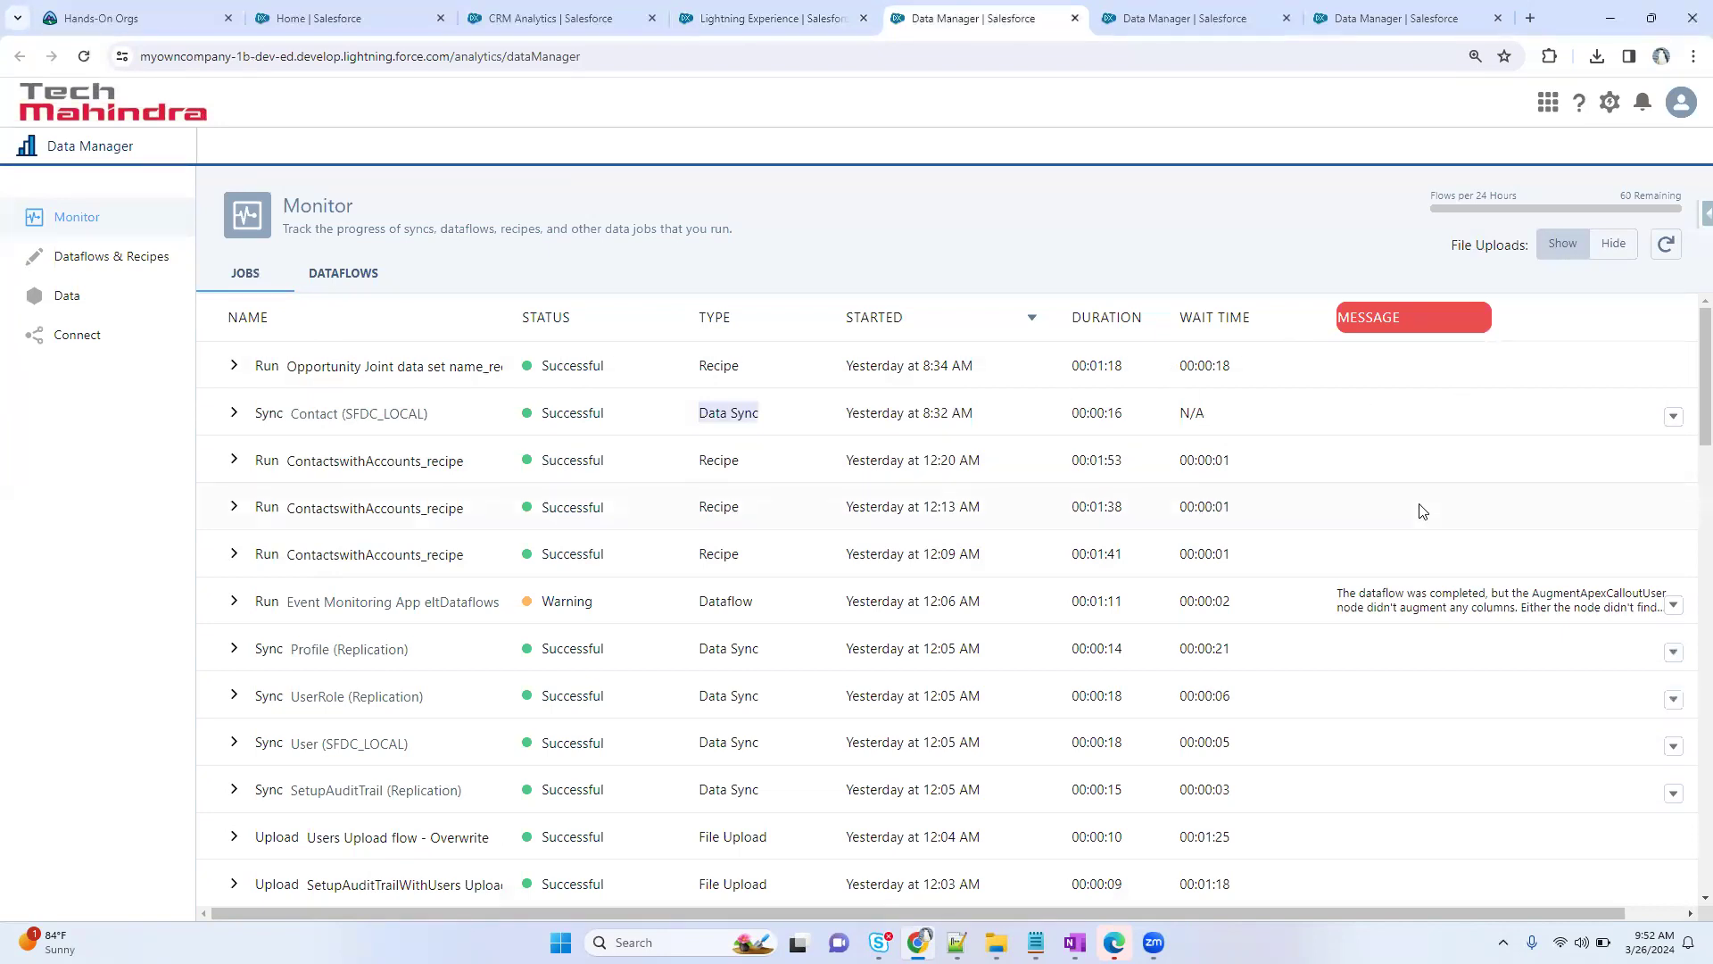
- Read the full warning message of the Event Monitoring App eltDataflows run in the jobs list
left_click(1466, 603)
left_click_drag(1466, 604, 1557, 605)
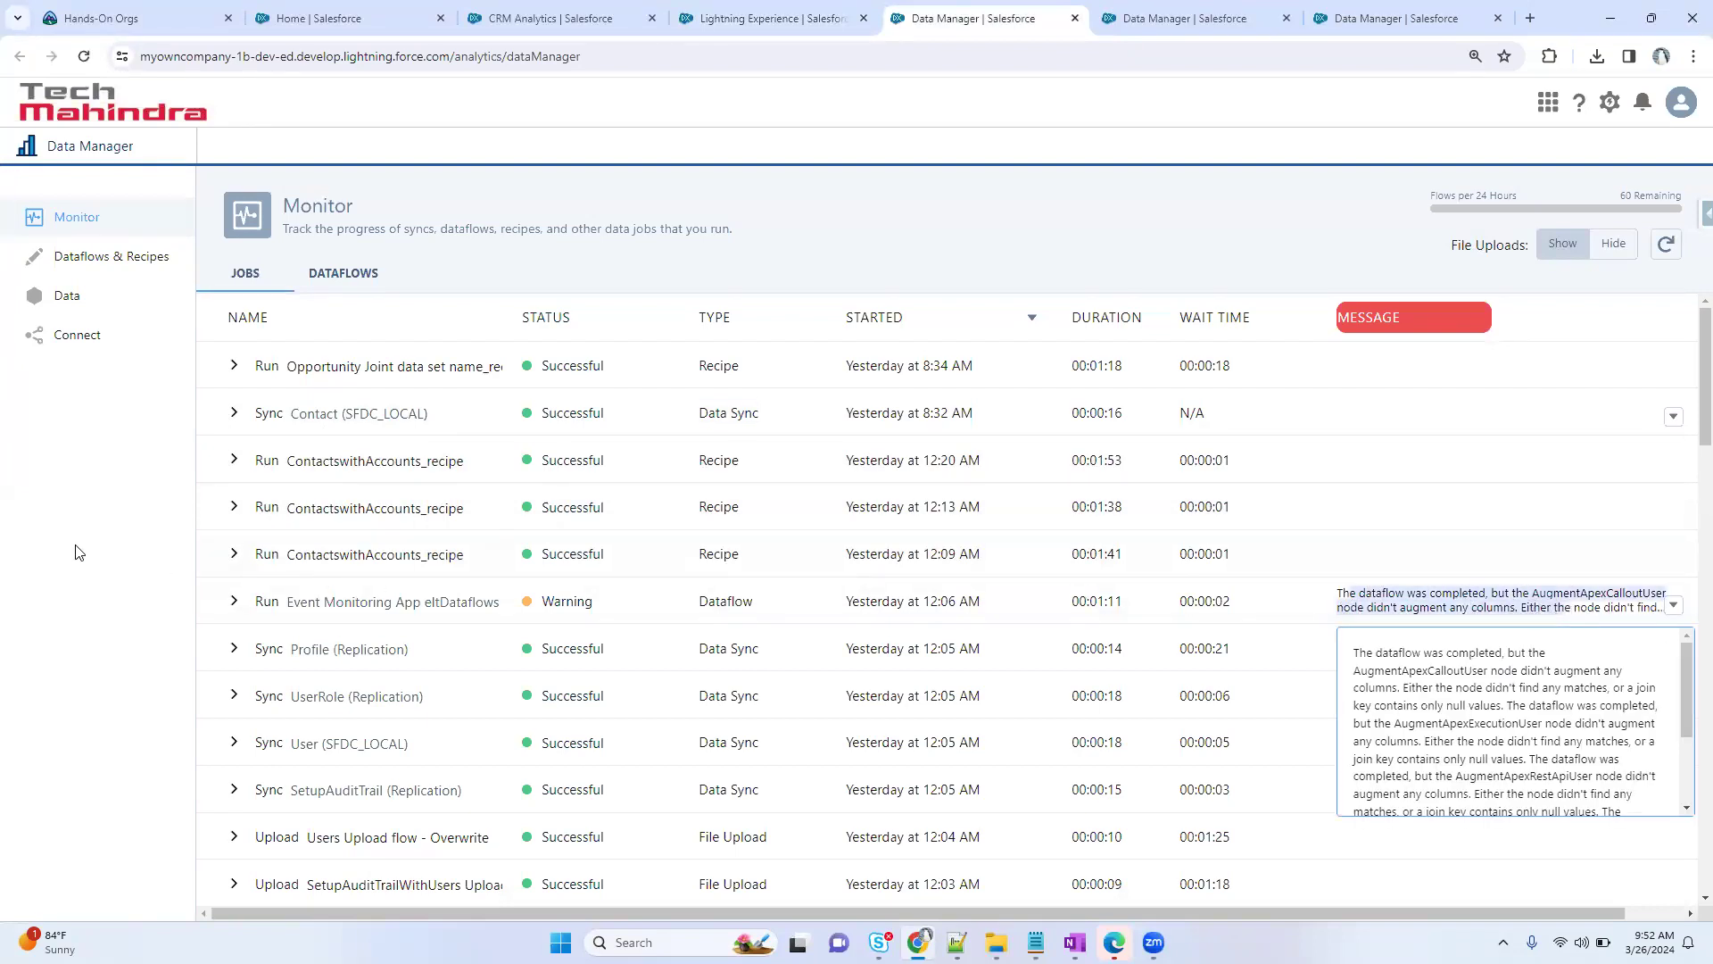
left_click(137, 447)
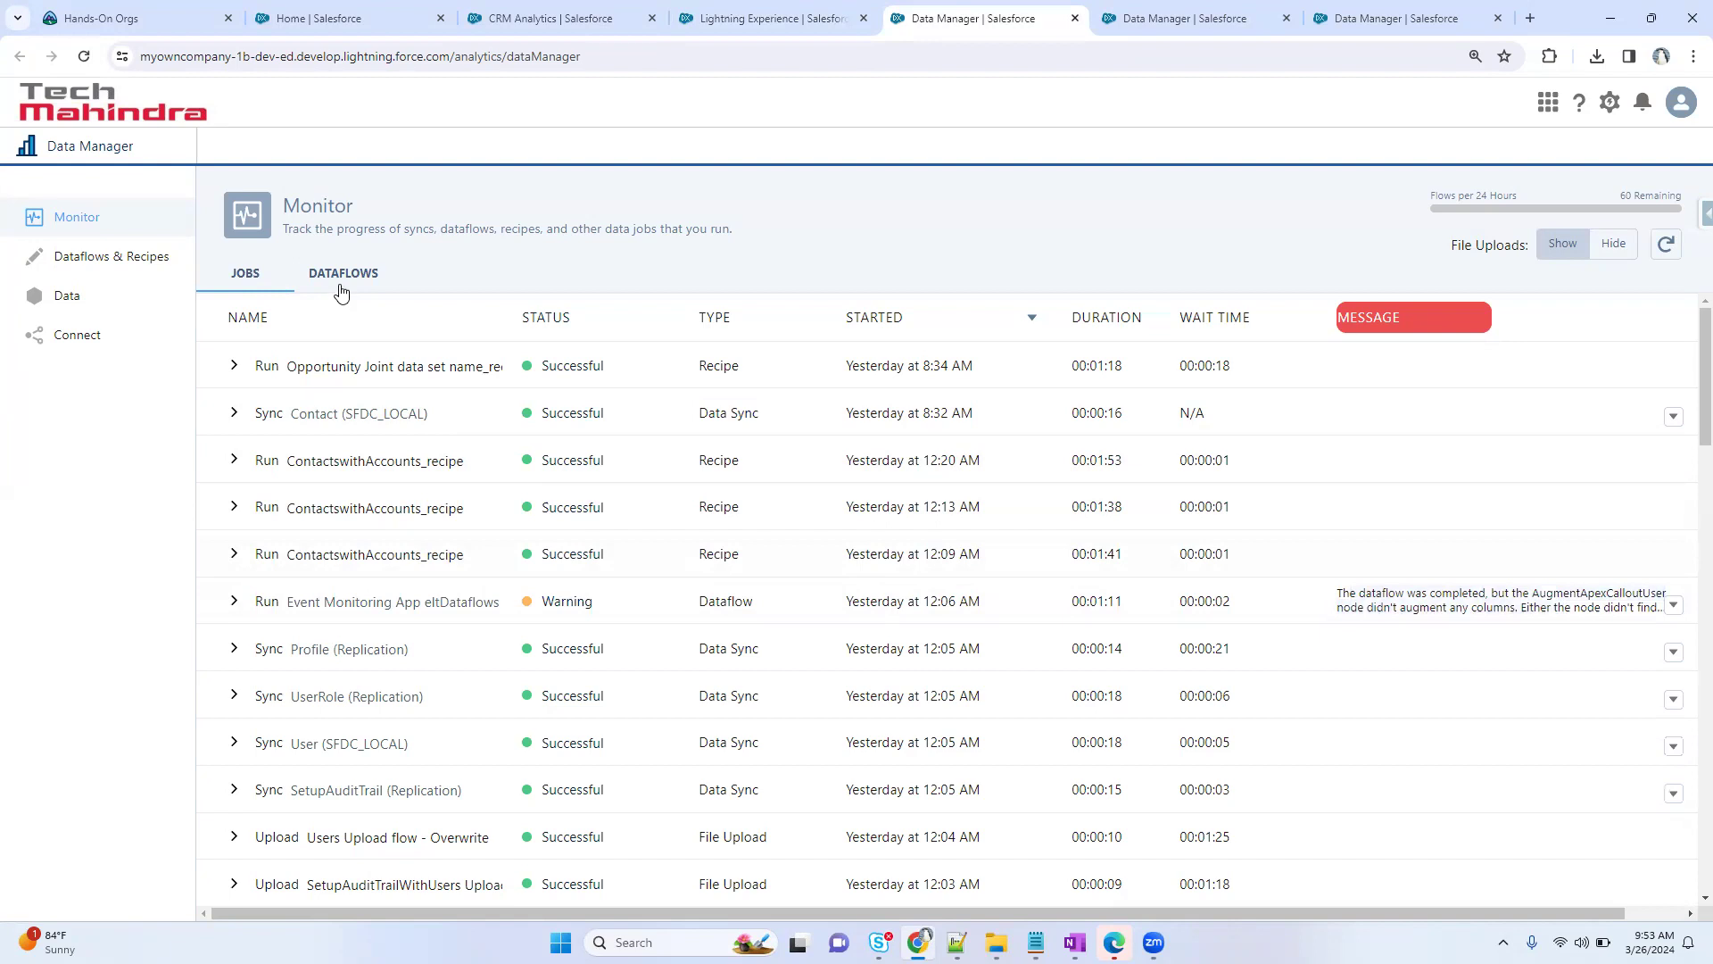
- Show the monitored dataflows and check which actions are available for Batch 4
left_click(337, 285)
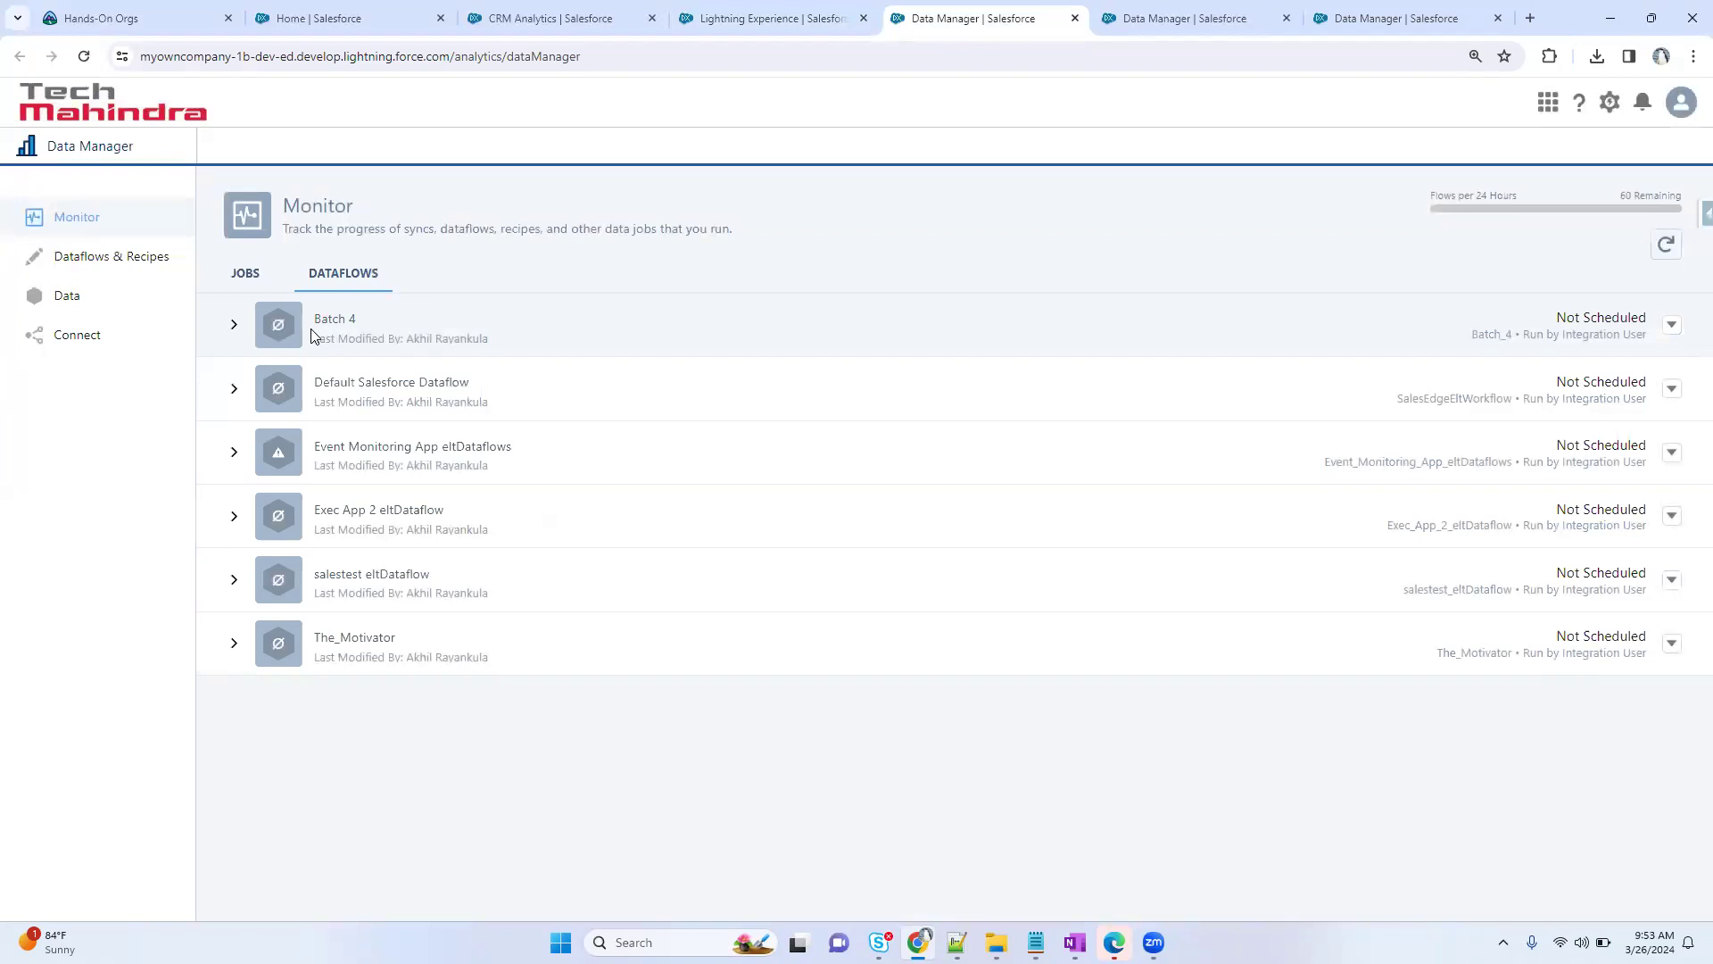
left_click(1672, 326)
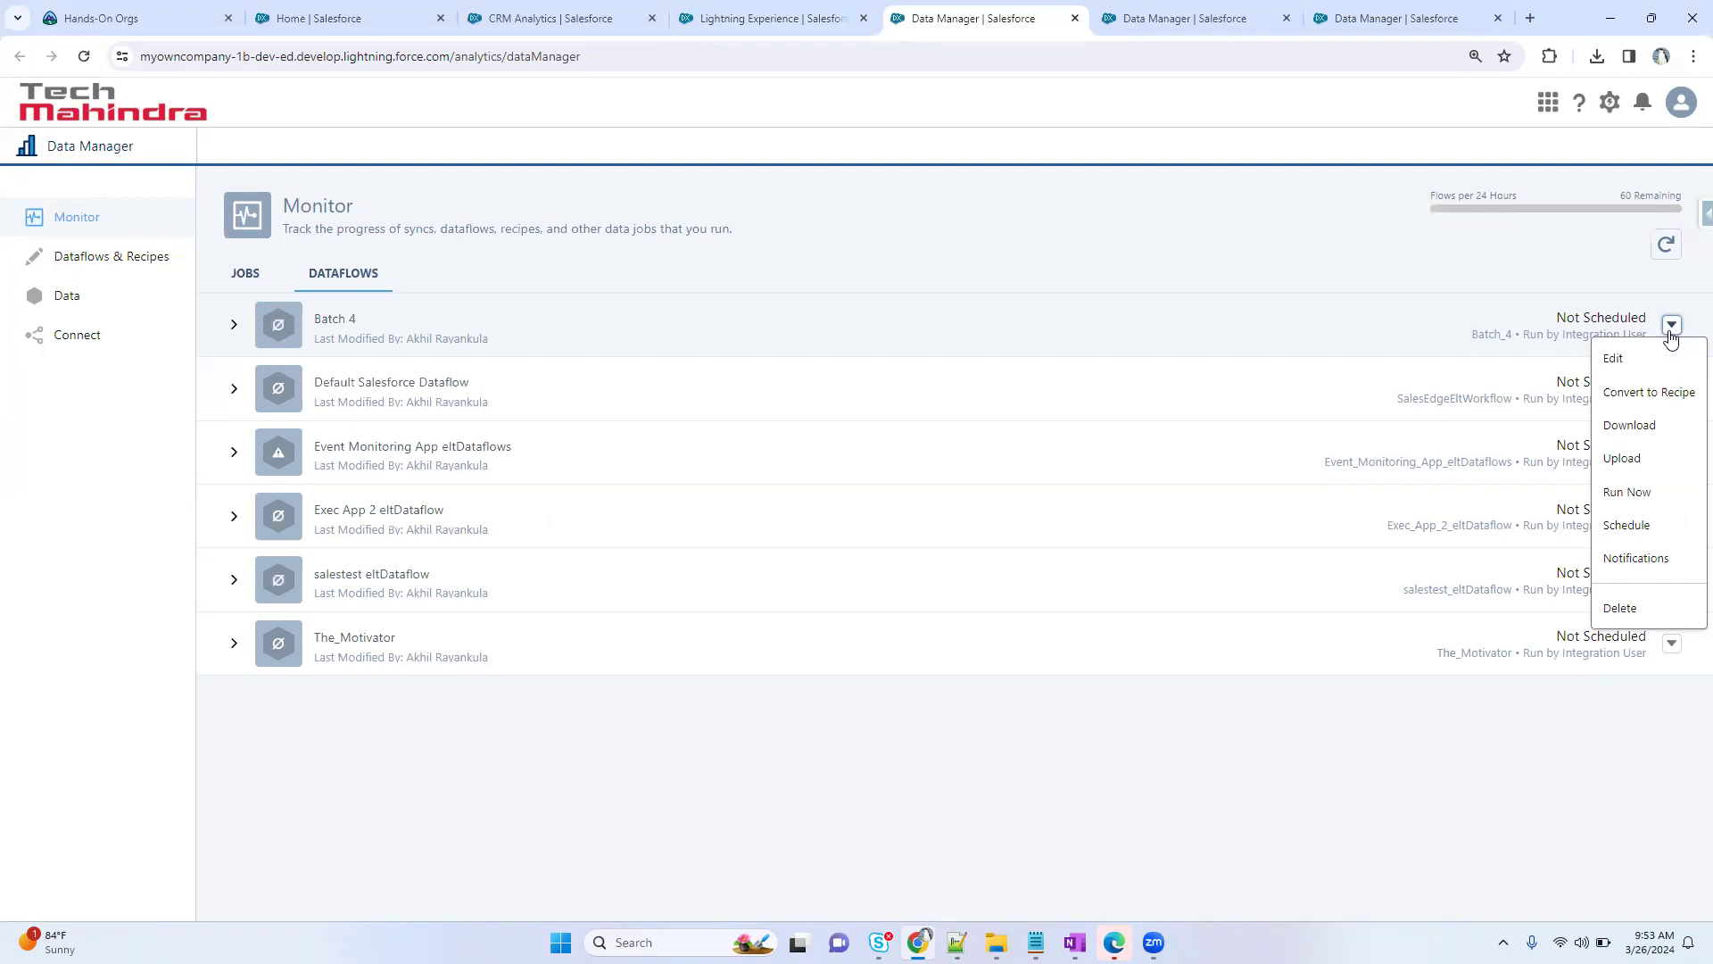
left_click(741, 799)
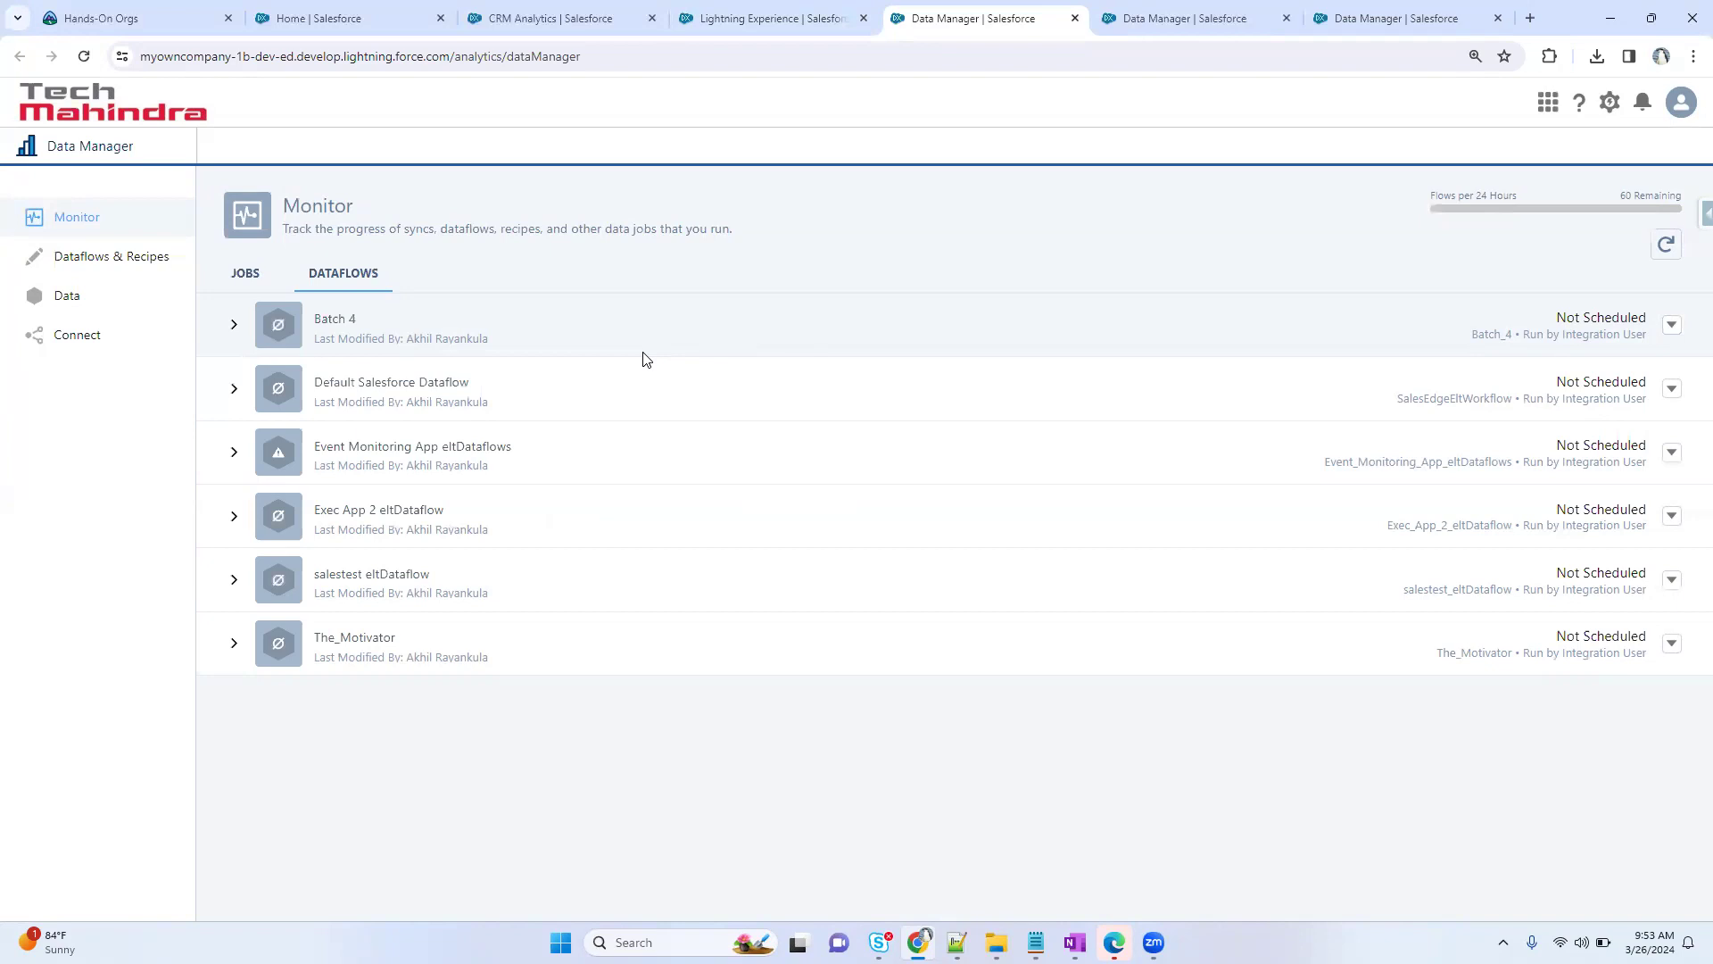
- Go to Dataflows & Recipes, start a new blank recipe, and return to the recipes list
left_click(79, 268)
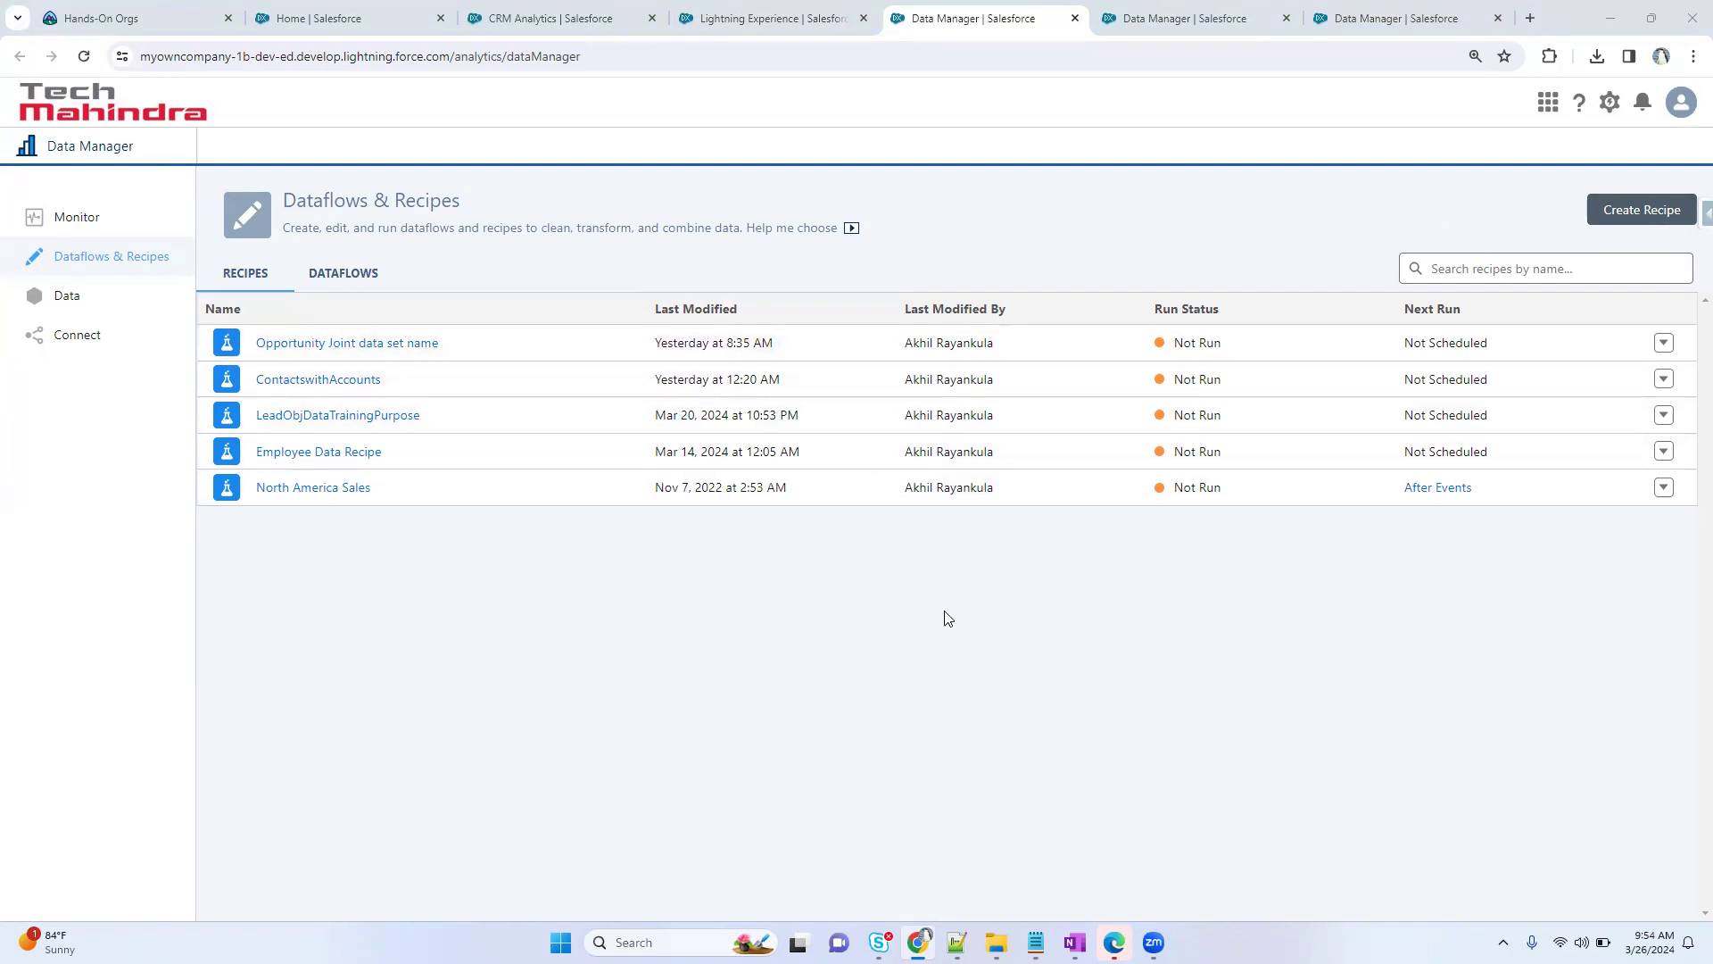
left_click(1635, 217)
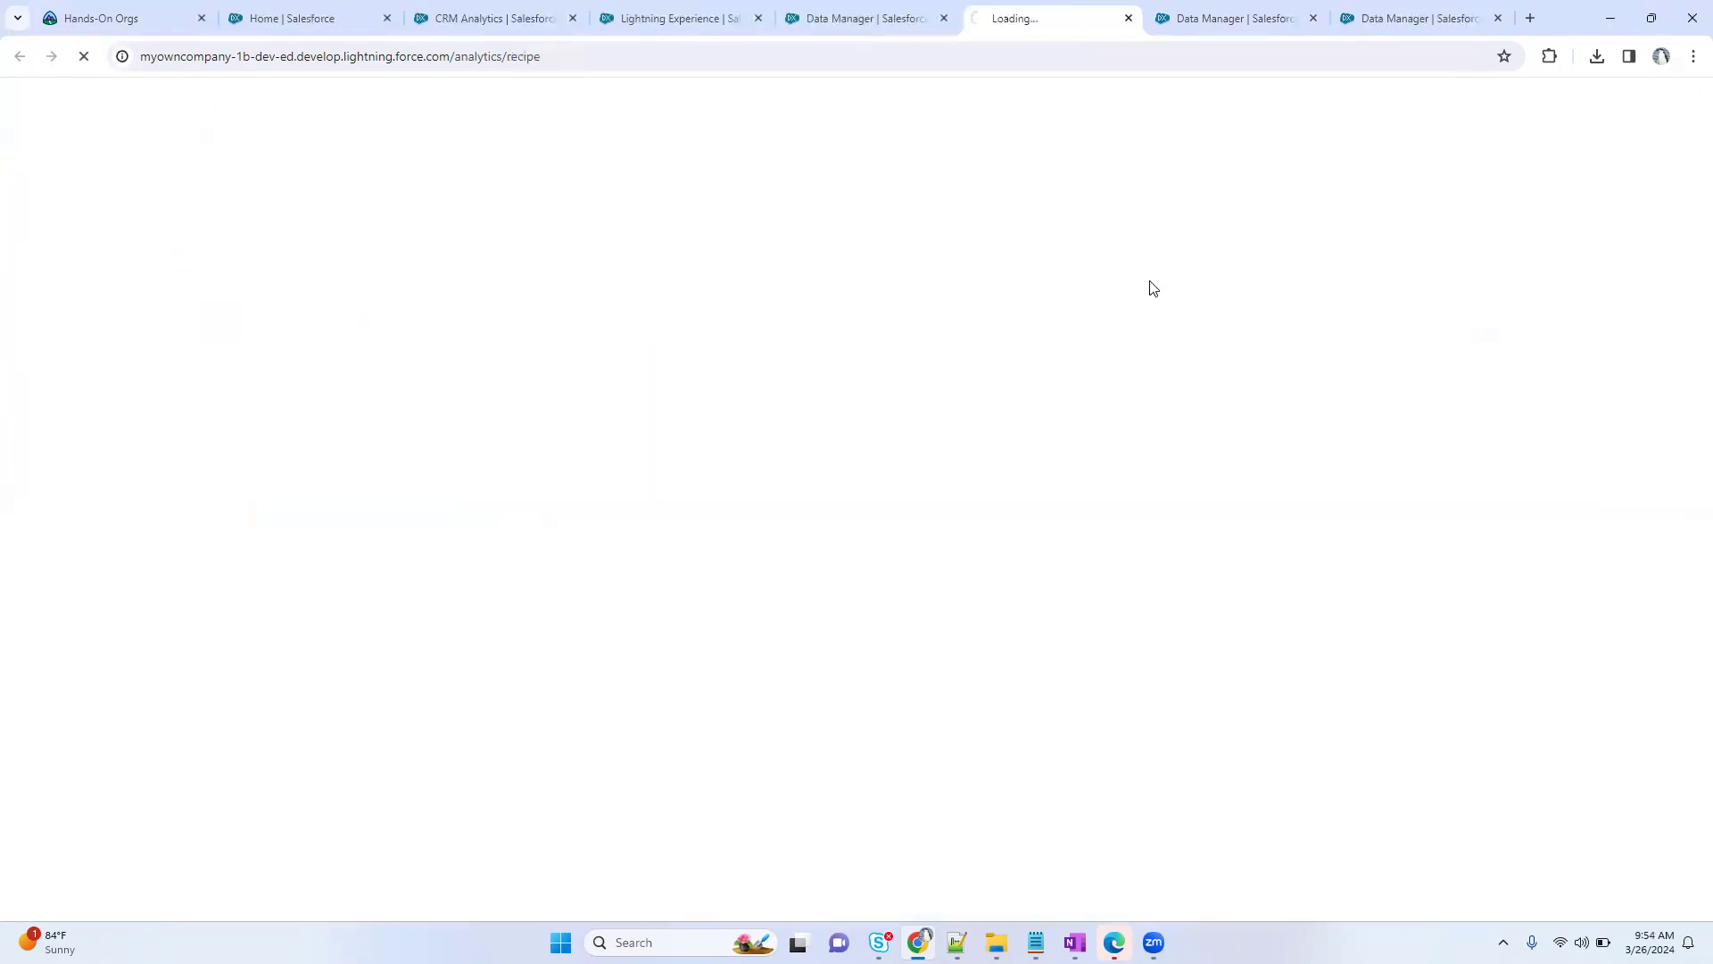
key("ctrl+shift+Tab")
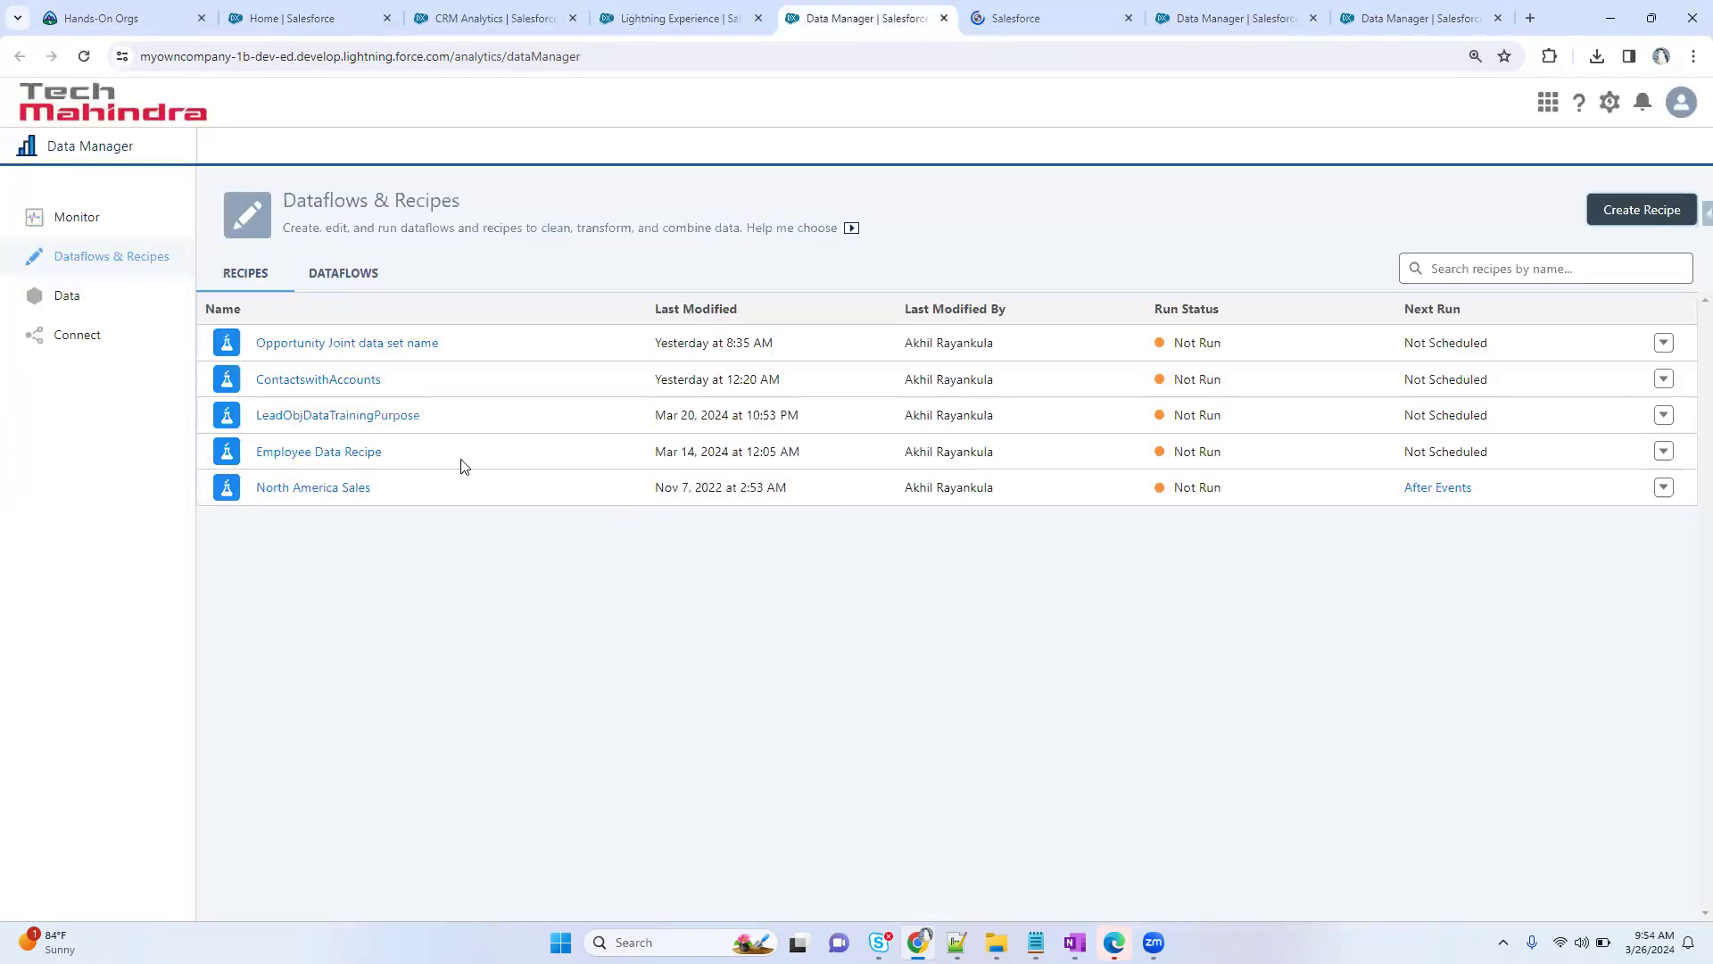
- Create a new dataflow named Super Learning Team
left_click(345, 273)
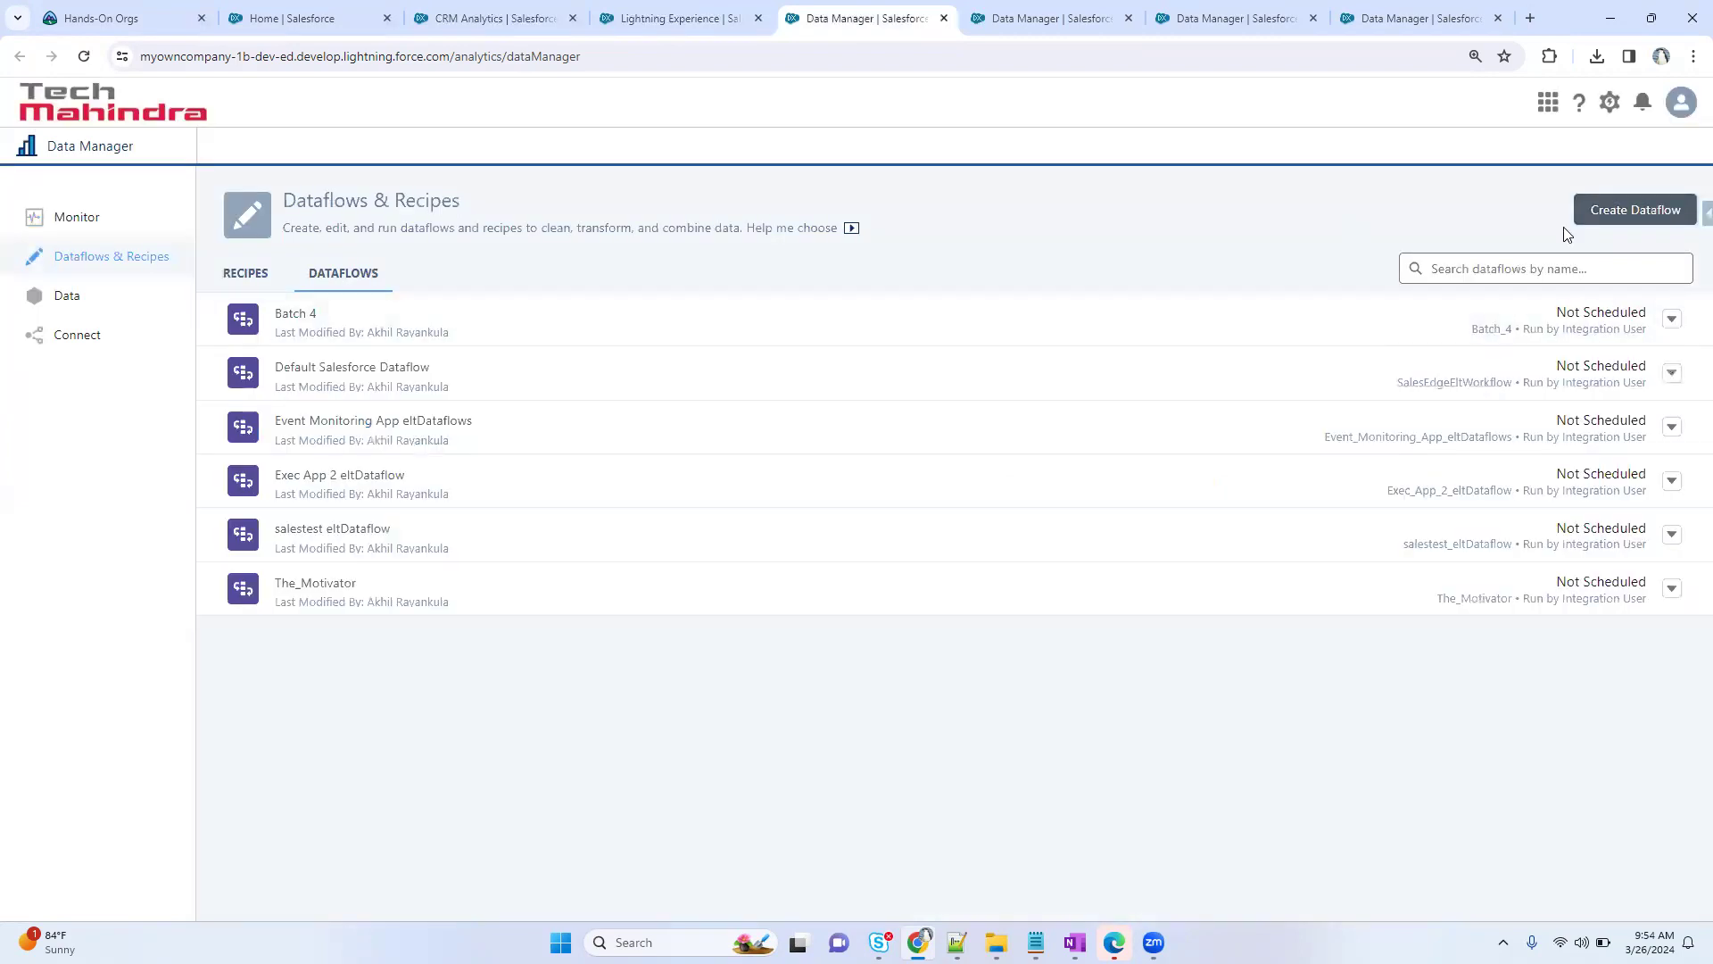
left_click(1655, 208)
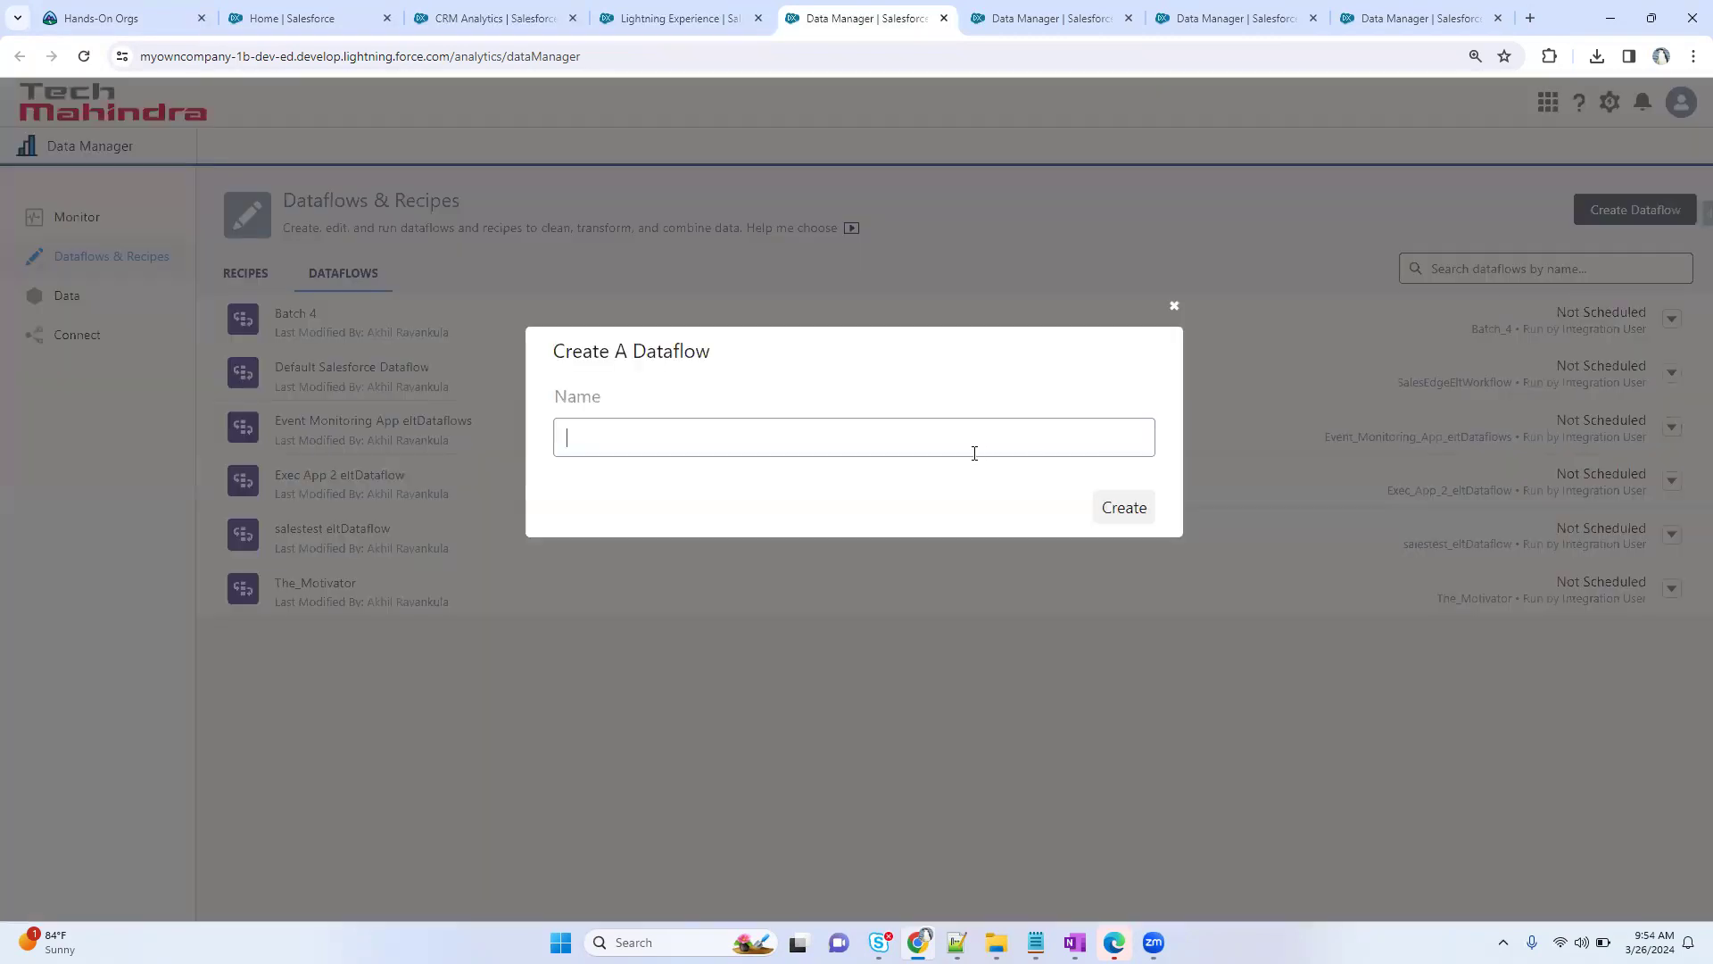
type("Super Learning Team")
left_click(1125, 517)
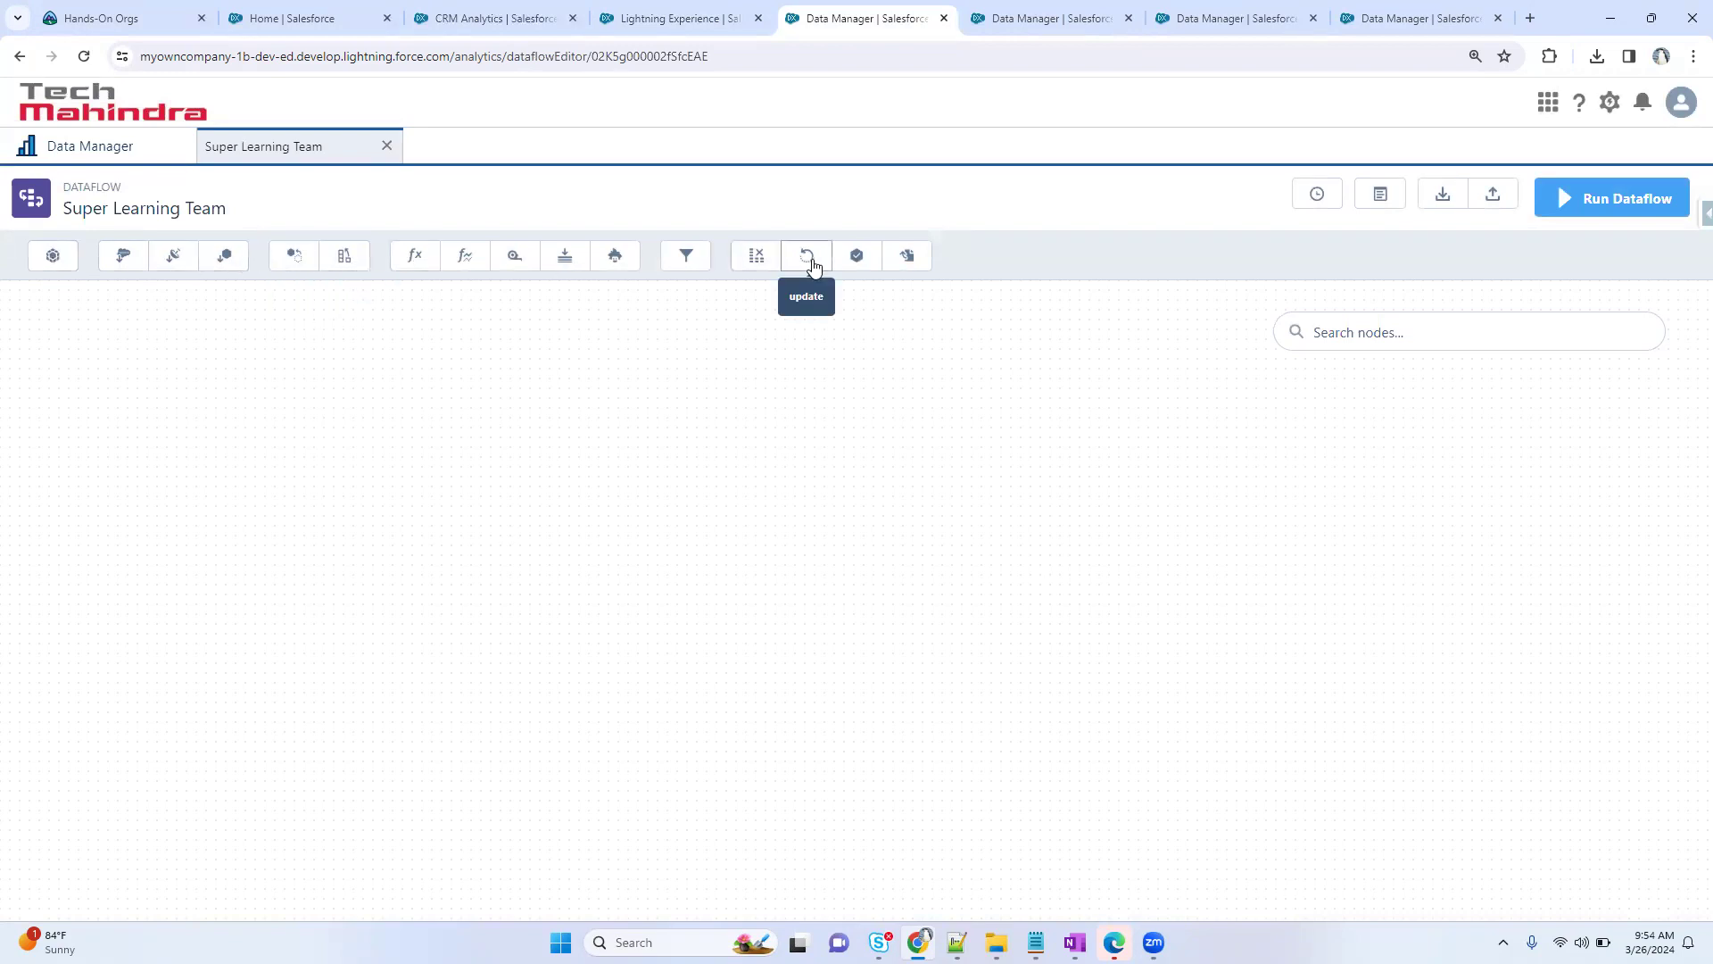
- Open the Batch 4 dataflow to view its canvas and go back to the dataflows list
left_click(112, 160)
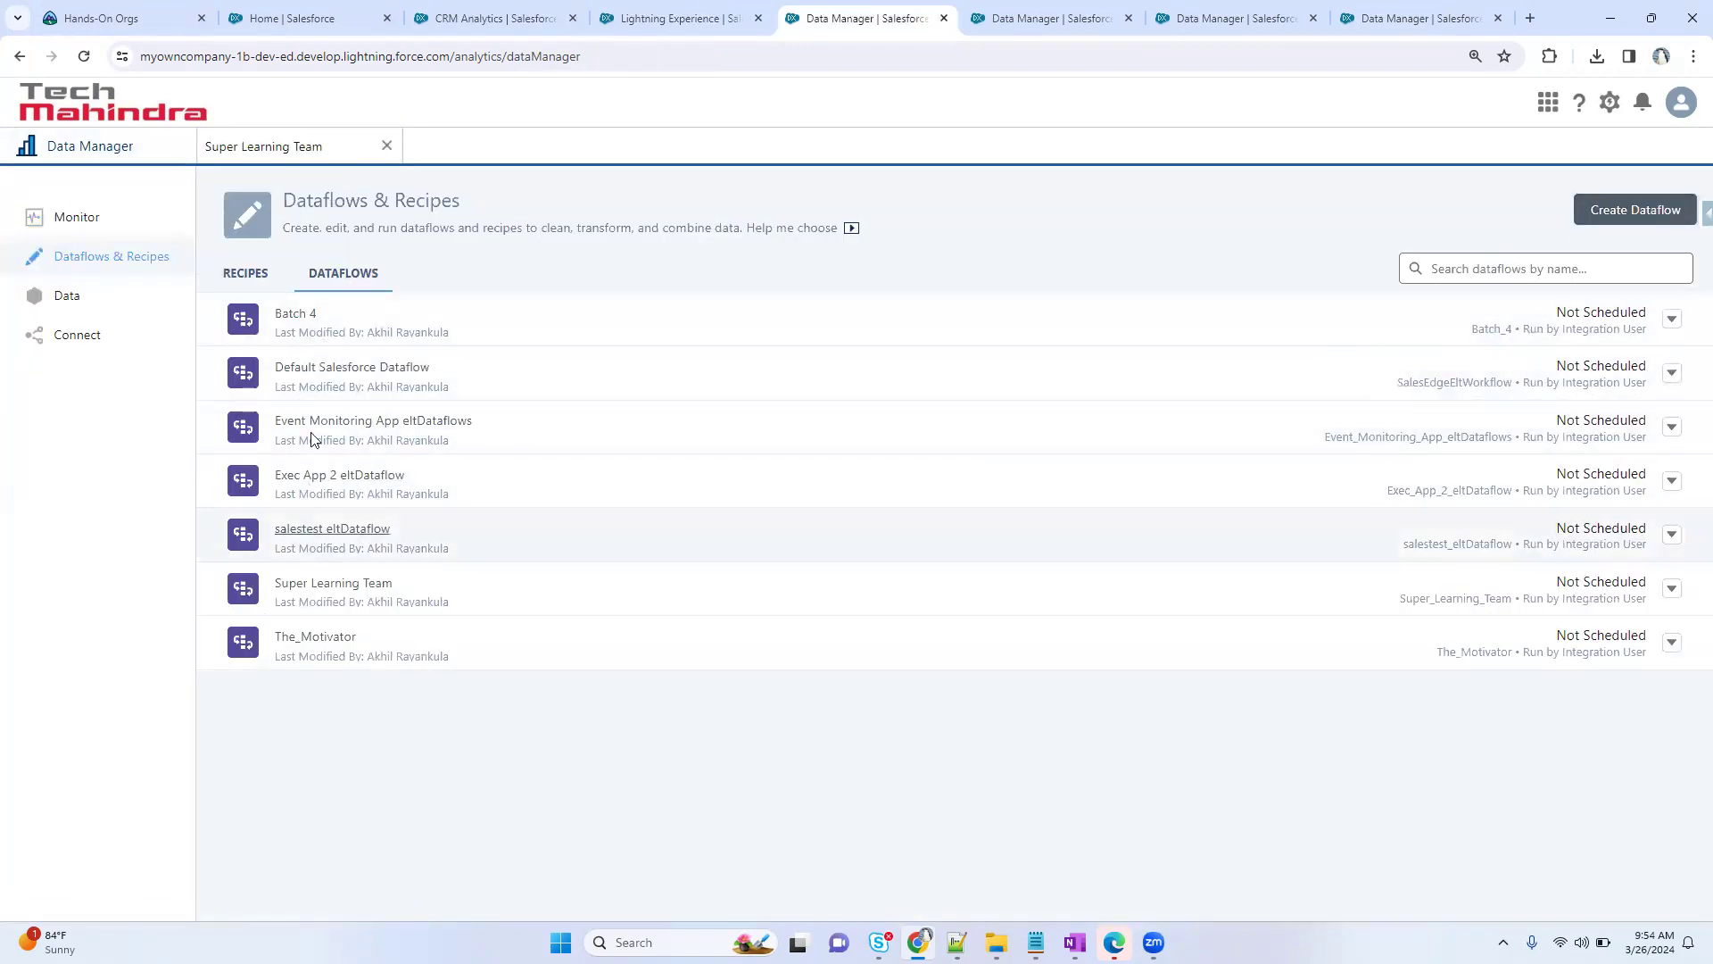
left_click(294, 316)
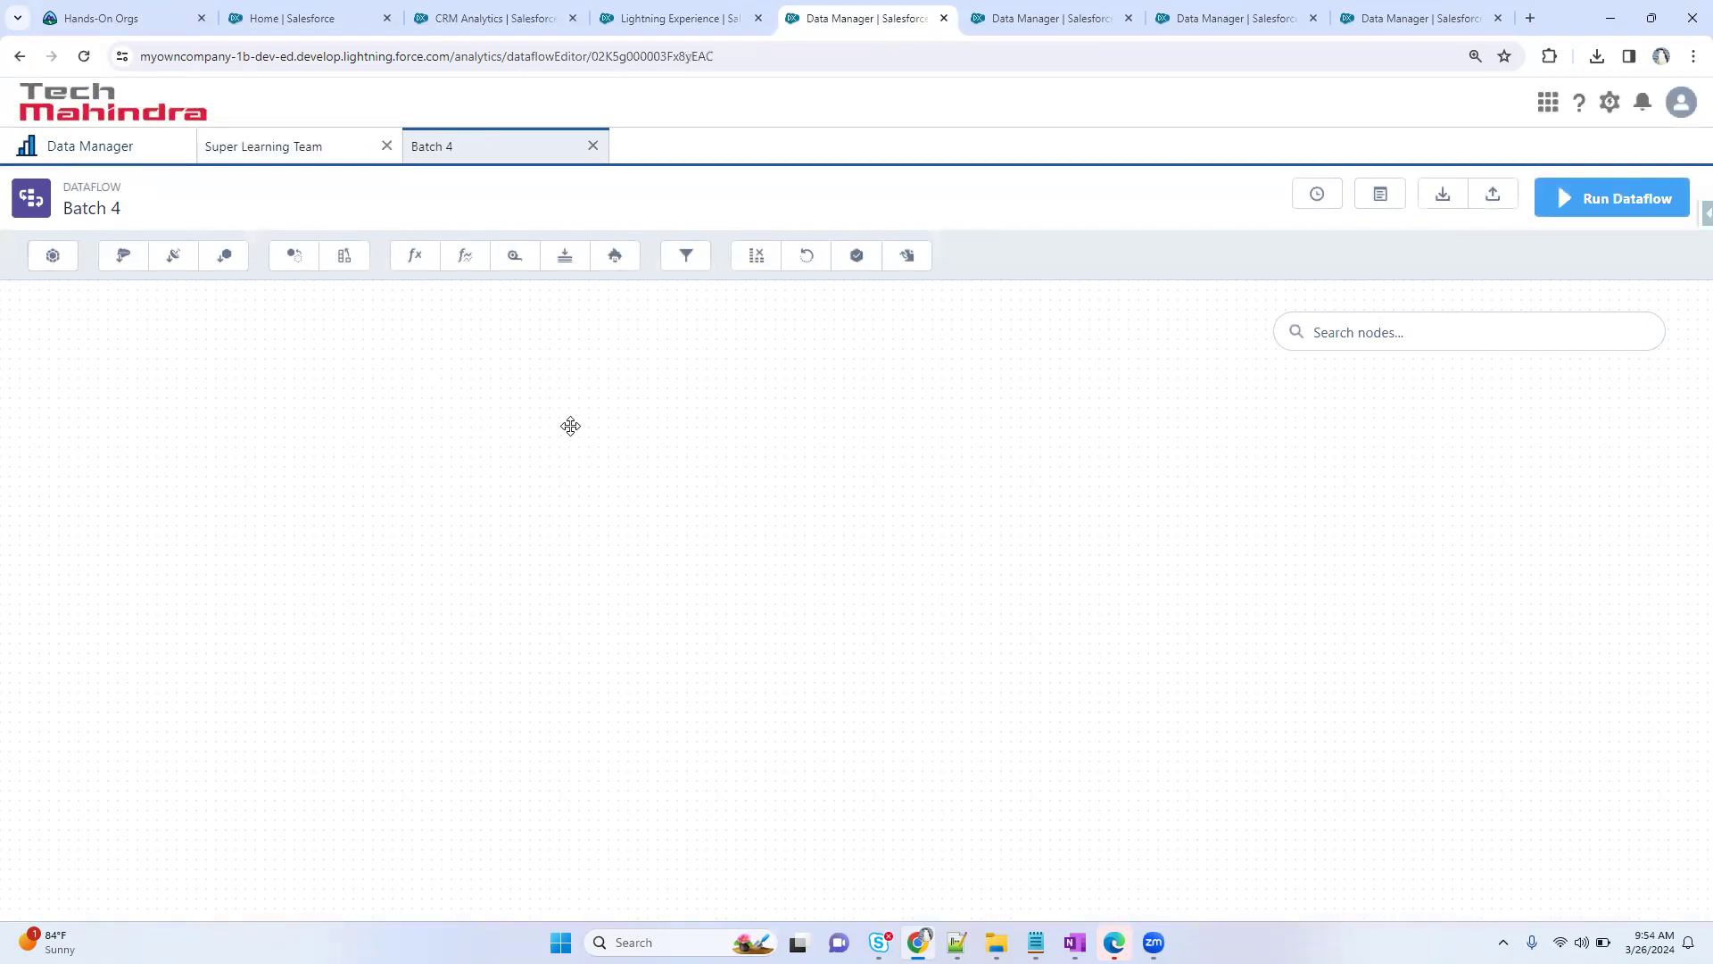
left_click(86, 150)
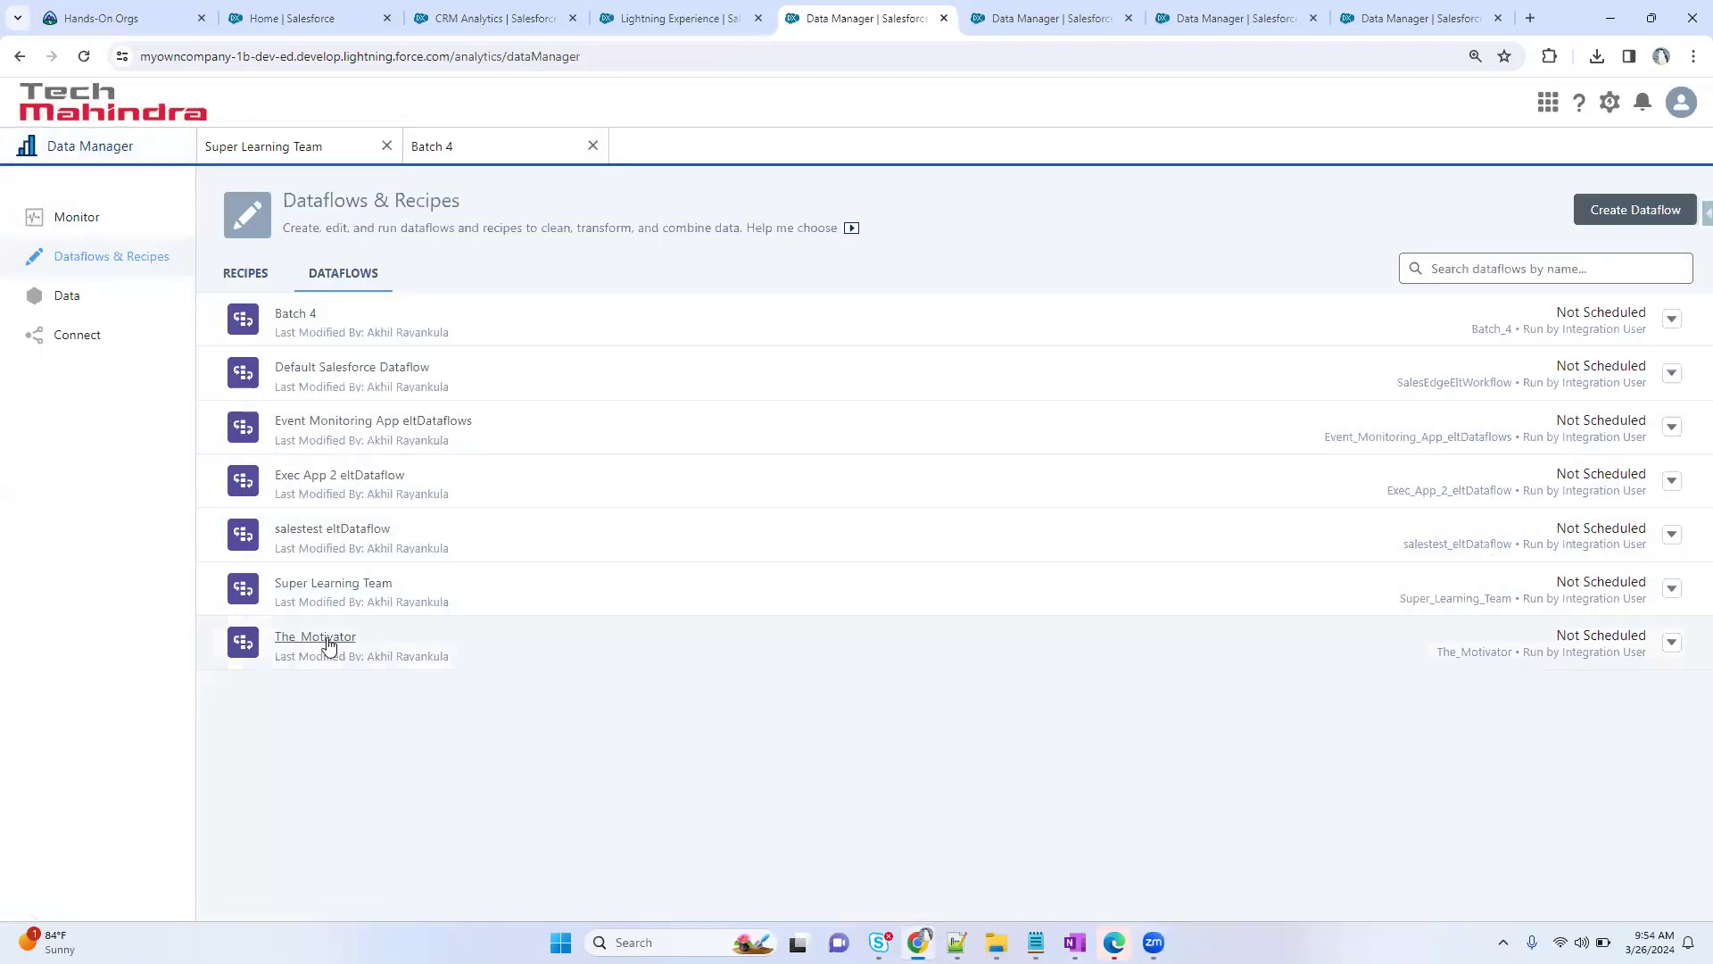
- Open The_Motivator dataflow and examine its chain of extract, flatten, augment and filter nodes
left_click(318, 639)
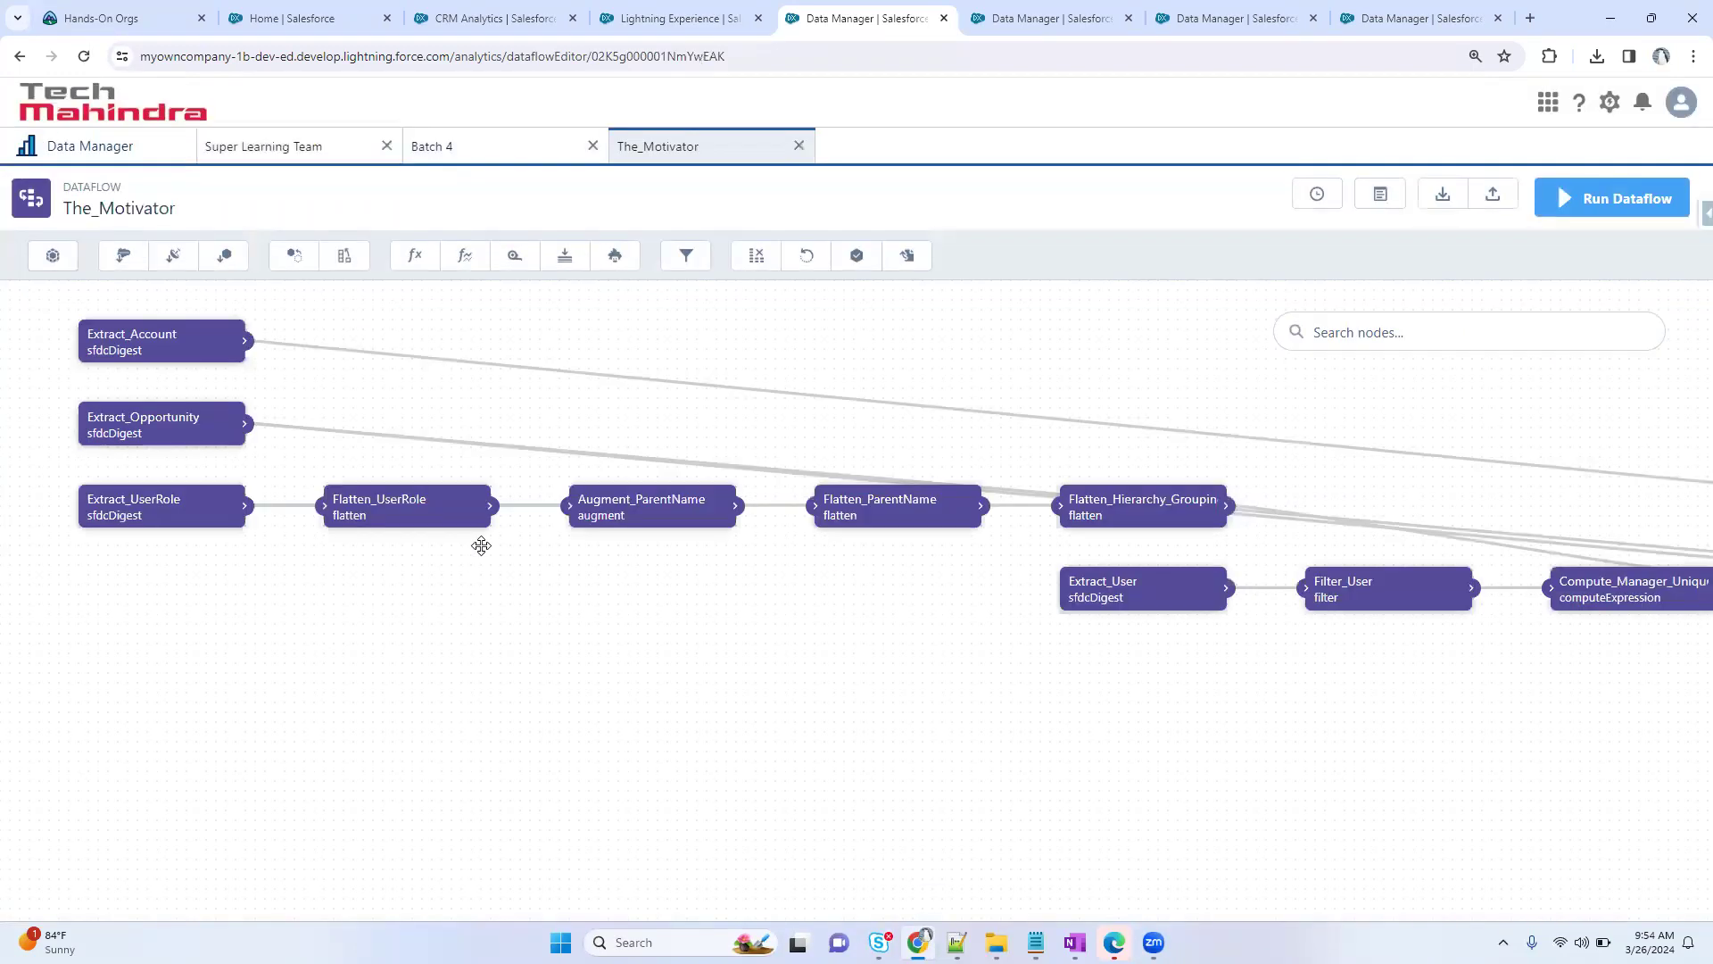
left_click_drag(1086, 386, 818, 393)
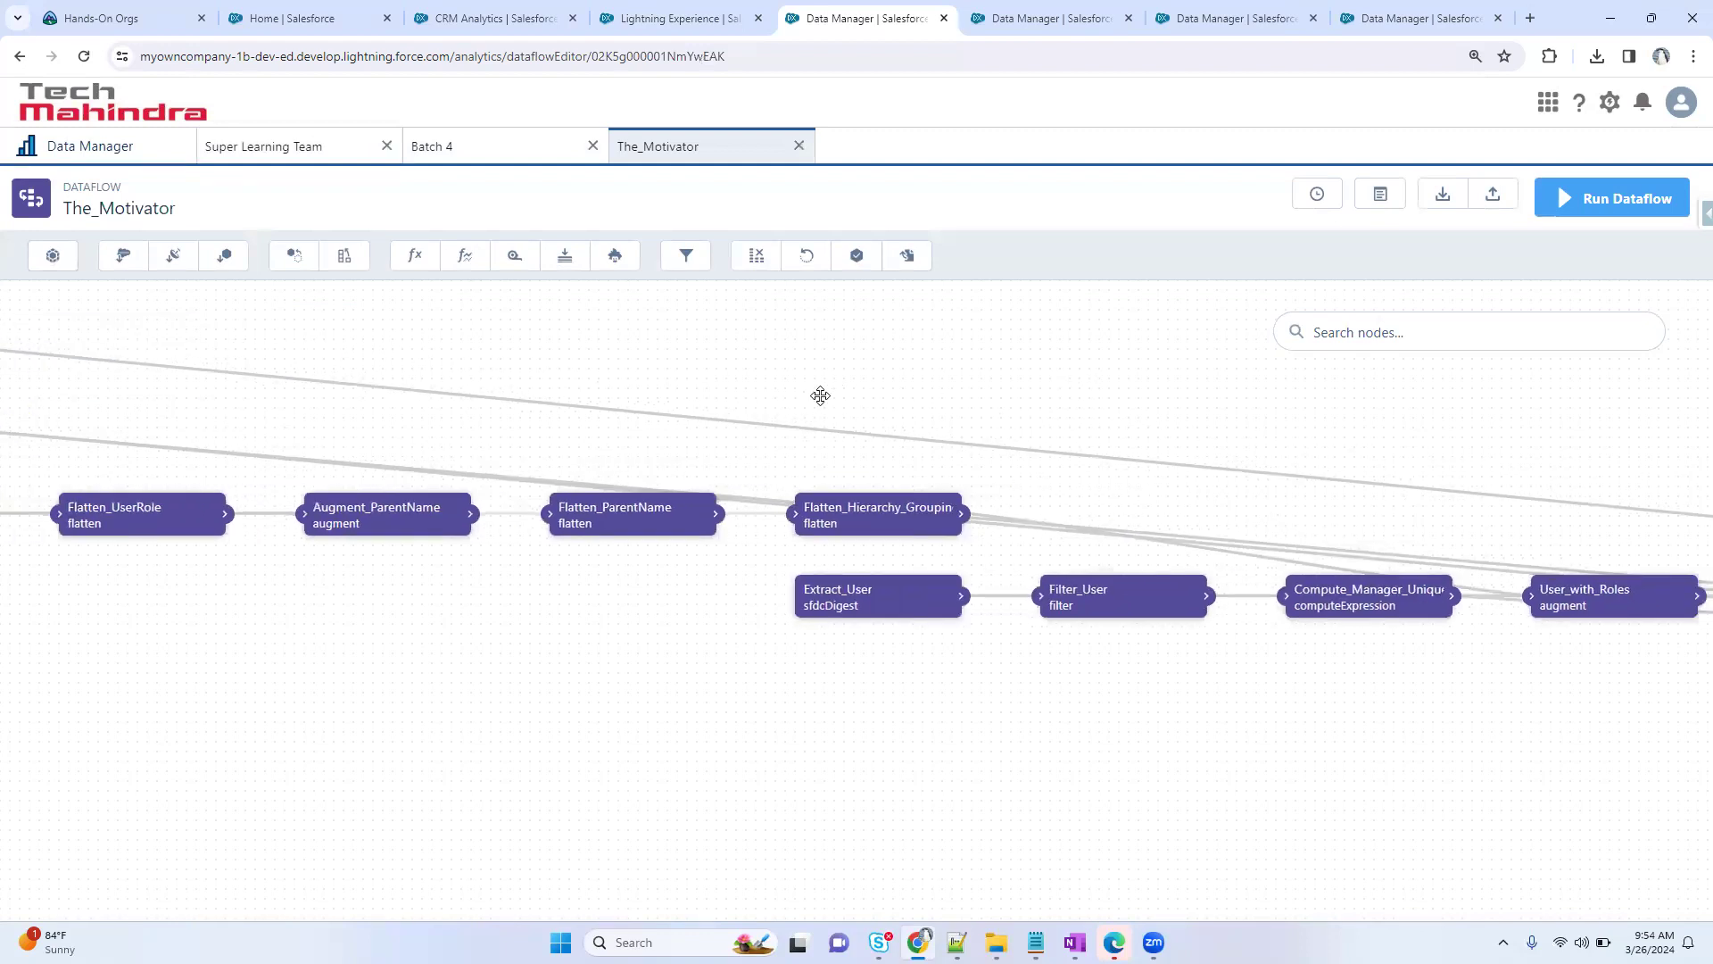
left_click_drag(948, 440, 1020, 431)
left_click_drag(102, 299, 272, 331)
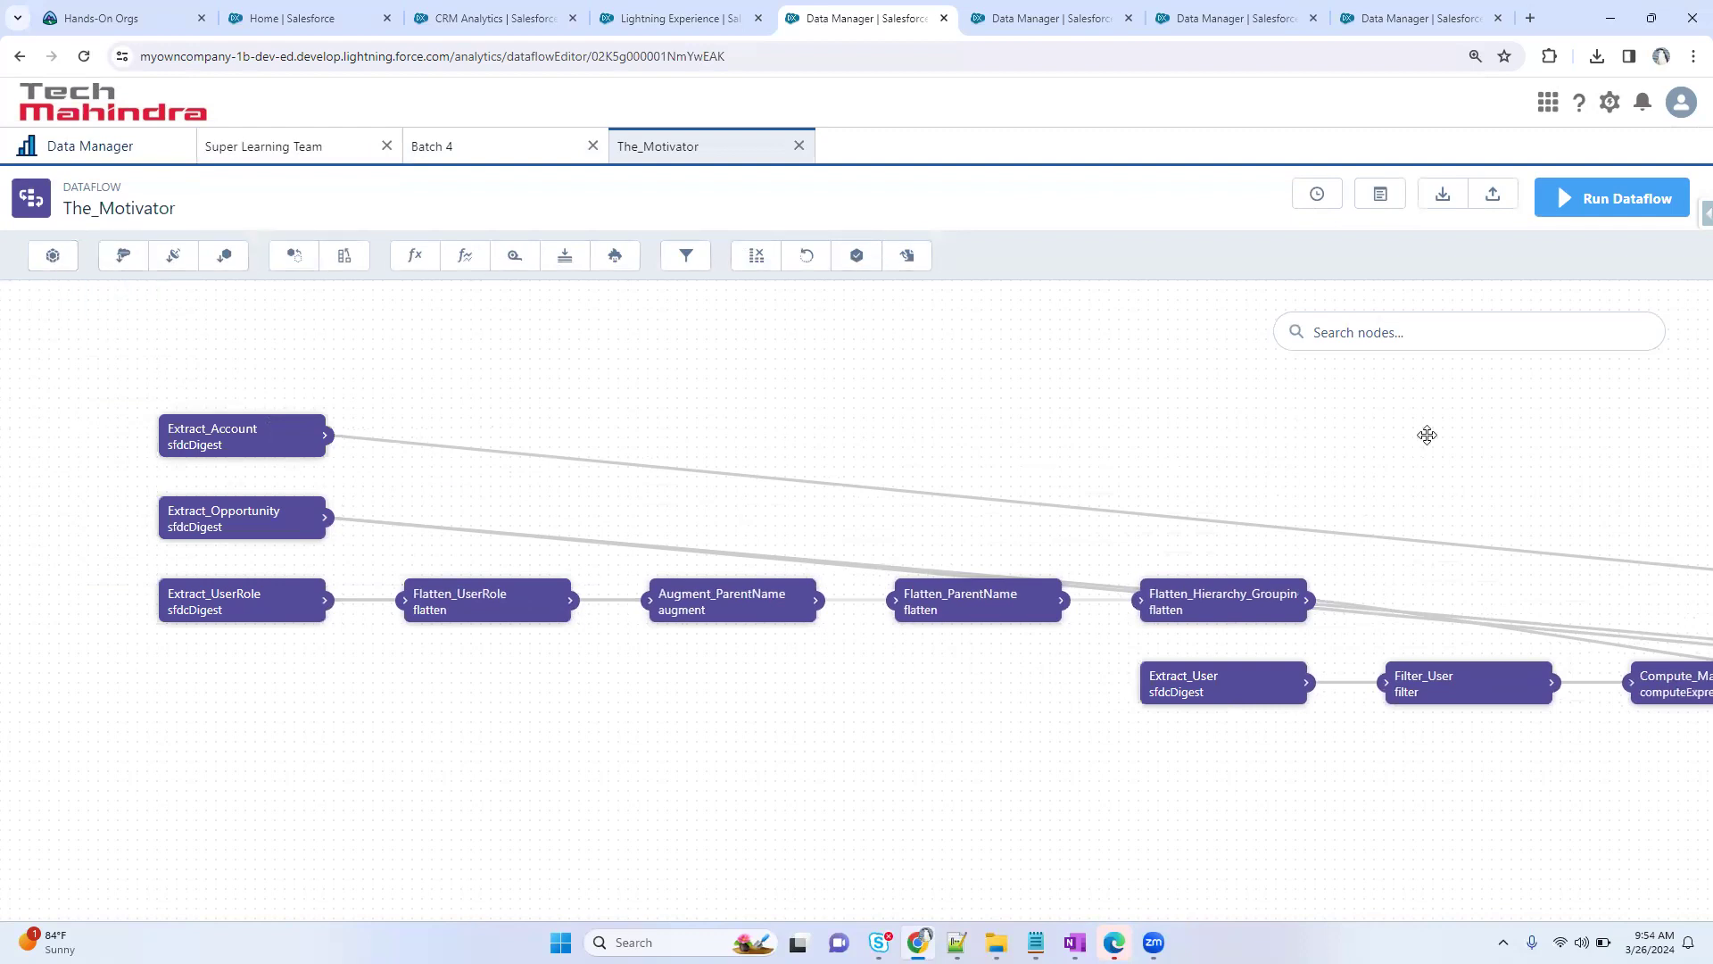
left_click_drag(1187, 385, 1079, 371)
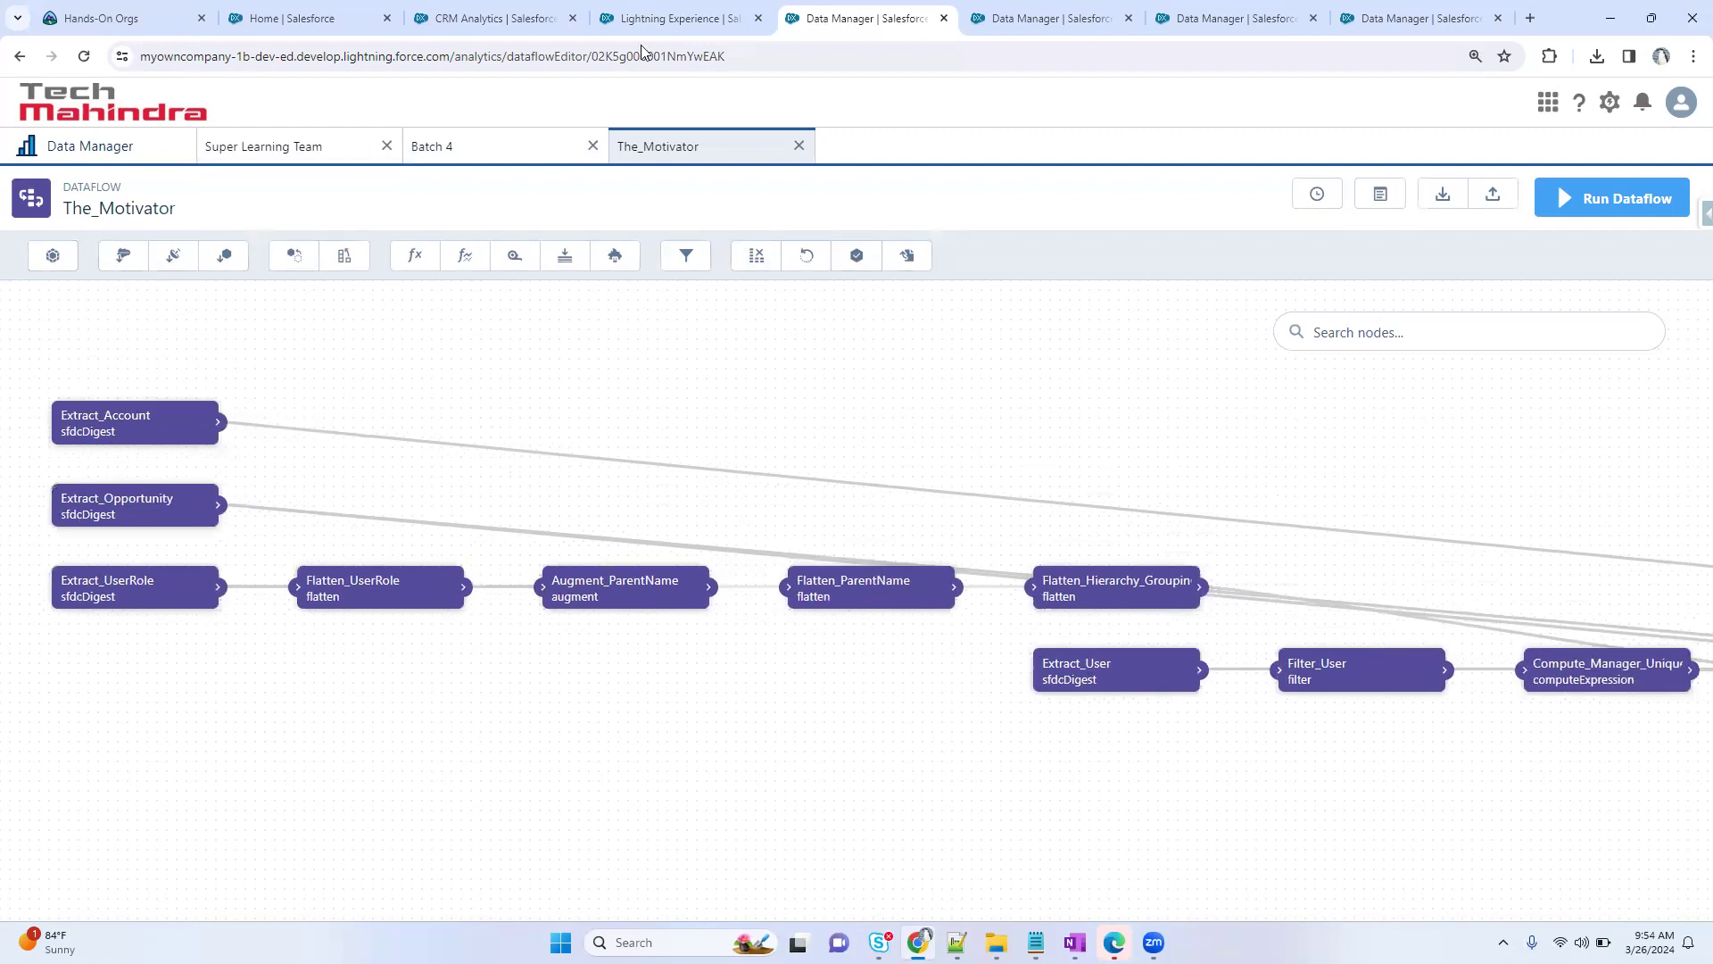
- Review the actions offered for Batch 4 among the monitored dataflows and return to The_Motivator dataflow
left_click(153, 157)
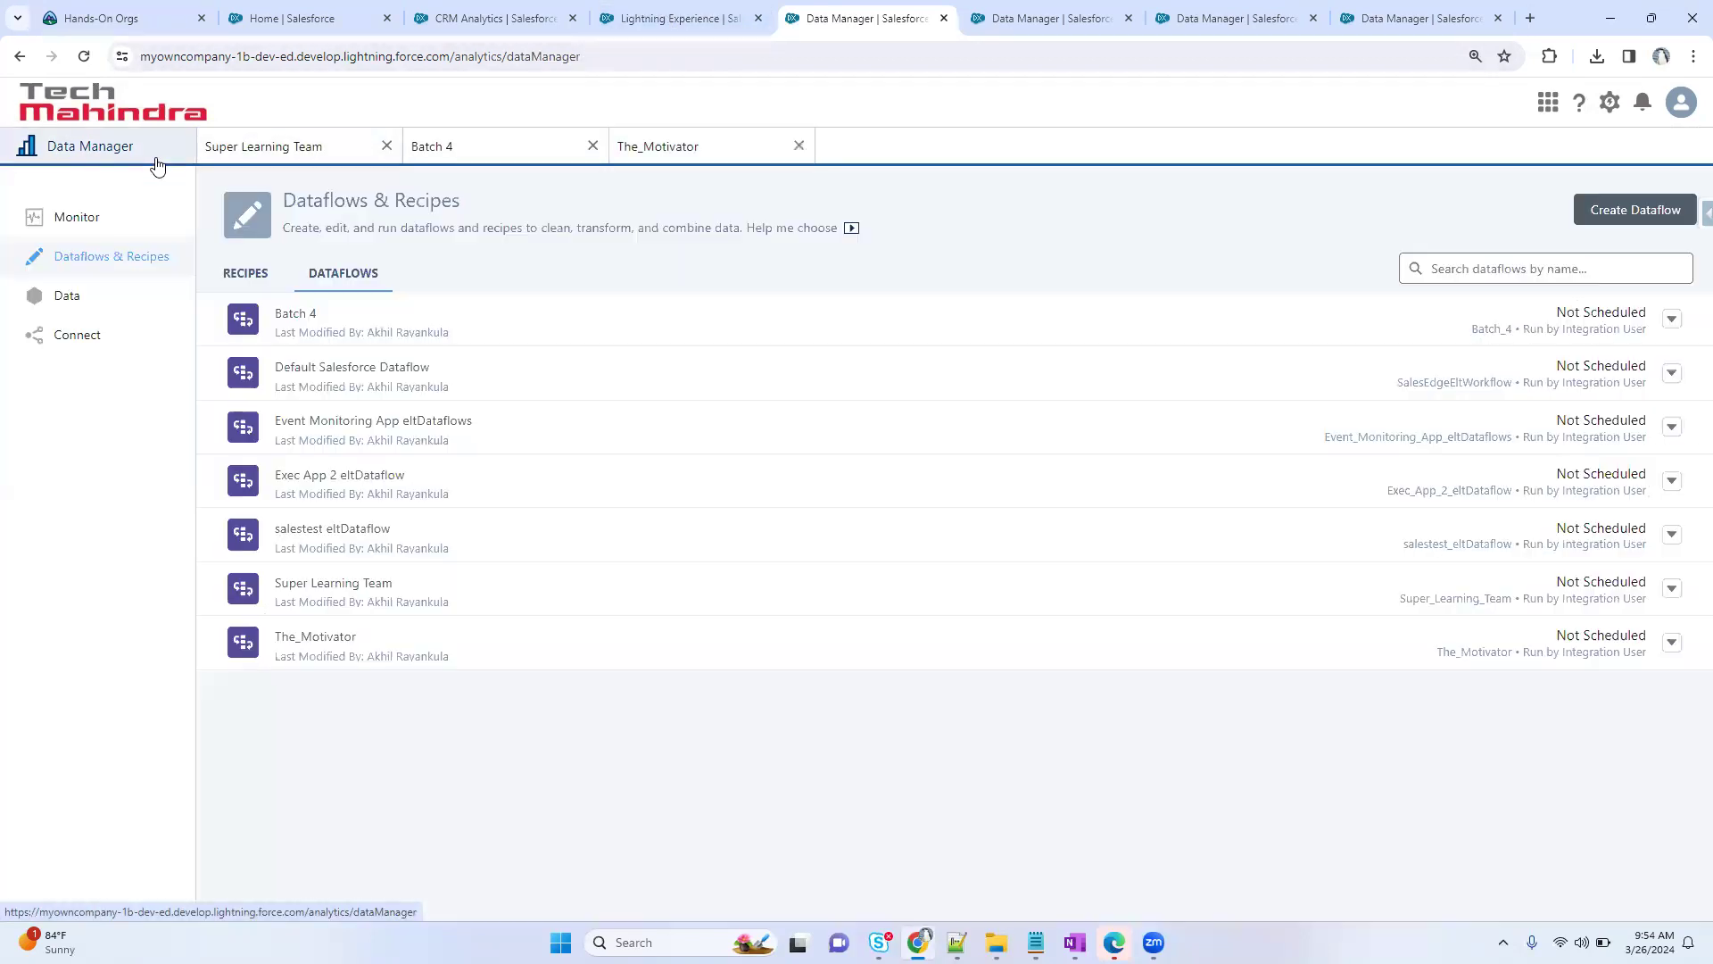
left_click(116, 218)
left_click(331, 278)
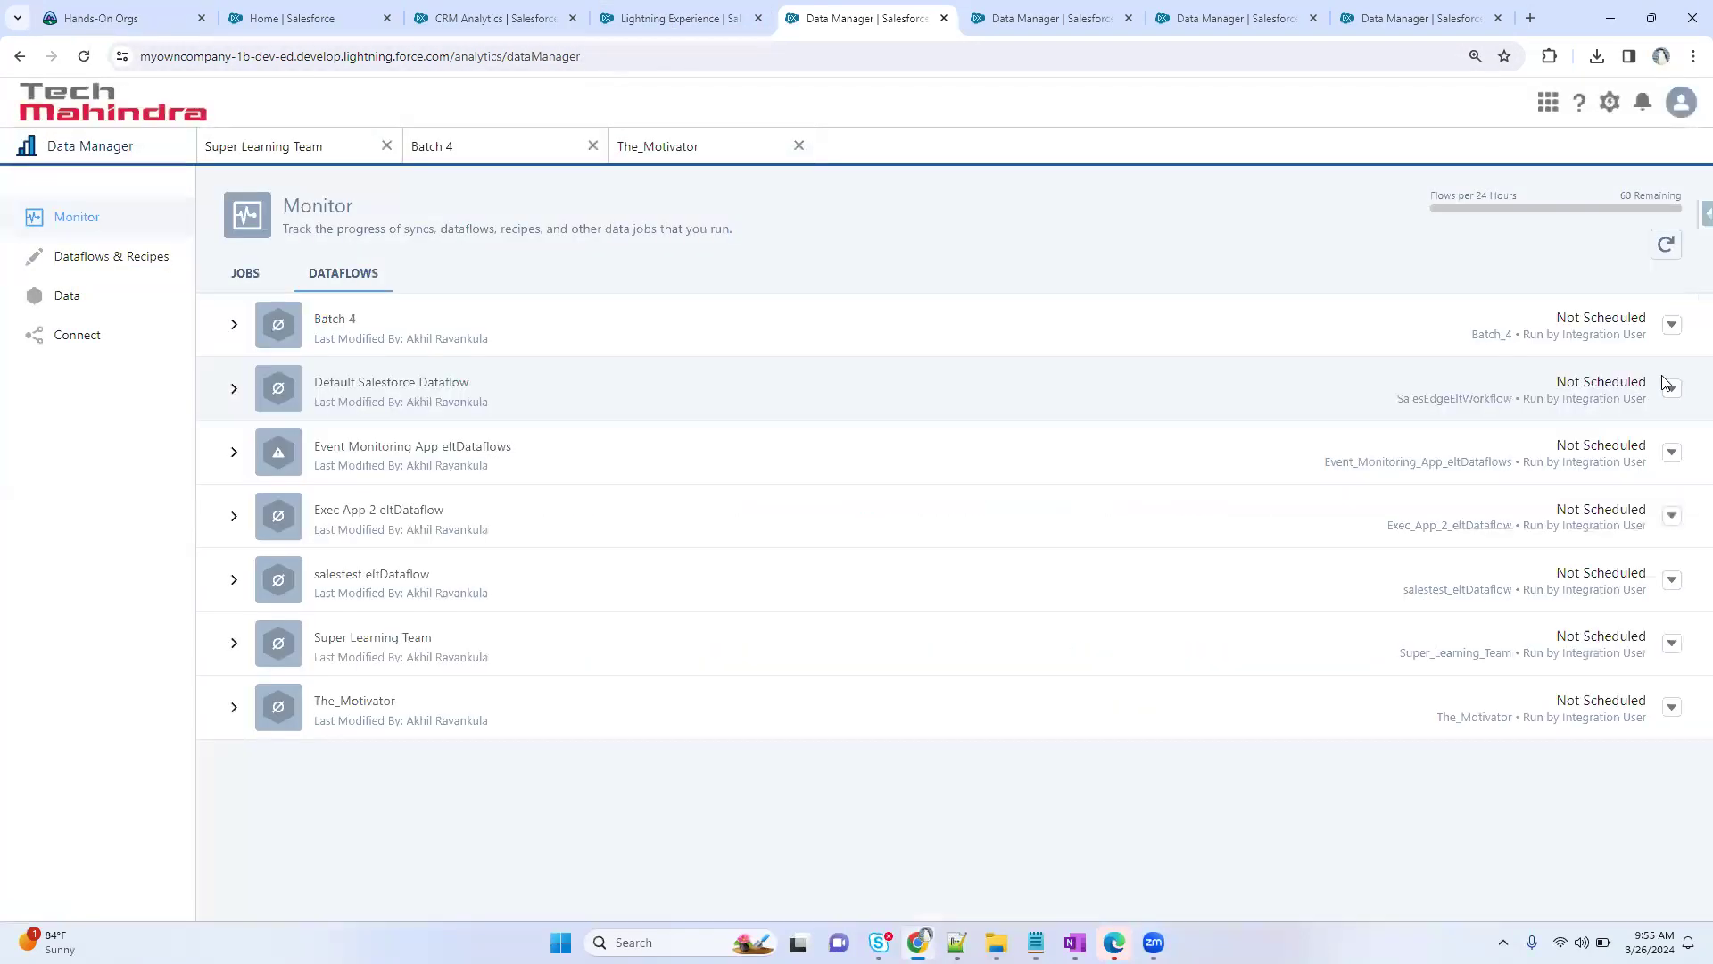
left_click(1671, 327)
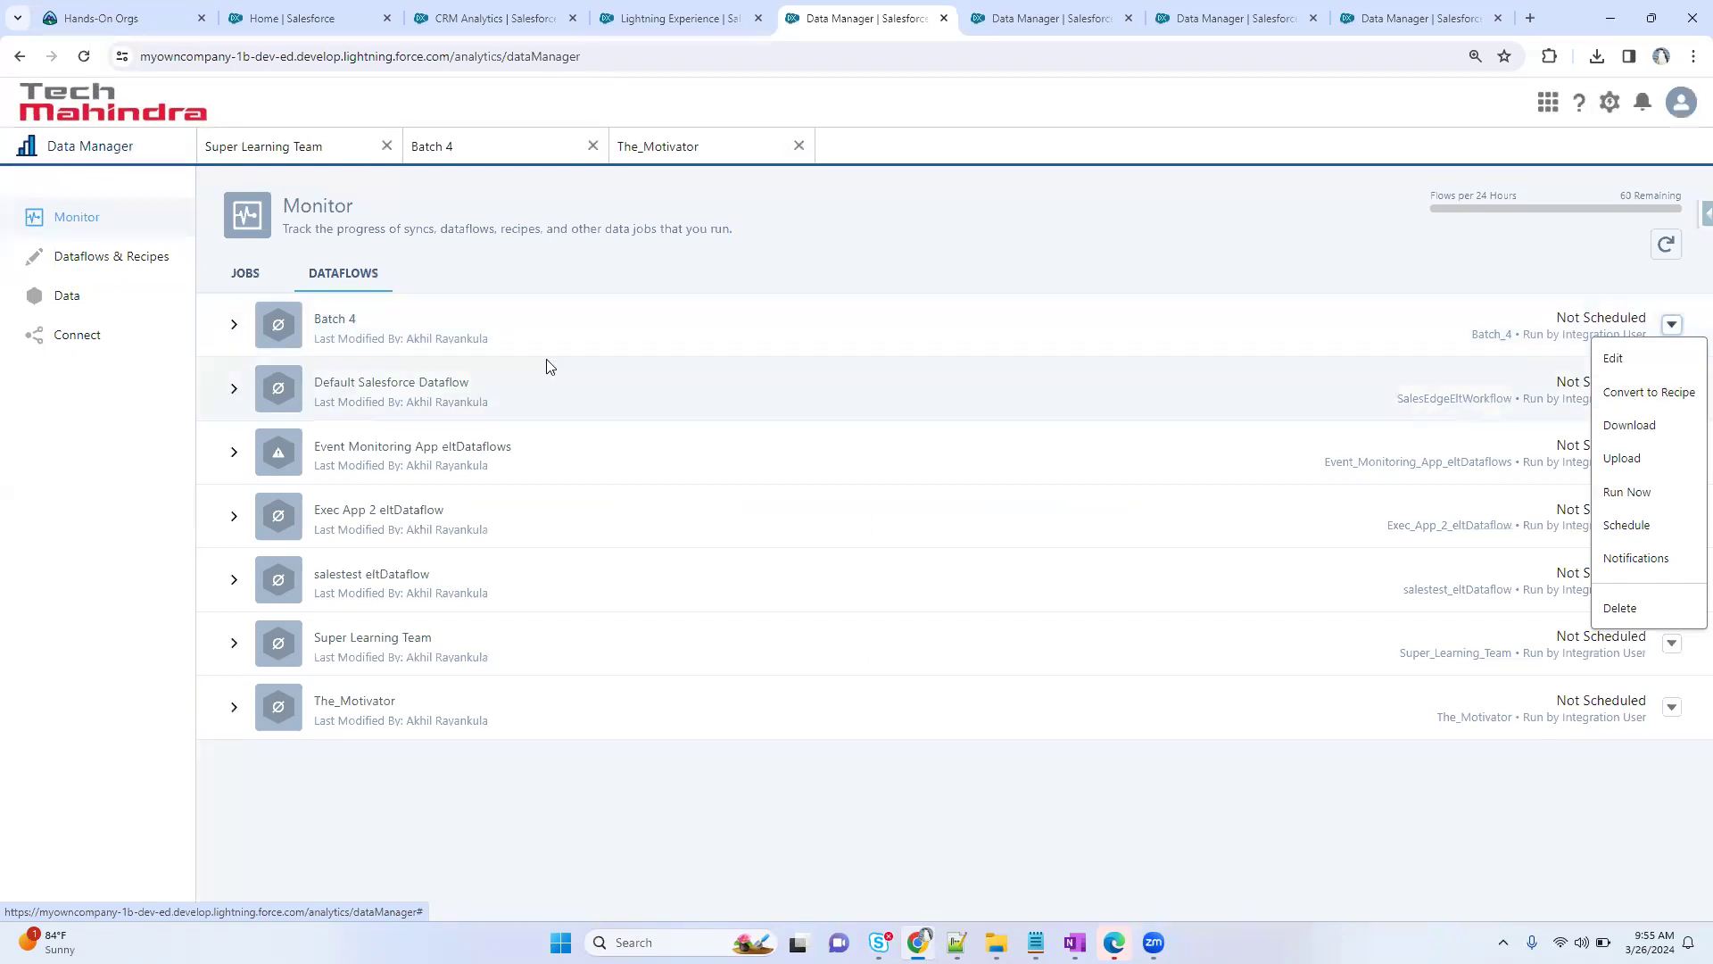
left_click(630, 154)
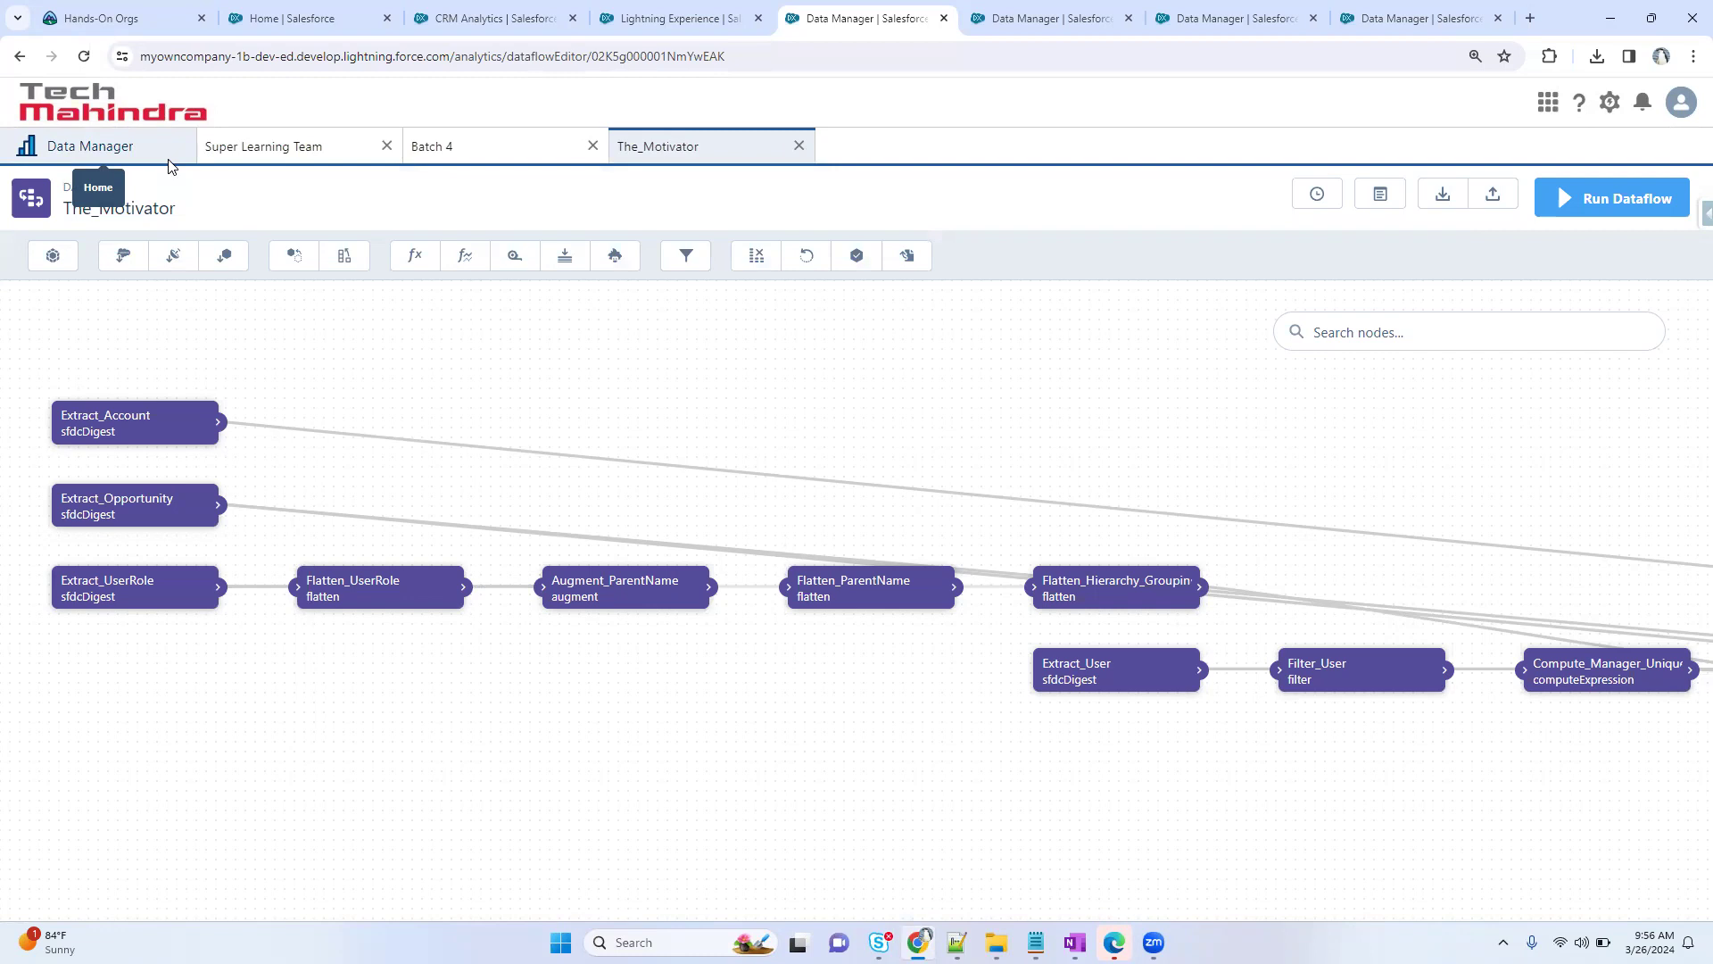
- Try to convert The_Motivator dataflow to a recipe from the monitored dataflows
left_click(139, 152)
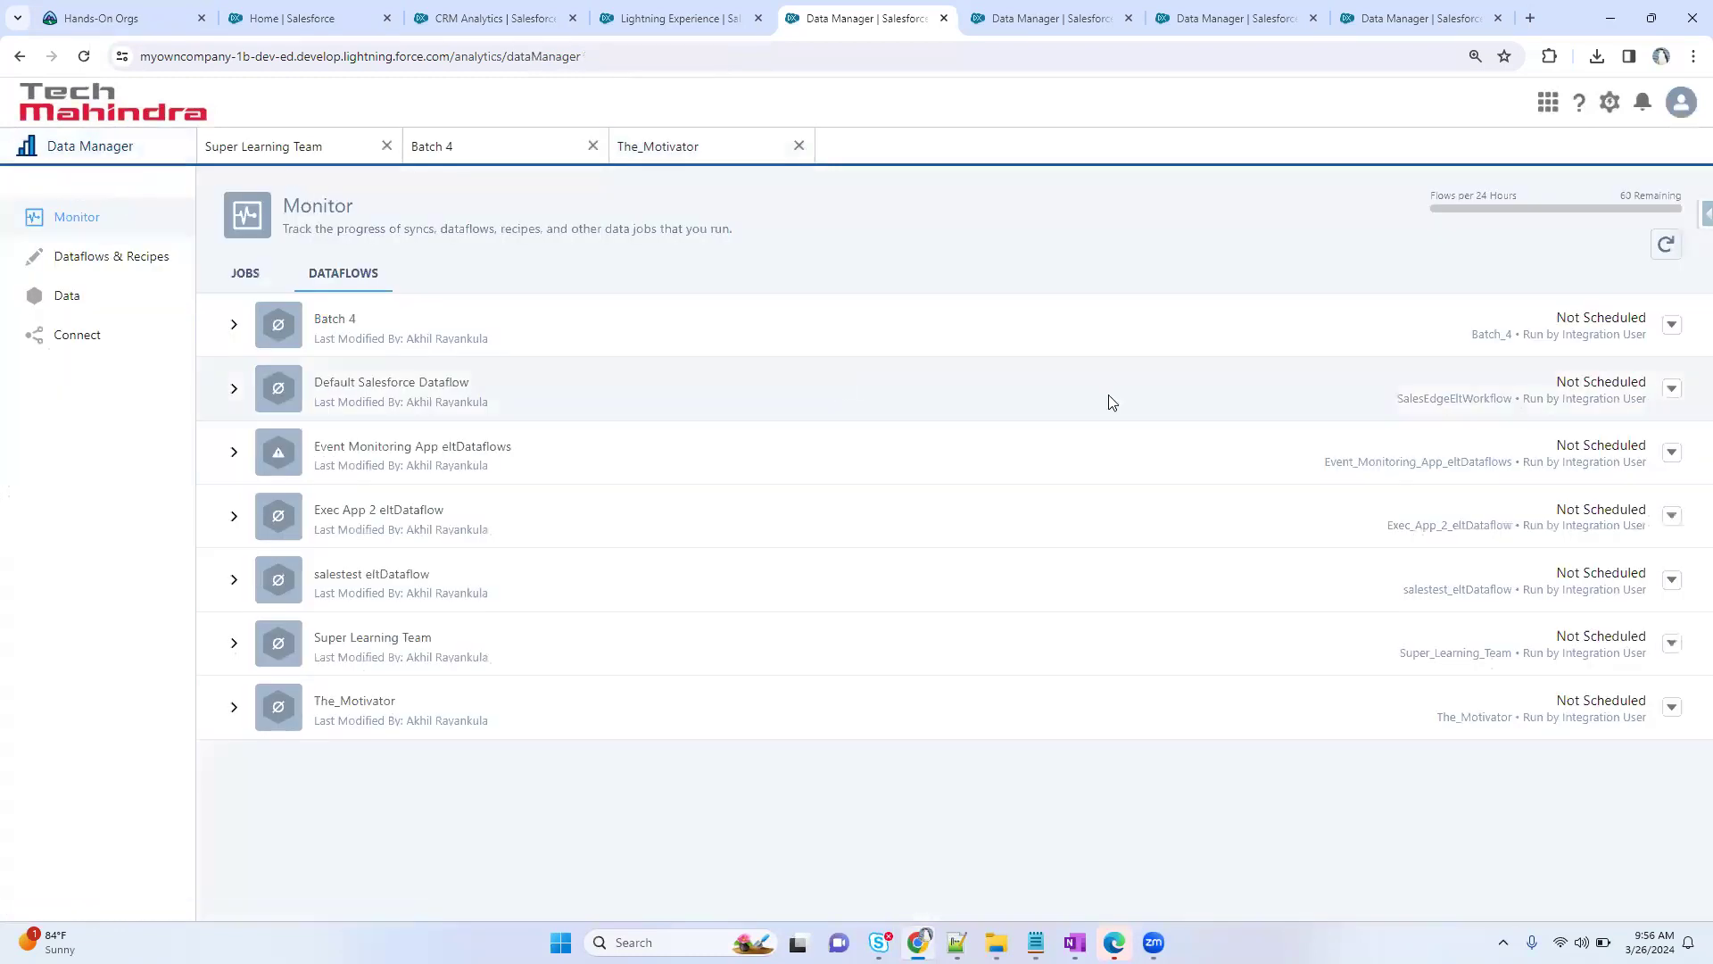
left_click(1671, 325)
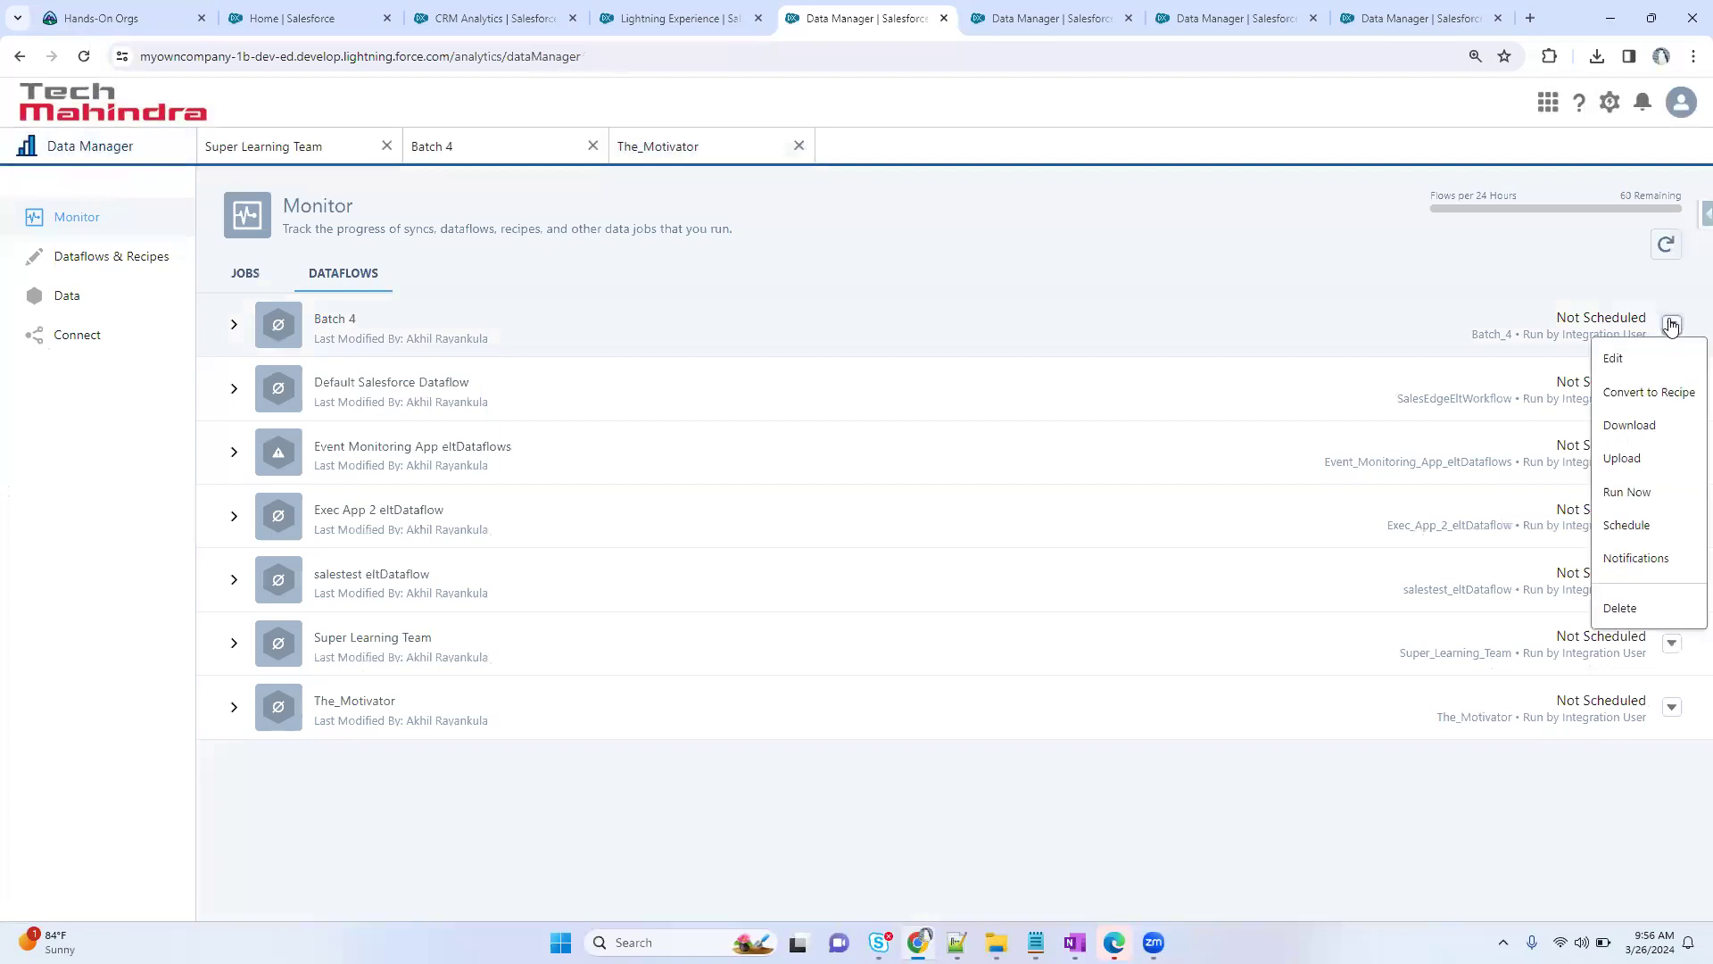
left_click(1137, 831)
left_click(1671, 706)
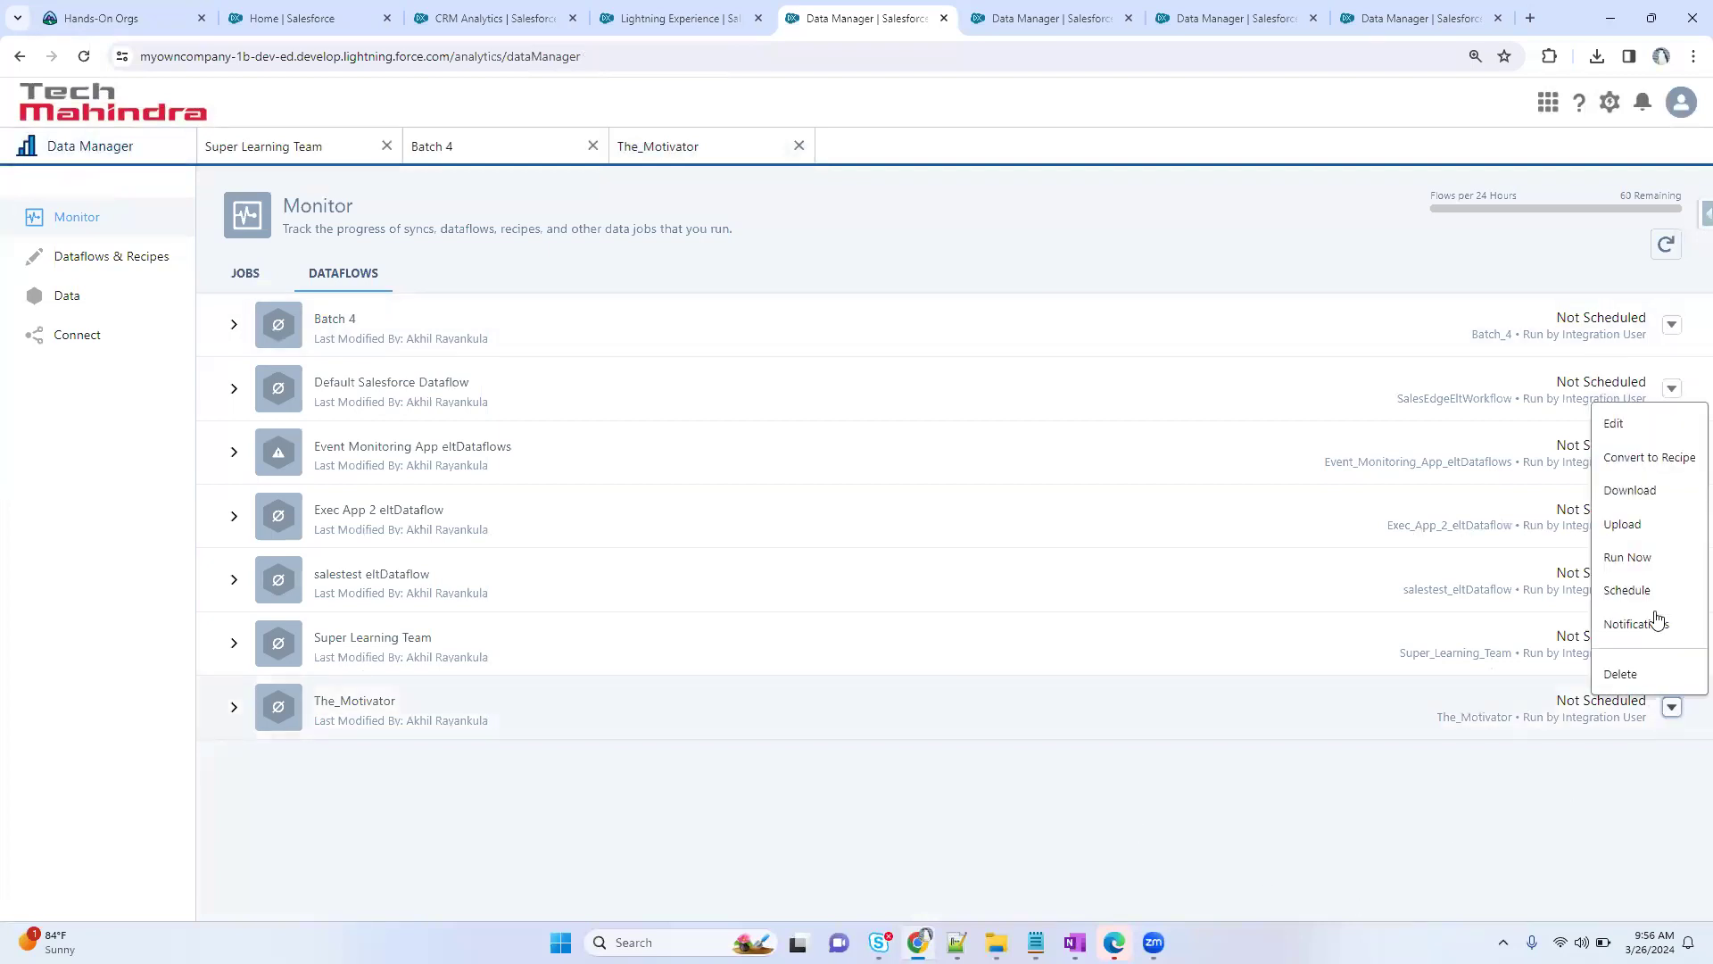
left_click(1651, 457)
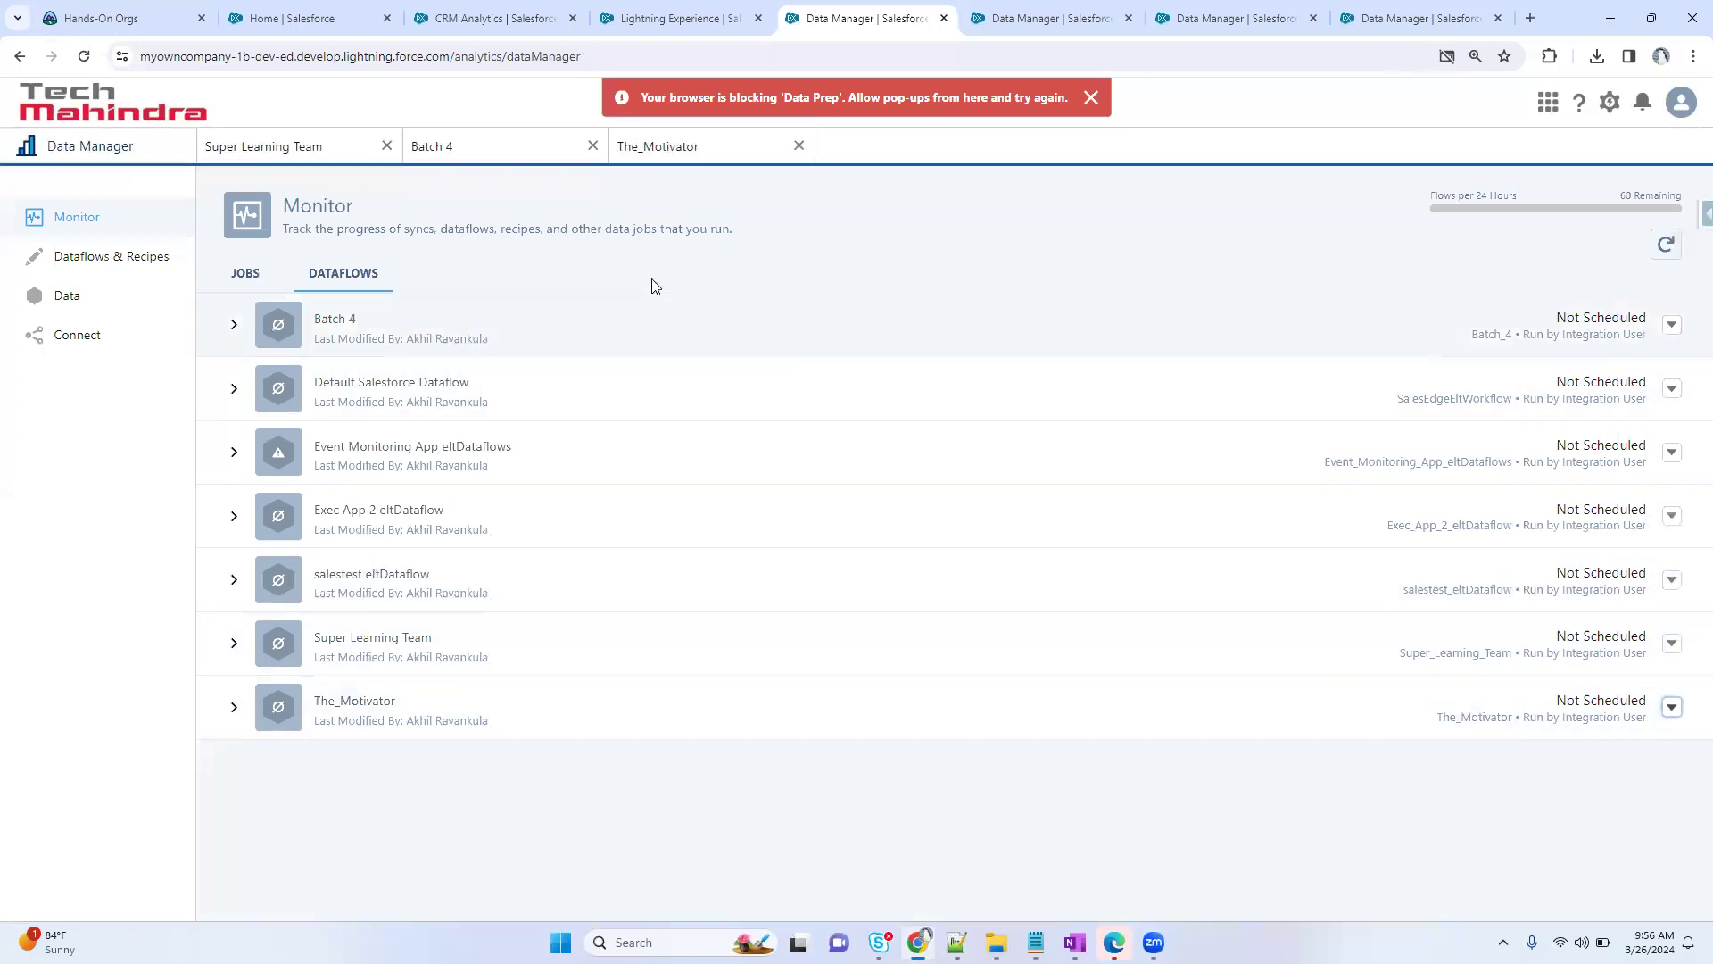
- Return to The_Motivator and review the browser's blocked pop-up options, keeping Continue blocking
left_click(655, 157)
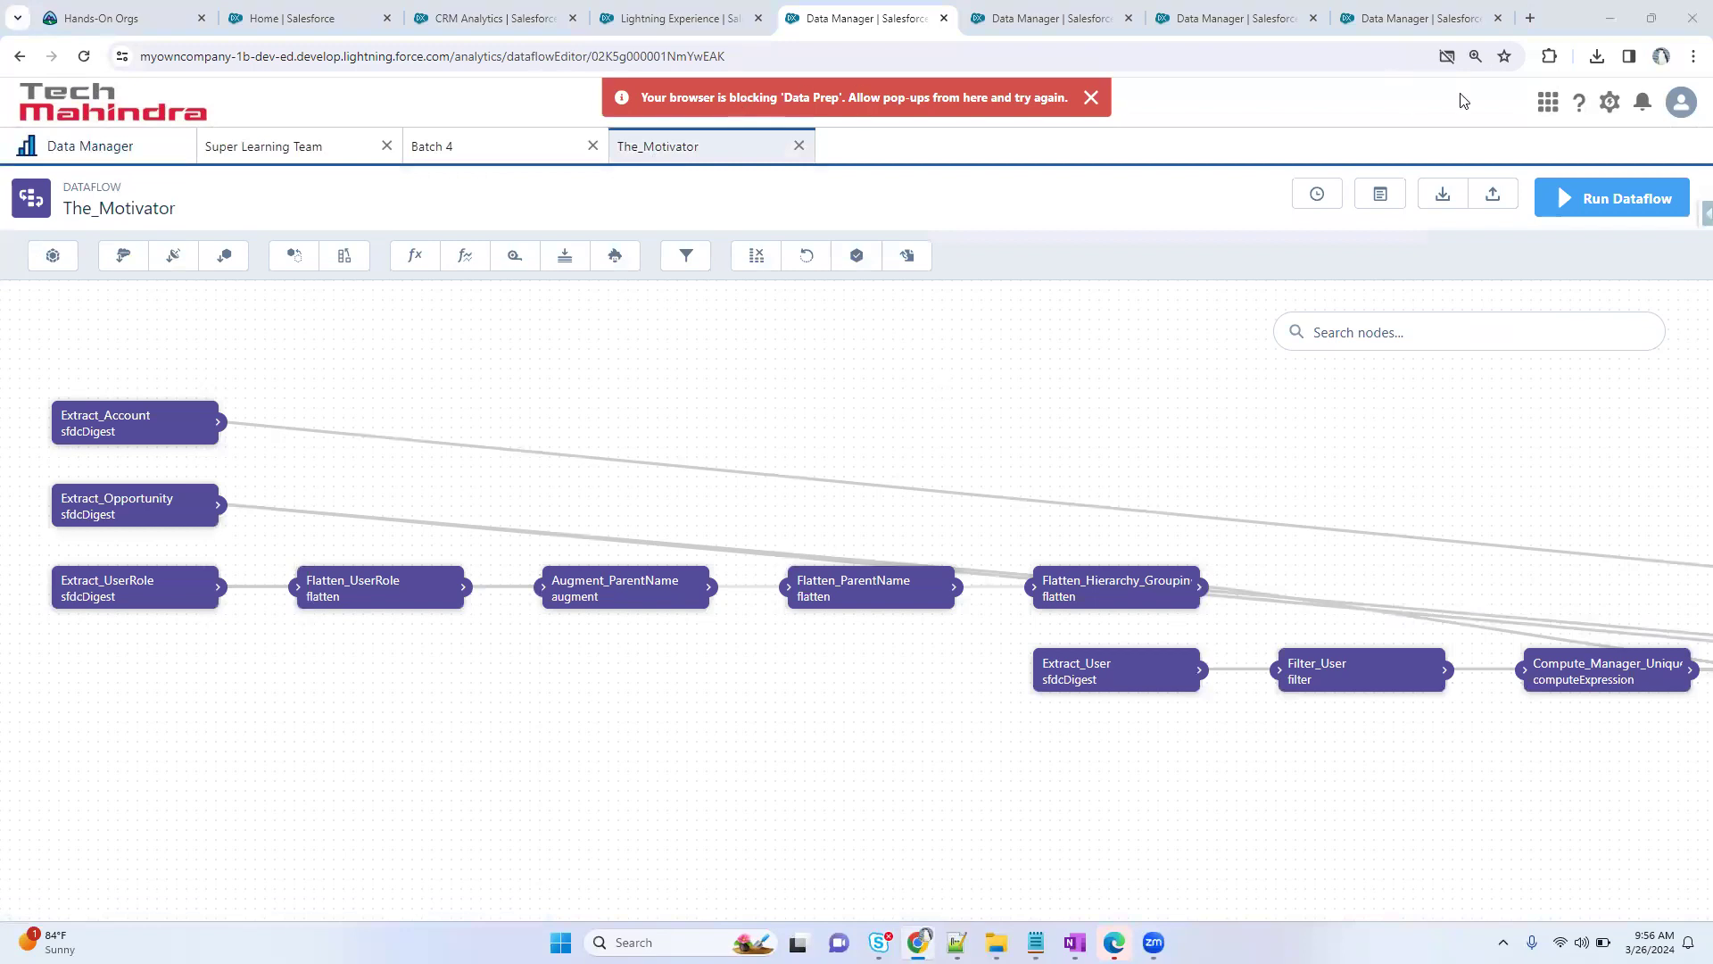
left_click(1448, 58)
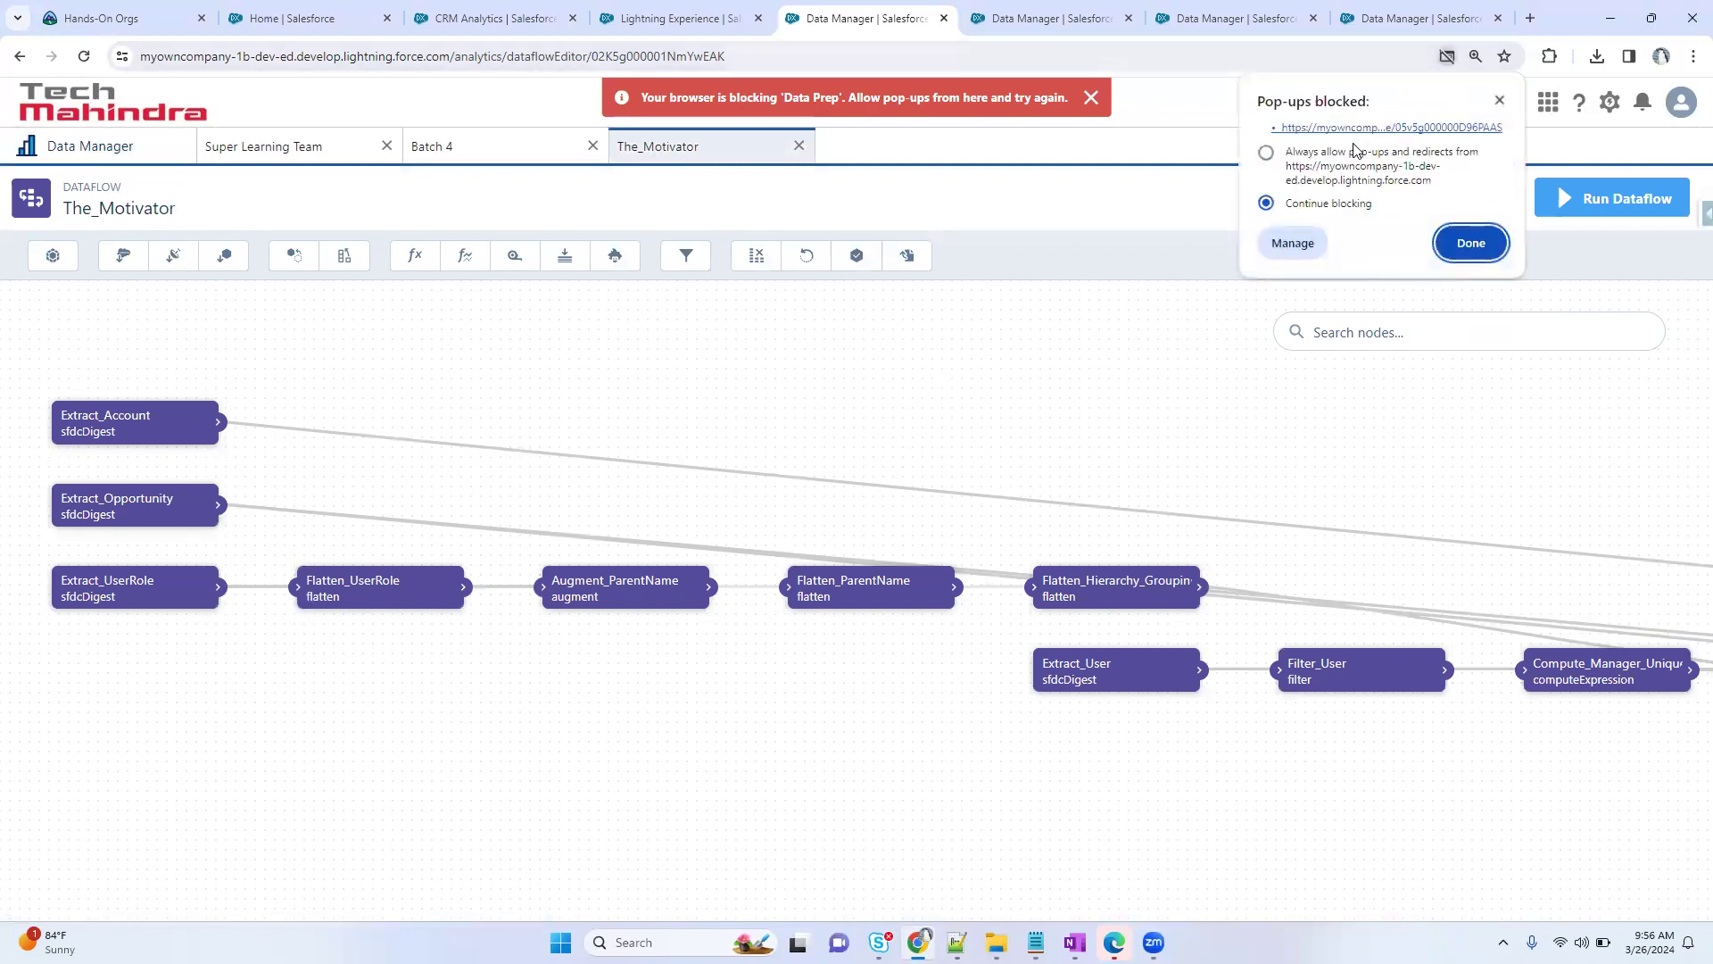
left_click(1469, 241)
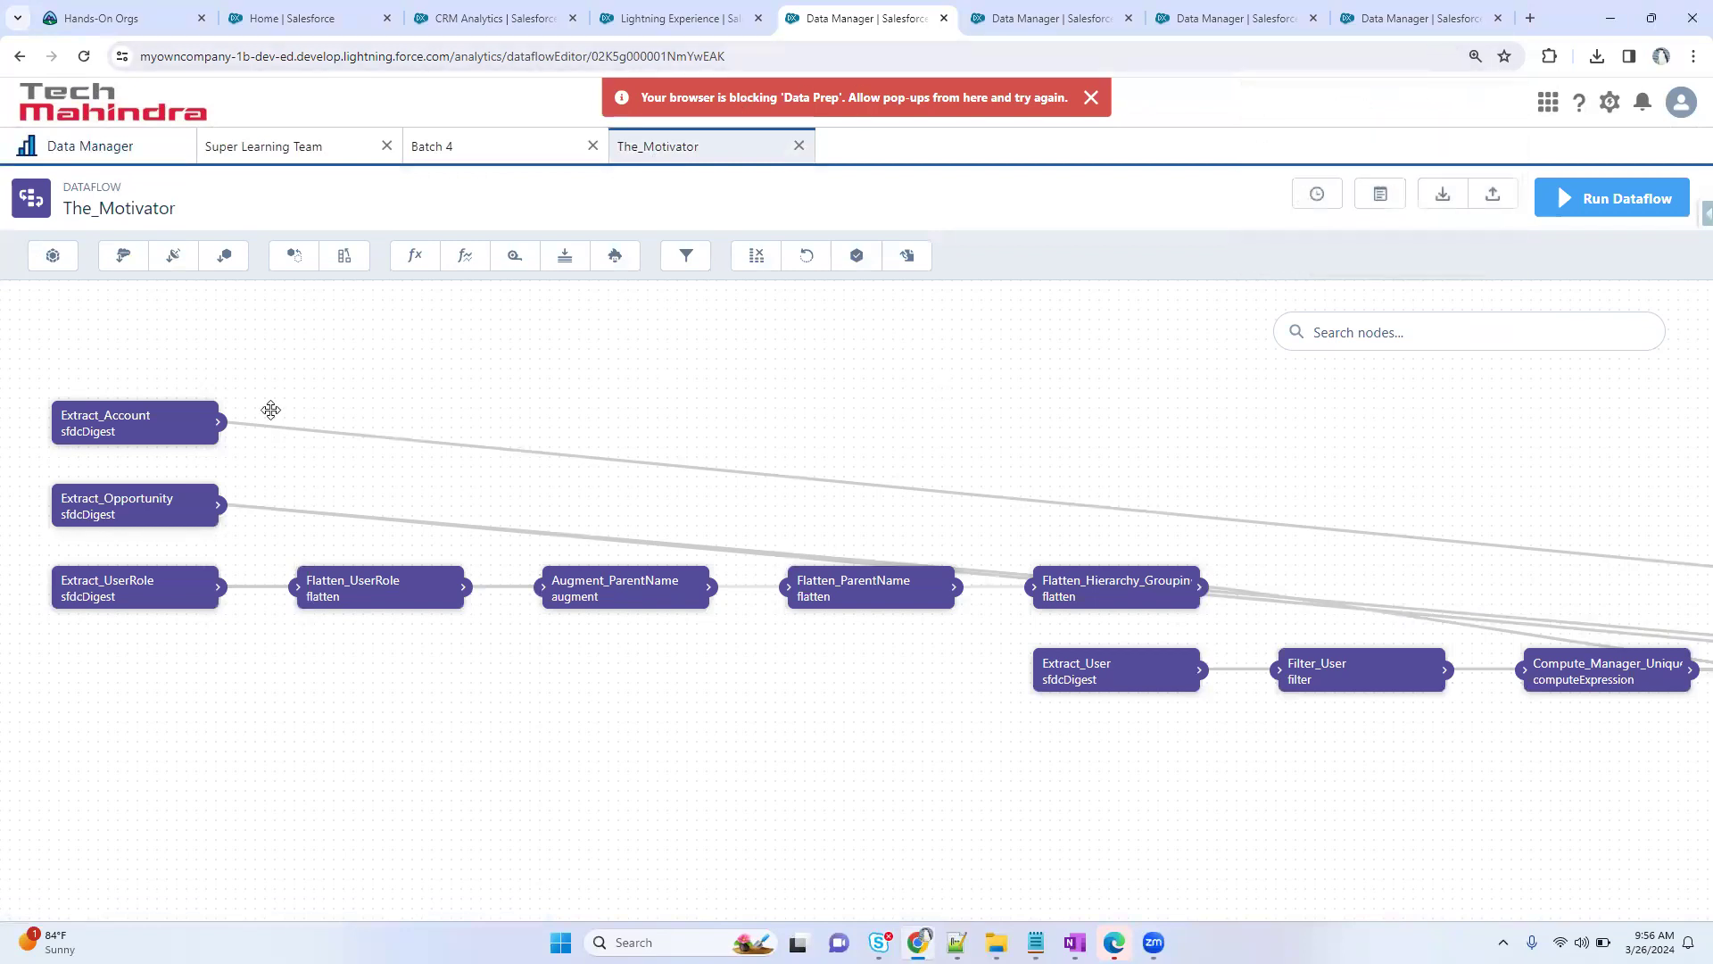
- Inspect the attributes of the Extract_Account node in The_Motivator and close them without saving
left_click(89, 429)
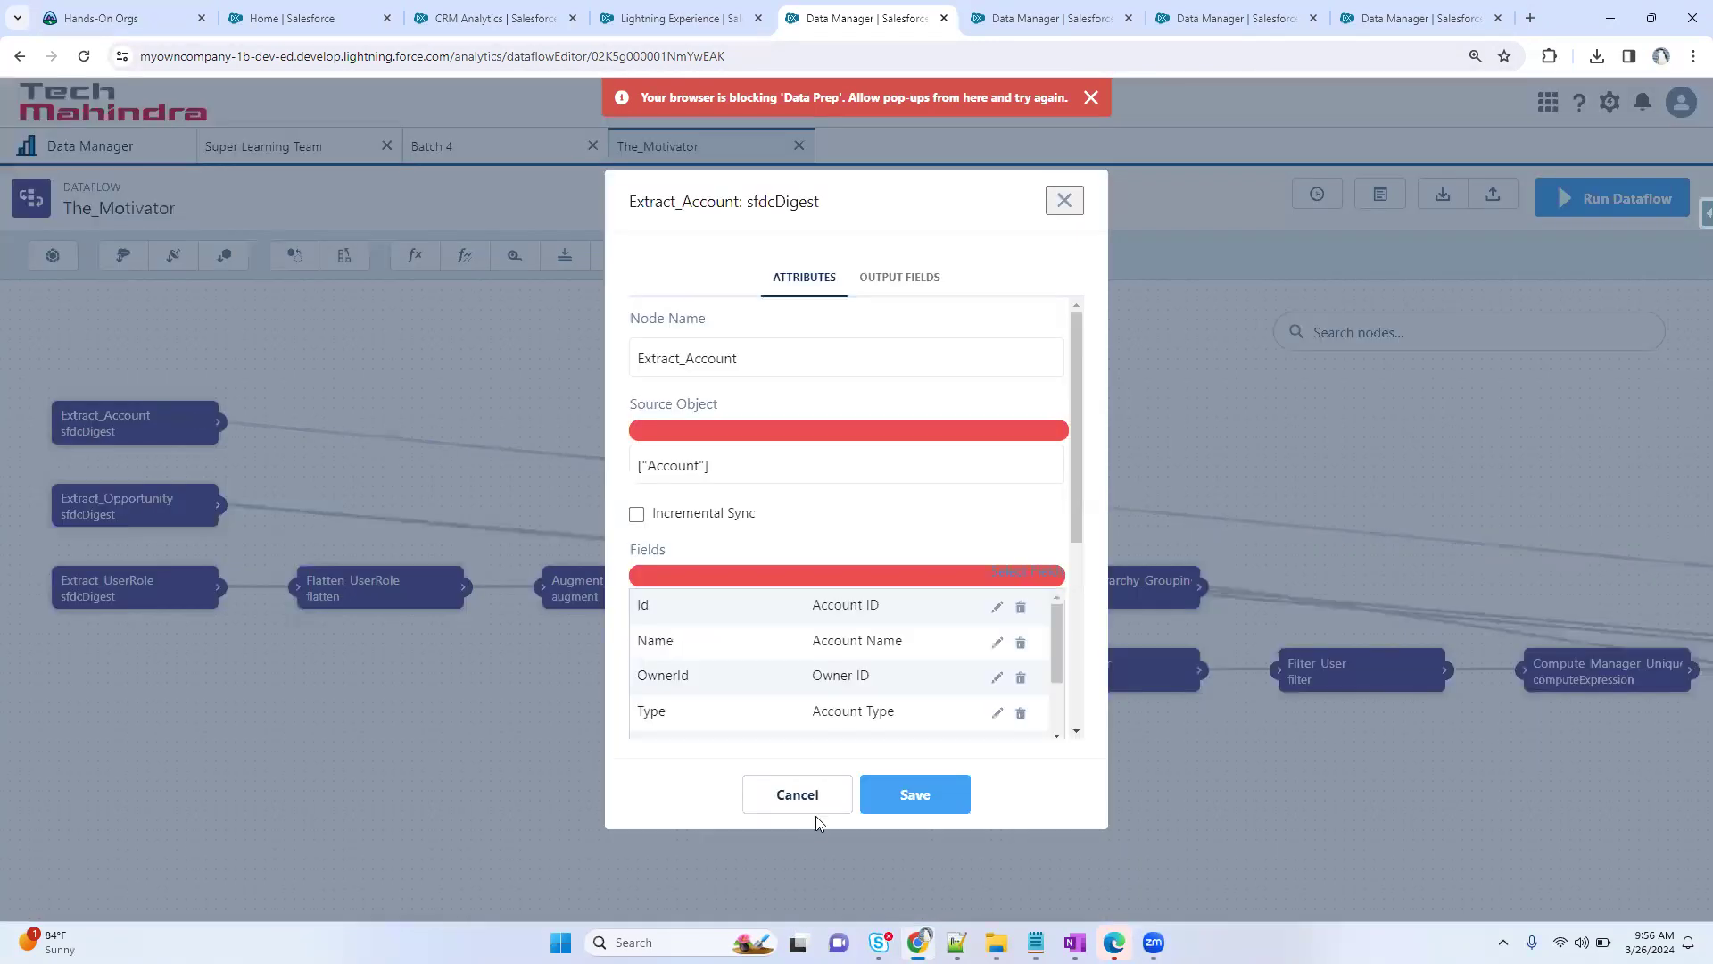
left_click(803, 797)
- View the input data selection in the ContactswithAccounts recipe and look at the blank recipe's start page
left_click(1418, 18)
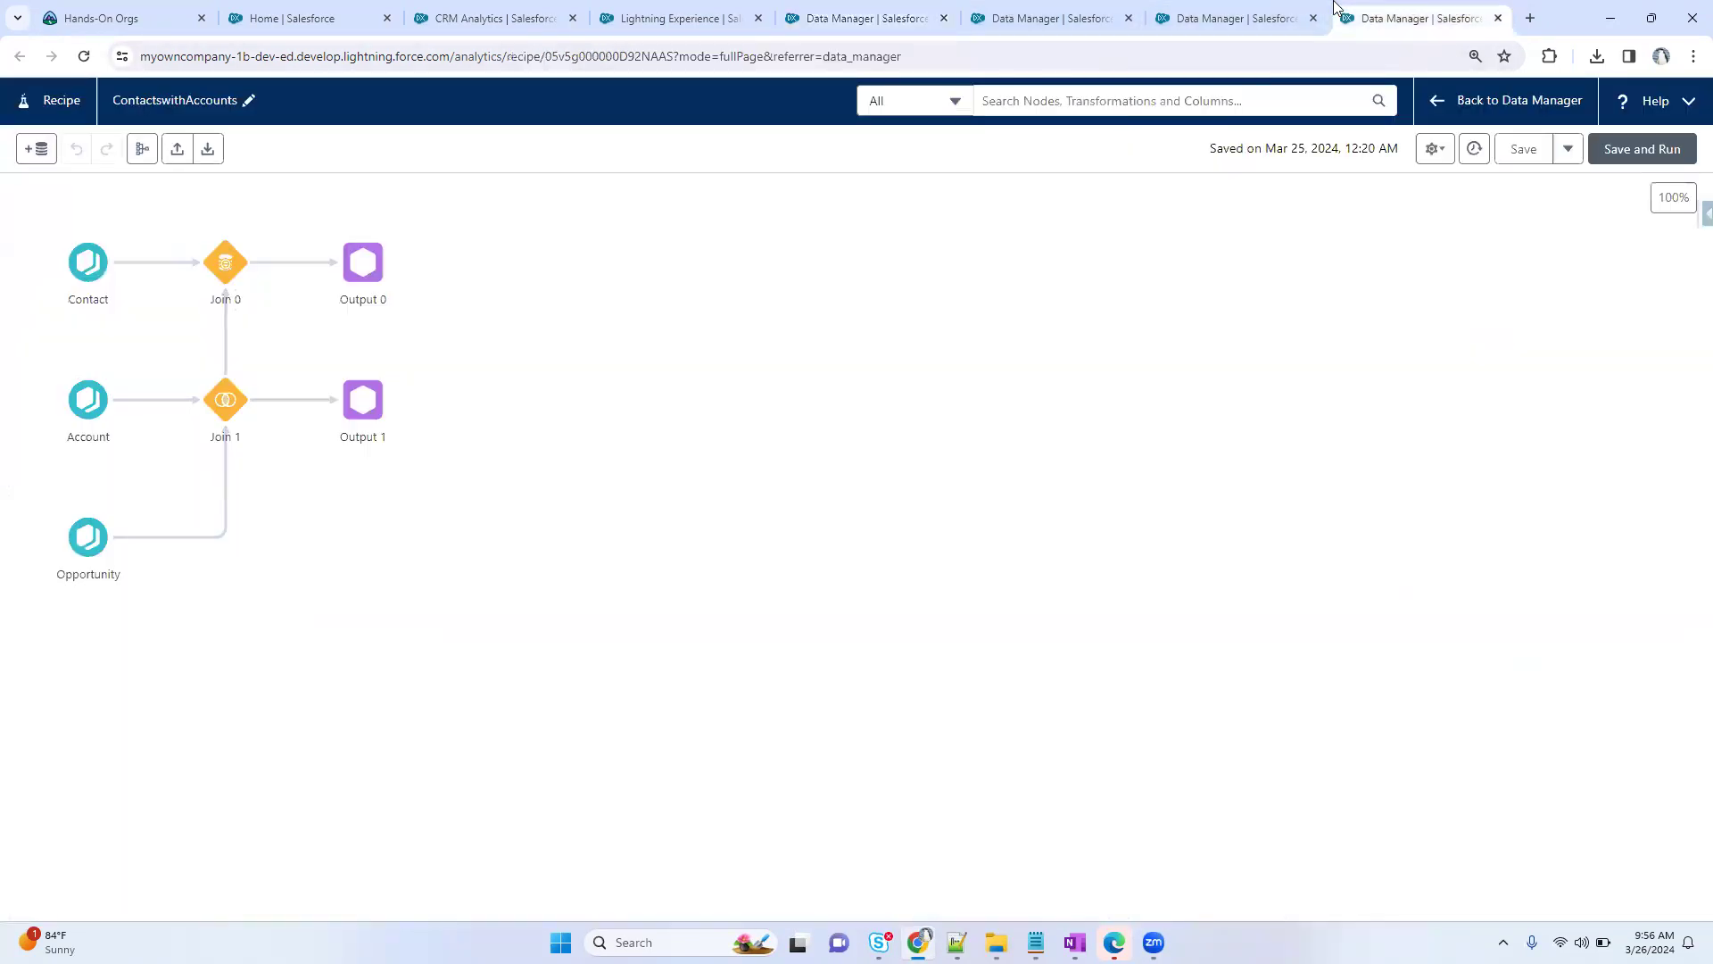
left_click(38, 149)
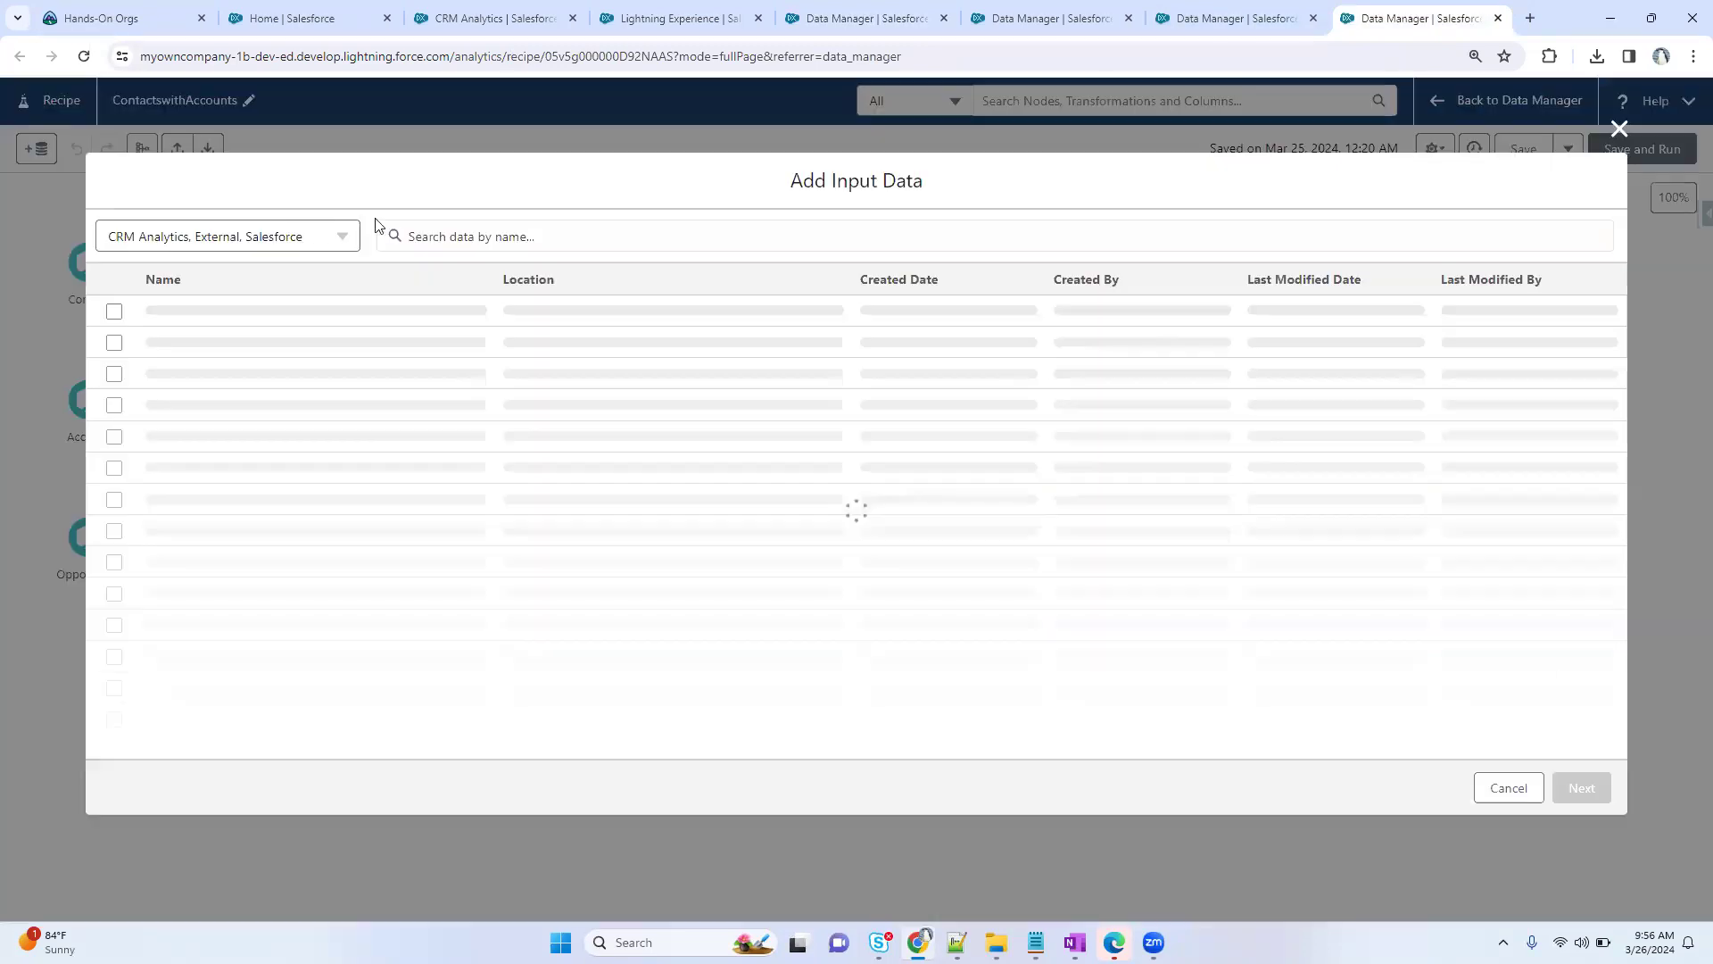
left_click(982, 32)
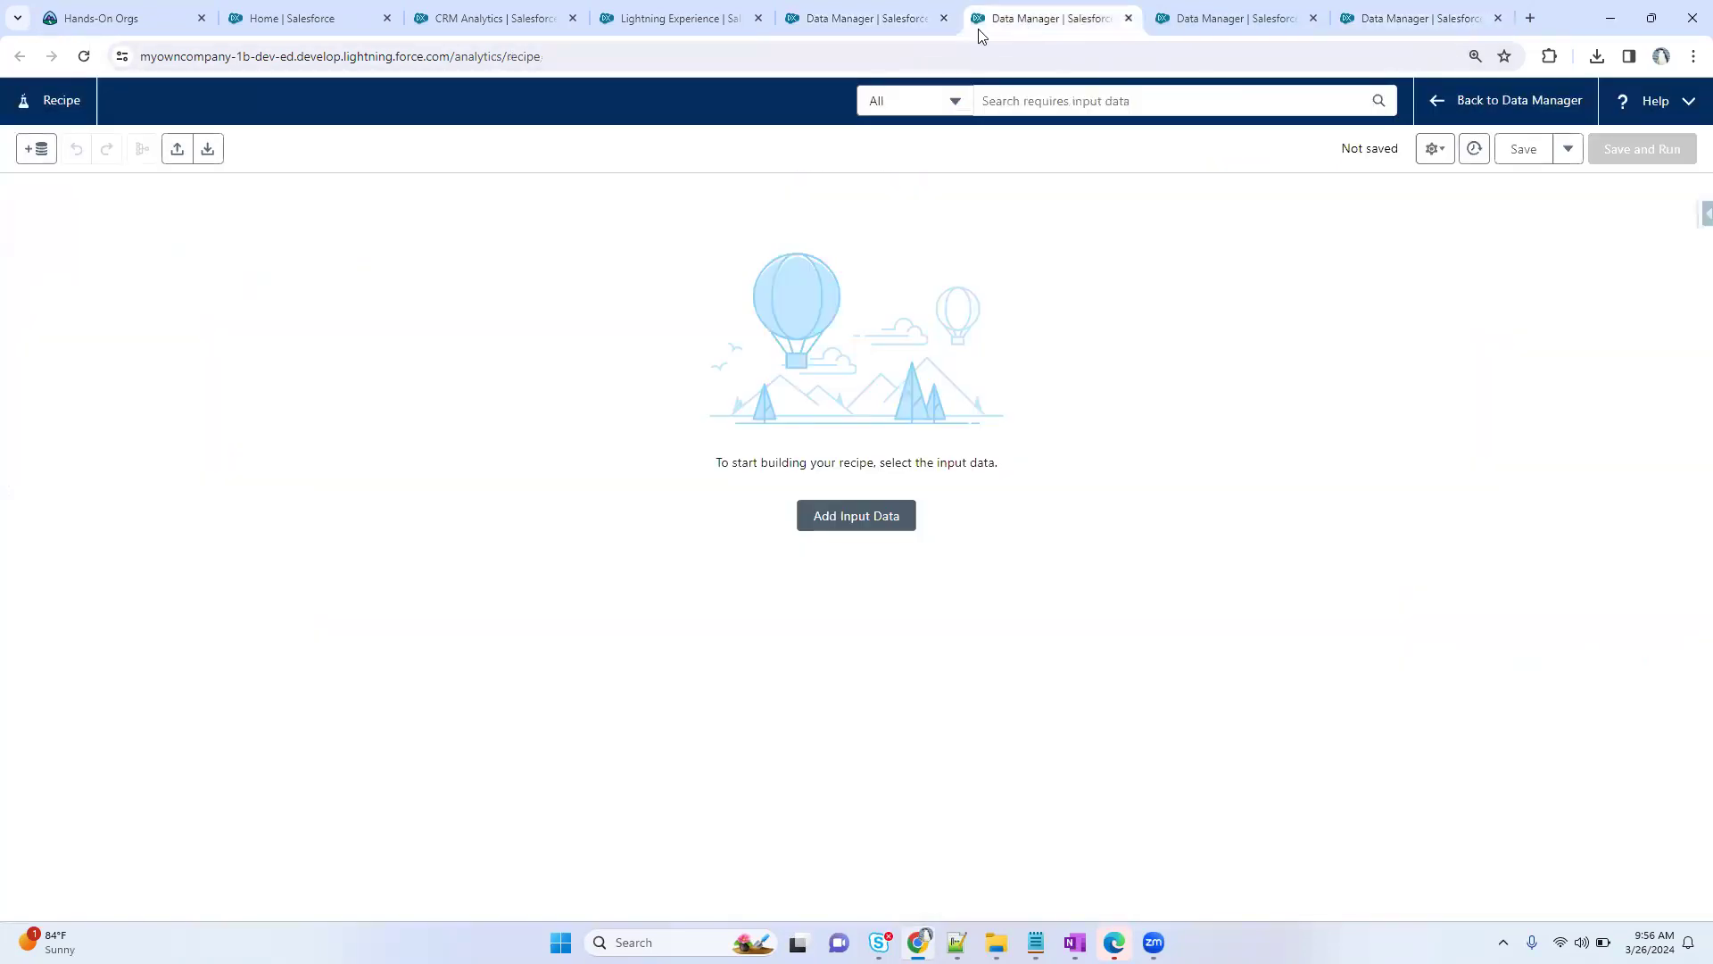
- Start a digest node in The_Motivator, choose the Canada_Sales connection, and list its available source objects
left_click(816, 13)
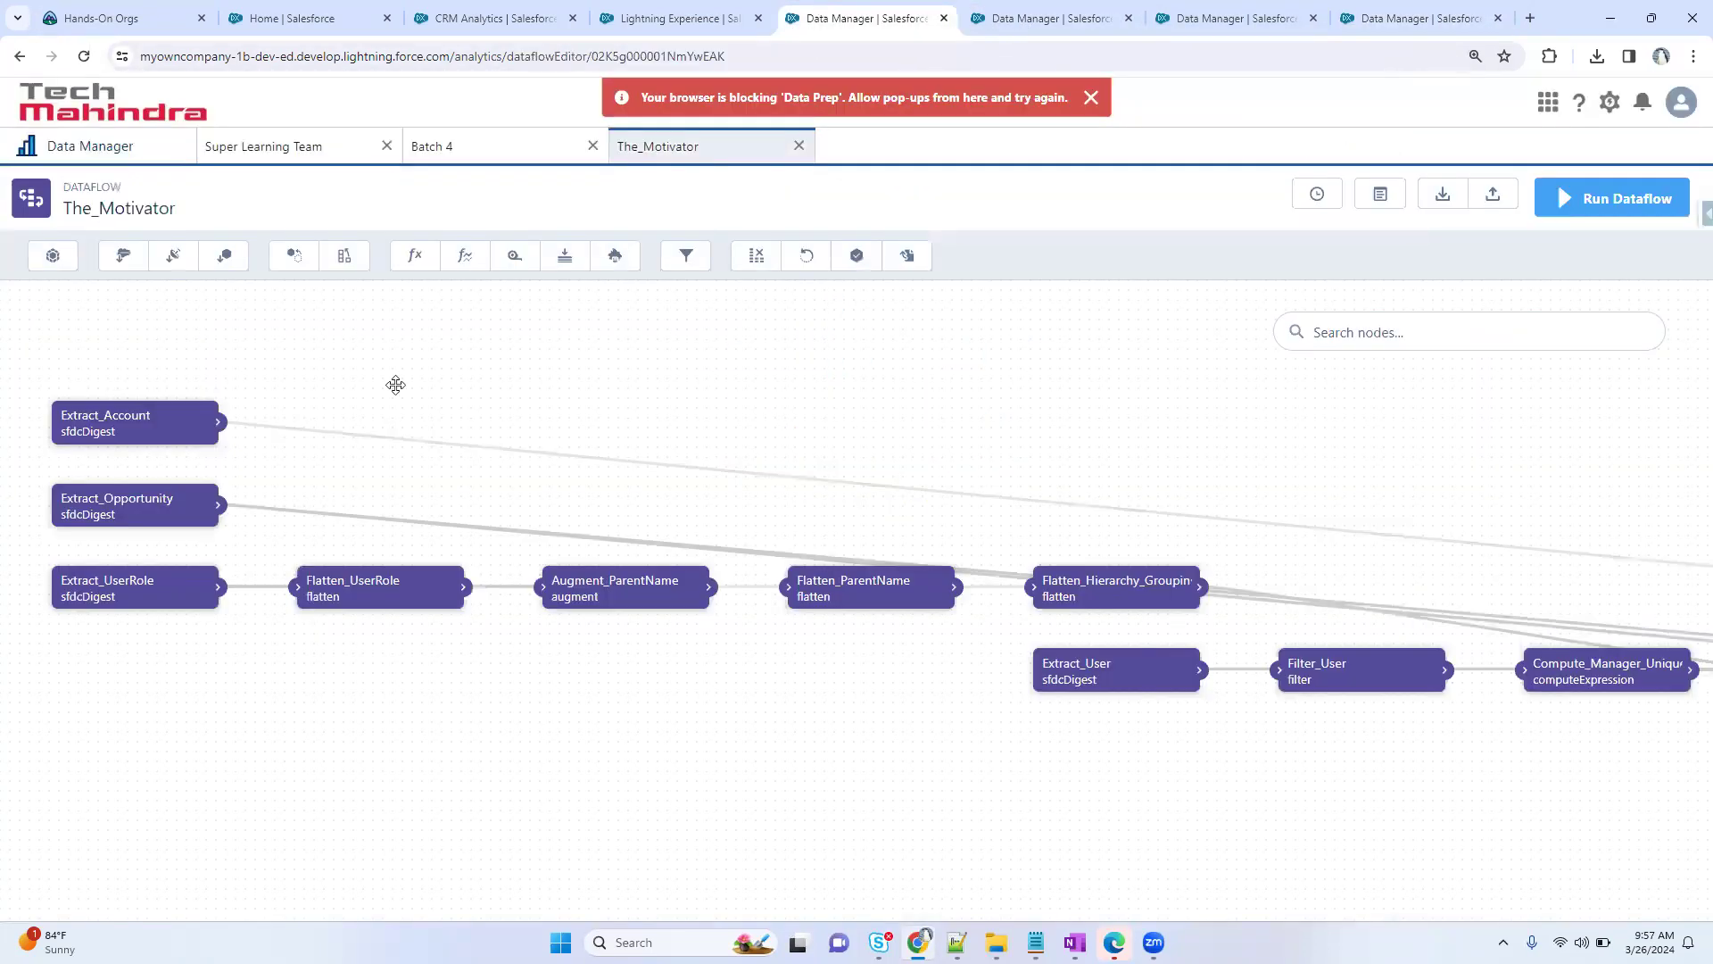
left_click(173, 265)
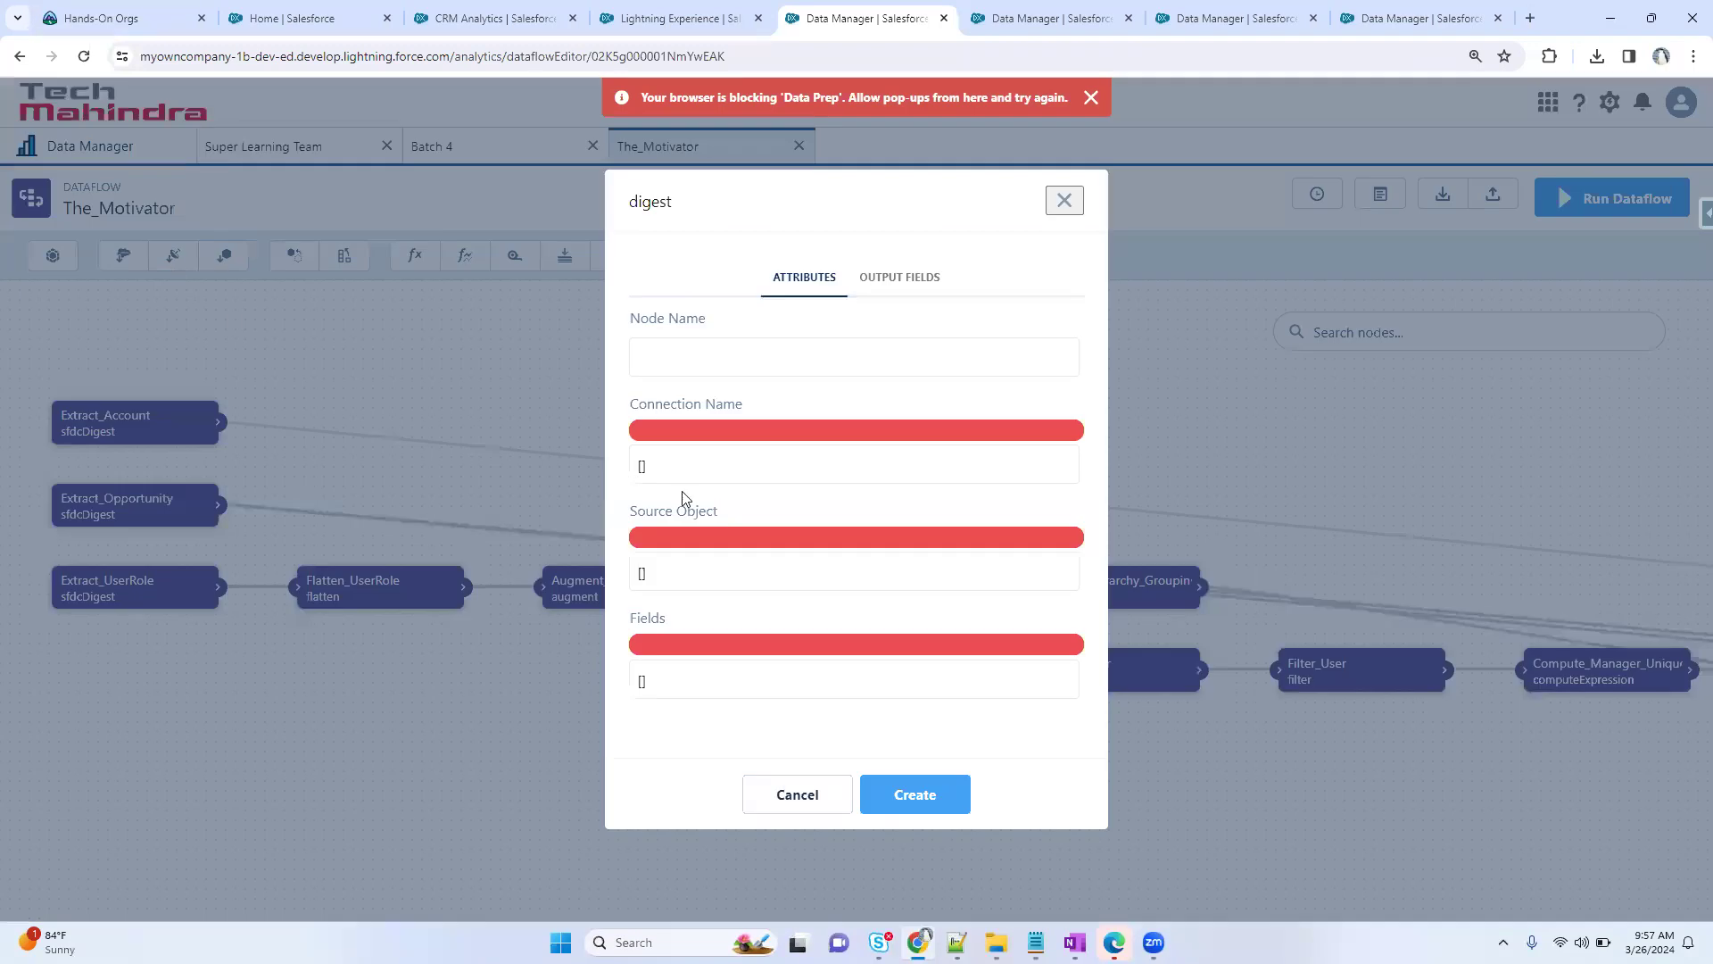
left_click_drag(635, 201, 674, 205)
left_click(694, 470)
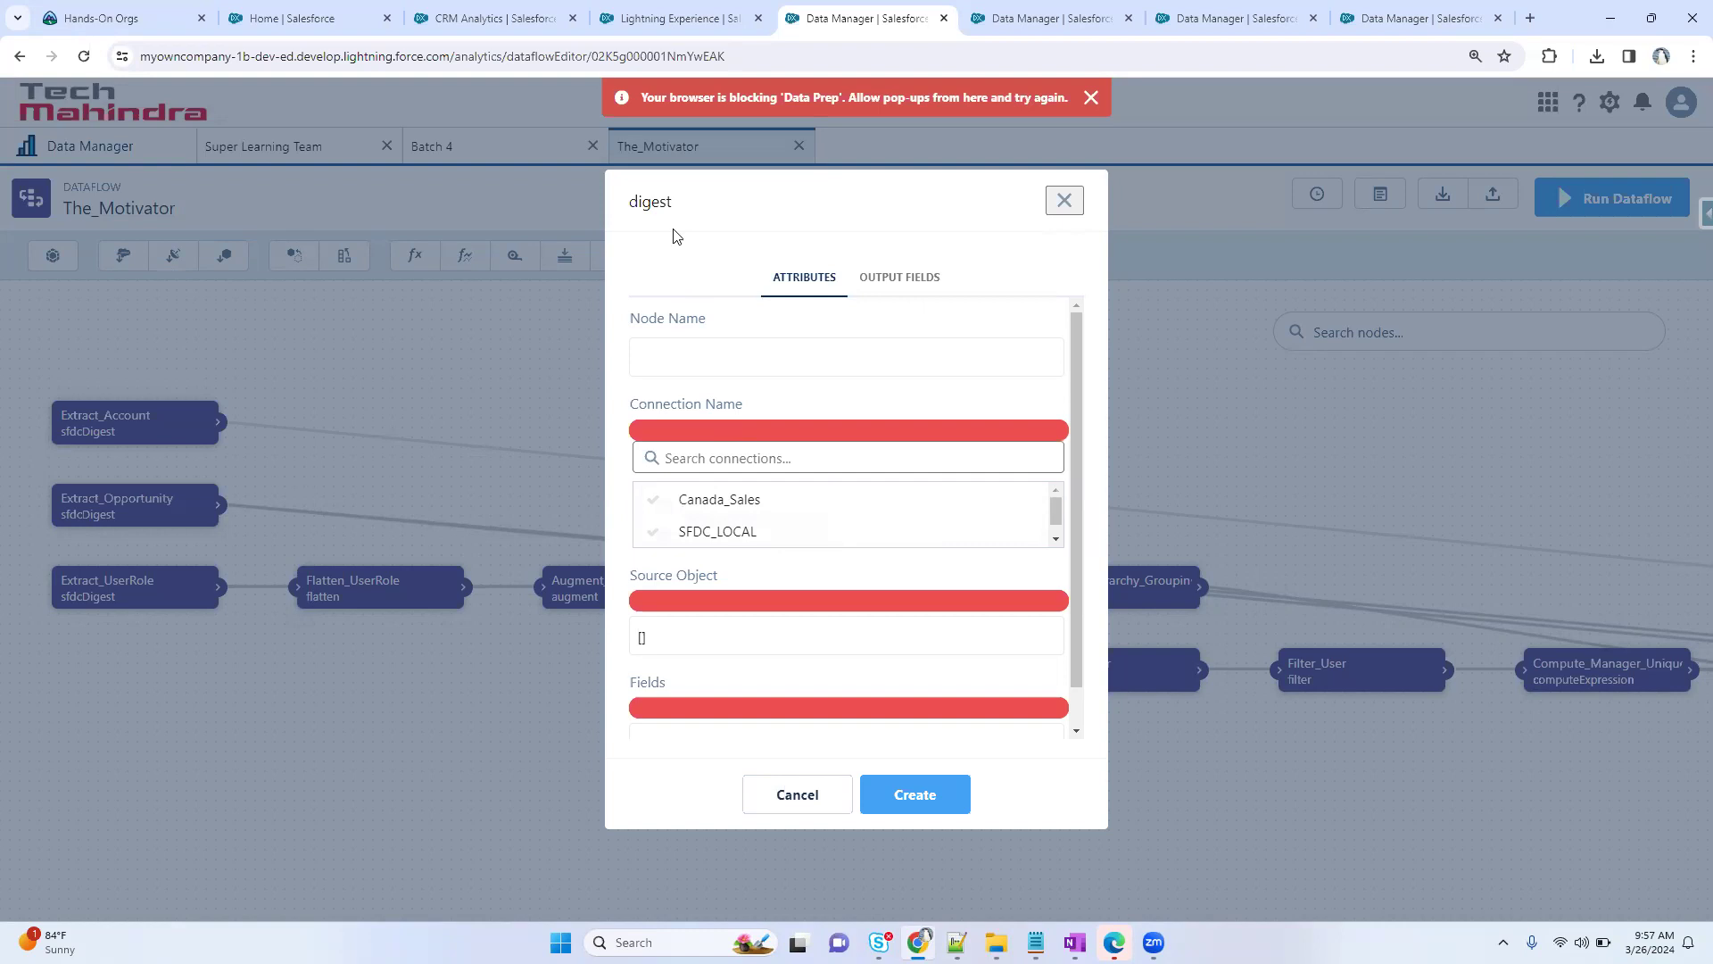
left_click(658, 203)
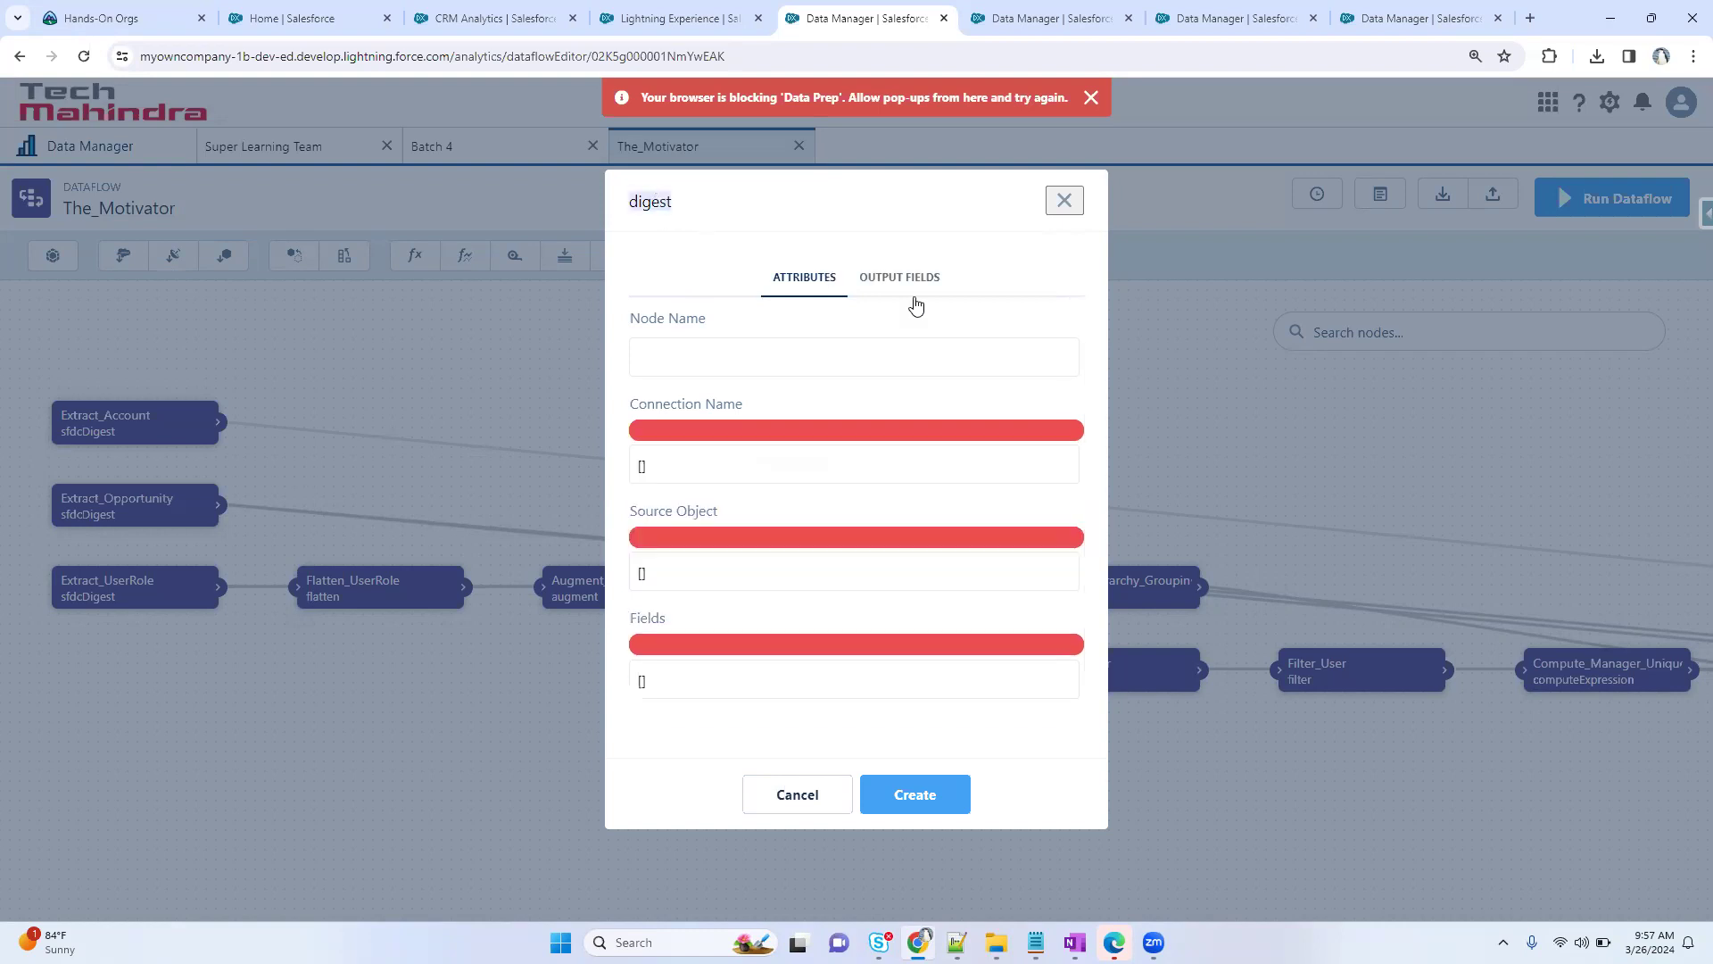
left_click(692, 470)
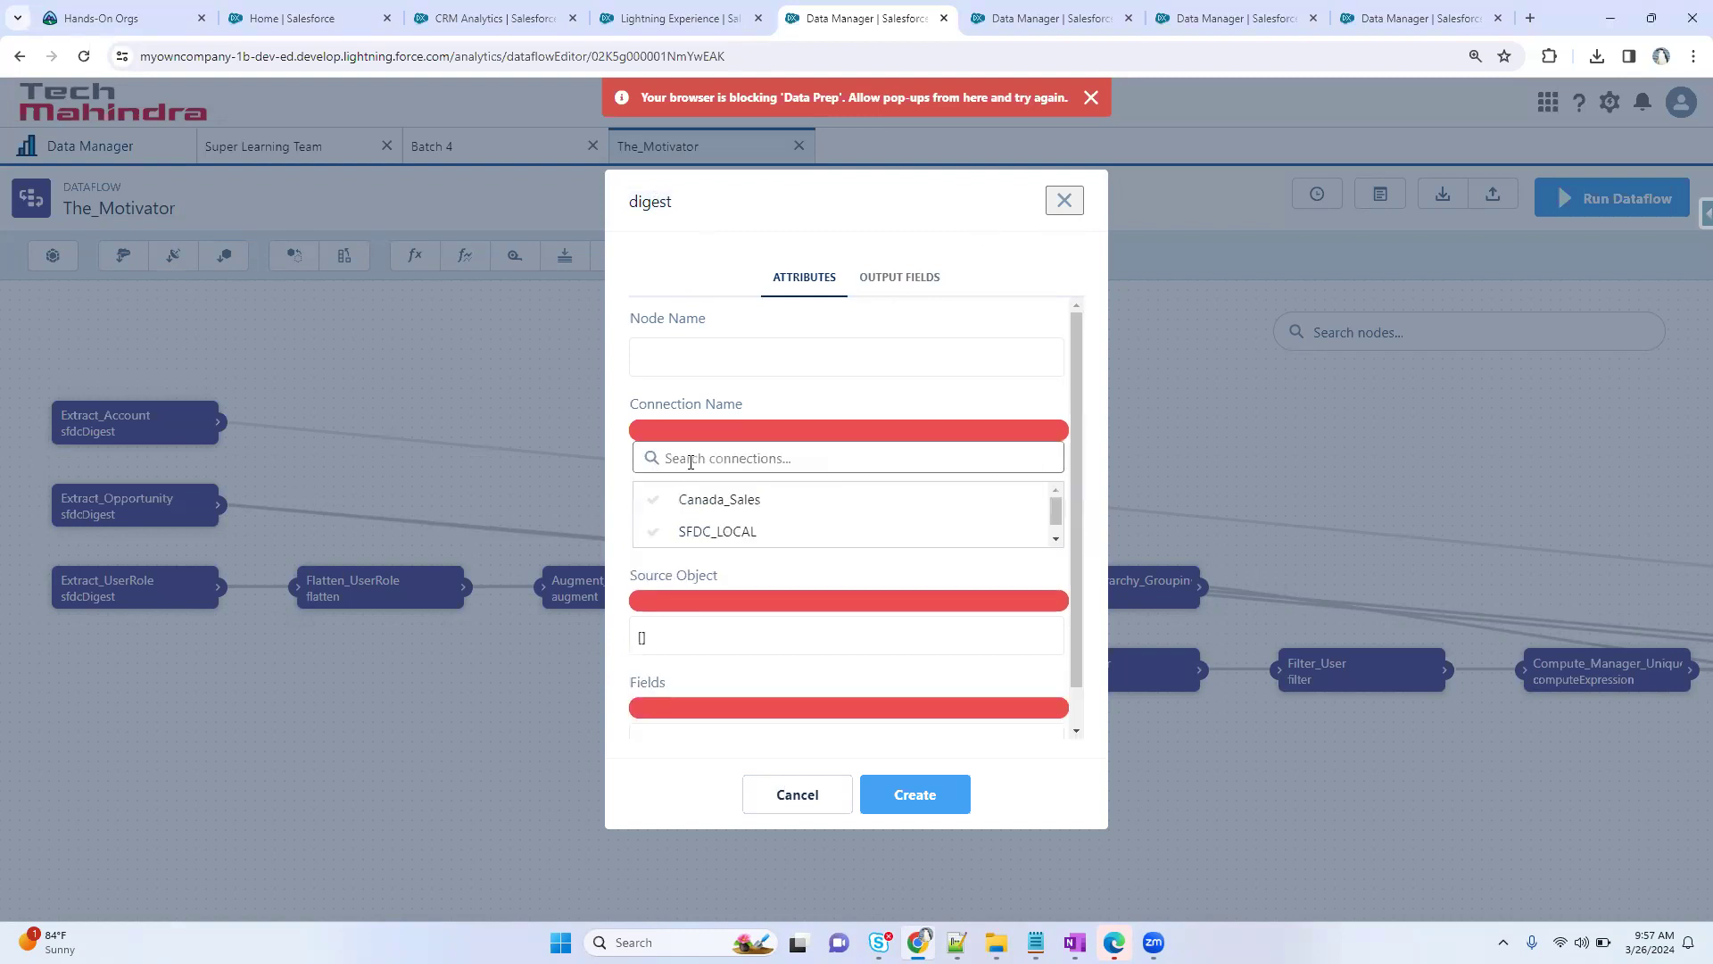
left_click(715, 506)
left_click(709, 571)
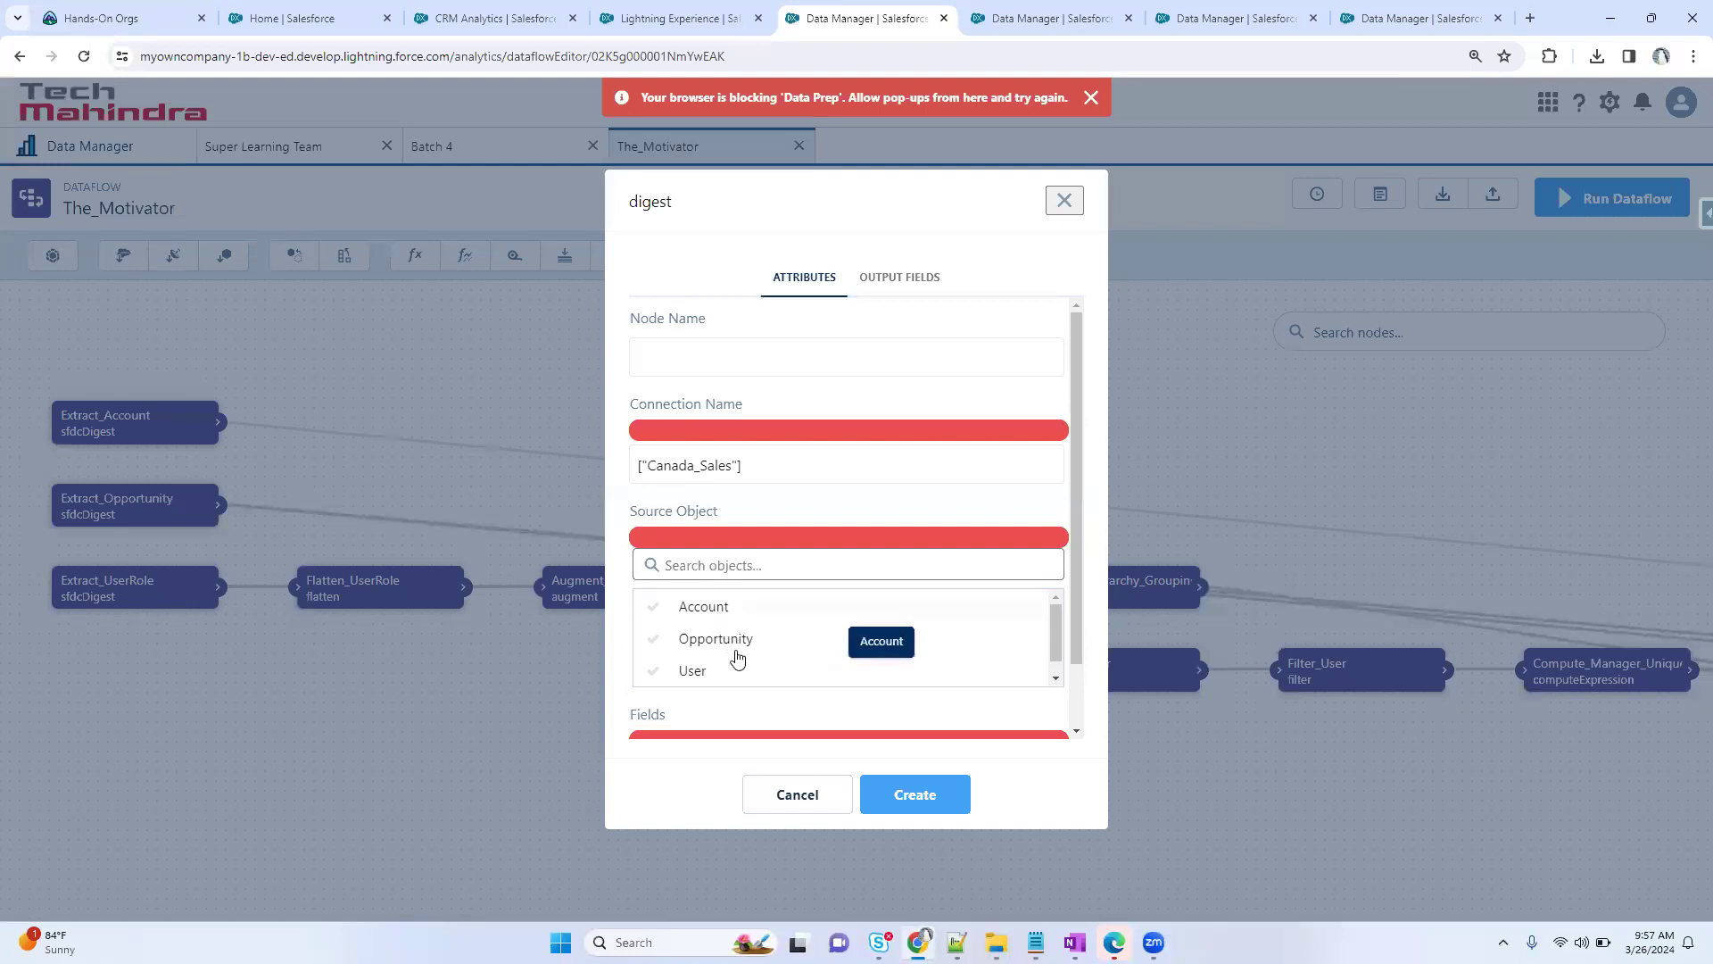
- Go to the Data Manager connections and view the objects synced through the Canada Sales connection
left_click(1418, 17)
left_click(1026, 18)
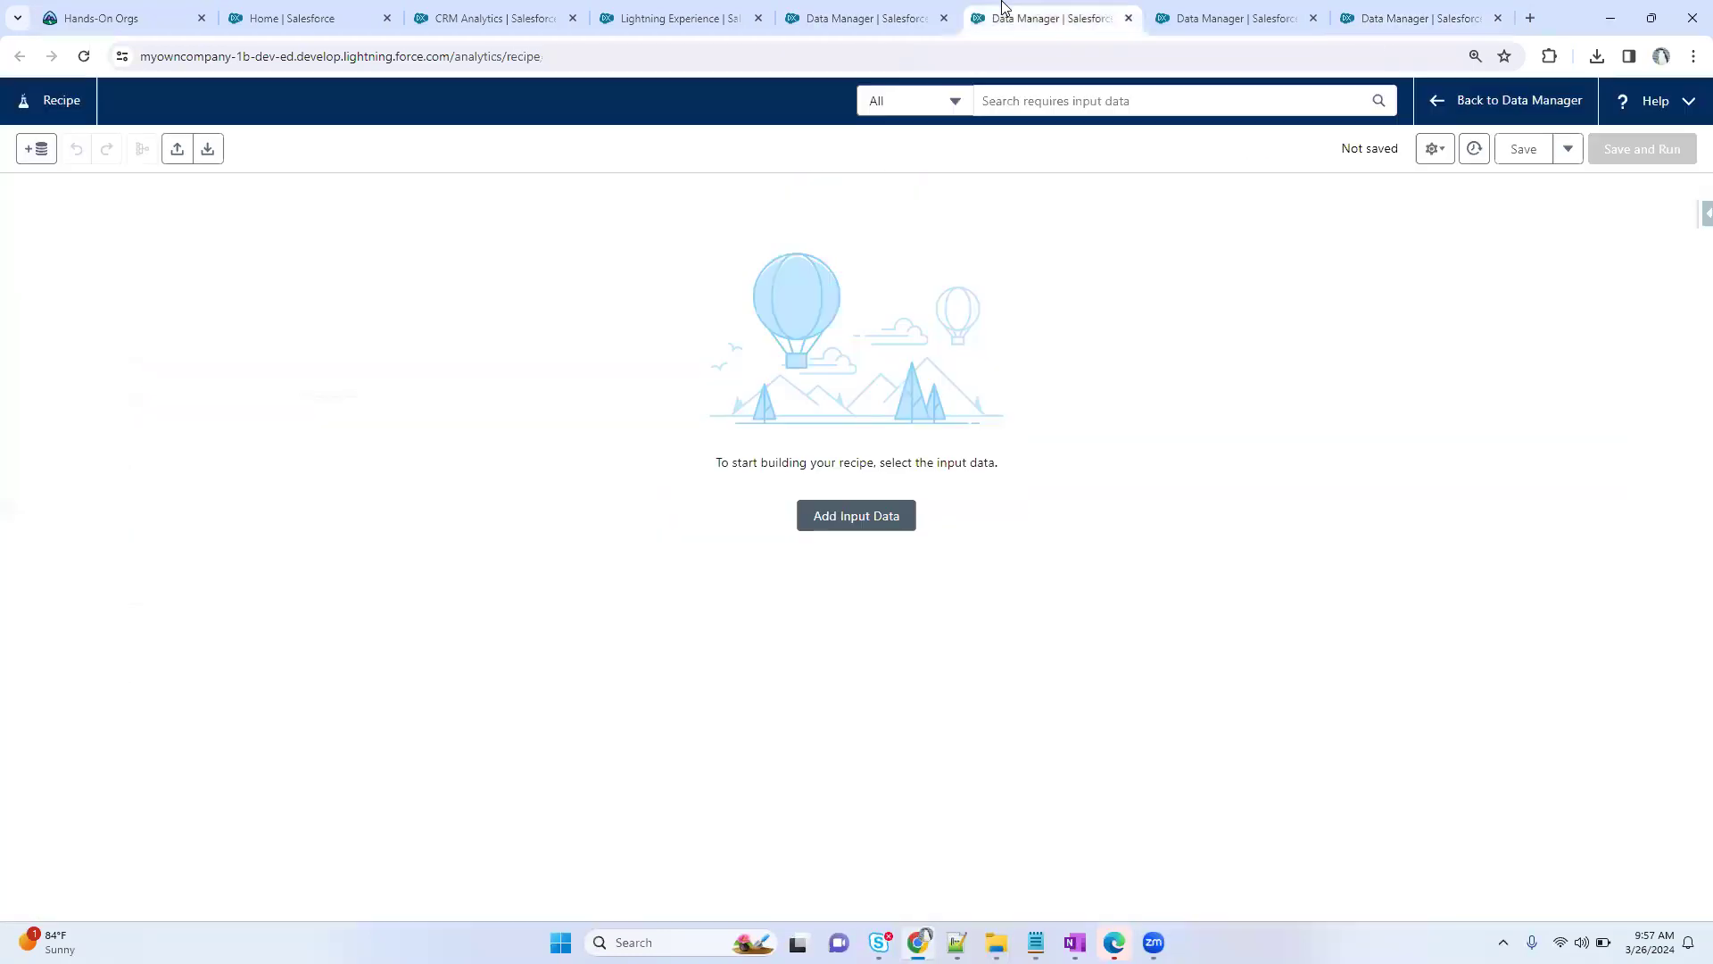
left_click(911, 7)
left_click(678, 18)
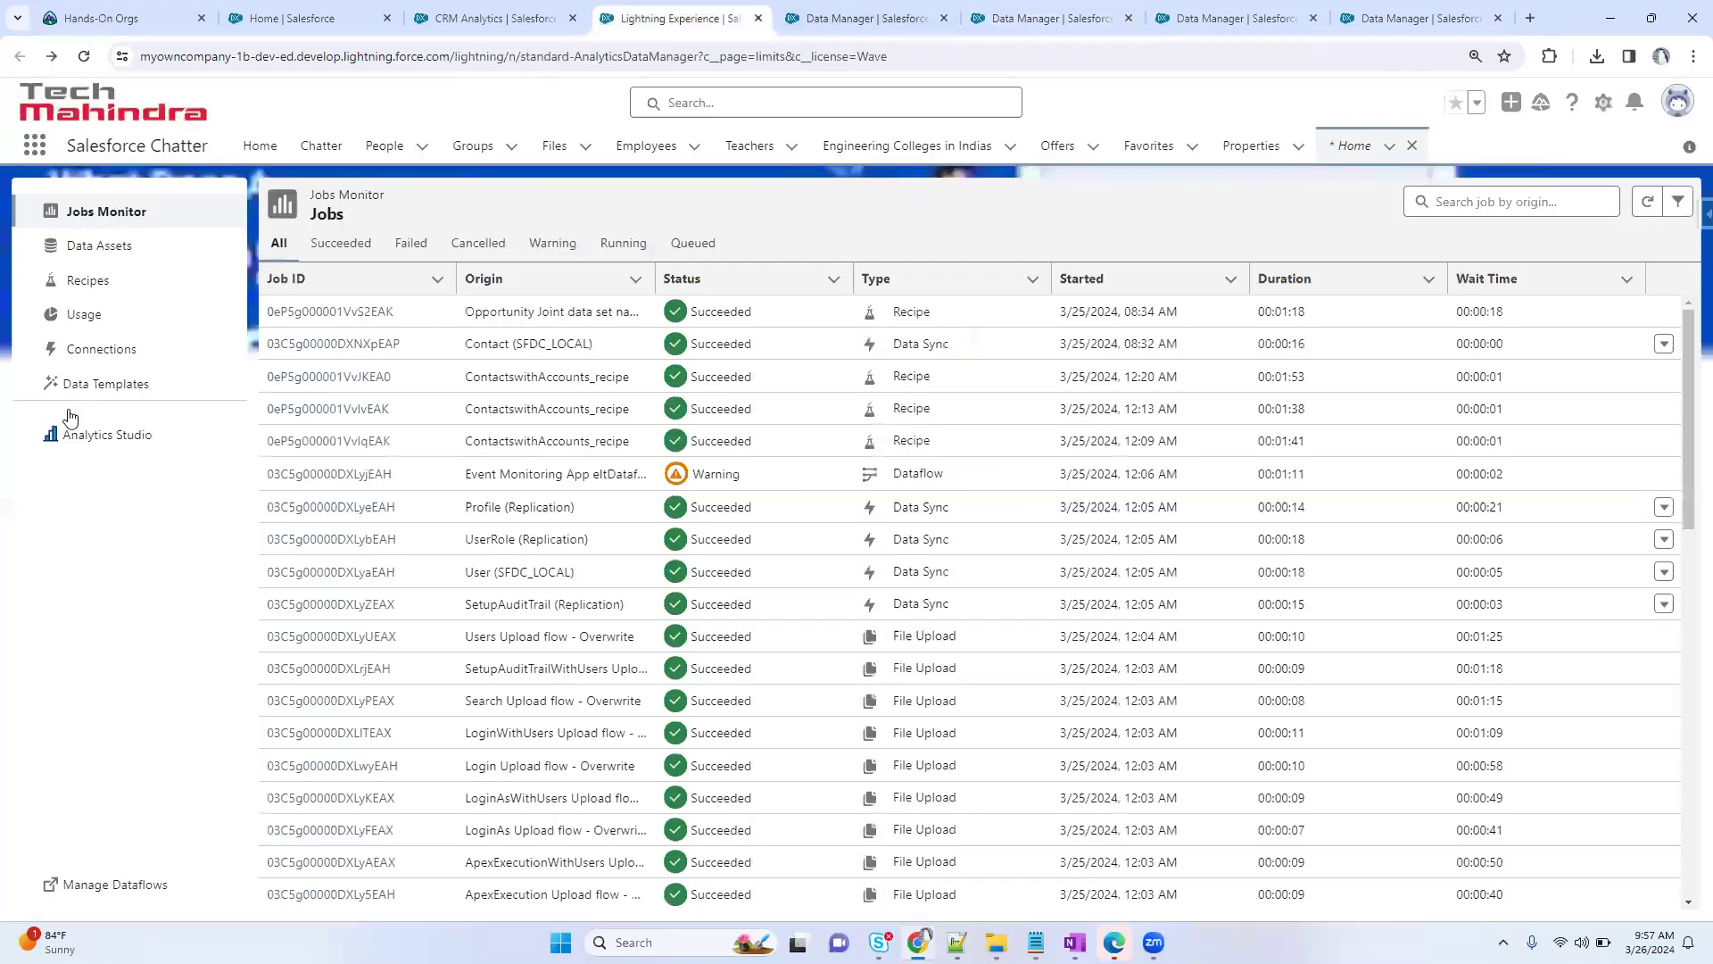
left_click(89, 360)
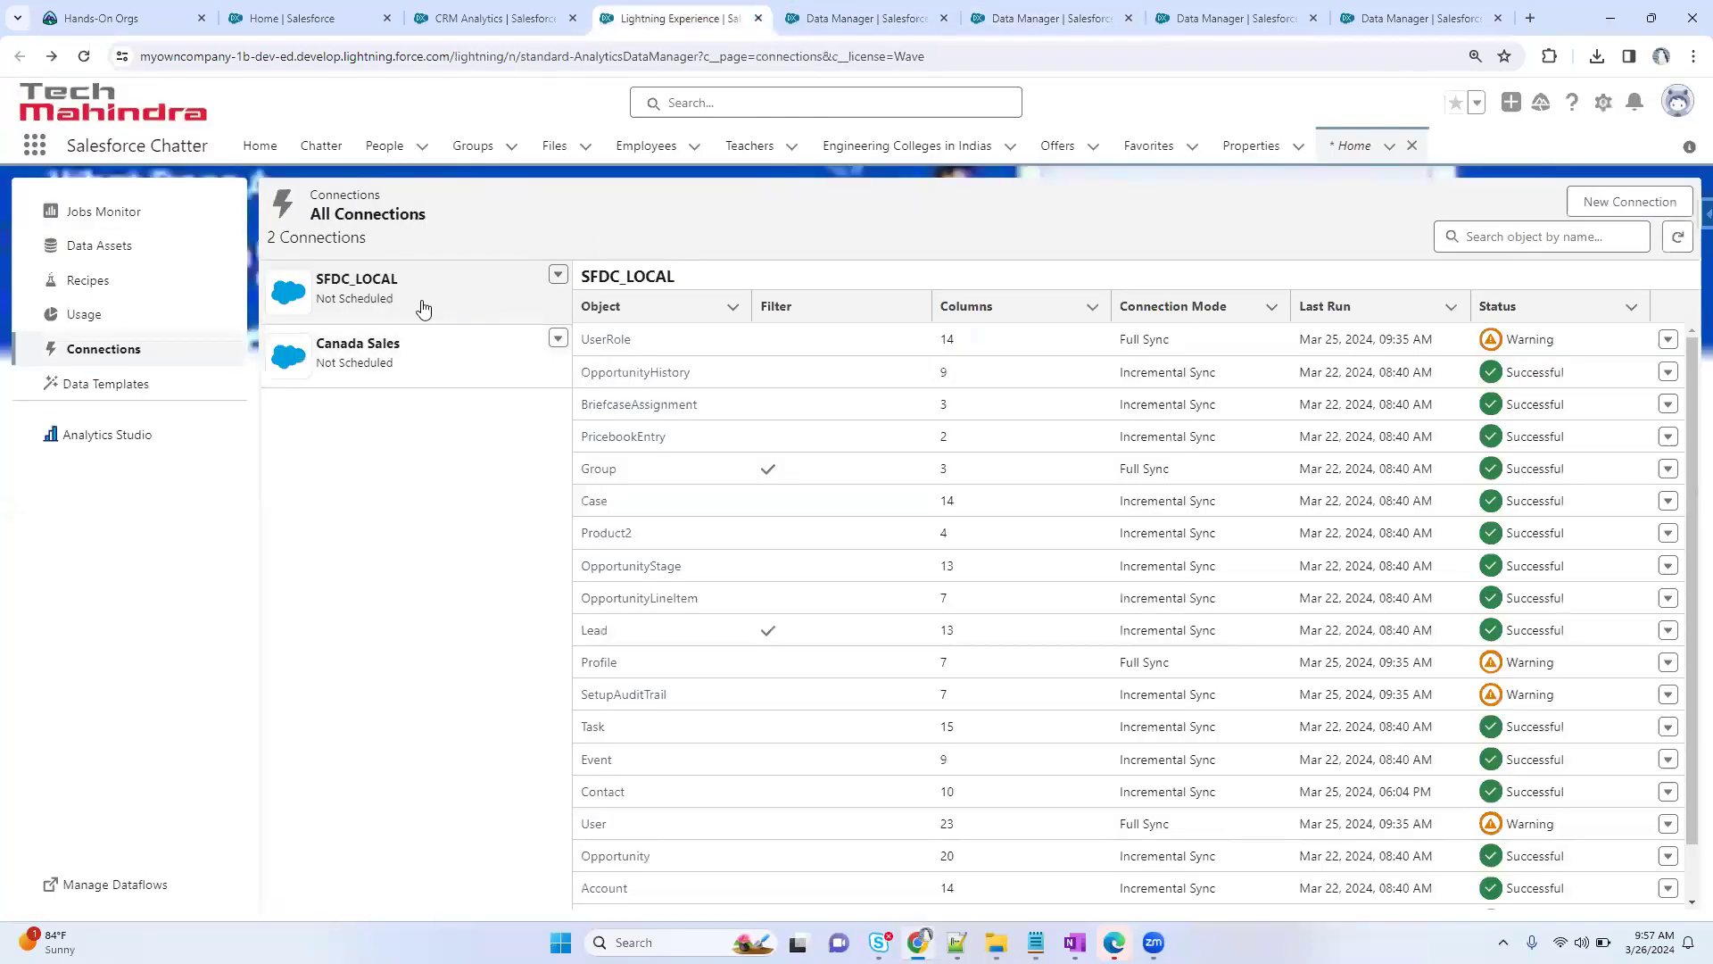
left_click(398, 371)
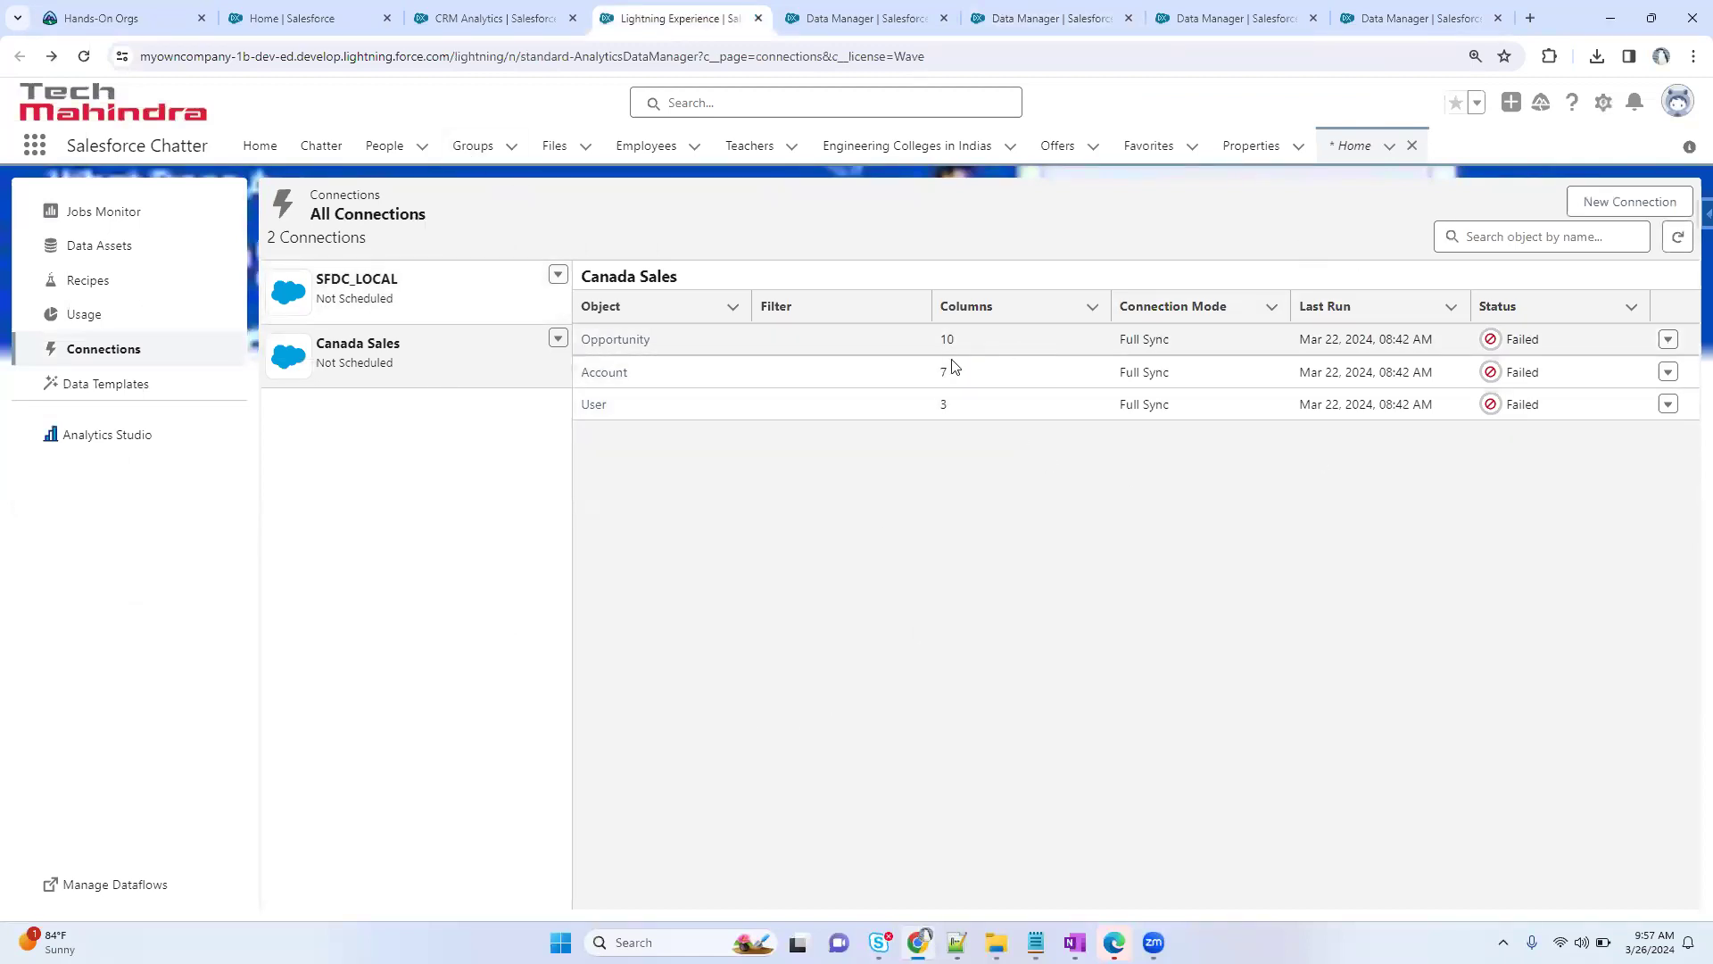
- Review the Canada Sales connection's name, username, password, API type and service URL fields, and close them without saving
left_click(557, 339)
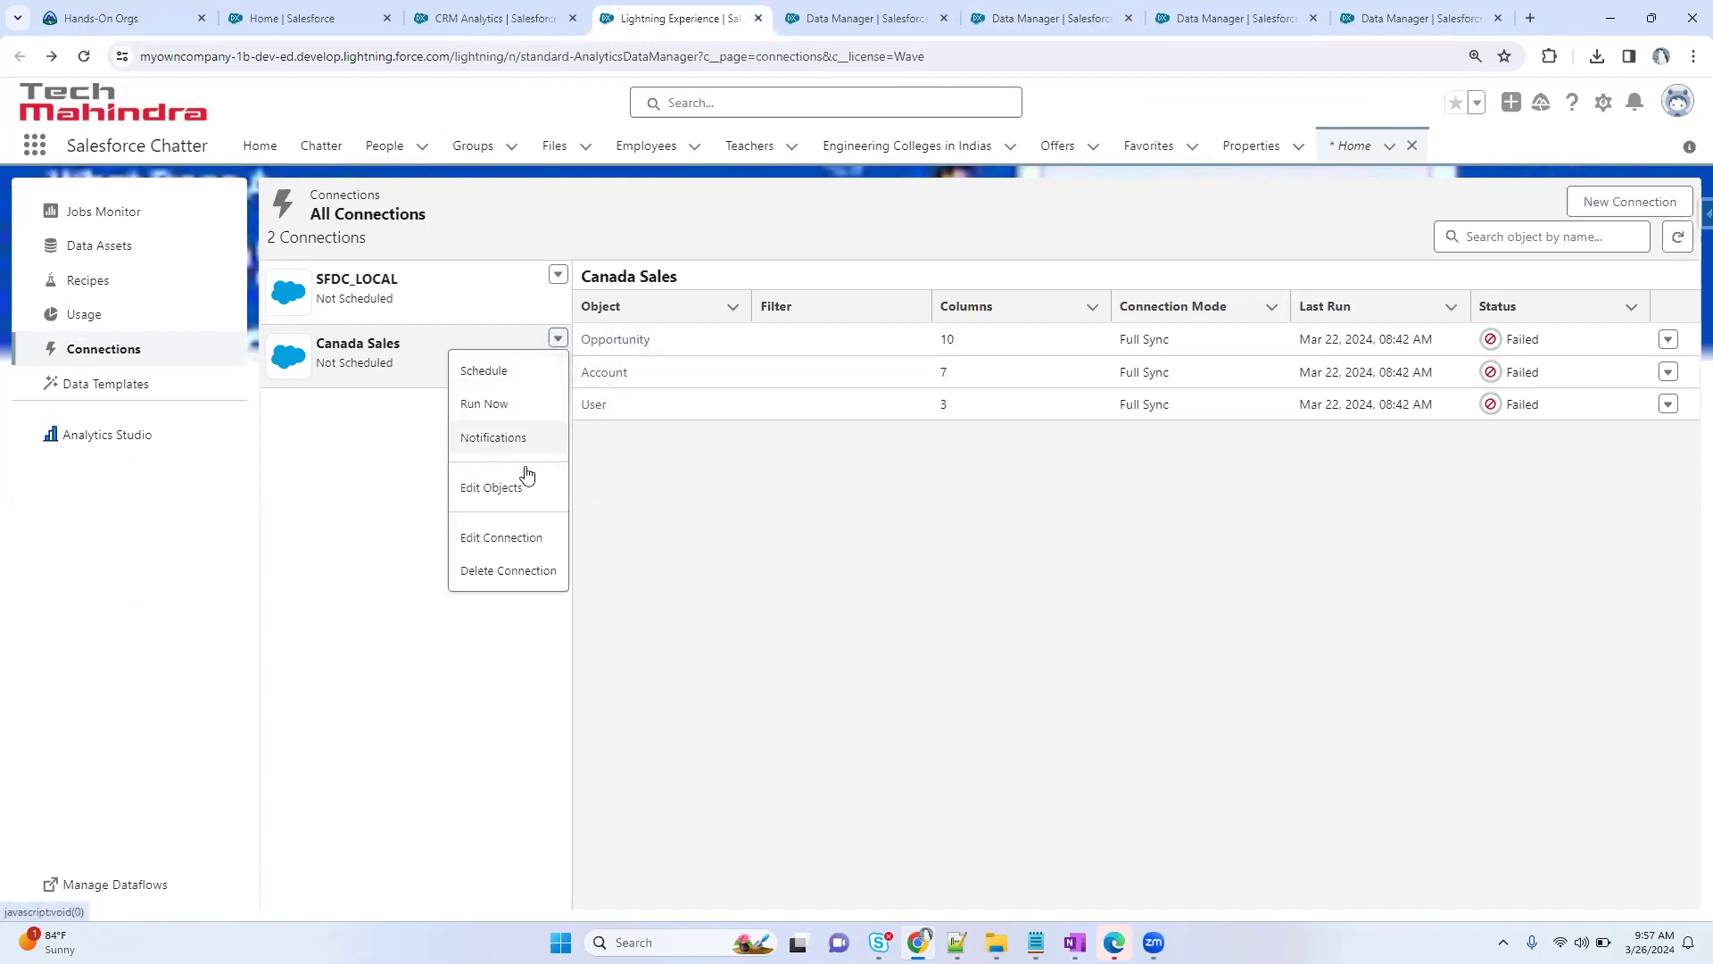
left_click(517, 538)
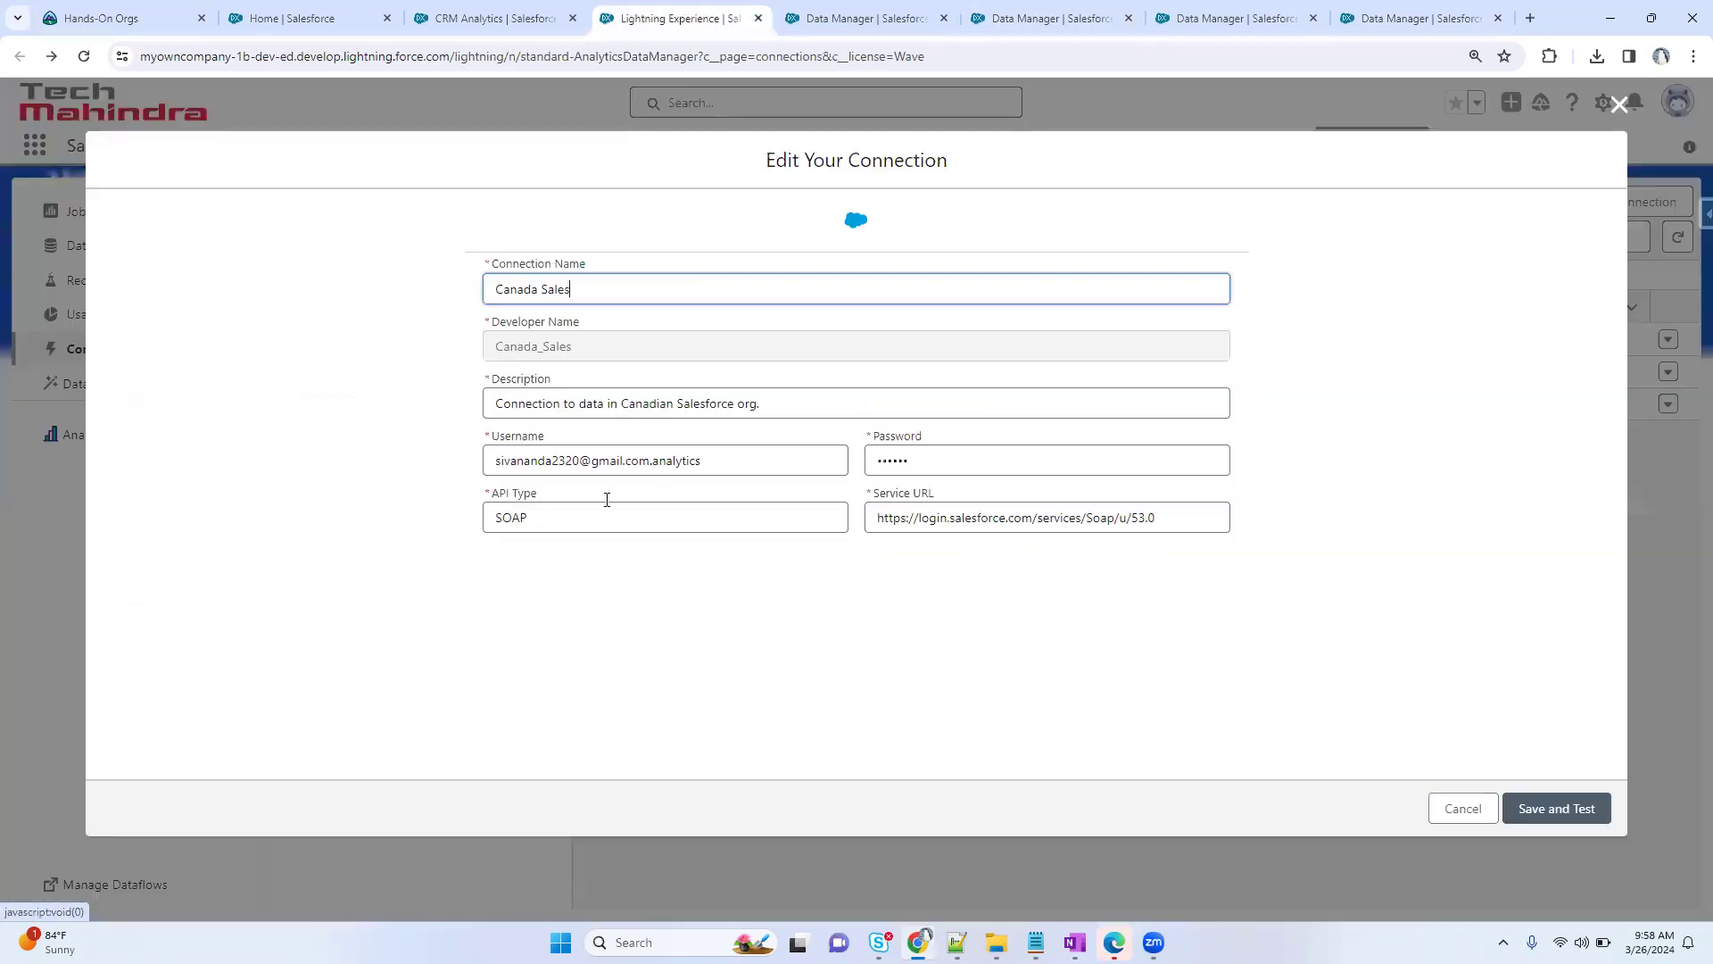
left_click_drag(711, 461, 497, 463)
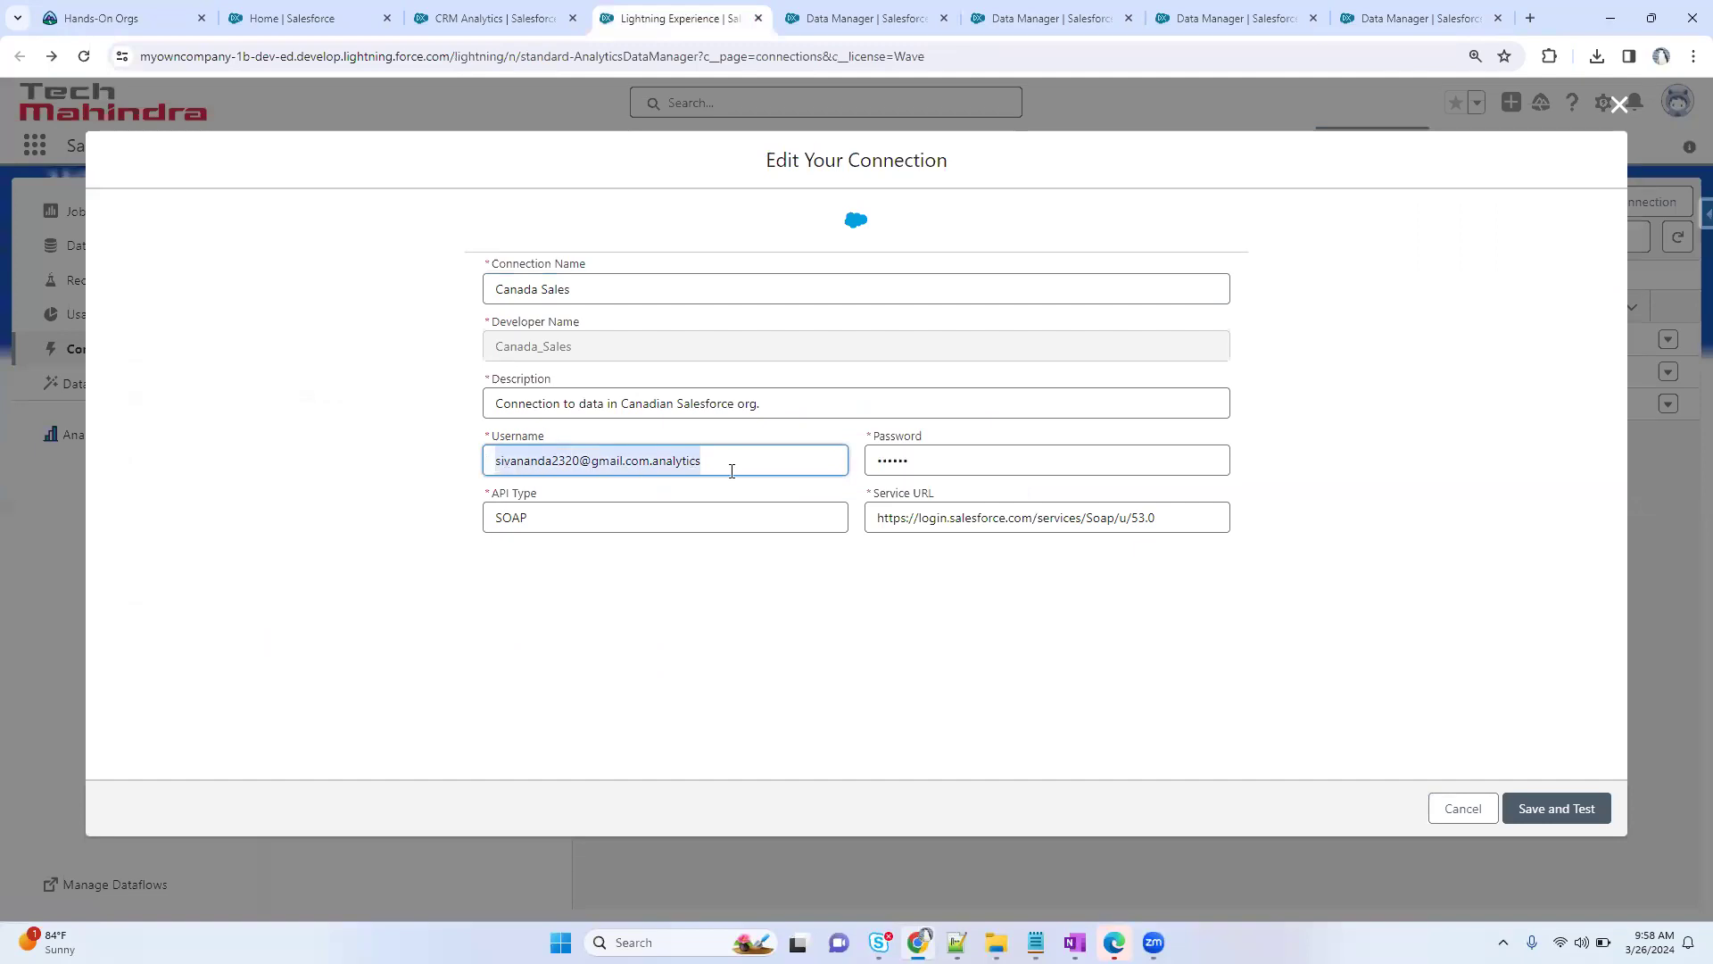
left_click(762, 462)
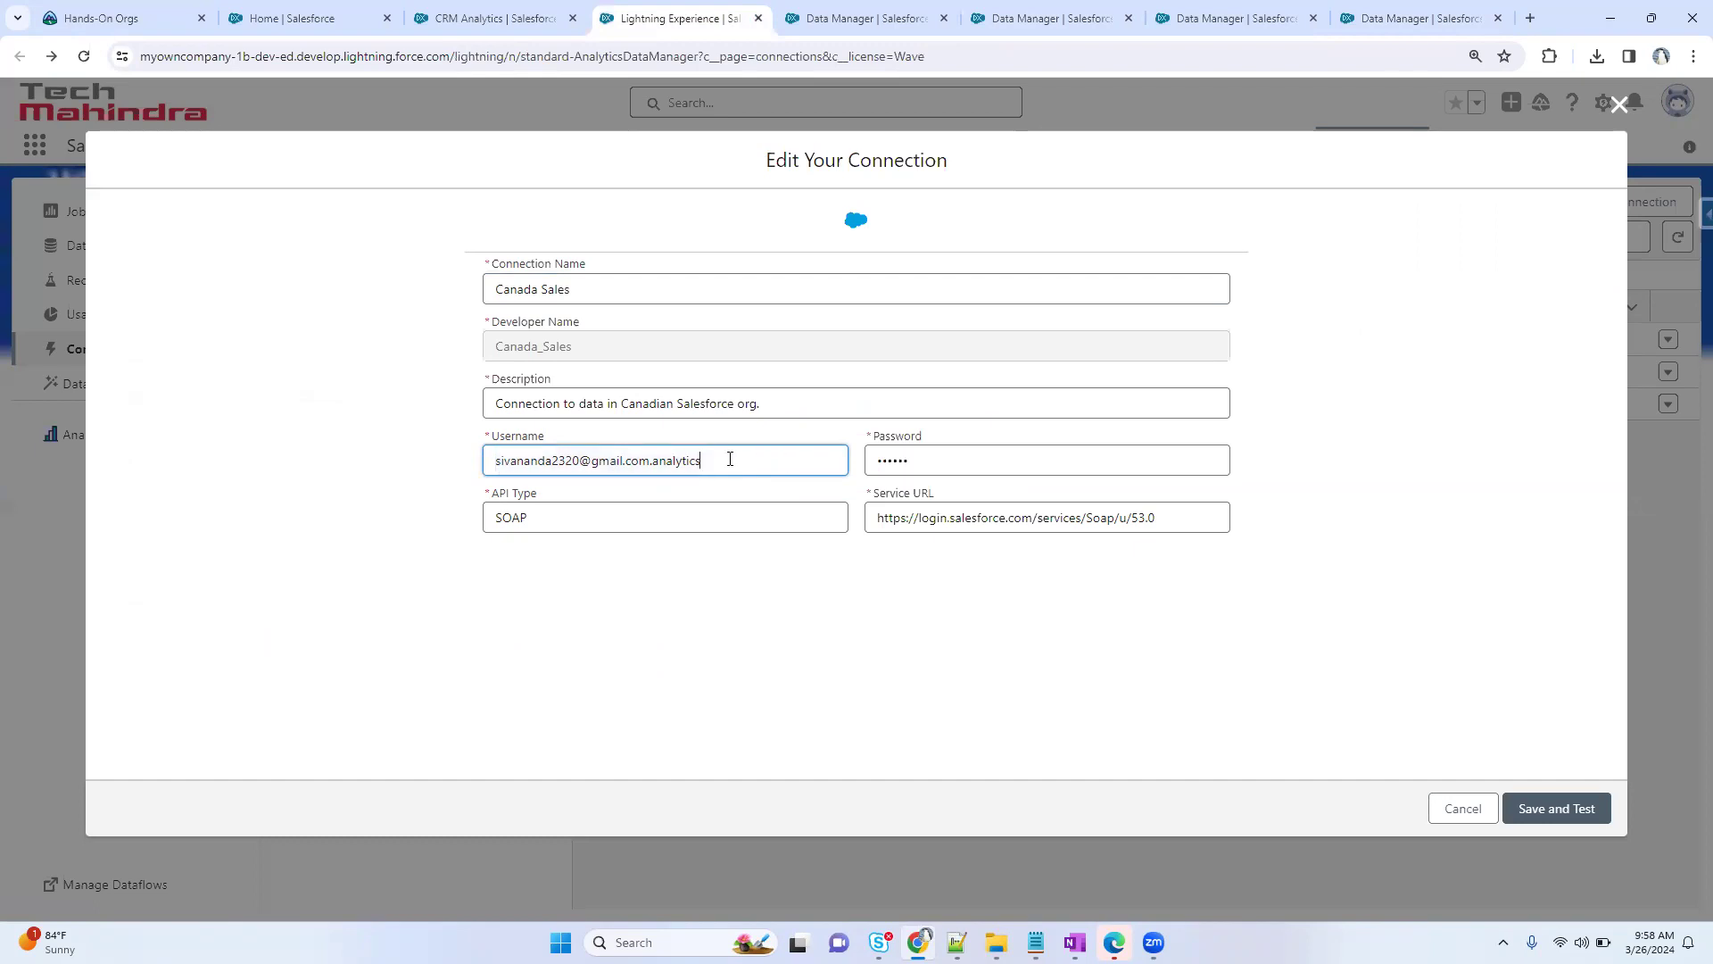
left_click_drag(730, 461, 484, 463)
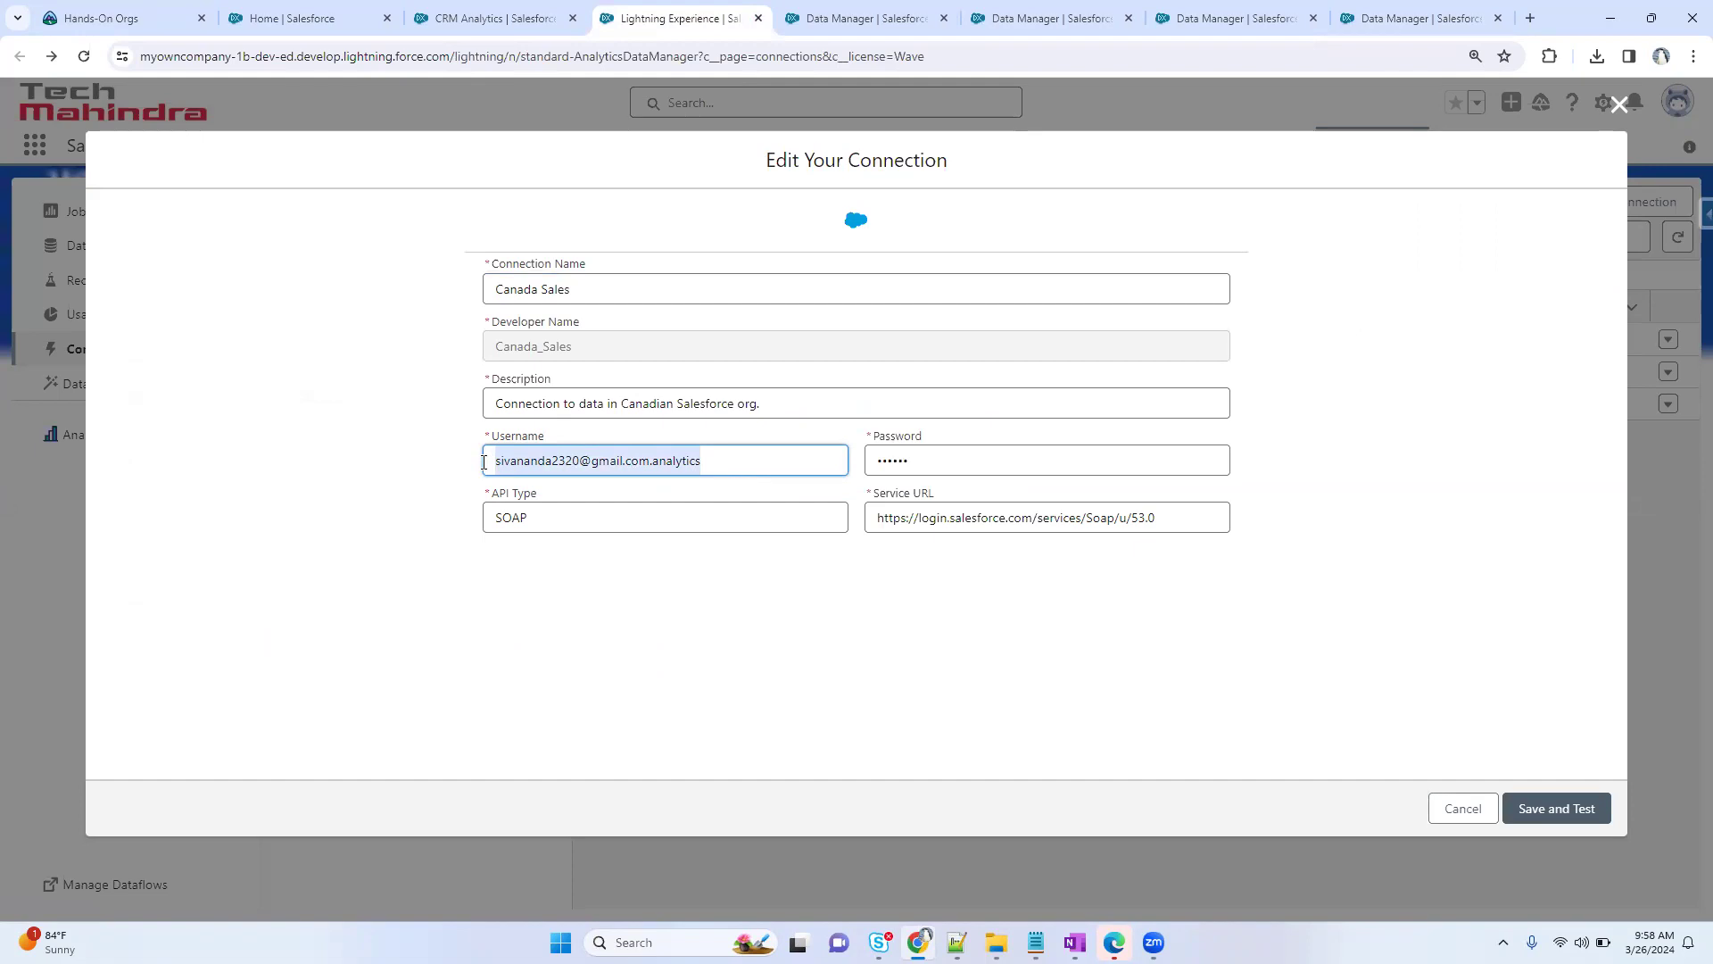
left_click(940, 459)
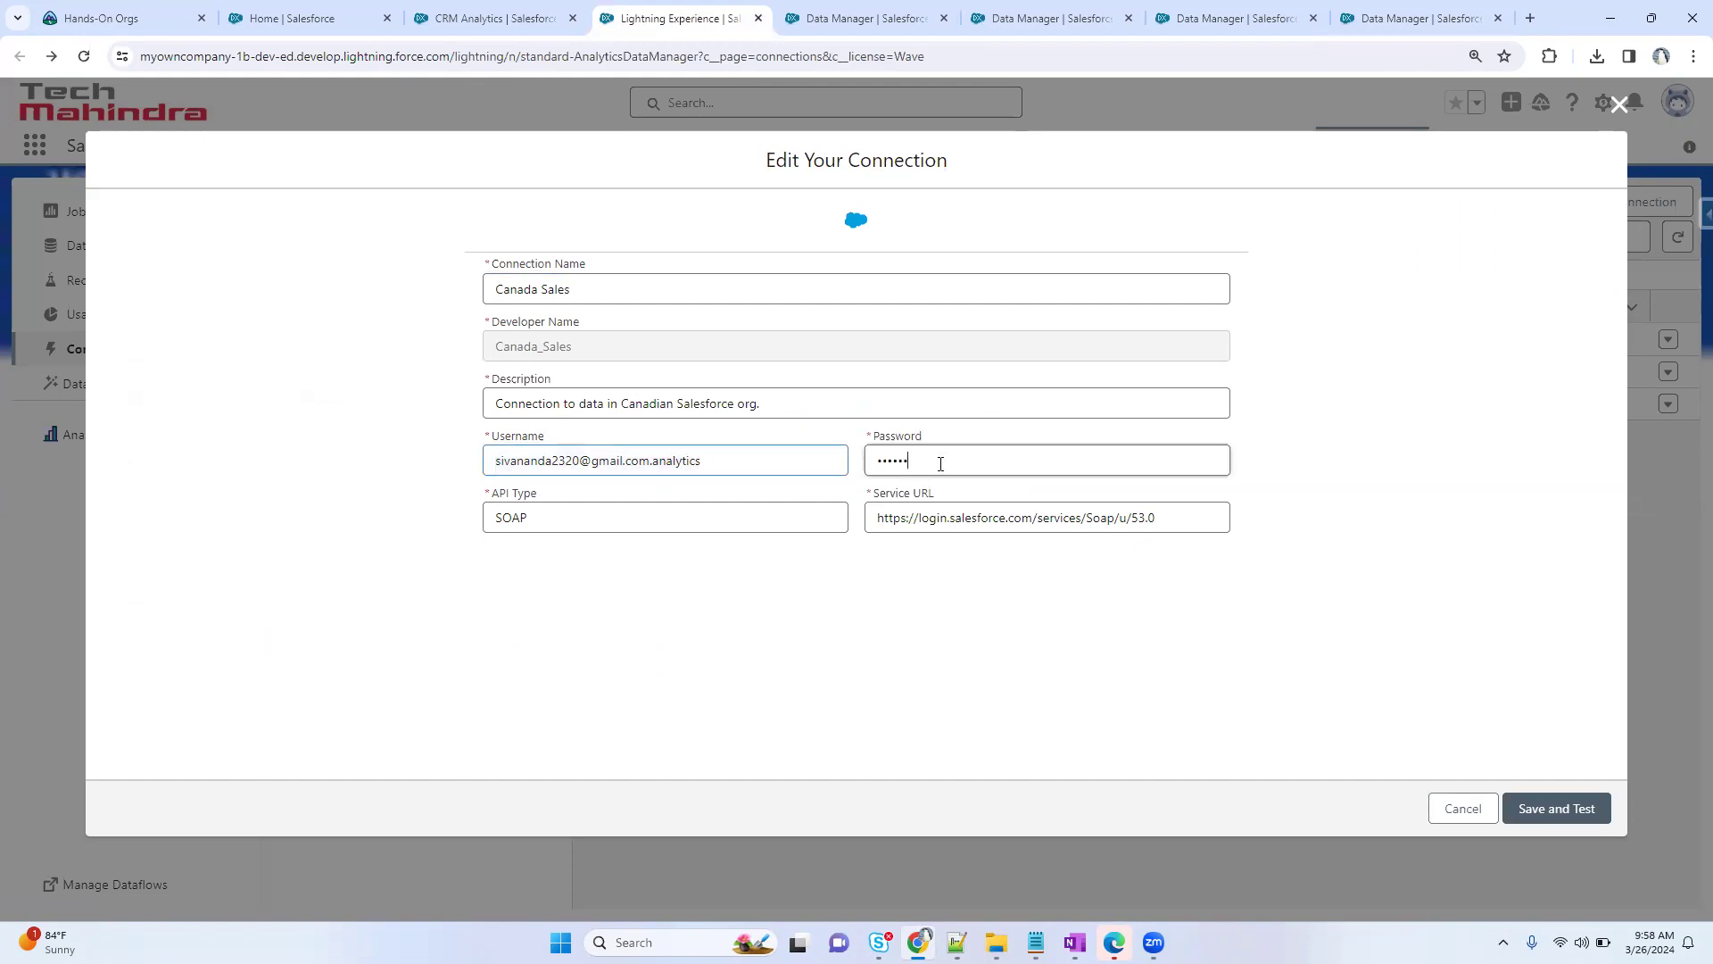
left_click_drag(655, 523, 470, 530)
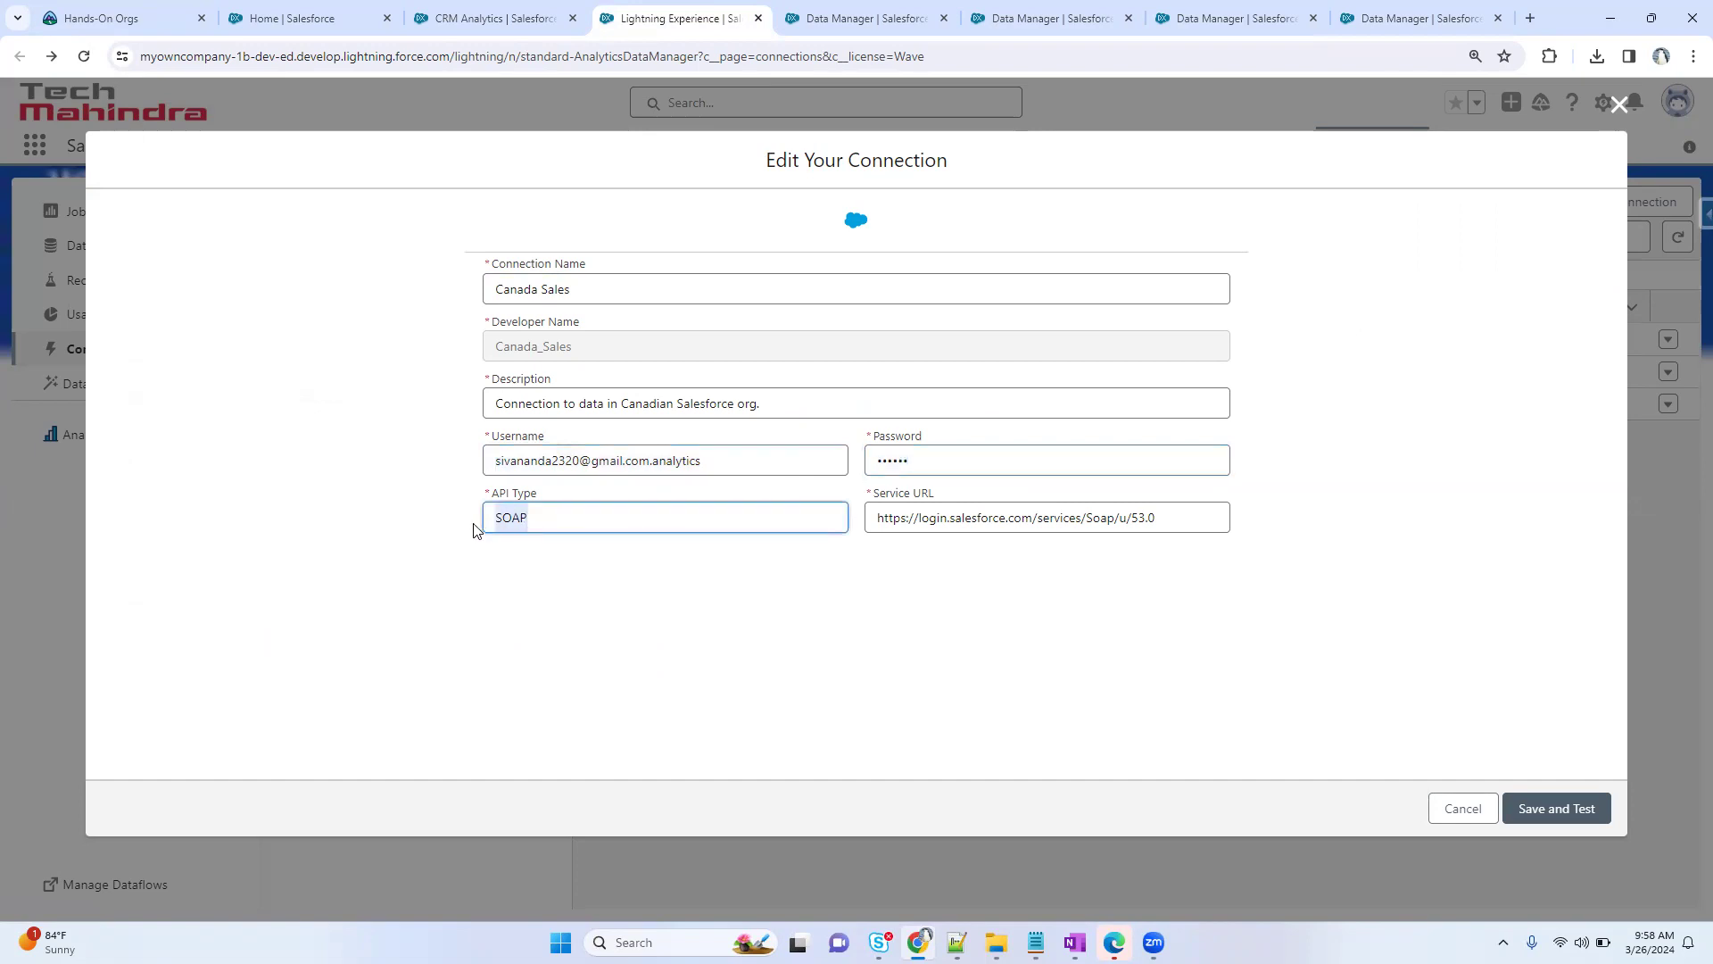
left_click_drag(875, 519, 1179, 522)
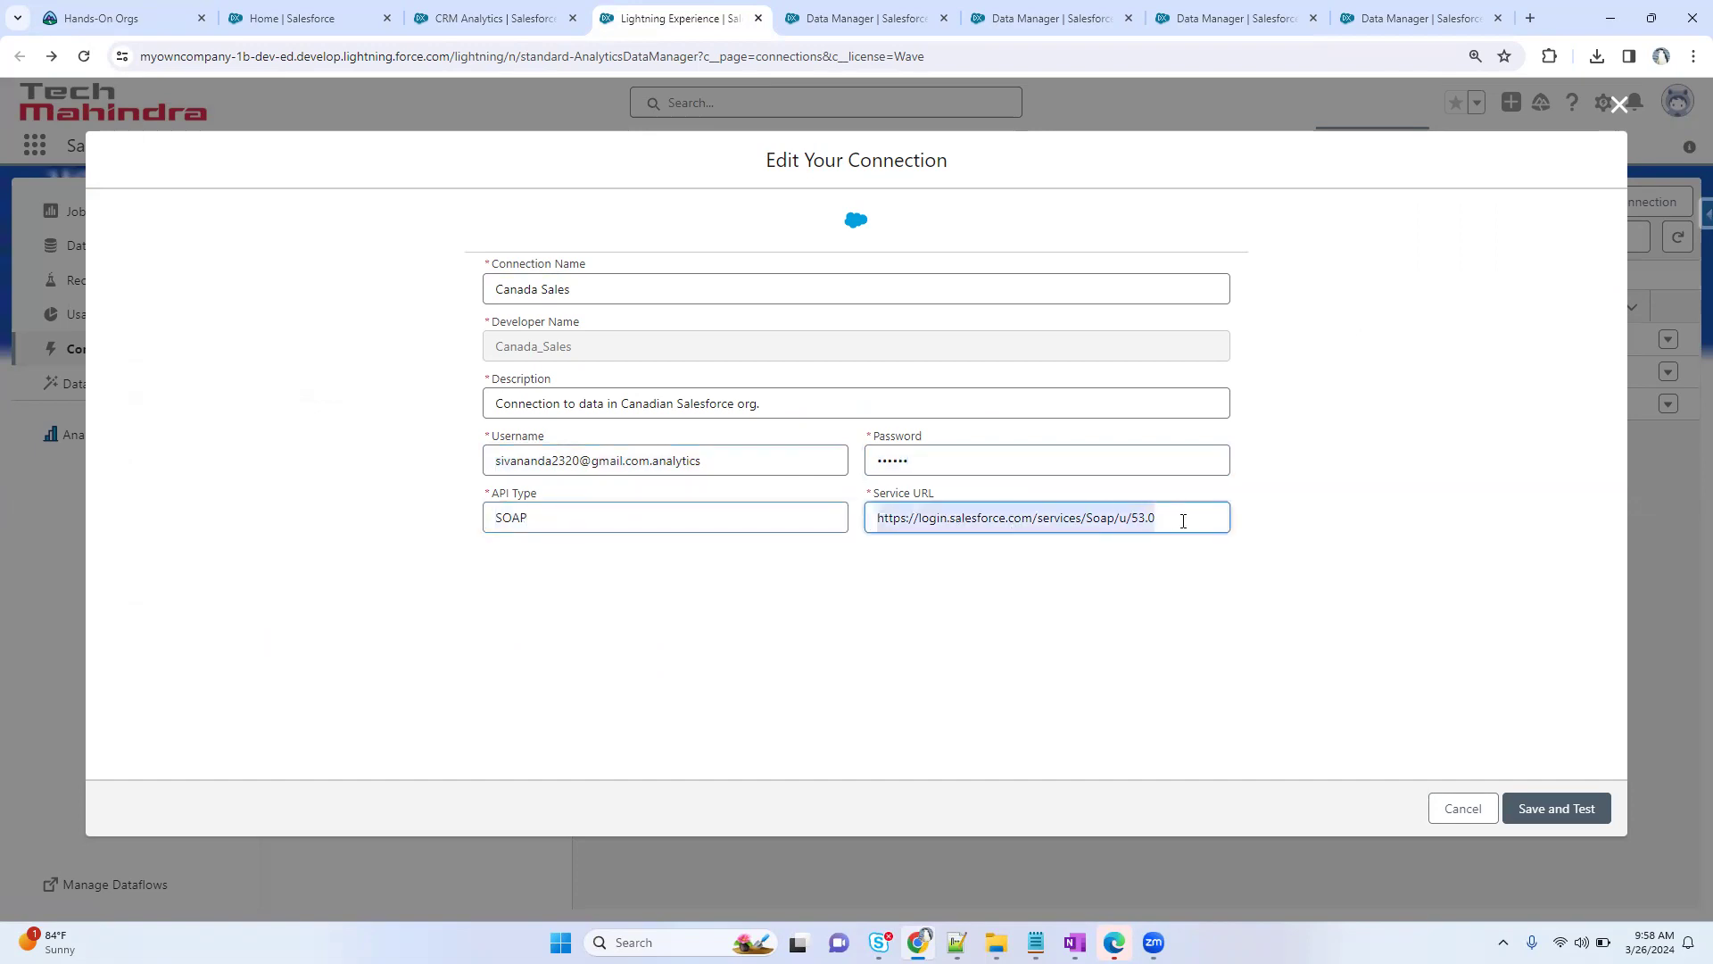
left_click(1179, 522)
left_click_drag(598, 291, 495, 293)
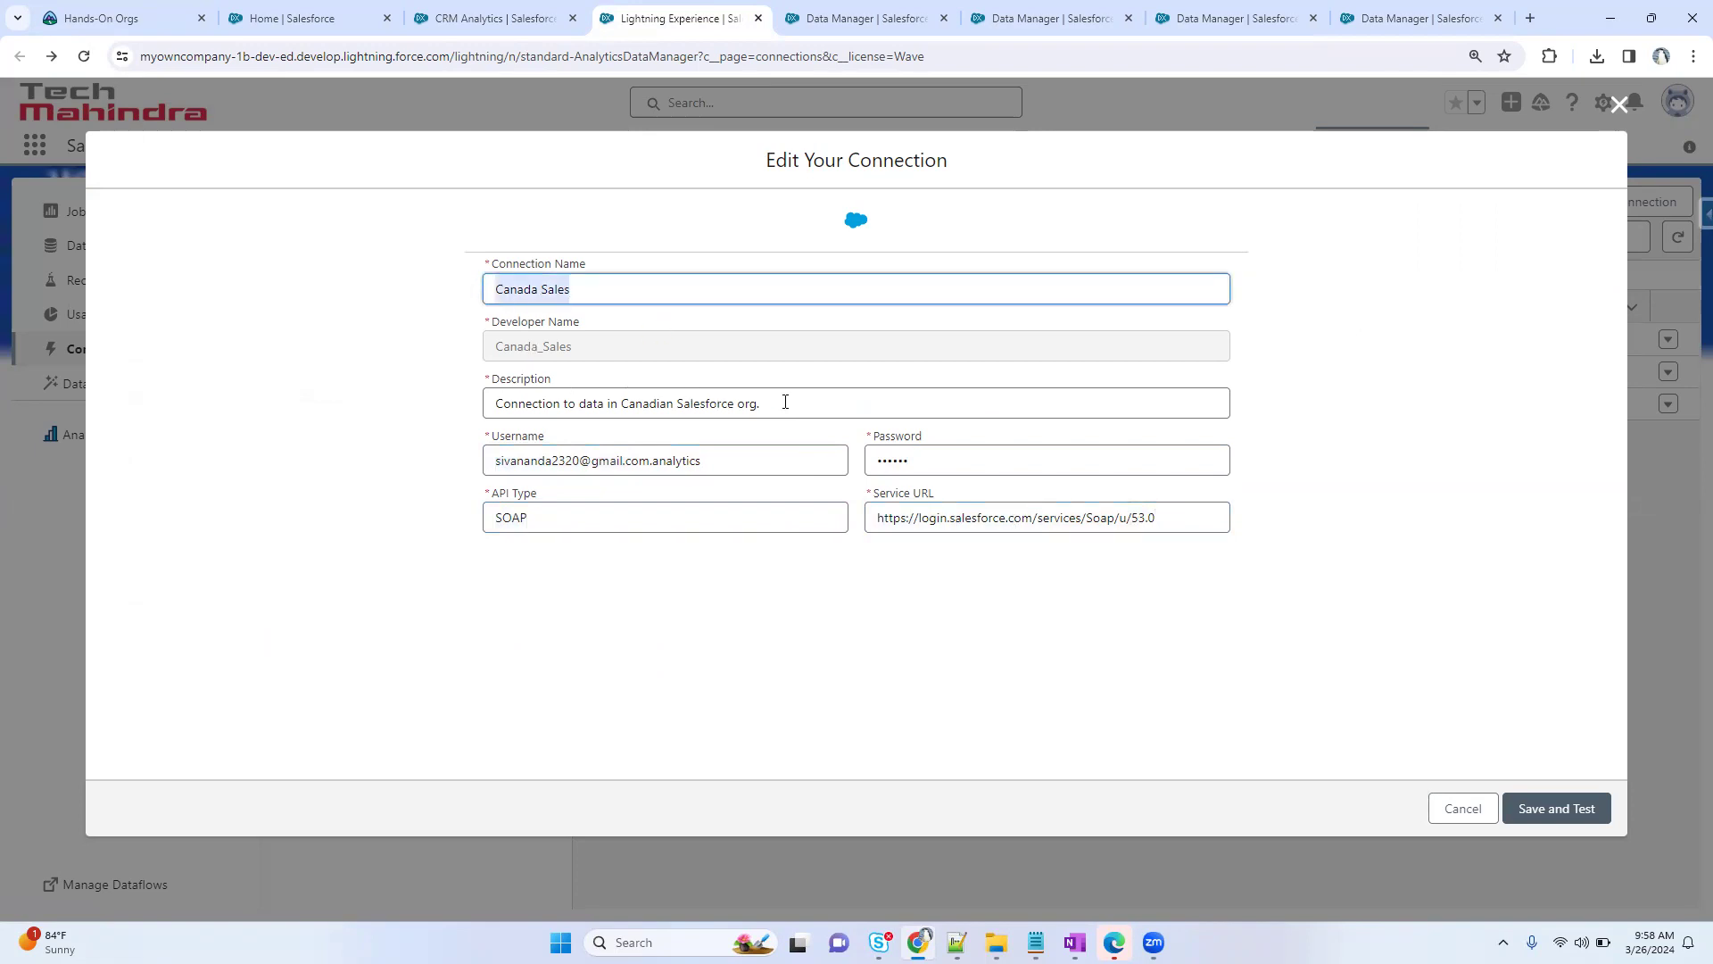
left_click(1459, 807)
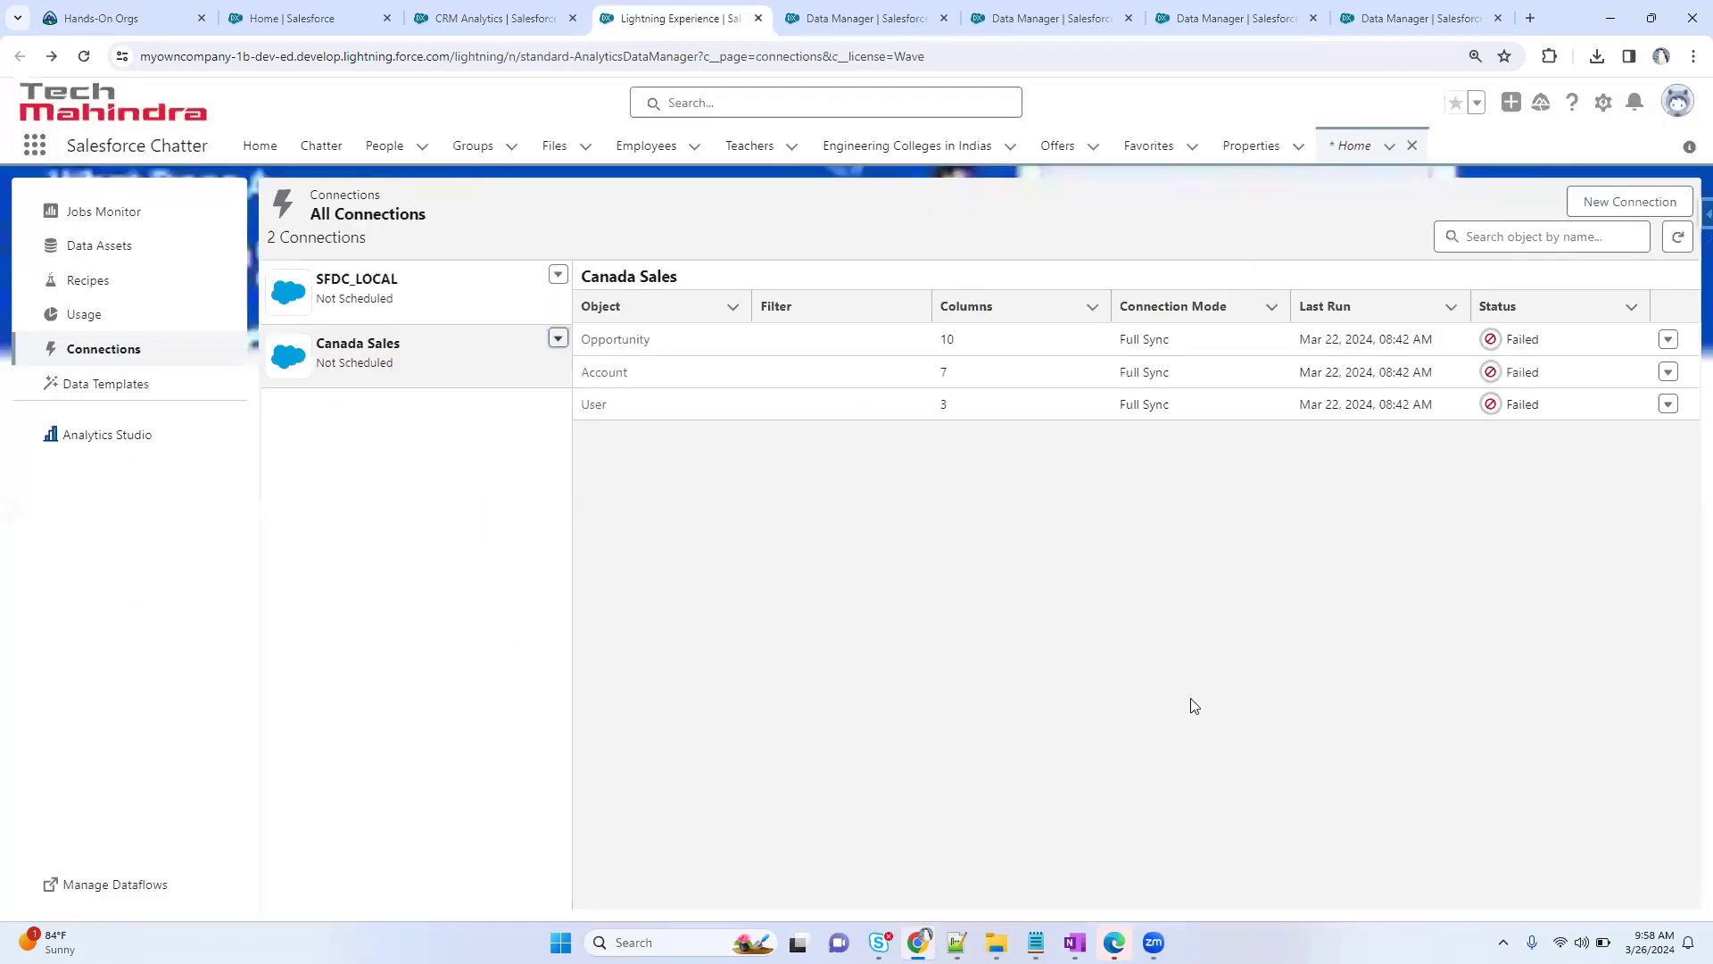
- Discard the unfinished digest node in The_Motivator, start a new one, and list its available connections
left_click(858, 13)
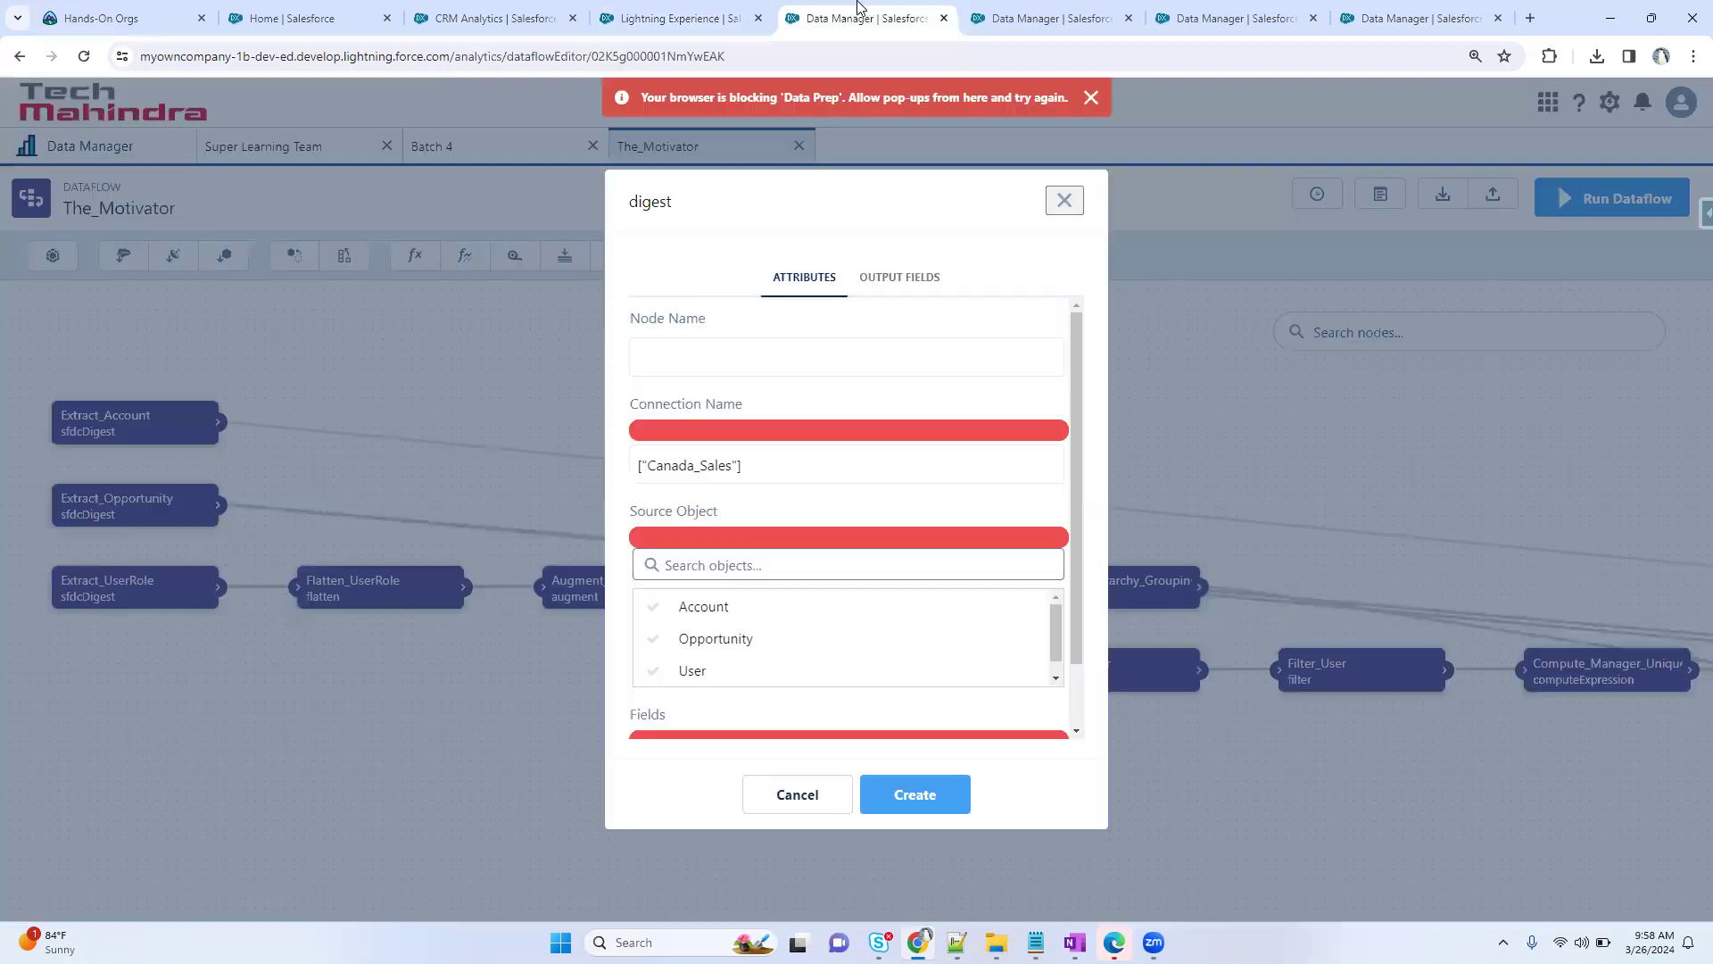
left_click(1065, 201)
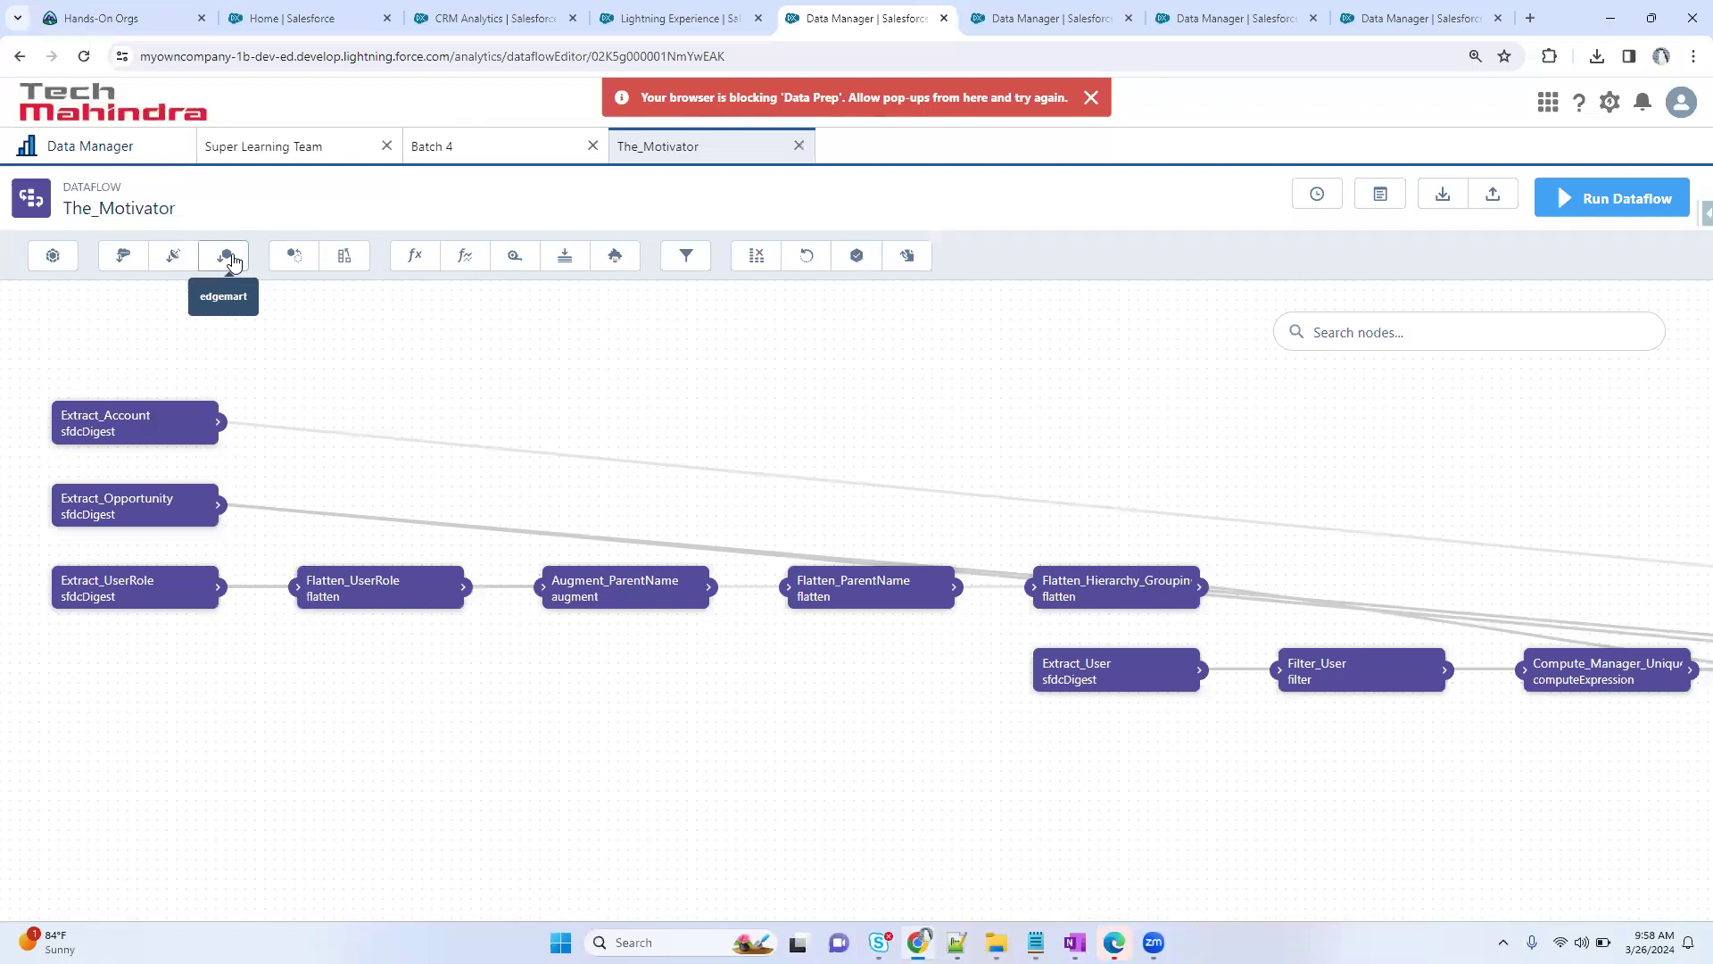
left_click(162, 259)
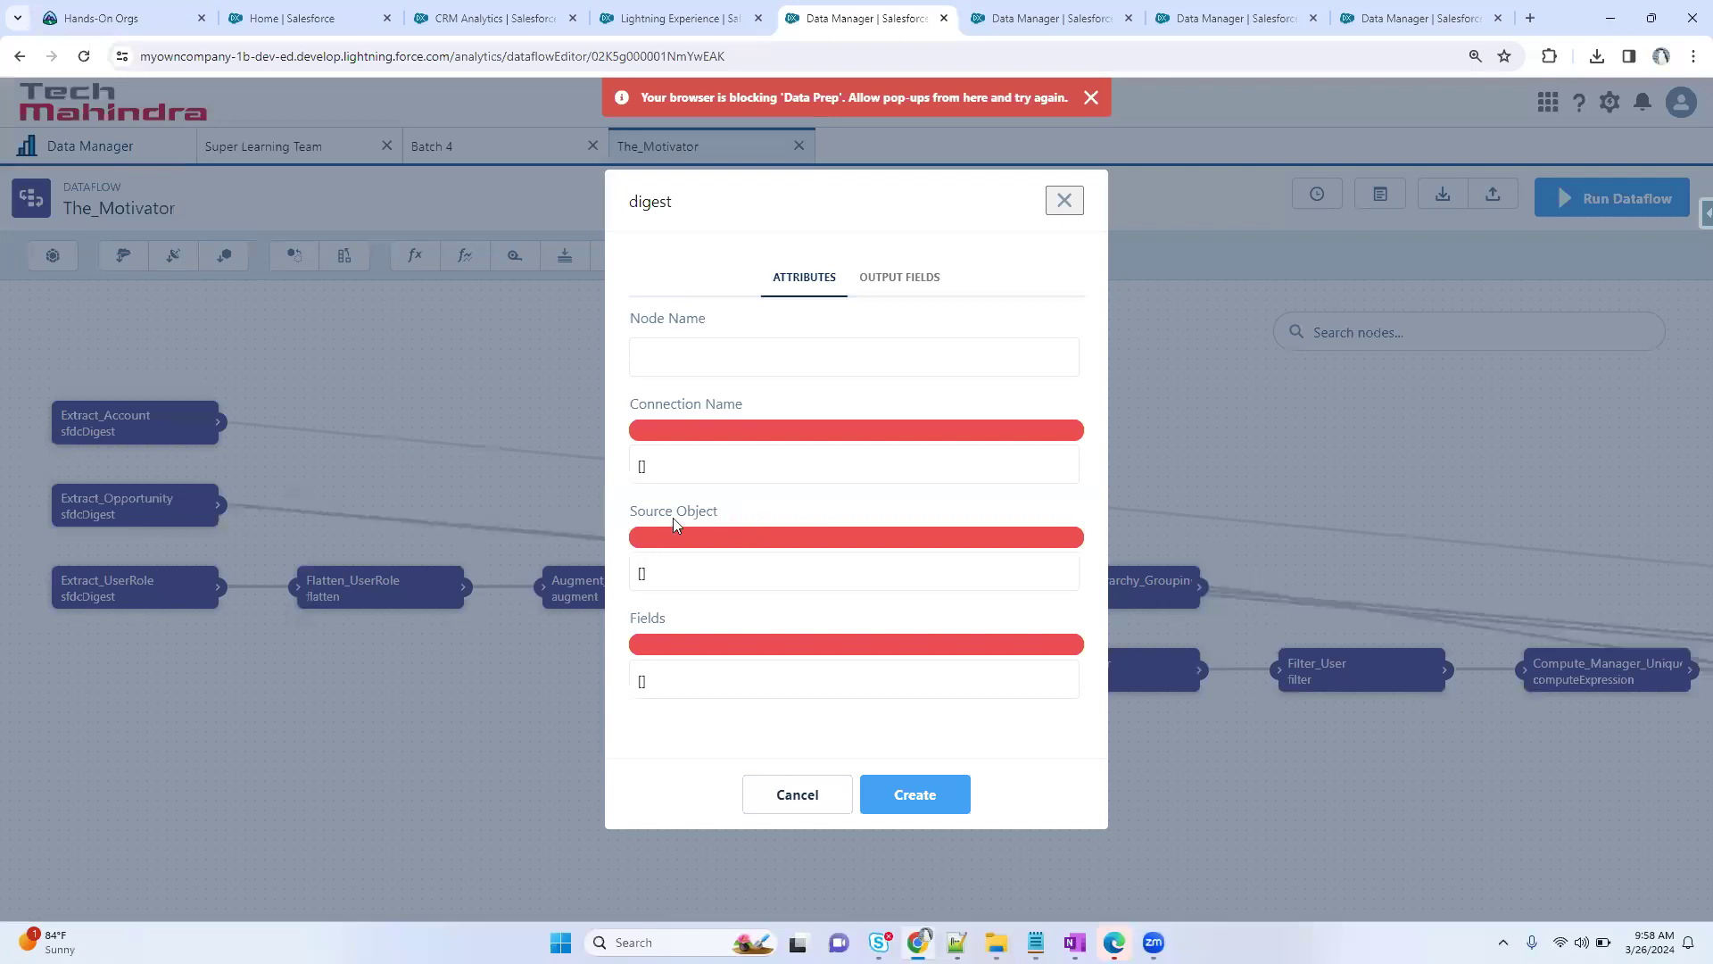
left_click(684, 473)
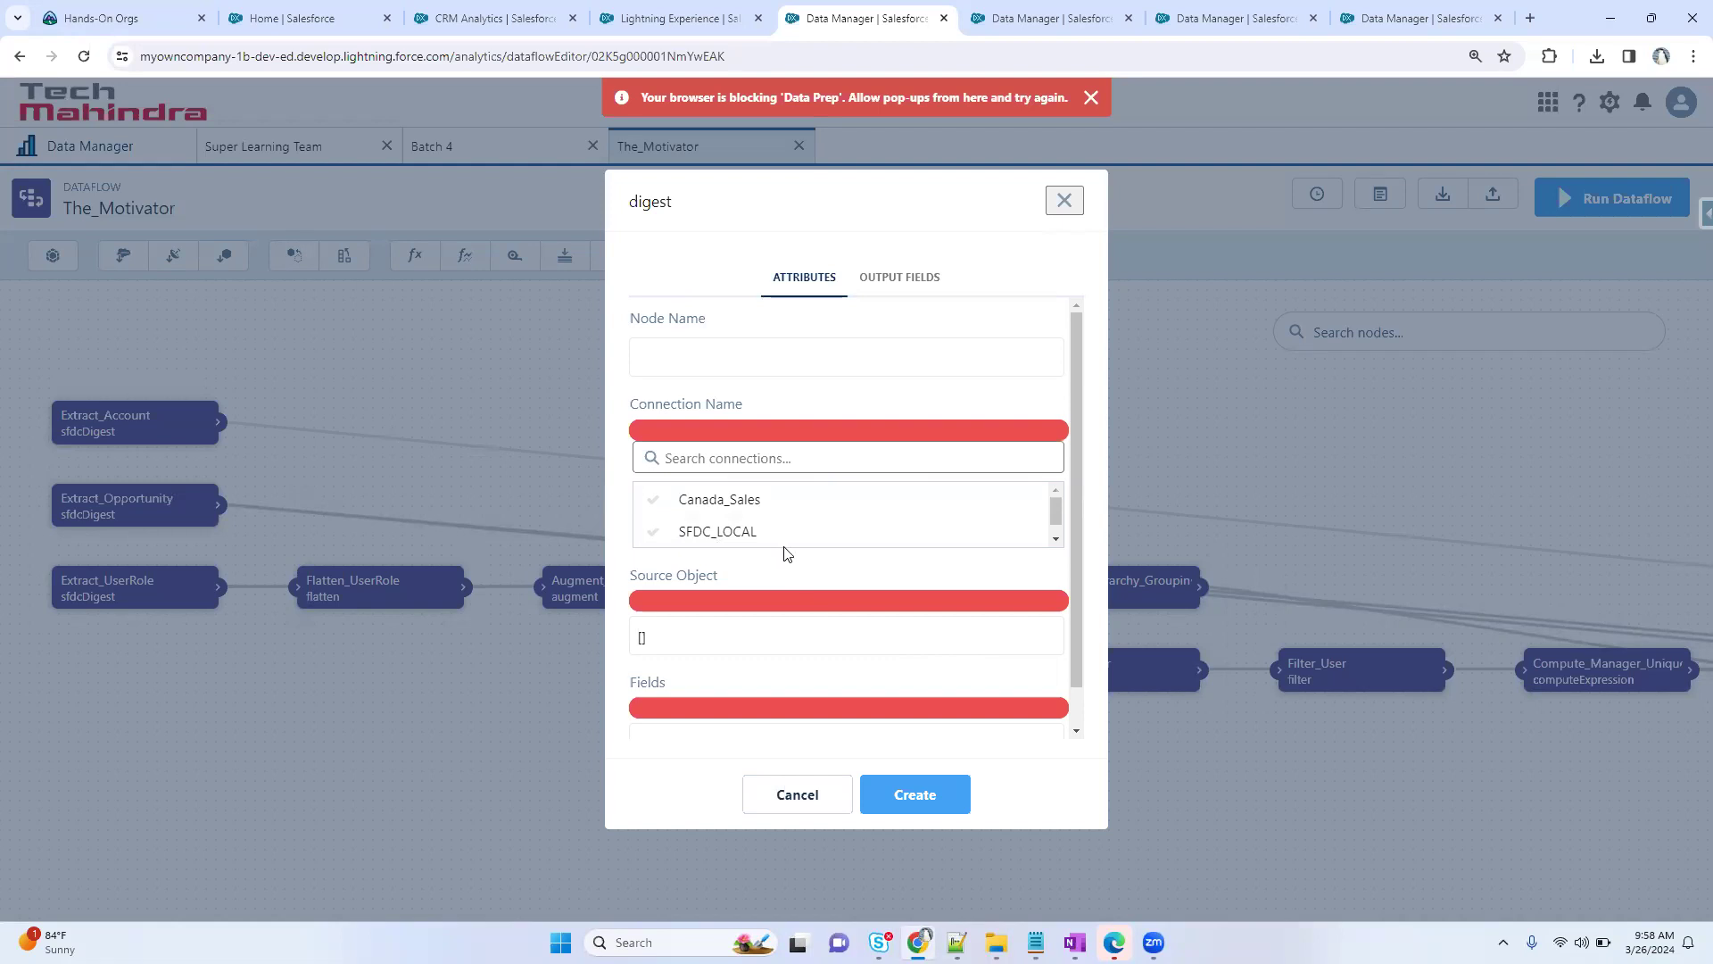
- Compare the Data Manager connections with the connection choices offered in the digest node
left_click(1026, 13)
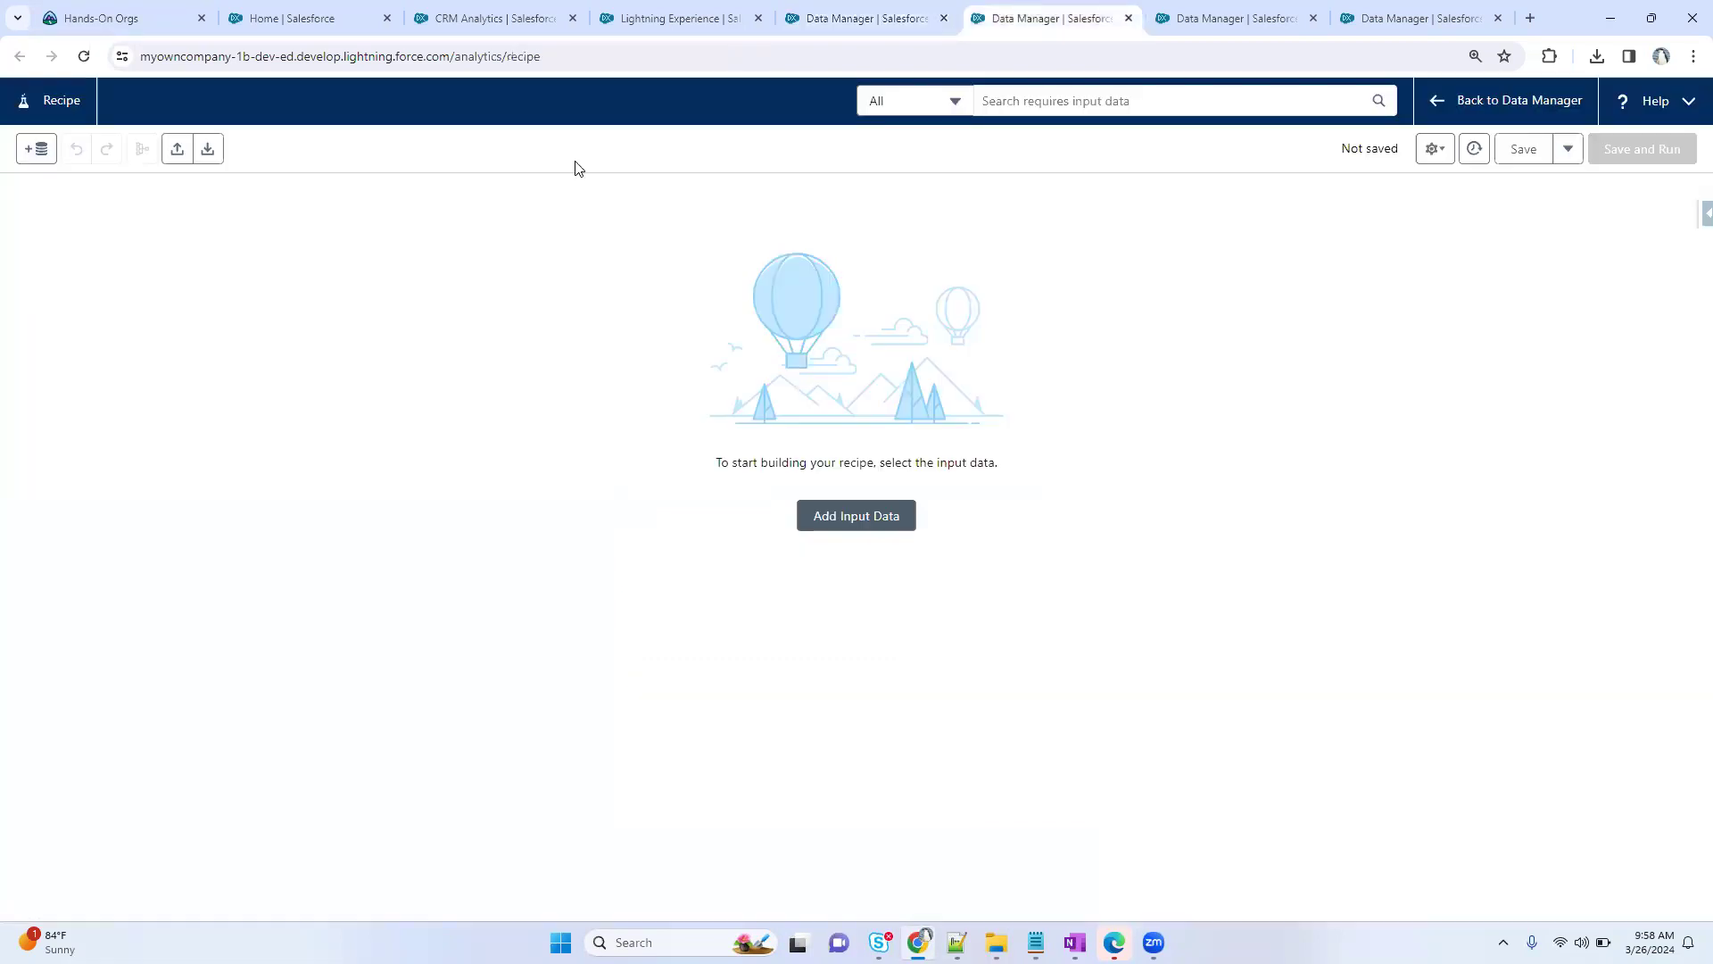
left_click(646, 13)
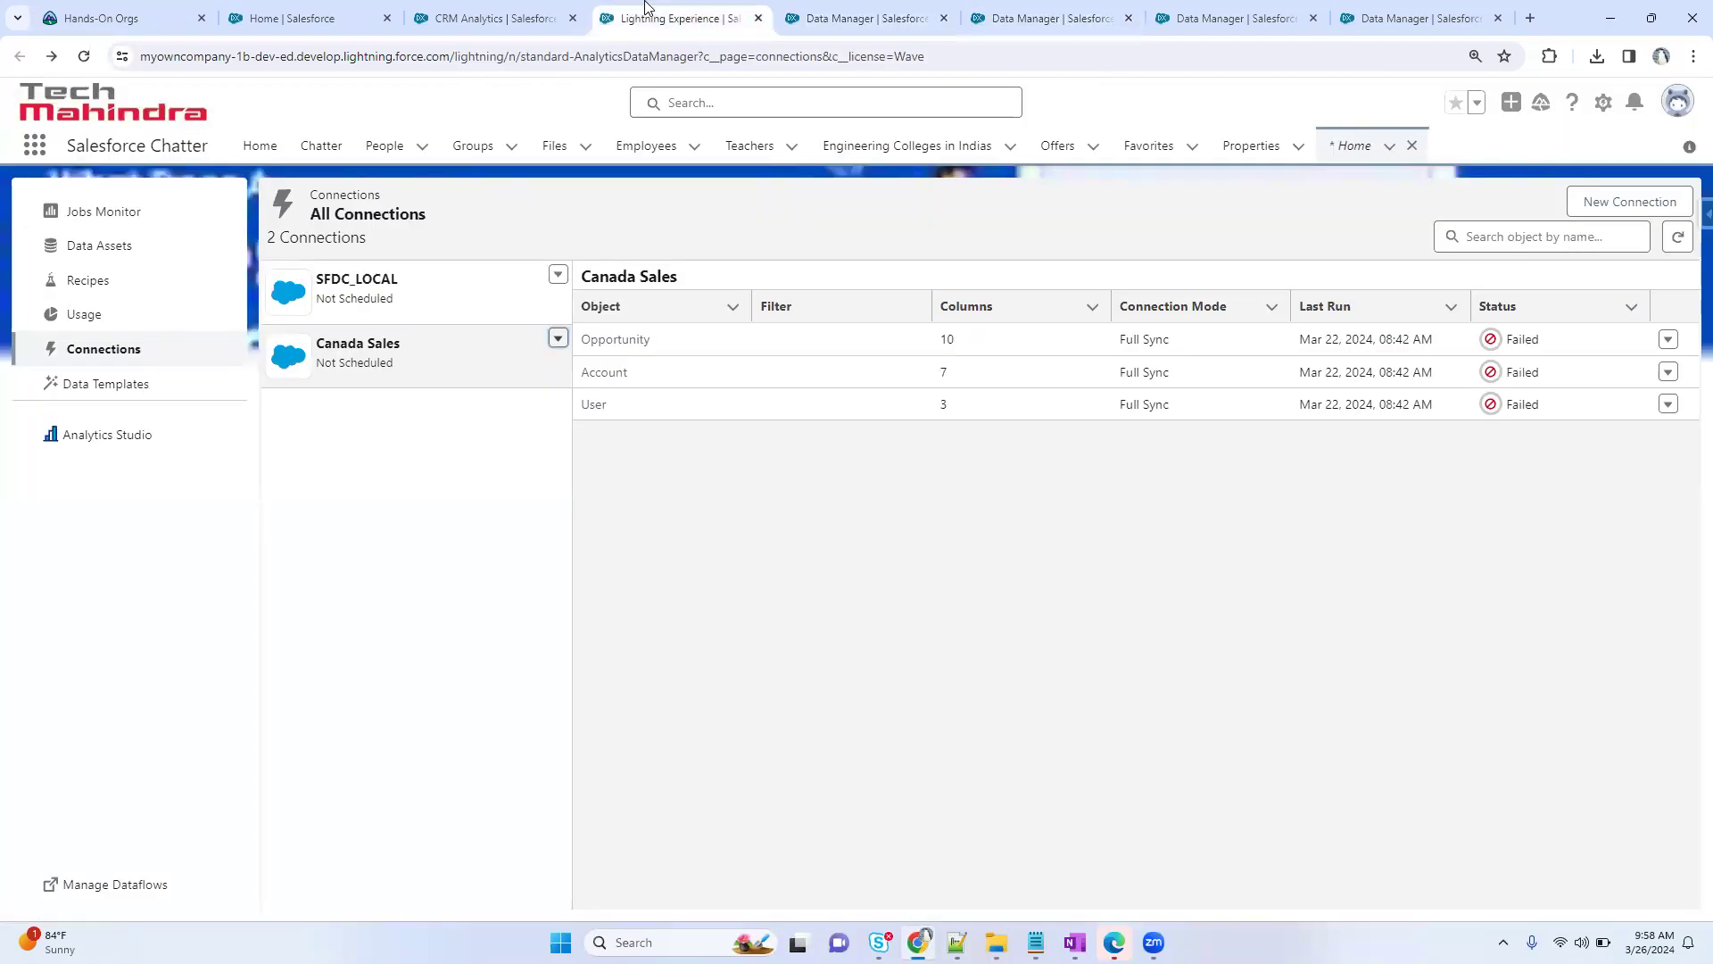
left_click(837, 13)
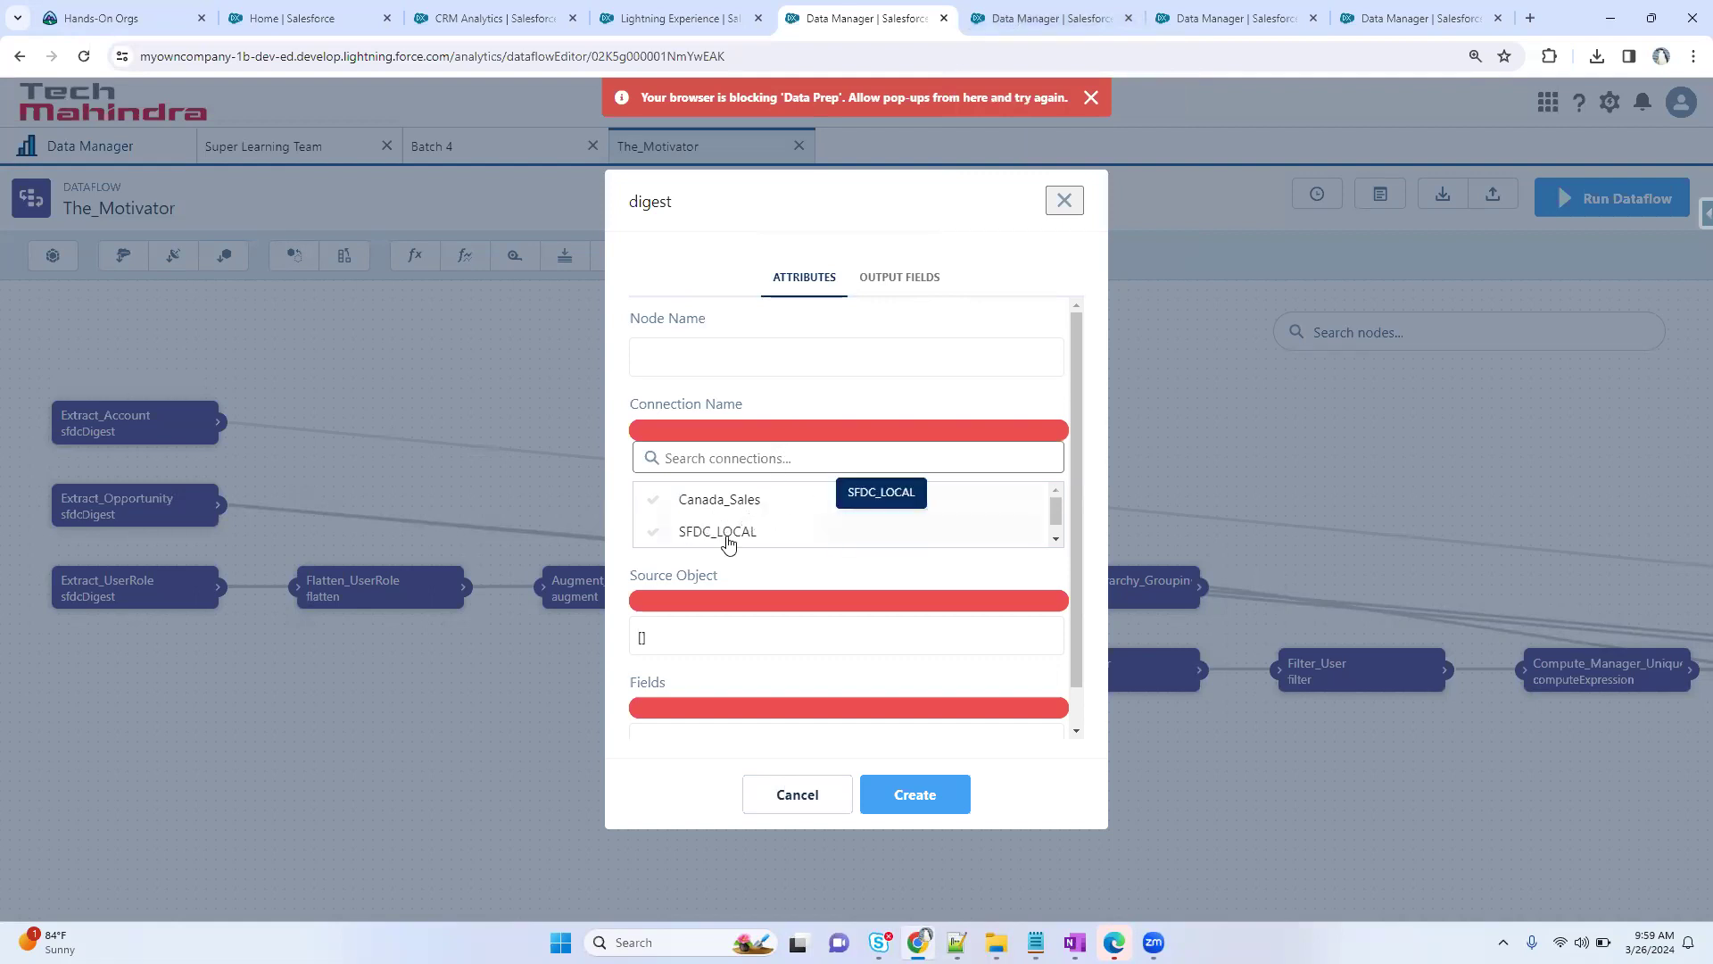
- Start a new connection with the Microsoft Azure SQL Database Connector and bring up its setup form
left_click(1024, 11)
left_click(692, 13)
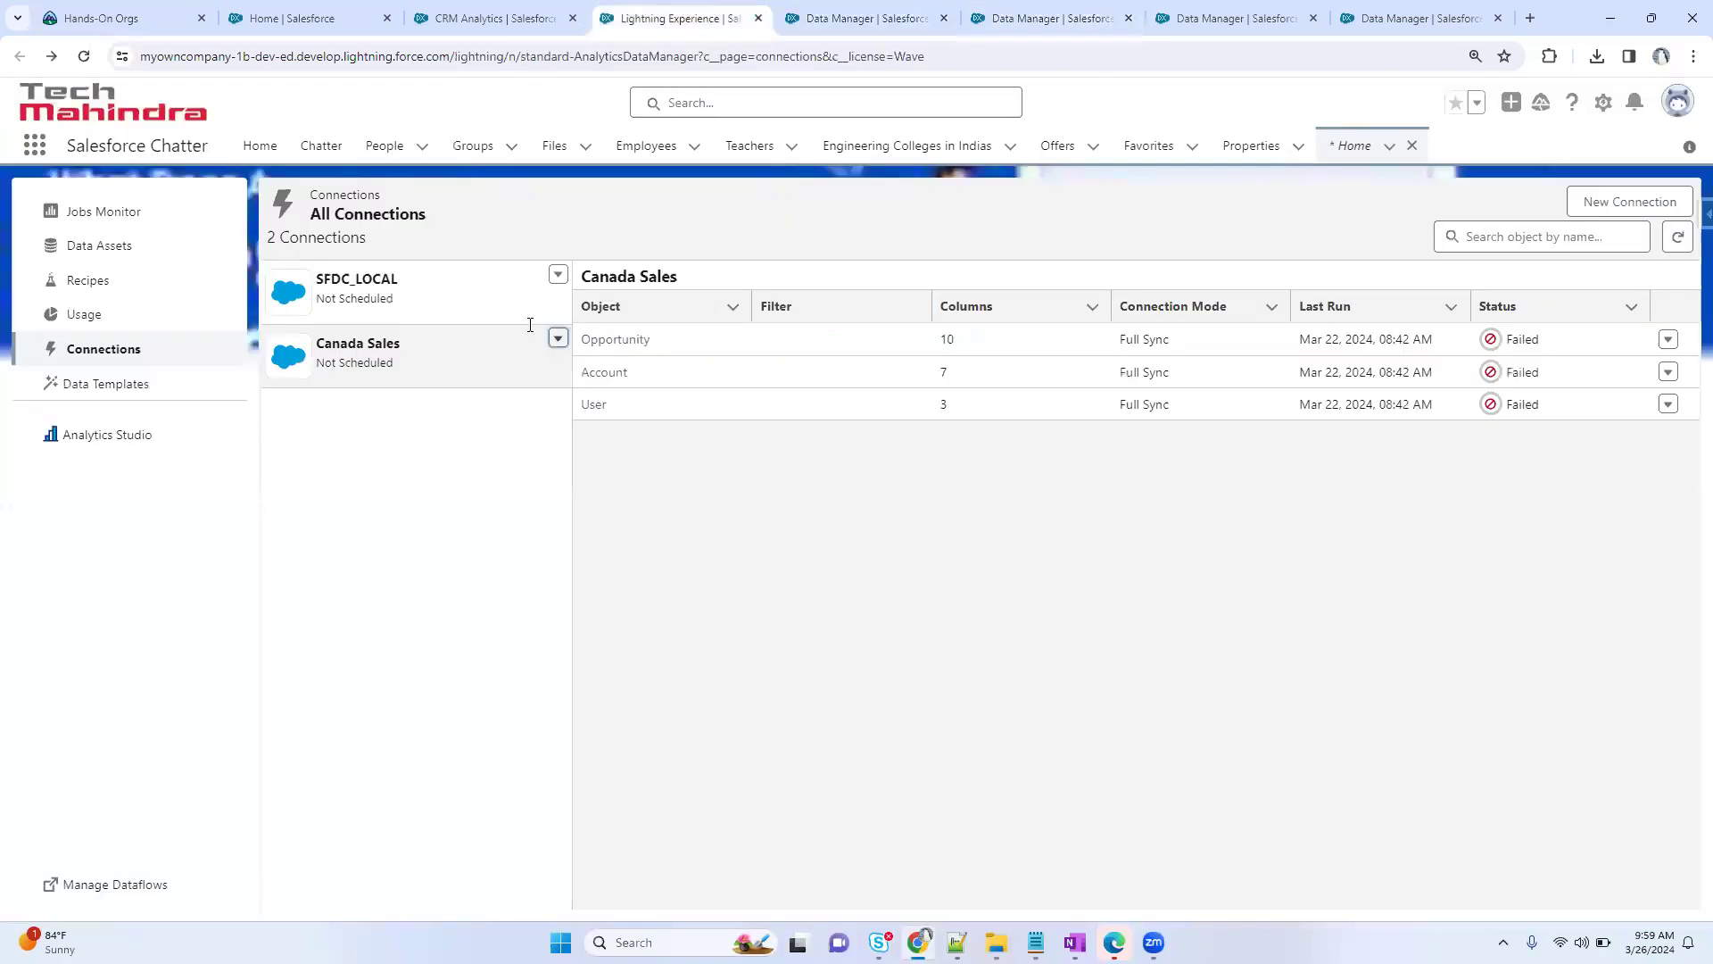
left_click(1640, 205)
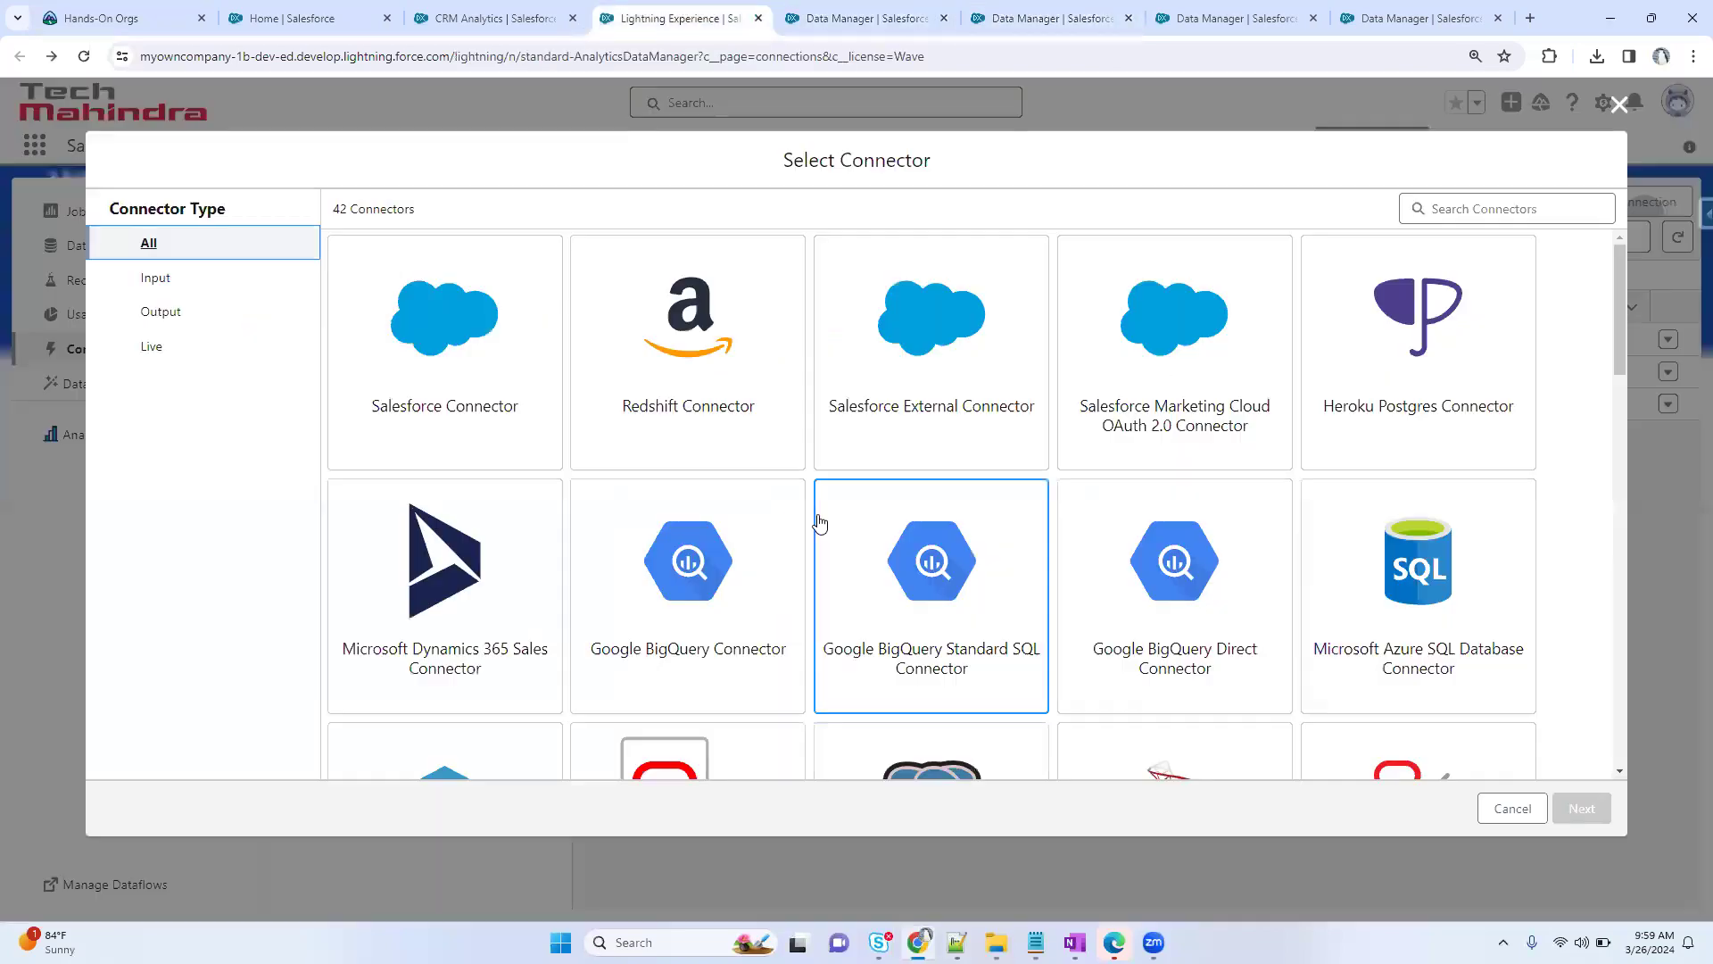
left_click(1349, 602)
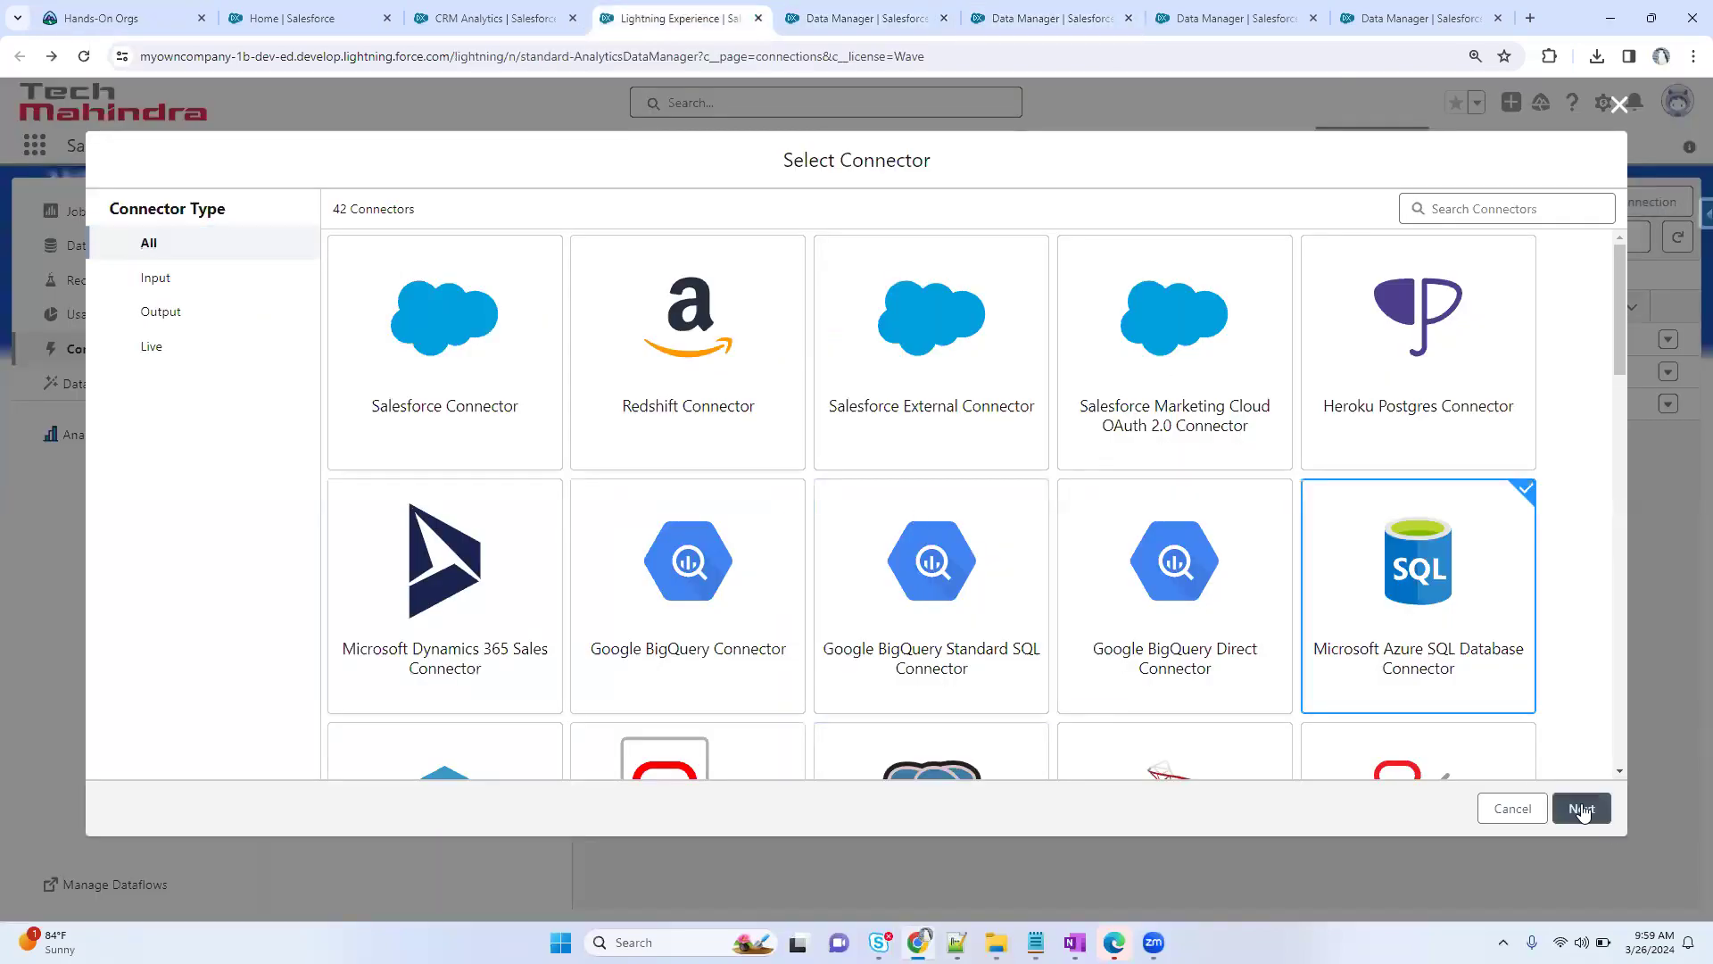
left_click(1581, 808)
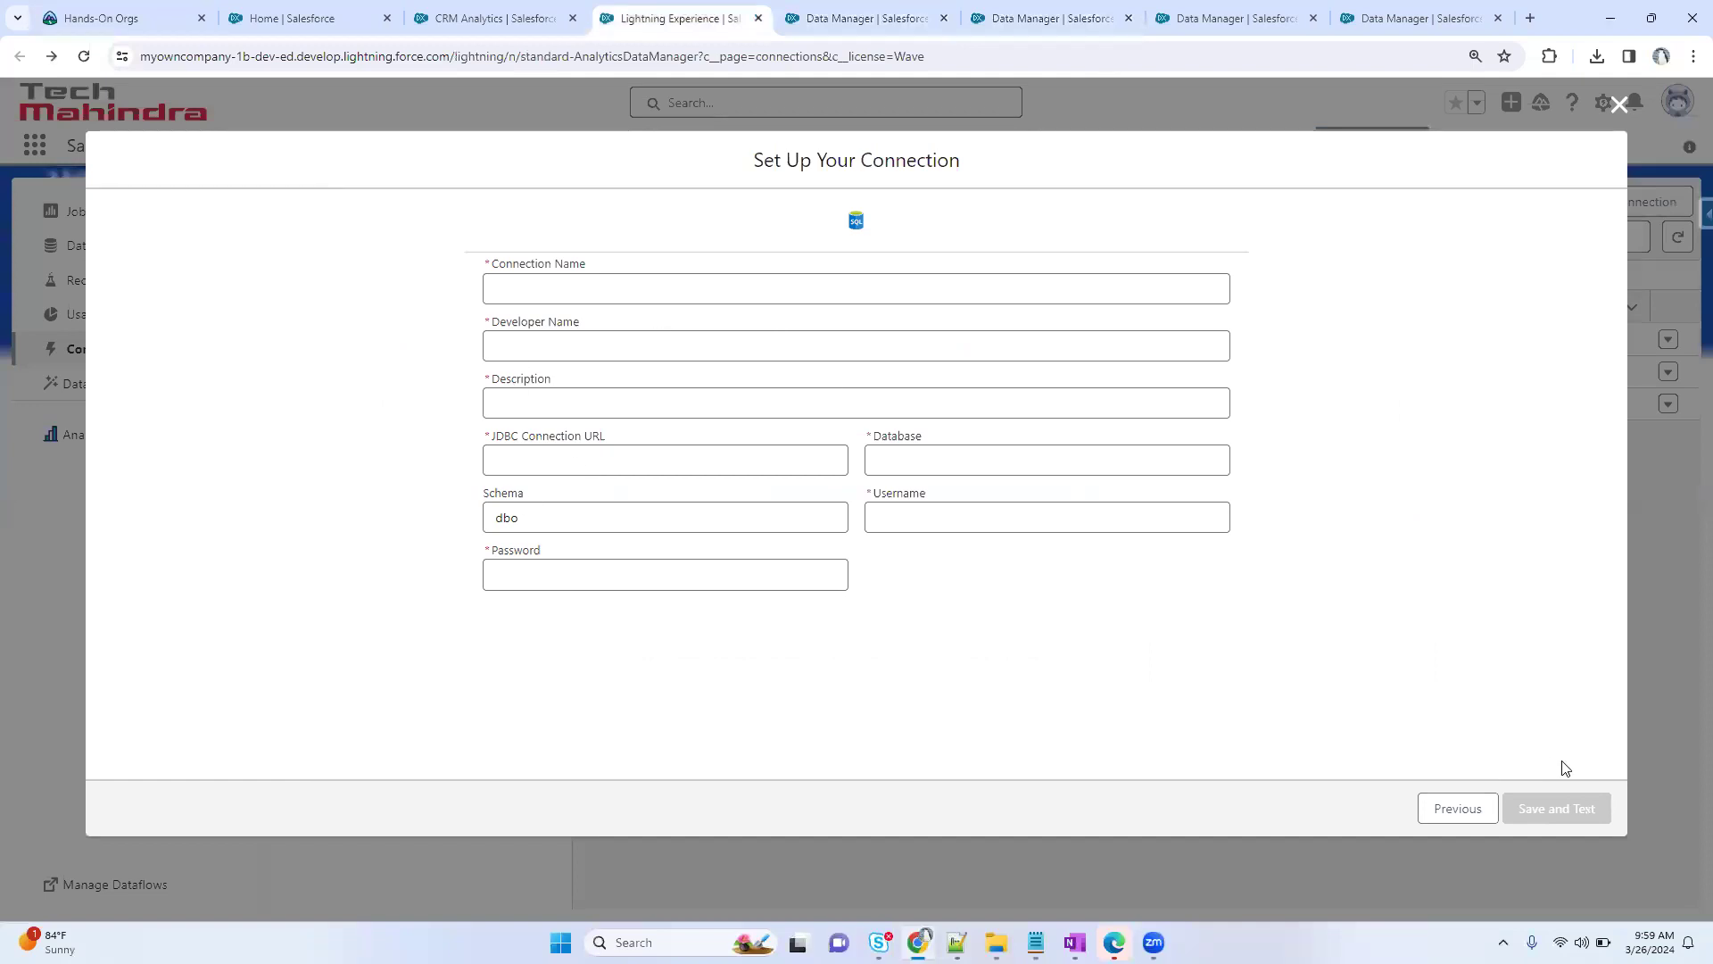
- Review the connection and source object choices in The_Motivator's new digest node, and cancel the node
left_click(861, 18)
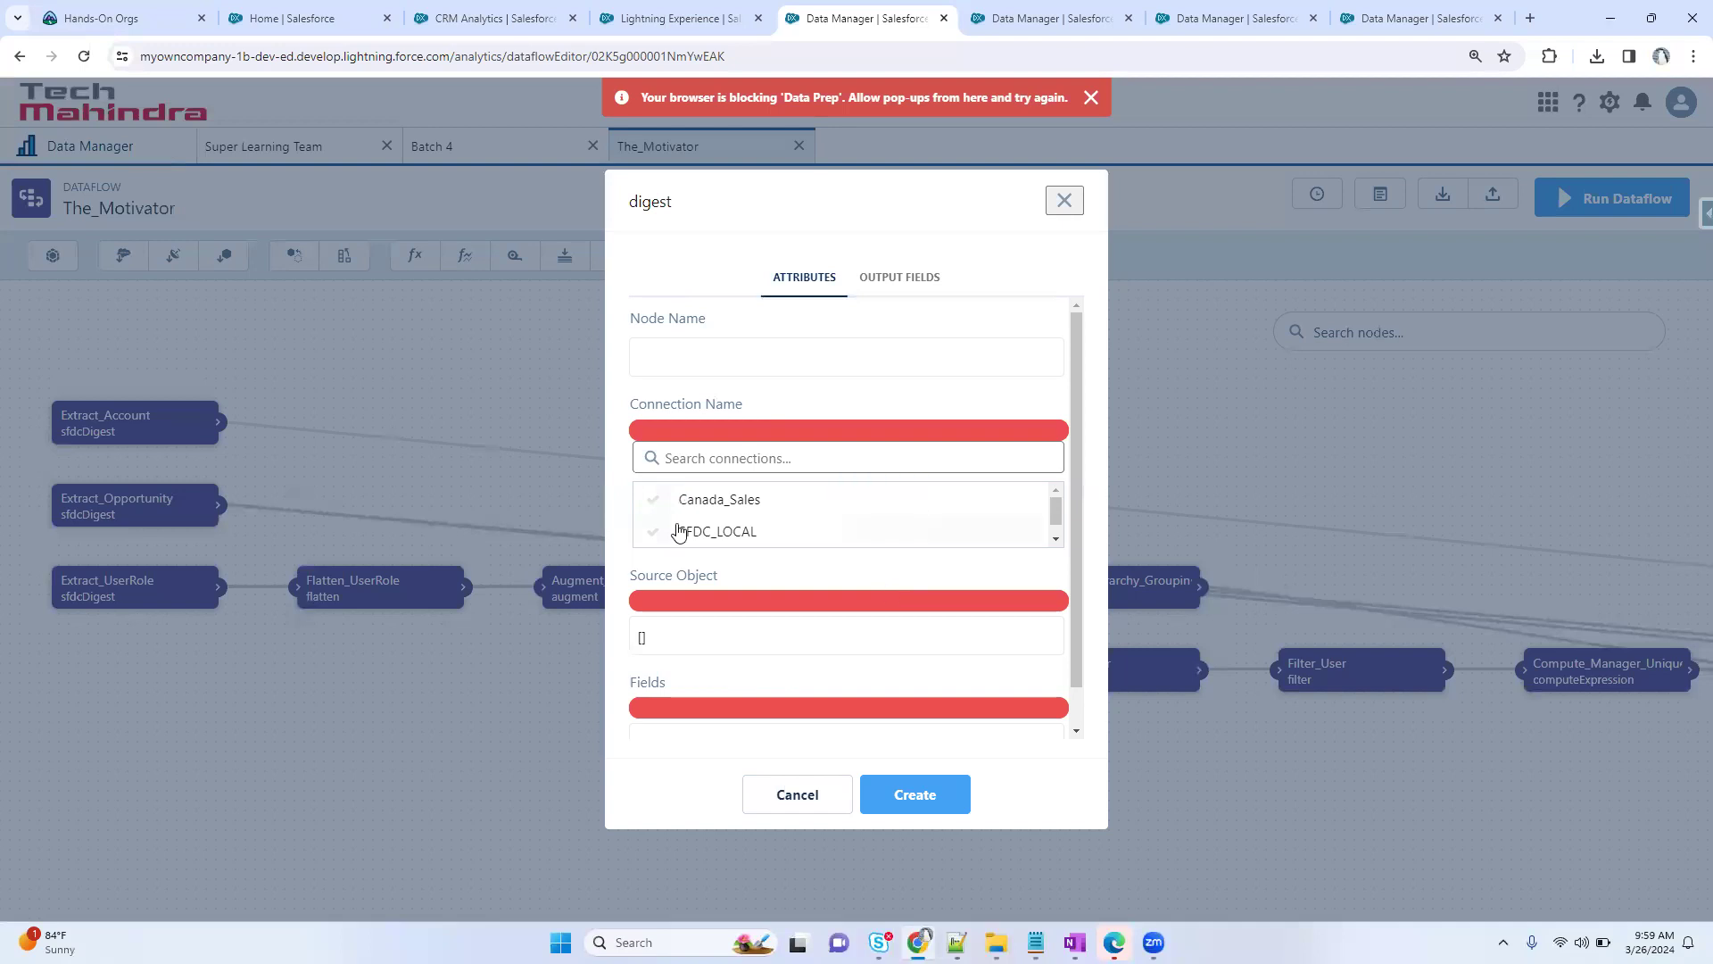
left_click(782, 571)
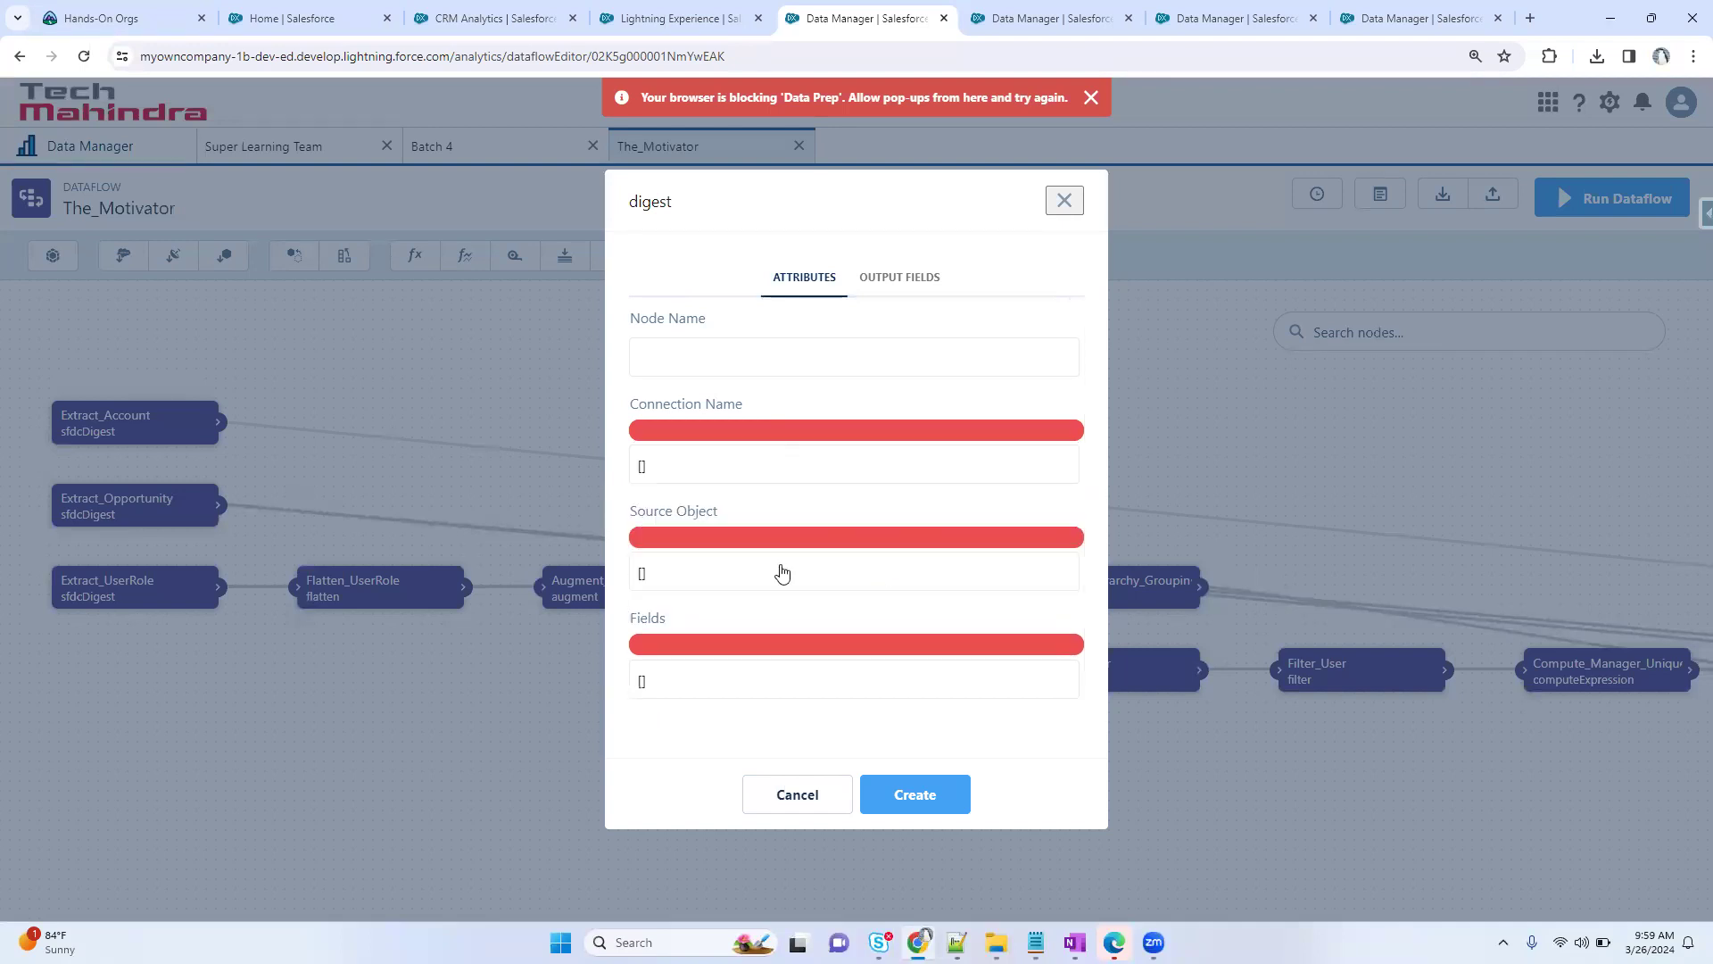
left_click(700, 578)
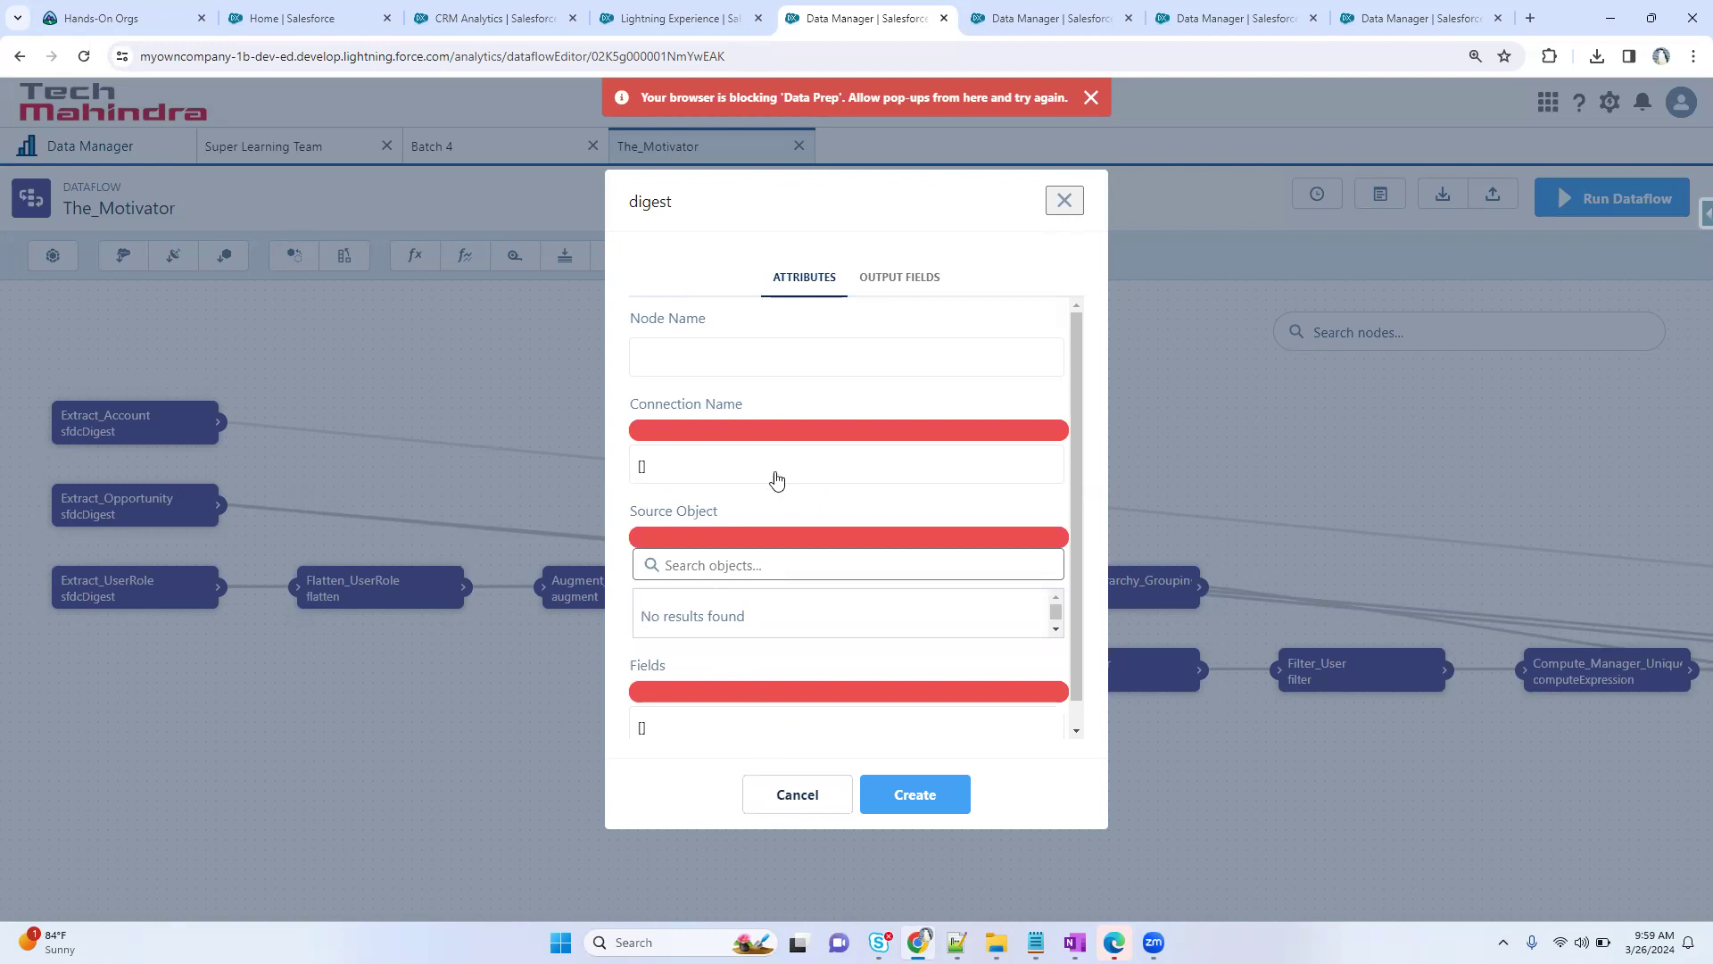
left_click(719, 466)
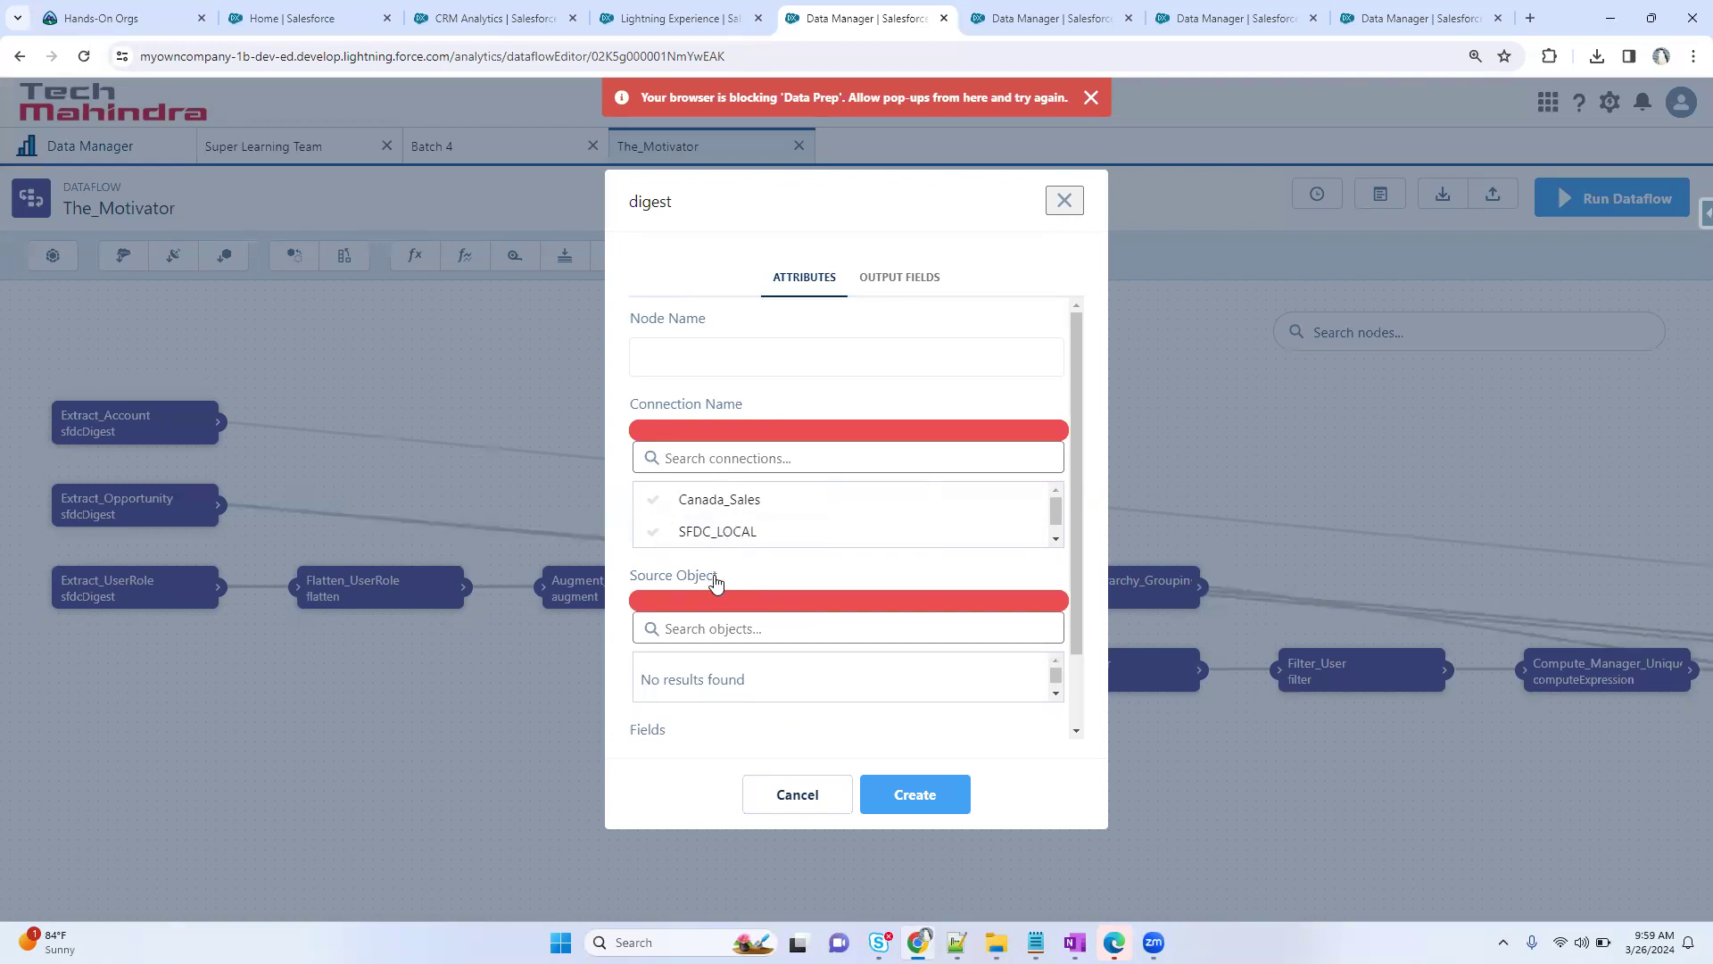
left_click(797, 794)
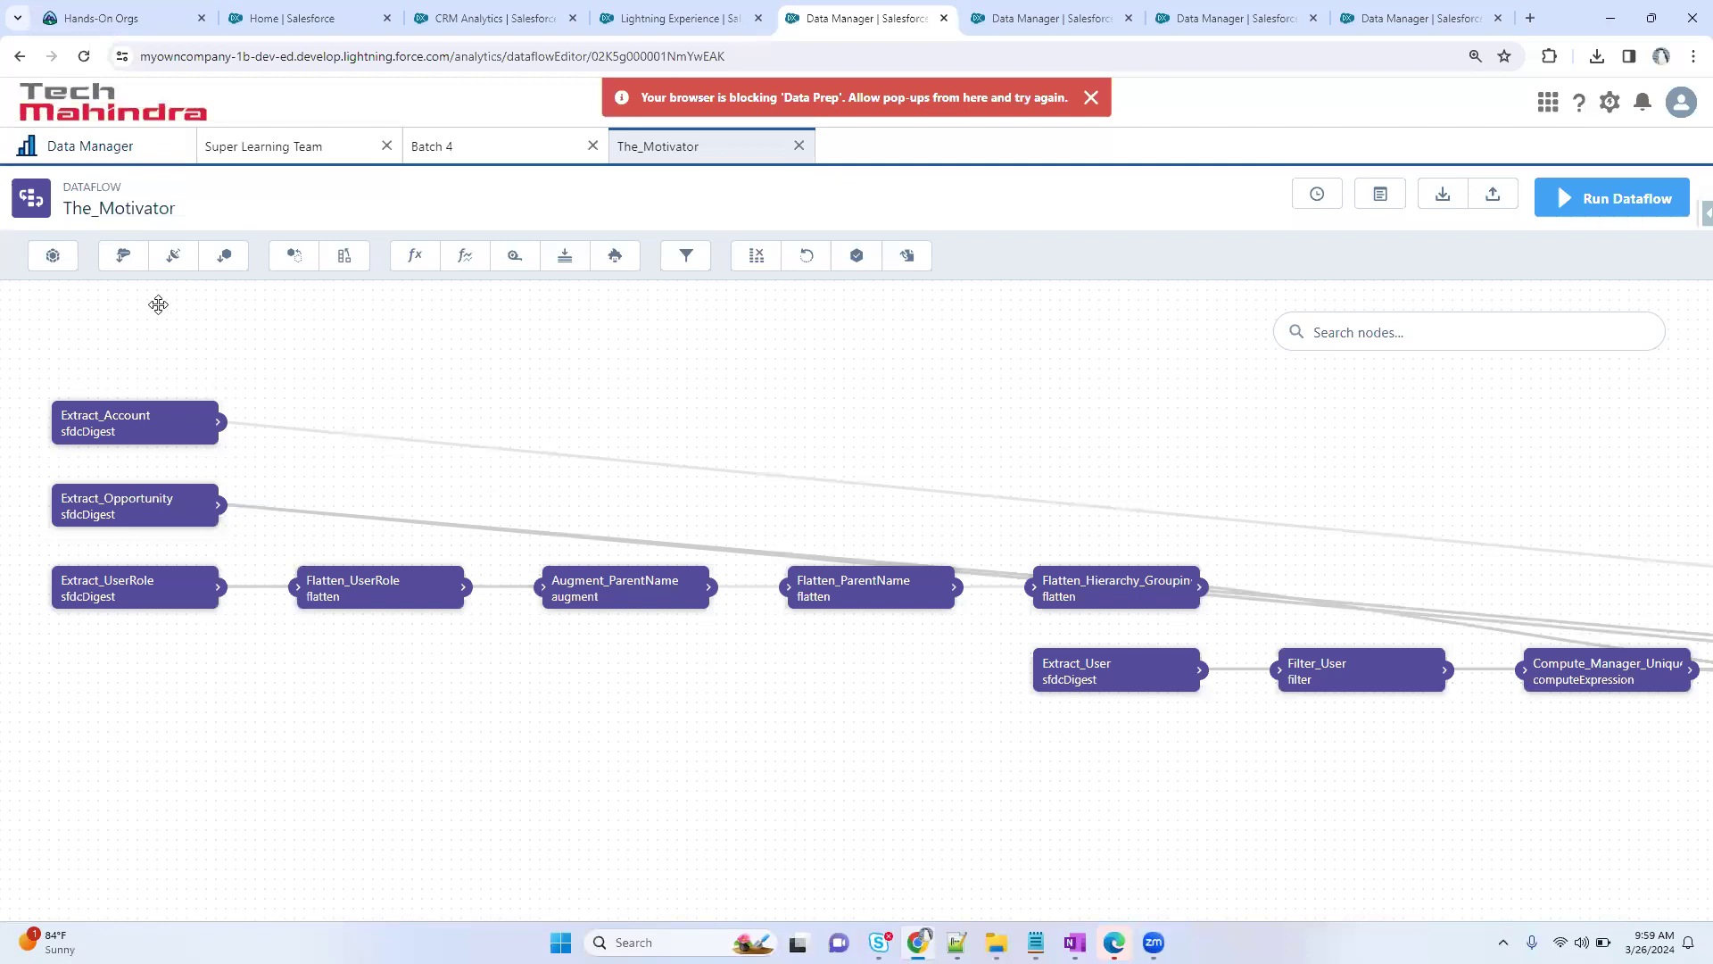
- Compare the source object setting of a new sfdcDigest node with the connection choices of a new digest node, discarding both nodes
left_click(122, 267)
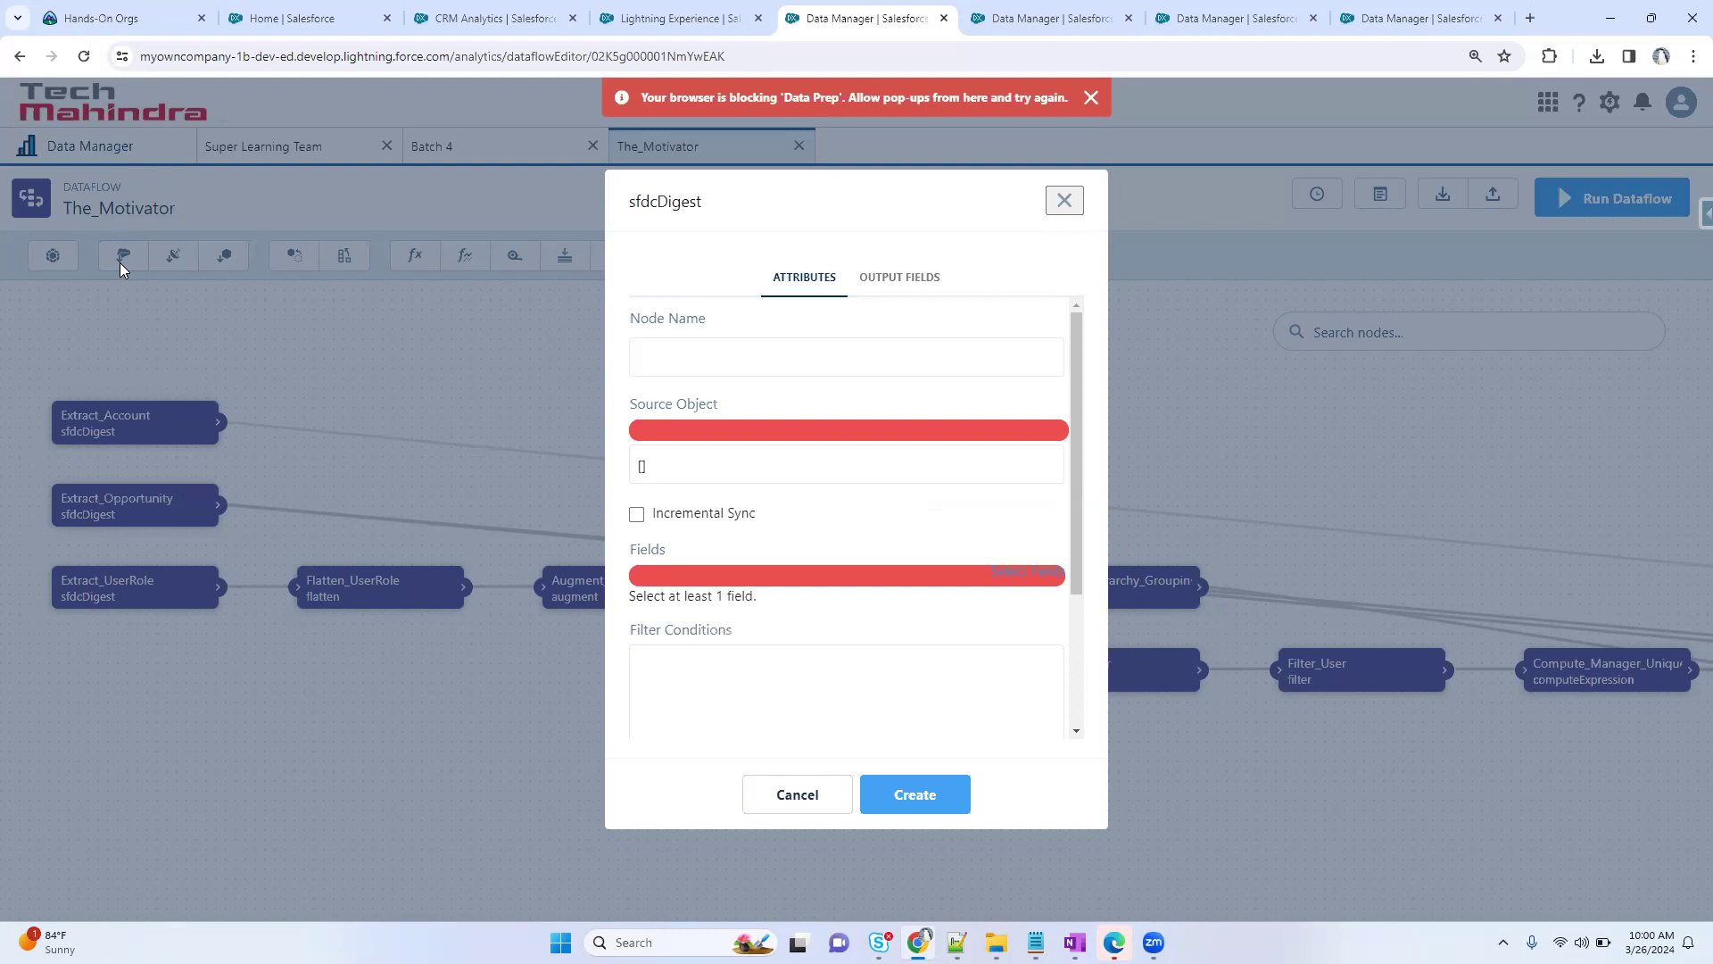
left_click(773, 472)
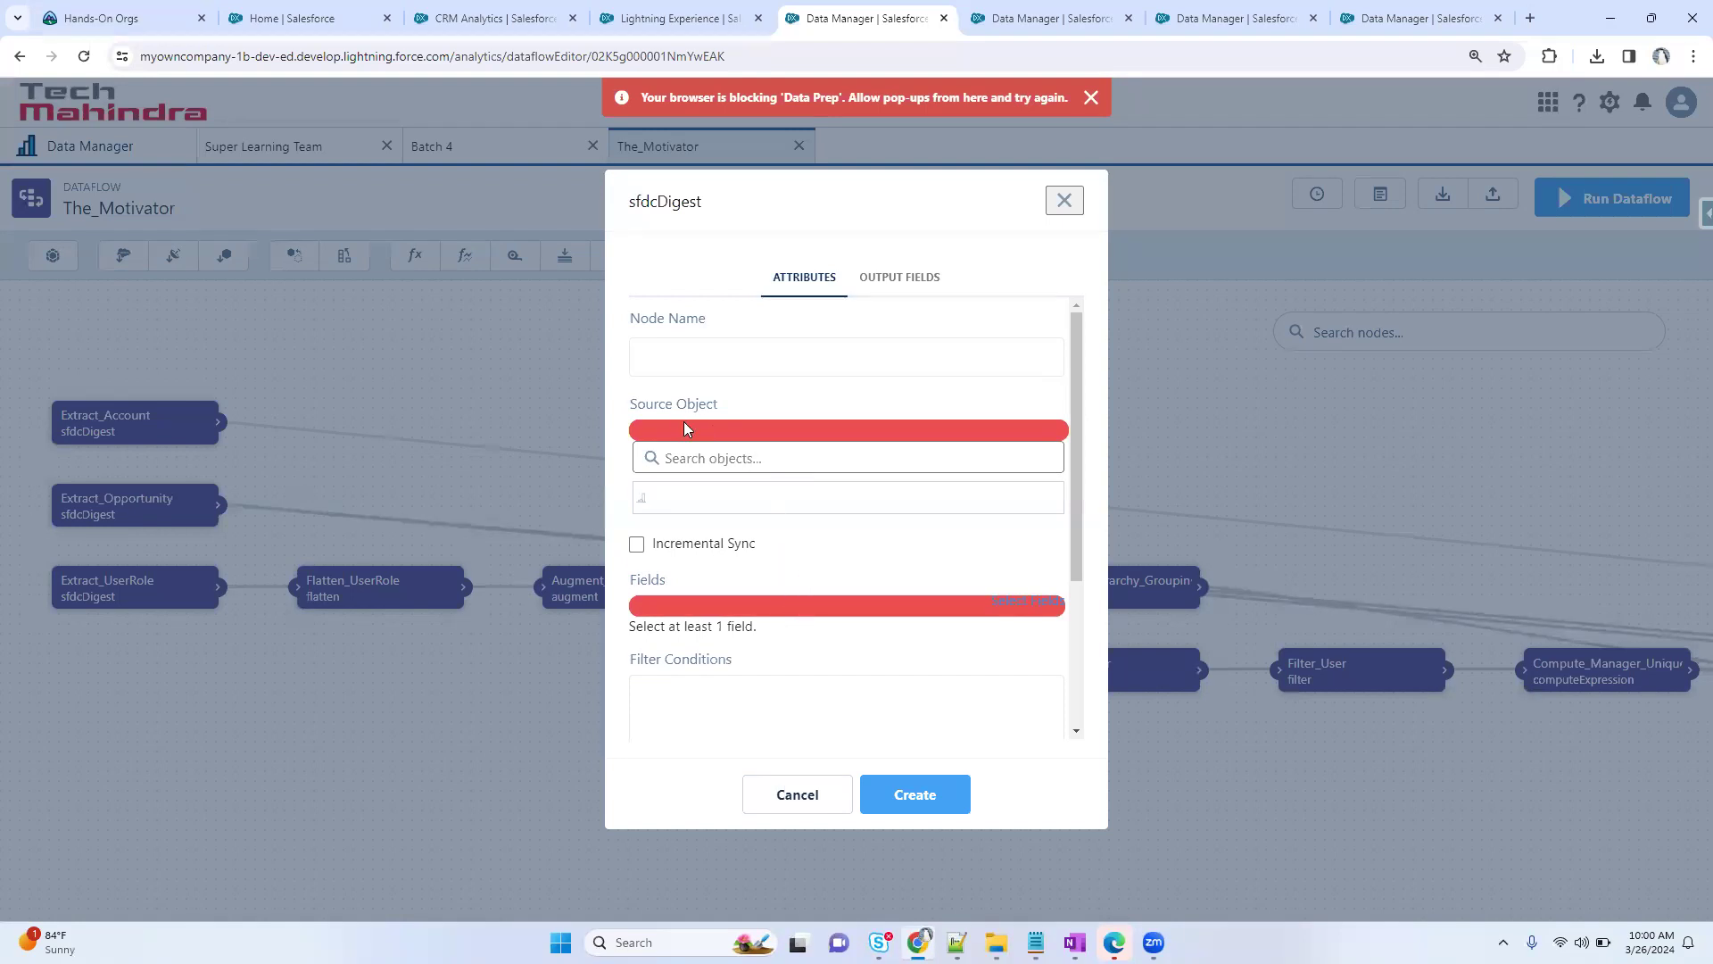
left_click(1064, 200)
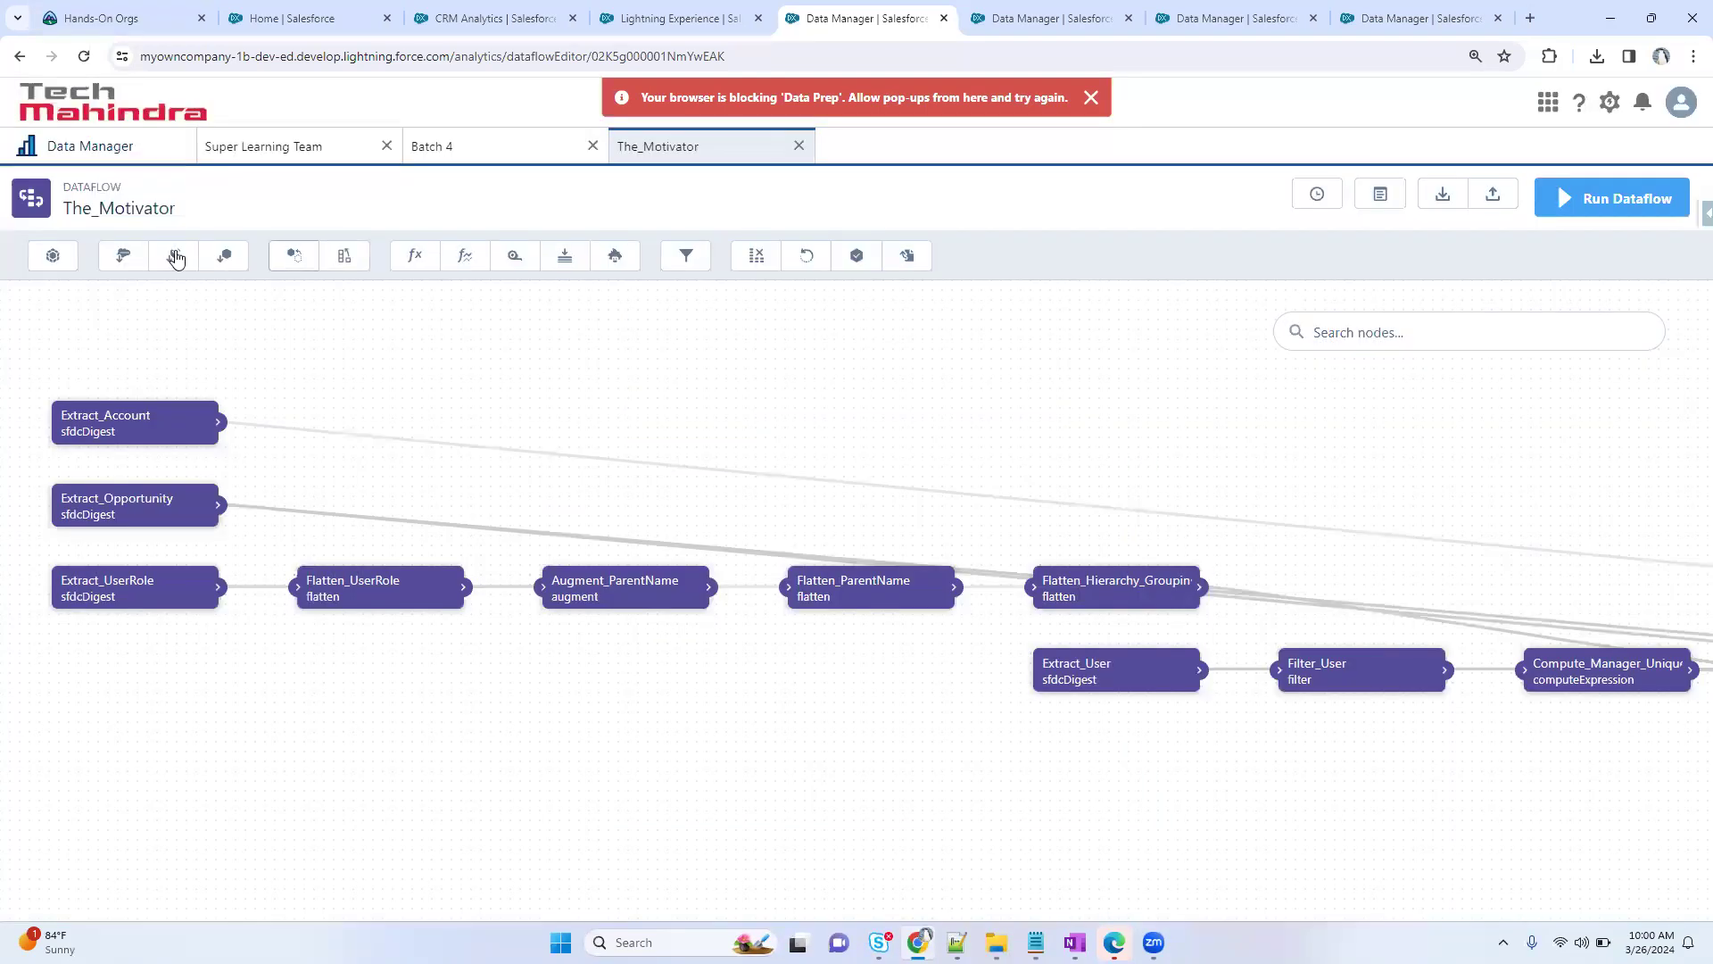
left_click(173, 256)
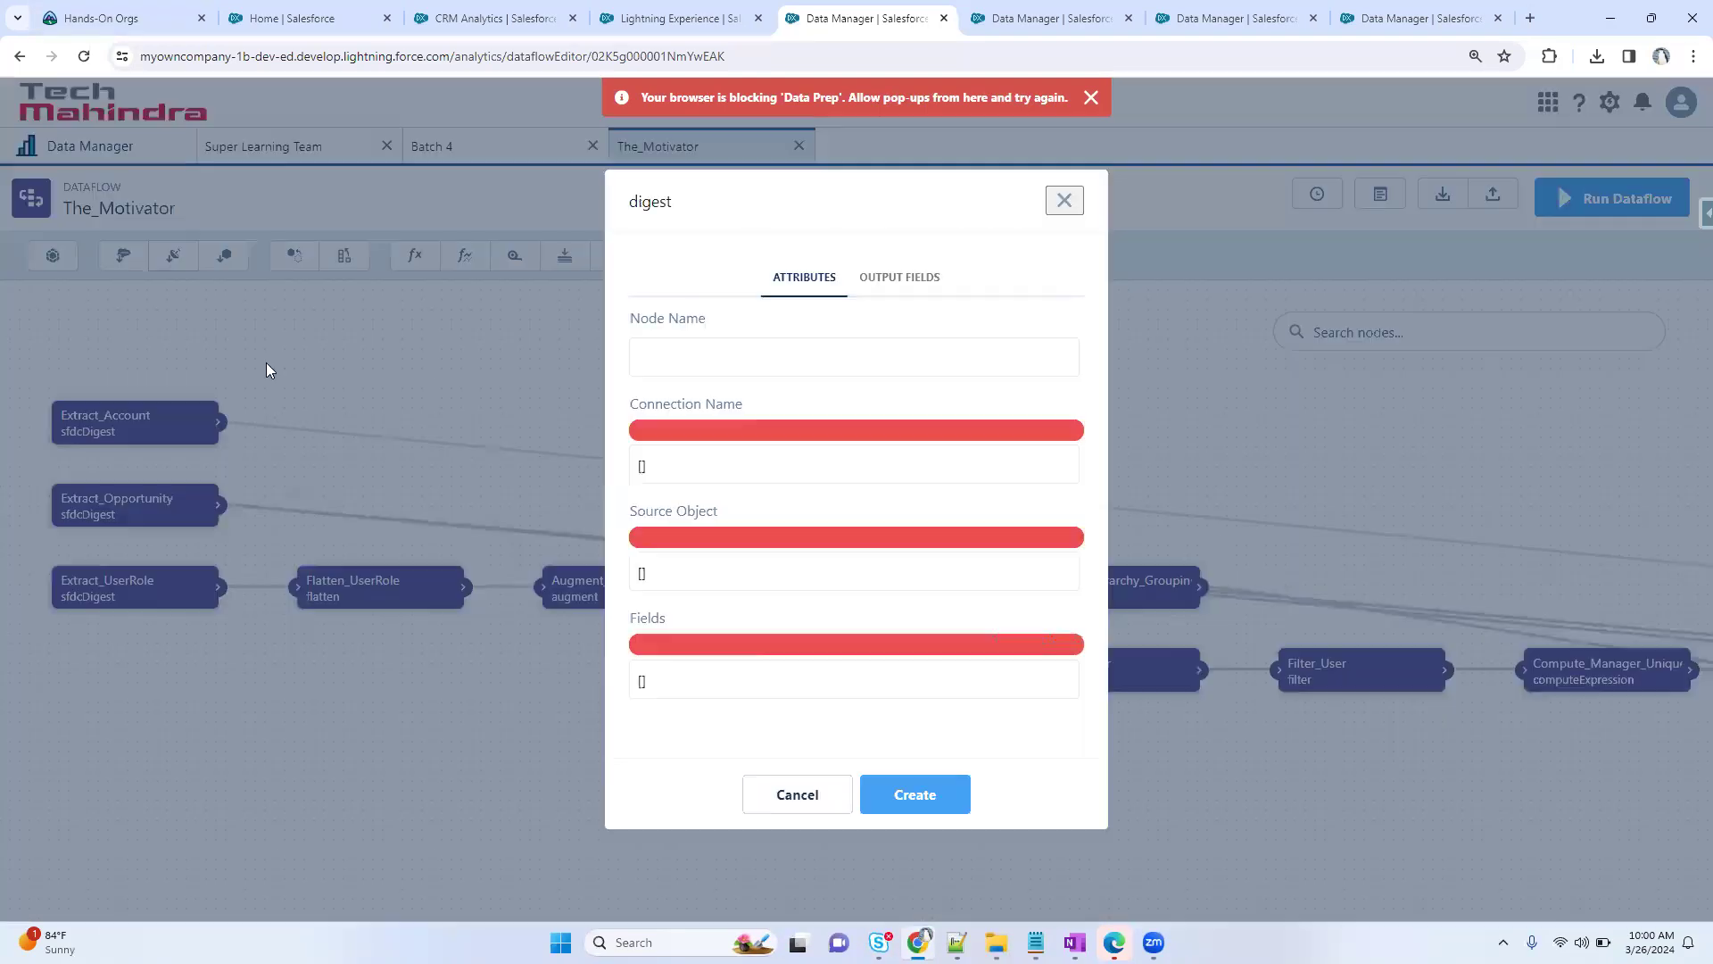
left_click(669, 466)
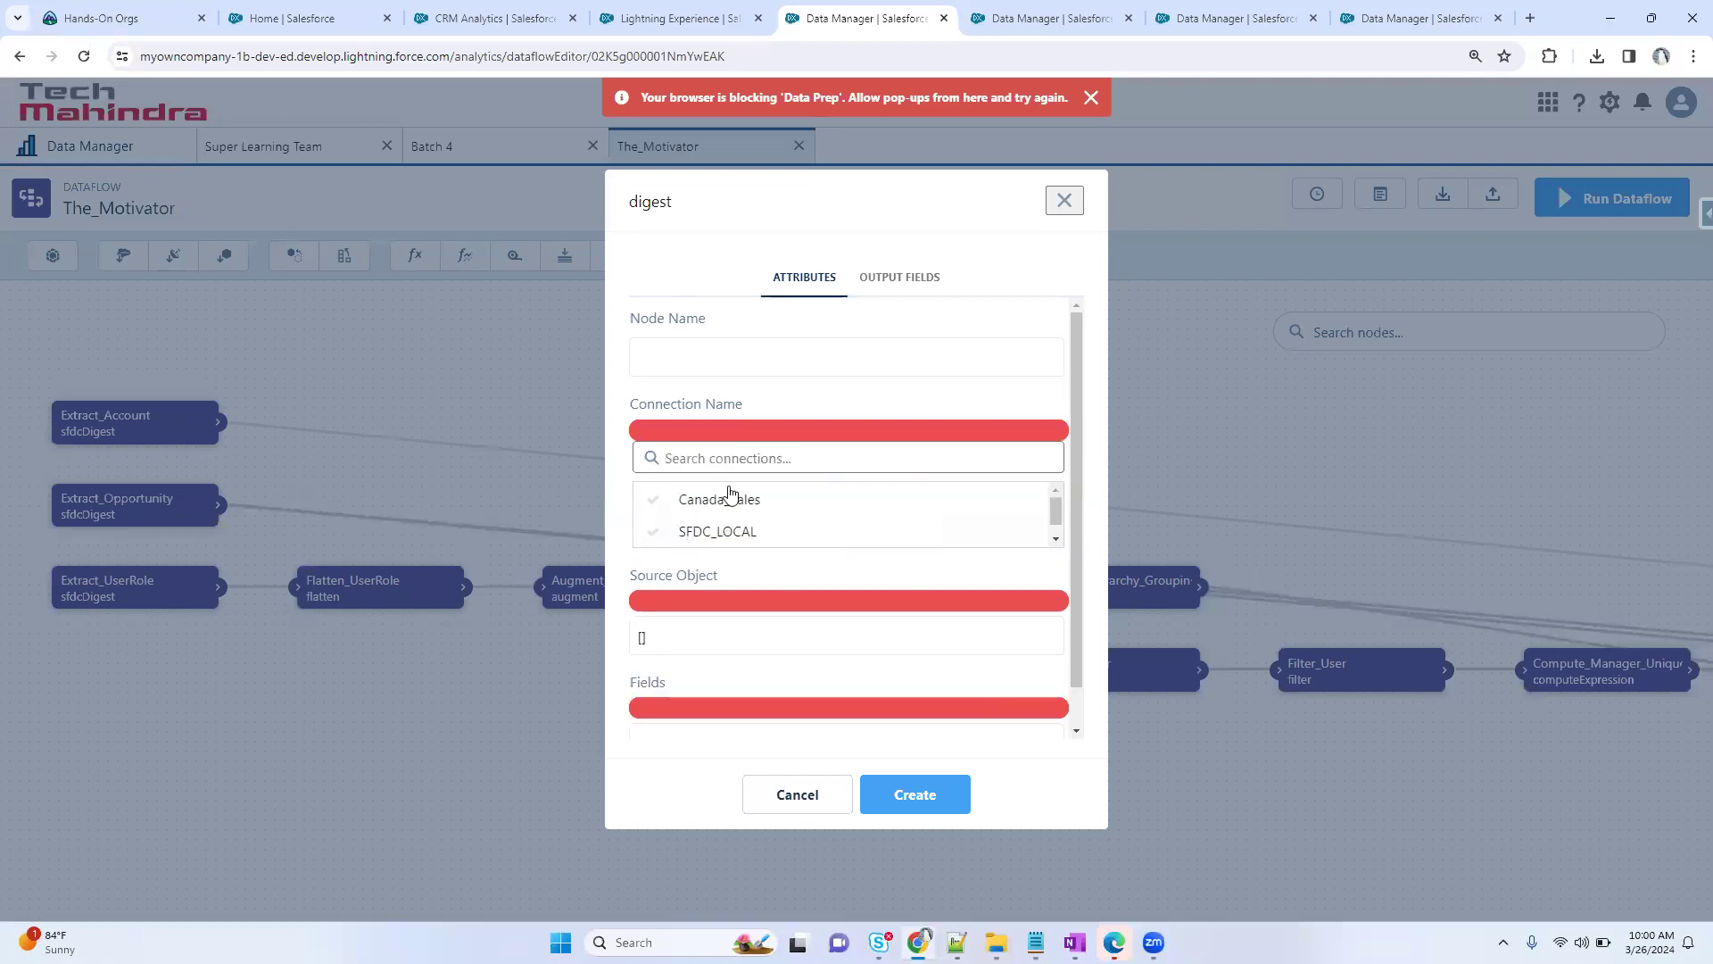
left_click(1064, 200)
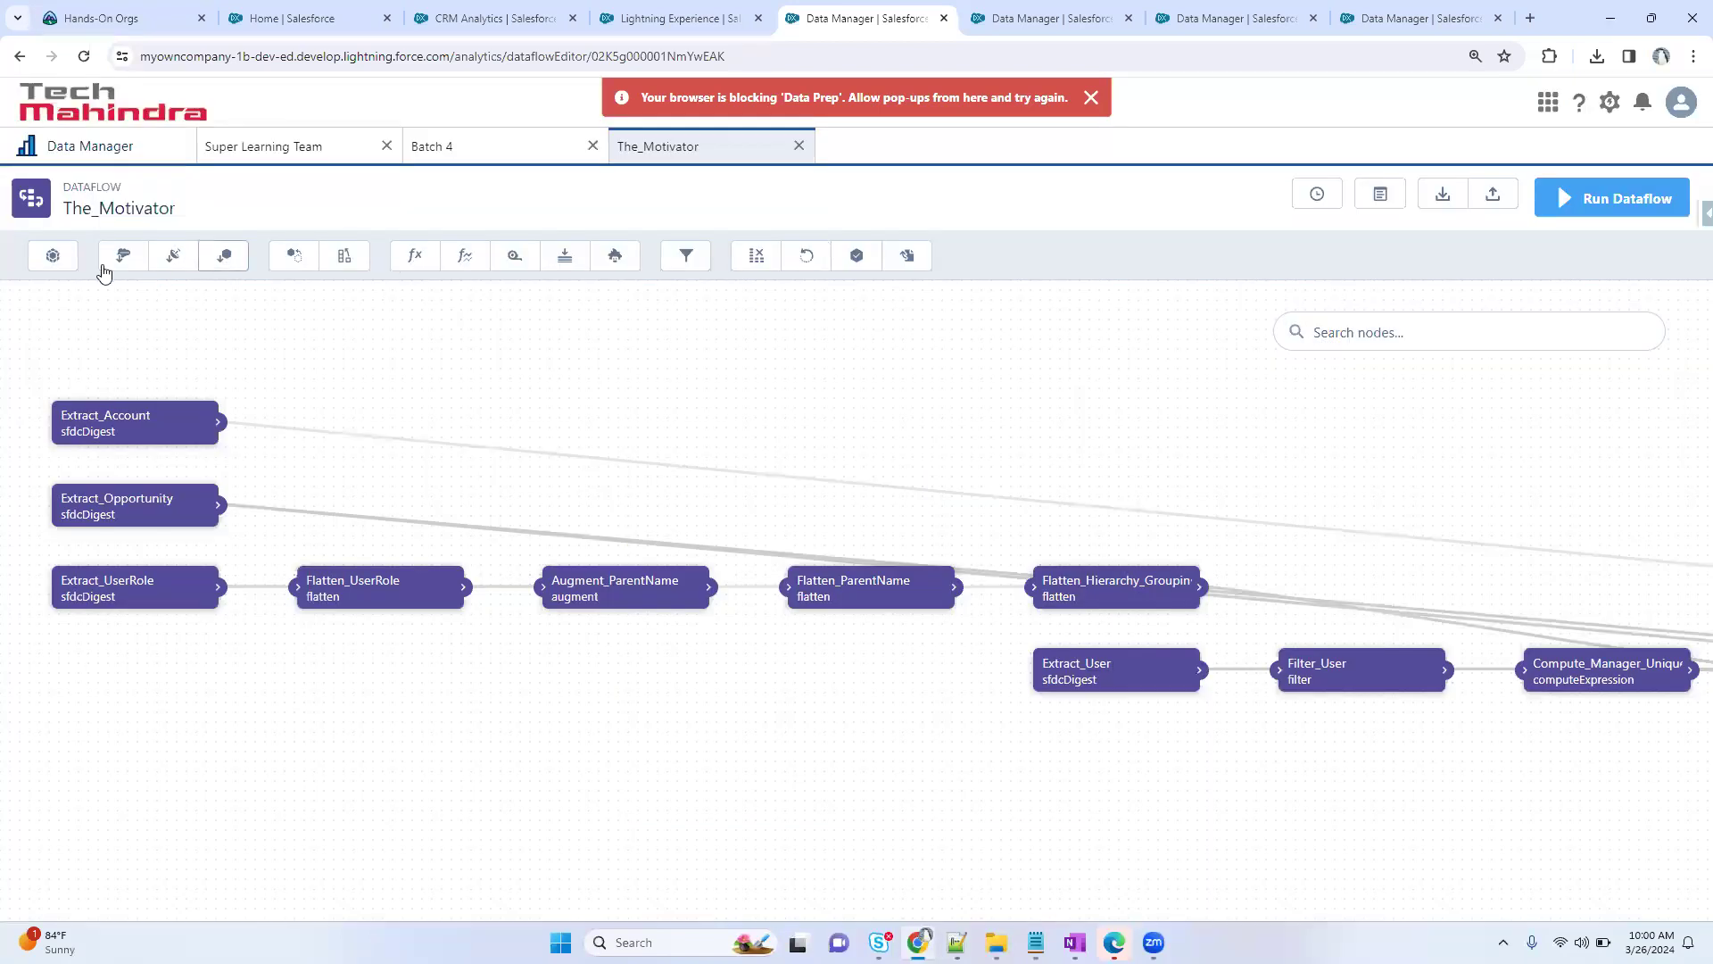
- Start a new sfdcDigest node with Account as its source object
left_click(123, 256)
left_click(749, 474)
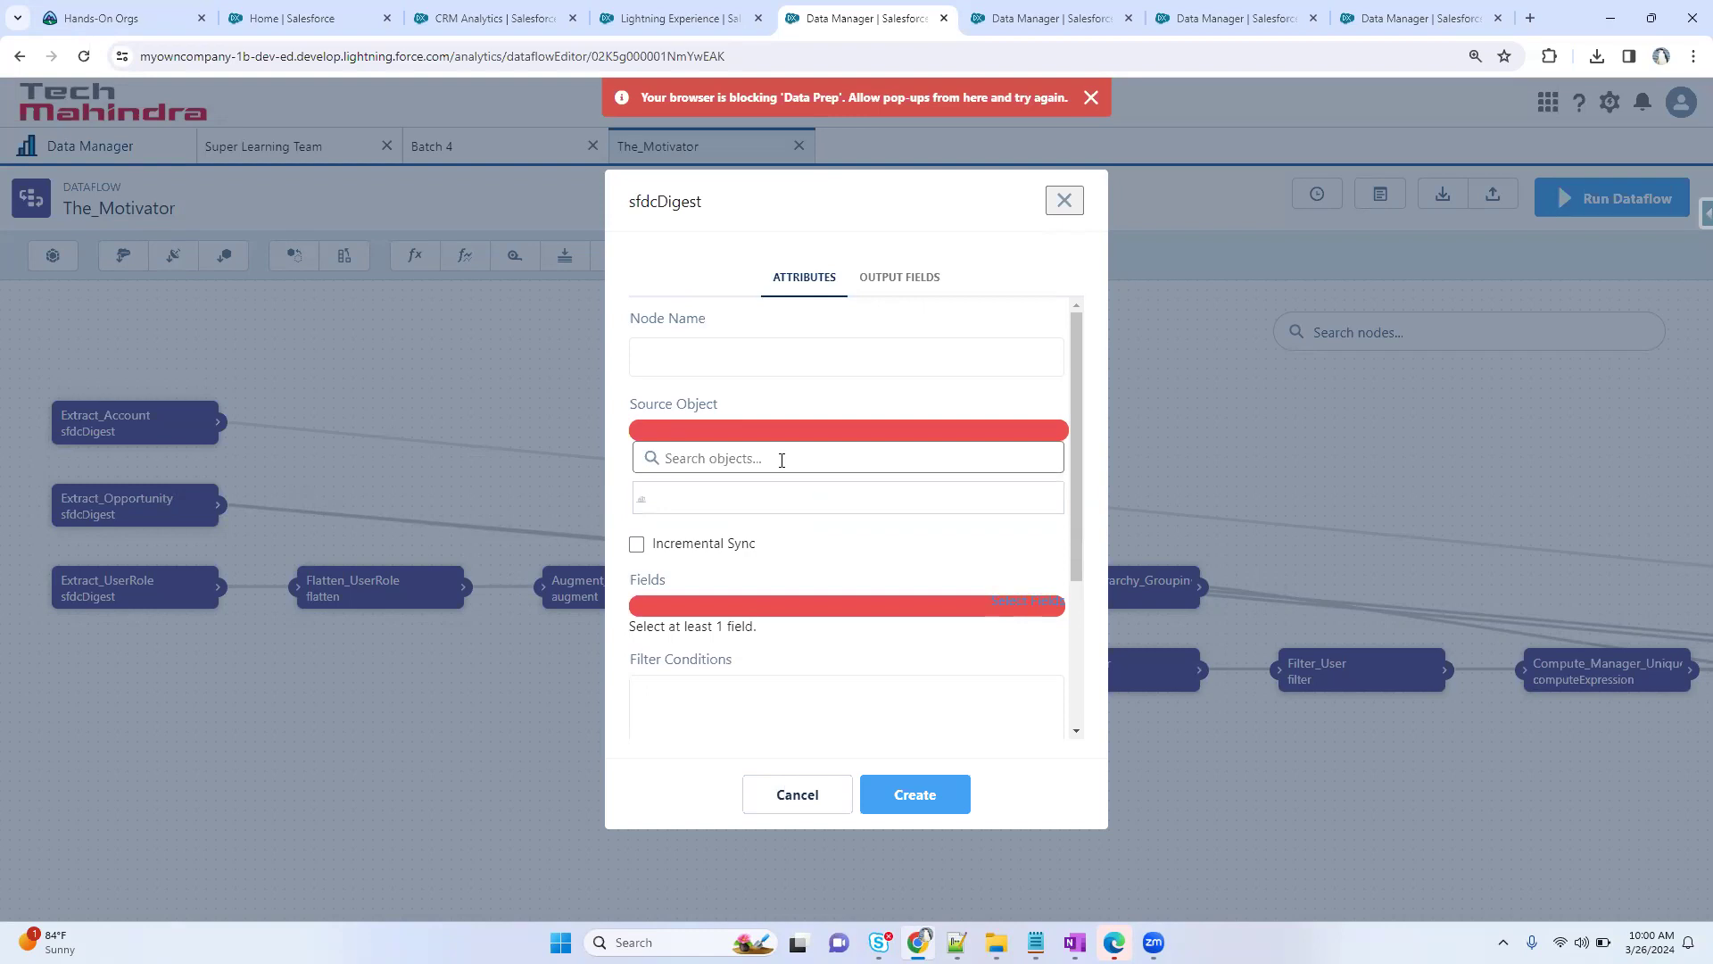
left_click(748, 536)
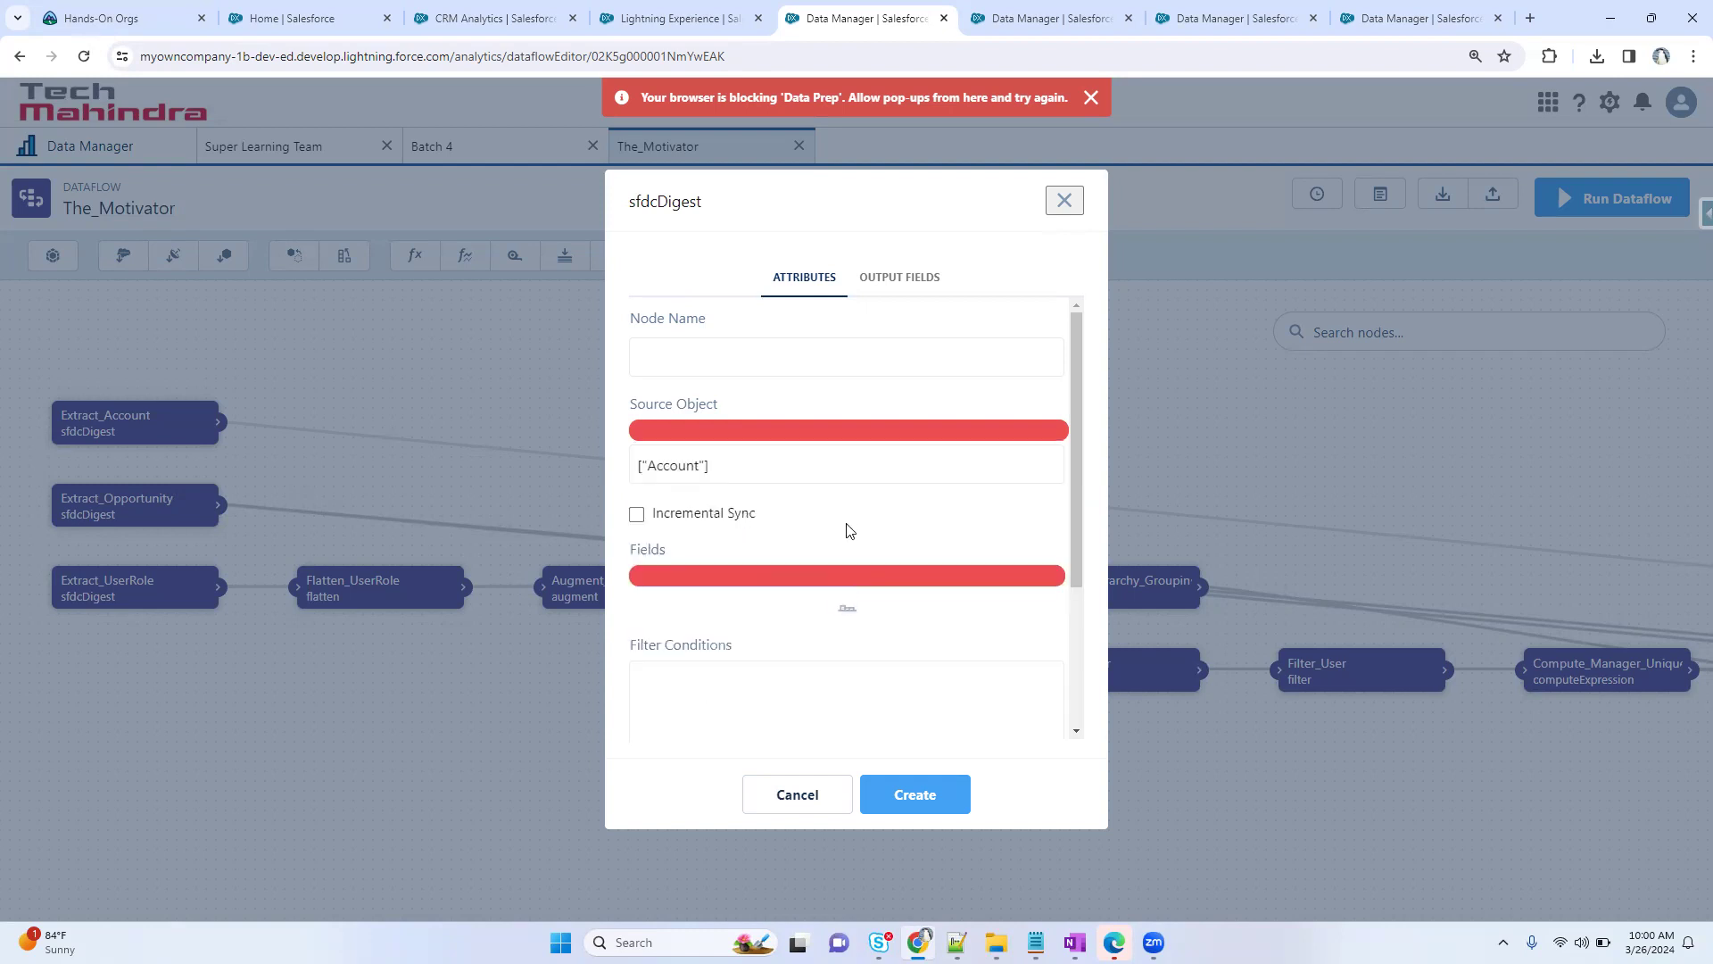
- Examine the Filter Conditions and Complex Filter Conditions settings of the sfdcDigest node
scroll(705, 632, "down", 2)
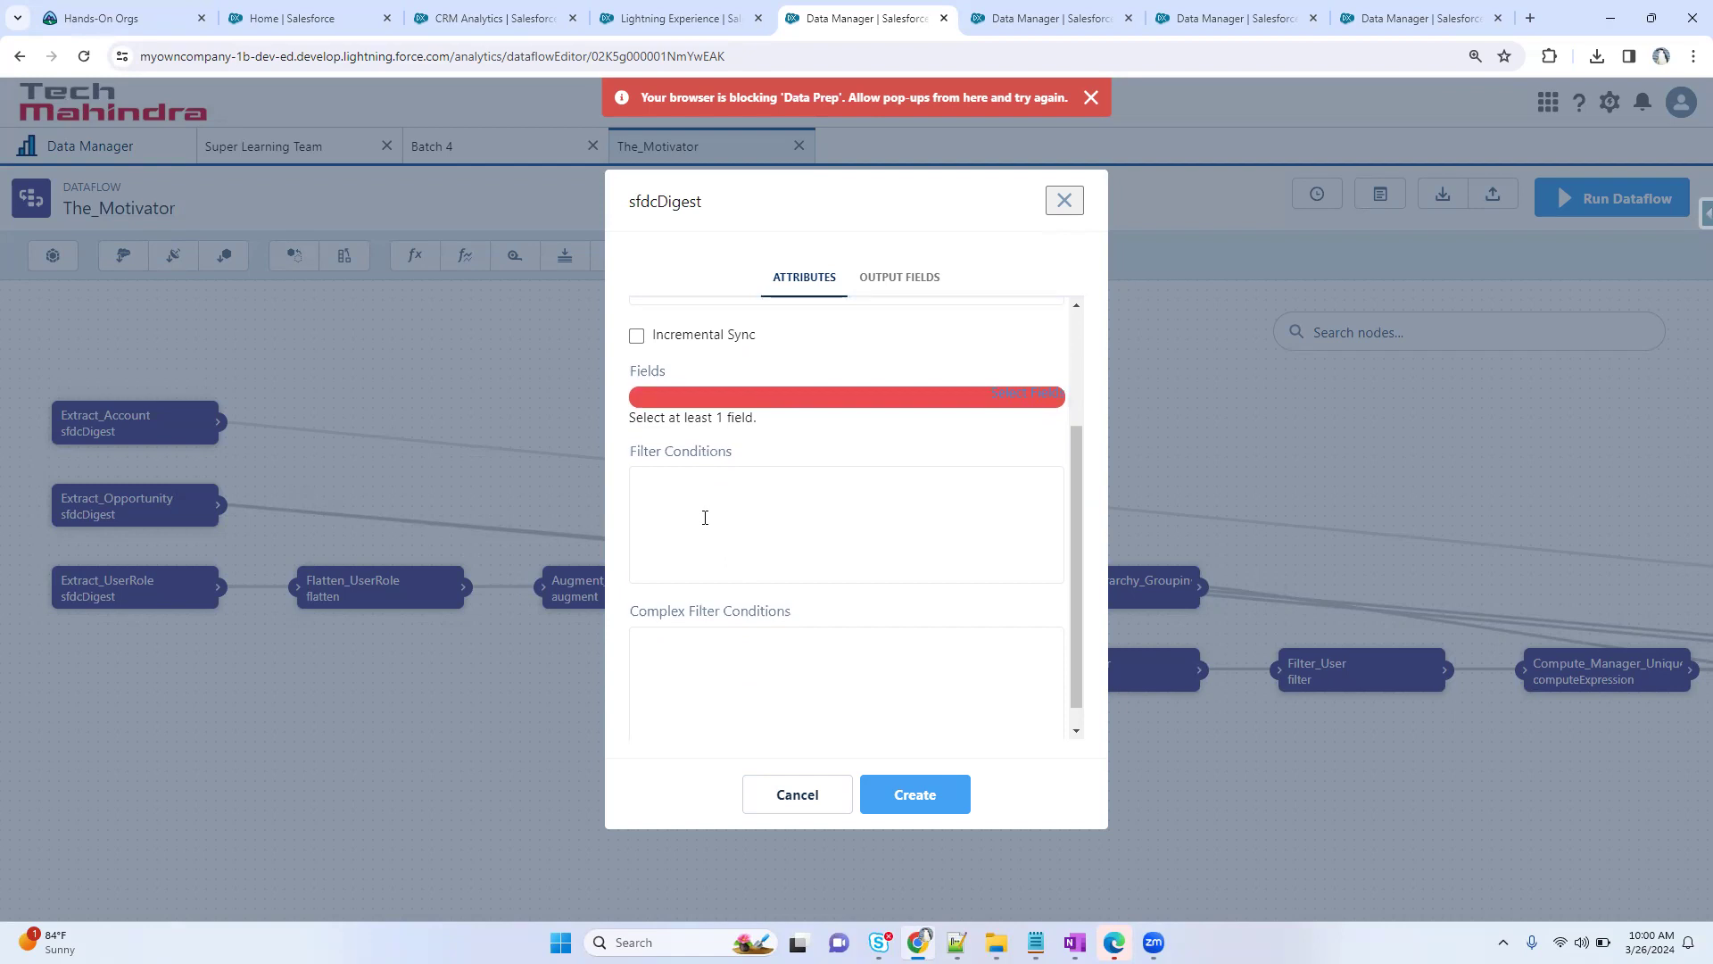
scroll(705, 517, "down", 1)
left_click_drag(627, 593, 646, 536)
left_click(800, 591)
left_click_drag(630, 430, 718, 462)
left_click_drag(635, 586, 794, 598)
left_click(724, 637)
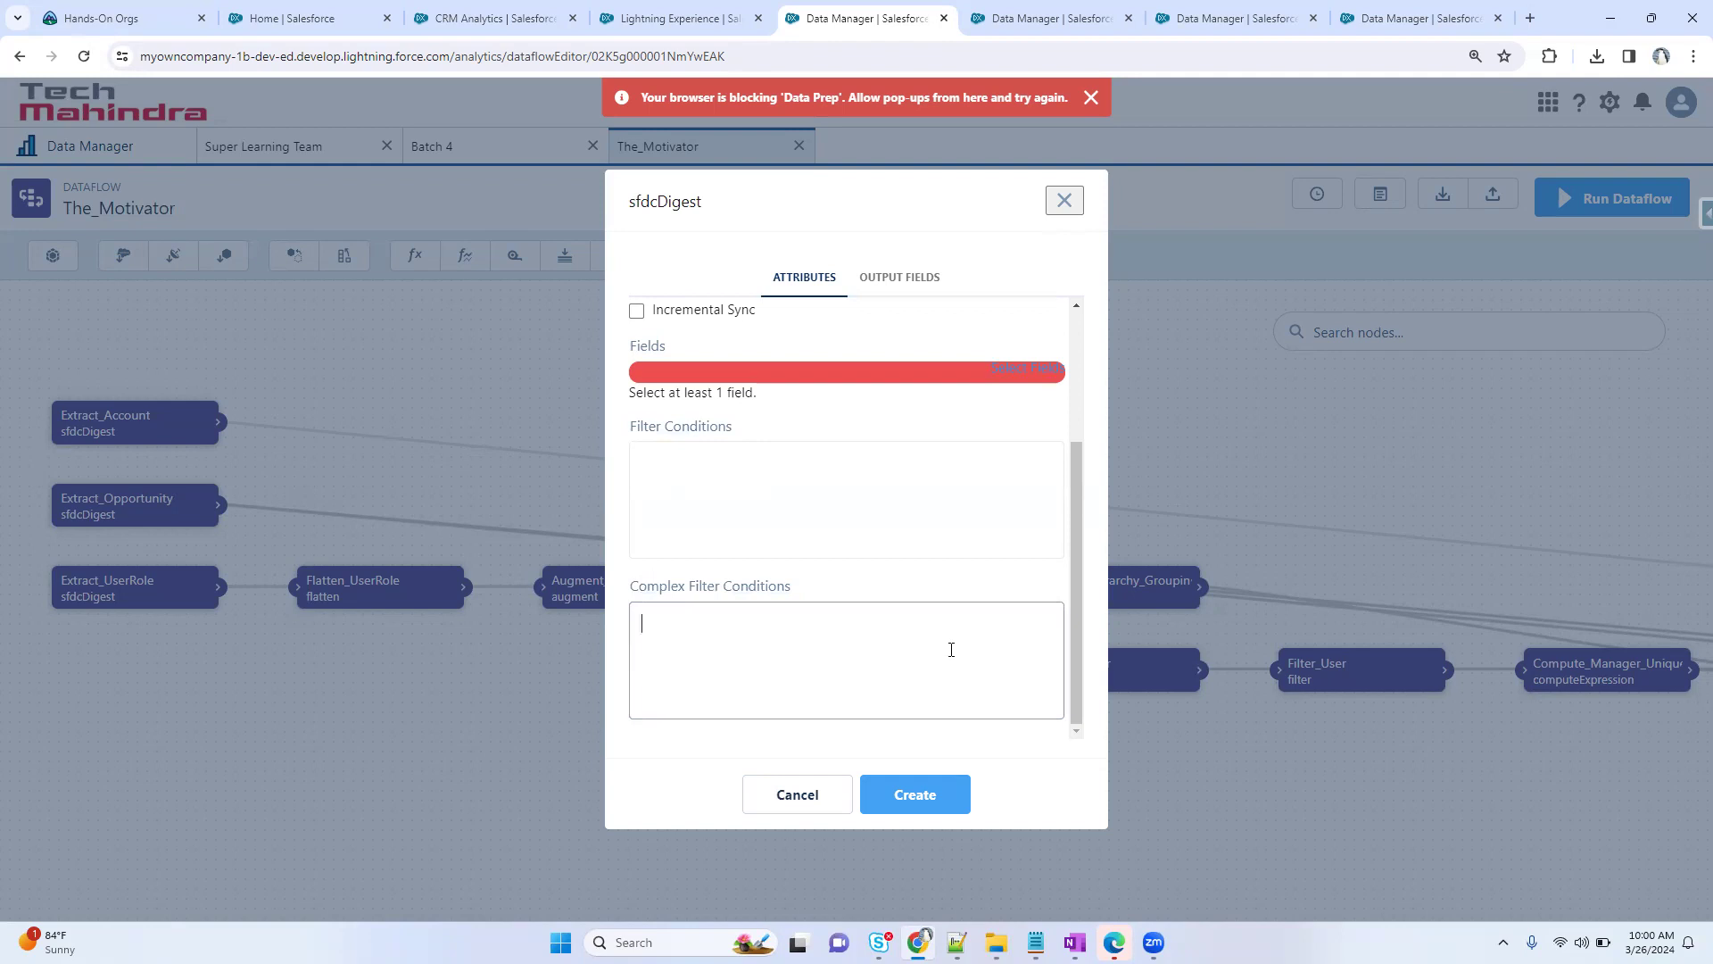
scroll(1078, 633, "up", 3)
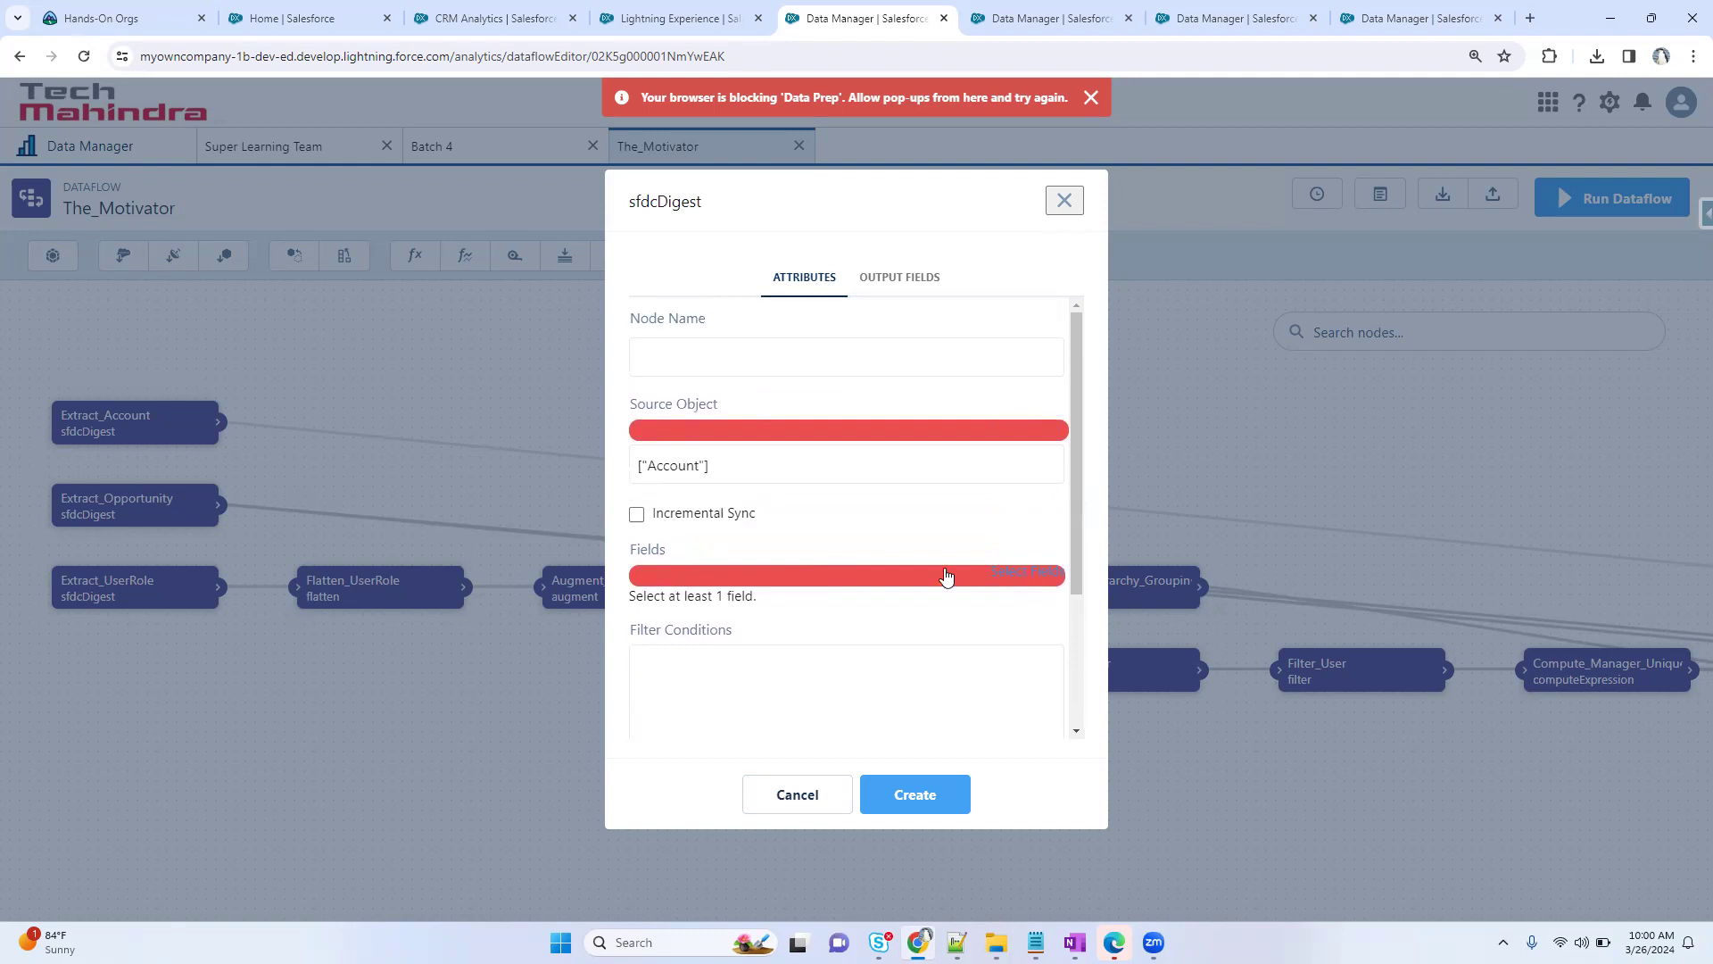
- Browse the Account fields selectable in the sfdcDigest node, and cancel the node
left_click(1040, 574)
scroll(833, 675, "down", 10)
scroll(819, 685, "up", 10)
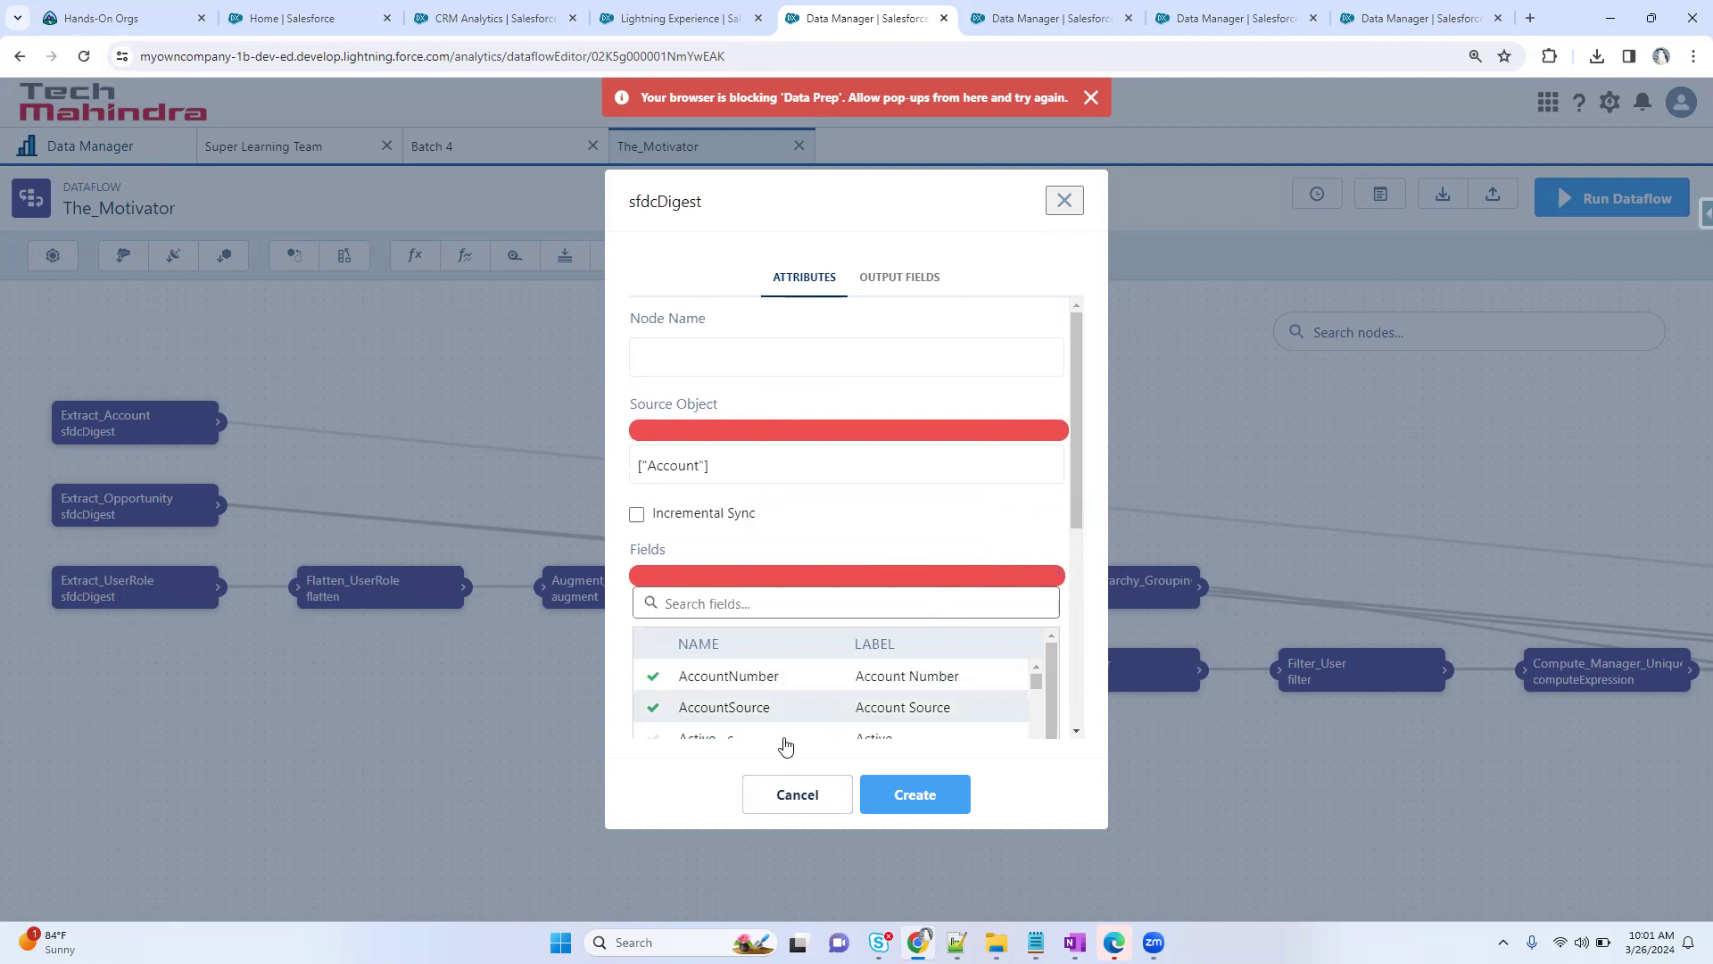
left_click(792, 793)
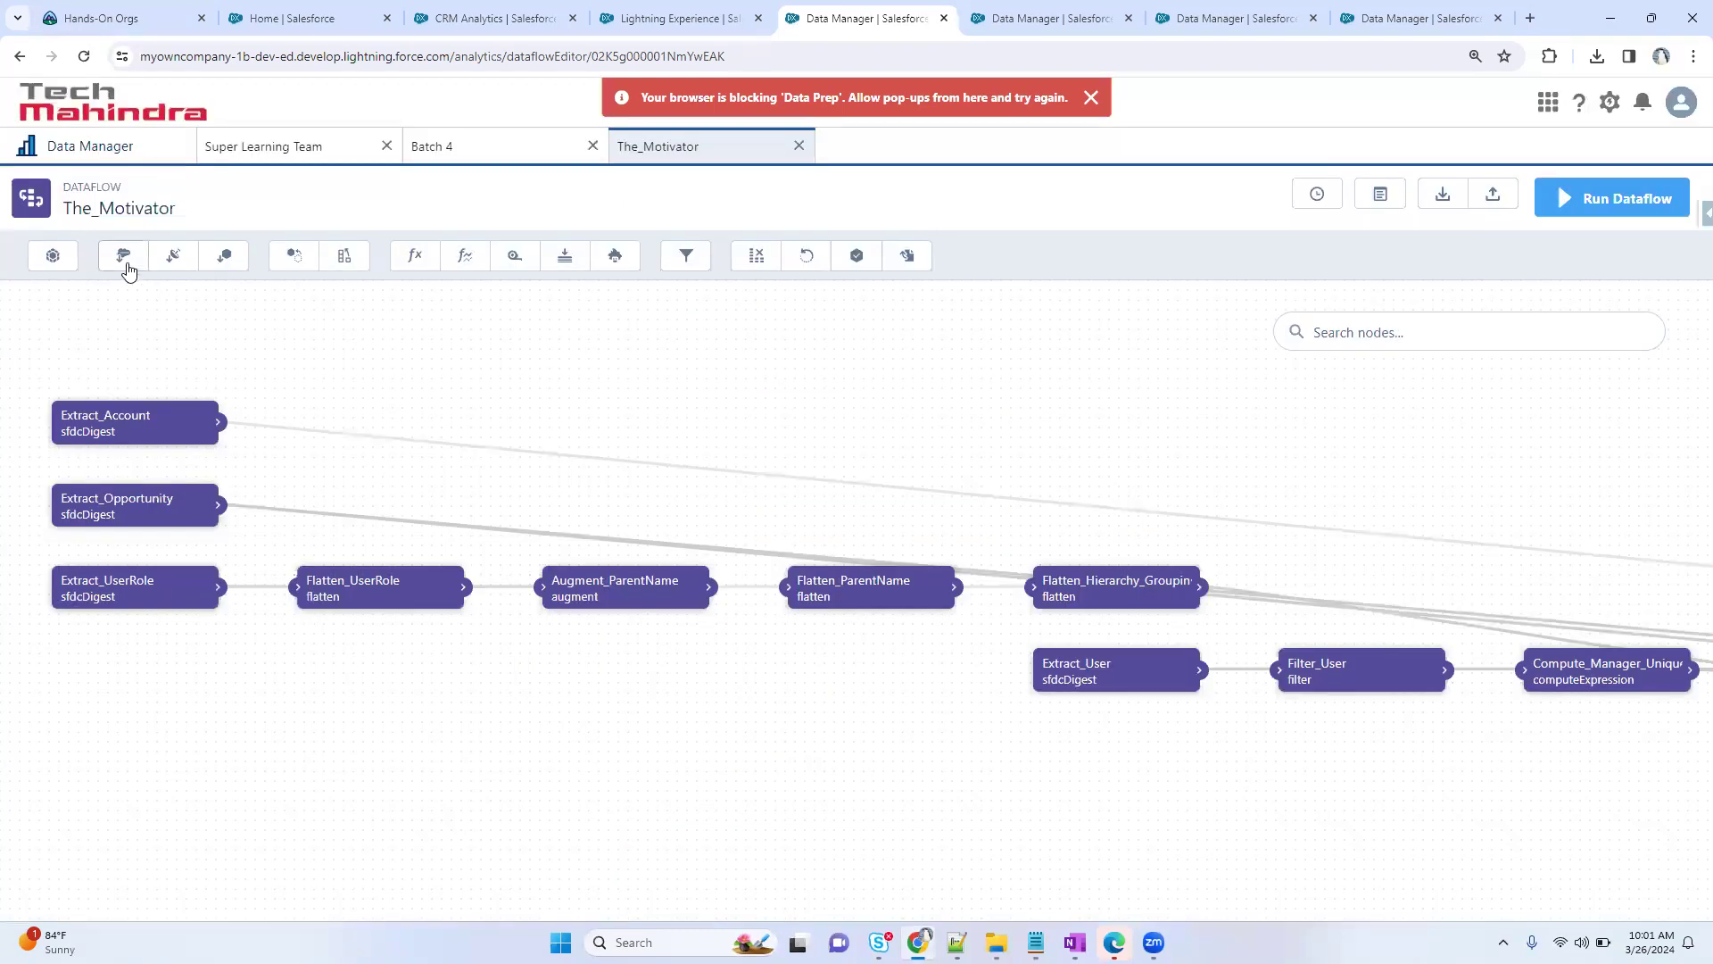
- Start a digest node on the SFDC_LOCAL connection and list its source objects
left_click(174, 259)
left_click(662, 462)
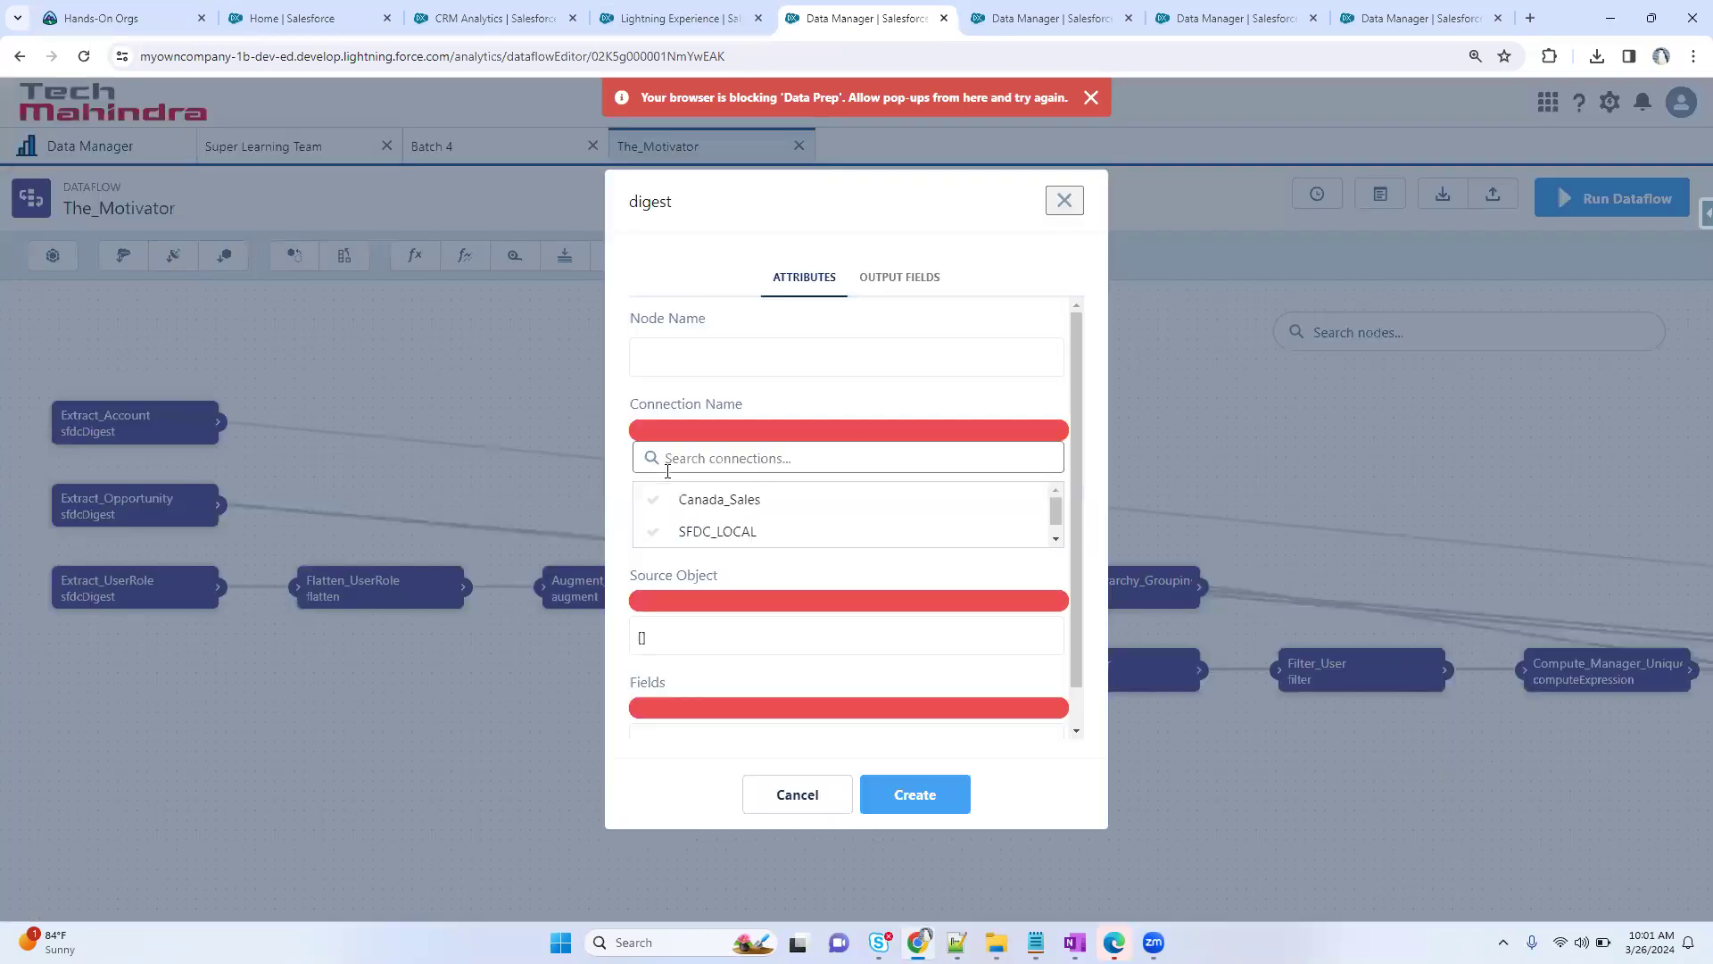
left_click(717, 531)
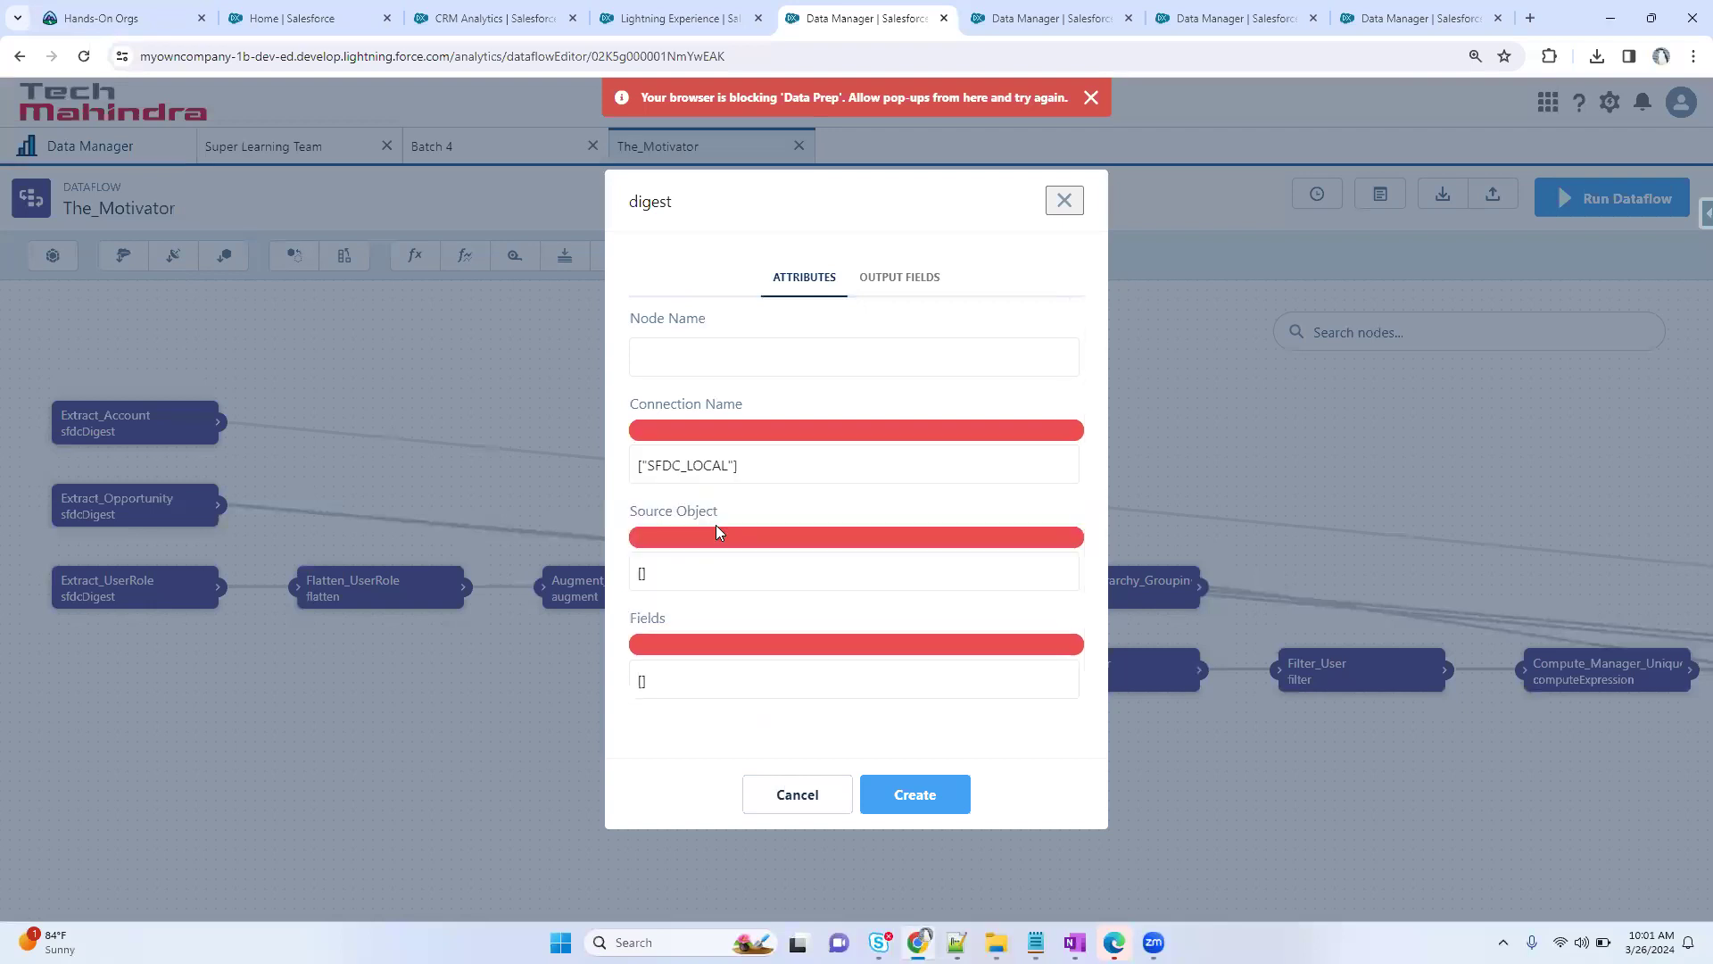
left_click(724, 576)
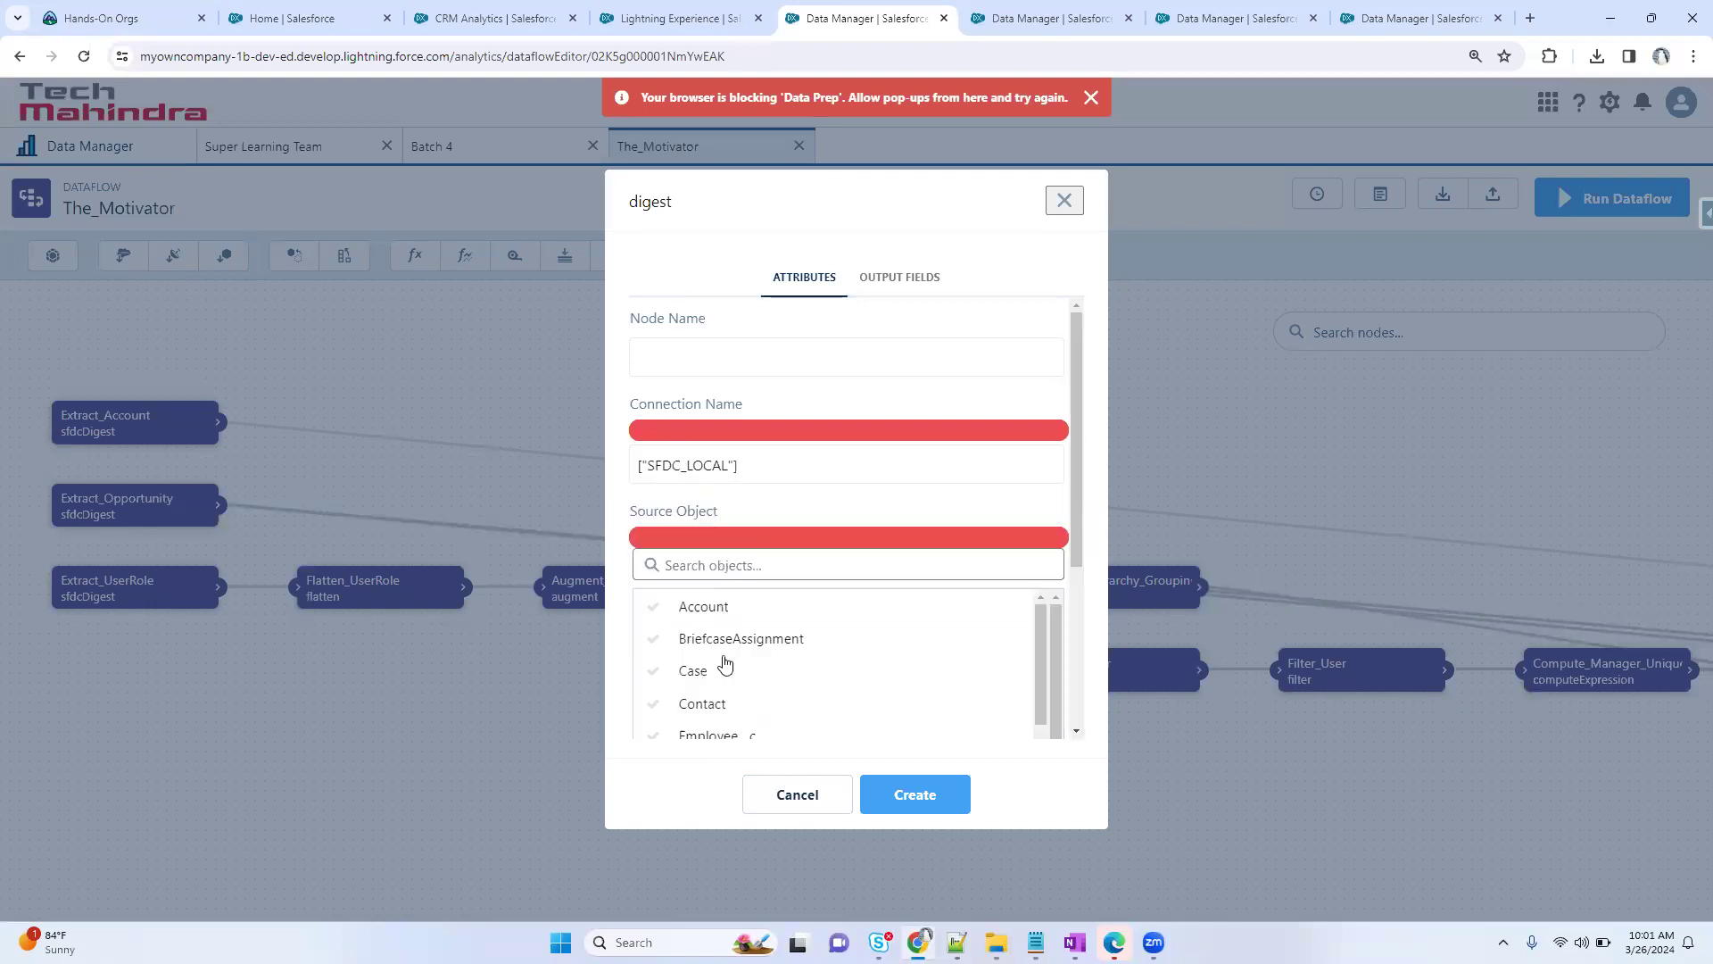
- Return to the Data Manager connections and abandon the Microsoft Azure SQL Database connection setup
left_click(523, 8)
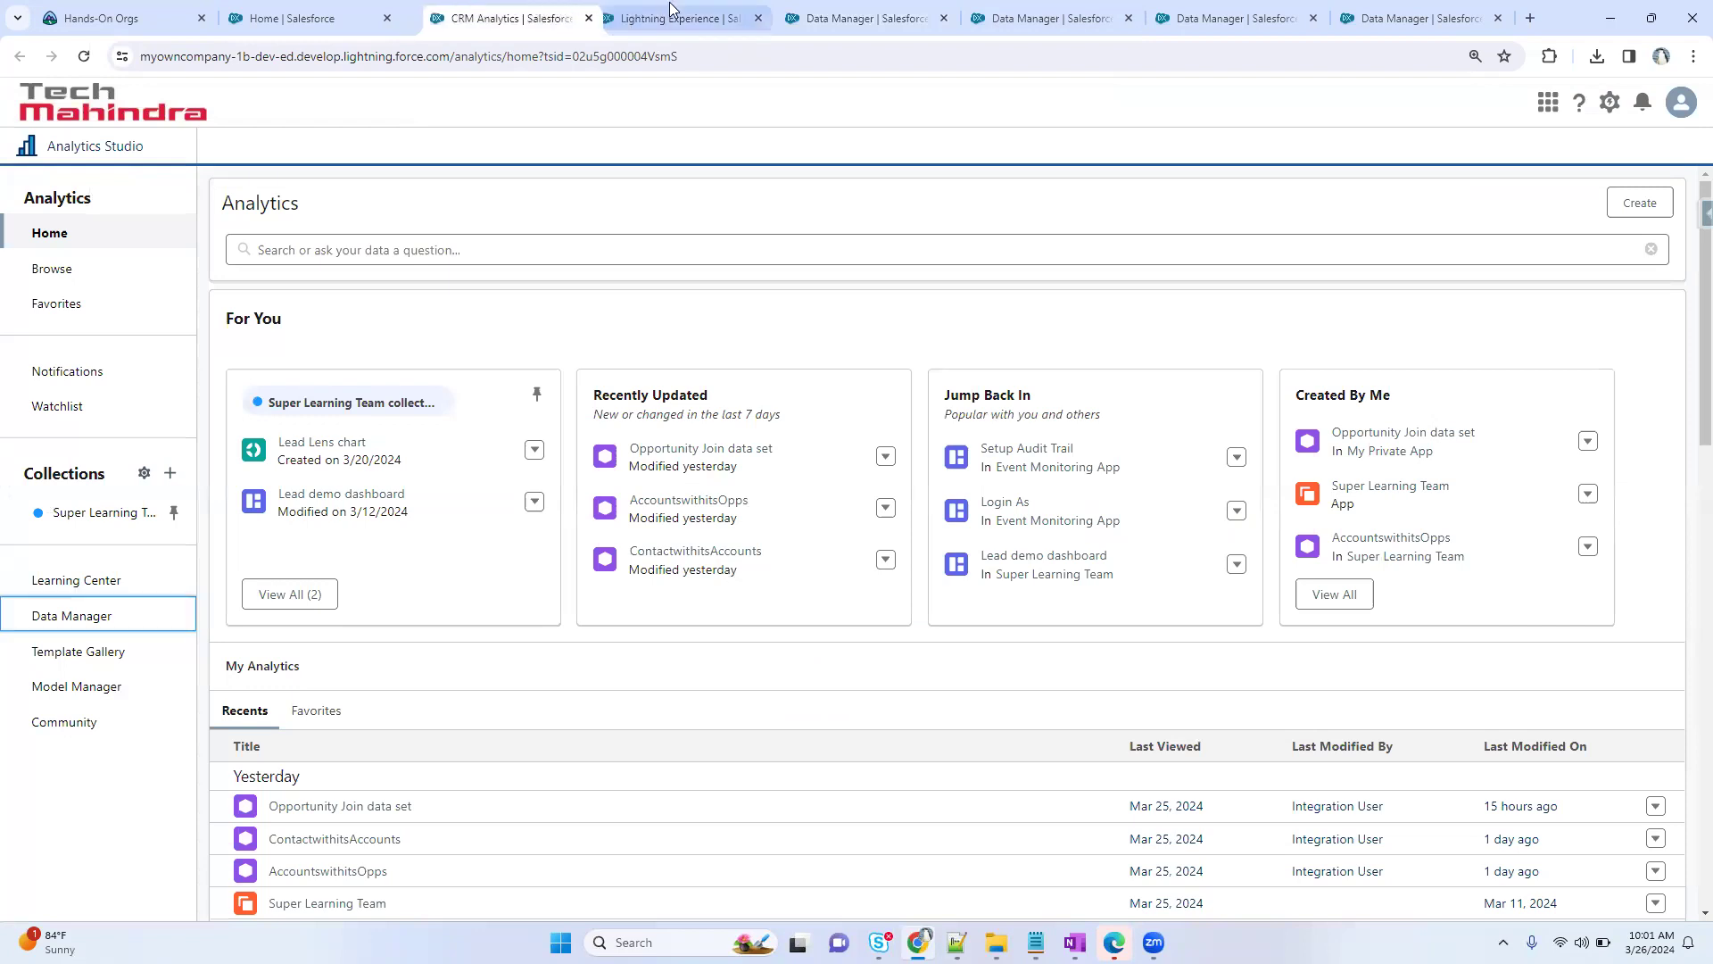
left_click(625, 16)
left_click(1455, 807)
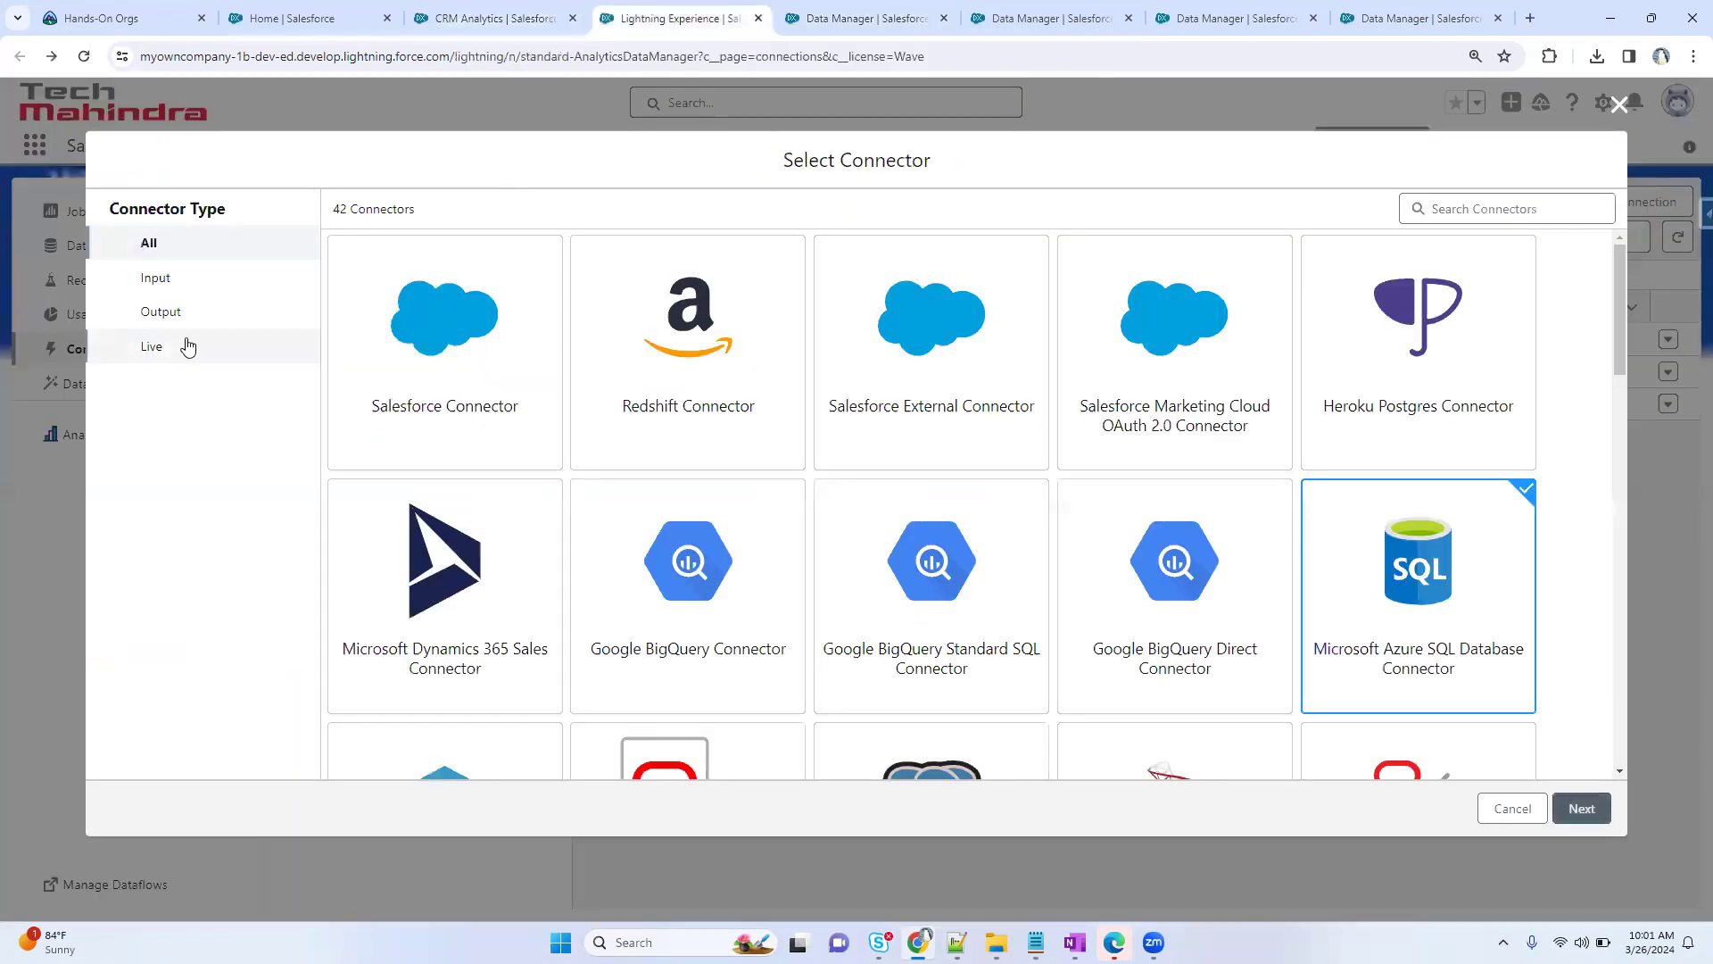
left_click(1546, 807)
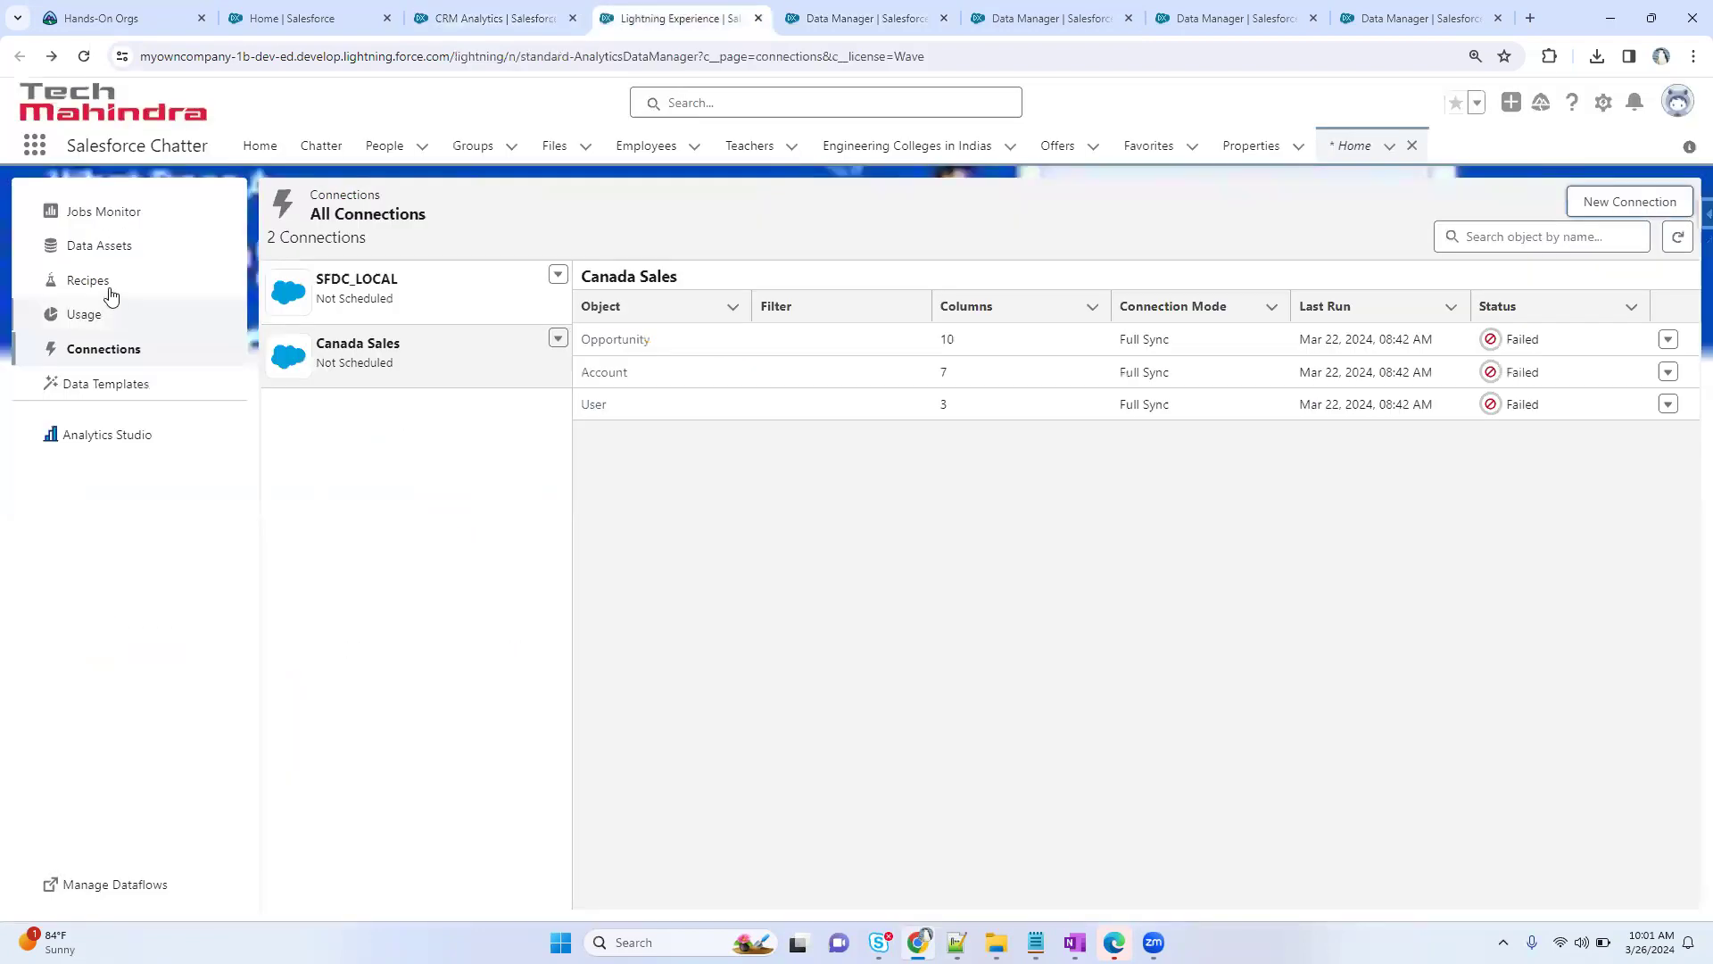
- Review the SFDC_LOCAL connection's objects and browse the connectors offered for a new connection
left_click(390, 303)
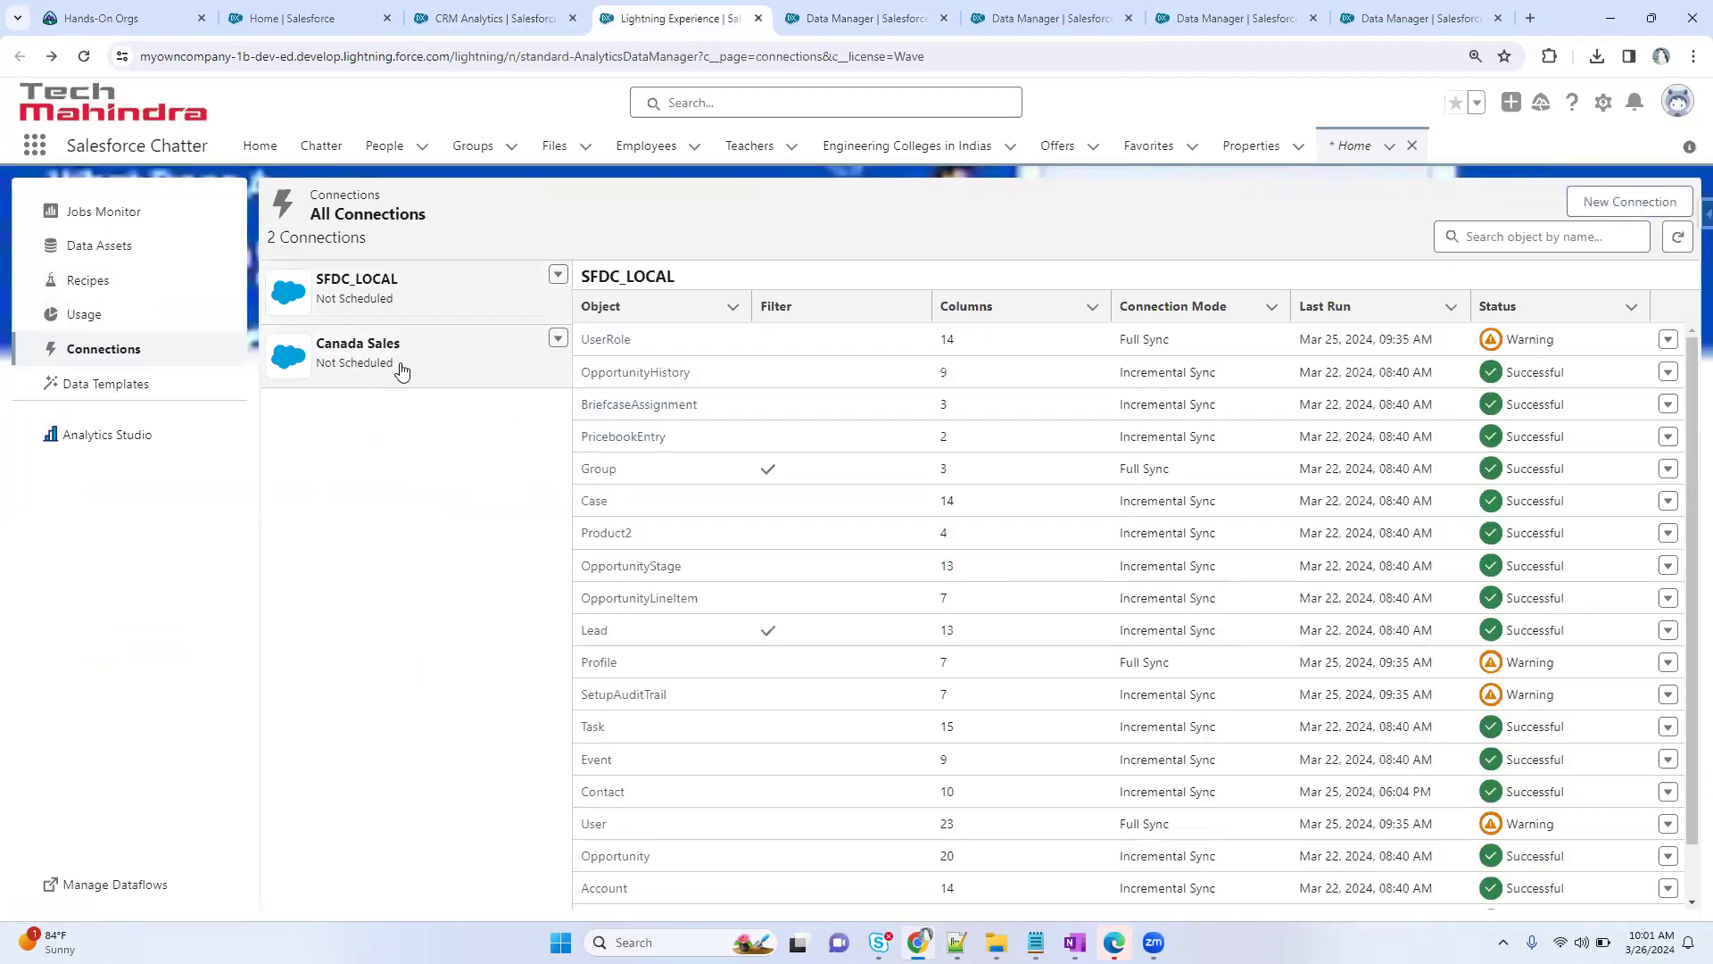
left_click(1641, 203)
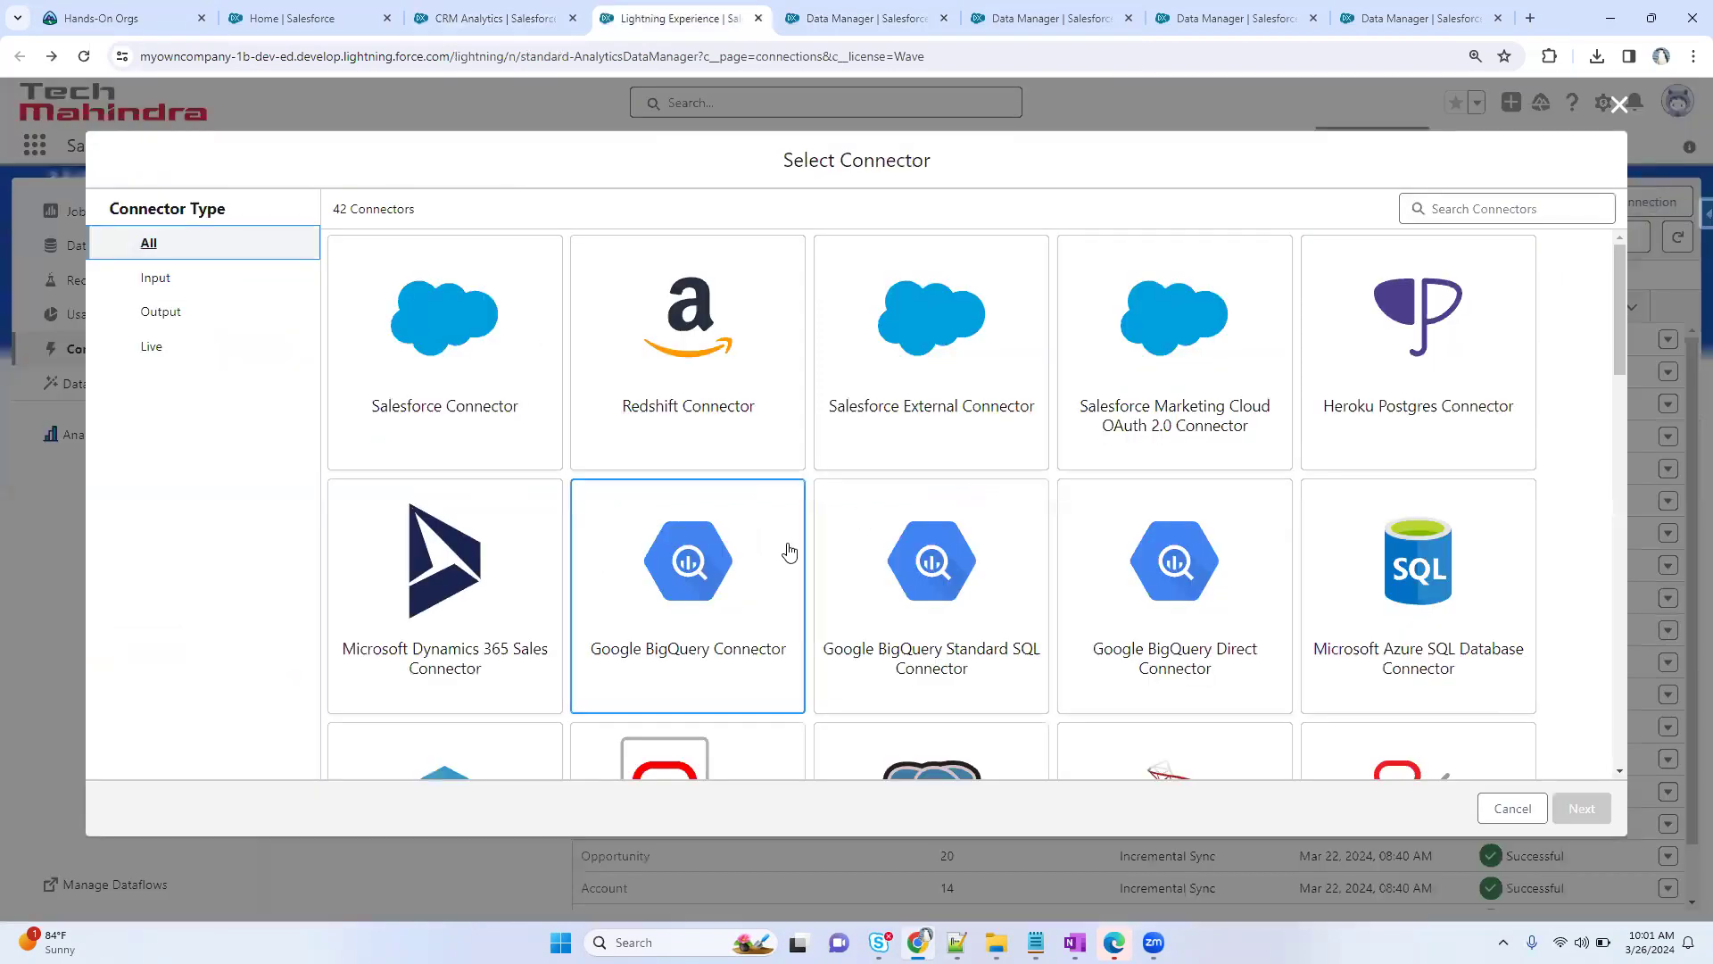
scroll(784, 546, "down", 3)
- Switch the open digest node's connection to Canada_Sales, and discard the node without creating it
left_click(866, 18)
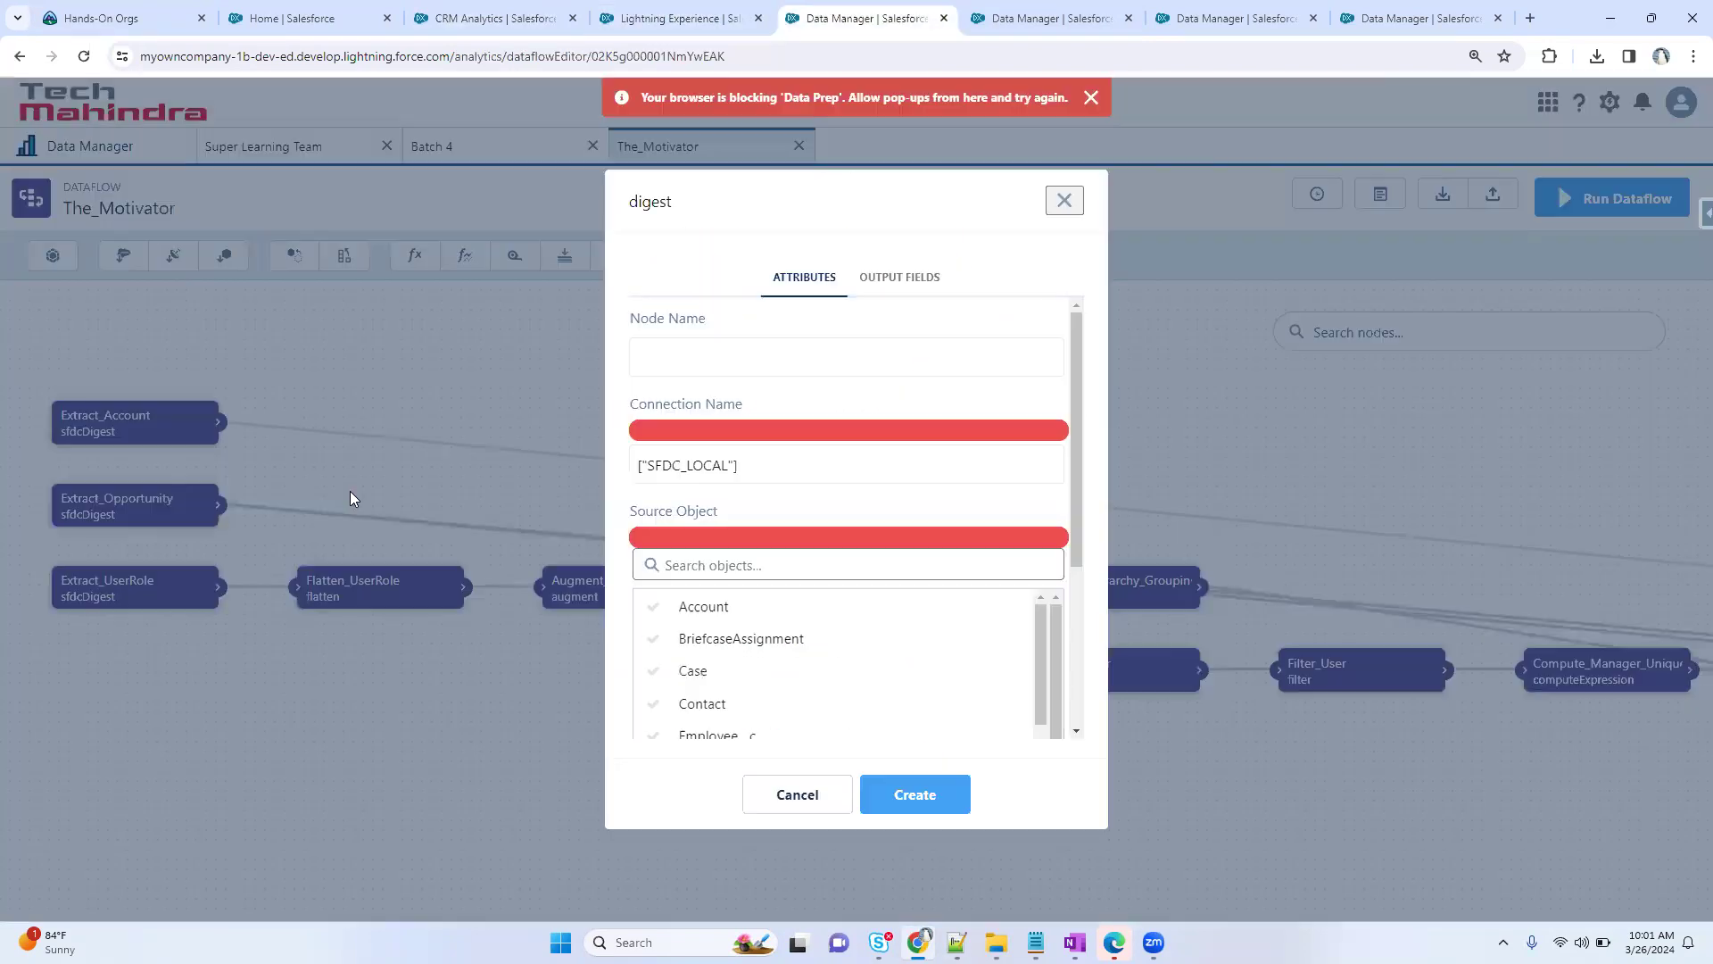
left_click(699, 484)
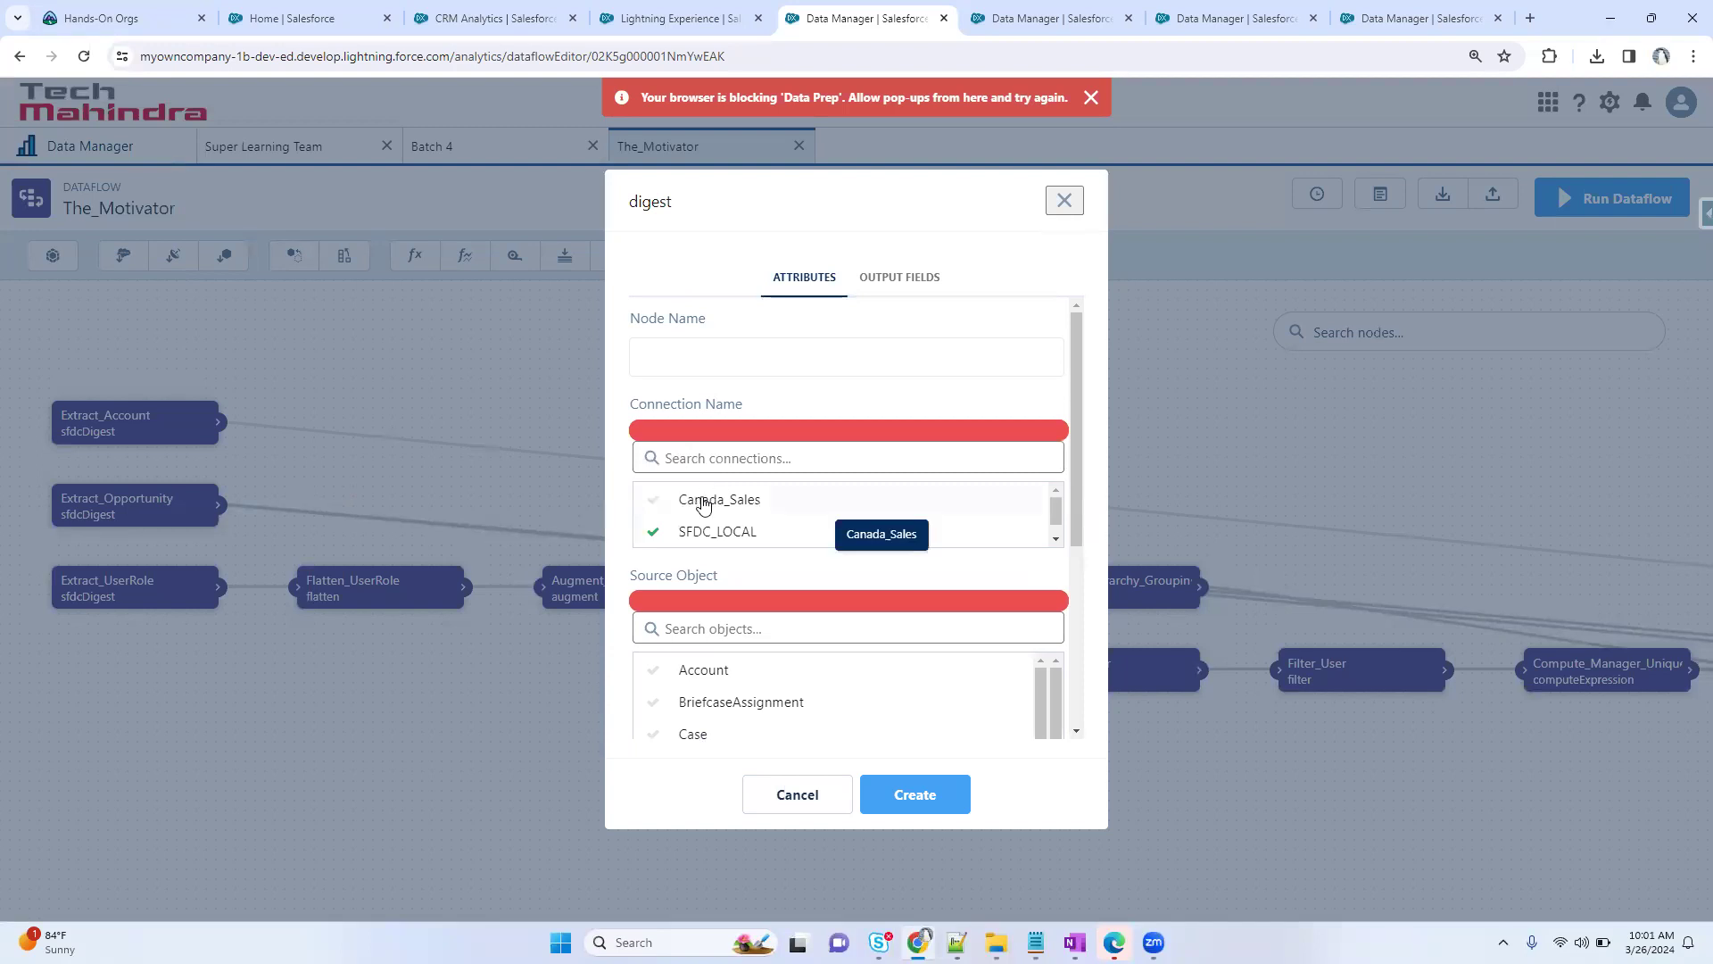
left_click(703, 502)
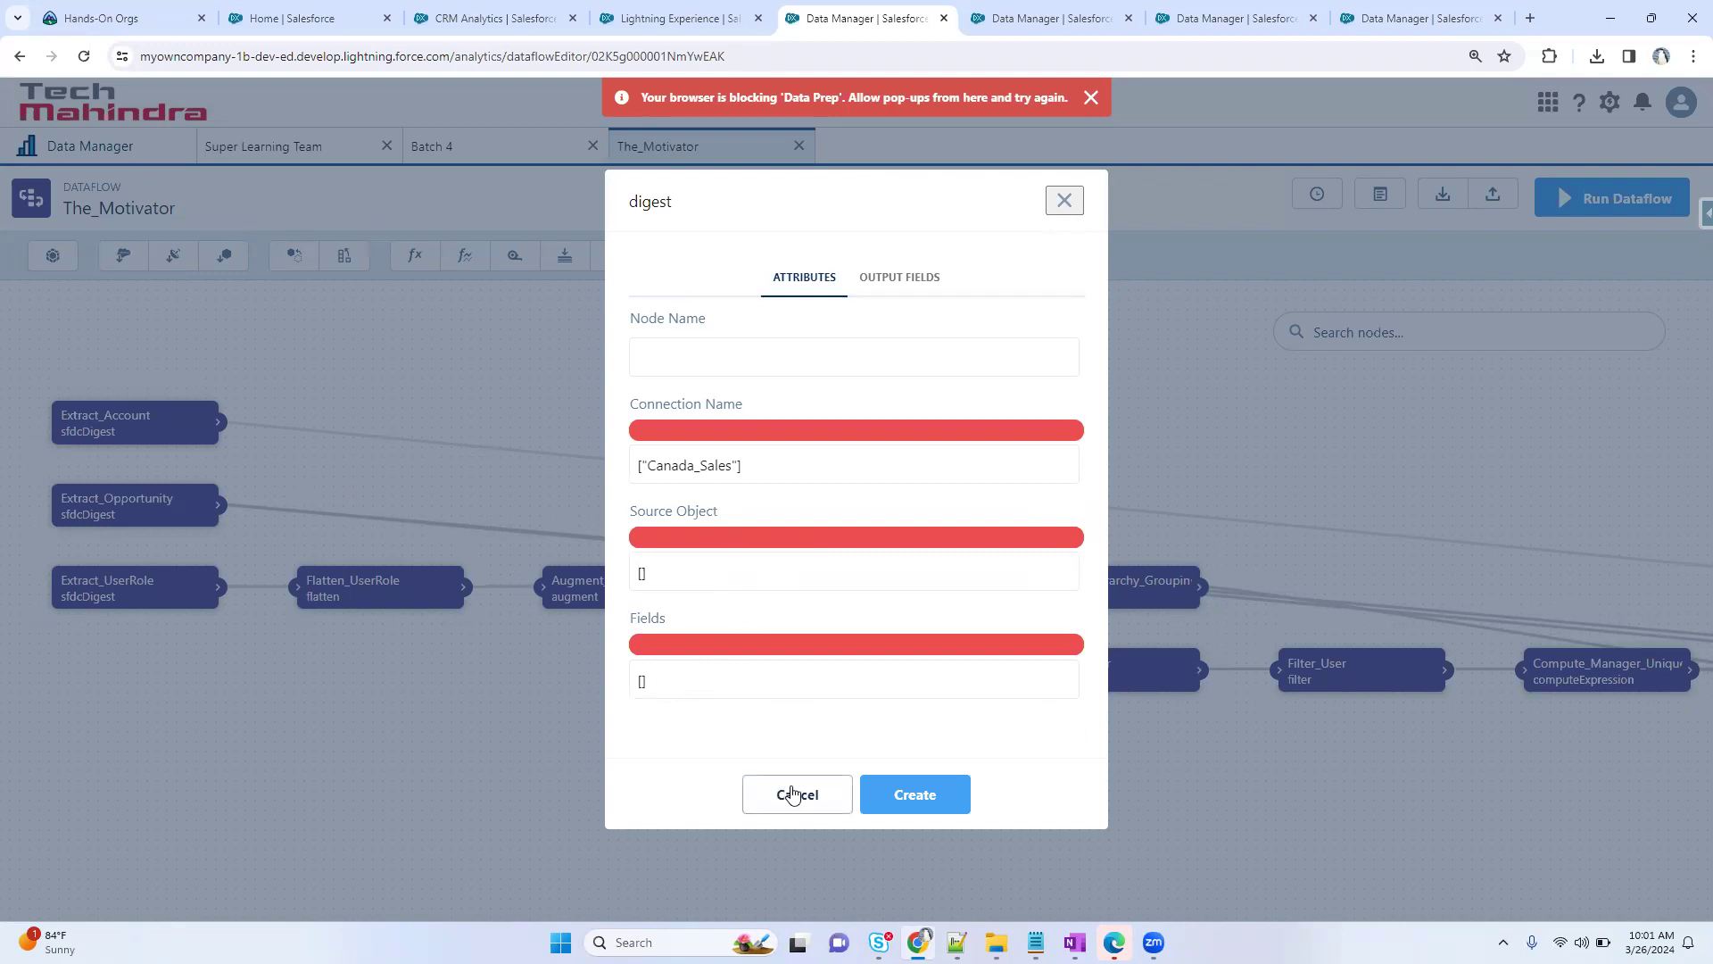
left_click(1064, 202)
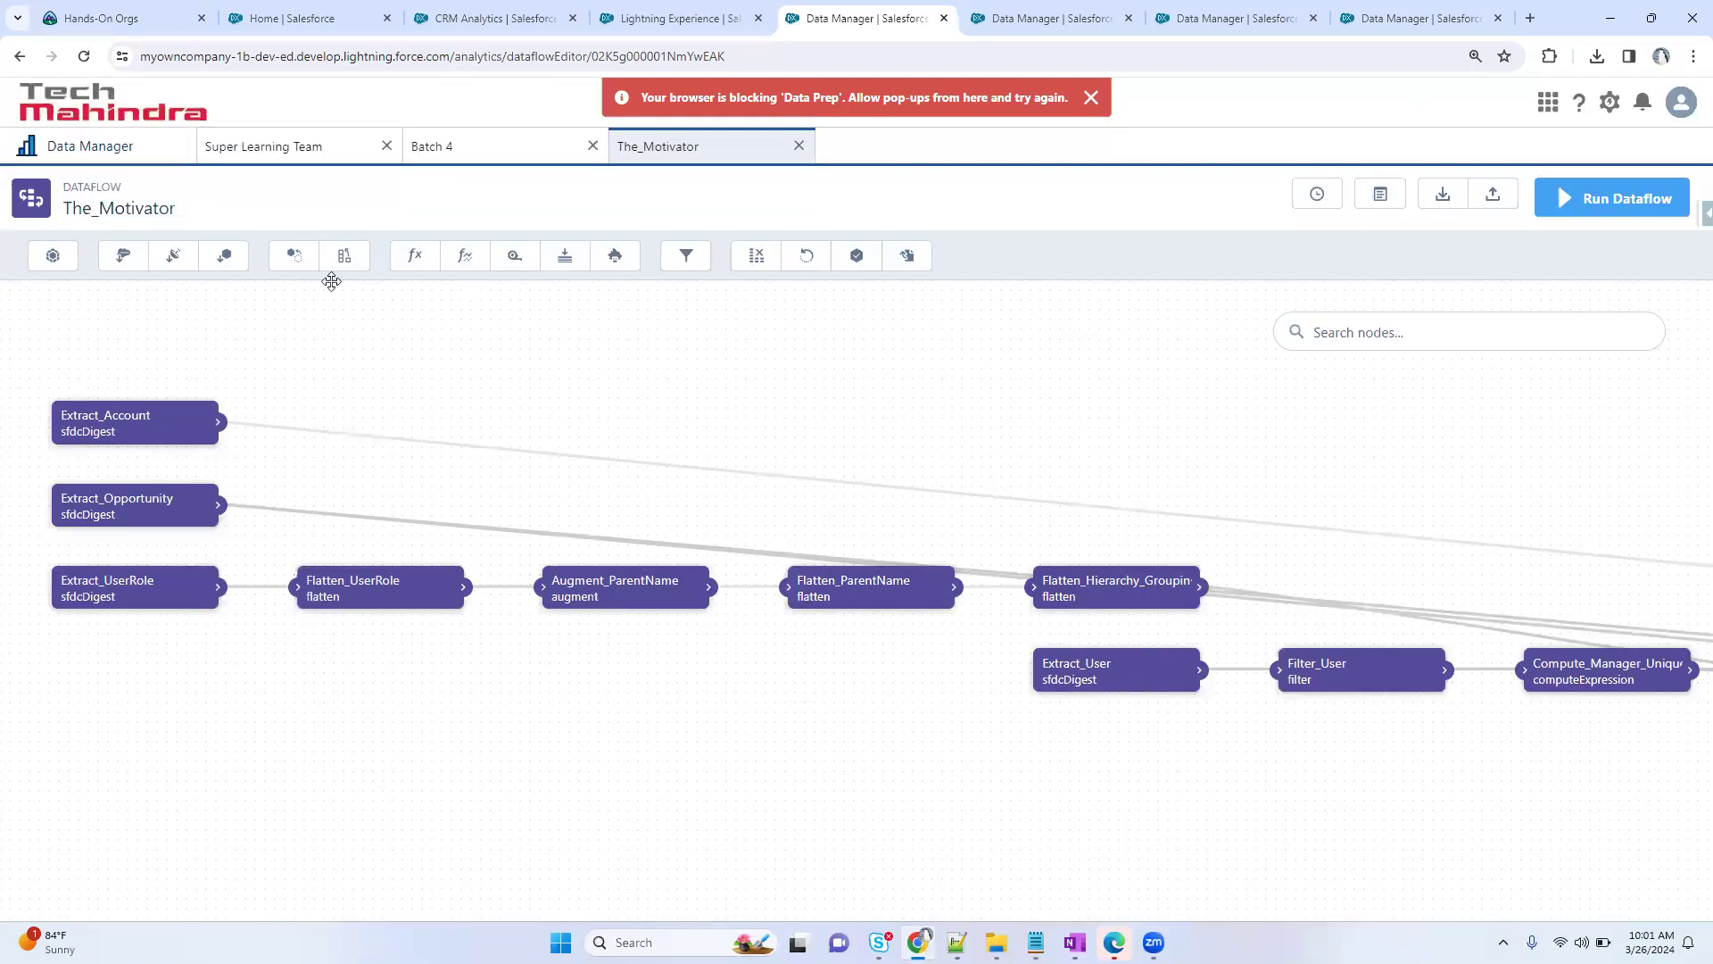
- Review the source object, fields and filter settings of a blank sfdcDigest node, and close it
left_click(129, 266)
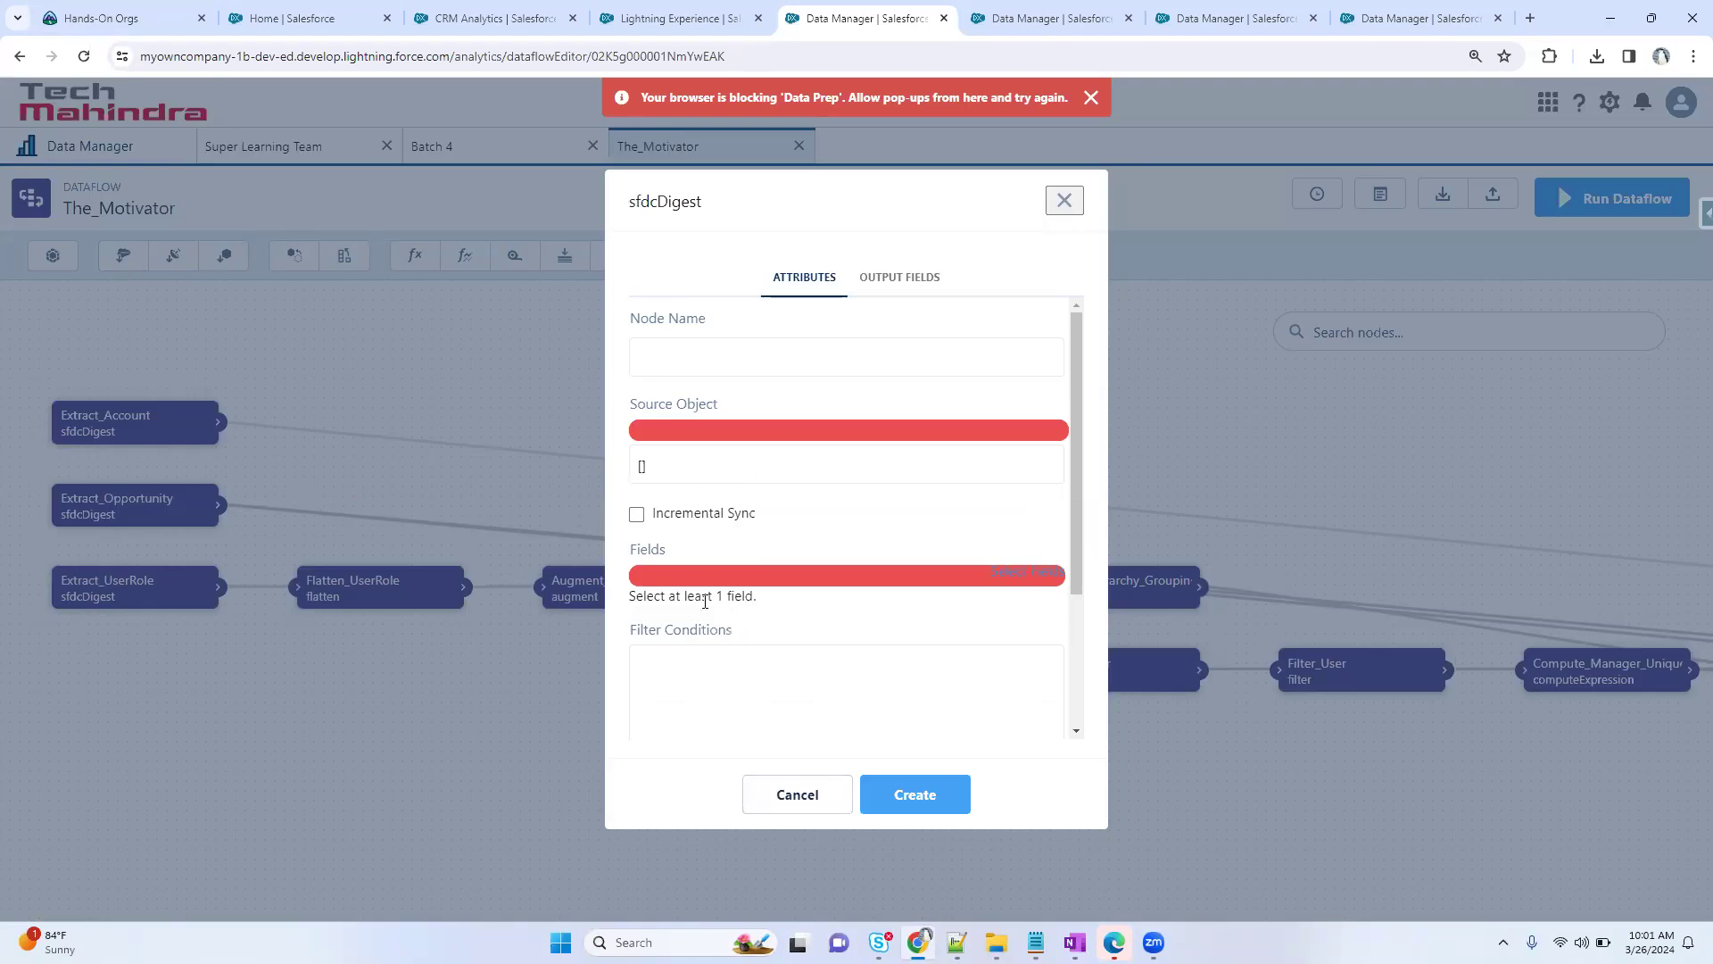
scroll(734, 684, "down", 2)
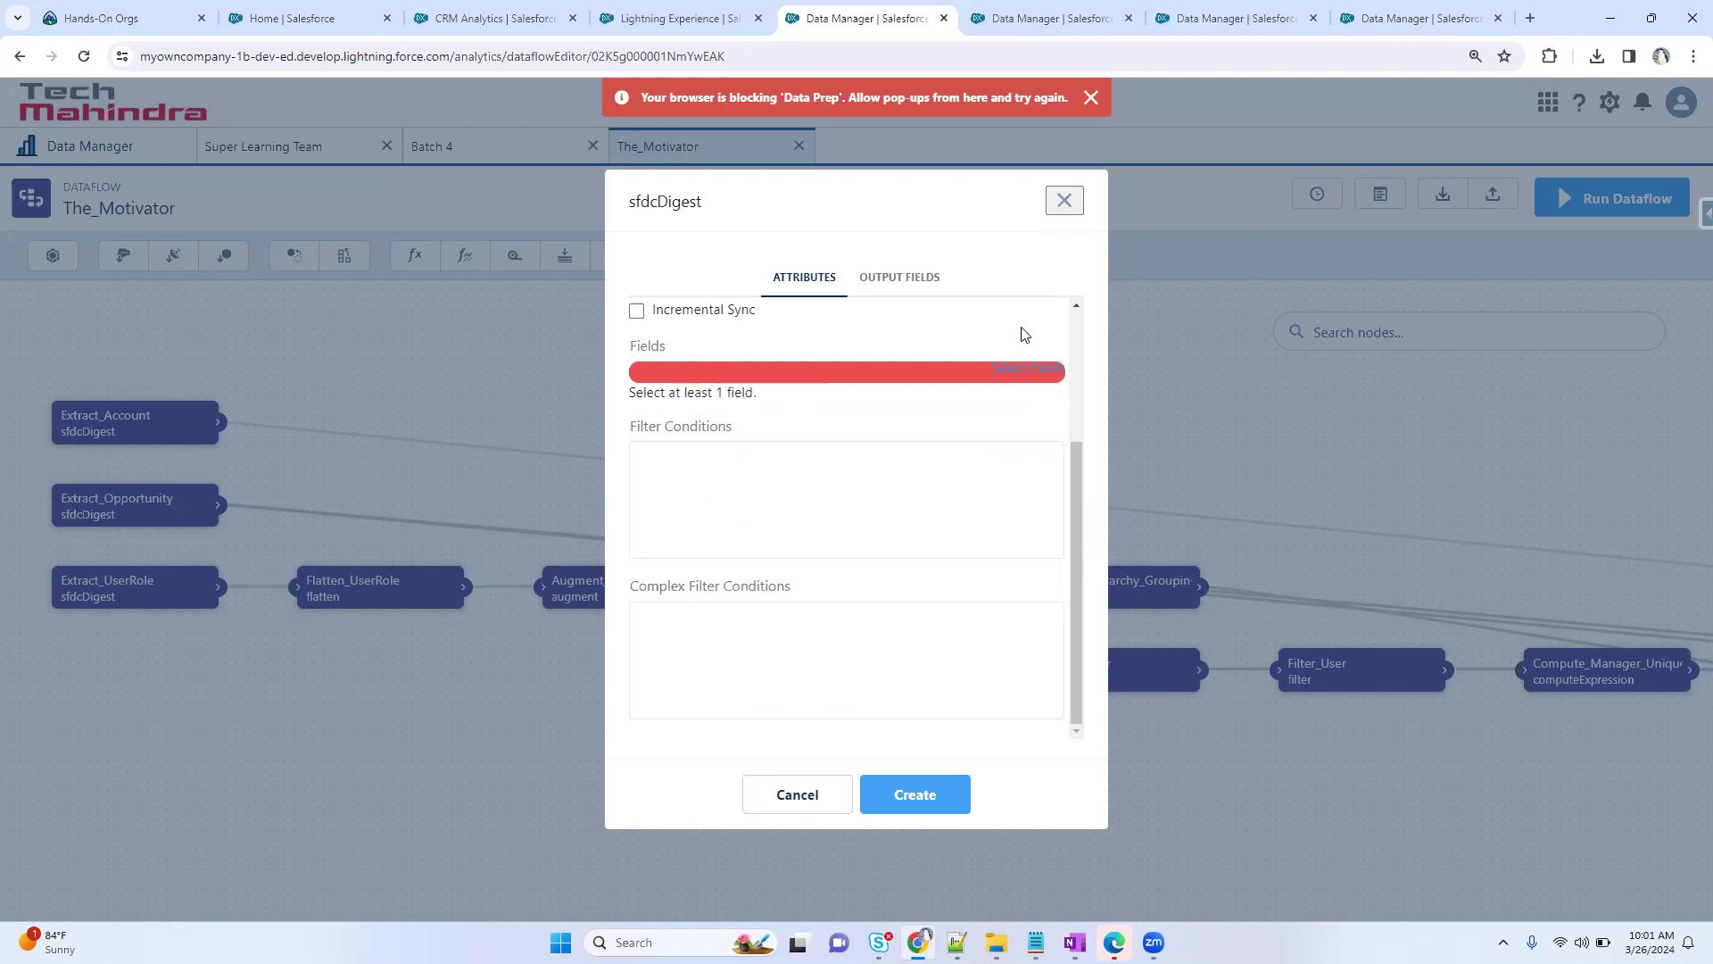
left_click(1065, 200)
- Review the input data type choices, including External Connected Objects, for adding input data to the ContactswithAccounts recipe
key("ctrl+Tab")
key("ctrl+Tab")
key("ctrl+Tab")
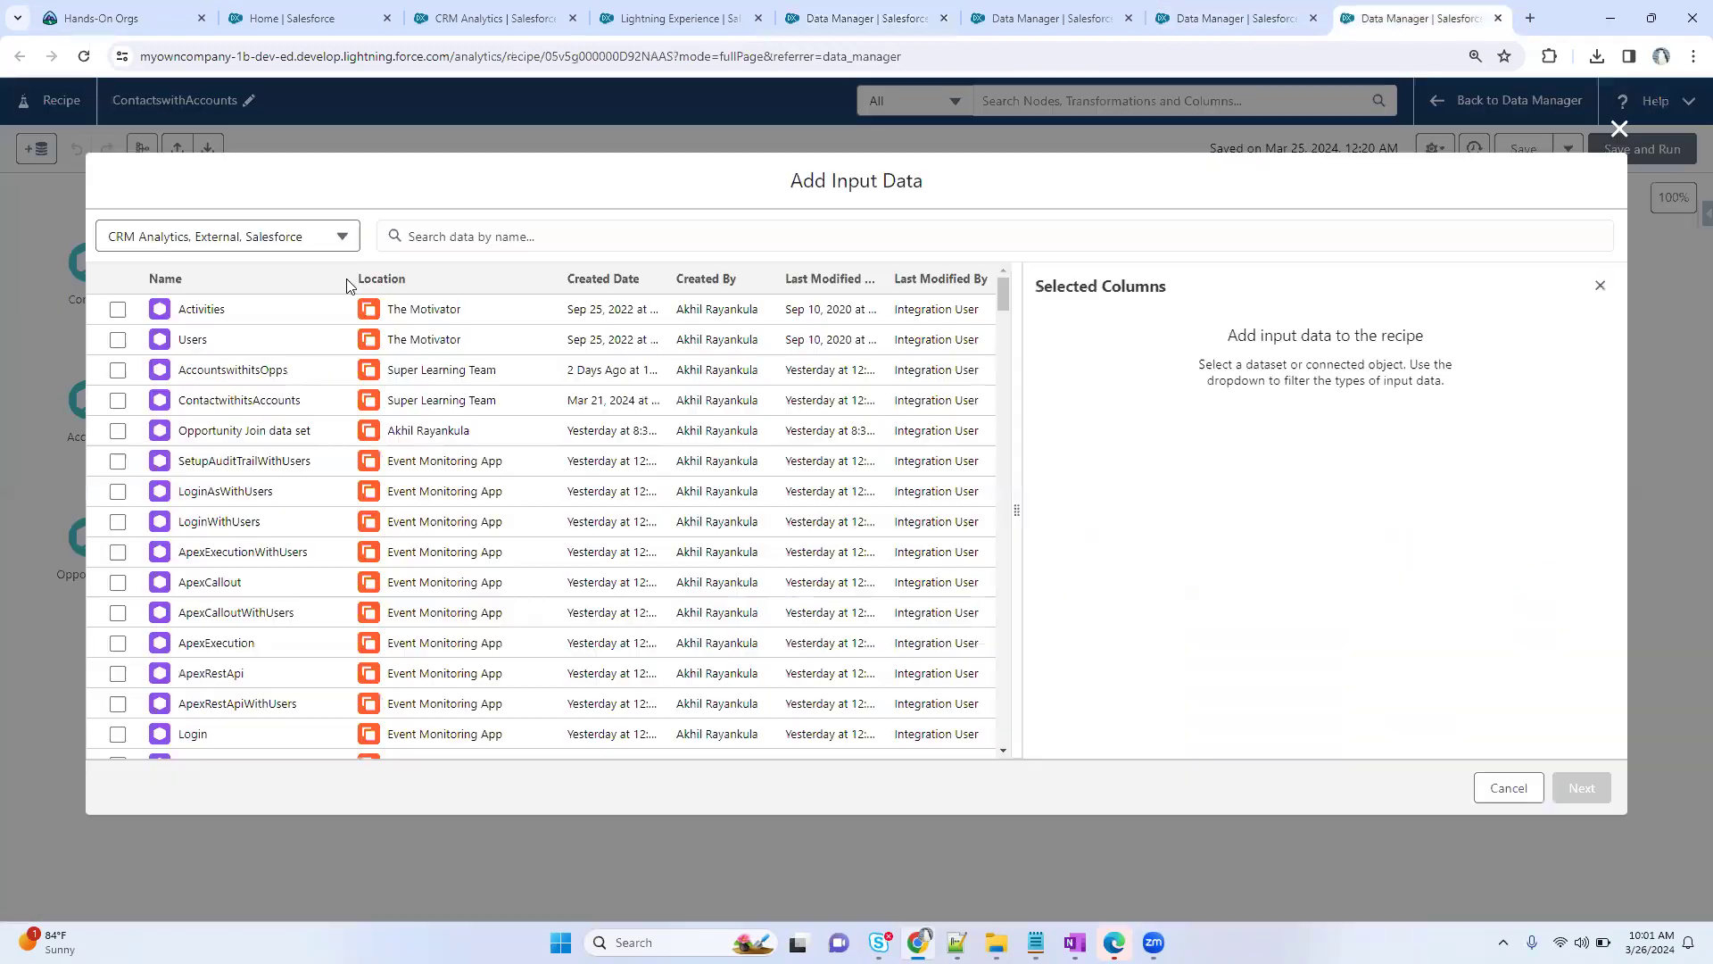
left_click(189, 236)
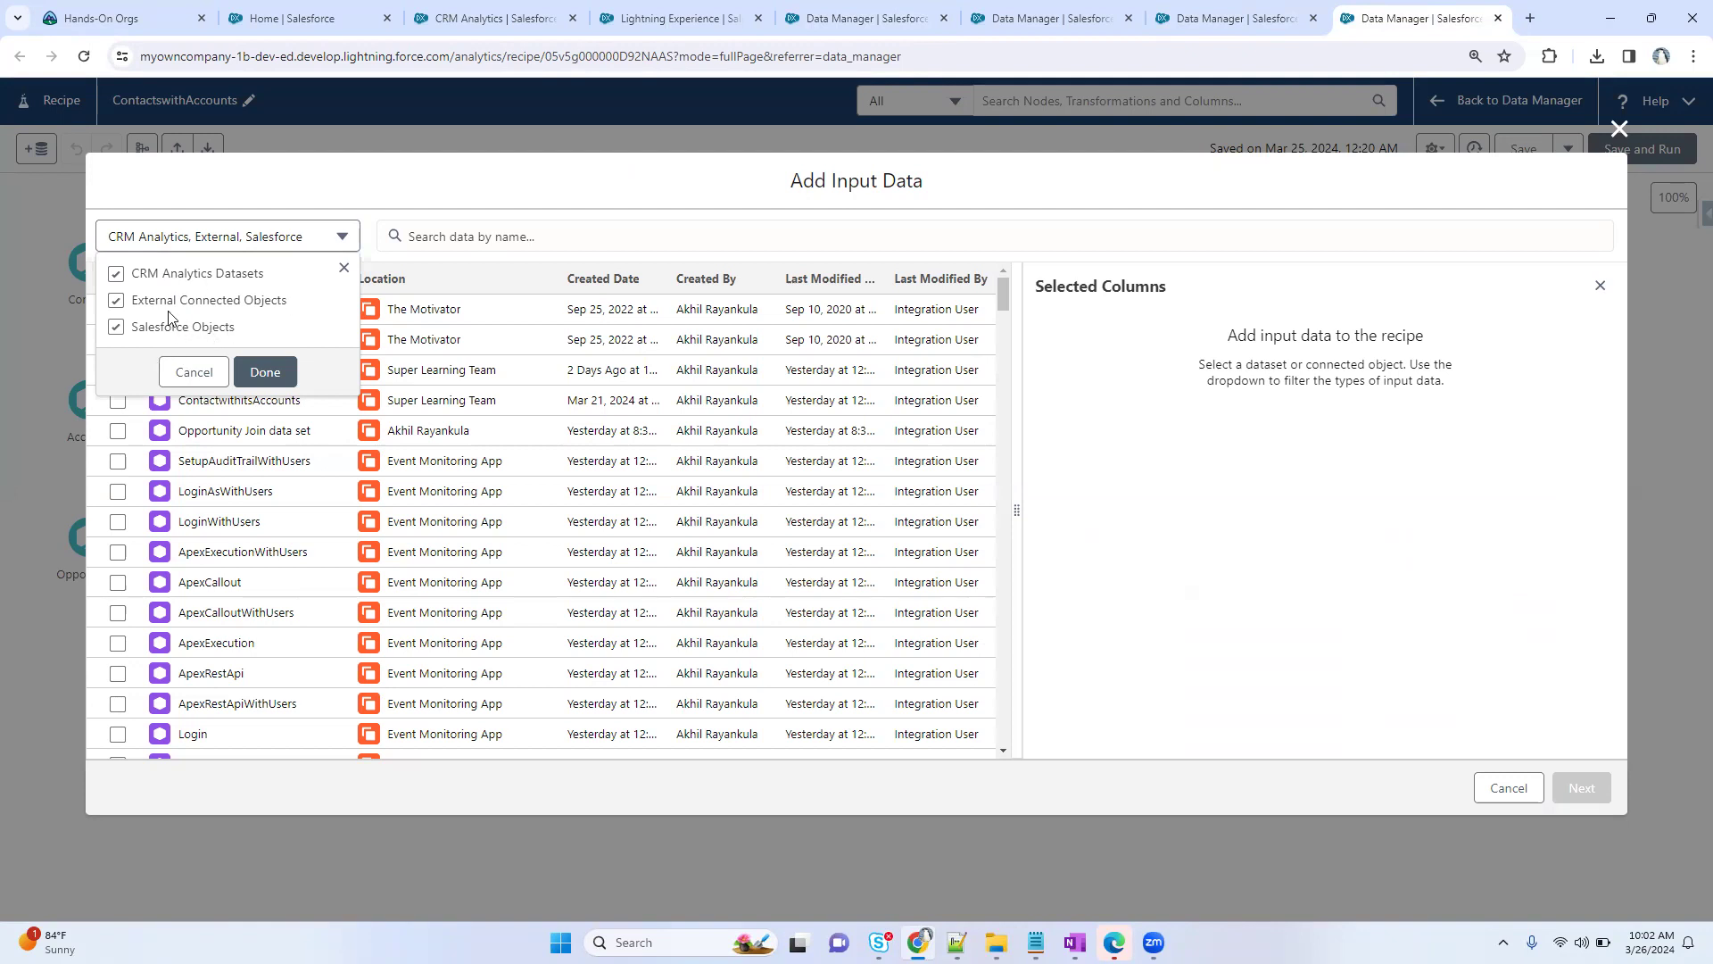
left_click_drag(160, 309, 293, 311)
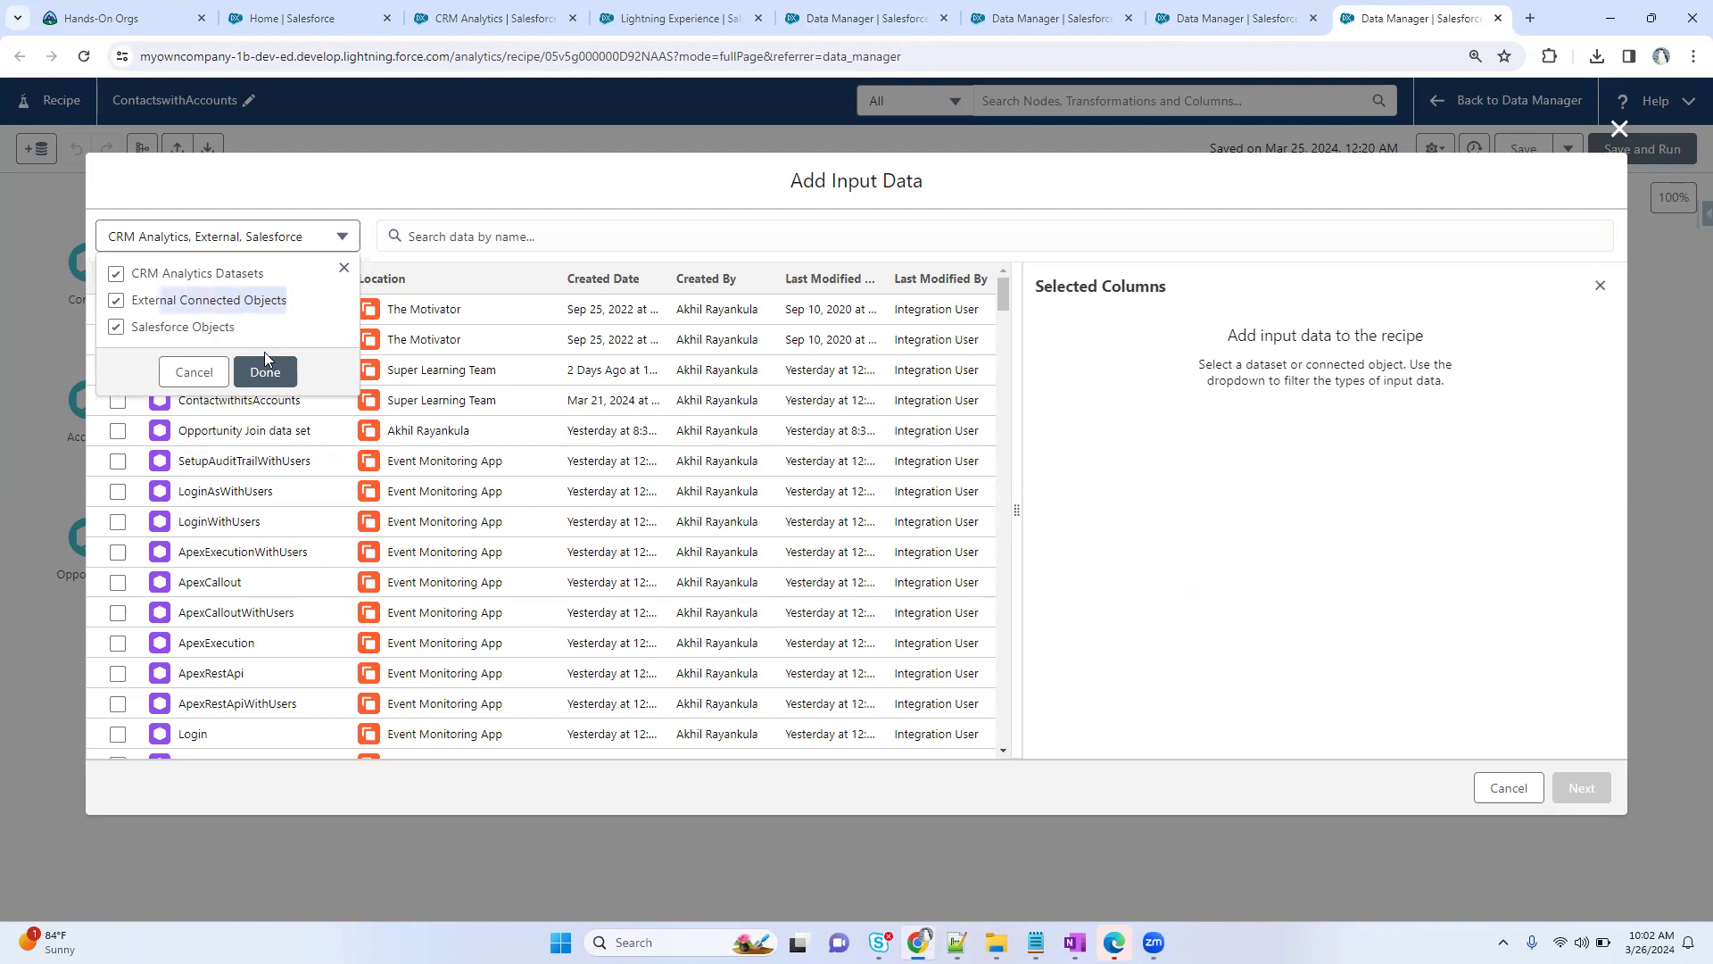
- Filter the recipe's input data to External Connected Objects only, excluding CRM Analytics Datasets and Salesforce Objects
left_click(150, 275)
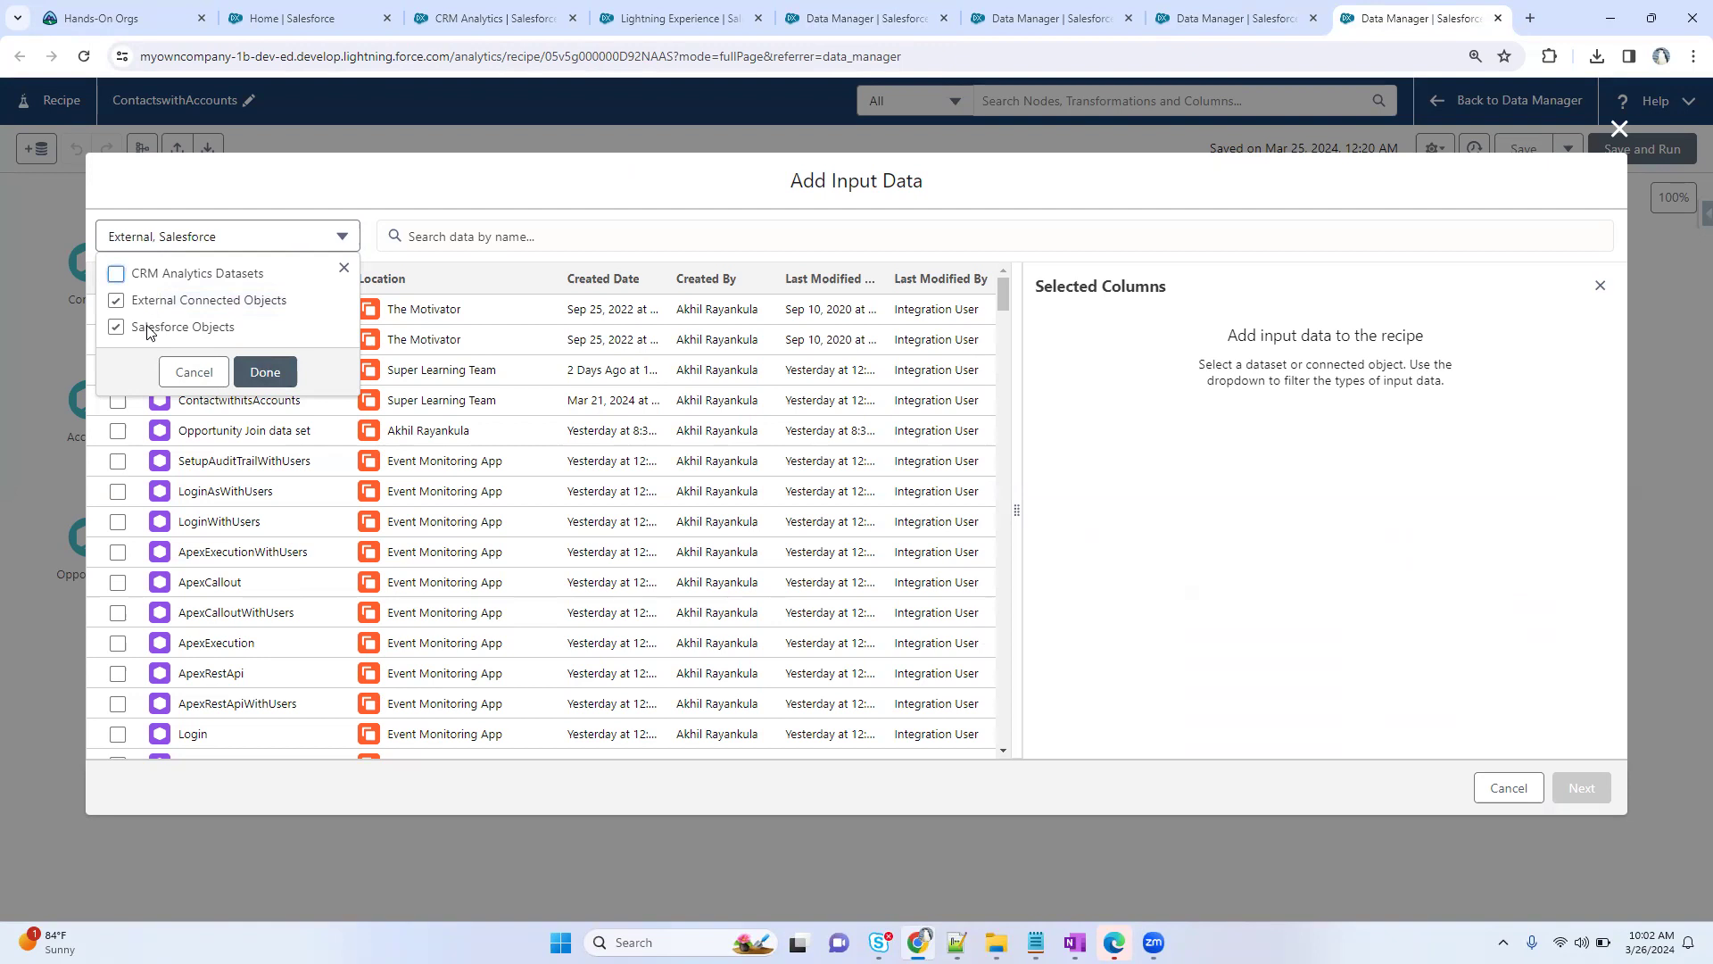
left_click(148, 330)
left_click(265, 372)
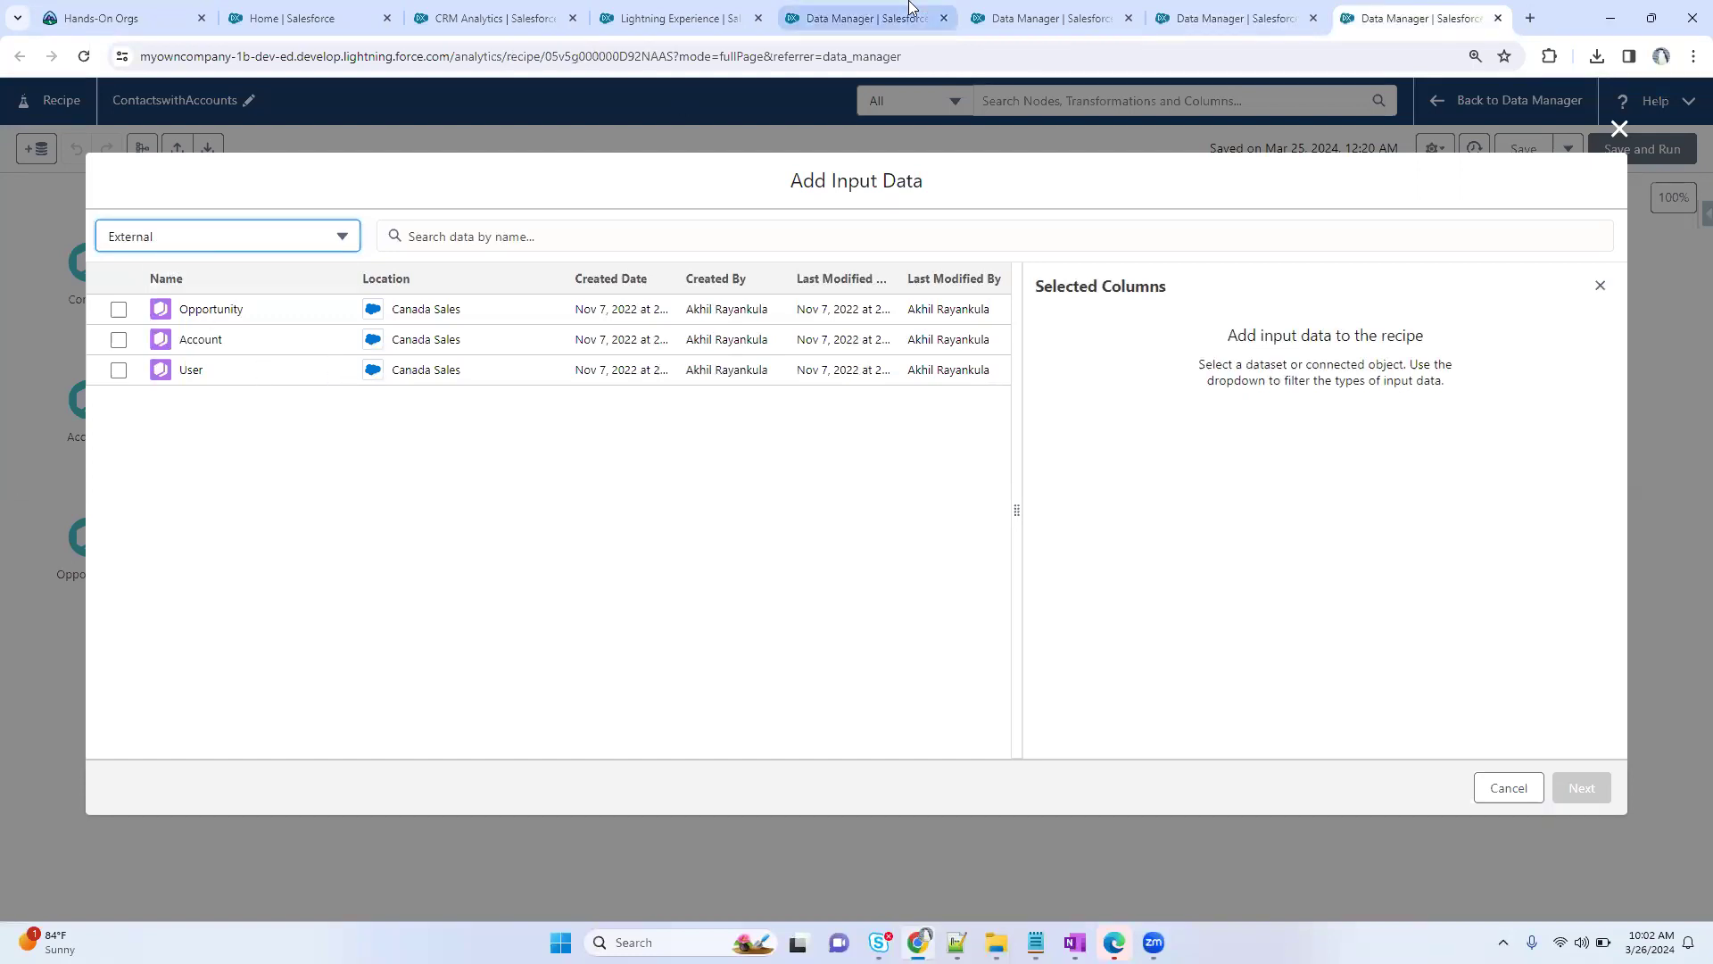
- Dismiss the connector selection and compare the SFDC_LOCAL connection with Object Manager in Setup, returning to the recipe's external input data
left_click(678, 18)
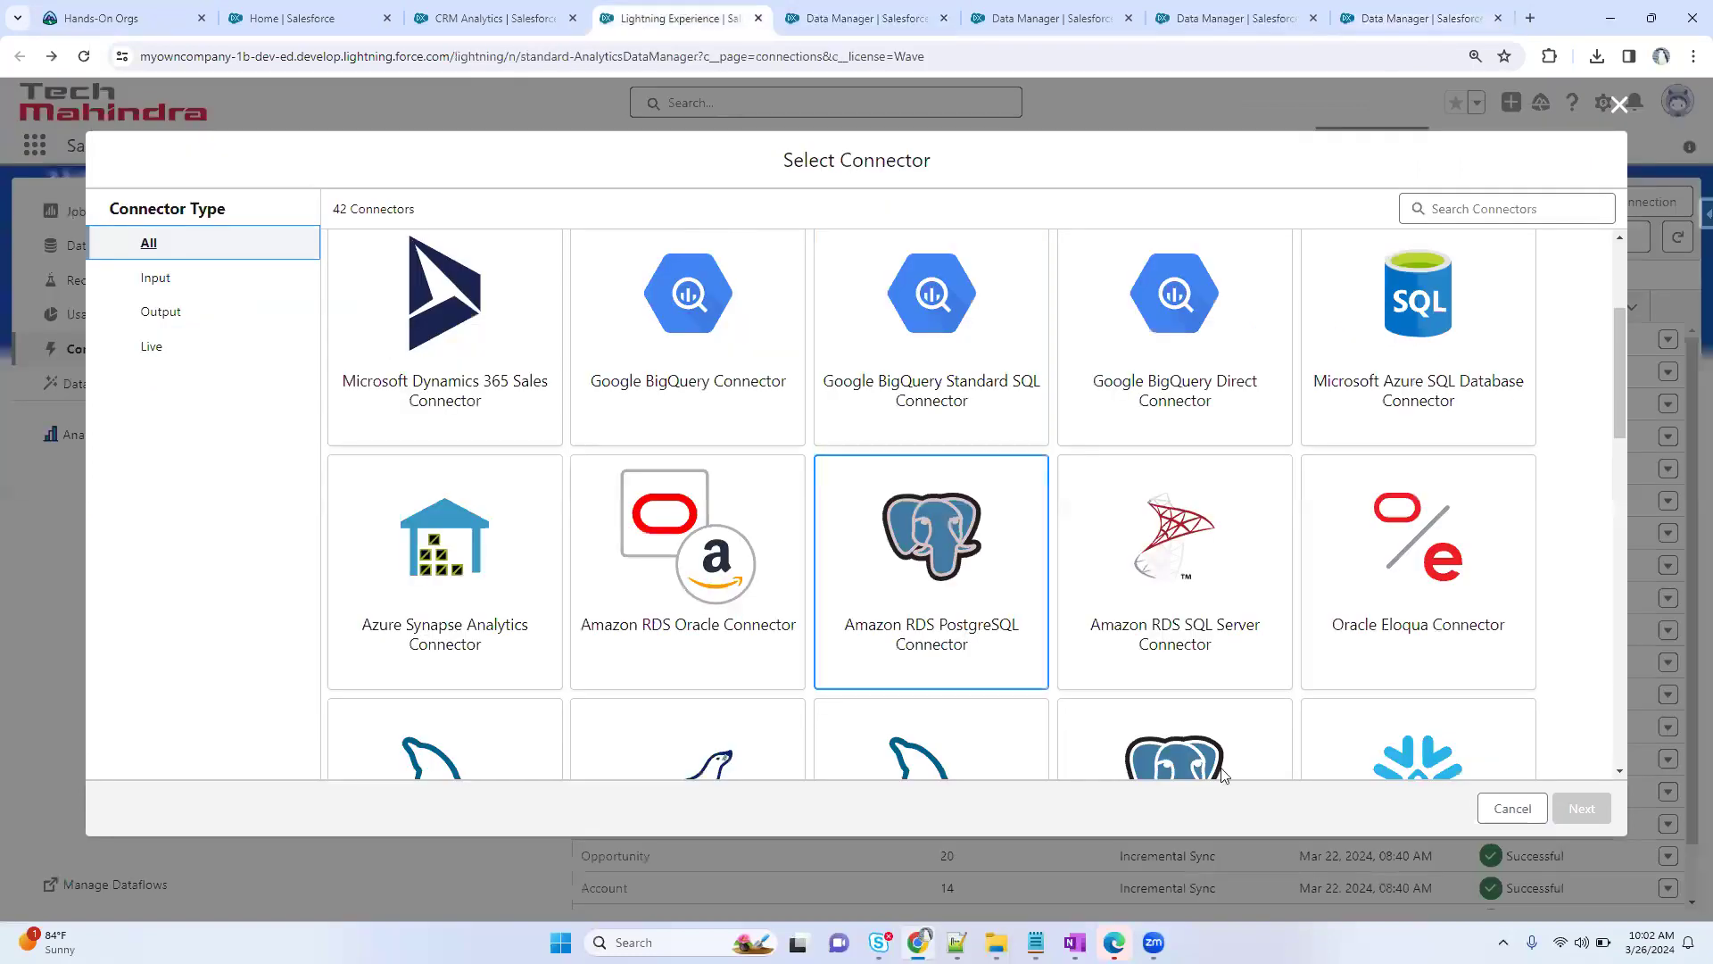
left_click(1492, 821)
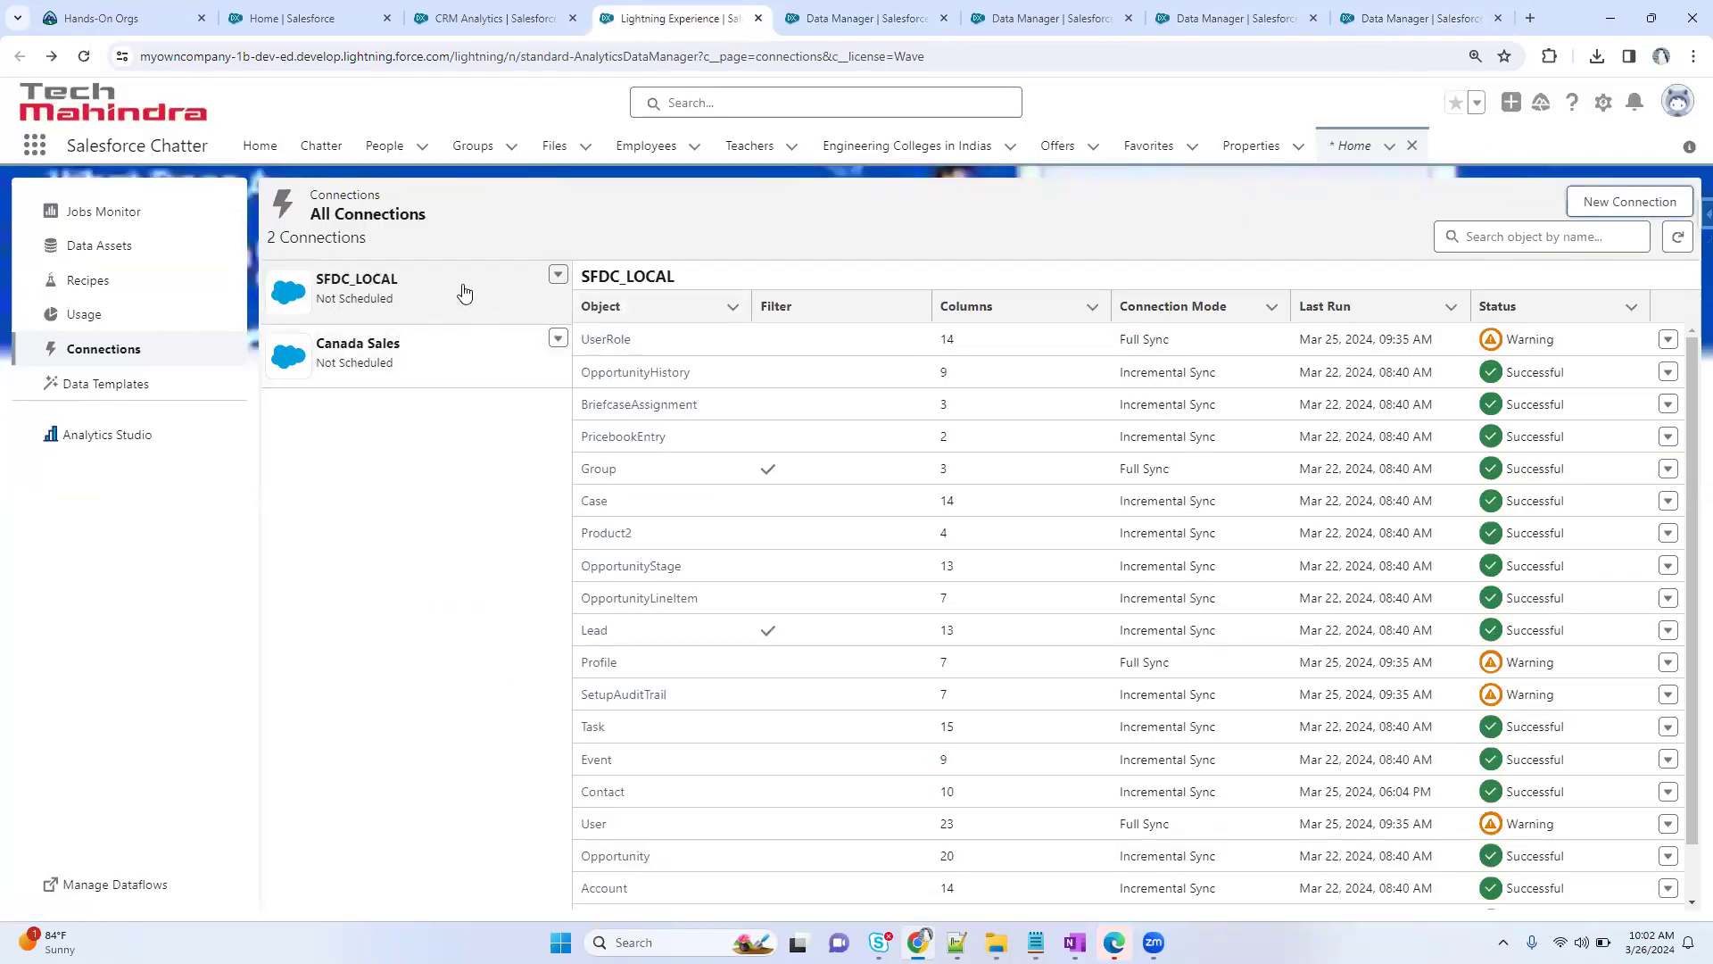
left_click(311, 20)
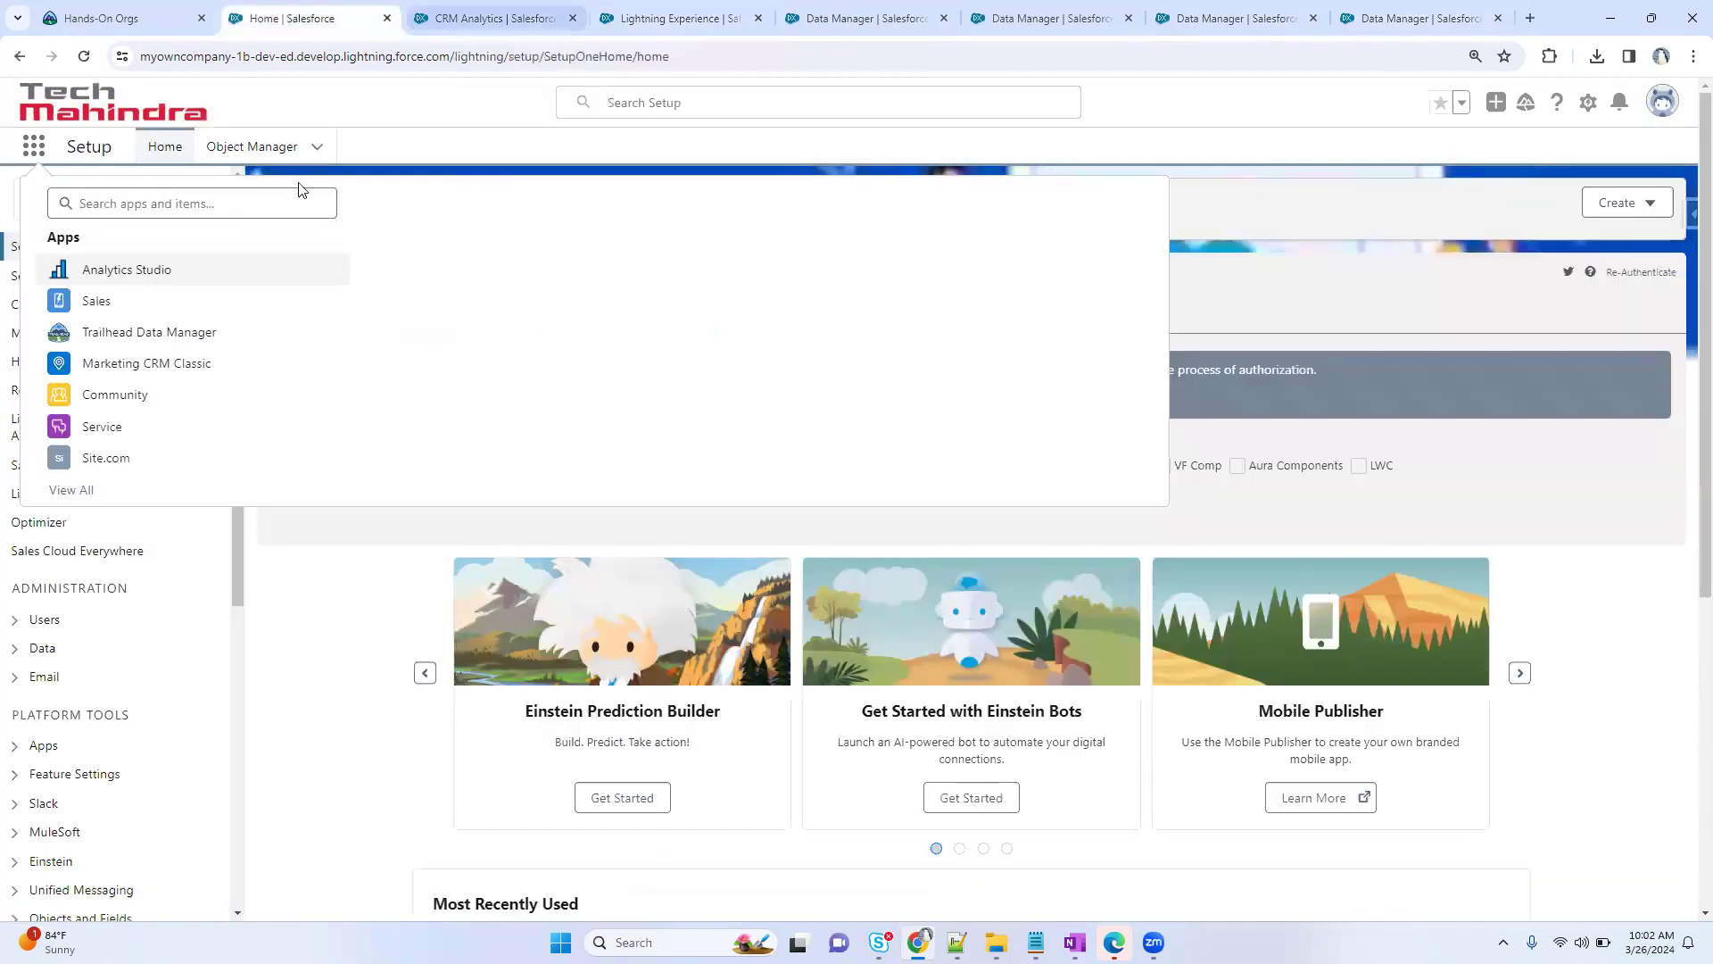
left_click(252, 146)
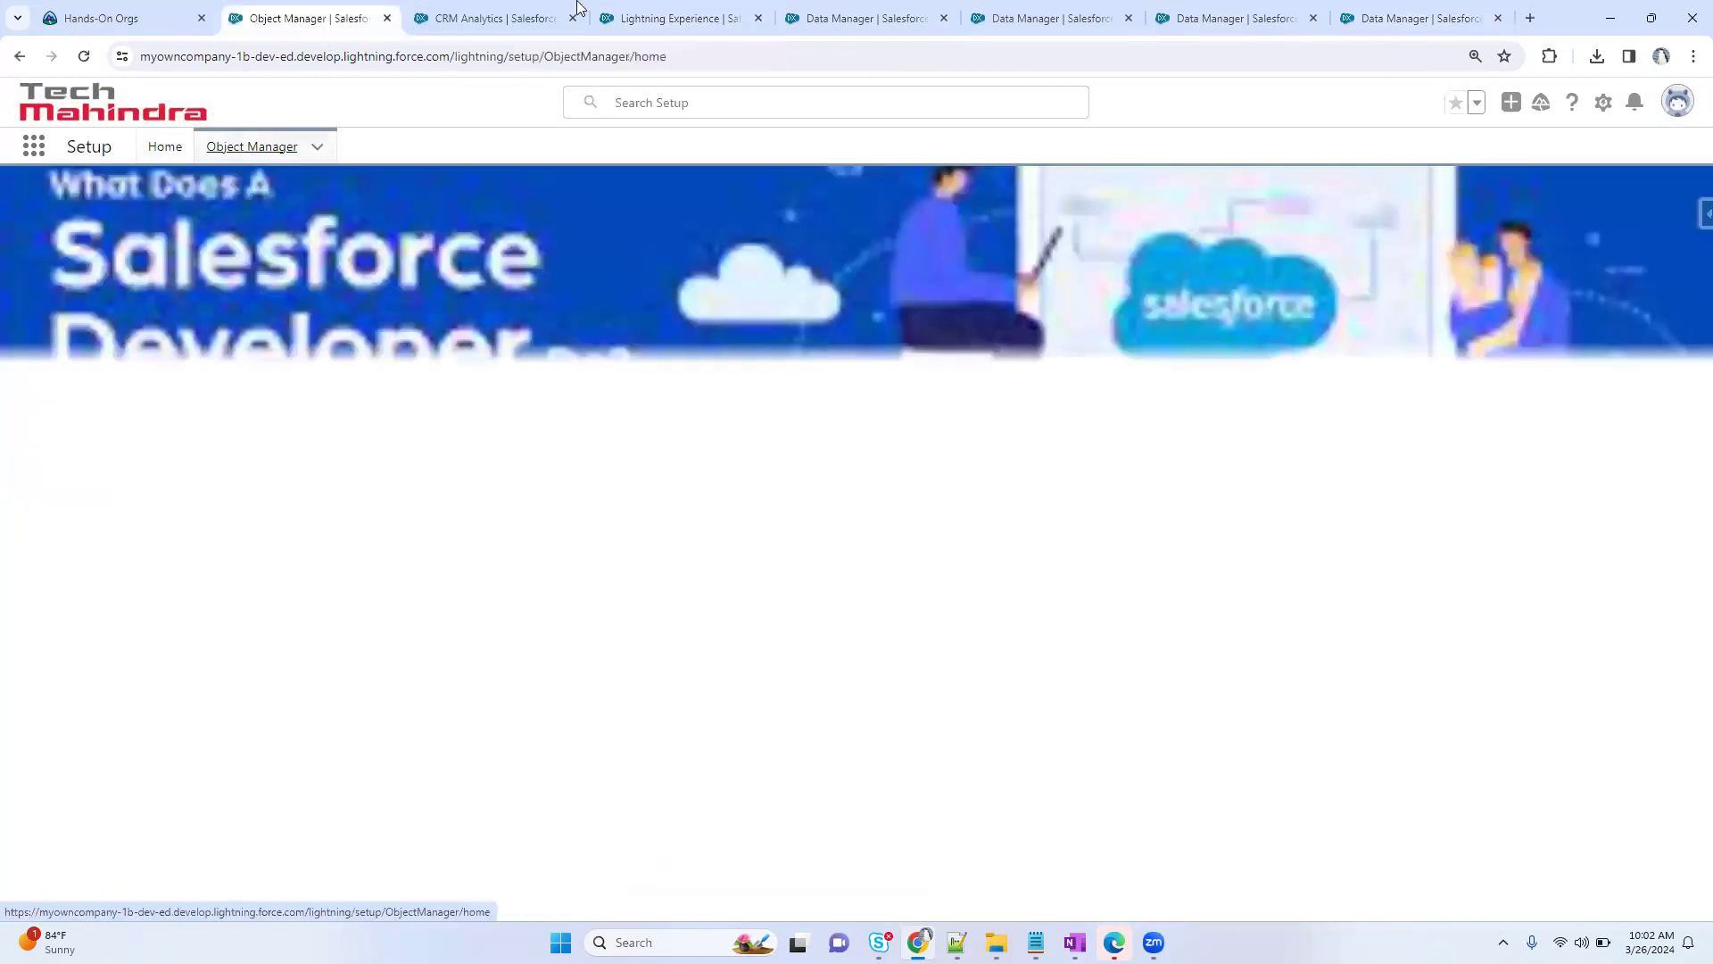
left_click(514, 9)
left_click(647, 8)
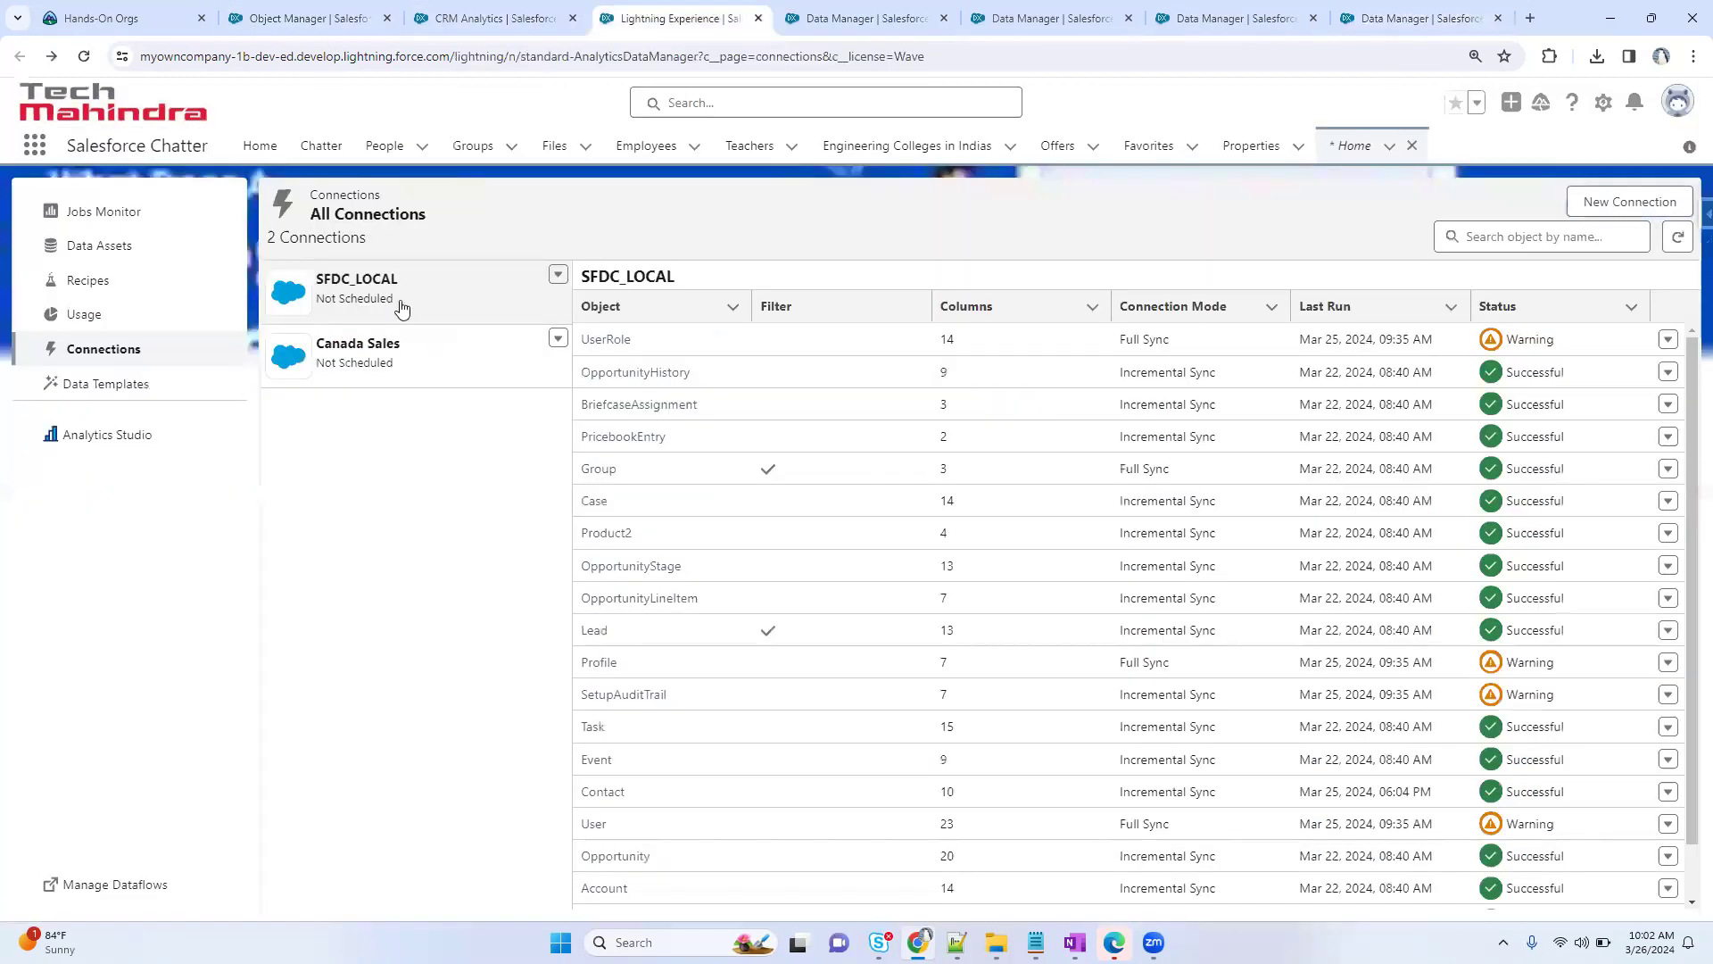
left_click(1414, 18)
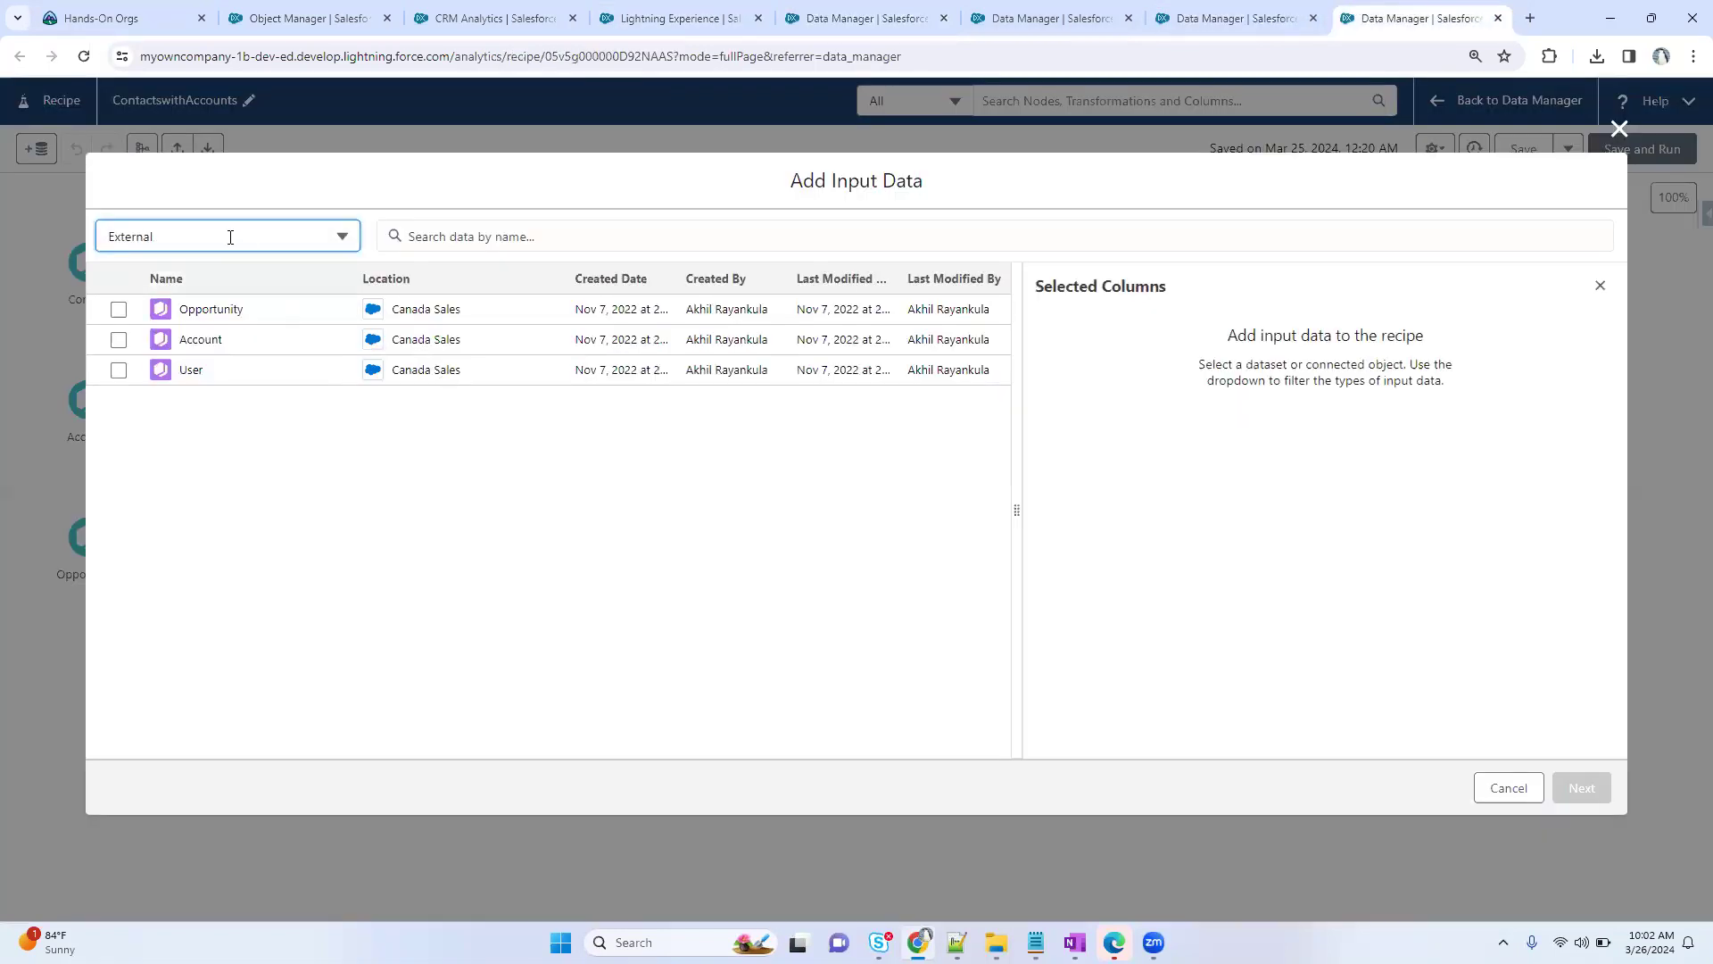
- Review the connections offered for a new digest node in The_Motivator dataflow, and discard the node
left_click(1052, 17)
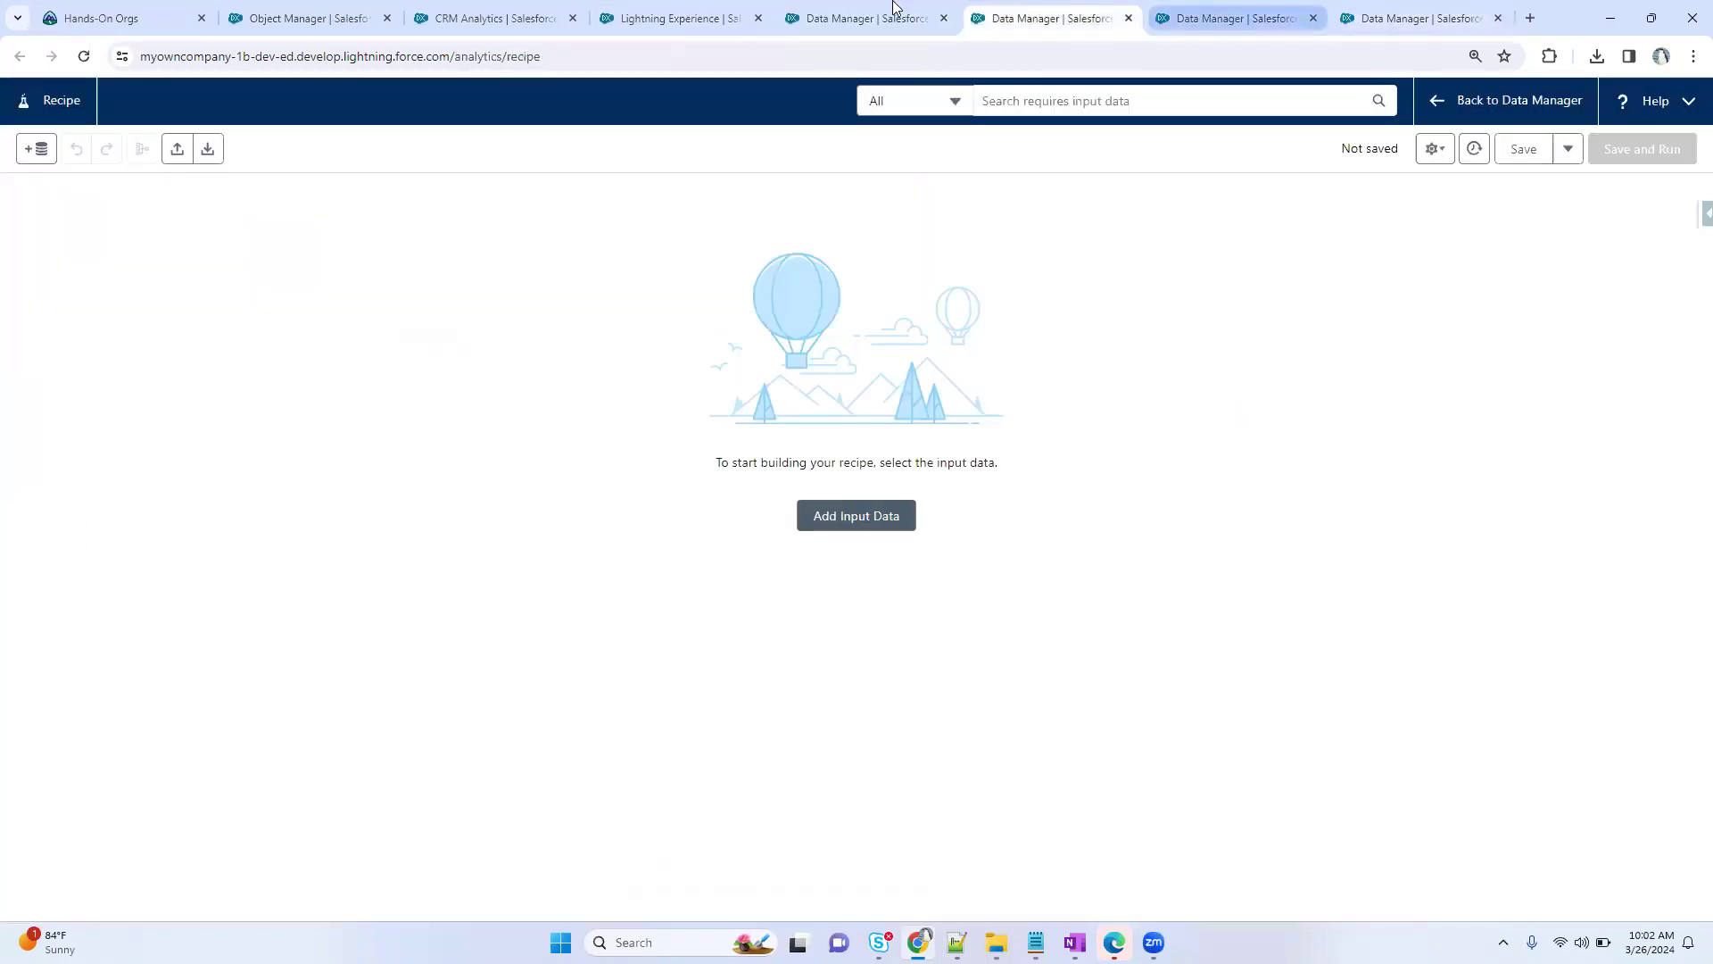
left_click(843, 17)
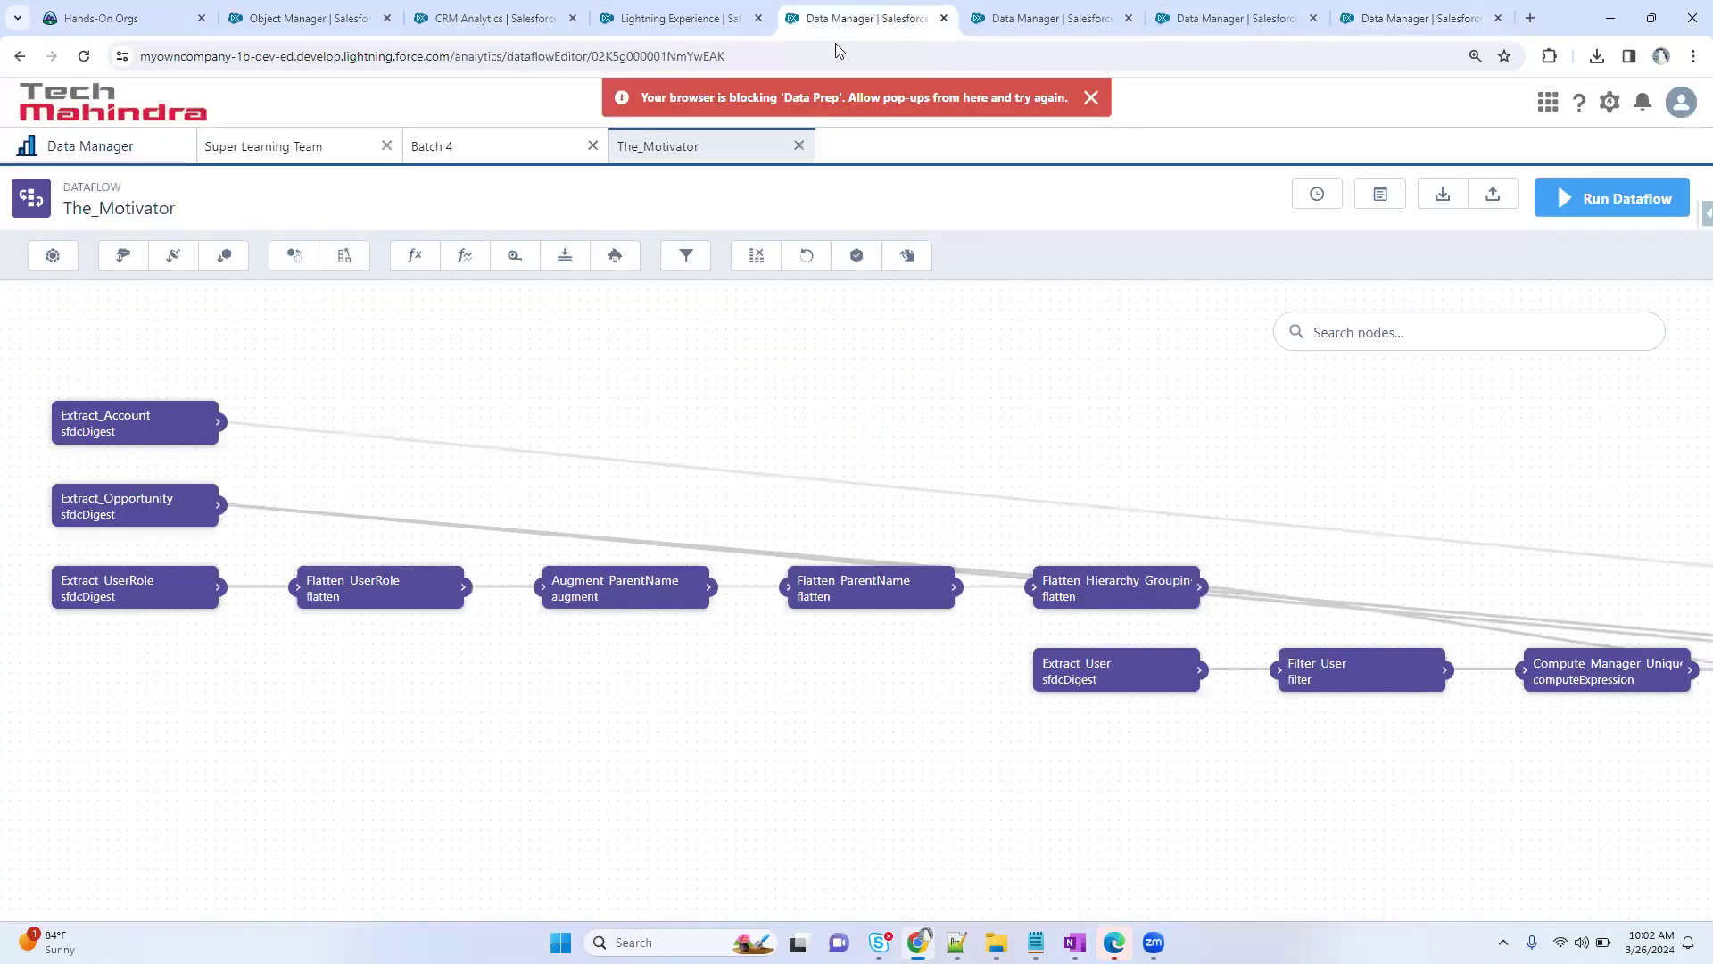
left_click(175, 265)
left_click(719, 484)
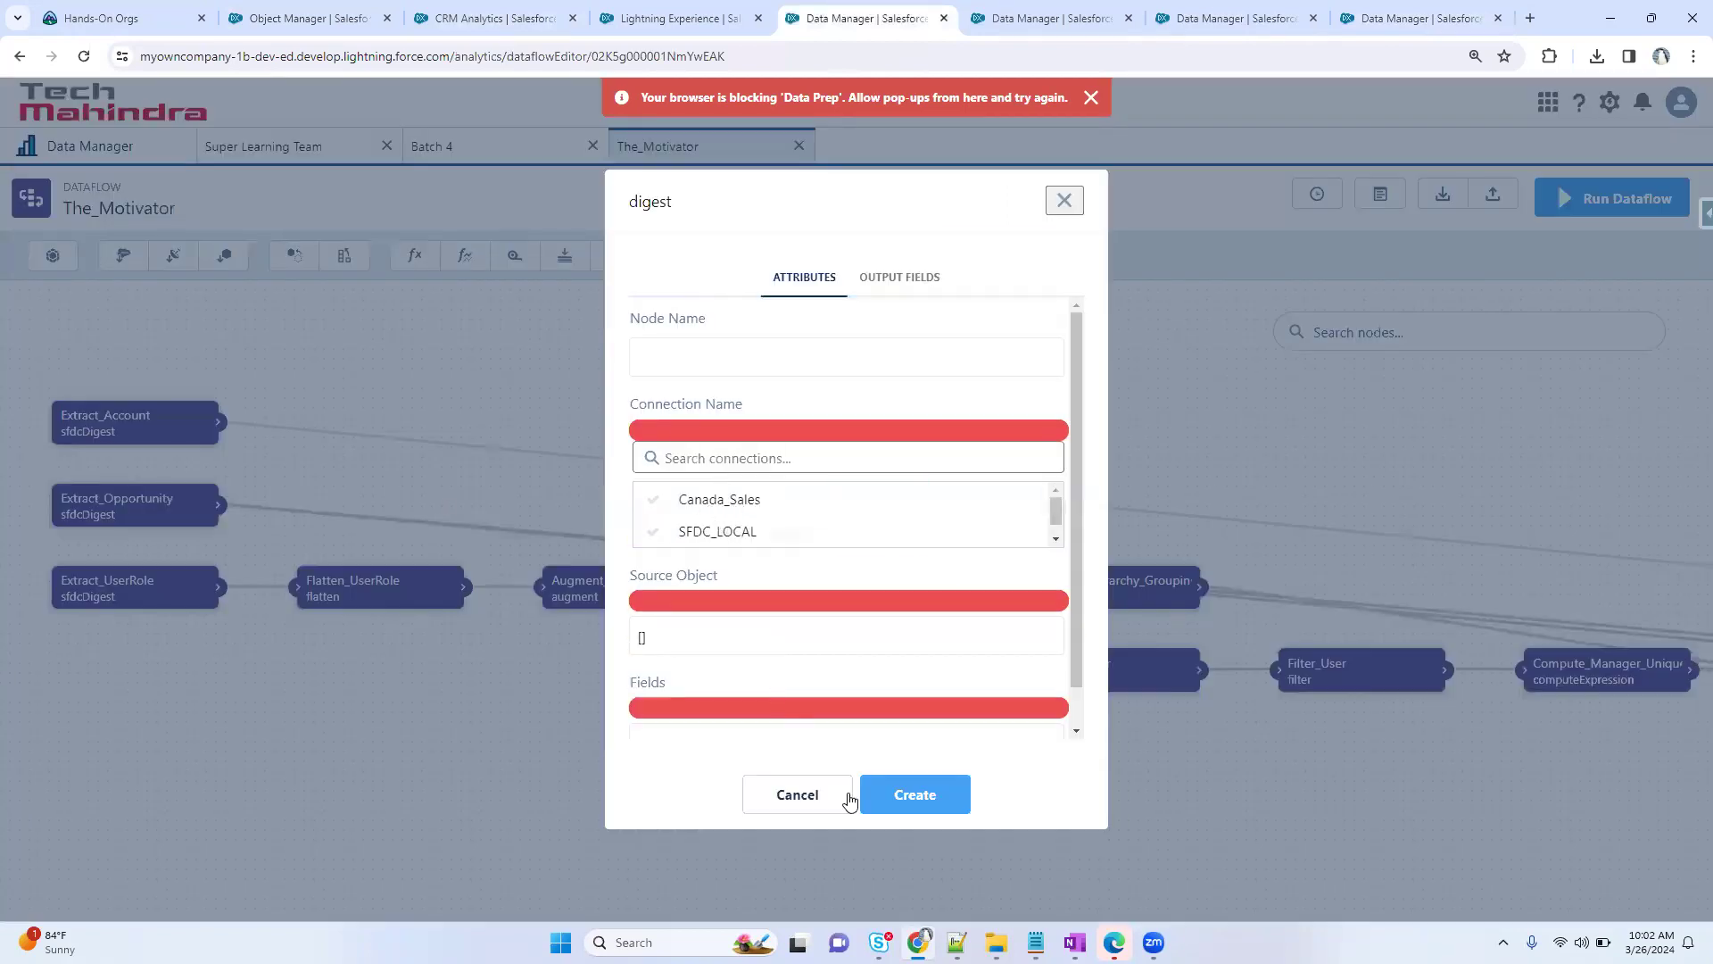
left_click(812, 800)
left_click_drag(820, 821, 877, 786)
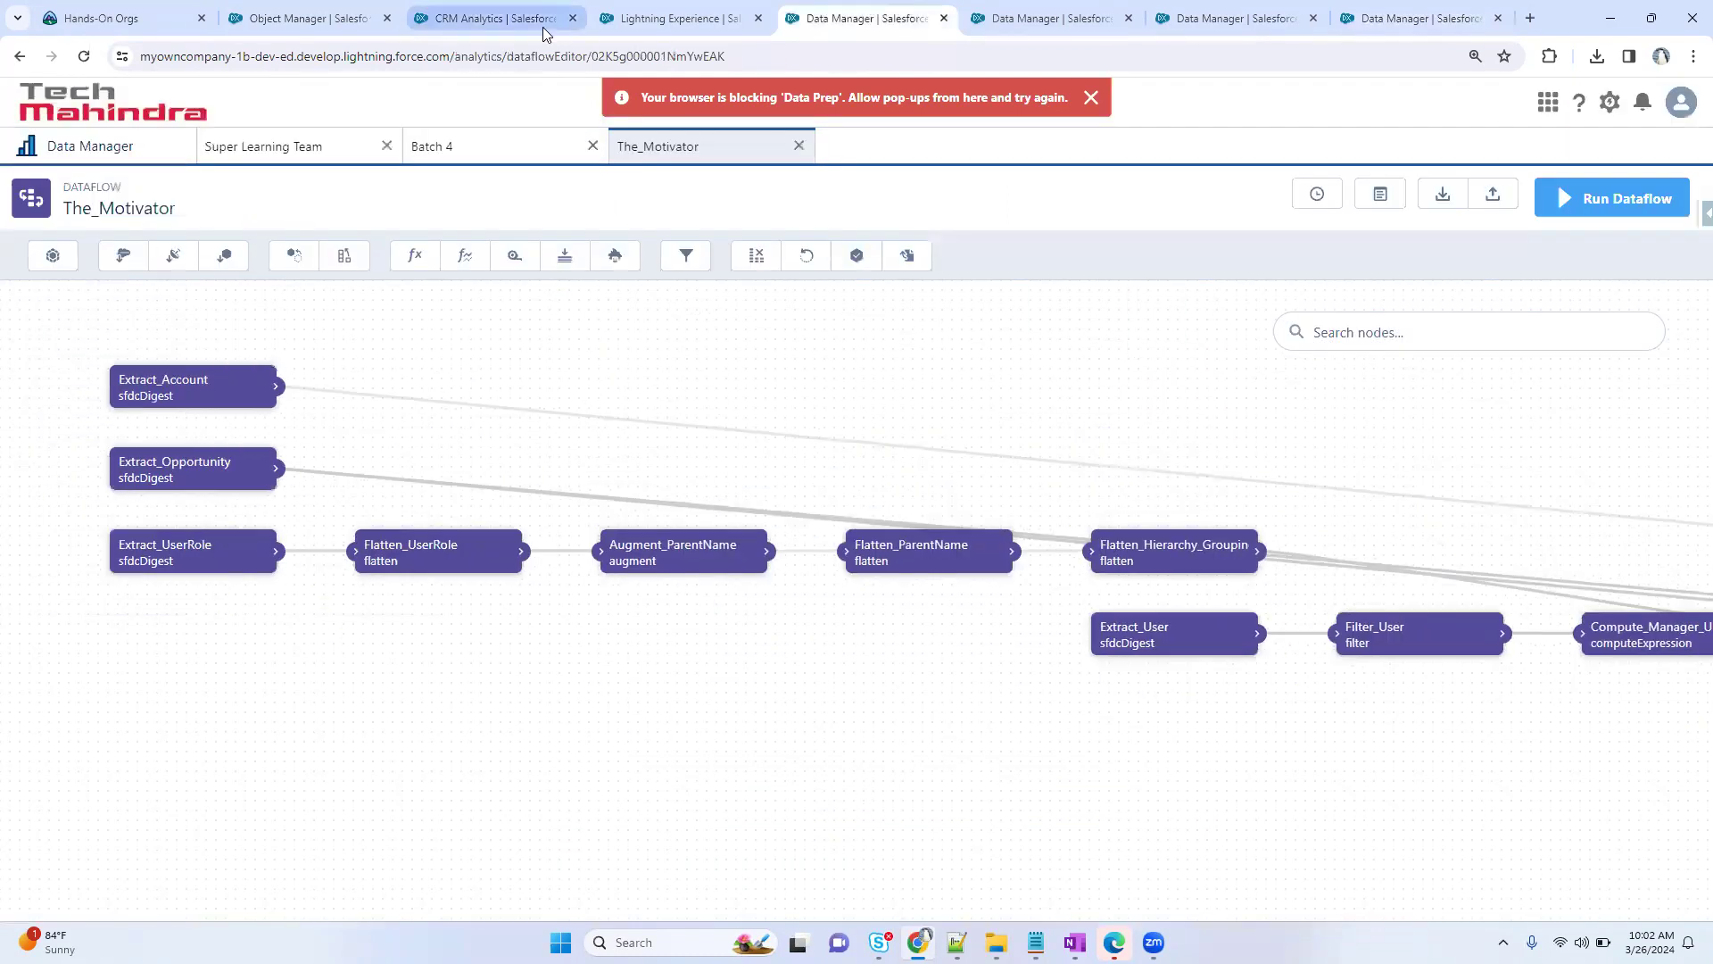
- Review the SFDC_LOCAL connection's objects alongside the object list in Setup's Object Manager
left_click(665, 18)
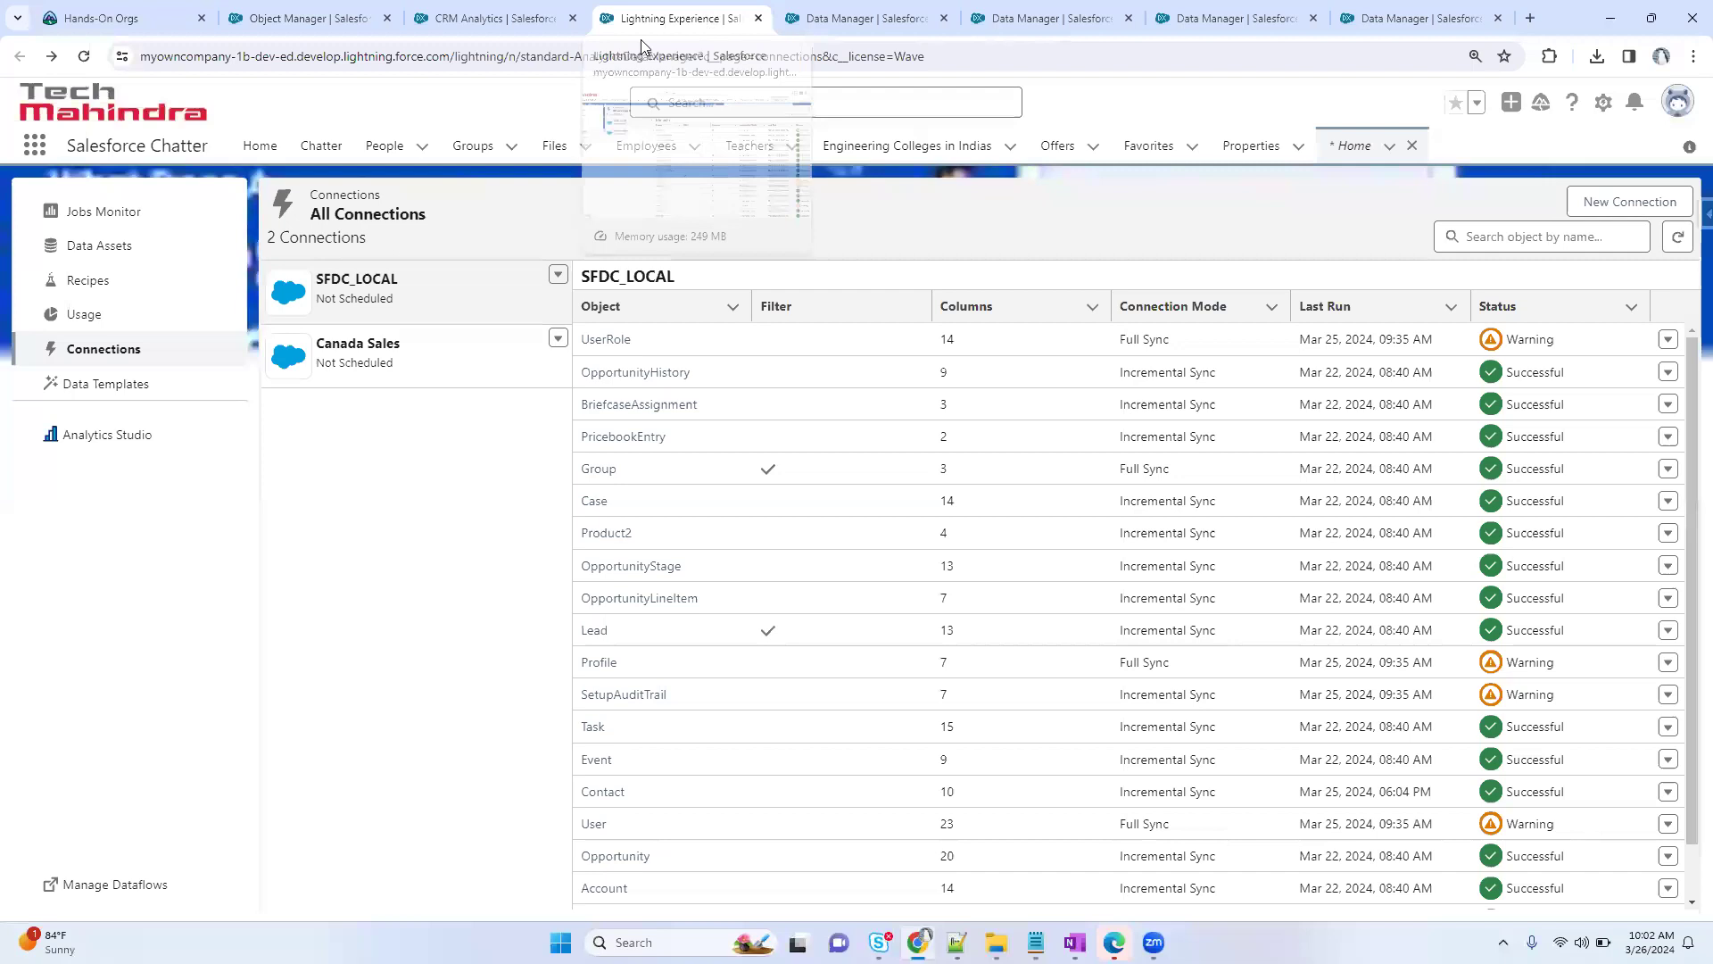
left_click(493, 10)
left_click(304, 18)
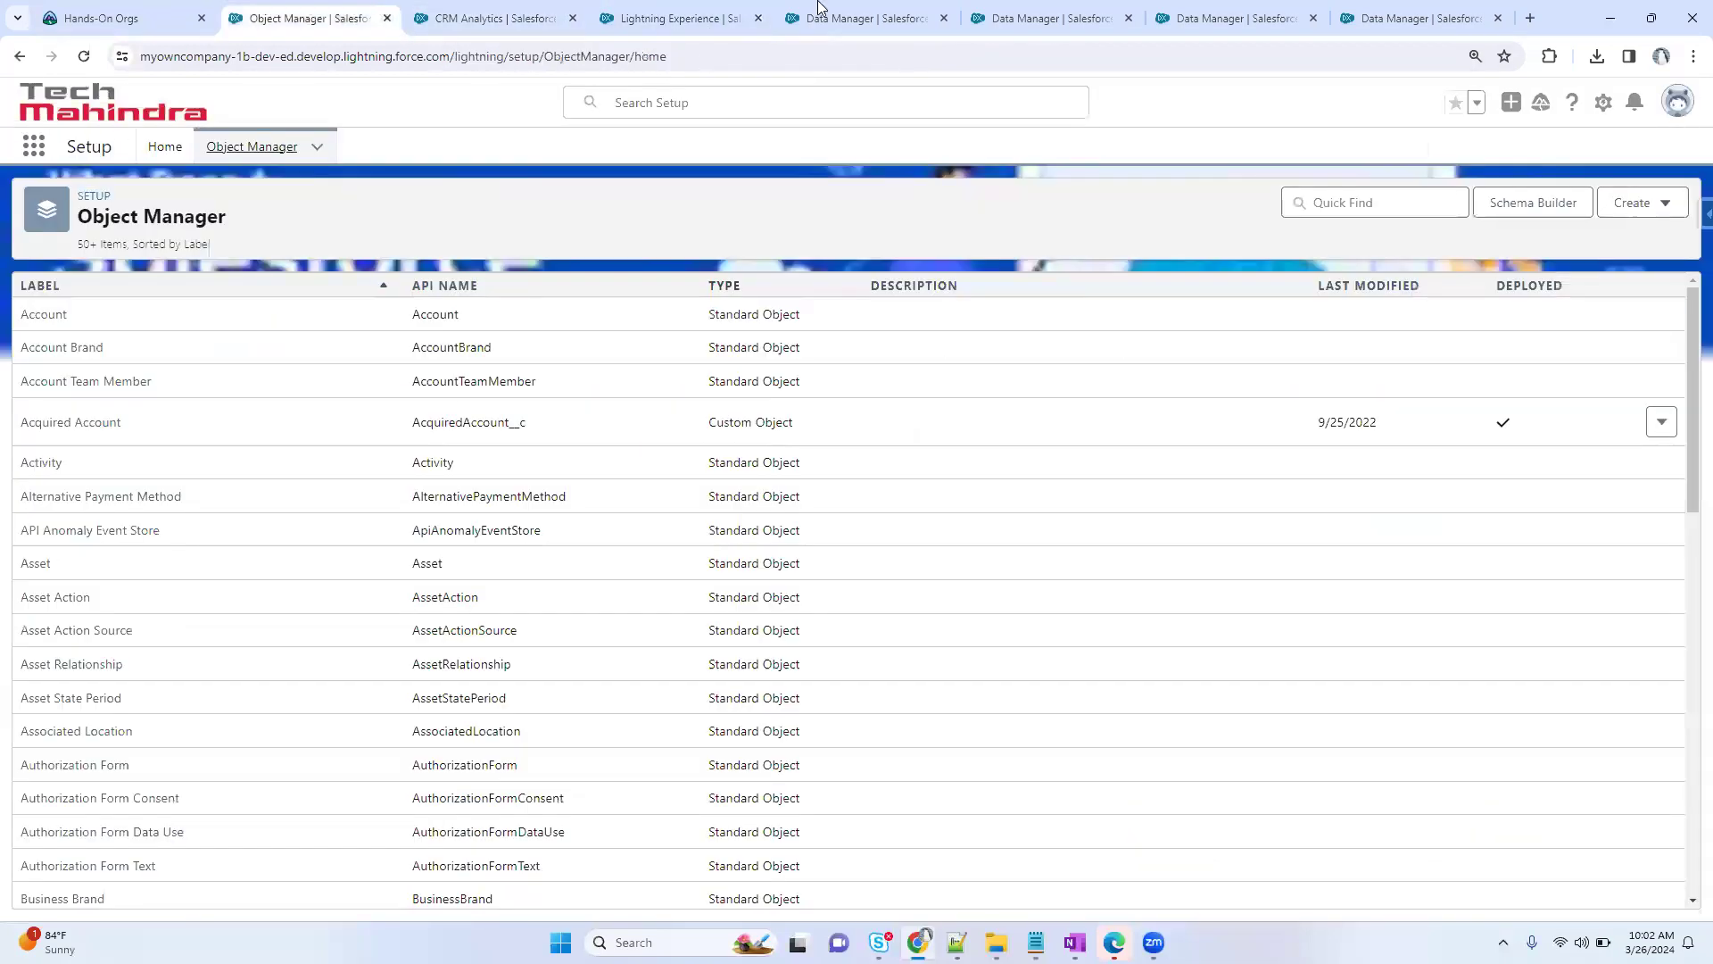
- Convert the Batch 4 dataflow to a recipe from the Data Manager monitor, and close the resulting recipe
left_click(820, 10)
left_click(71, 150)
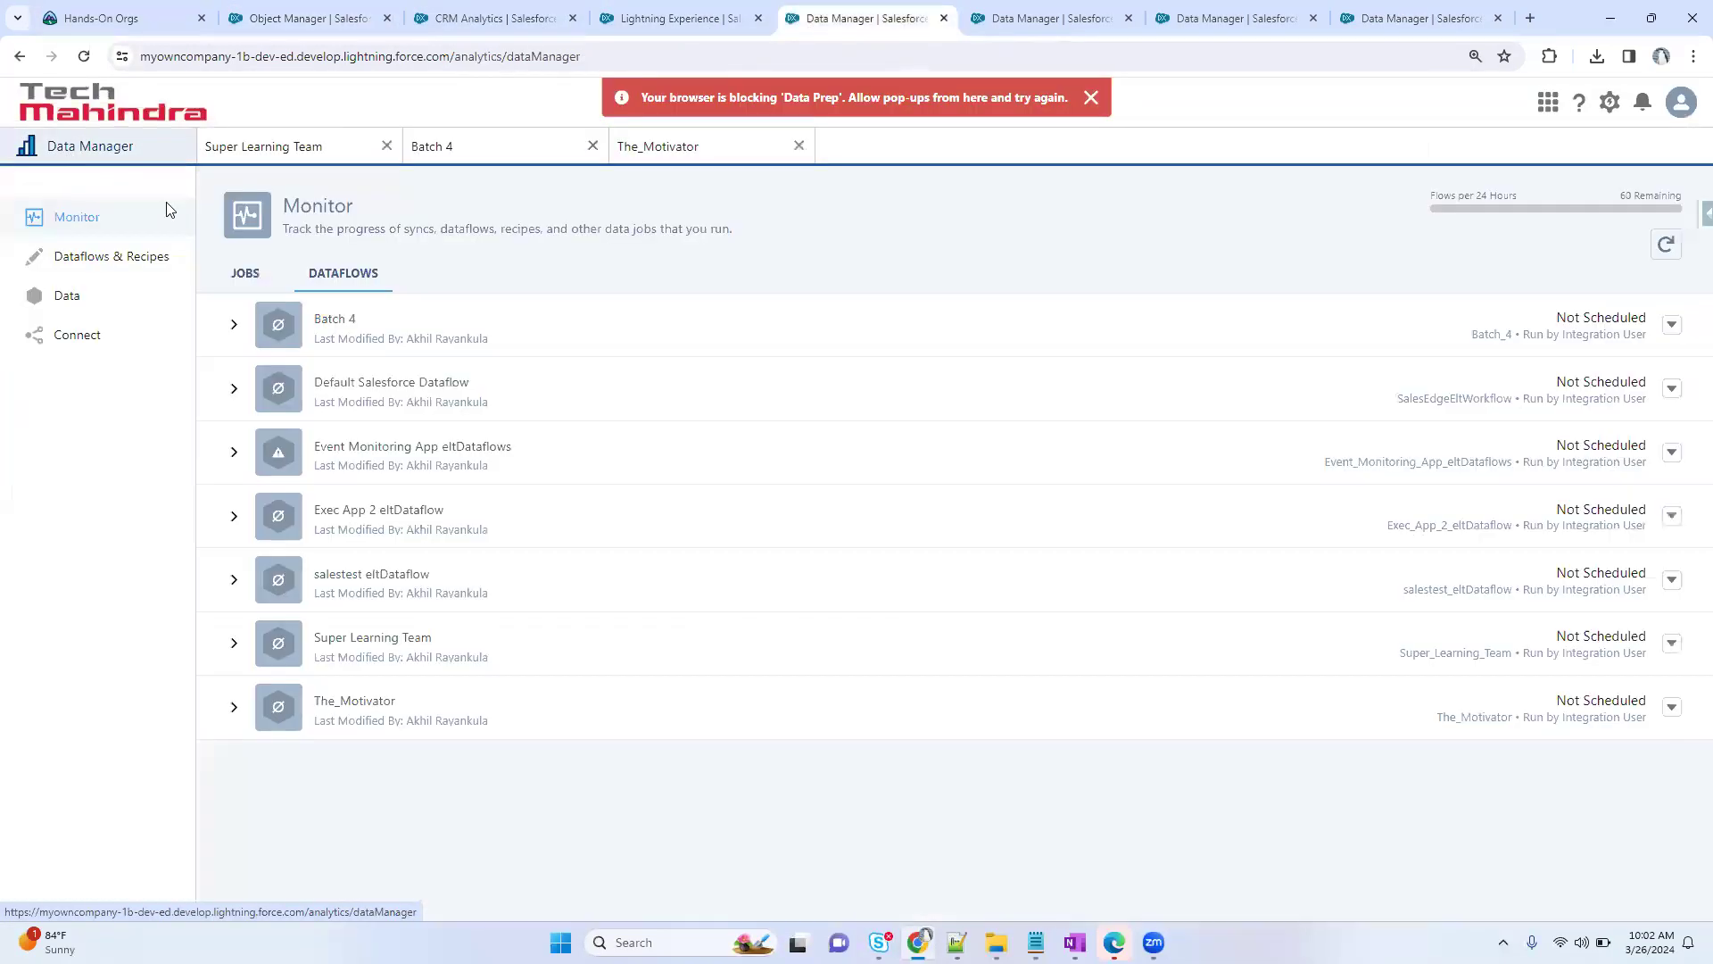
left_click(1672, 326)
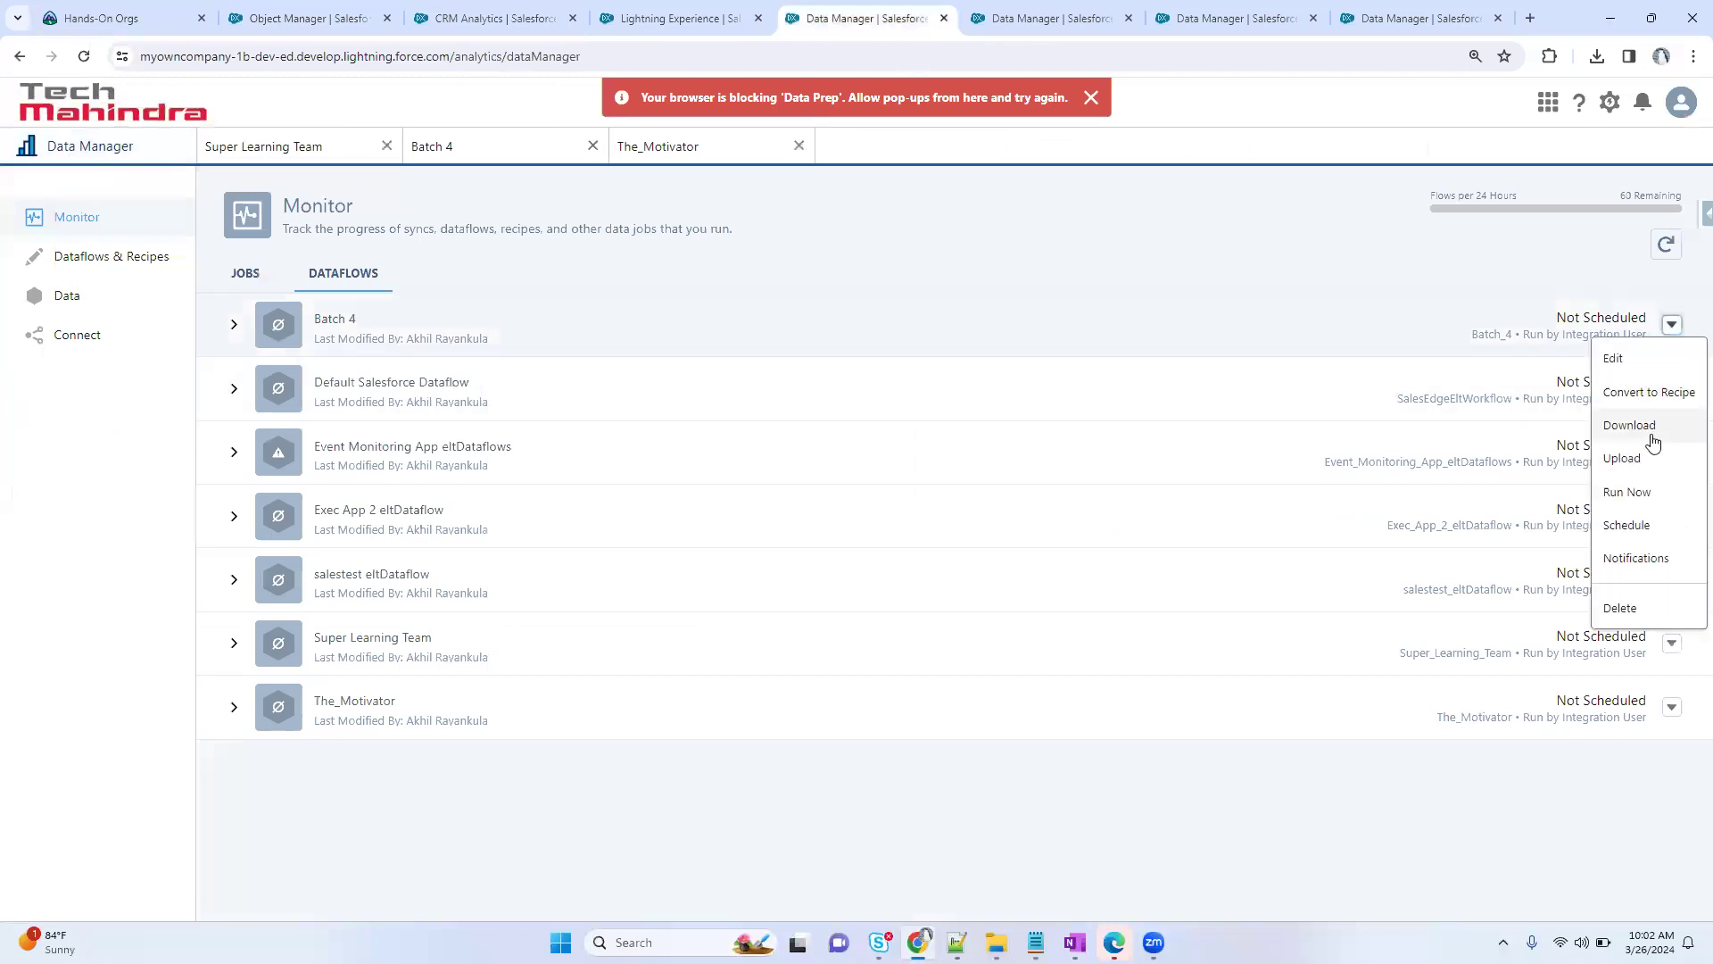
left_click(1665, 390)
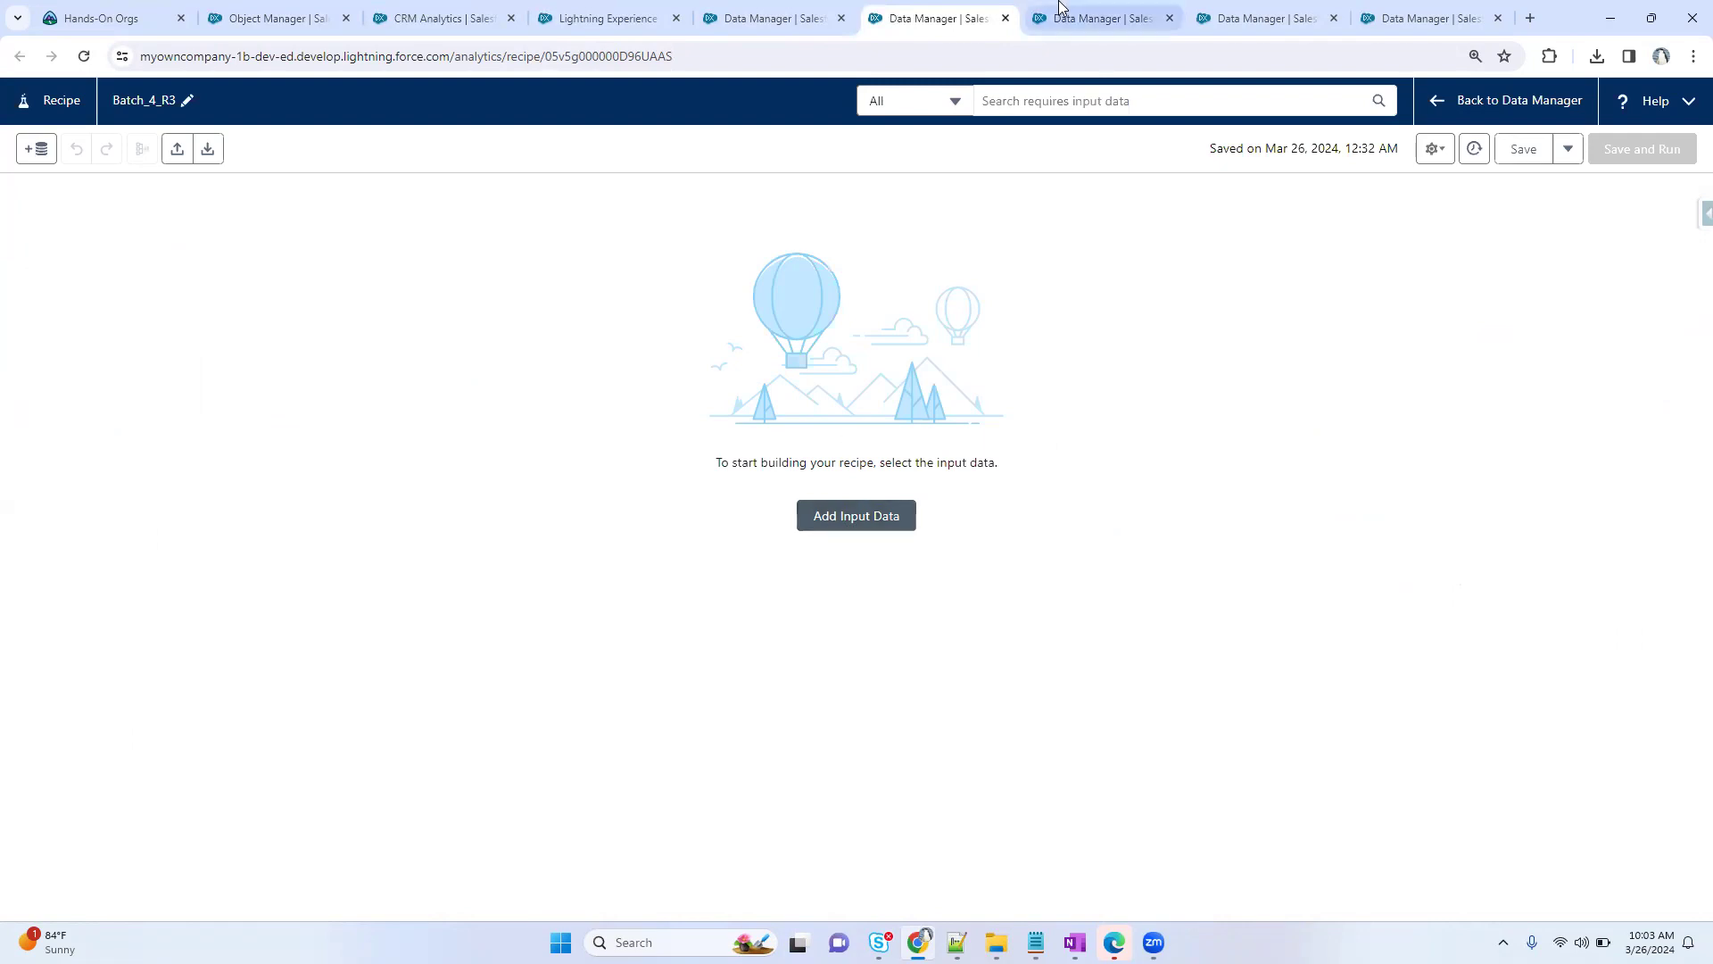
left_click(1006, 18)
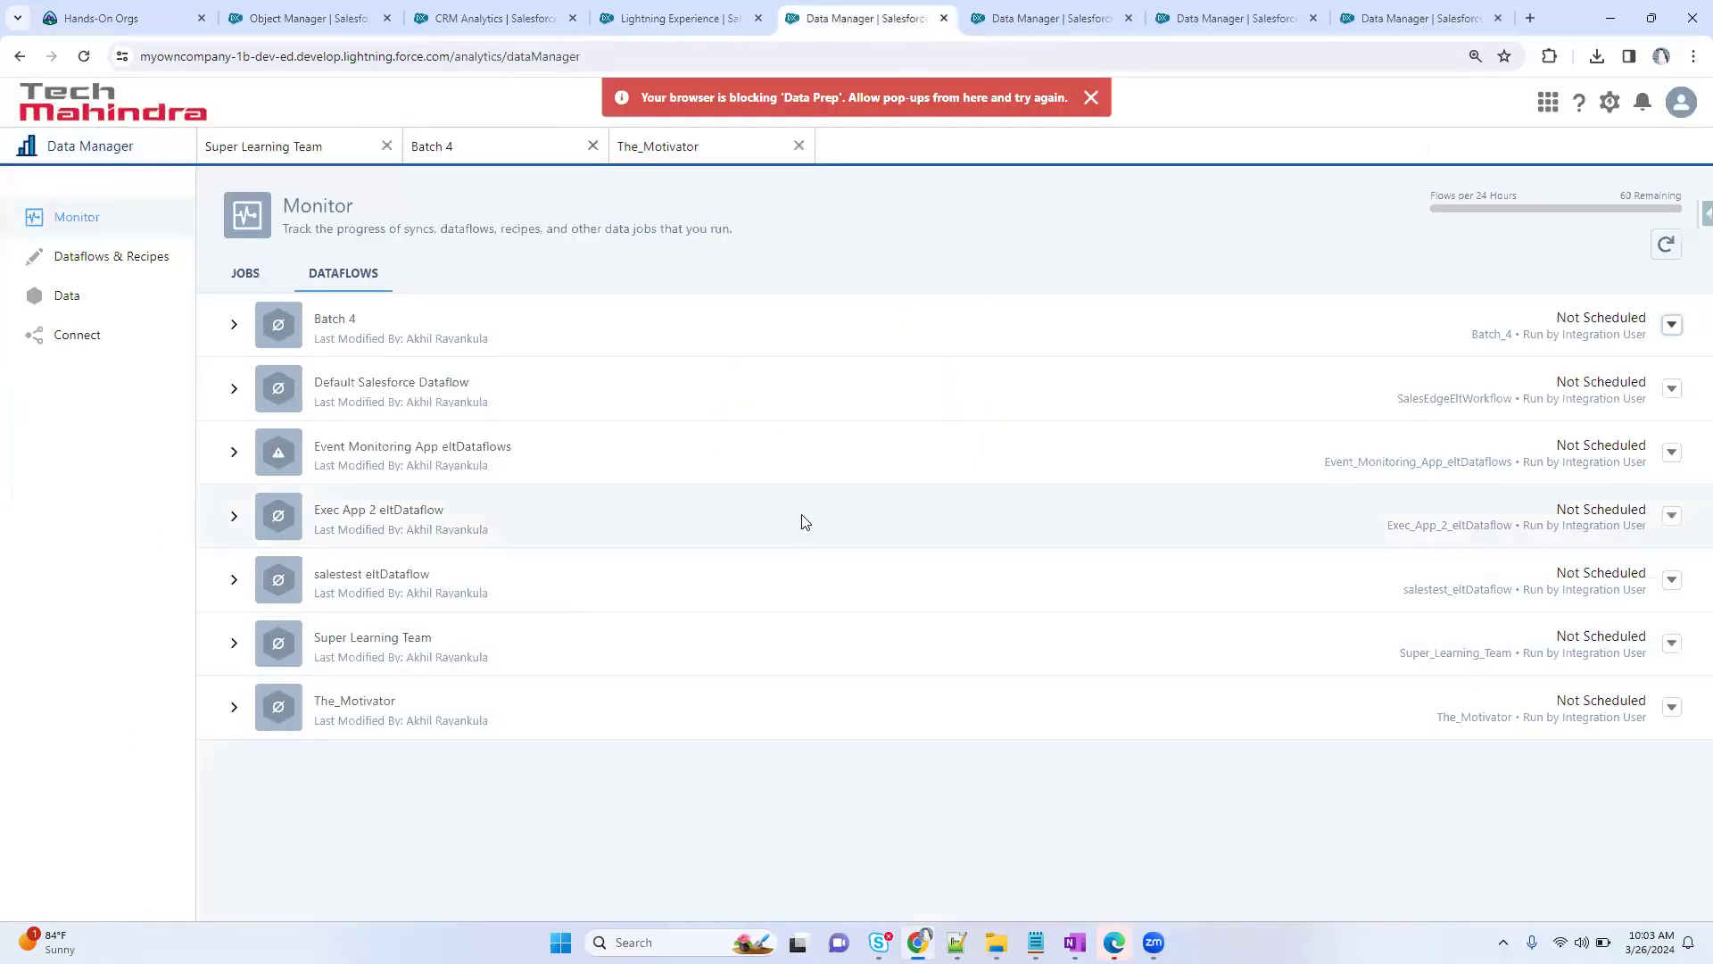
- Convert the Exec App 2 eltDataflow to a recipe and look over the converted nodes
left_click(1670, 517)
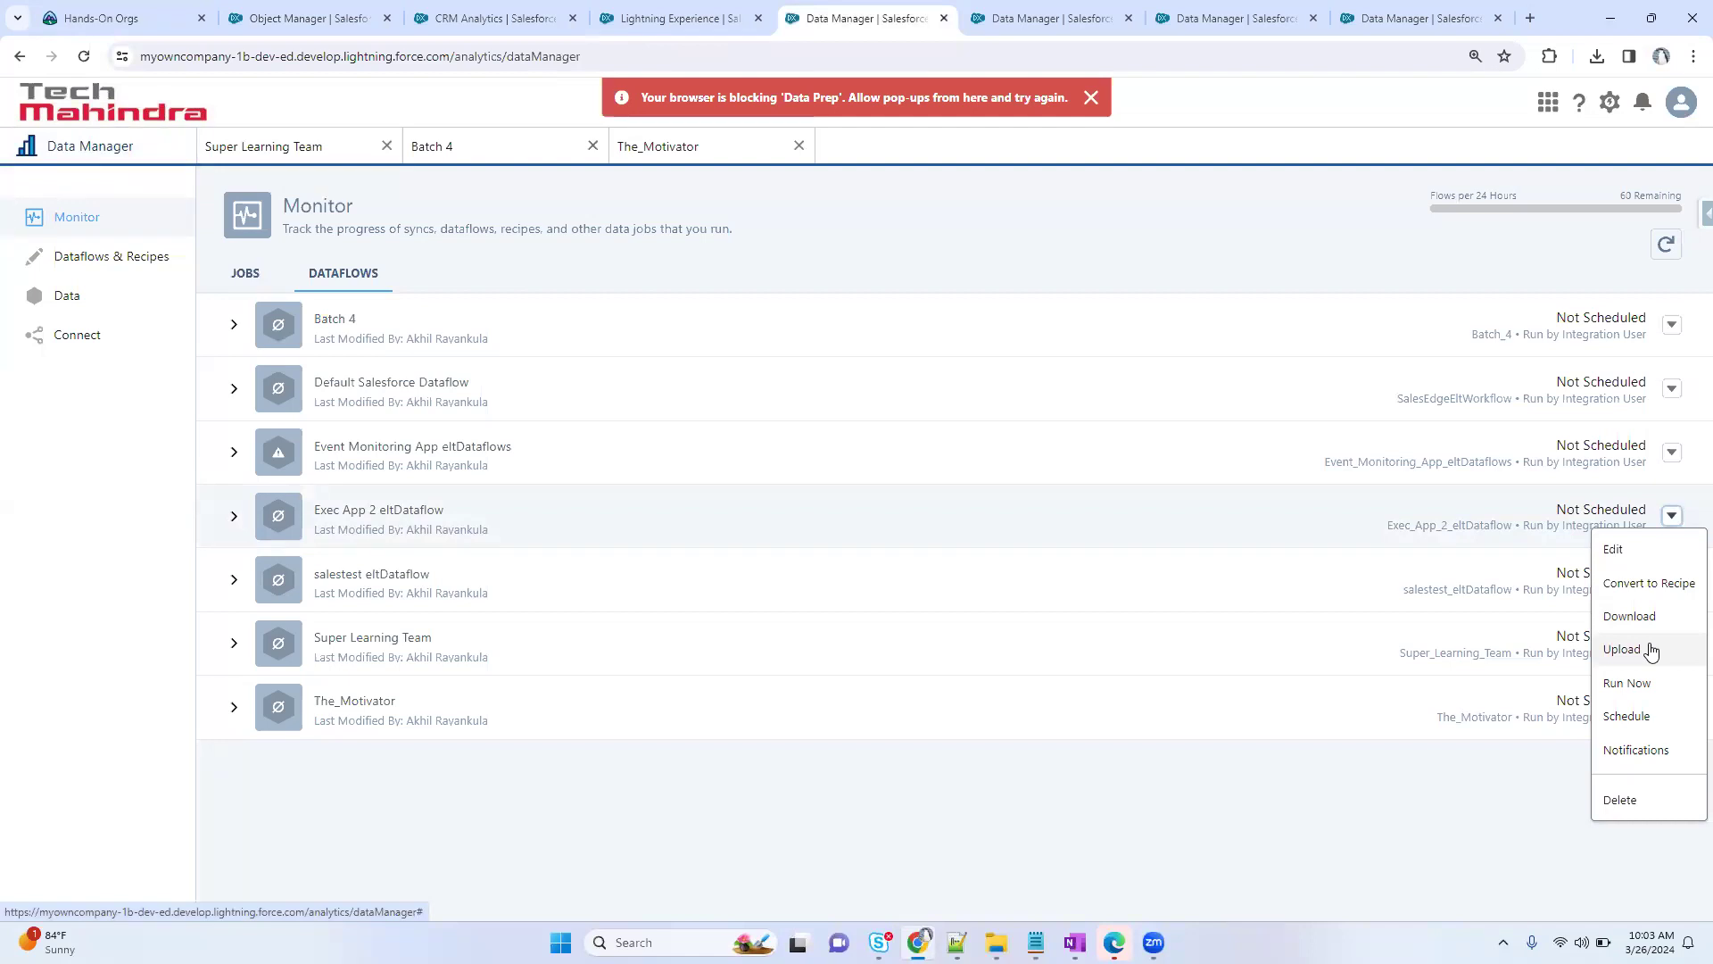
left_click(1650, 583)
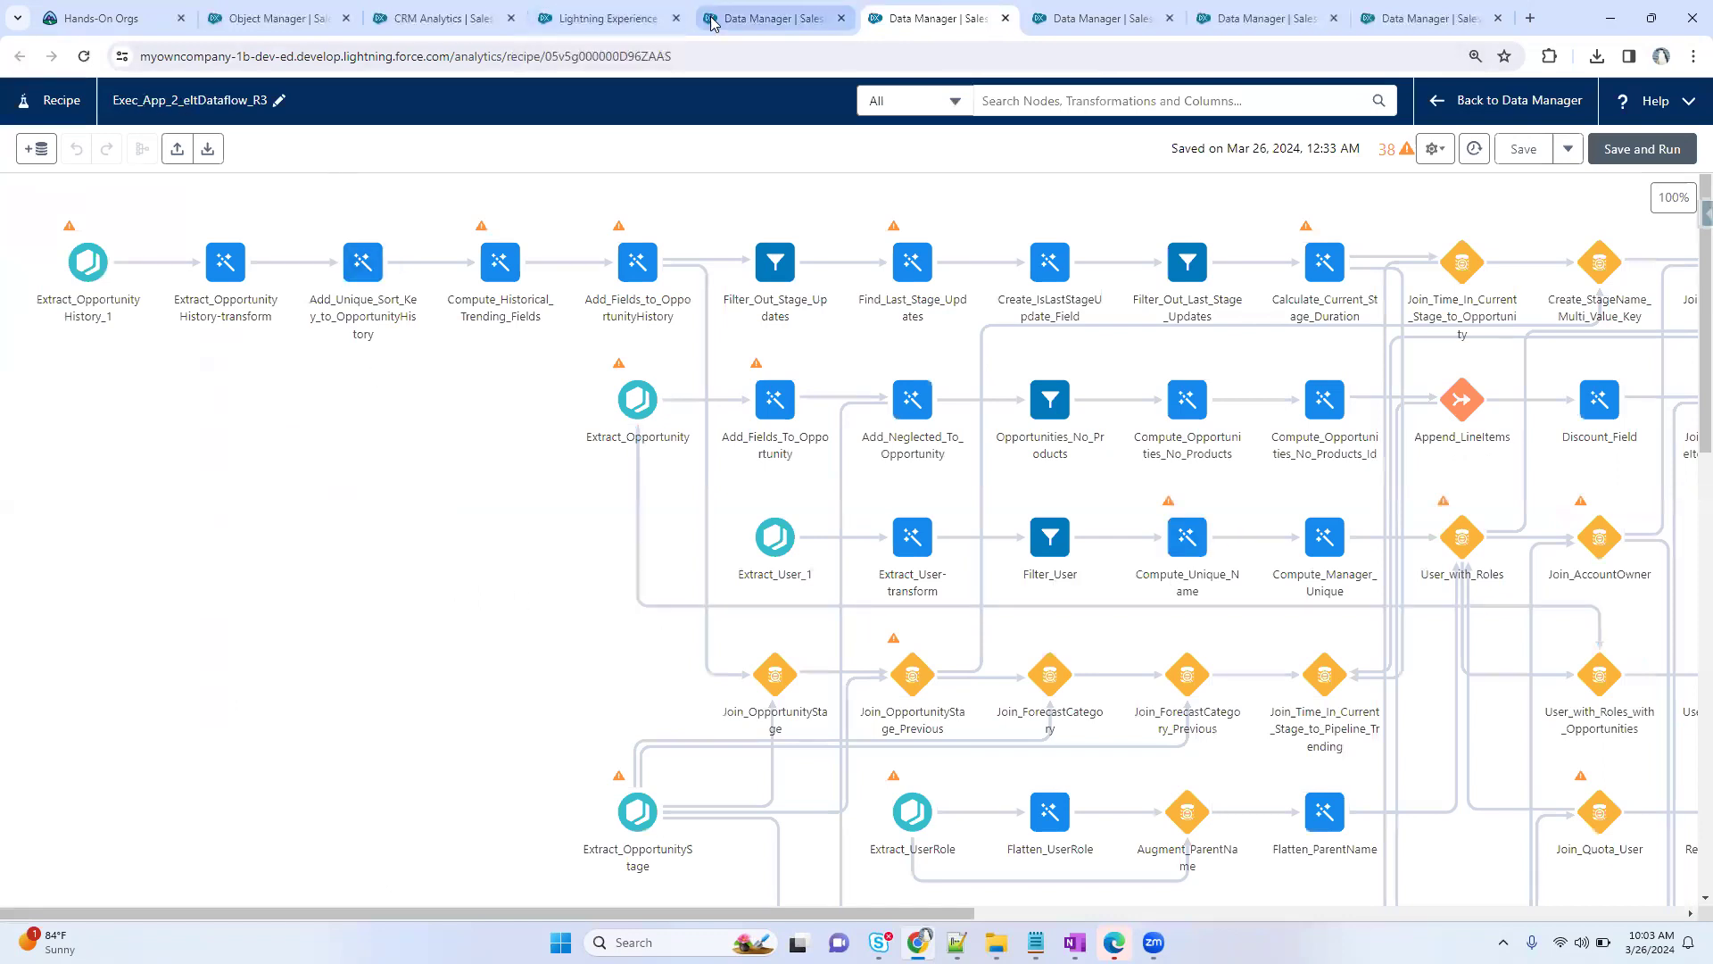
left_click(895, 398)
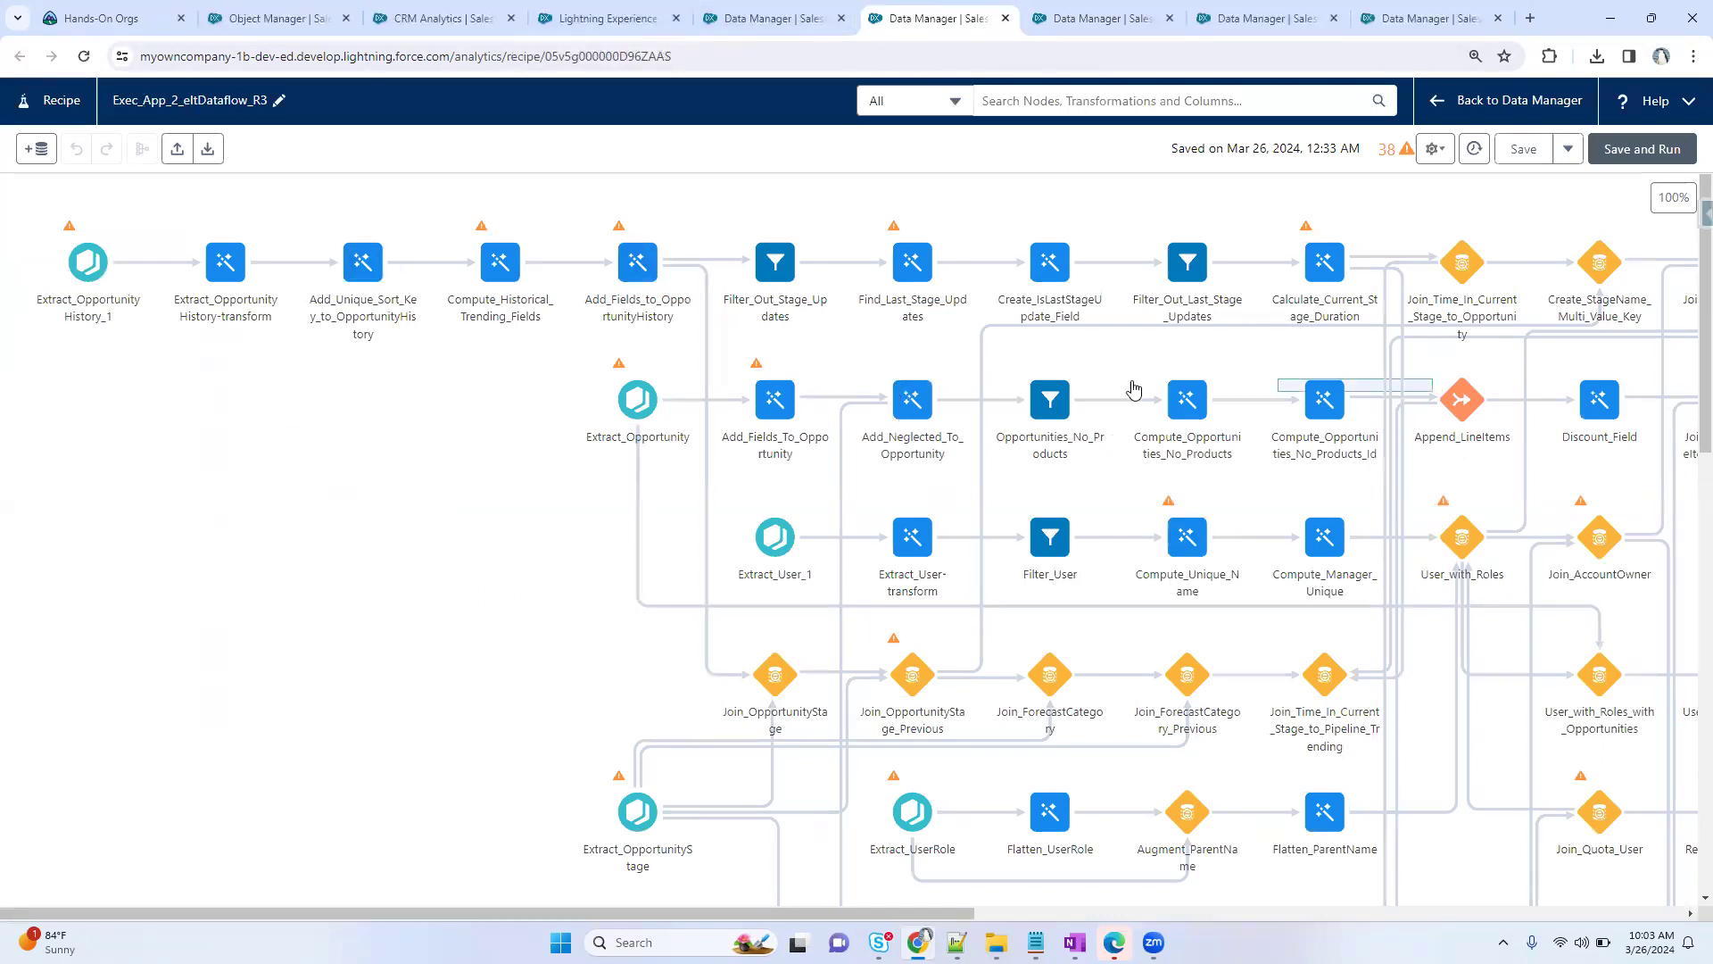
- Open the salestest eltDataflow from the dataflows list and examine its chain of digest, augment and register nodes
left_click(788, 16)
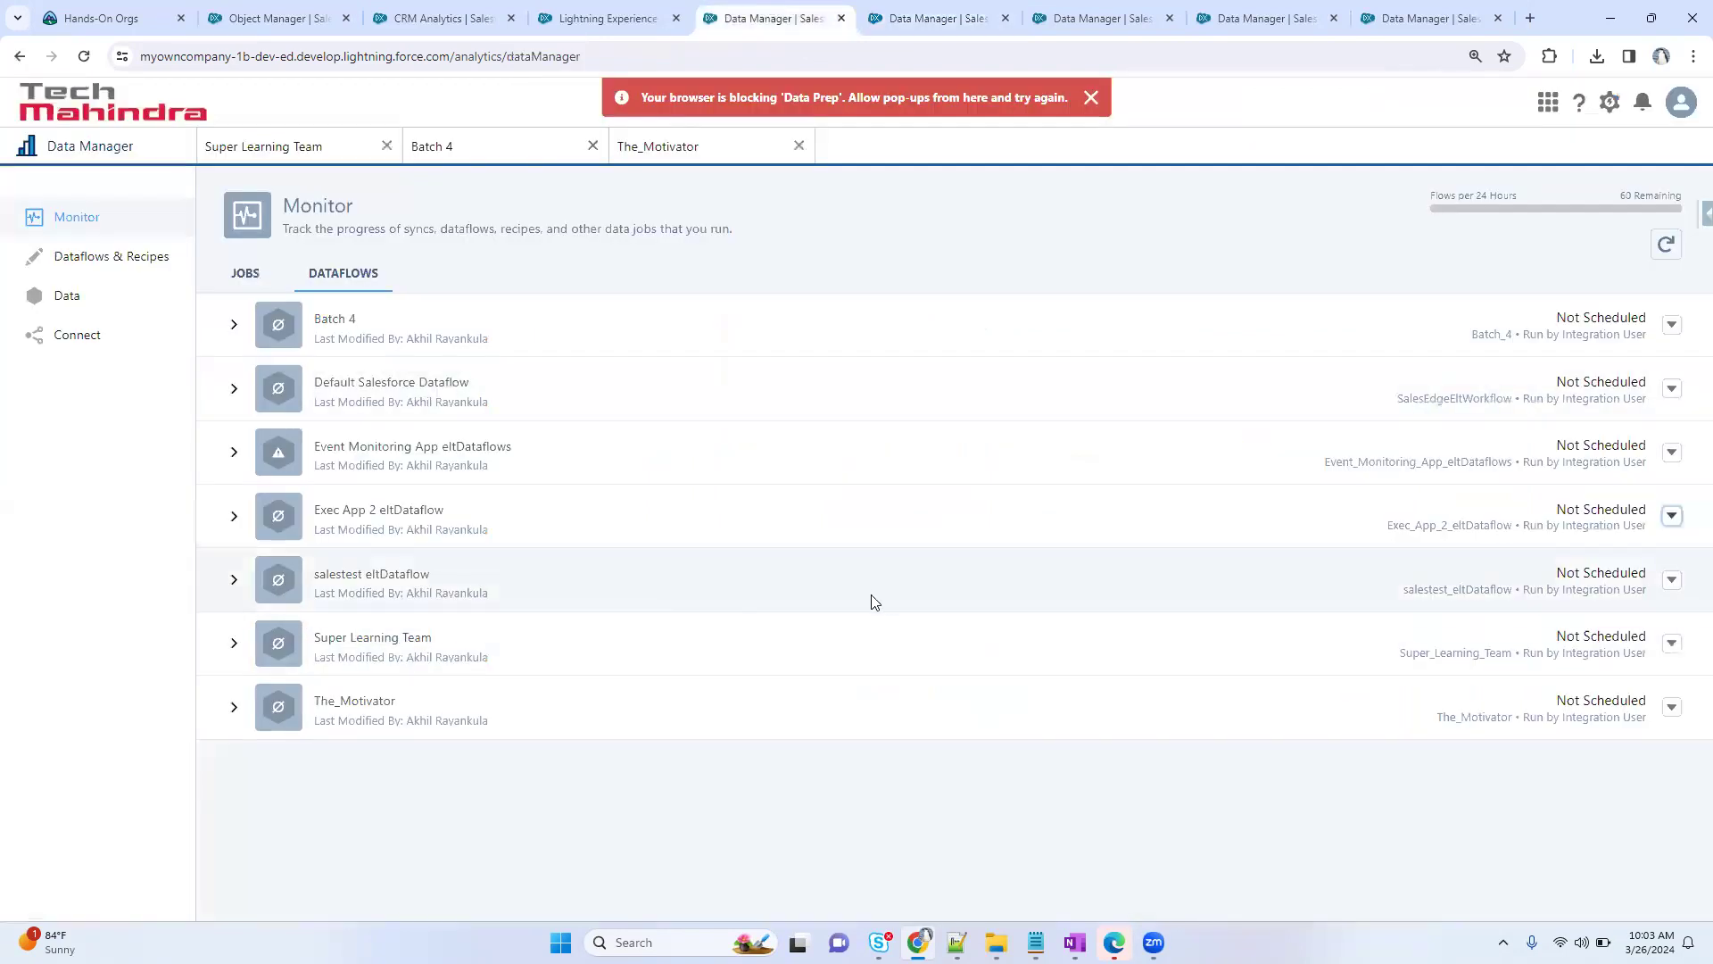
left_click(1671, 581)
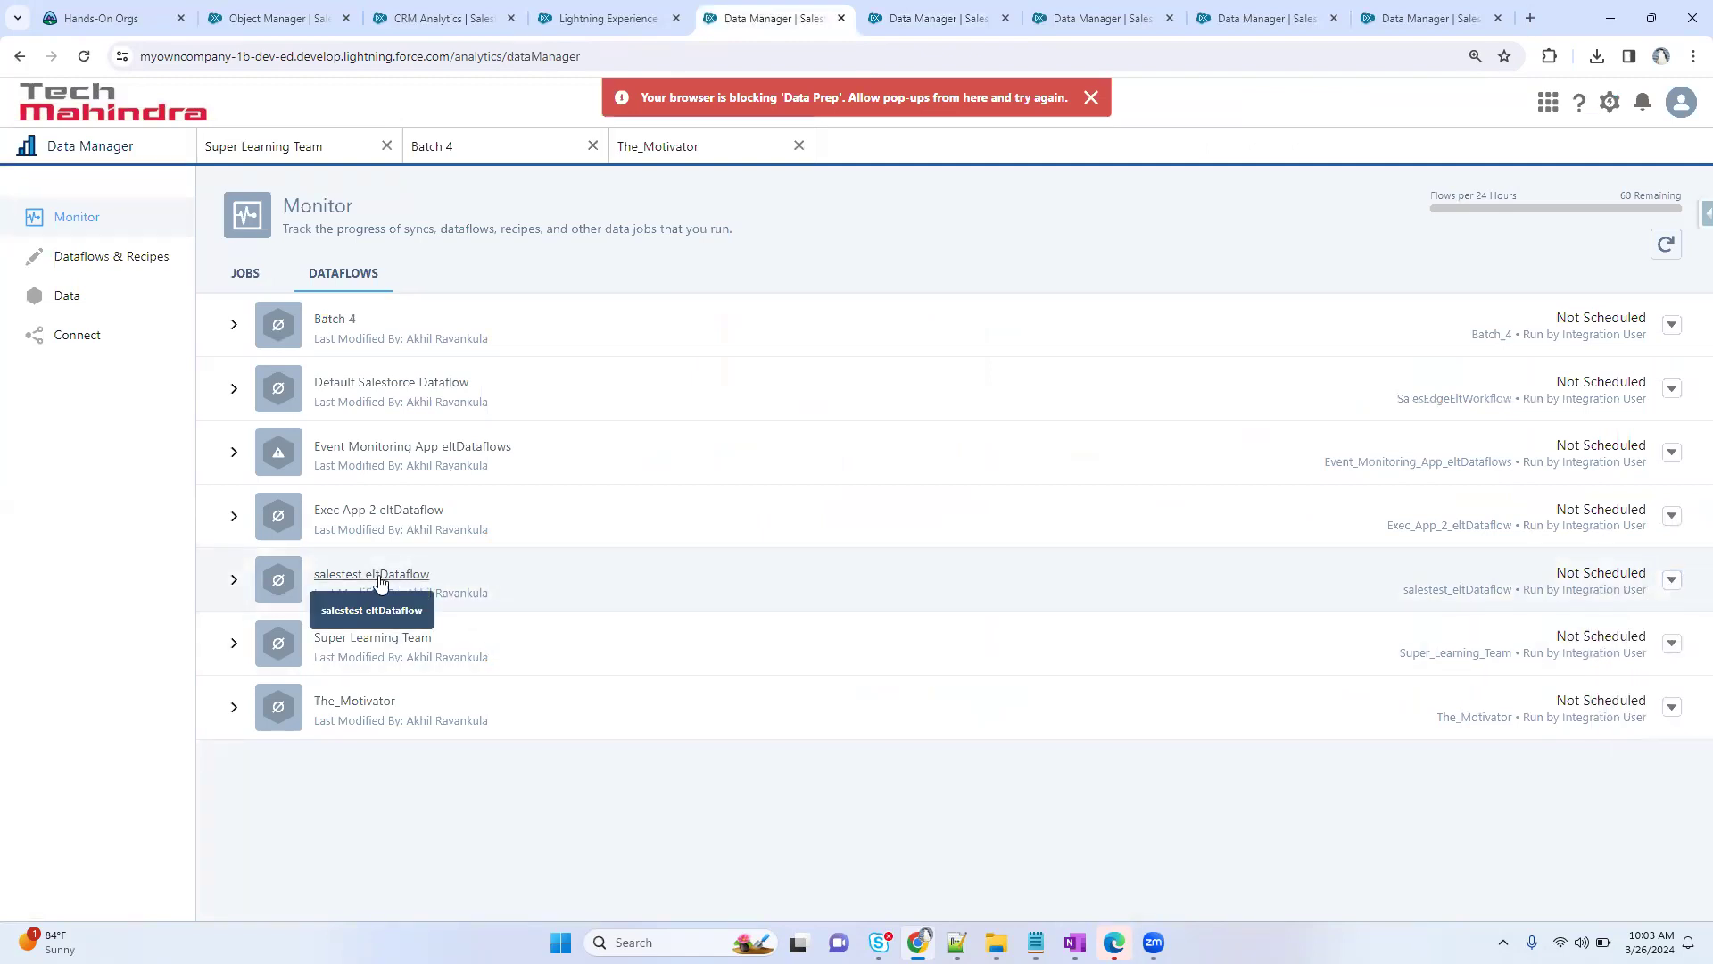
left_click(122, 264)
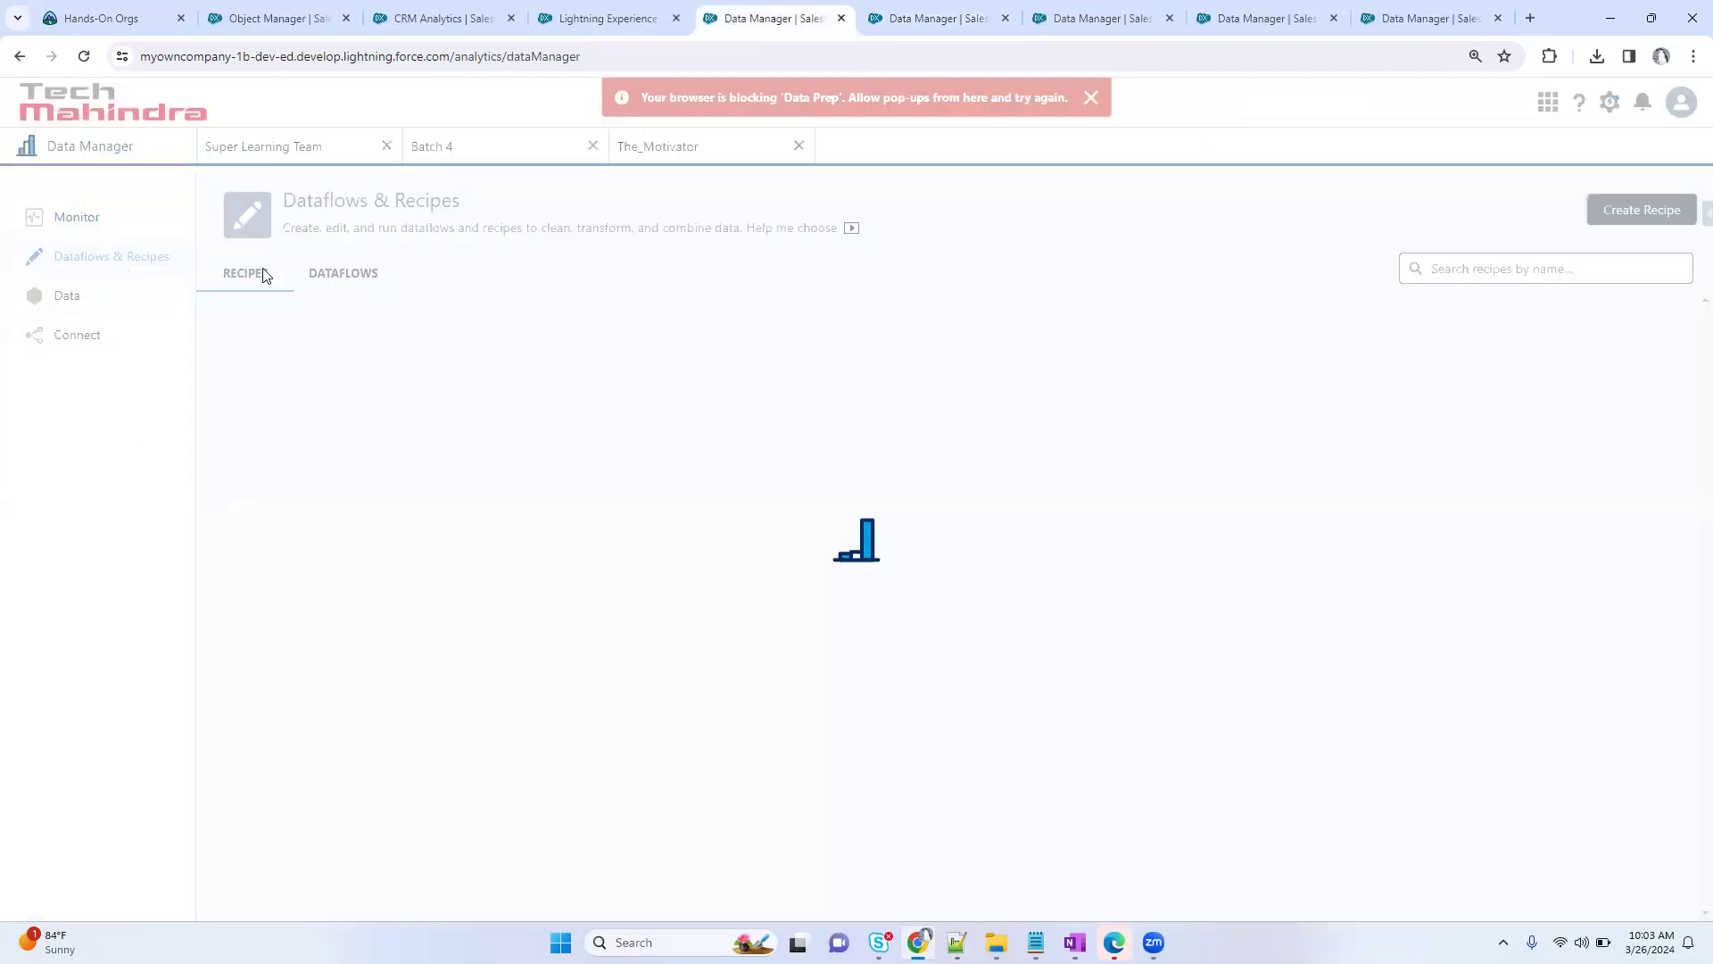
left_click(340, 274)
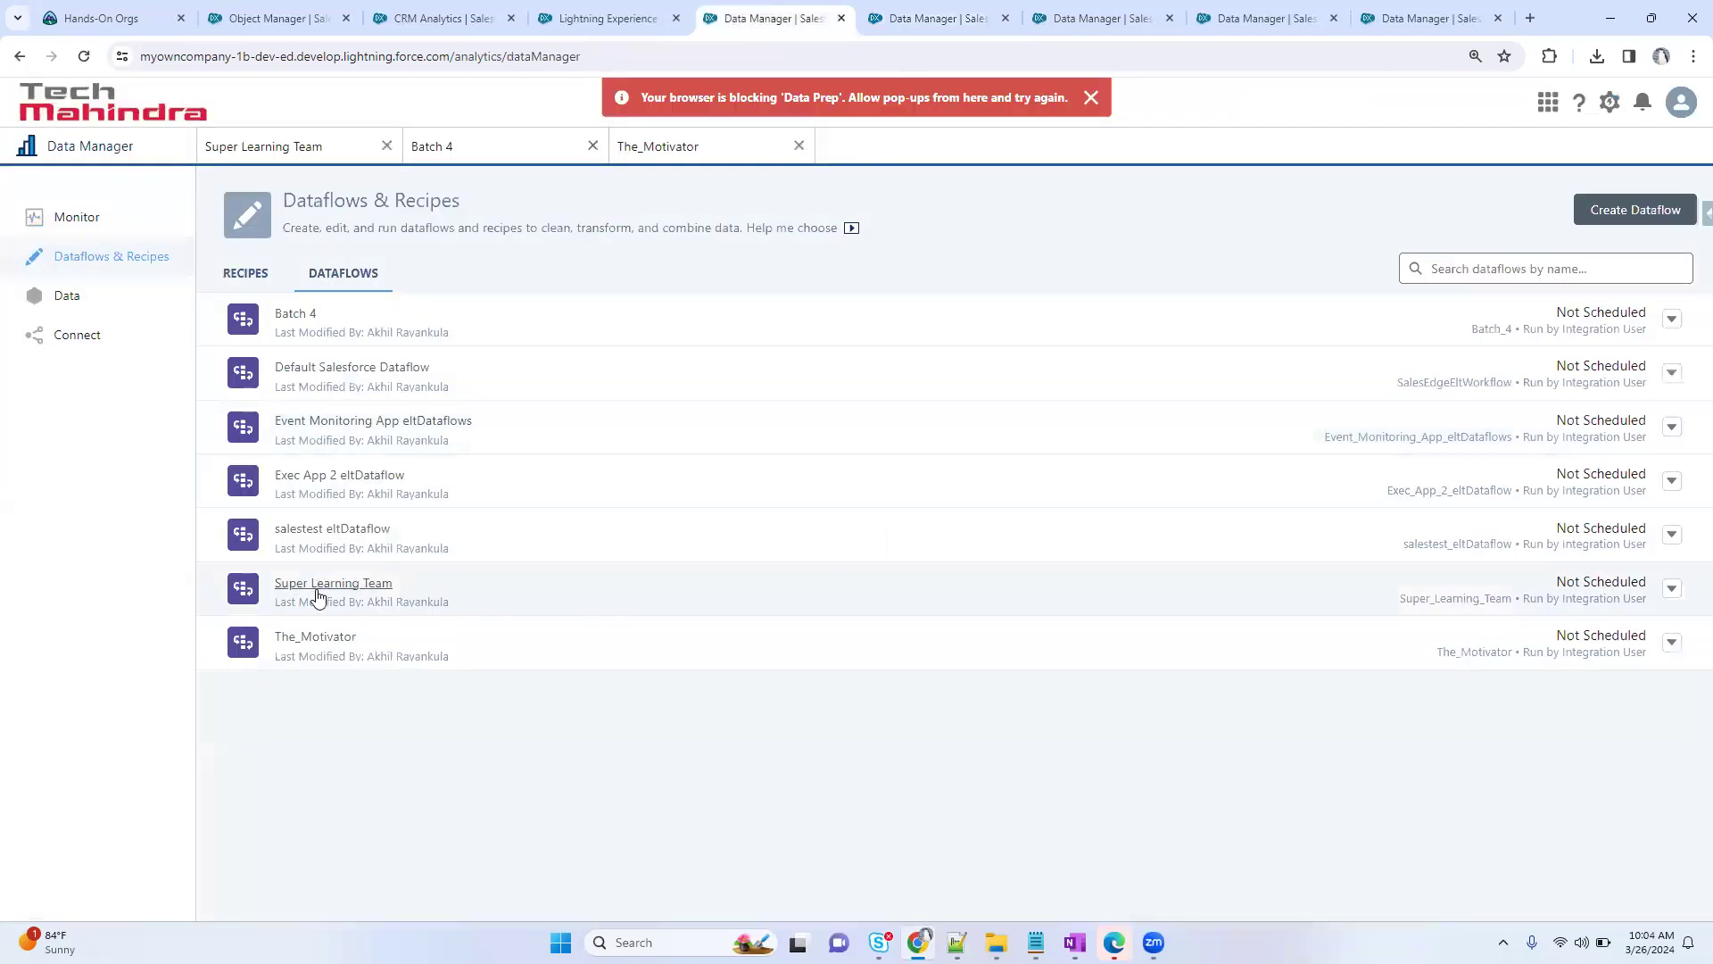
left_click(327, 540)
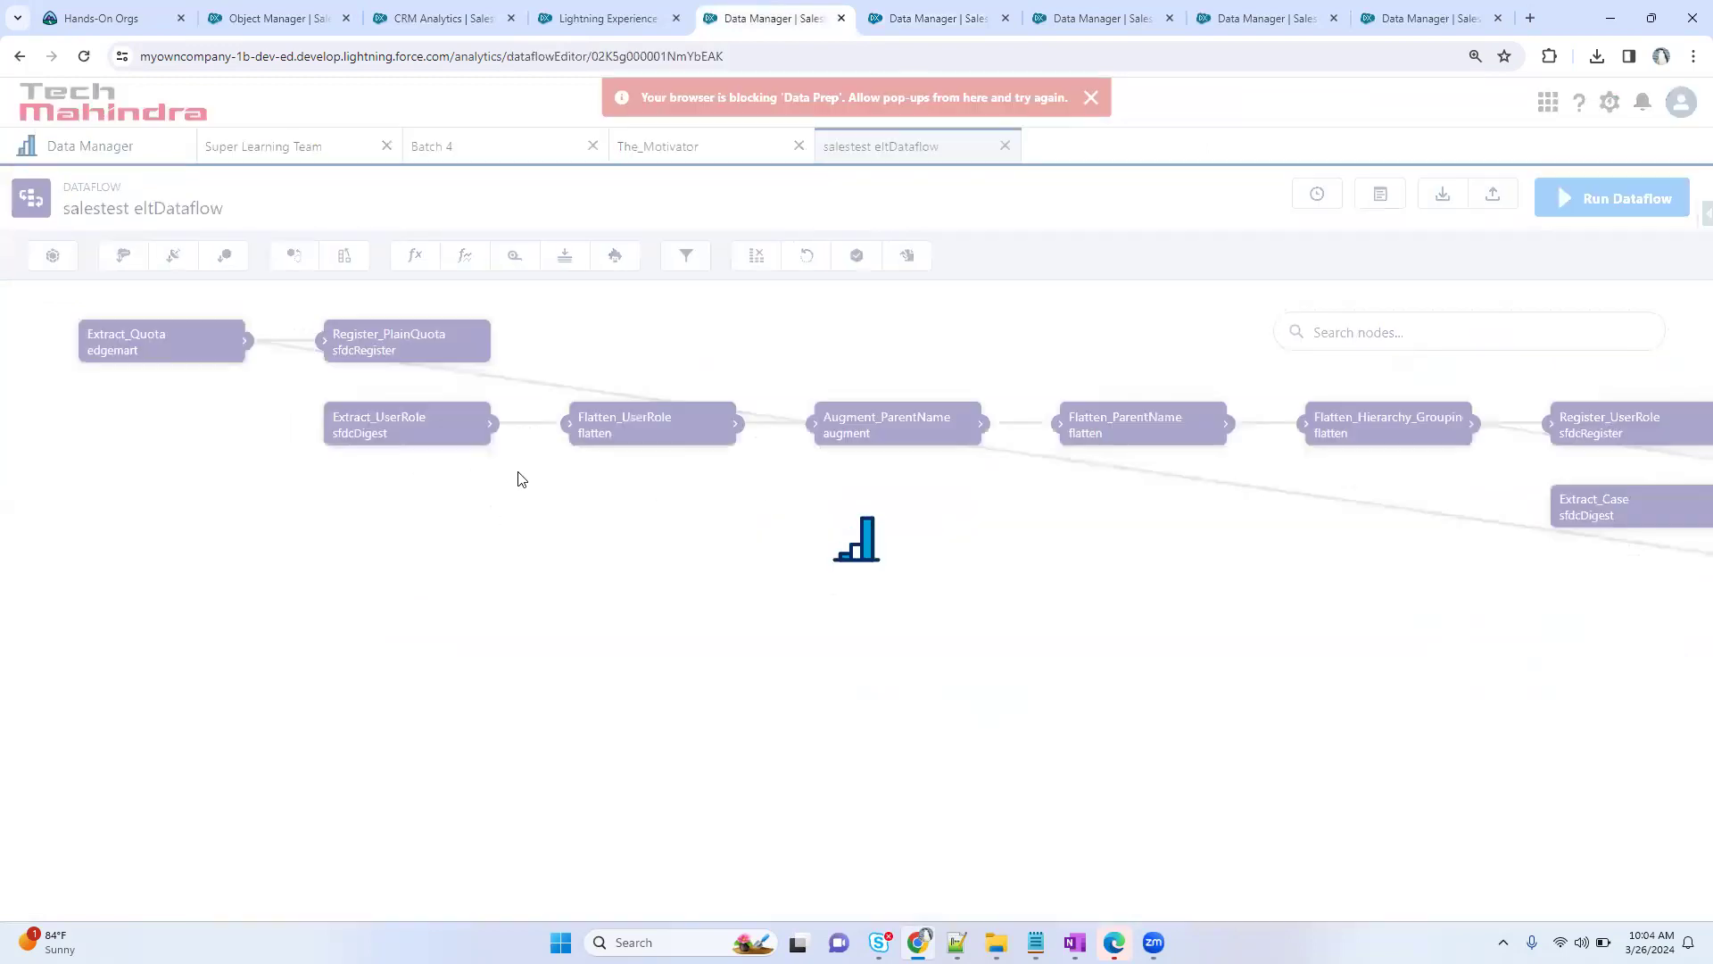
left_click_drag(678, 609, 352, 676)
left_click_drag(796, 455, 386, 511)
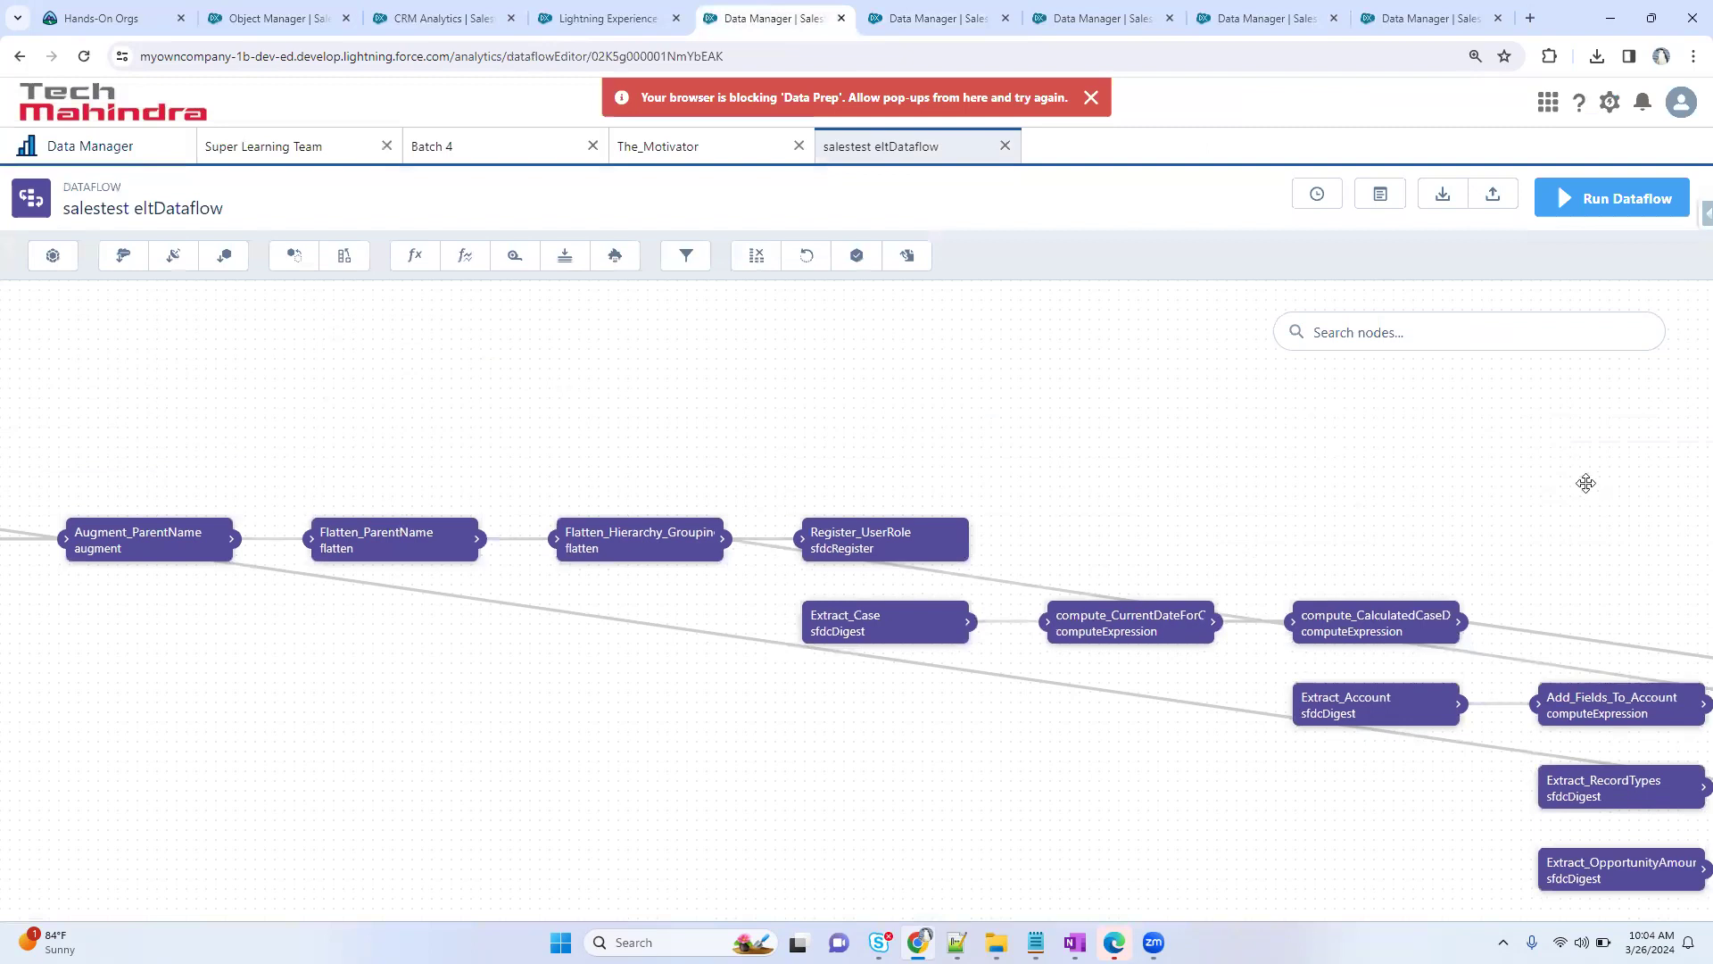
left_click_drag(1586, 483, 590, 395)
left_click_drag(1595, 642, 492, 400)
left_click_drag(1694, 499, 650, 237)
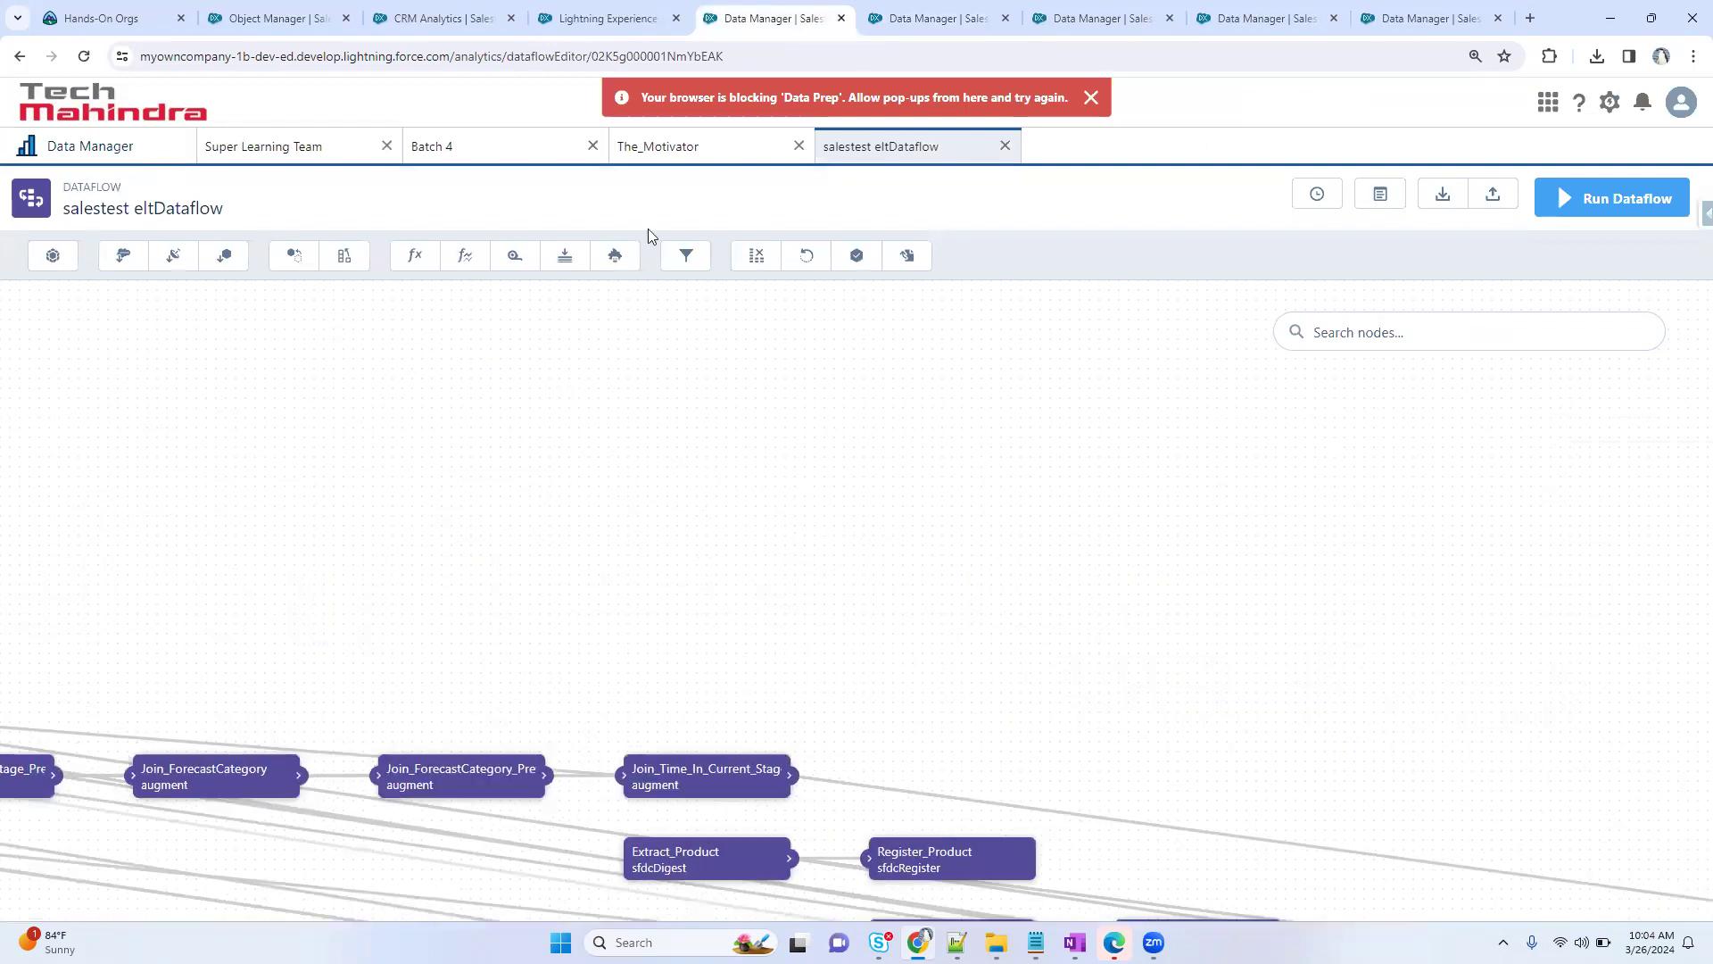
- Examine the node layout of the recipe converted from Exec App 2 eltDataflow, for comparison with the dataflow
left_click(934, 17)
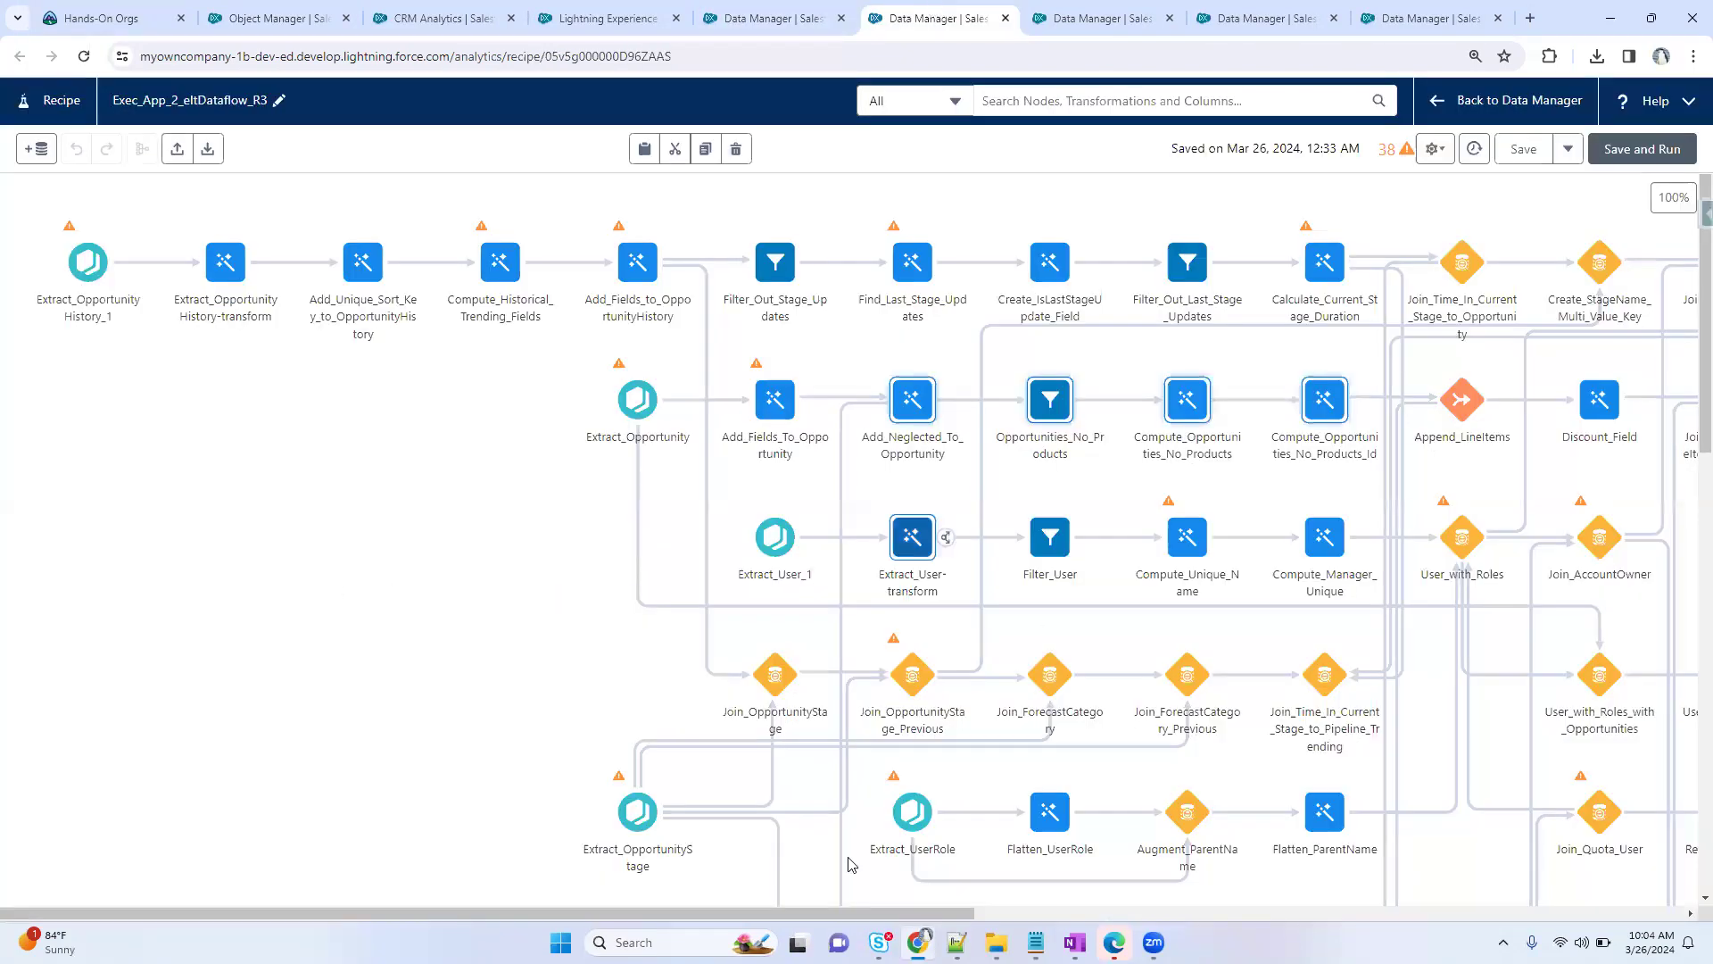
left_click_drag(954, 912, 1374, 912)
scroll(893, 888, "left", 5)
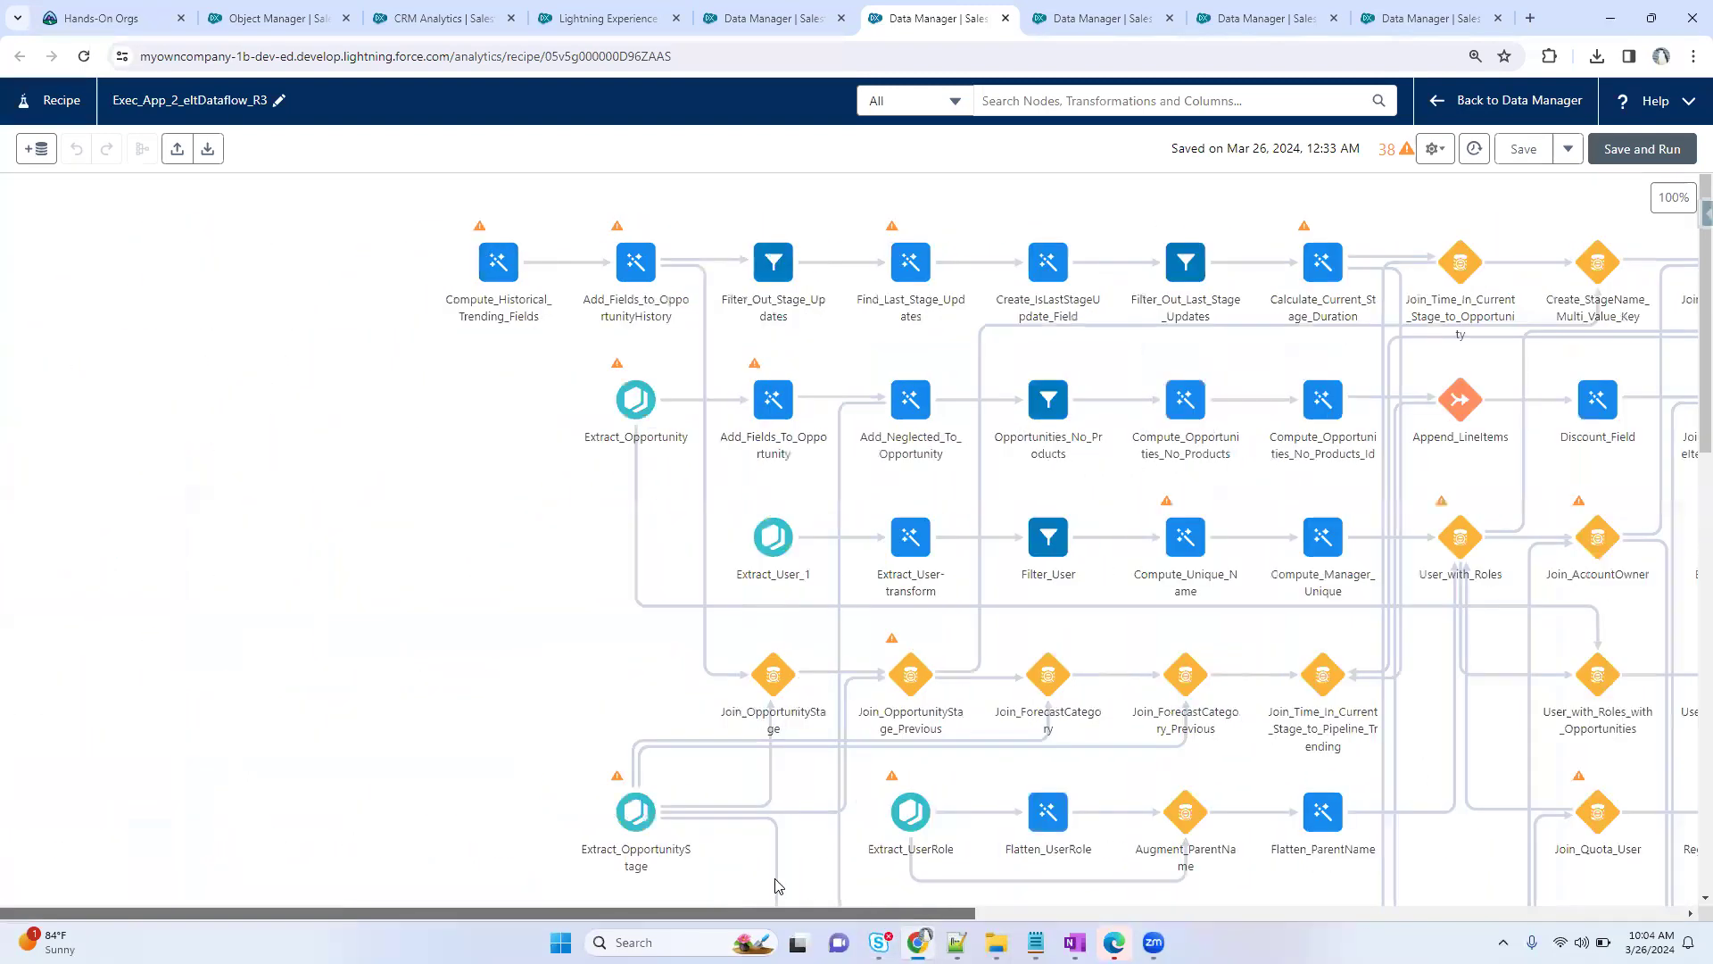
scroll(928, 903, "right", 1)
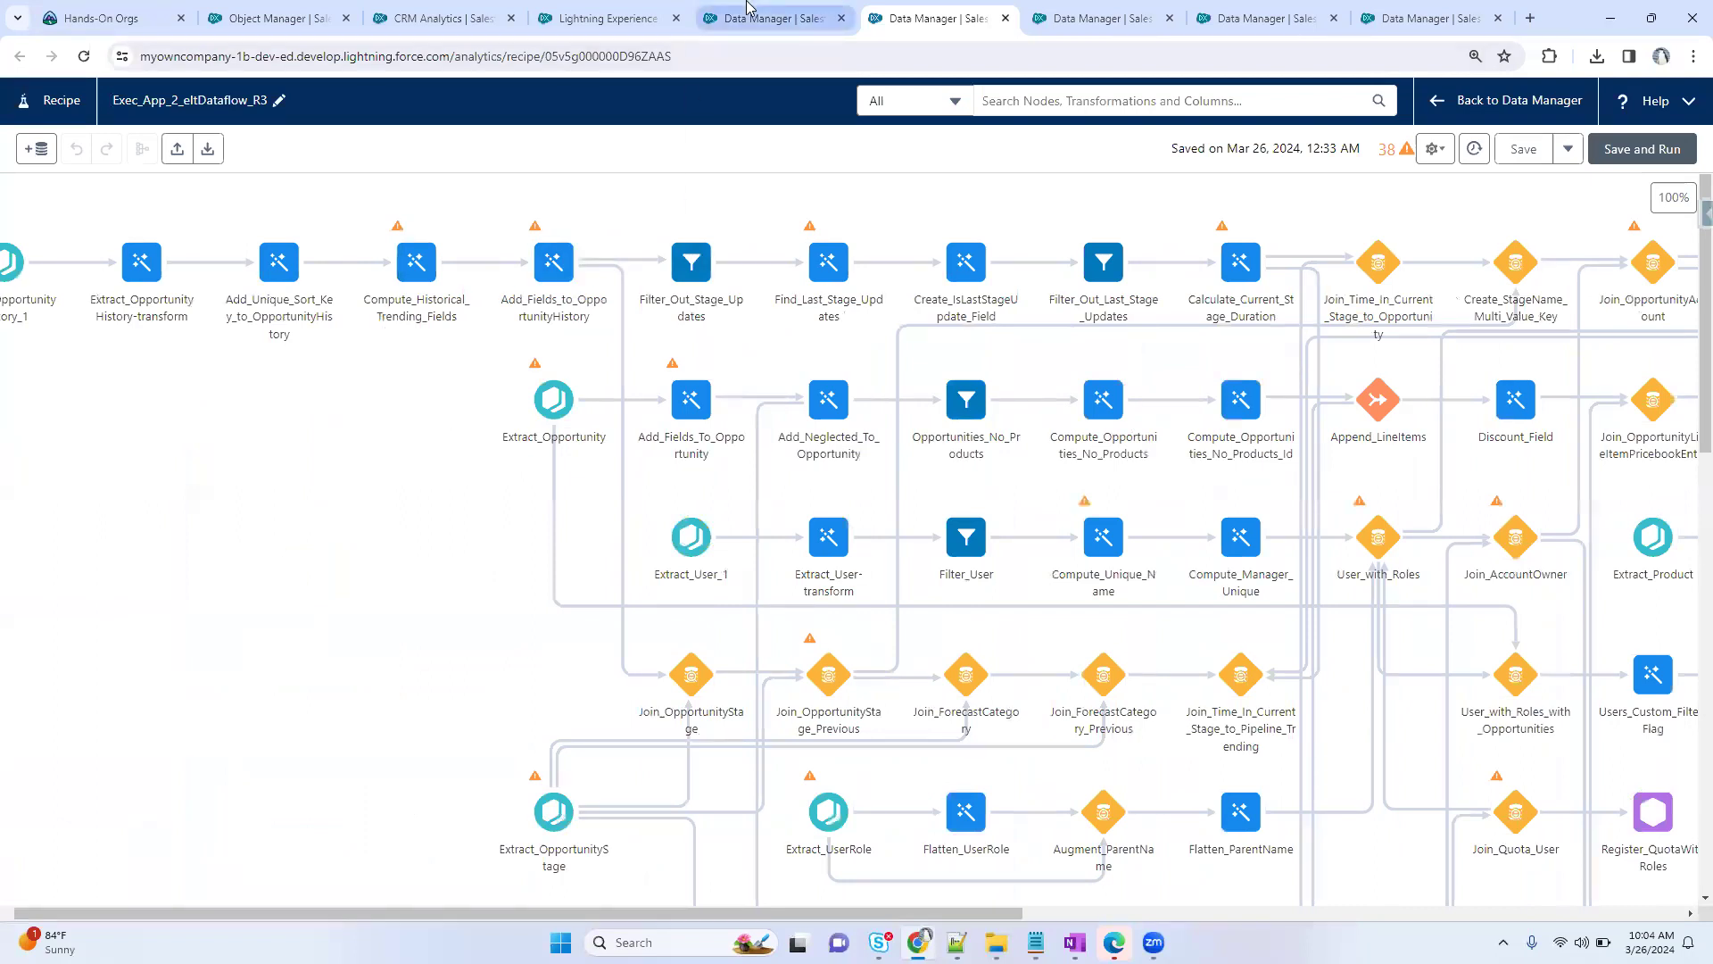
- Return to the dataflows in the Data Manager monitor and show the actions available for Event Monitoring App eltDataflows
mouse_move(748, 7)
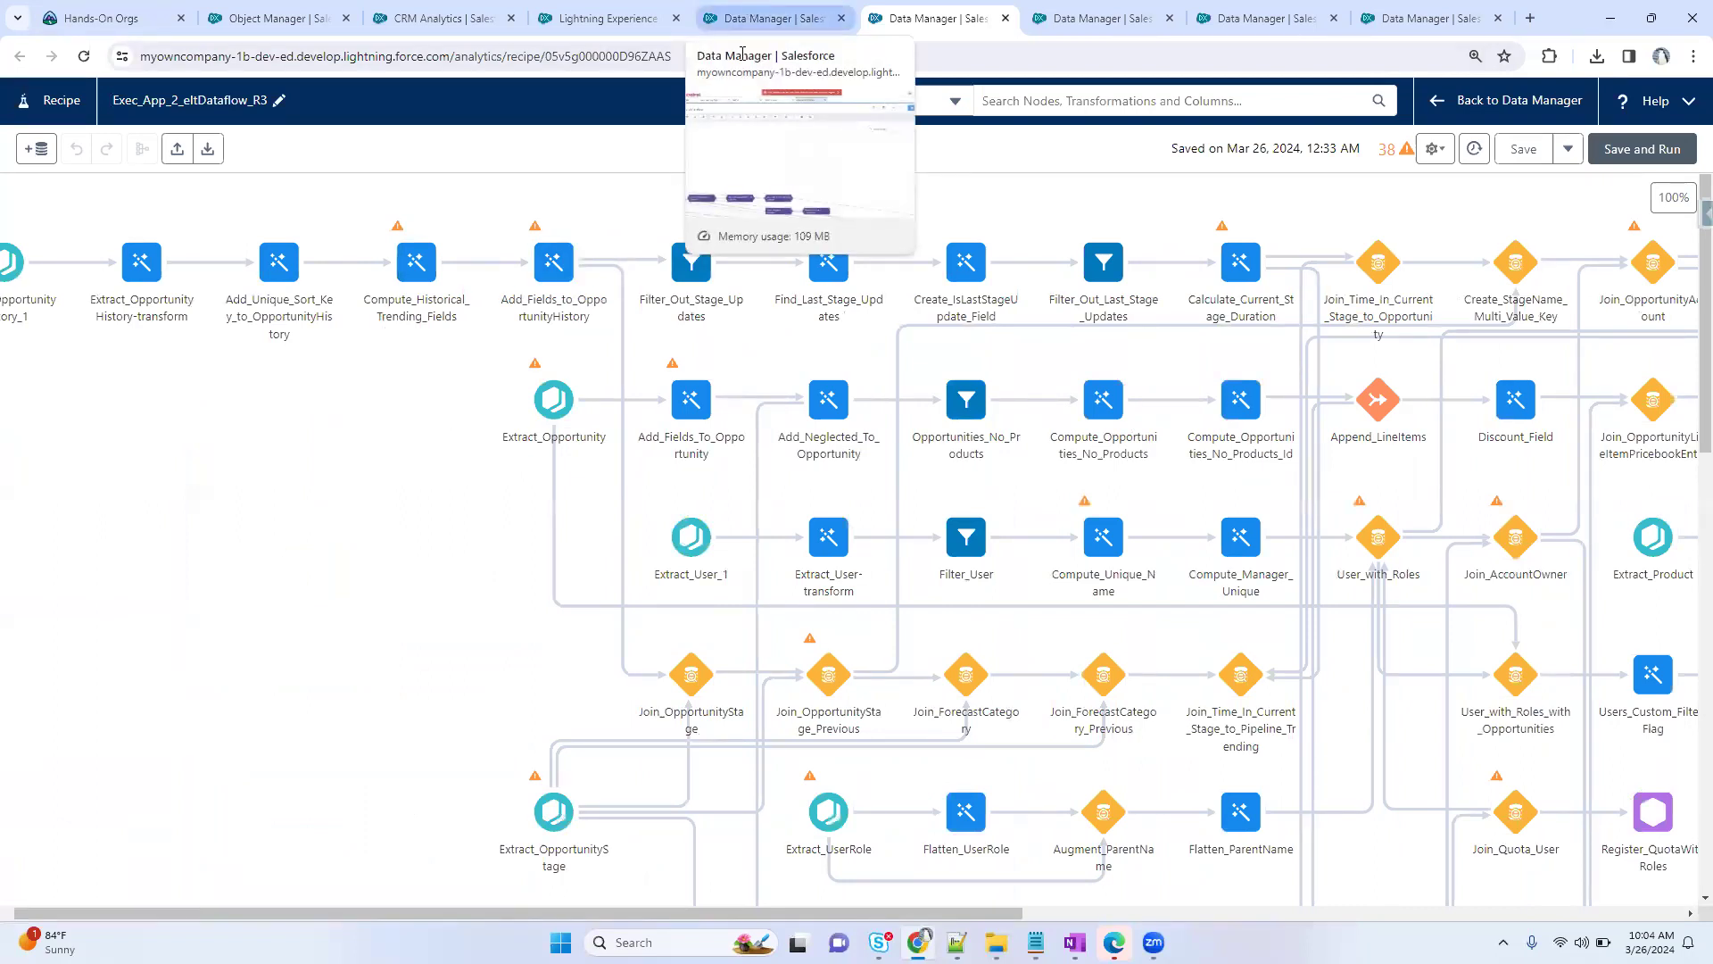
left_click(778, 11)
left_click(86, 145)
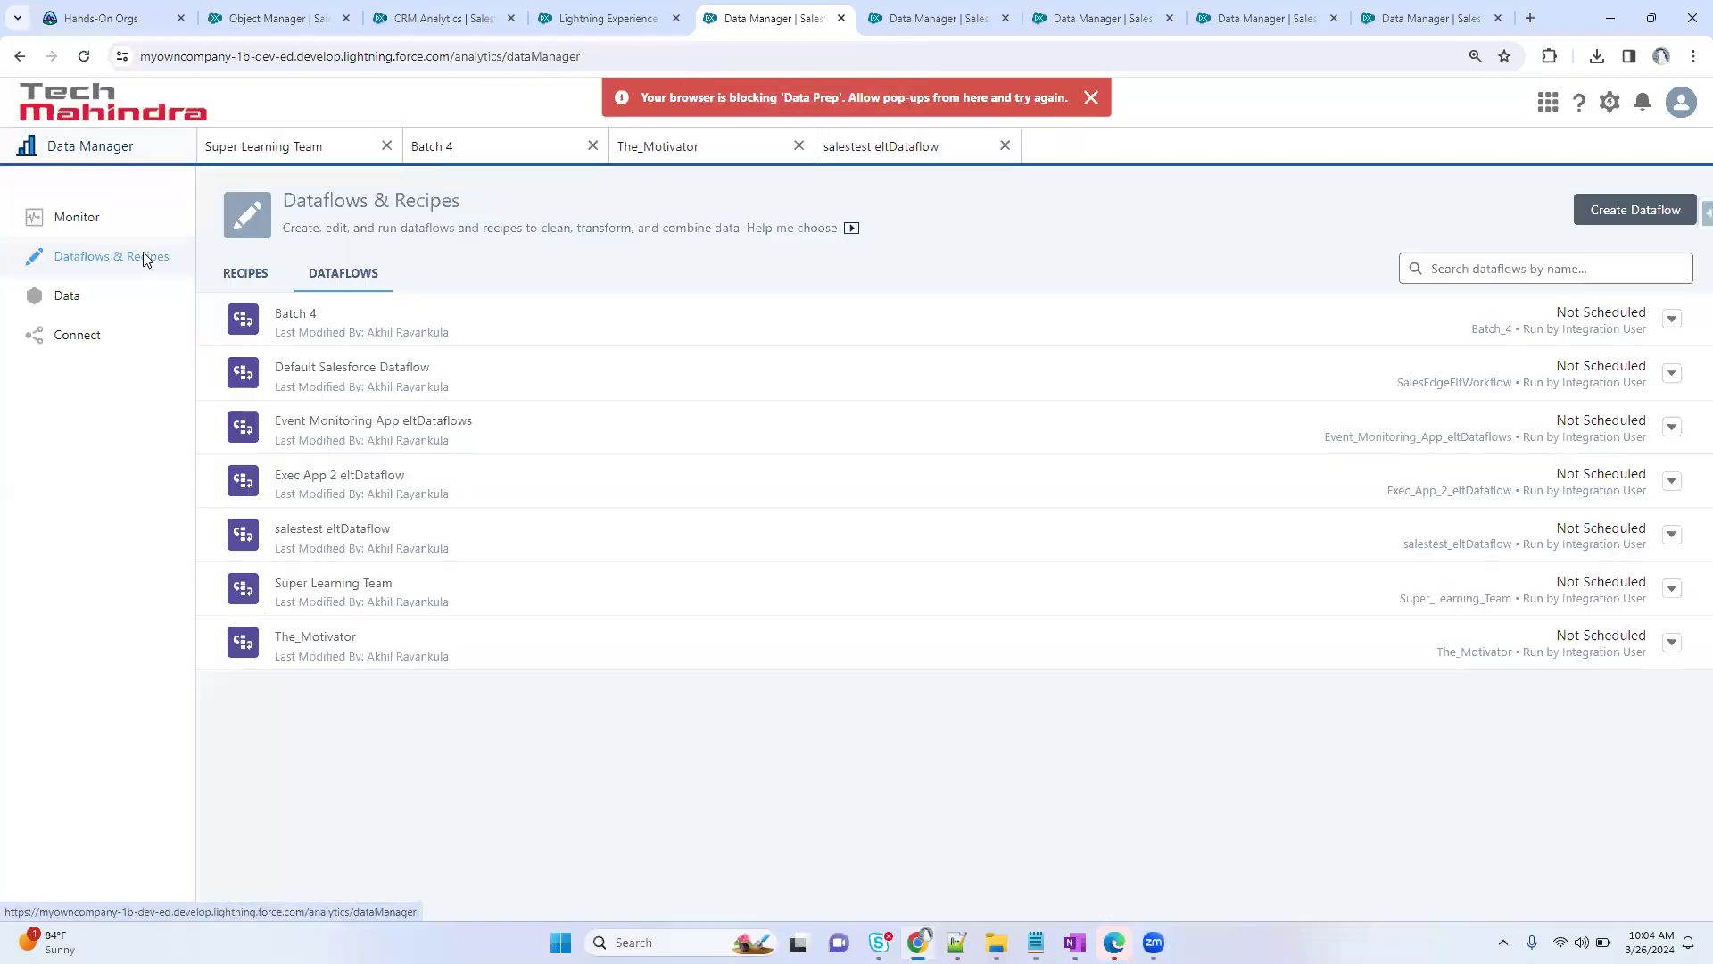
left_click(107, 218)
left_click(346, 274)
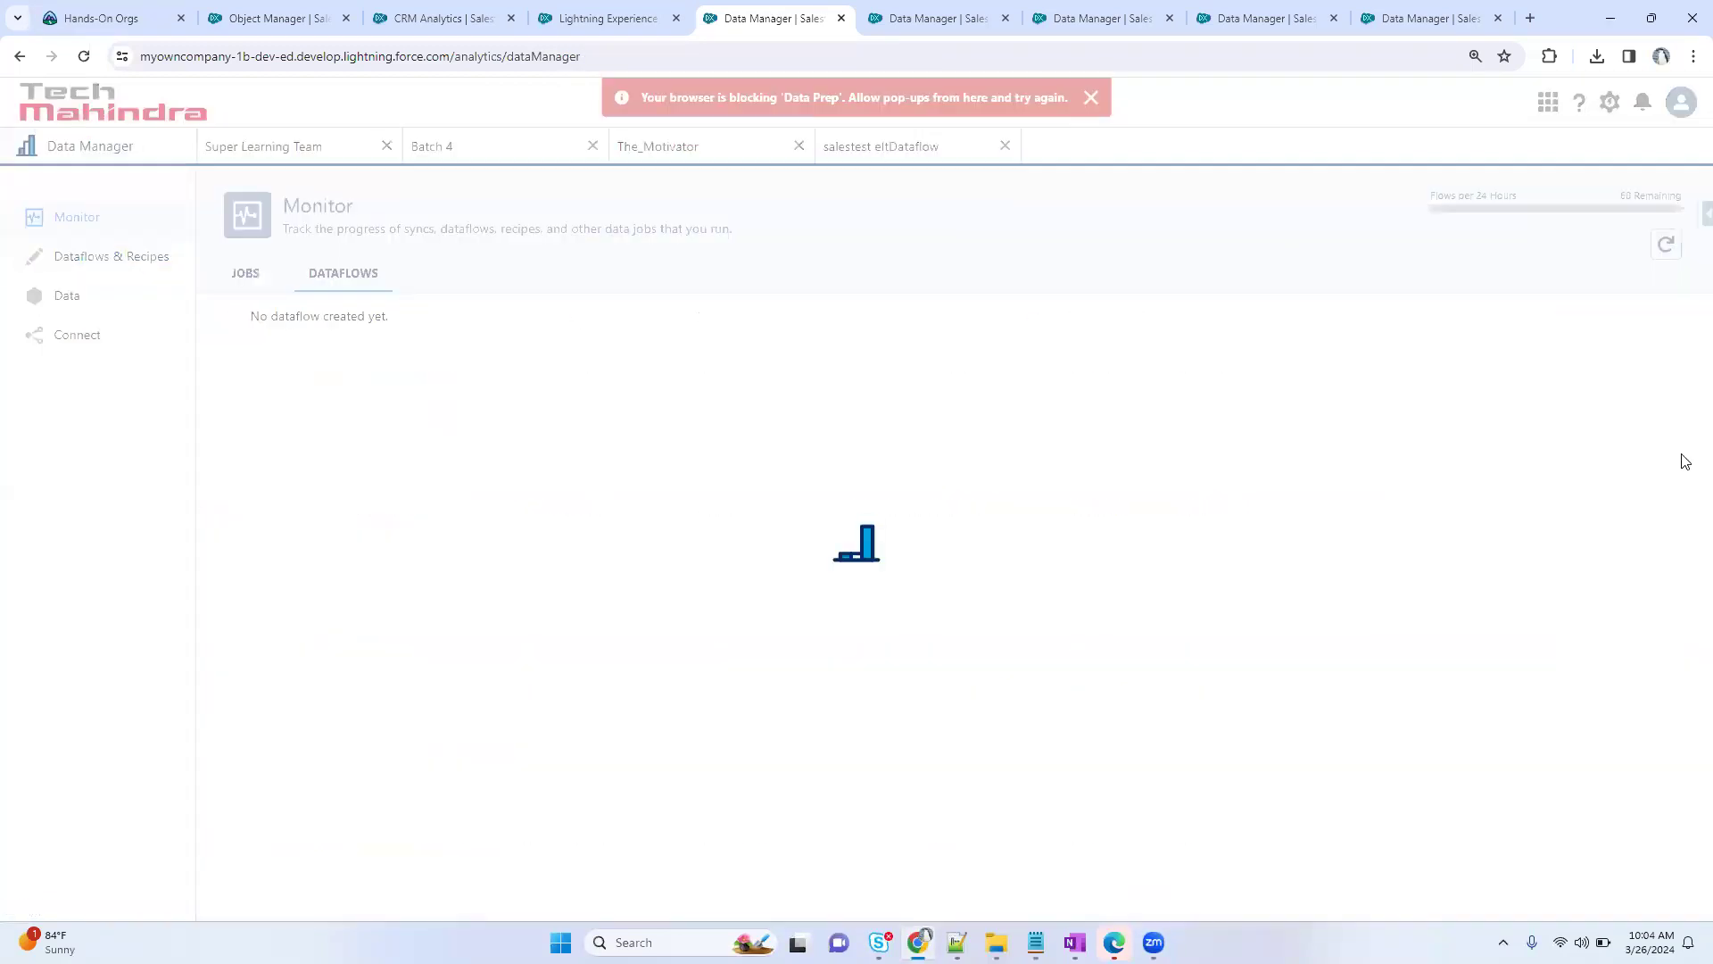
left_click(1671, 451)
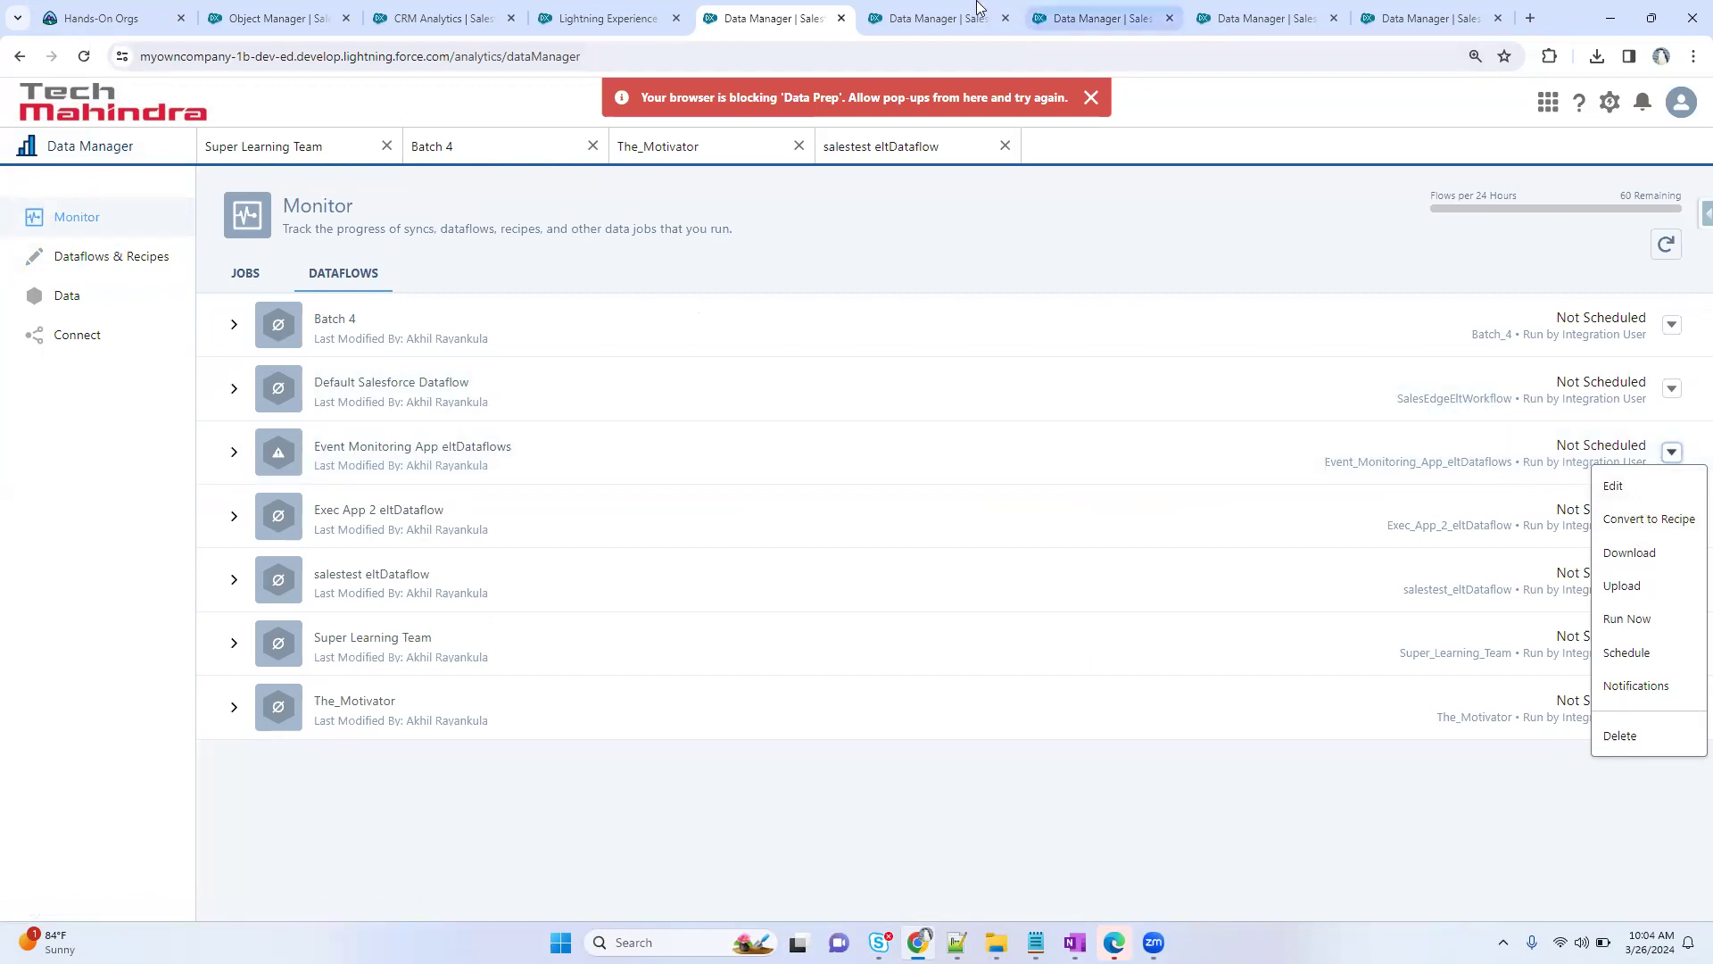
- Close the leftover recipe tab and open the Super Learning Team dataflow from the Dataflows & Recipes list
left_click(1004, 18)
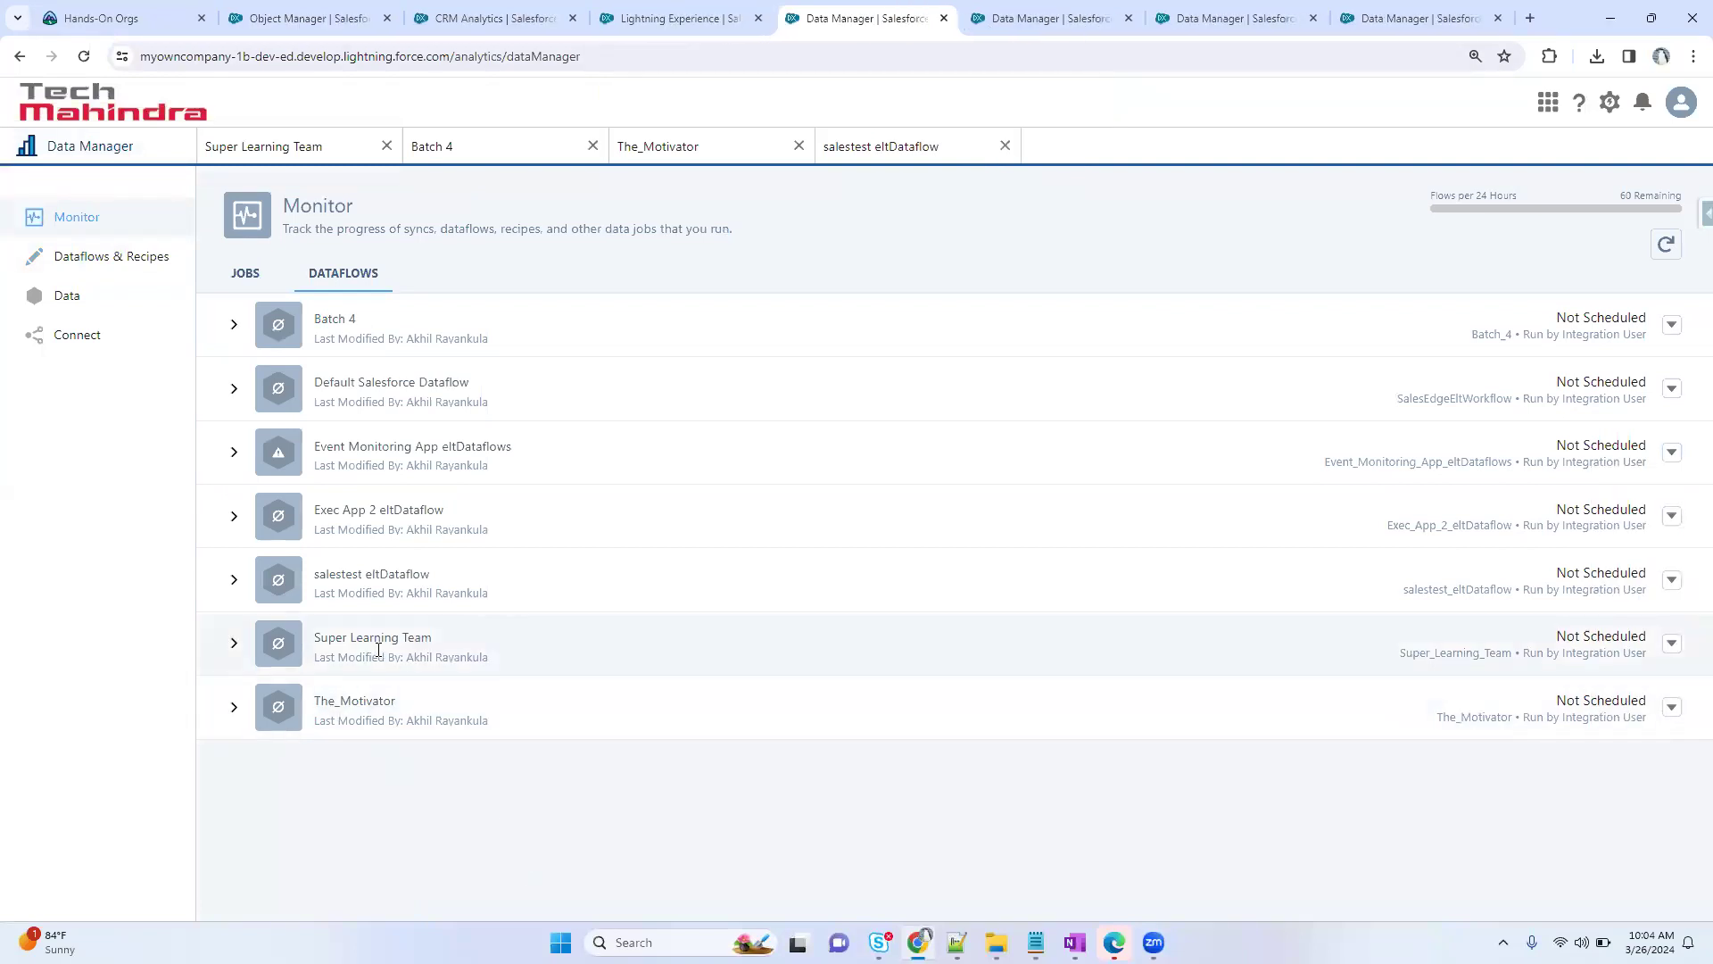
left_click(72, 285)
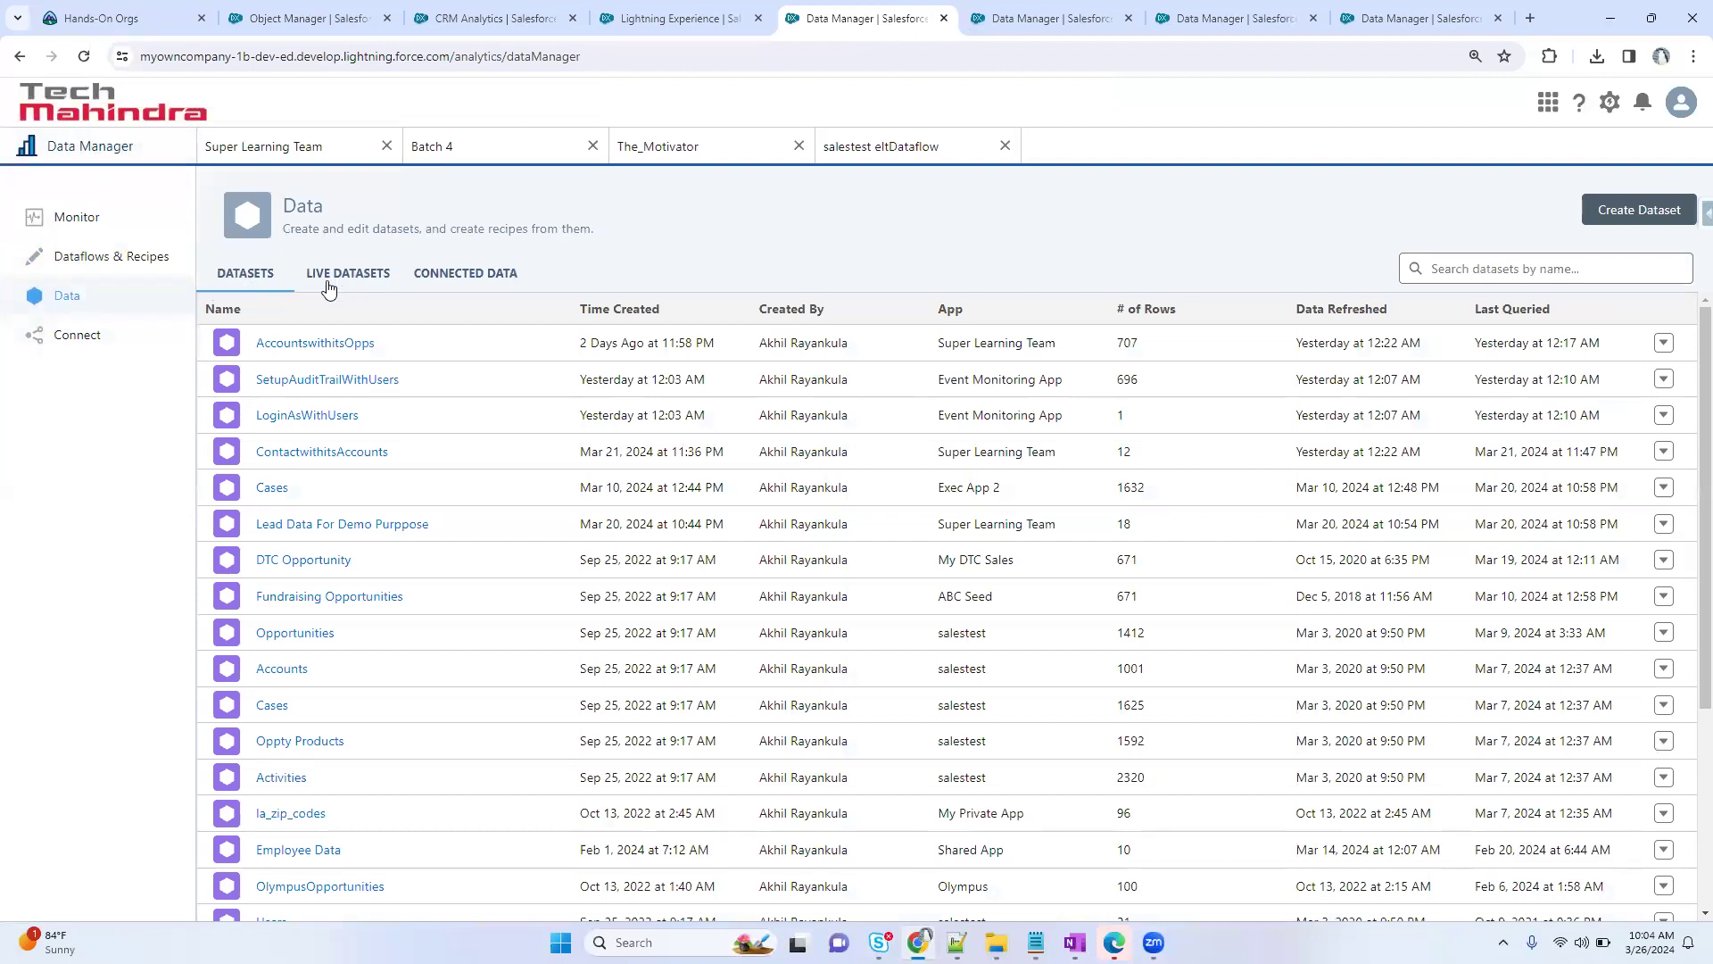
left_click(134, 259)
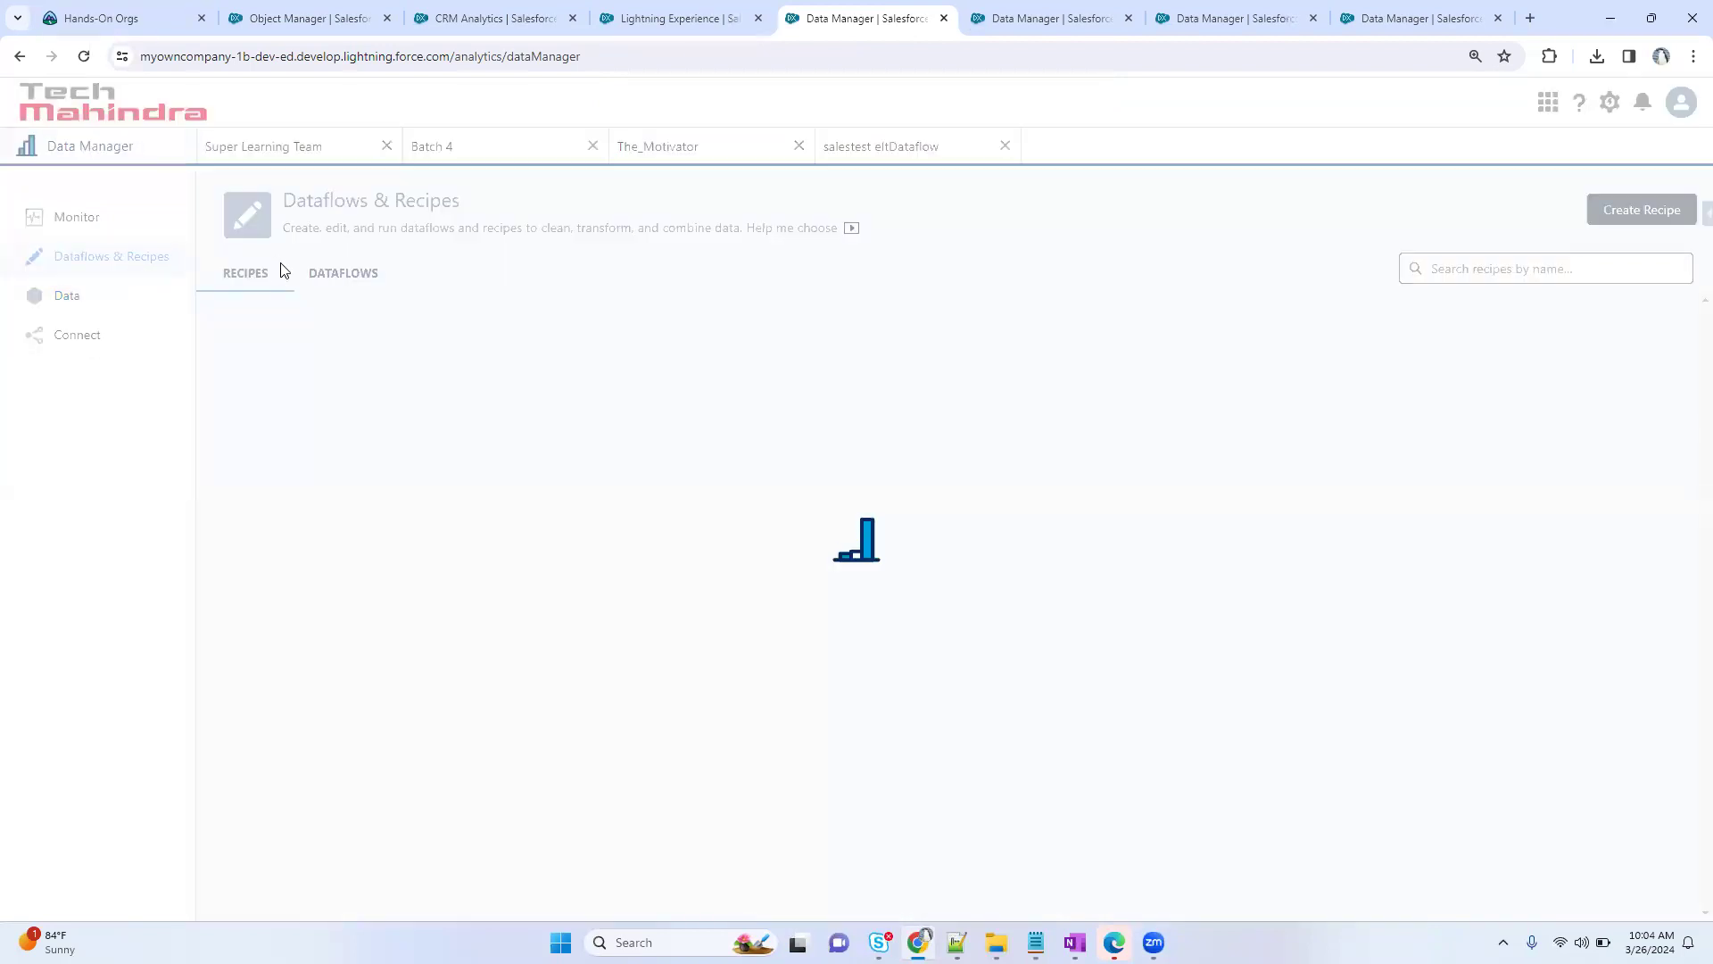
left_click(347, 275)
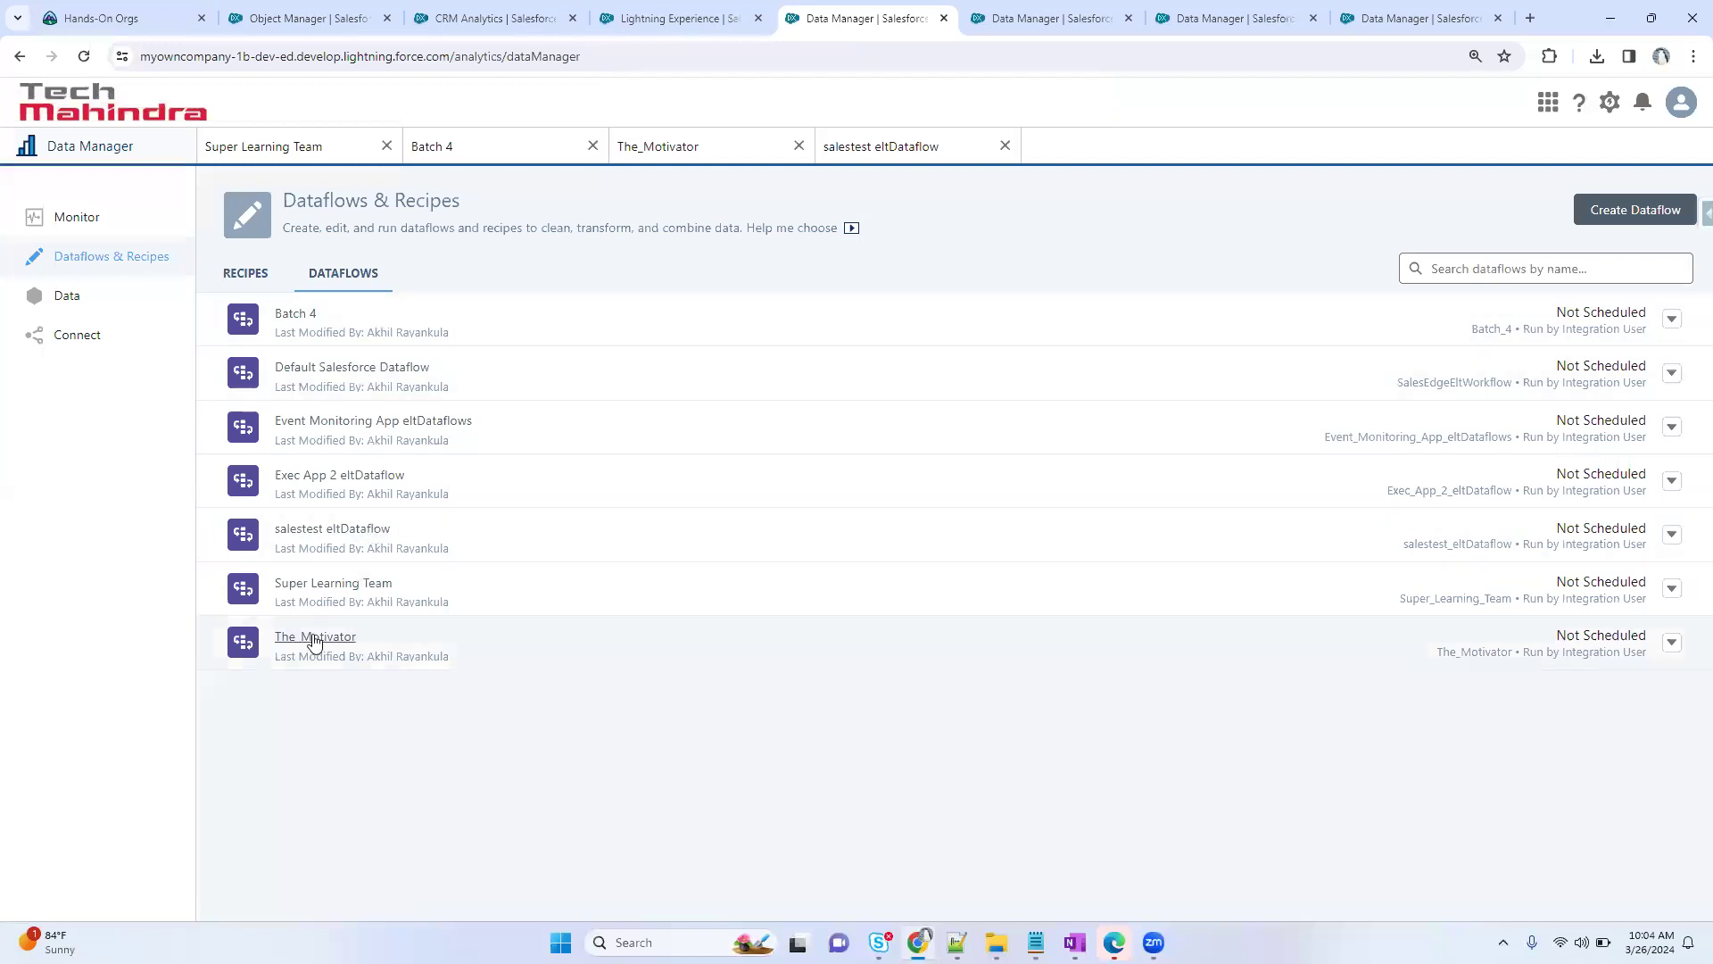
left_click(334, 585)
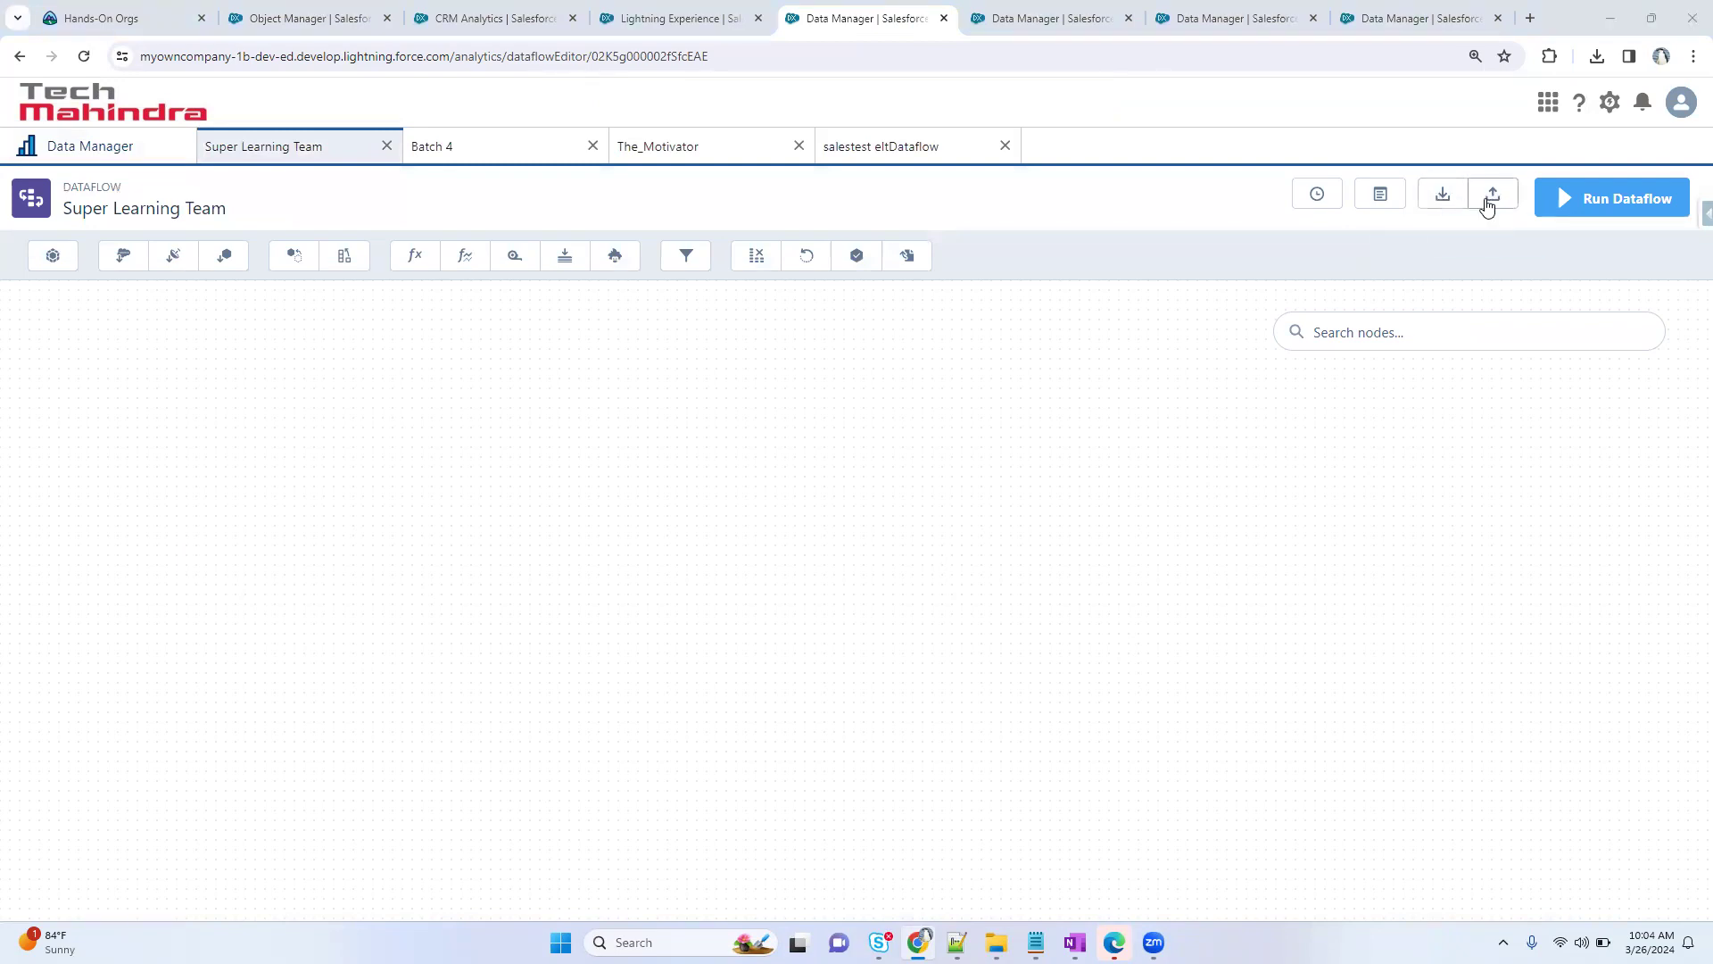
- Download the Super Learning Team dataflow as a JSON file and view its contents in Notepad
left_click(1443, 211)
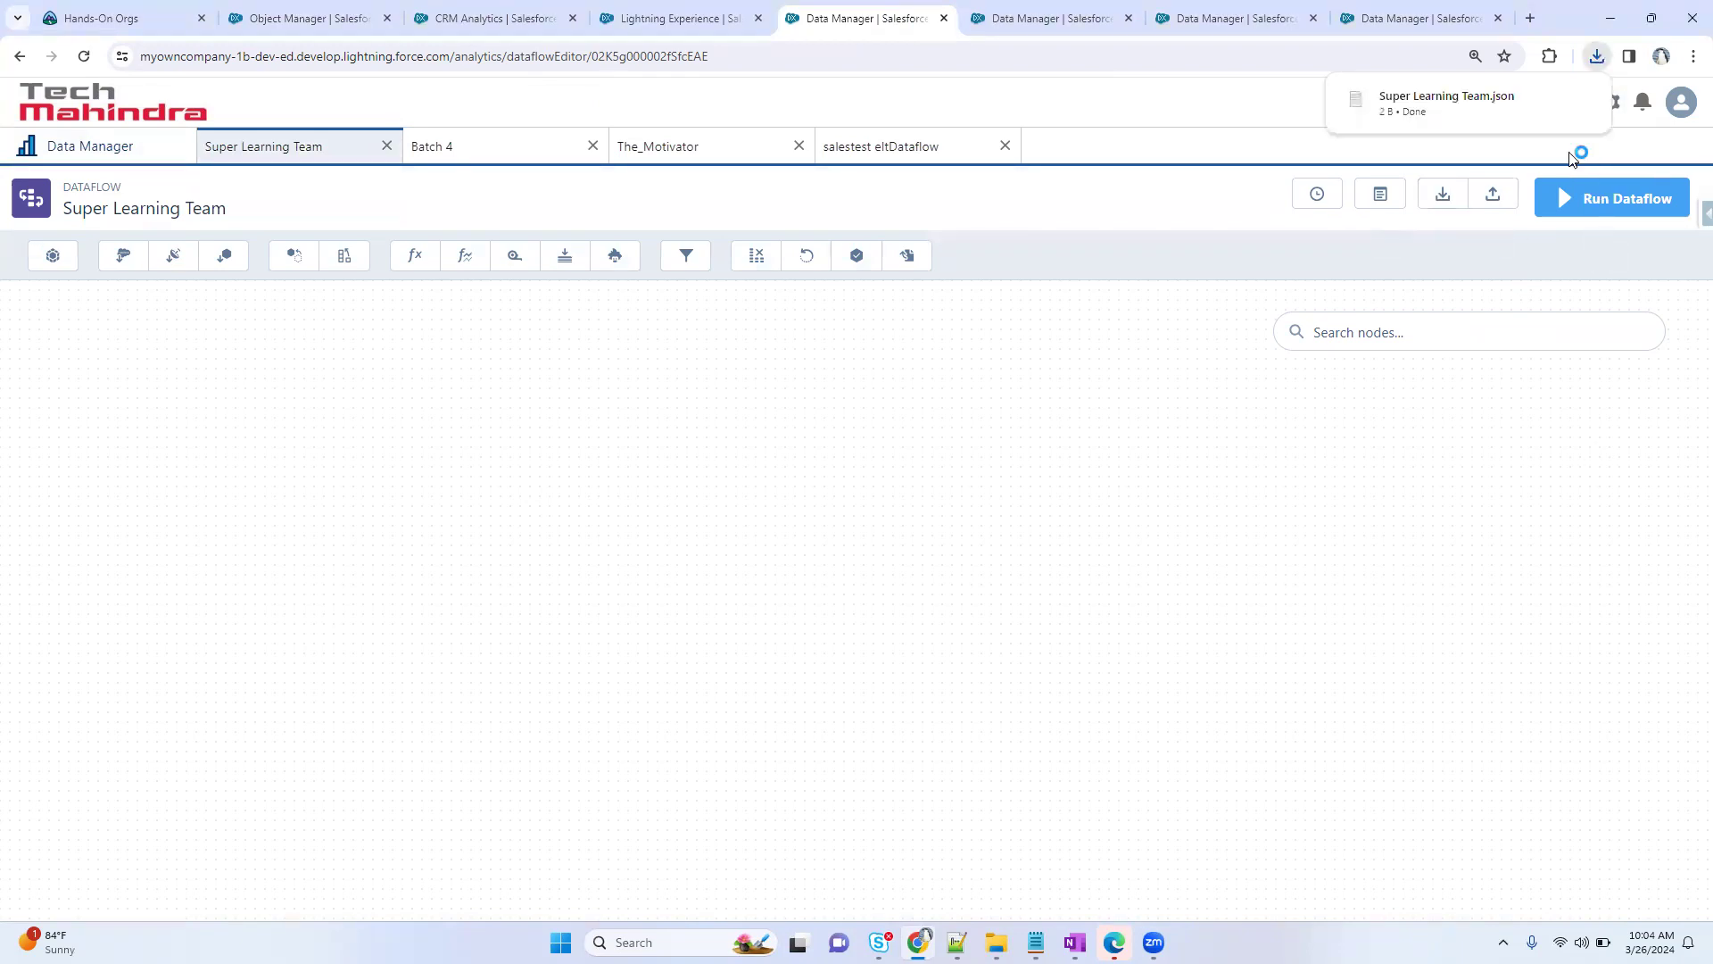
left_click(1535, 106)
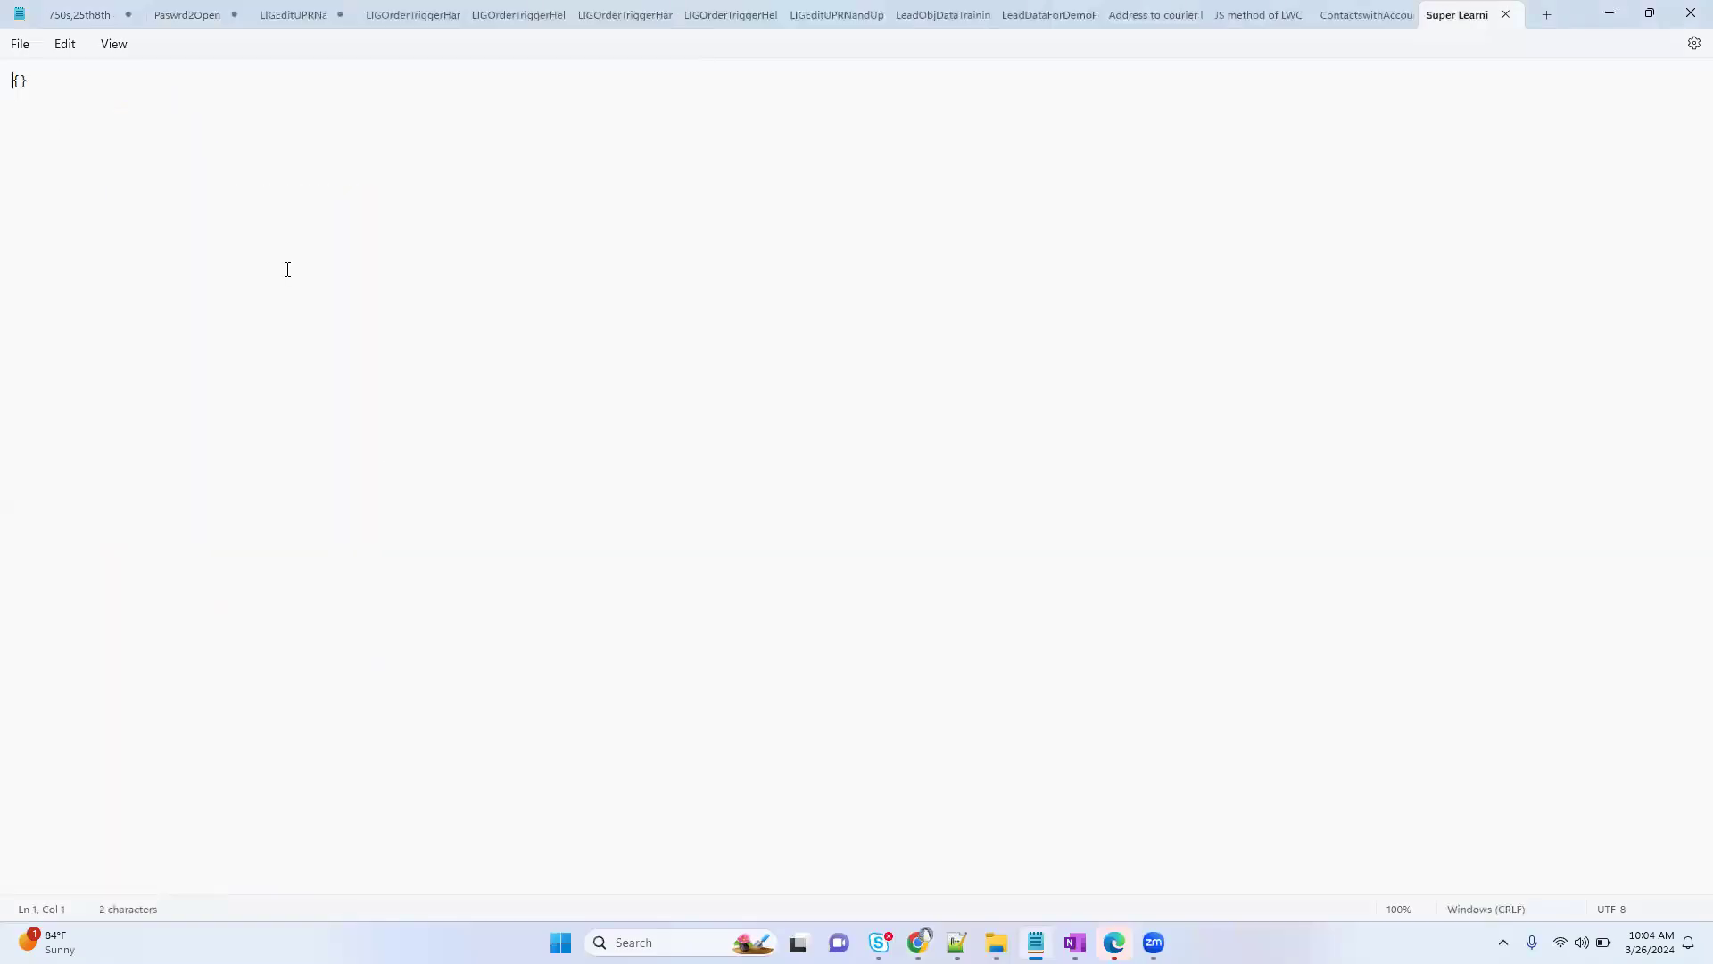
key("ctrl+a")
left_click(1604, 17)
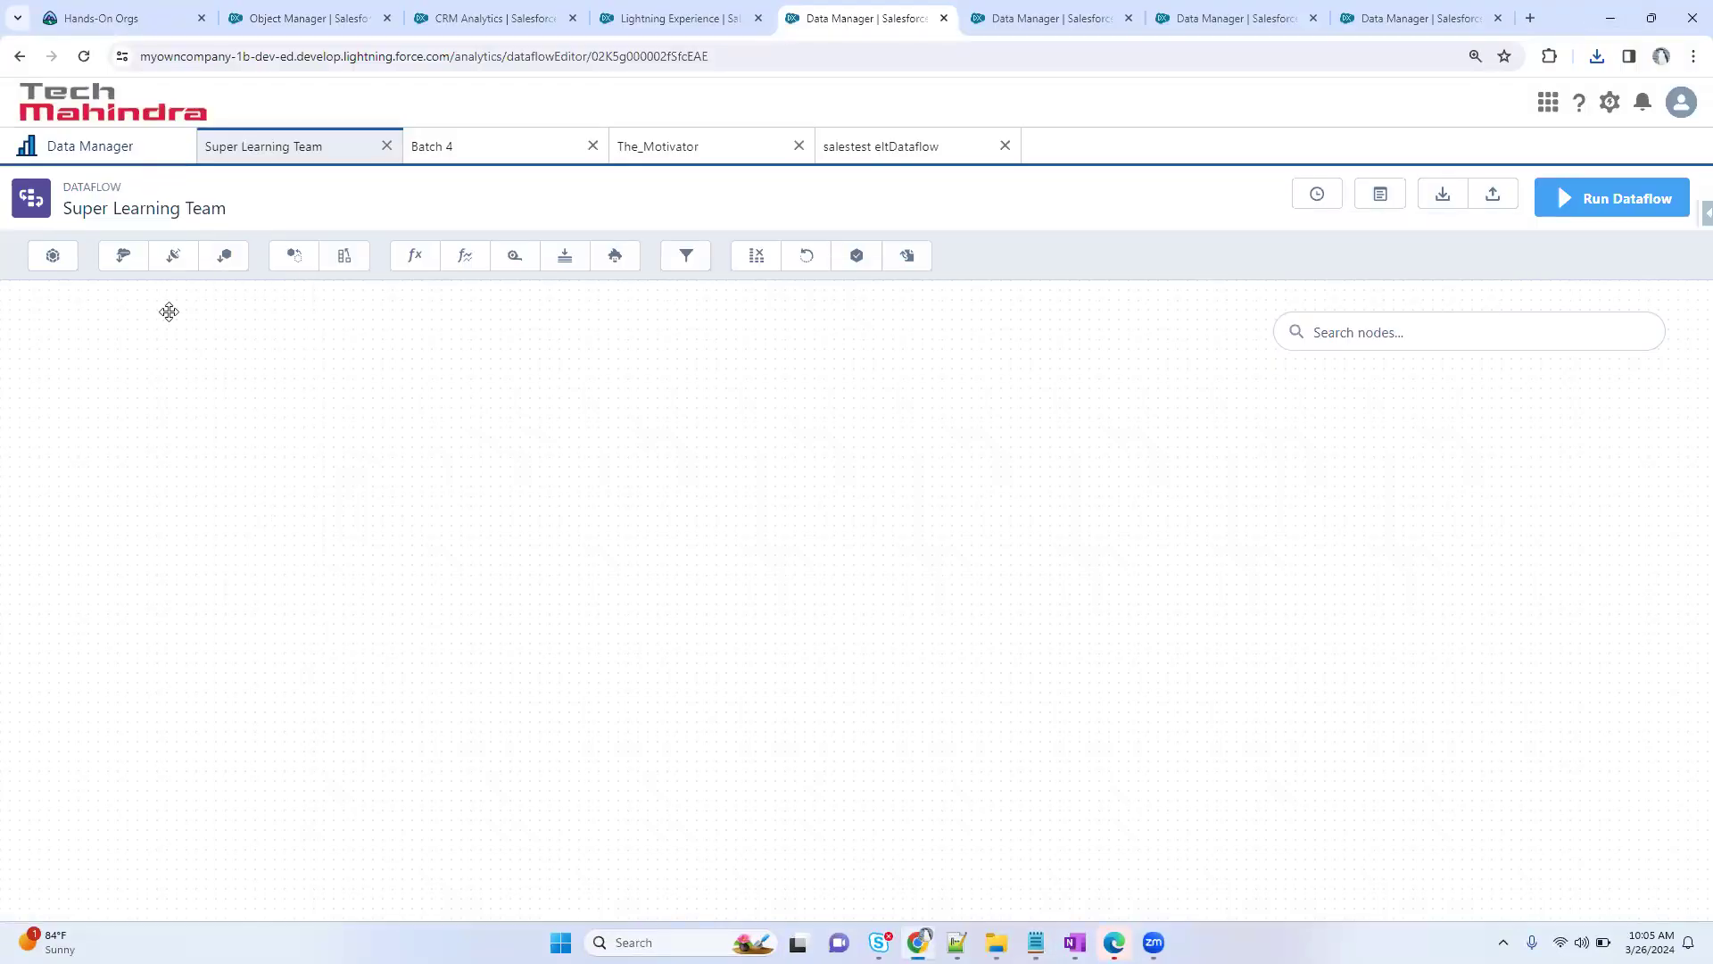
- Start an sfdcDigest node named AccountObjData with Account as its source object
left_click(123, 259)
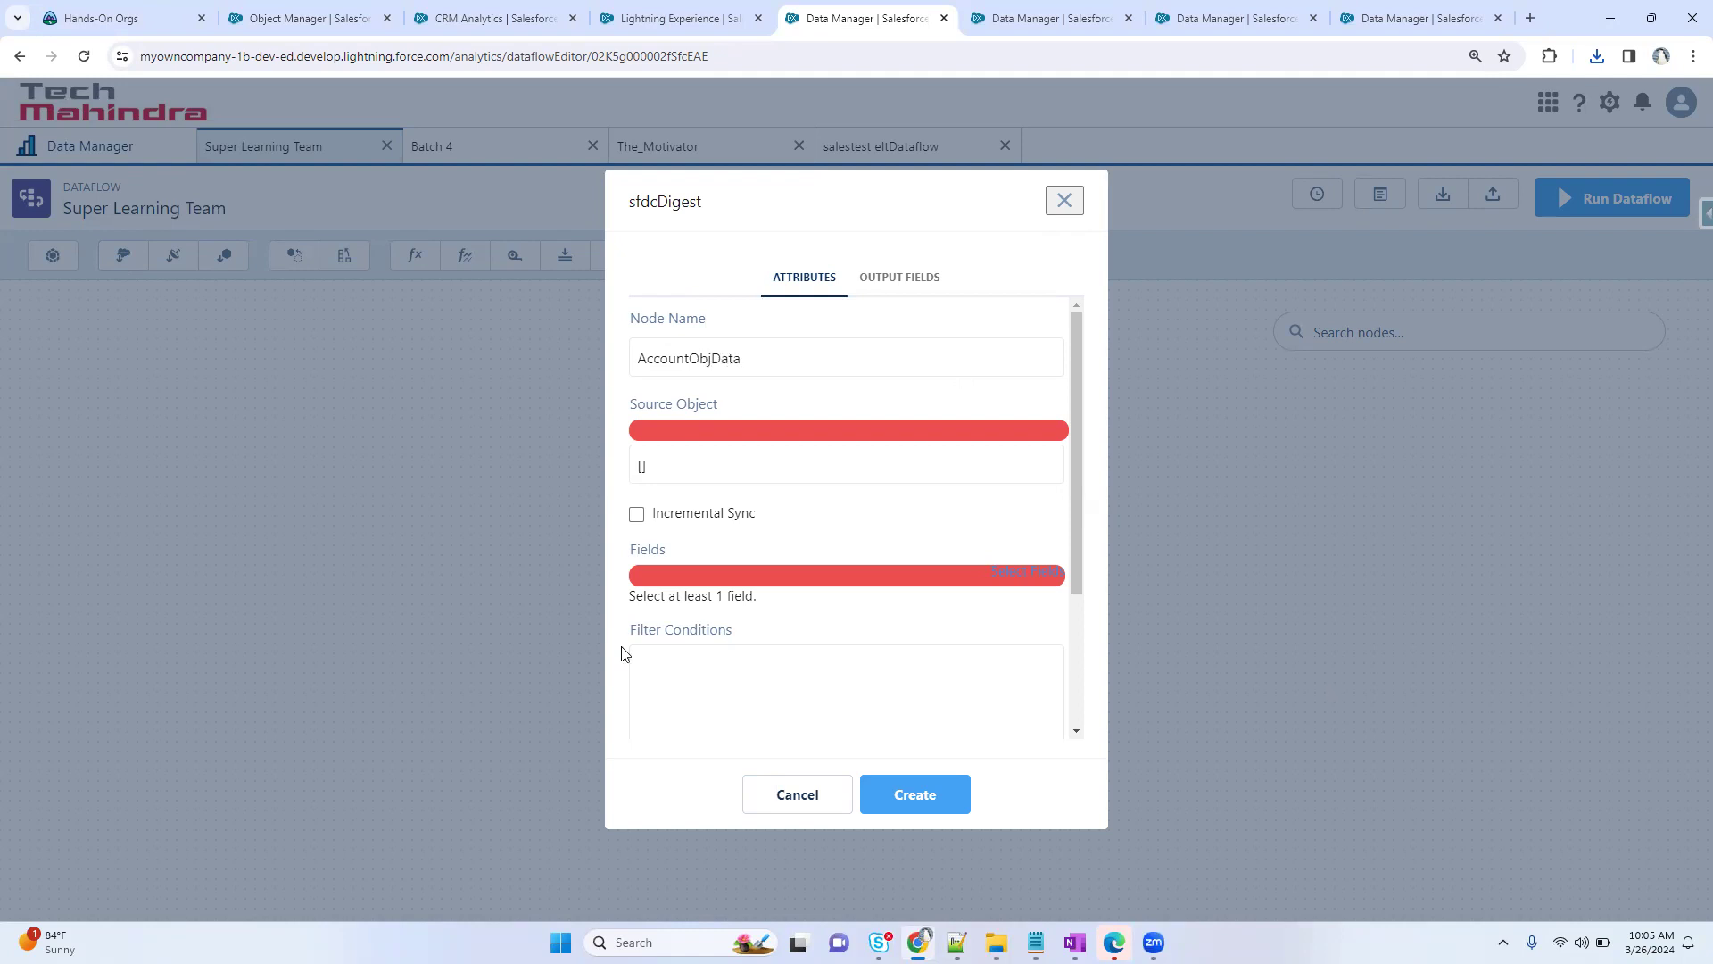
left_click(700, 477)
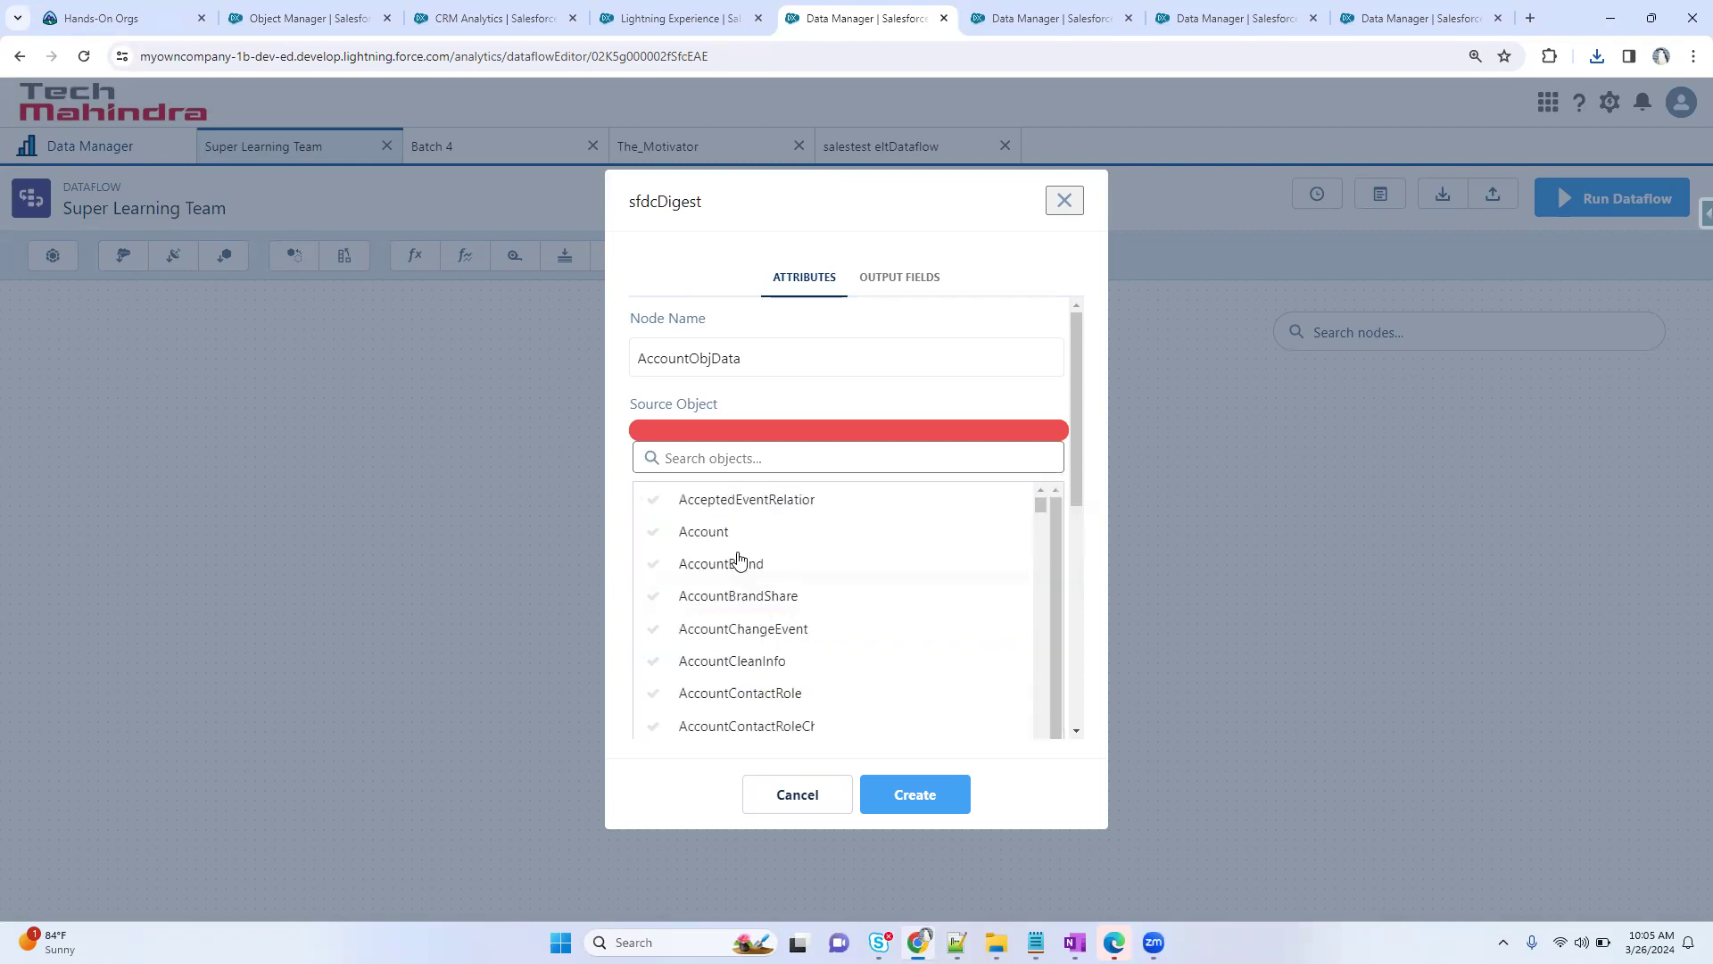
left_click(735, 532)
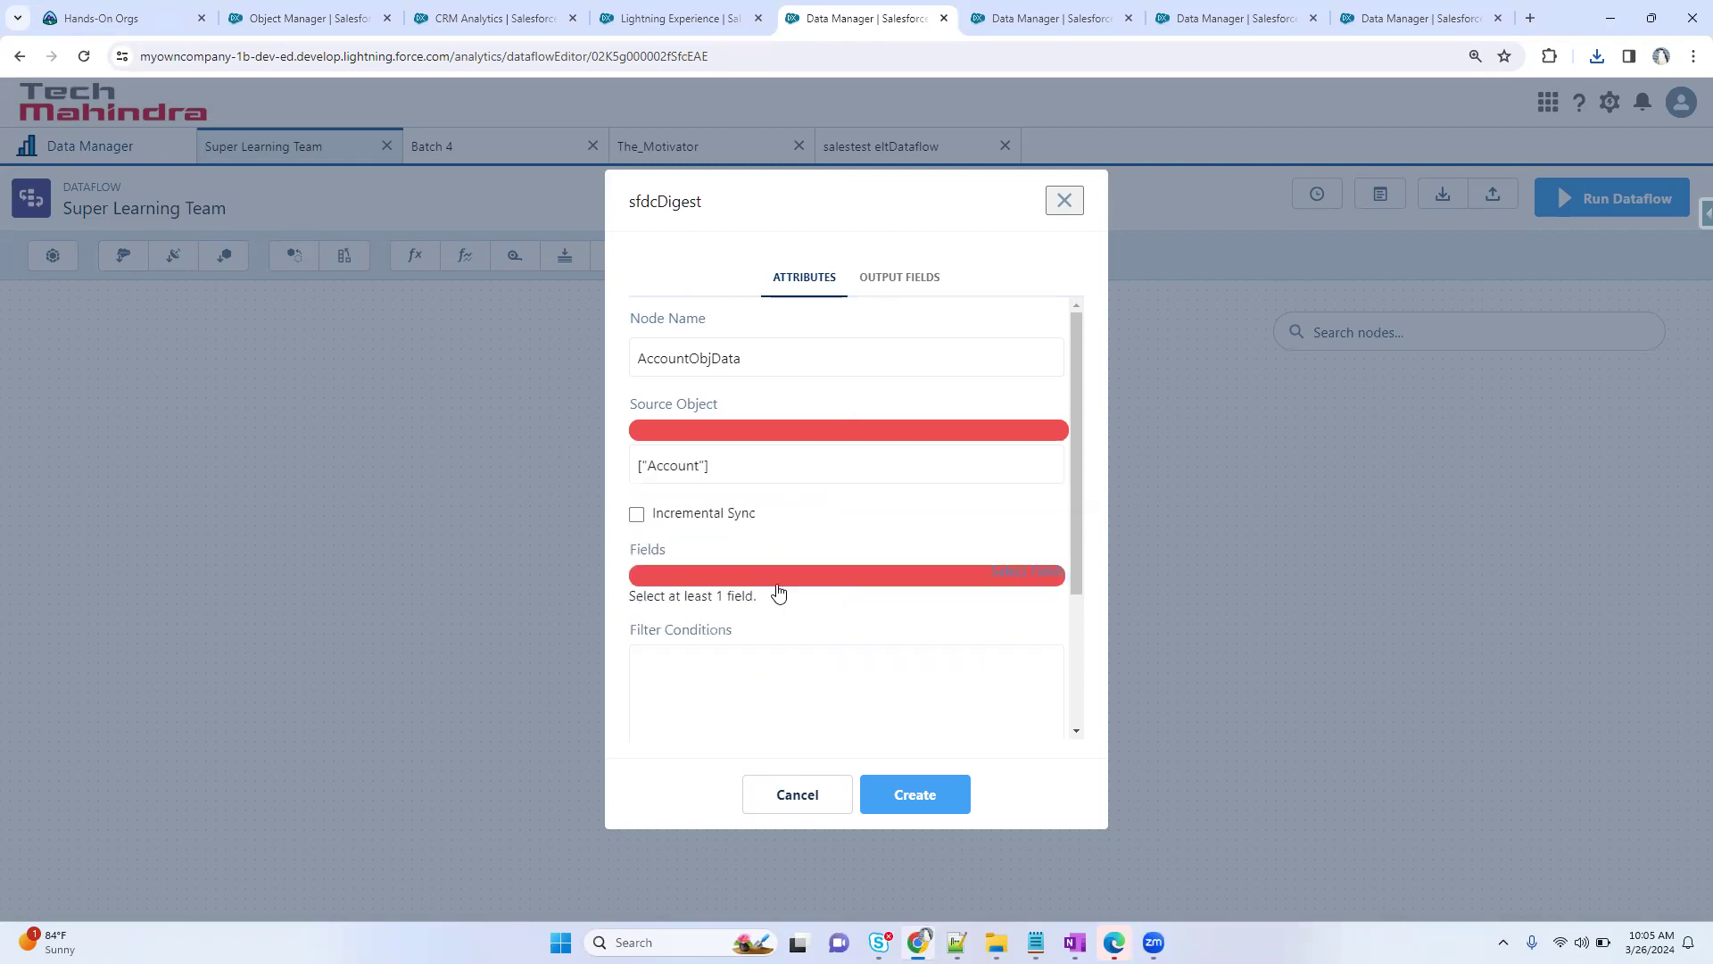
- Add the account's Id and Name fields to the digest node's field selection
left_click(1025, 574)
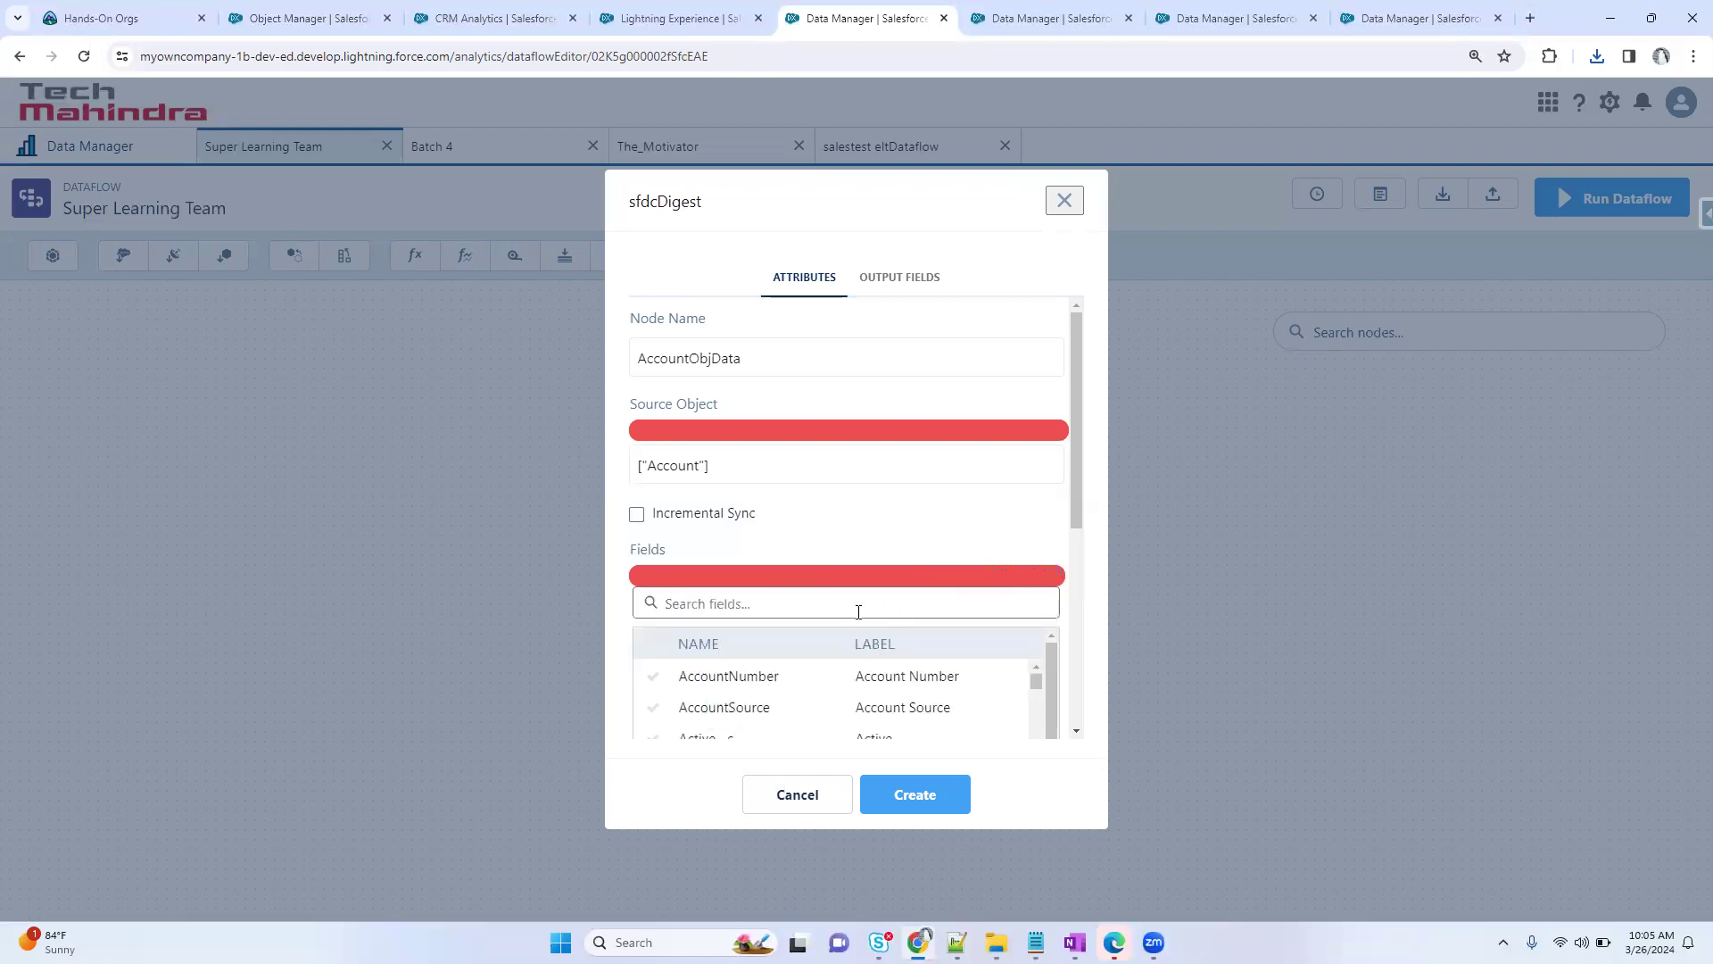
scroll(857, 607, "down", 3)
left_click(784, 516)
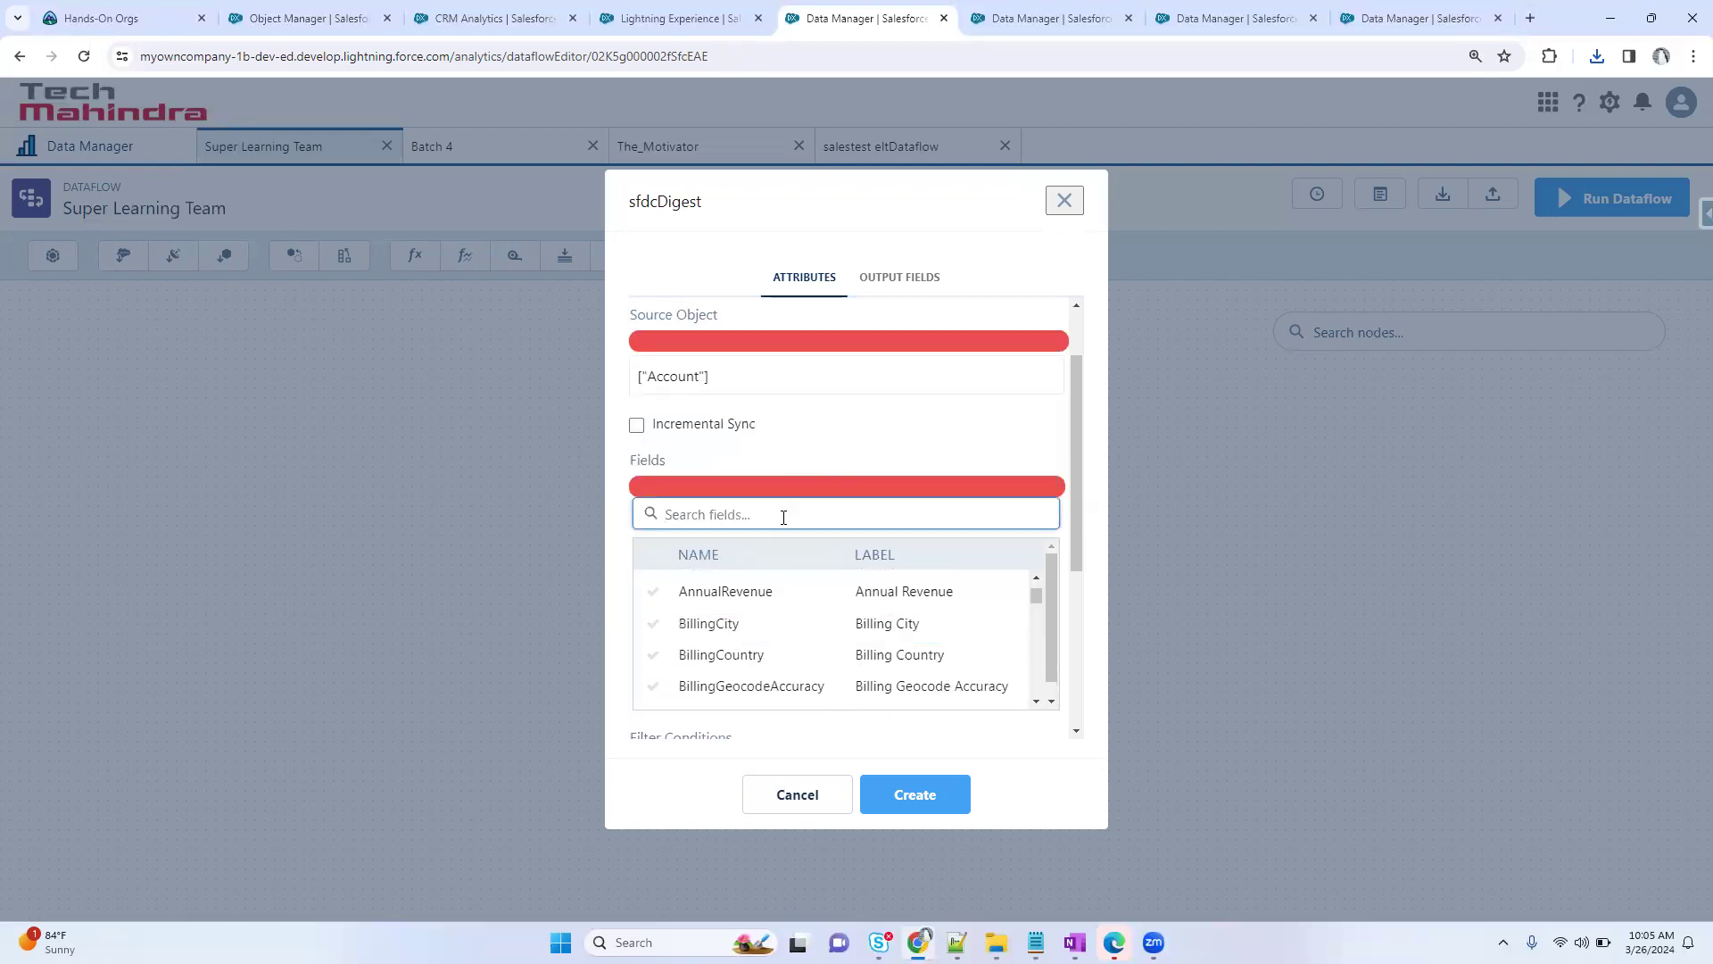
type("id")
scroll(791, 612, "down", 3)
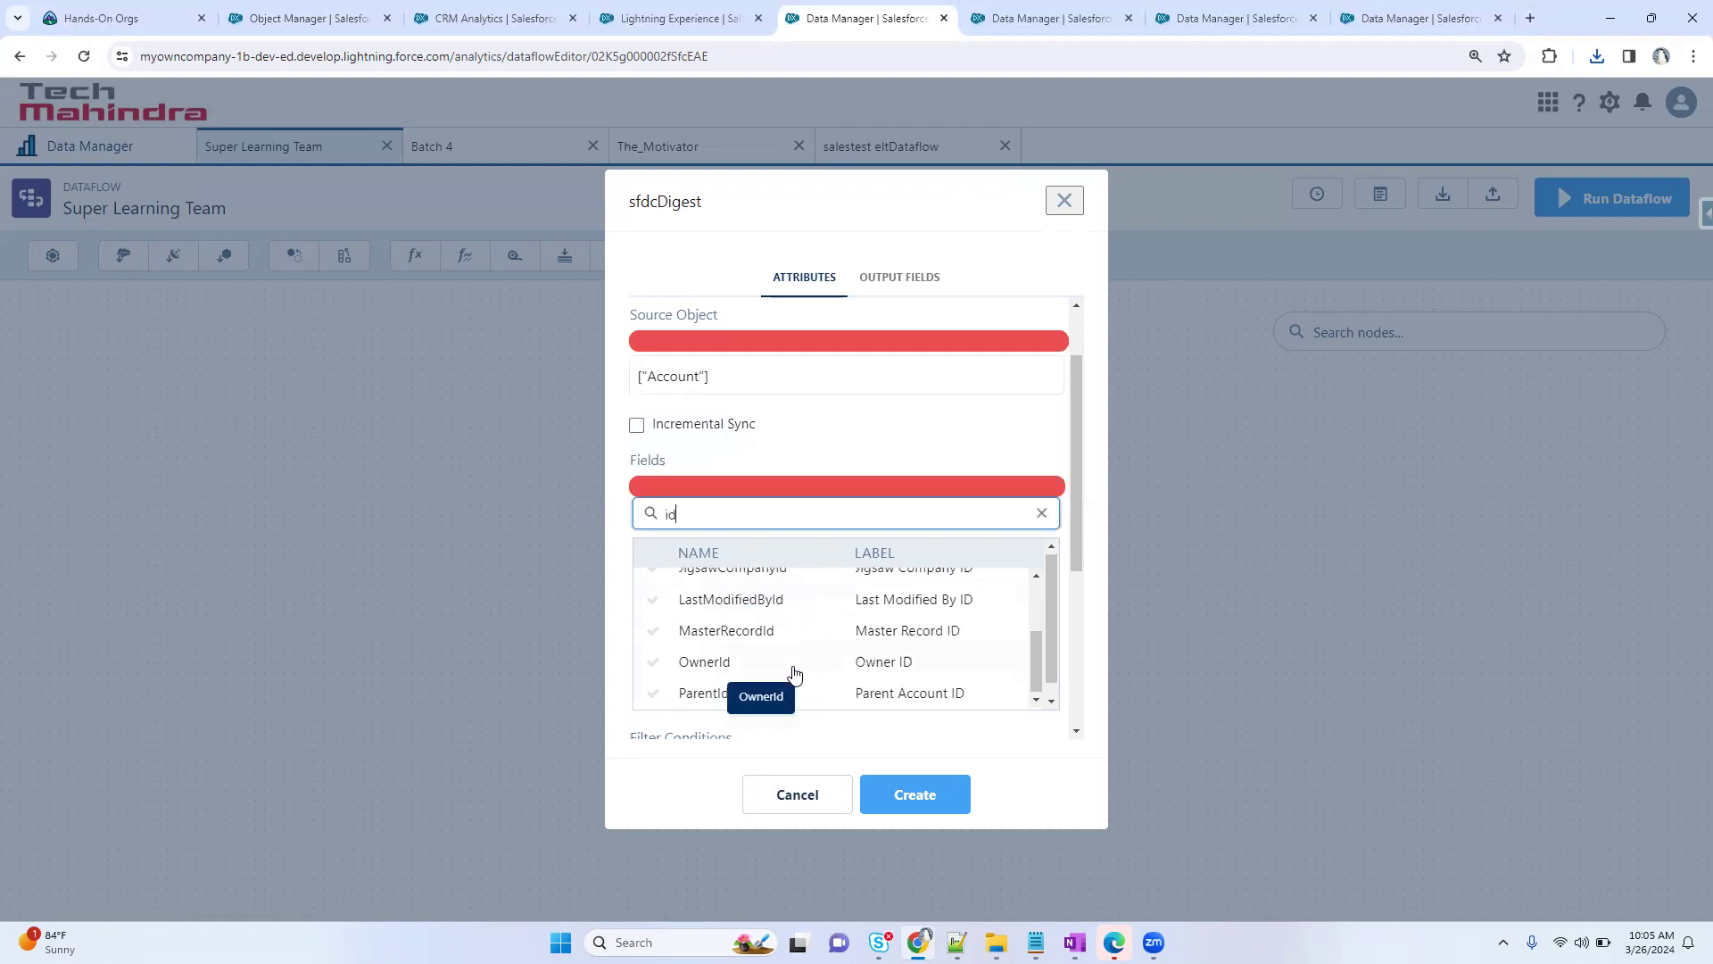
scroll(794, 674, "up", 1)
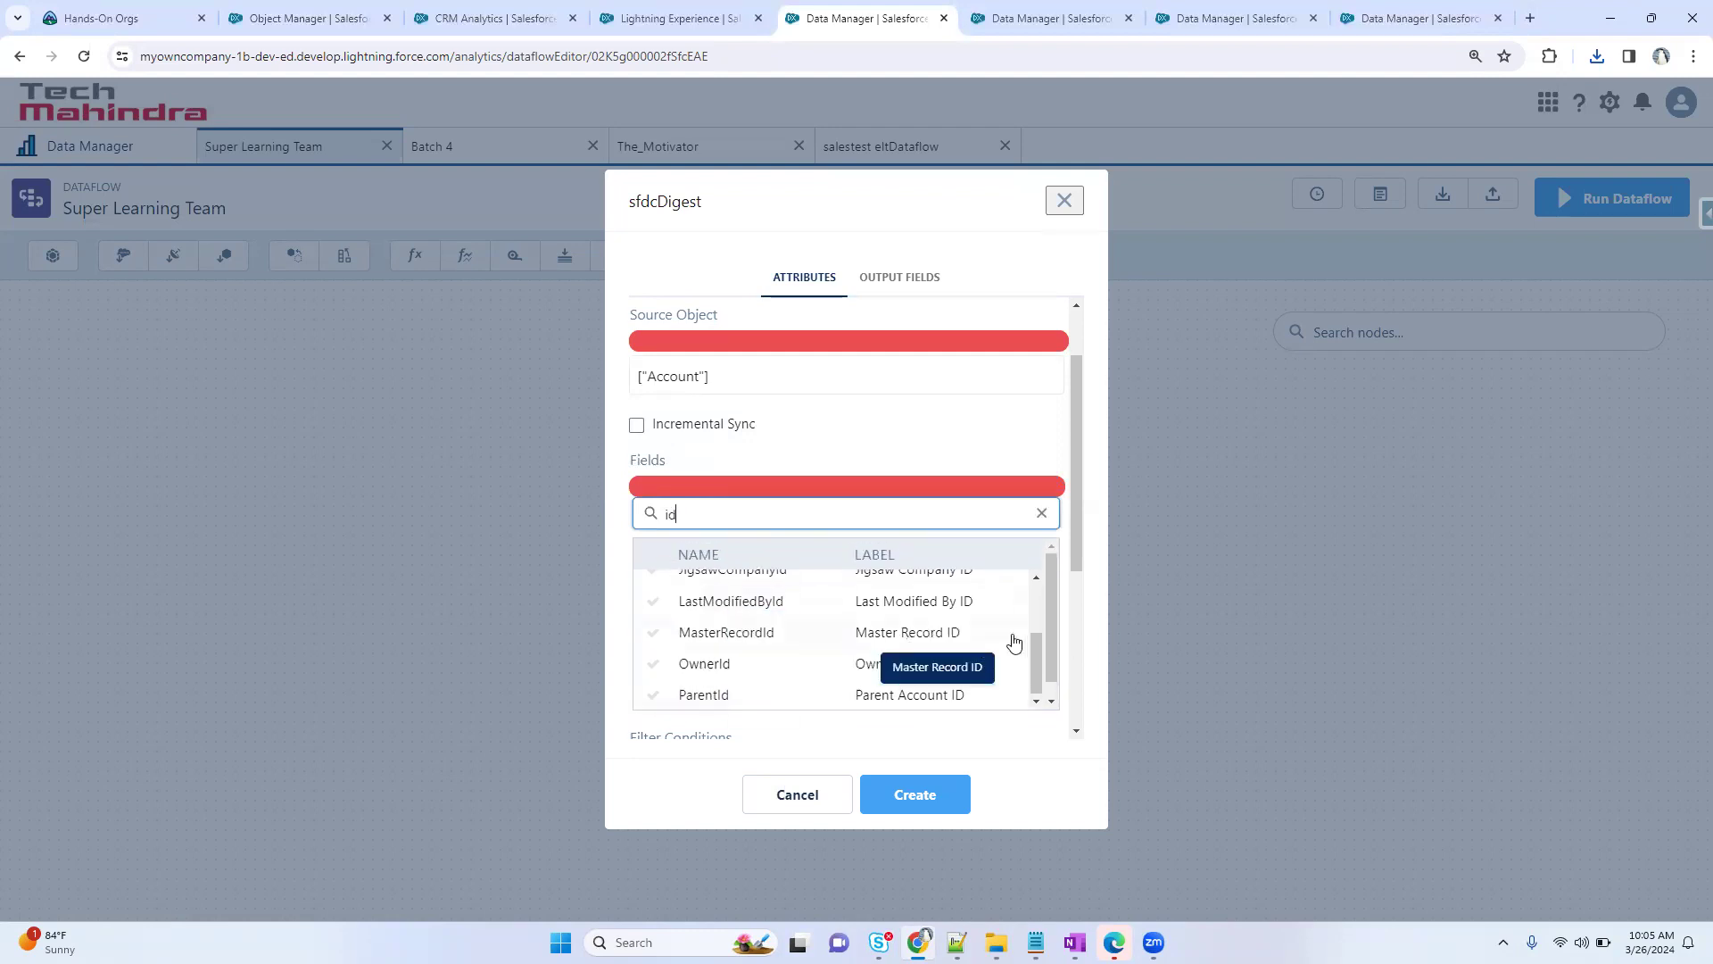
scroll(1014, 639, "up", 3)
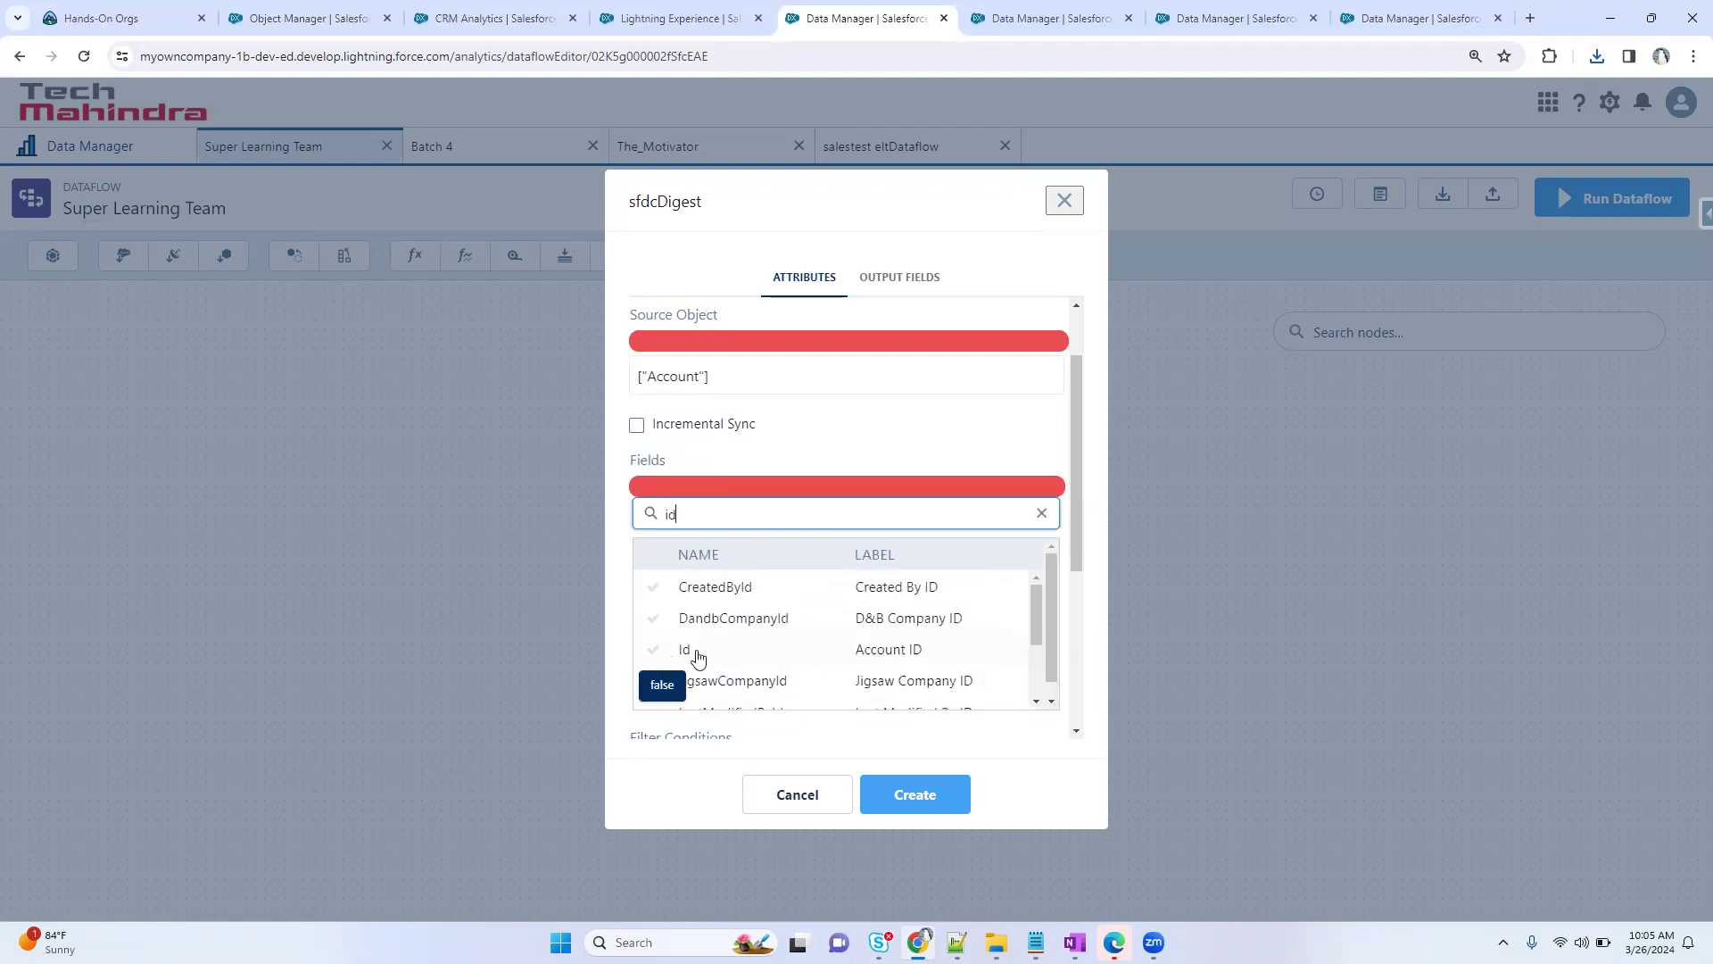
left_click(890, 650)
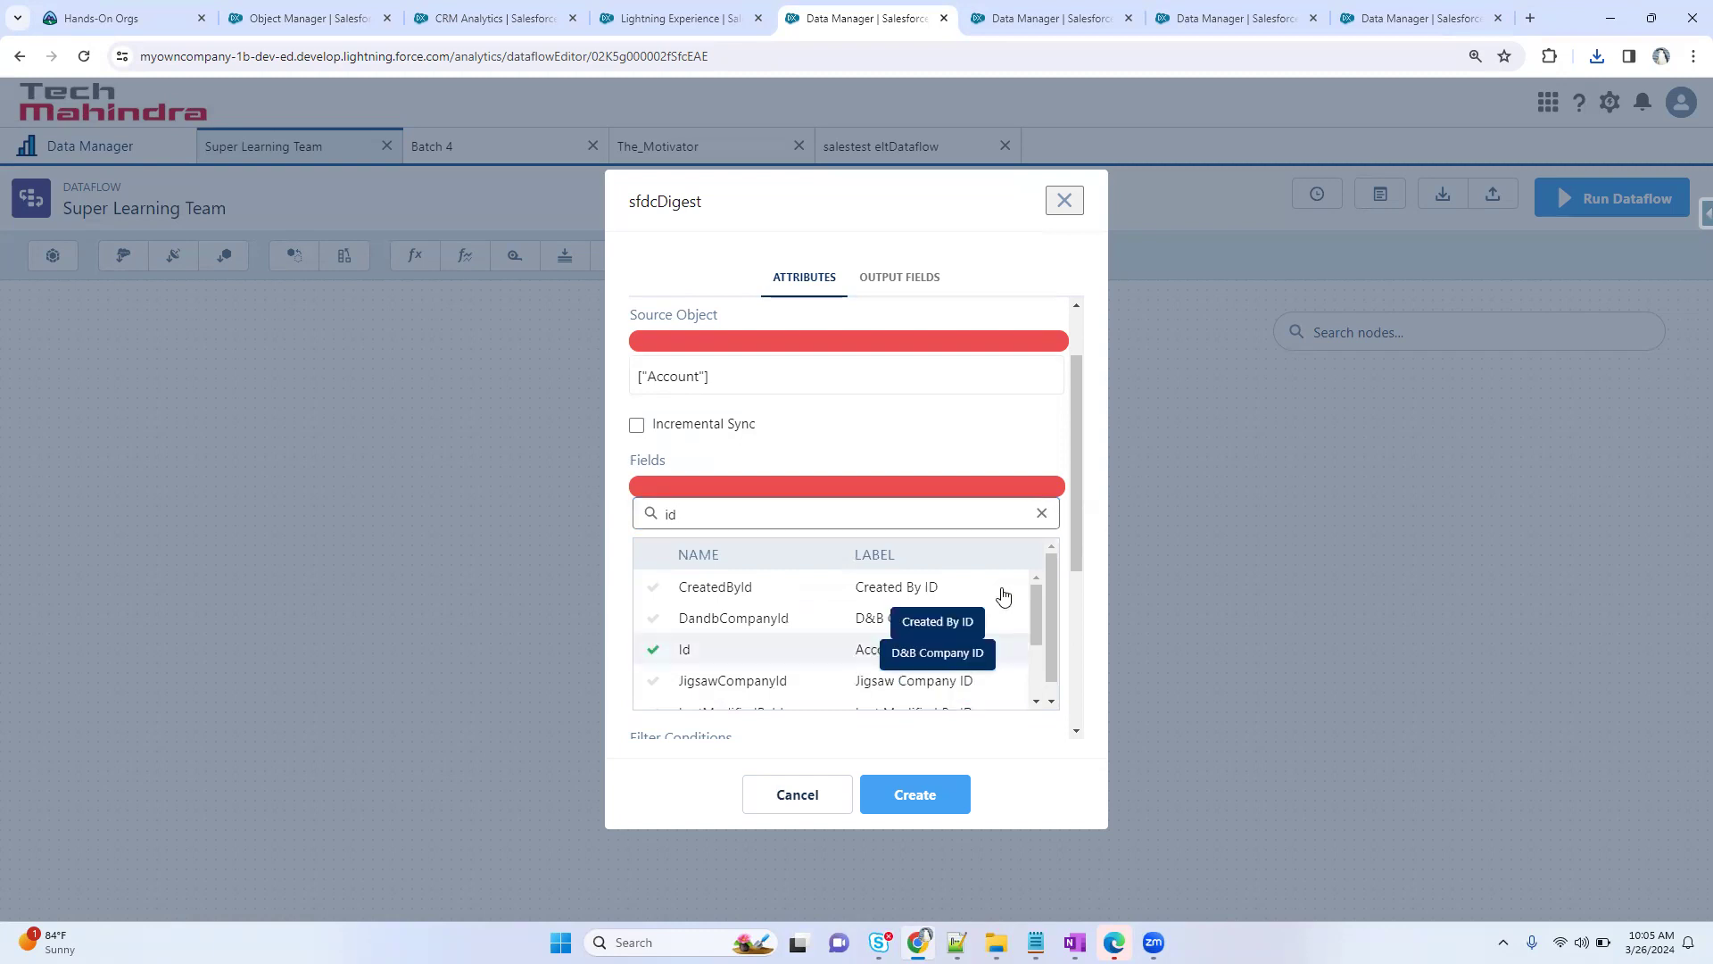
left_click(1043, 514)
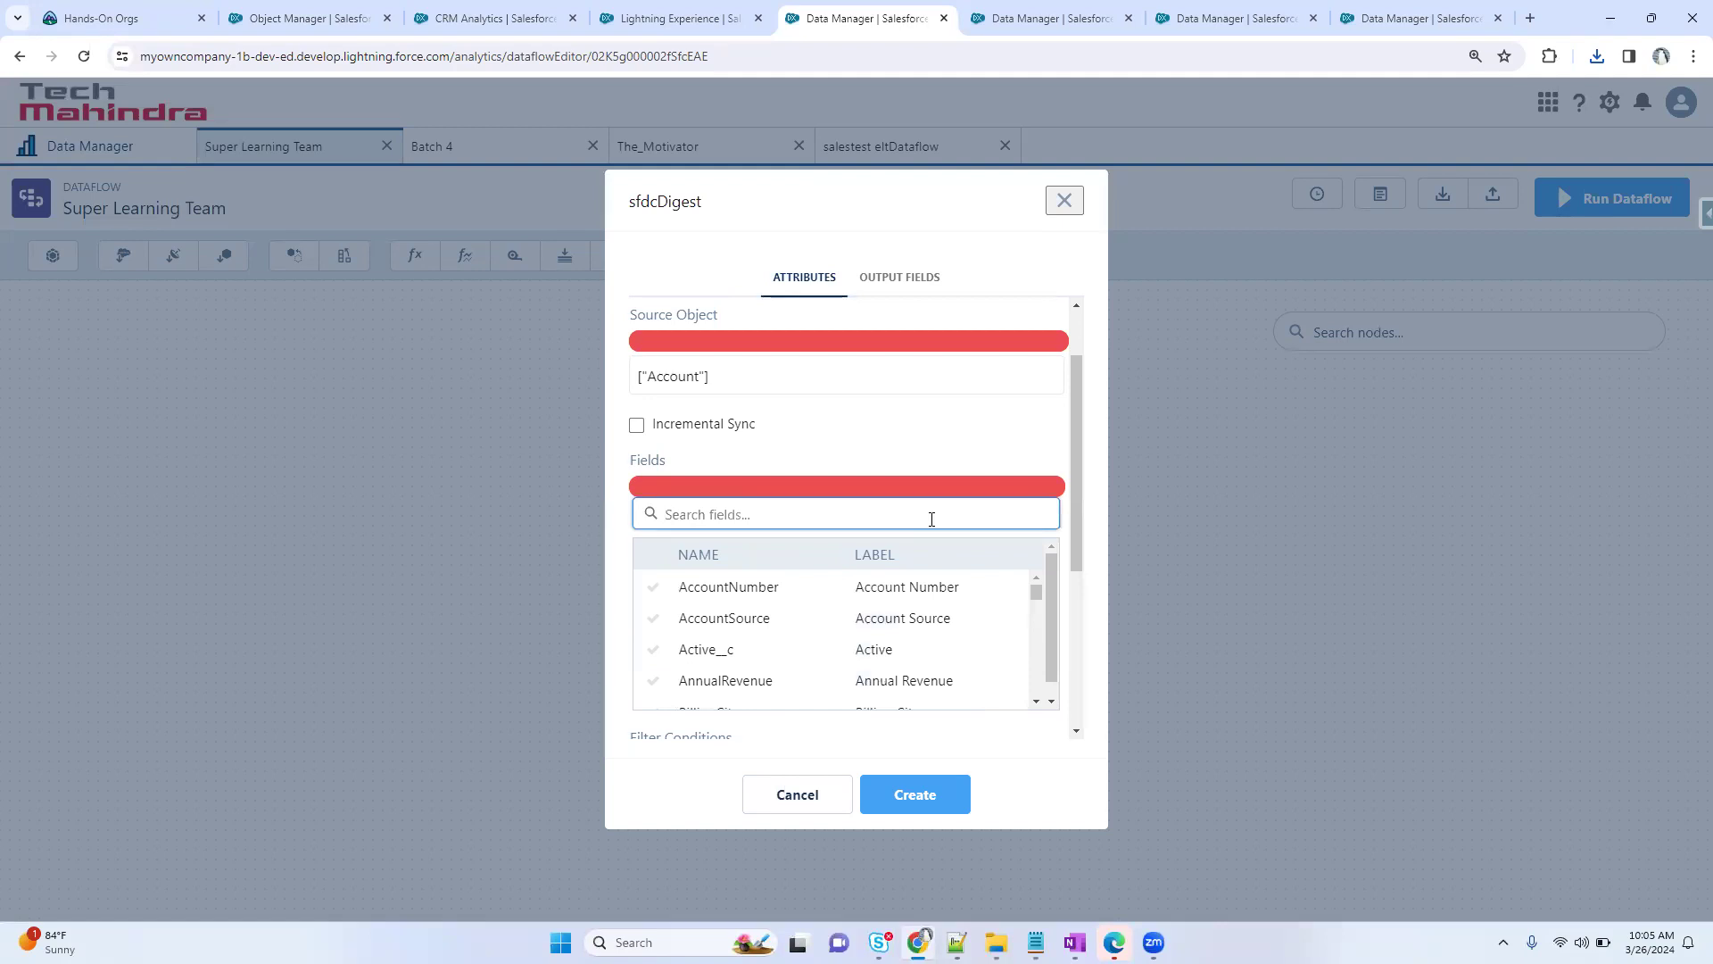
type("name")
left_click(747, 653)
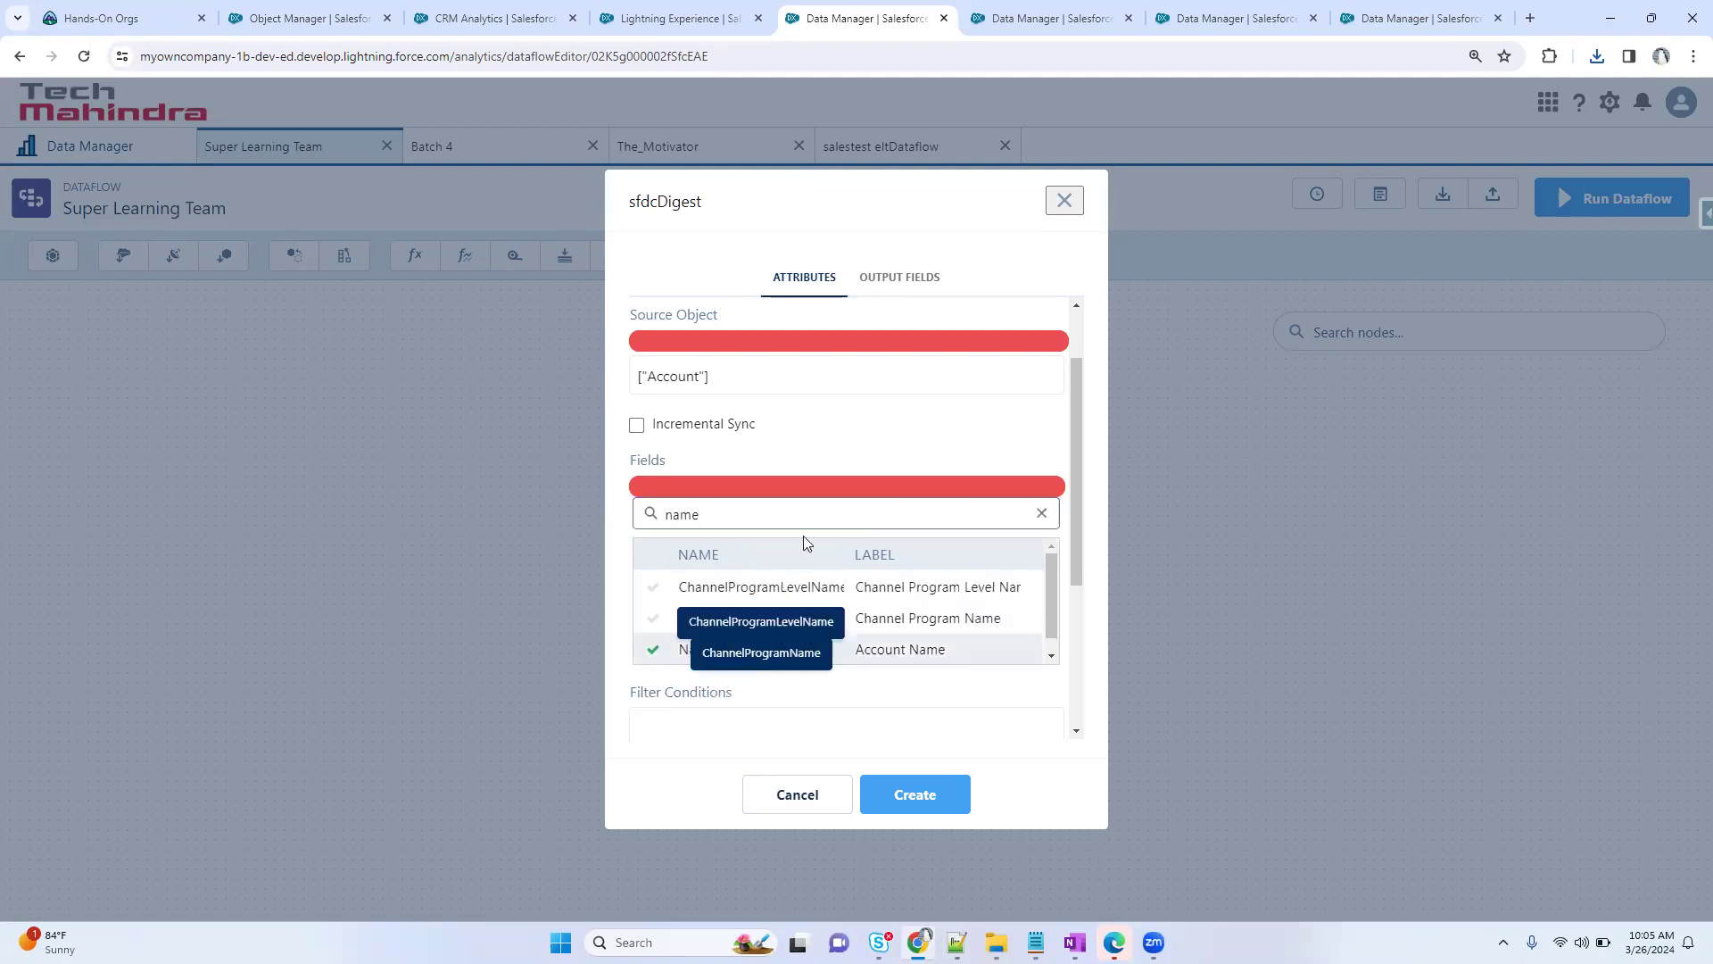
- Find the Industry field and add it to the digest node's selected fields
left_click(804, 514)
key("ctrl+a")
type("ind")
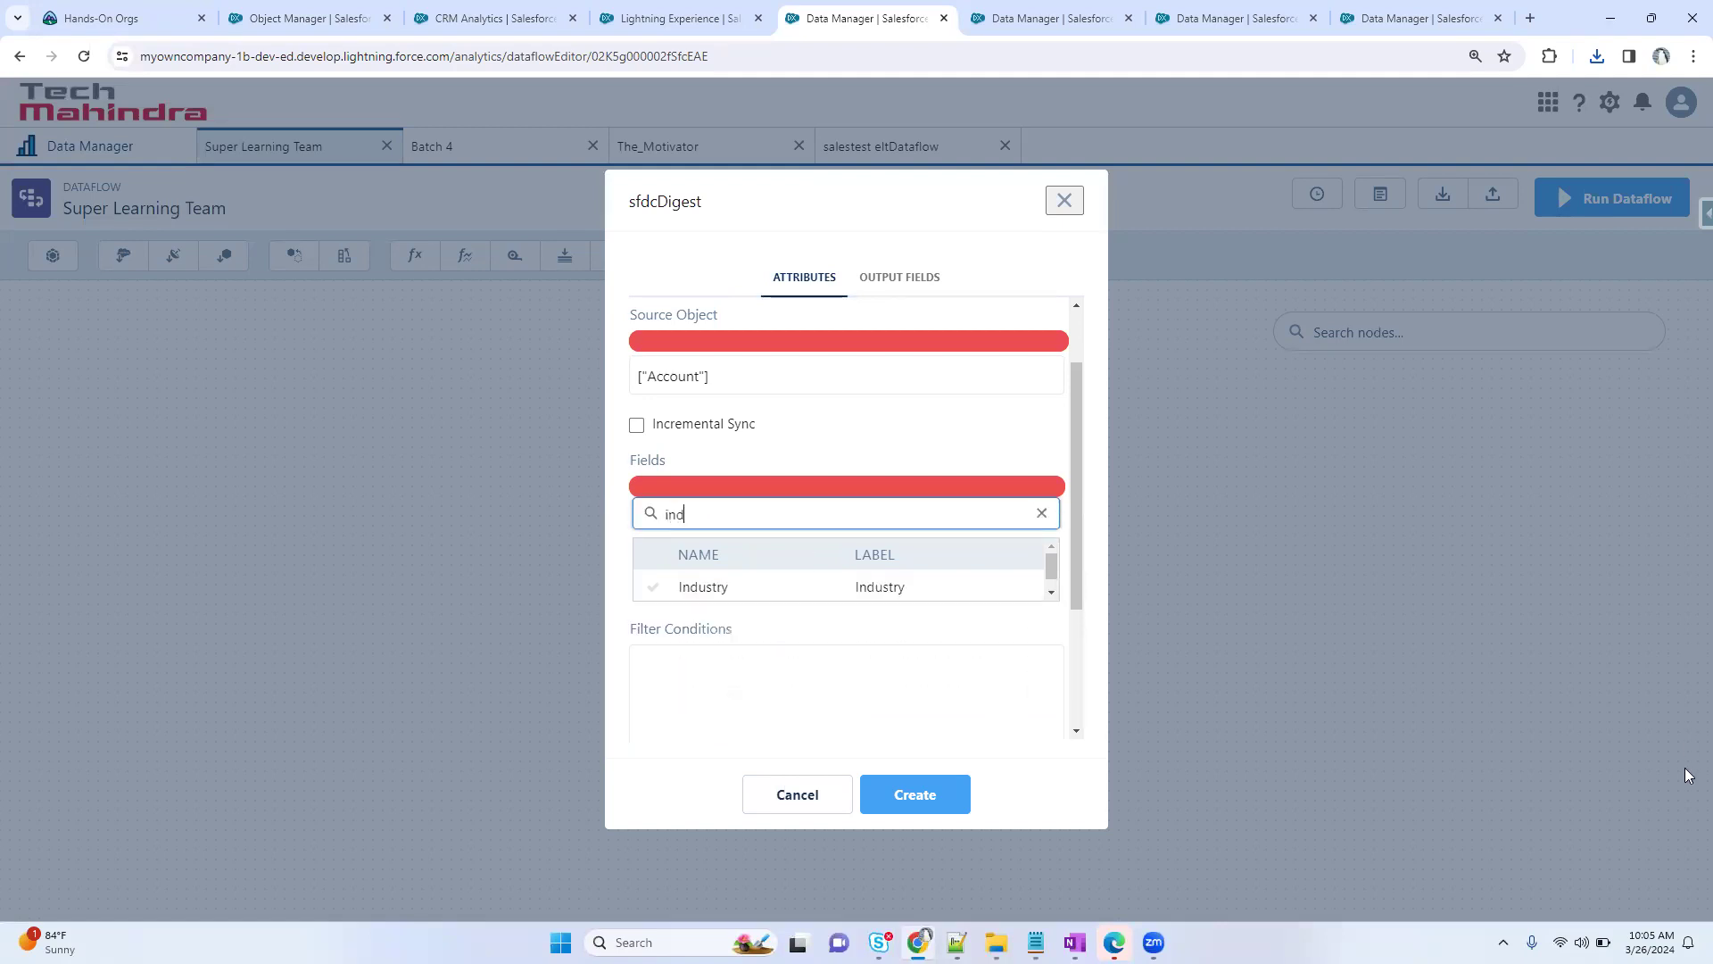
type("us")
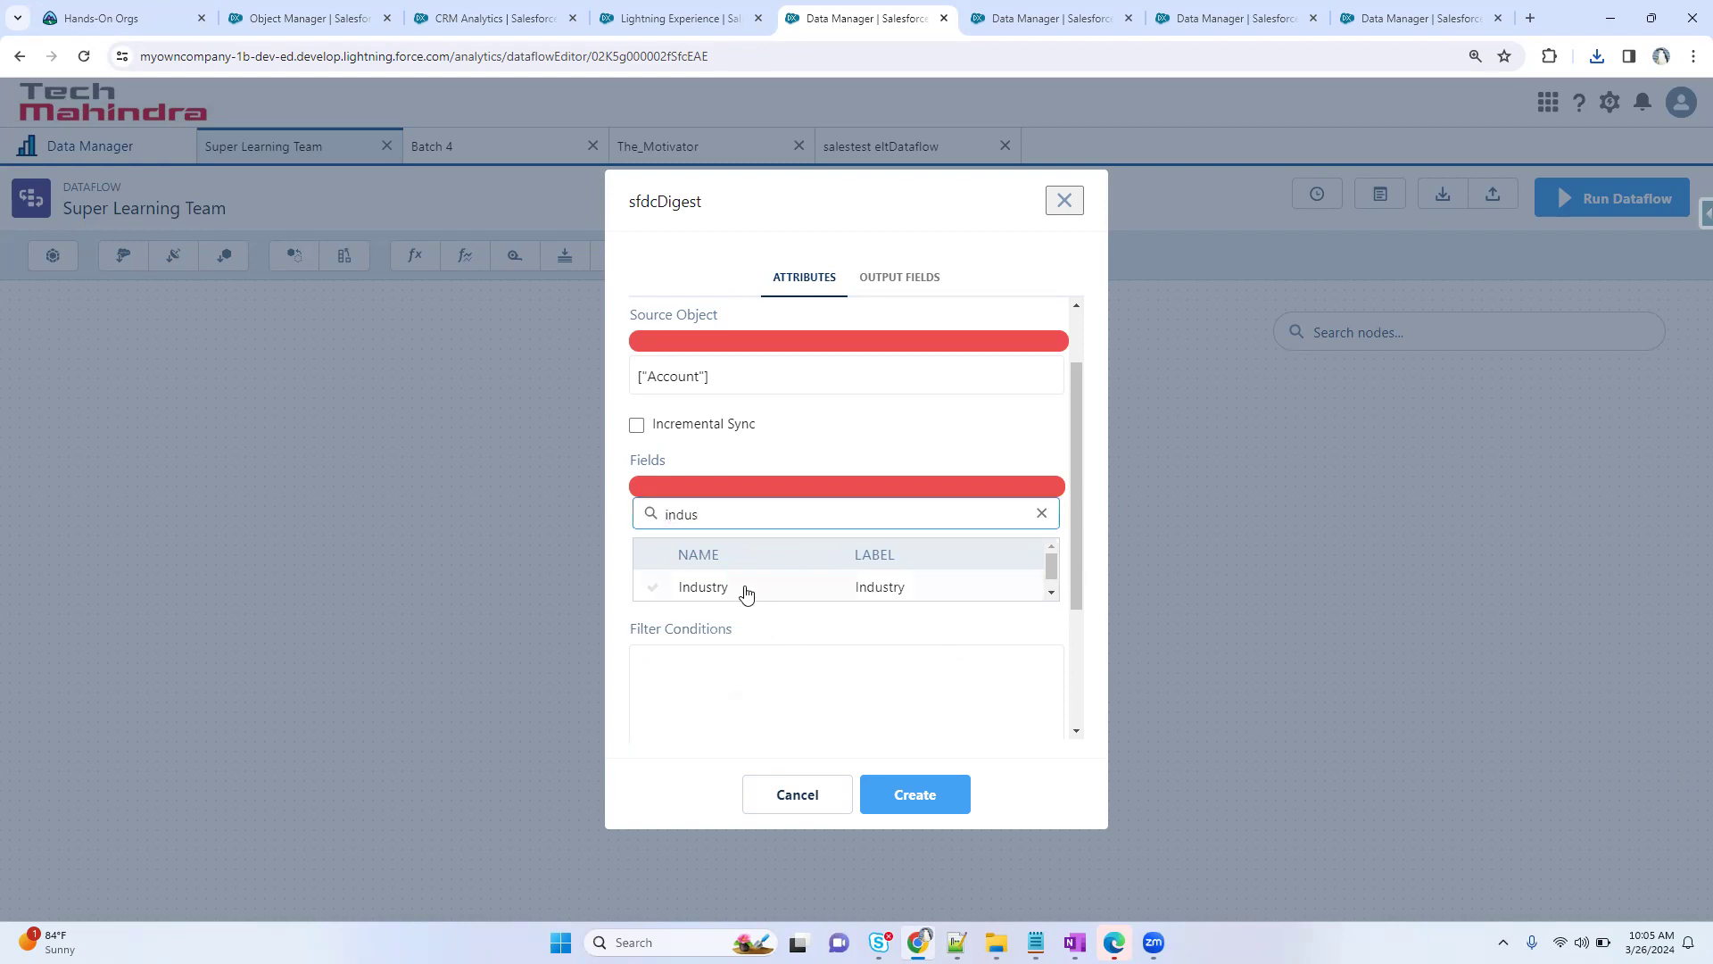
left_click(742, 589)
- Search the Account fields for "billing" and add BillingCountry and BillingCity to the selection
left_click(1041, 513)
scroll(862, 663, "down", 2)
scroll(862, 664, "up", 2)
type("bi")
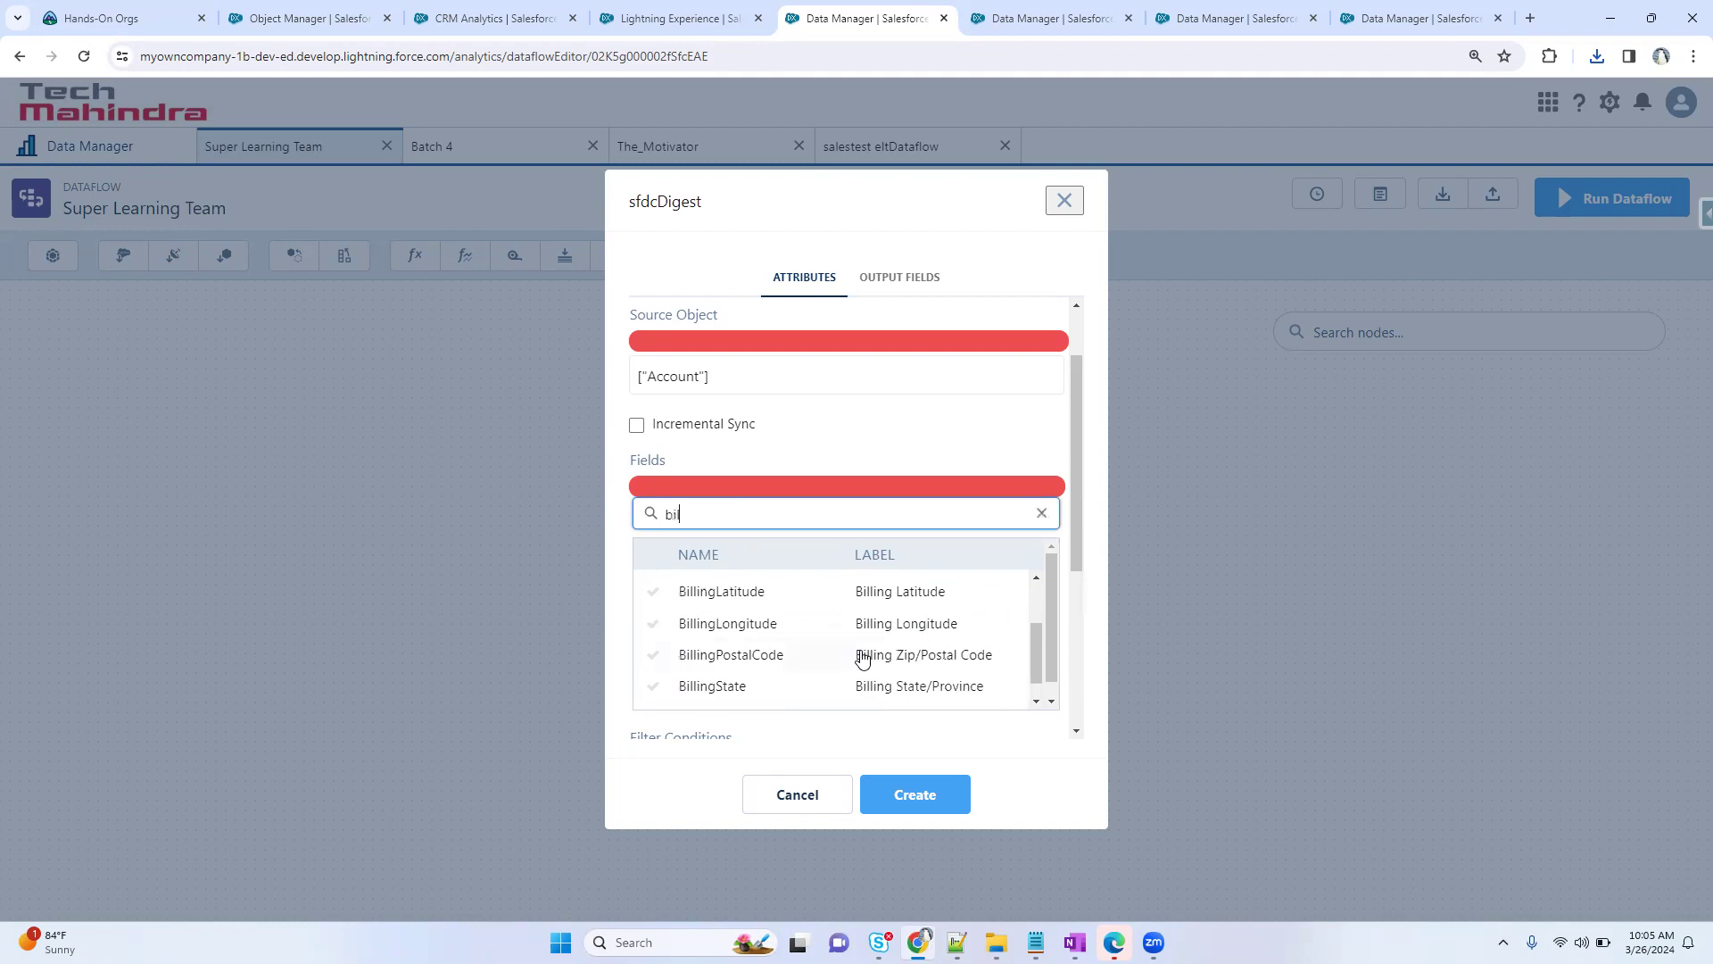
type("lling")
scroll(783, 678, "down", 3)
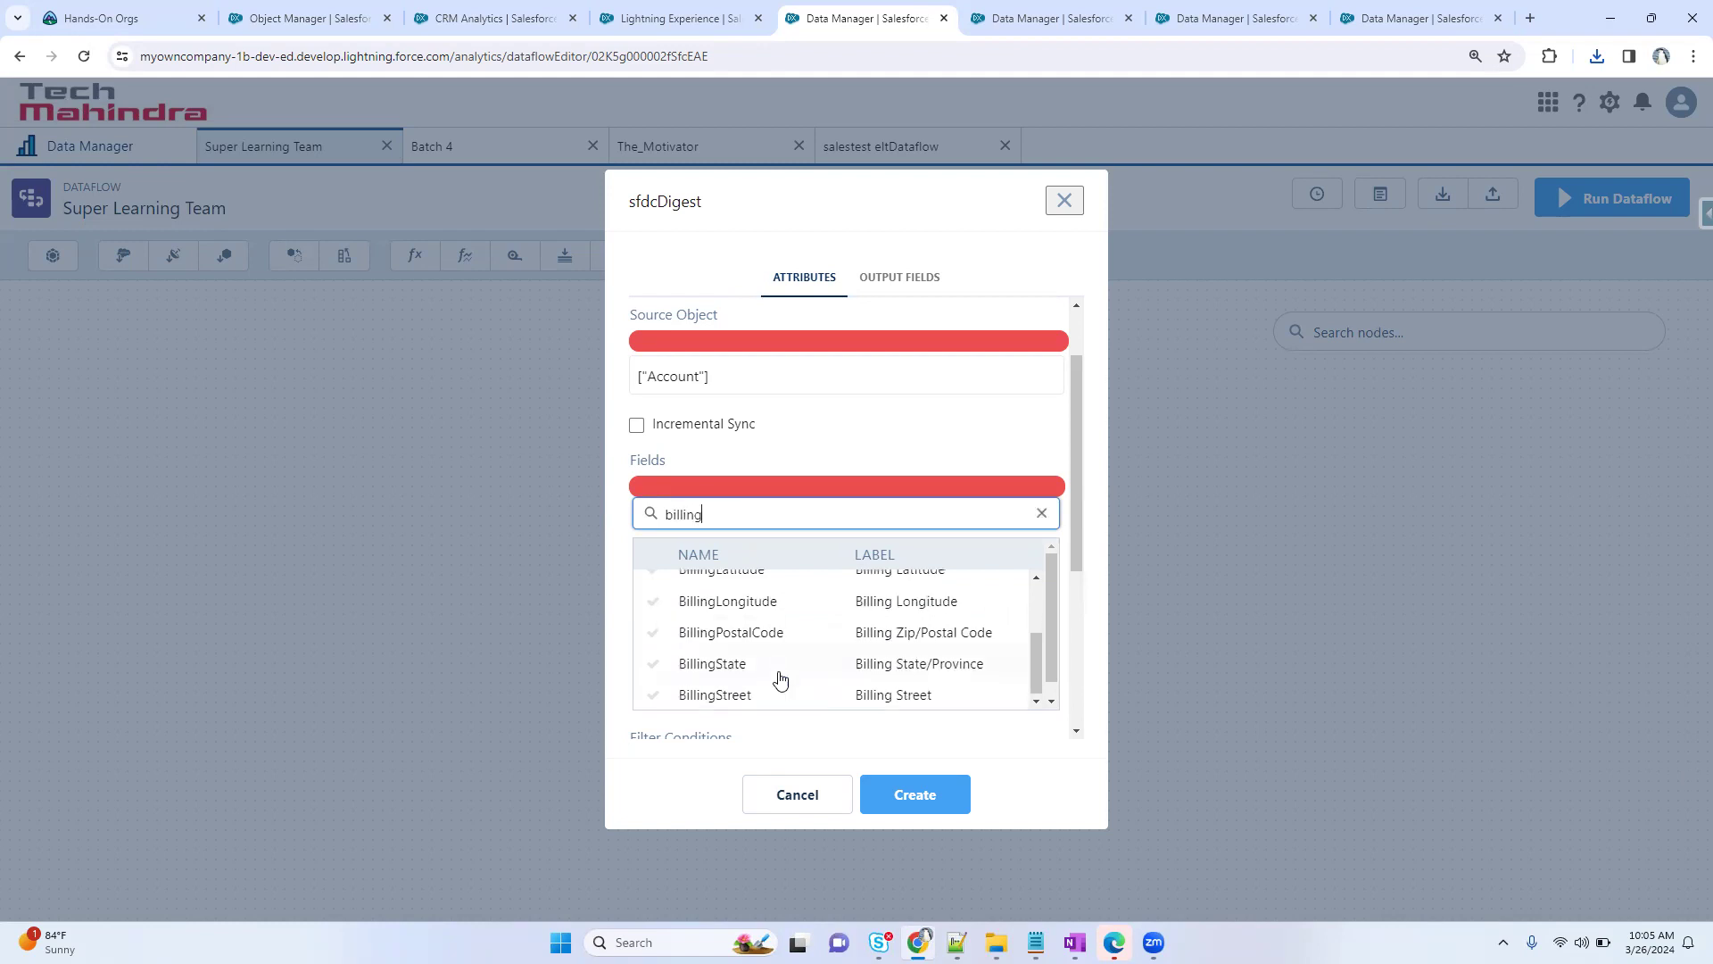
scroll(814, 687, "down", 3)
scroll(832, 535, "up", 3)
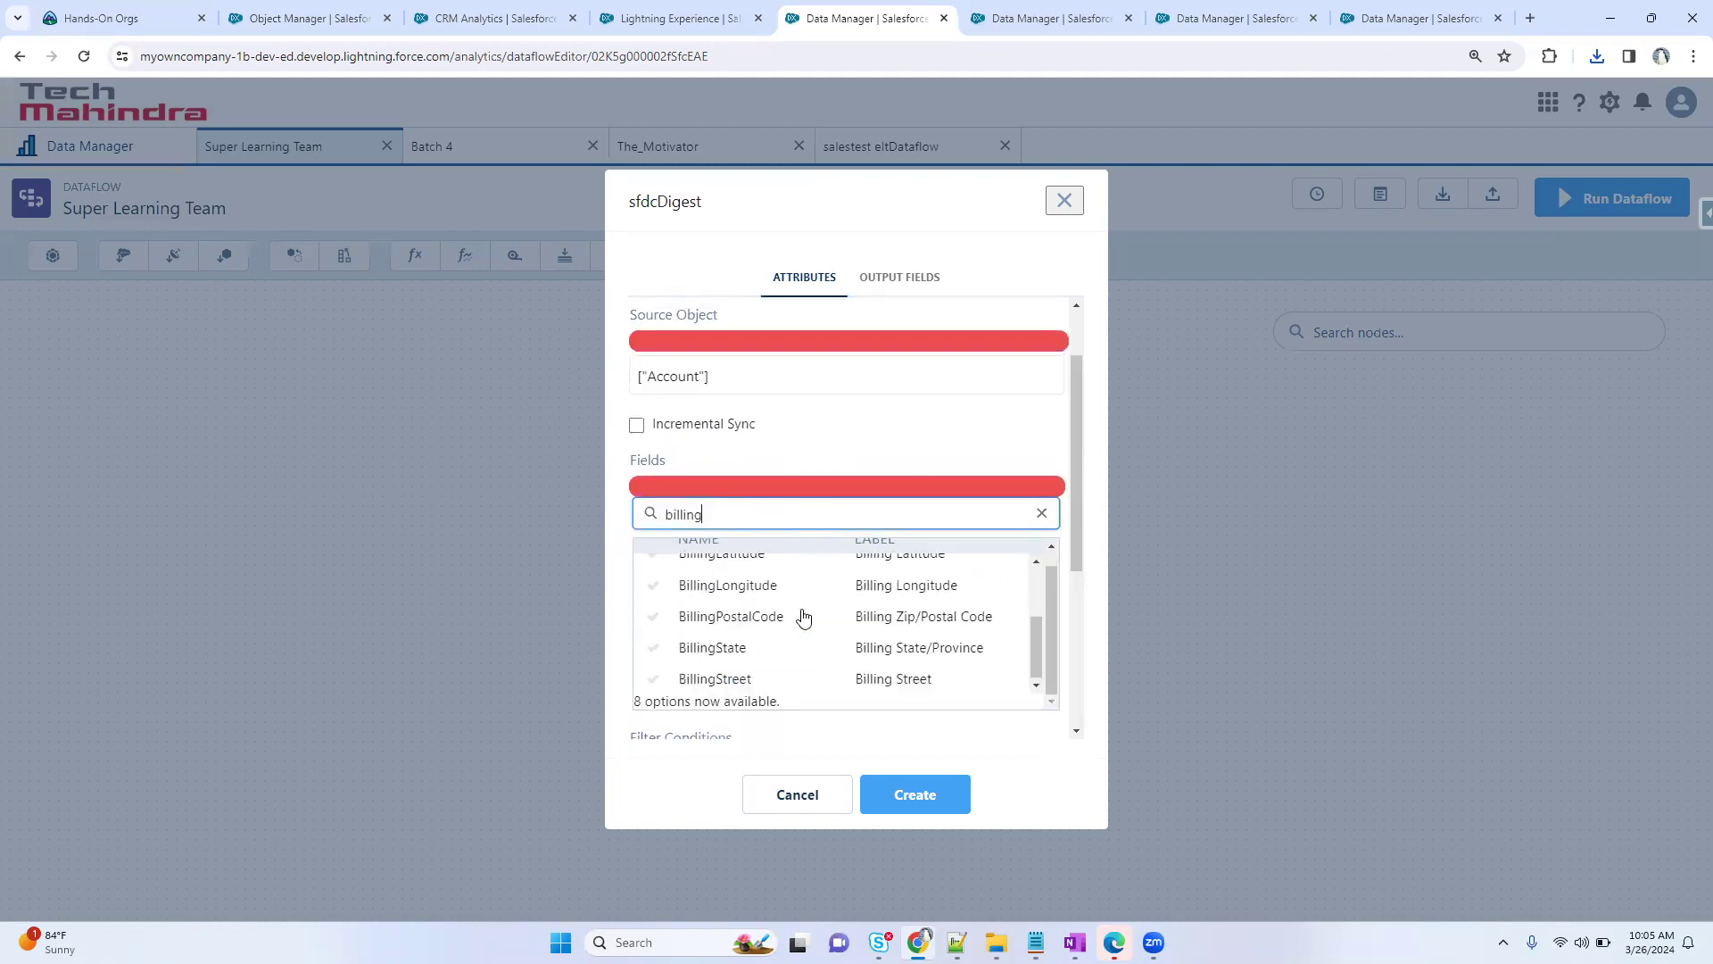
scroll(812, 617, "up", 2)
left_click(744, 600)
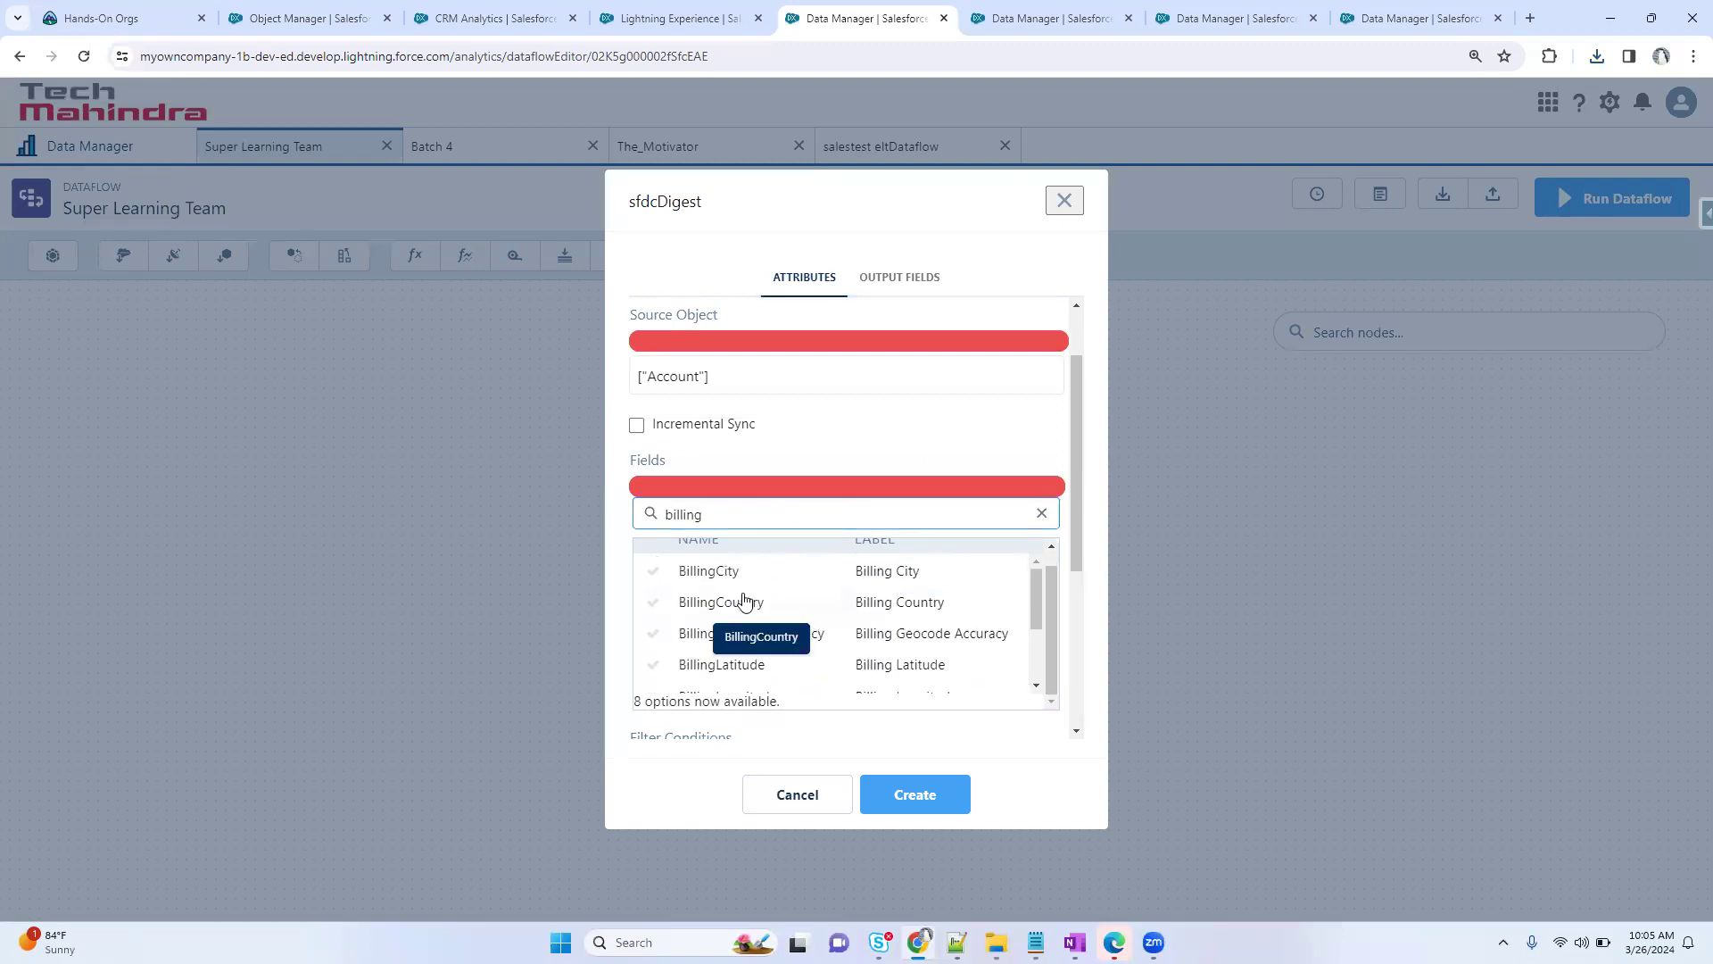
left_click(734, 585)
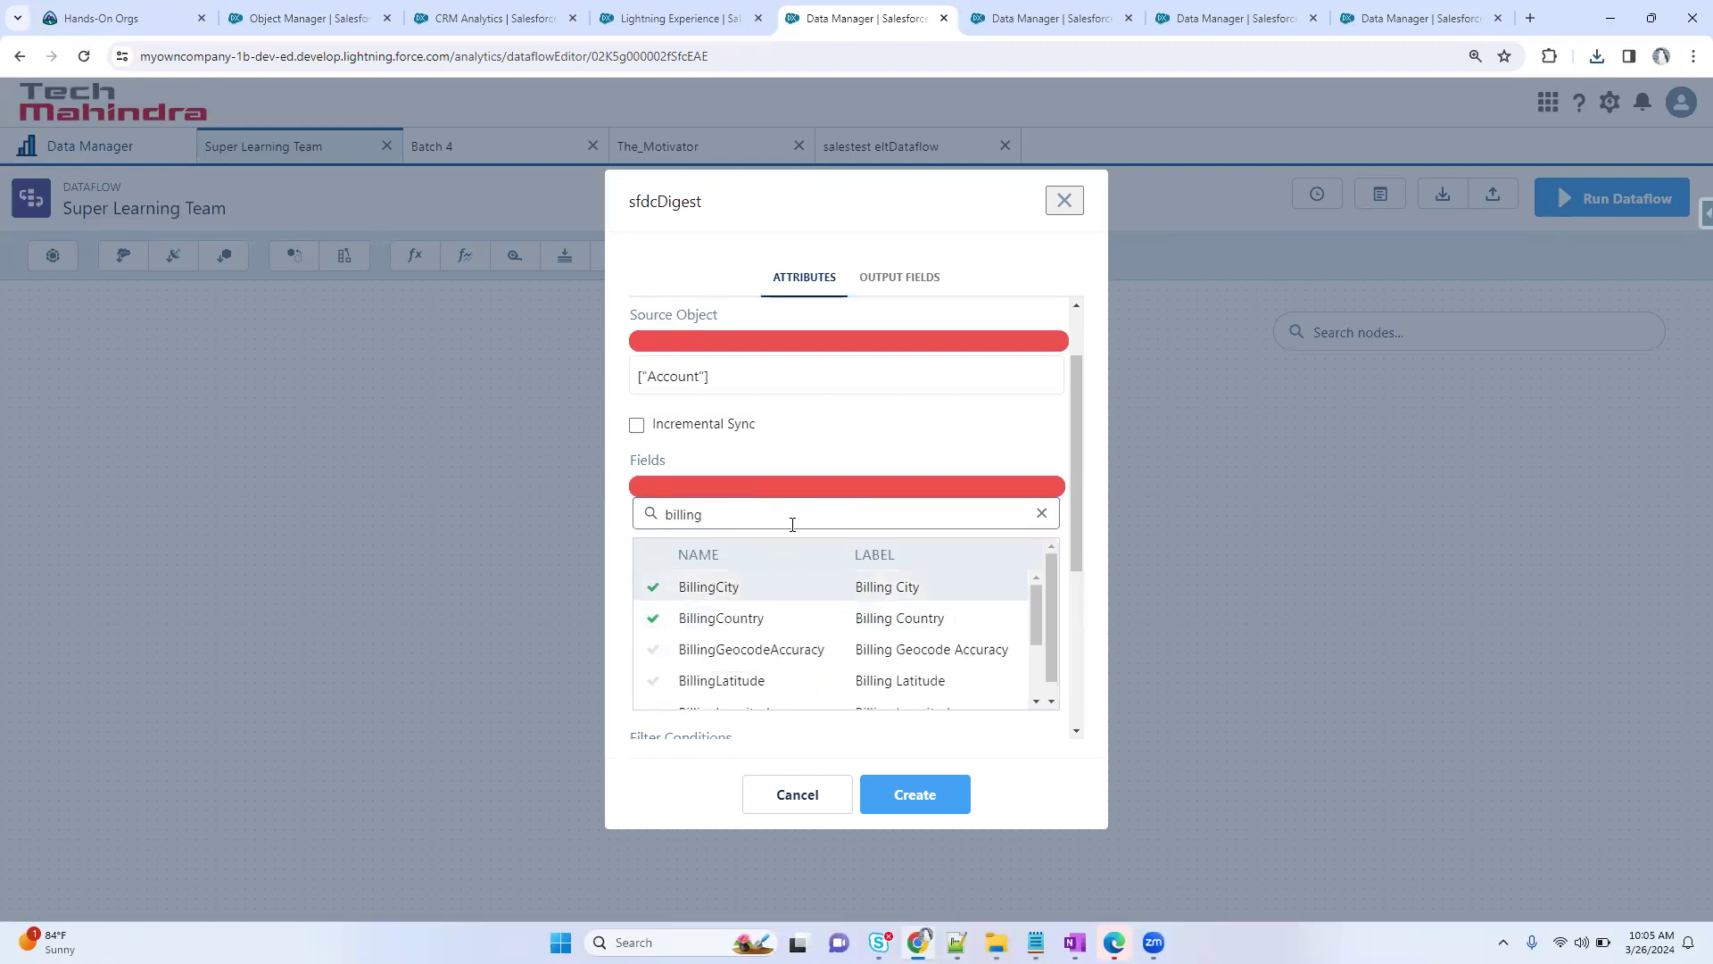
- Browse the full Account field list and add AnnualRevenue to the selected fields
left_click(1040, 516)
scroll(1070, 493, "down", 2)
left_click_drag(1034, 460, 1038, 556)
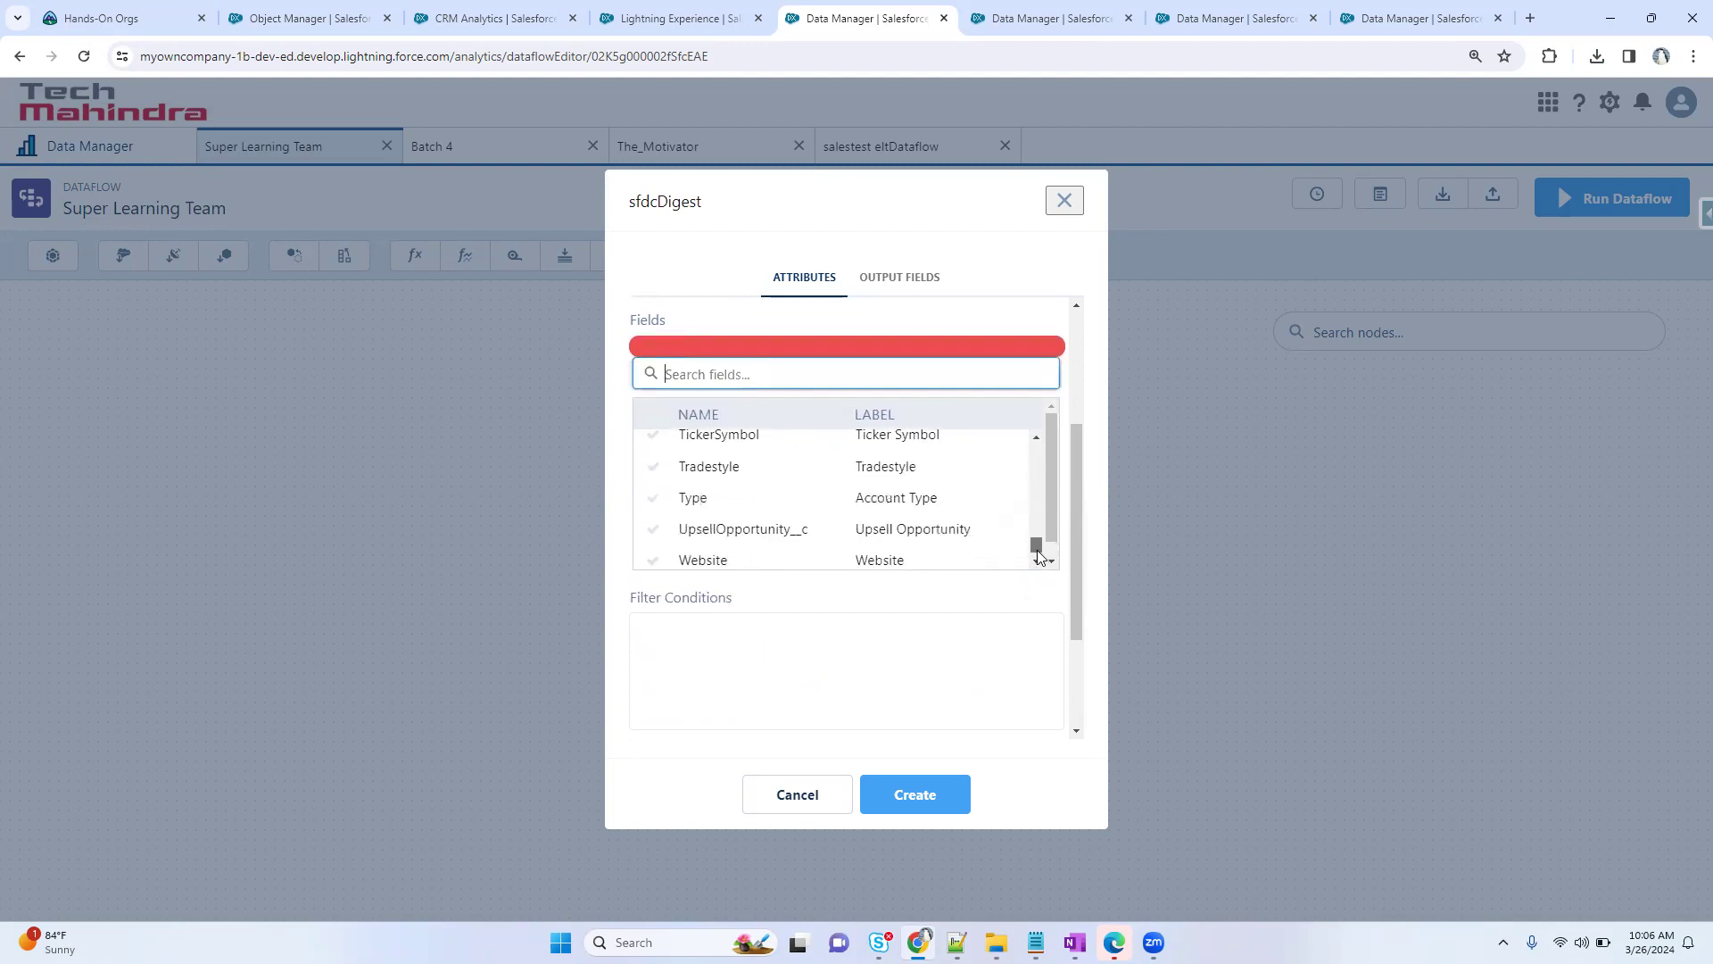
scroll(749, 513, "up", 15)
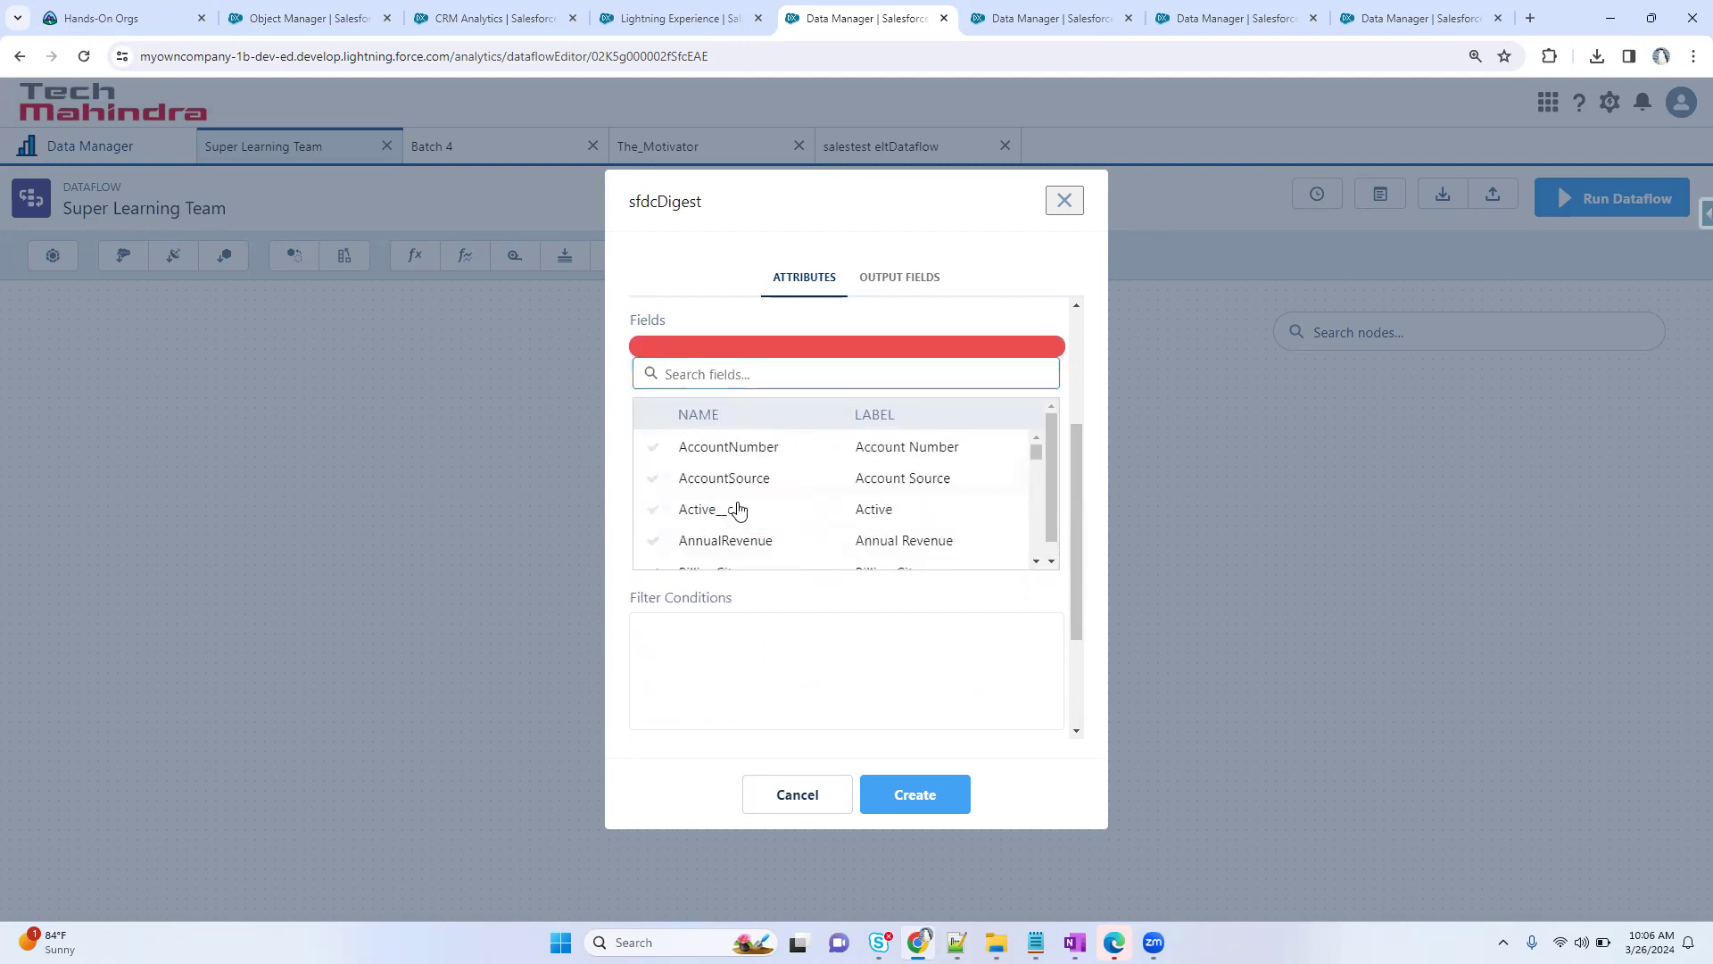
left_click(721, 538)
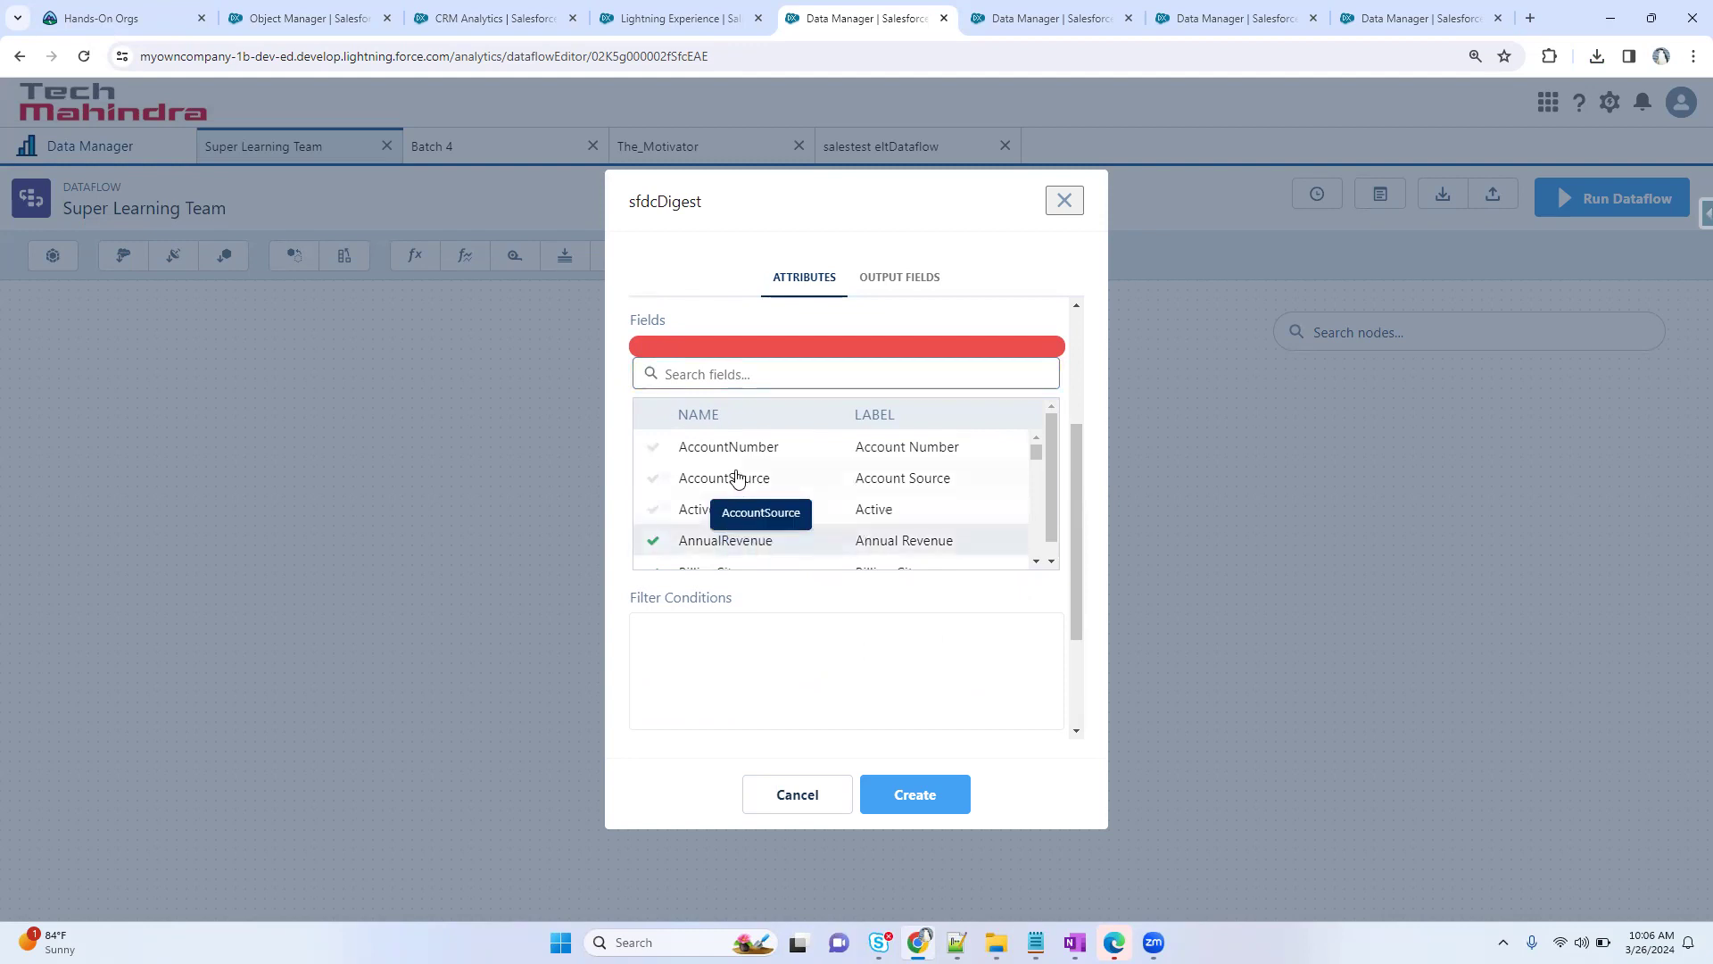
- Search for the Type field, add it to the digest node, and finish the field selection
left_click(747, 374)
type("ty")
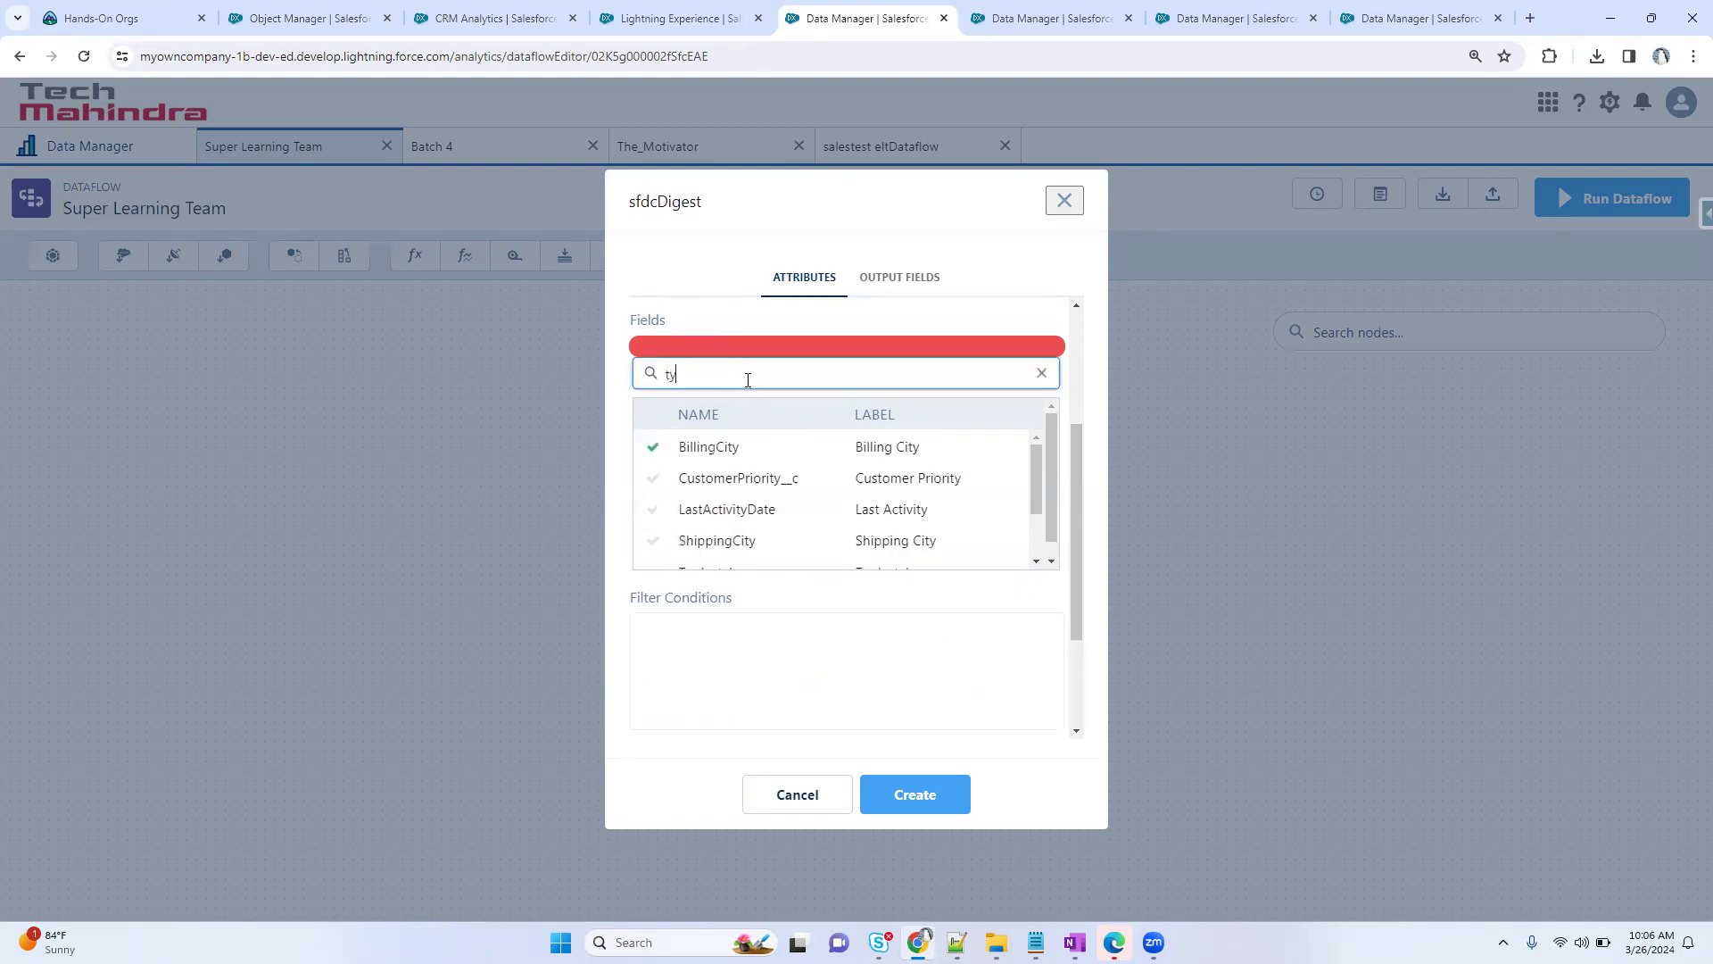
scroll(730, 549, "down", 2)
scroll(745, 531, "up", 2)
scroll(818, 539, "down", 2)
left_click(785, 526)
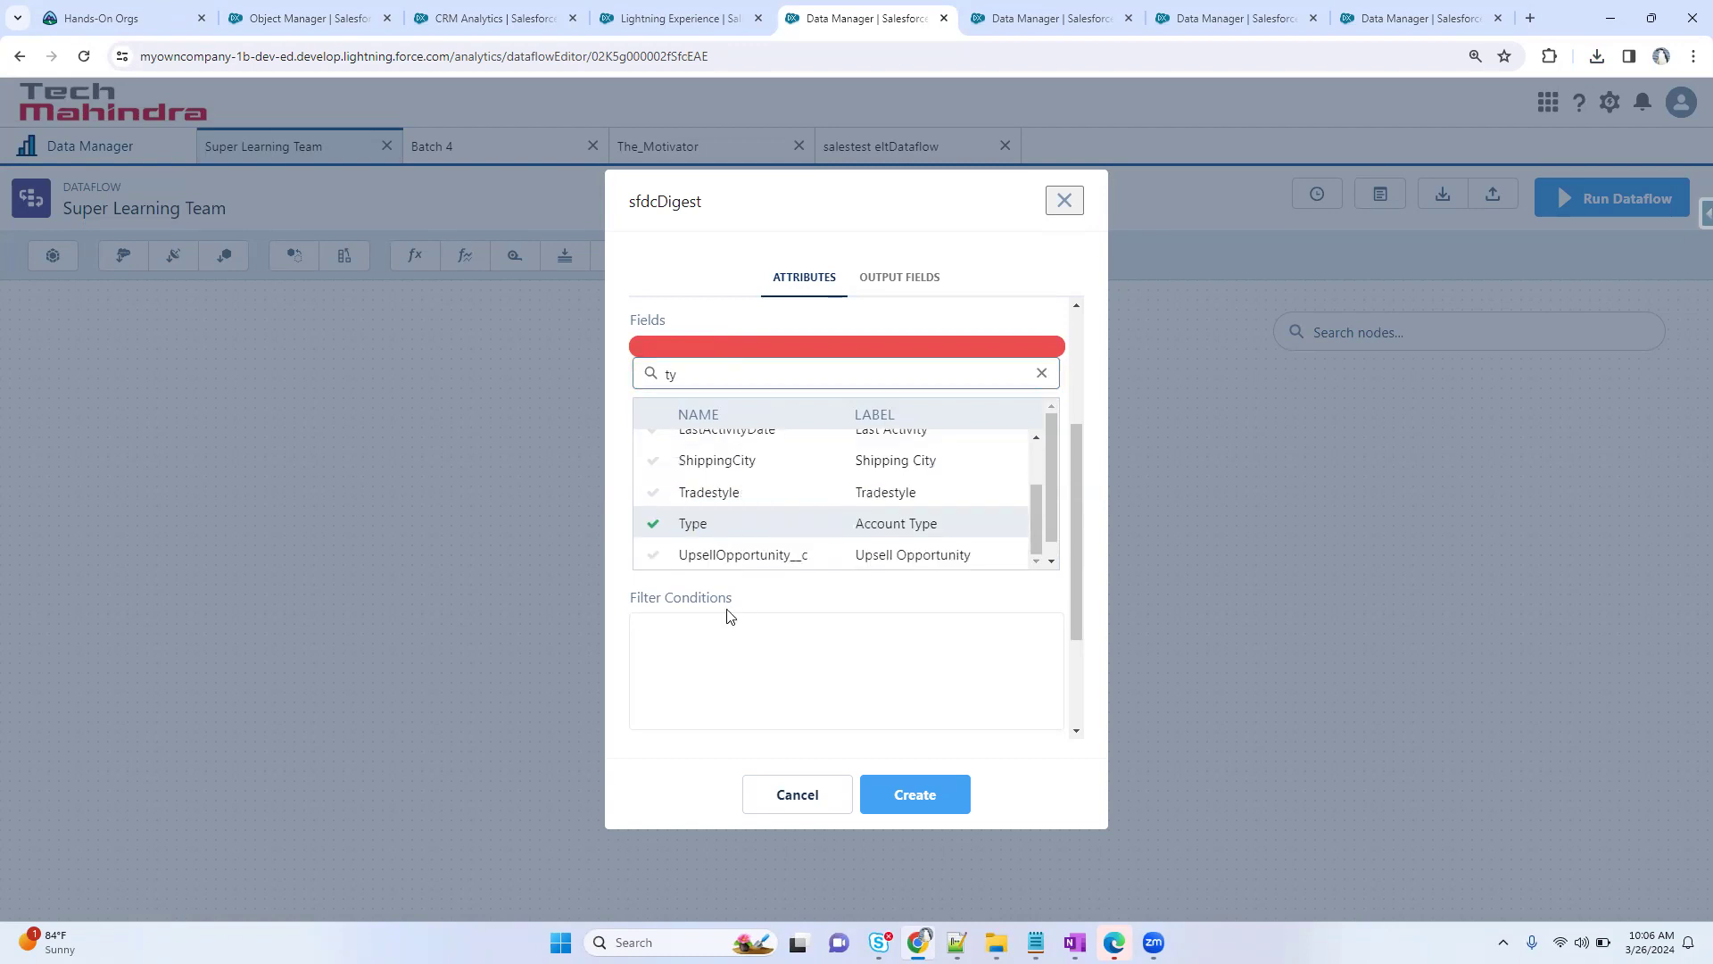
left_click(907, 600)
- Try the complex filter condition Industry !='Banking' on the digest node and clear it again
left_click_drag(1073, 555, 1075, 654)
left_click(870, 680)
type("Industry")
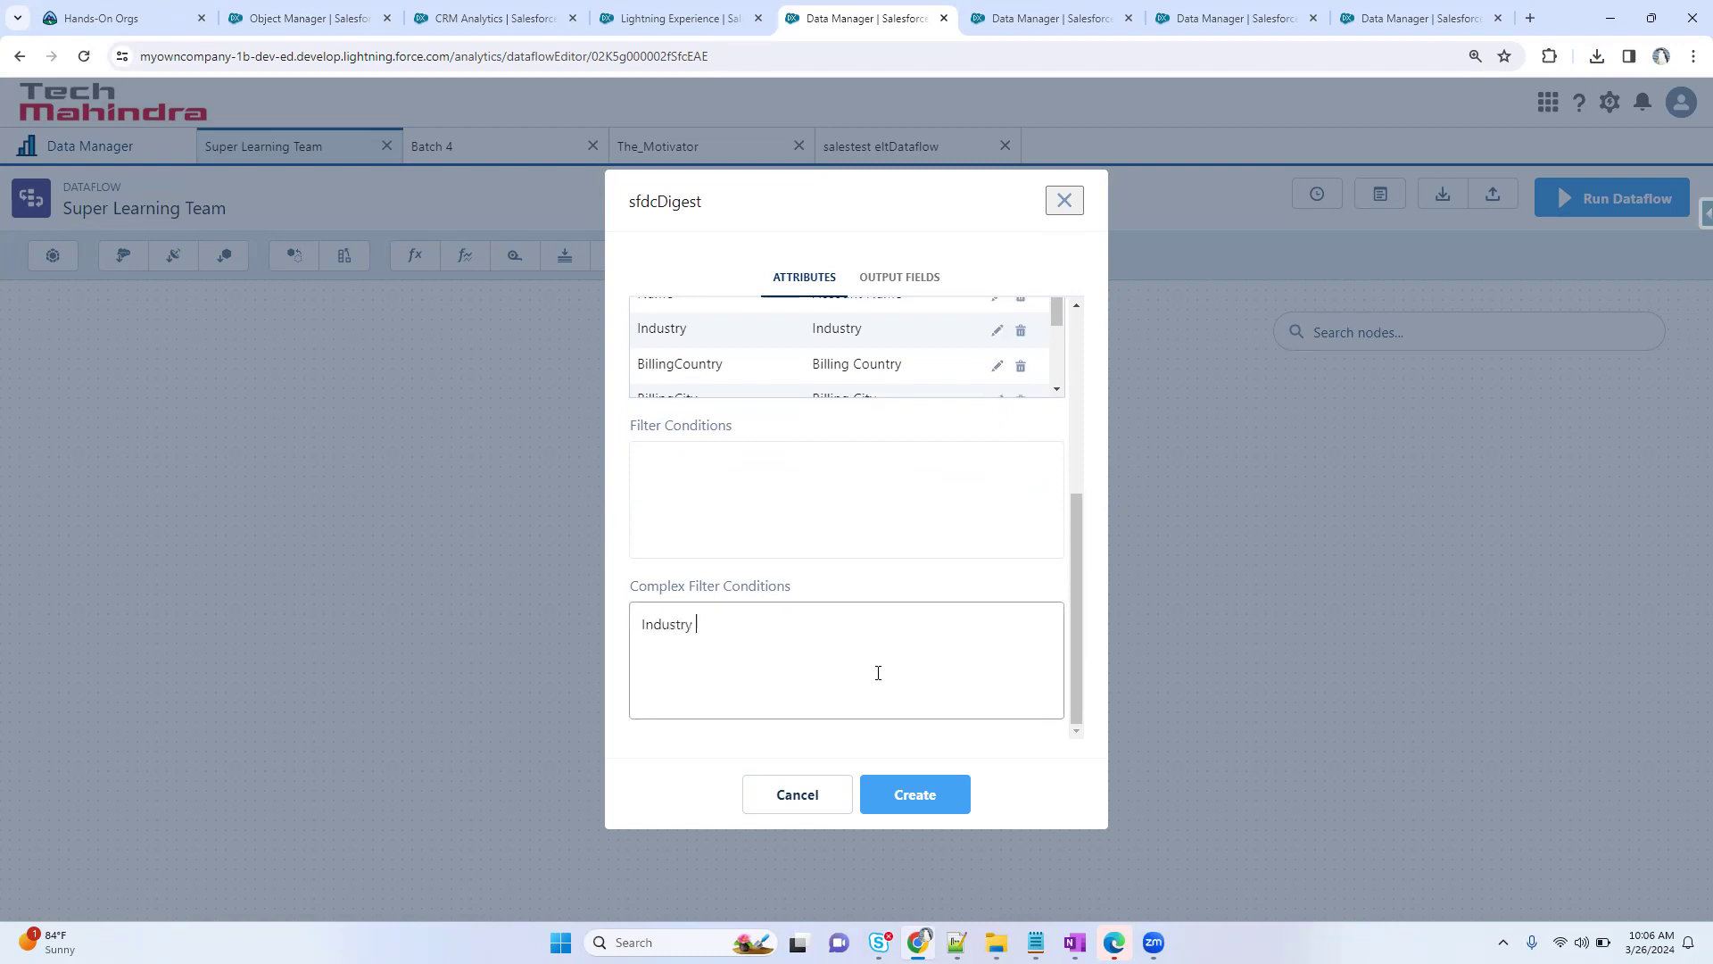
type(" !='Banking")
type("'")
key("ctrl+a")
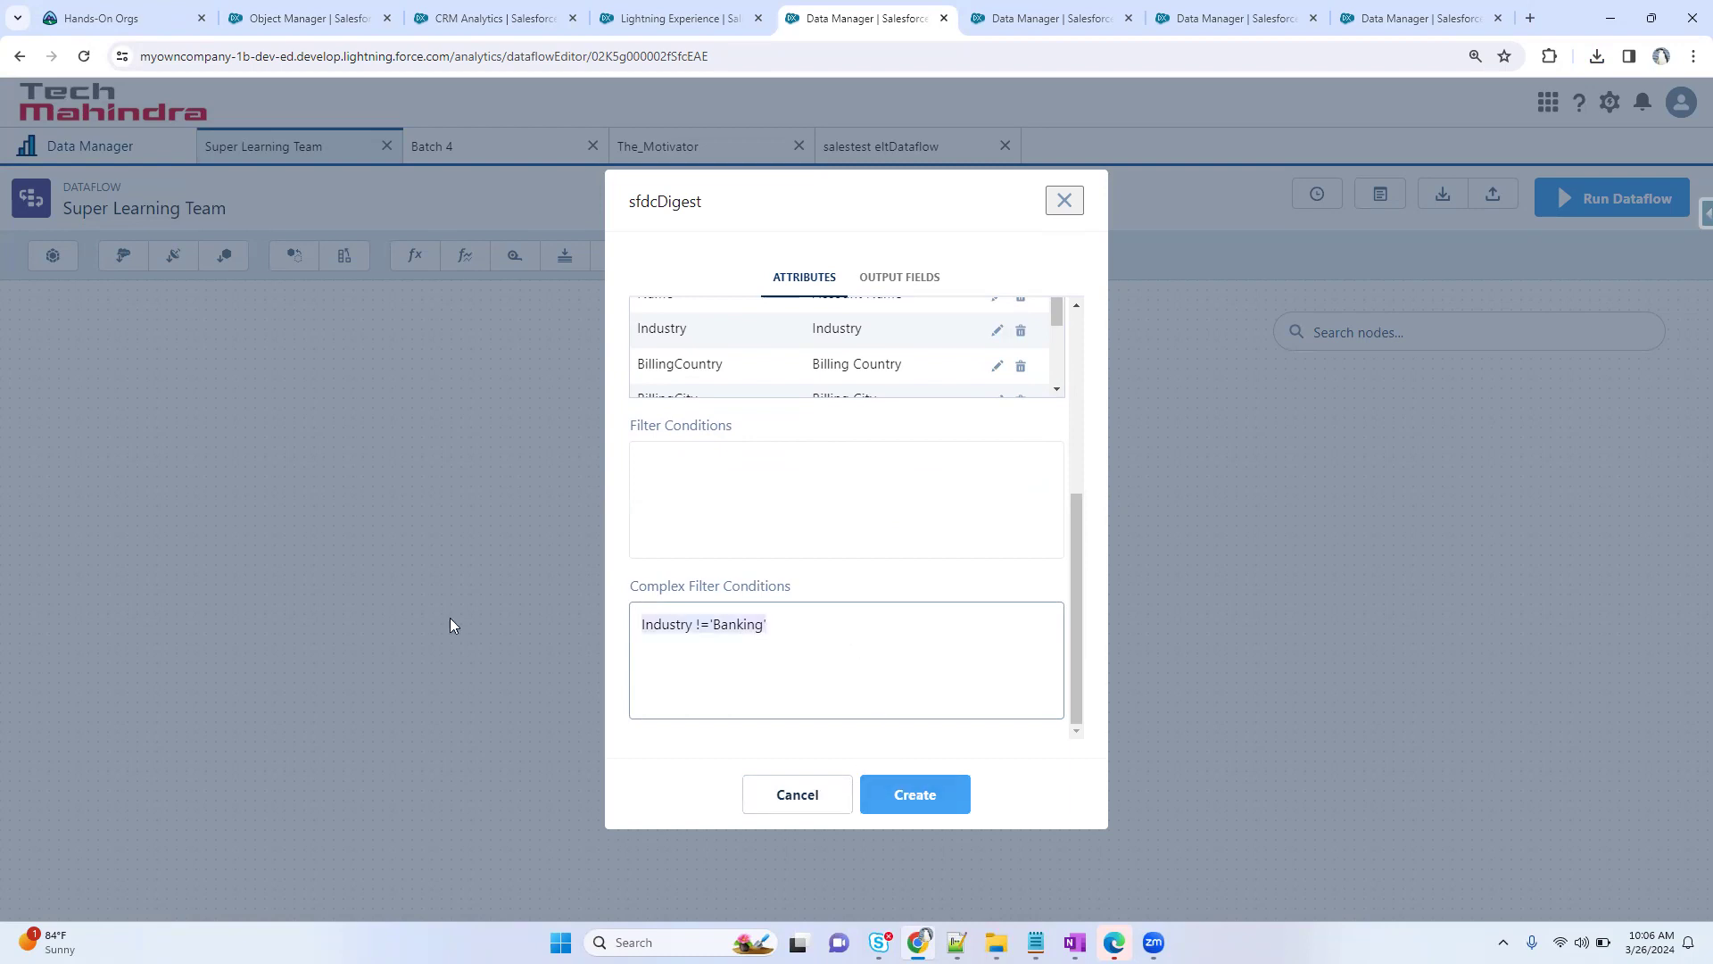
key("ctrl+x")
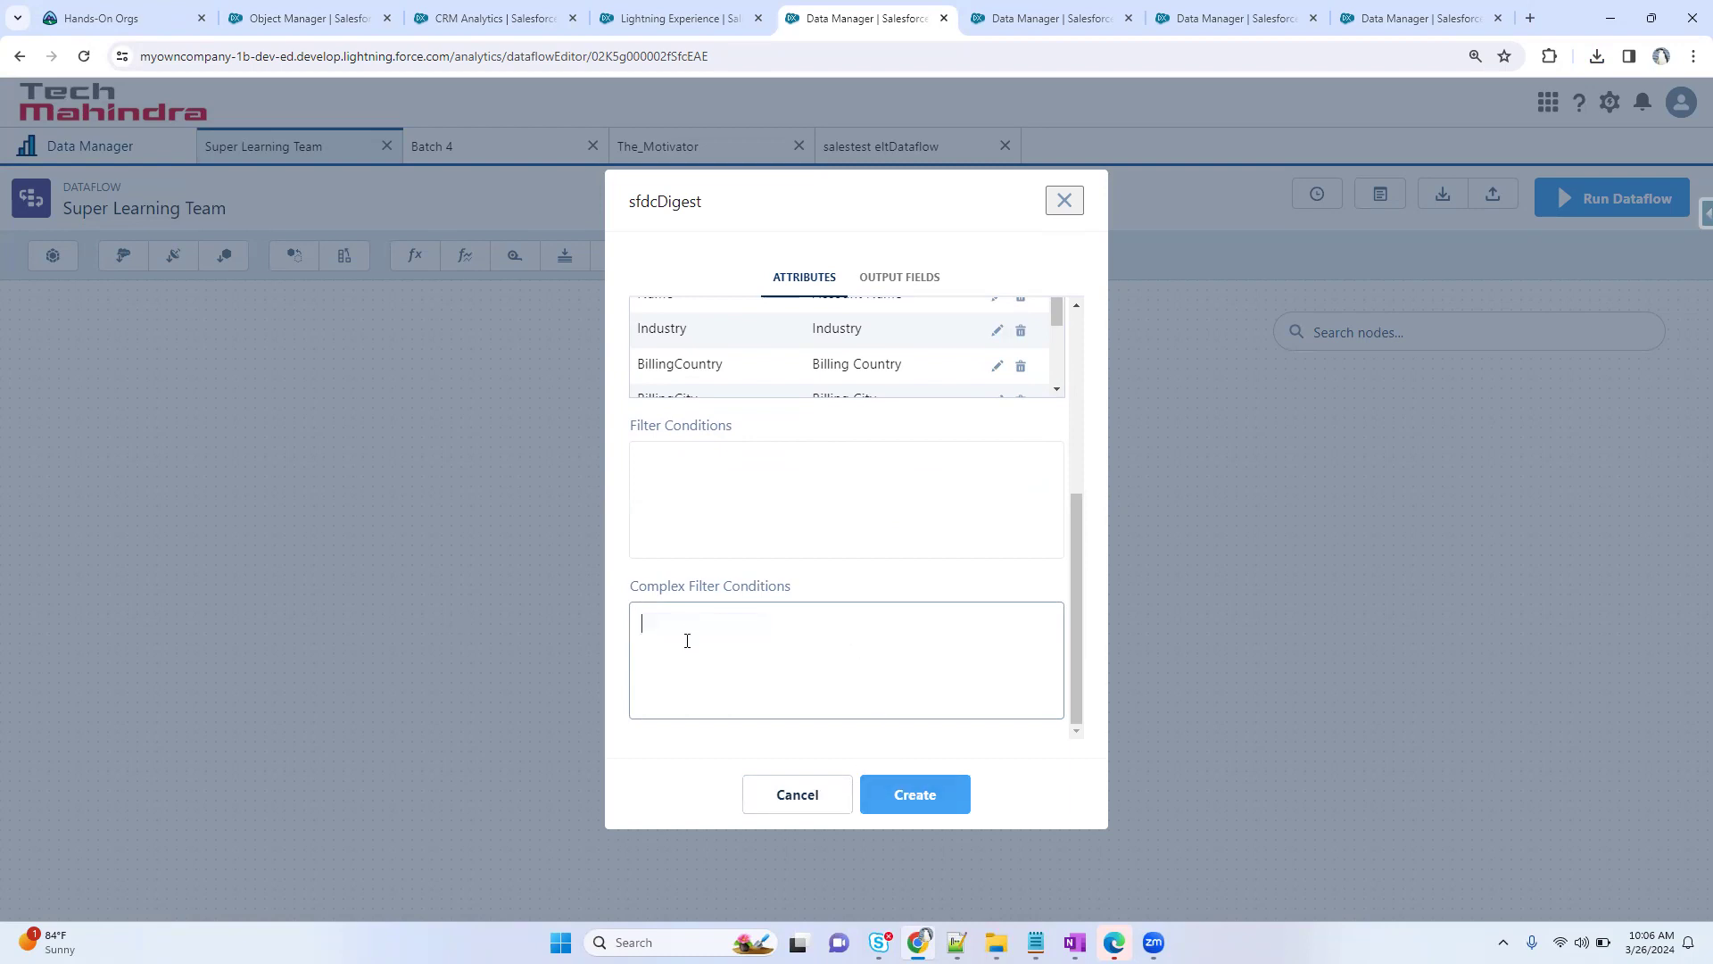
- Create the AccountObjData digest node in the Super Learning Team dataflow
left_click(932, 794)
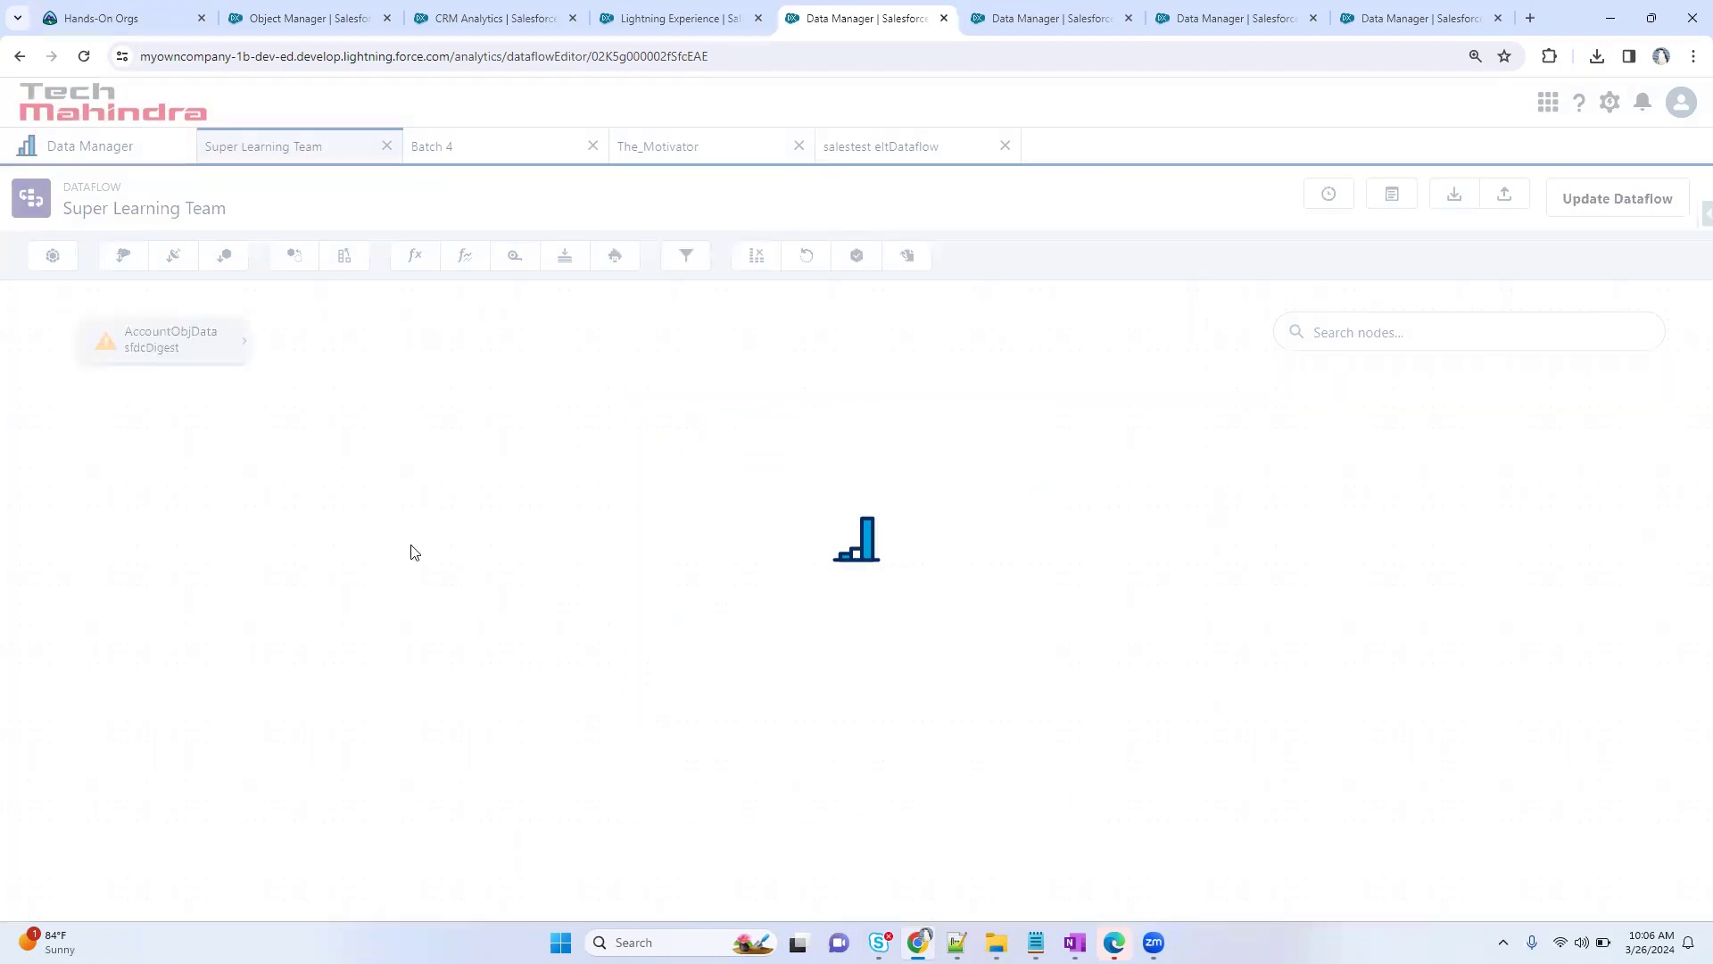
- Check the AccountObjData digest node's attributes, close them, and move the node slightly lower on the canvas
left_click(109, 360)
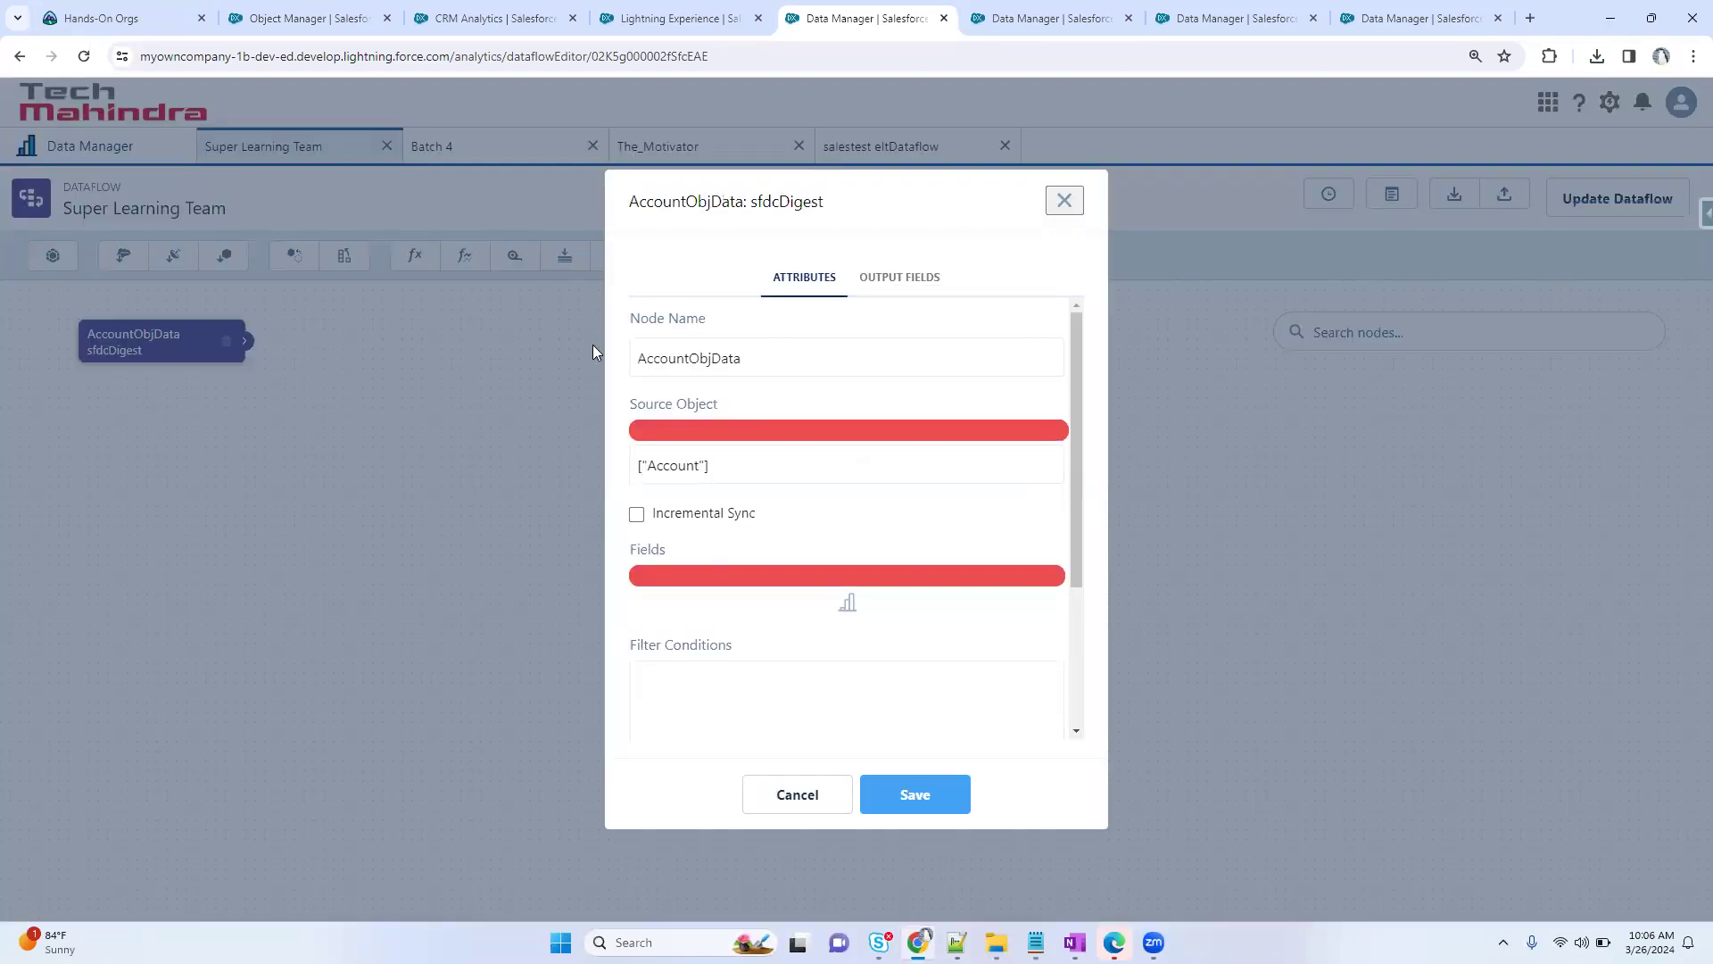
double_click(776, 357)
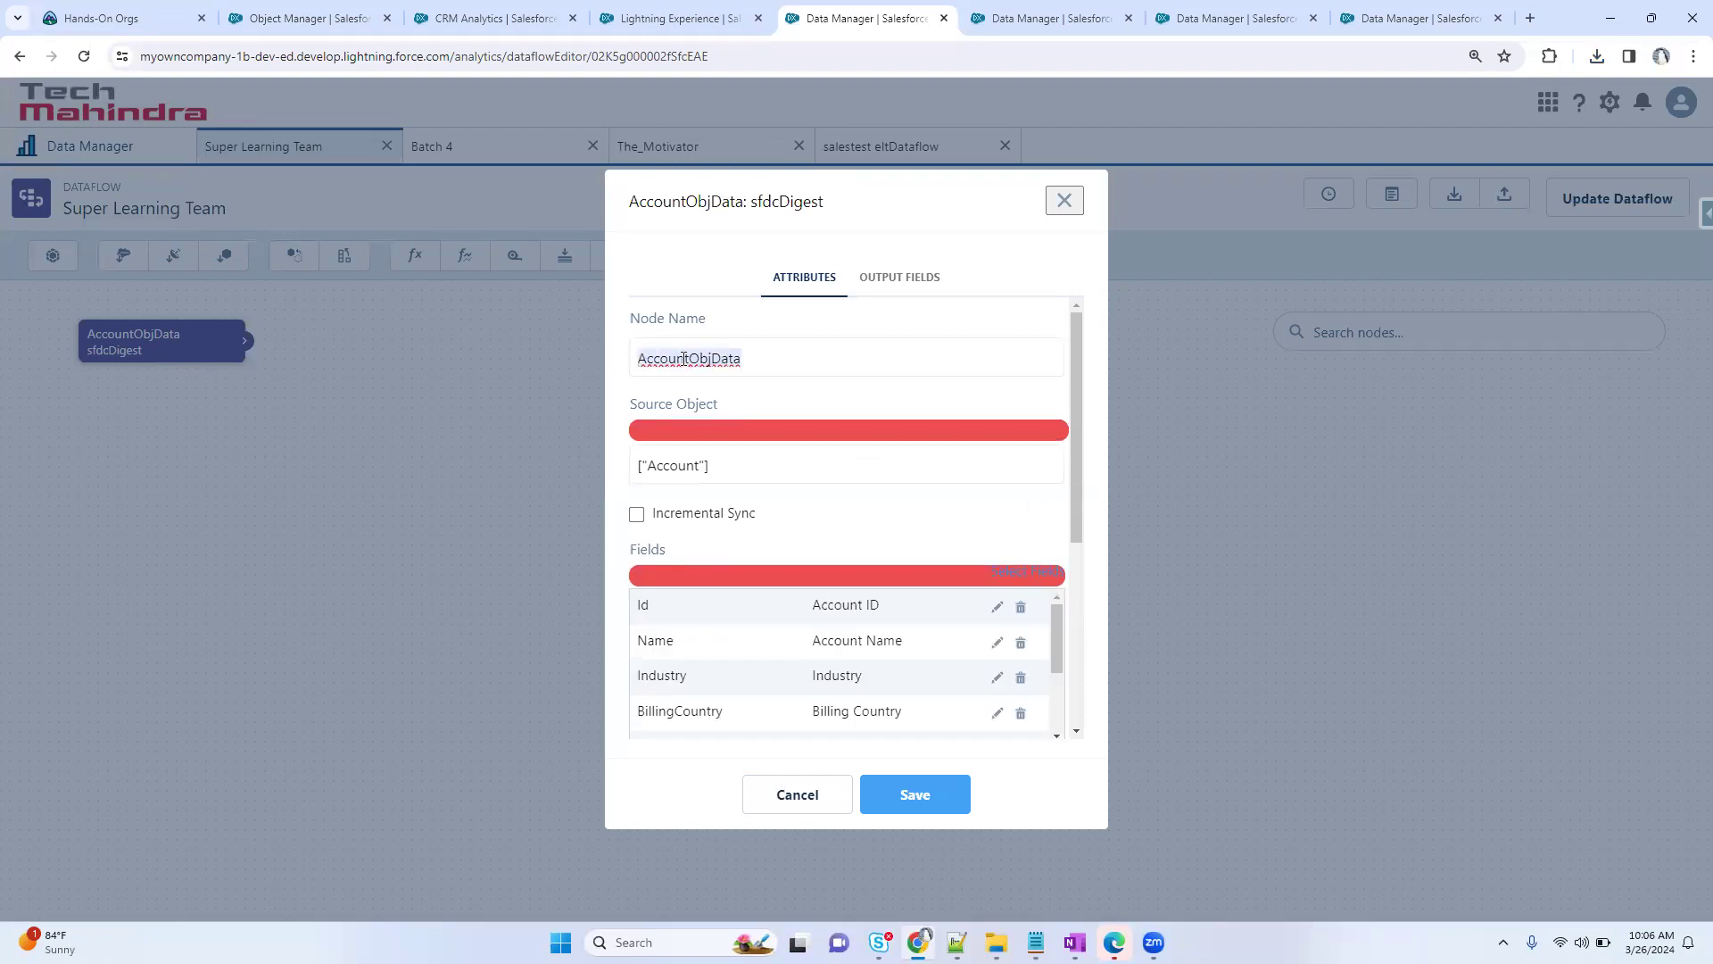
left_click(828, 808)
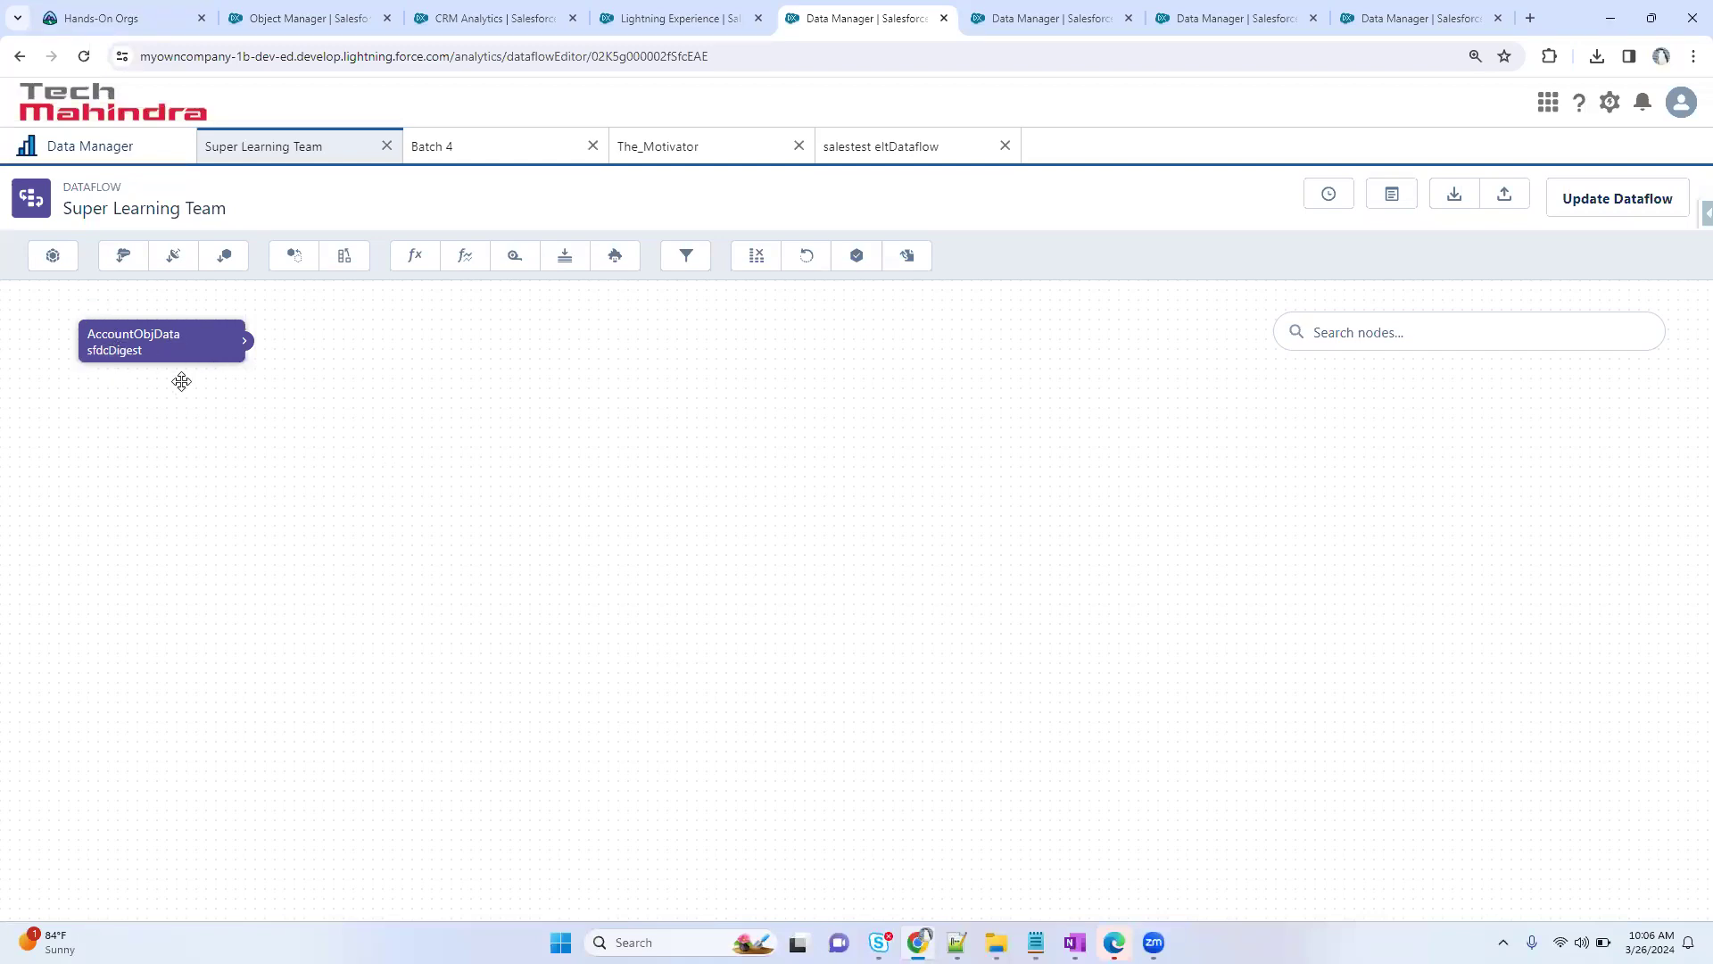
left_click_drag(191, 351, 209, 405)
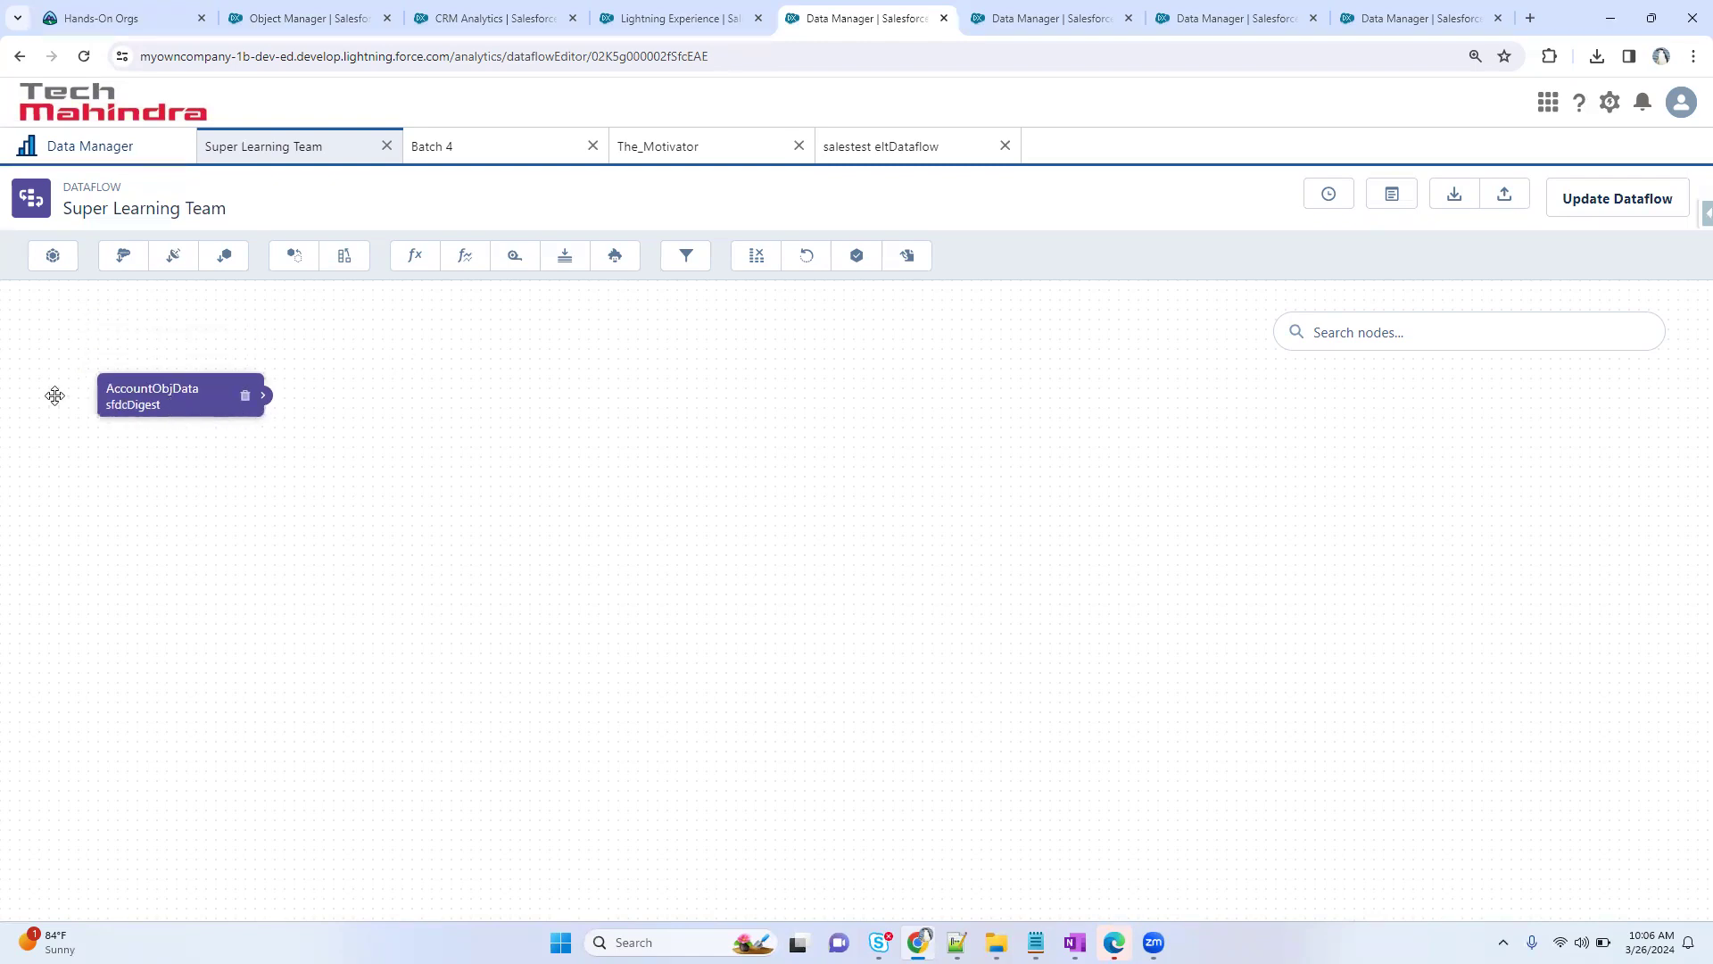
- Switch to the ContactswithAccounts recipe and examine its Output 0 node and the node types that can be inserted on its connections
left_click(1383, 13)
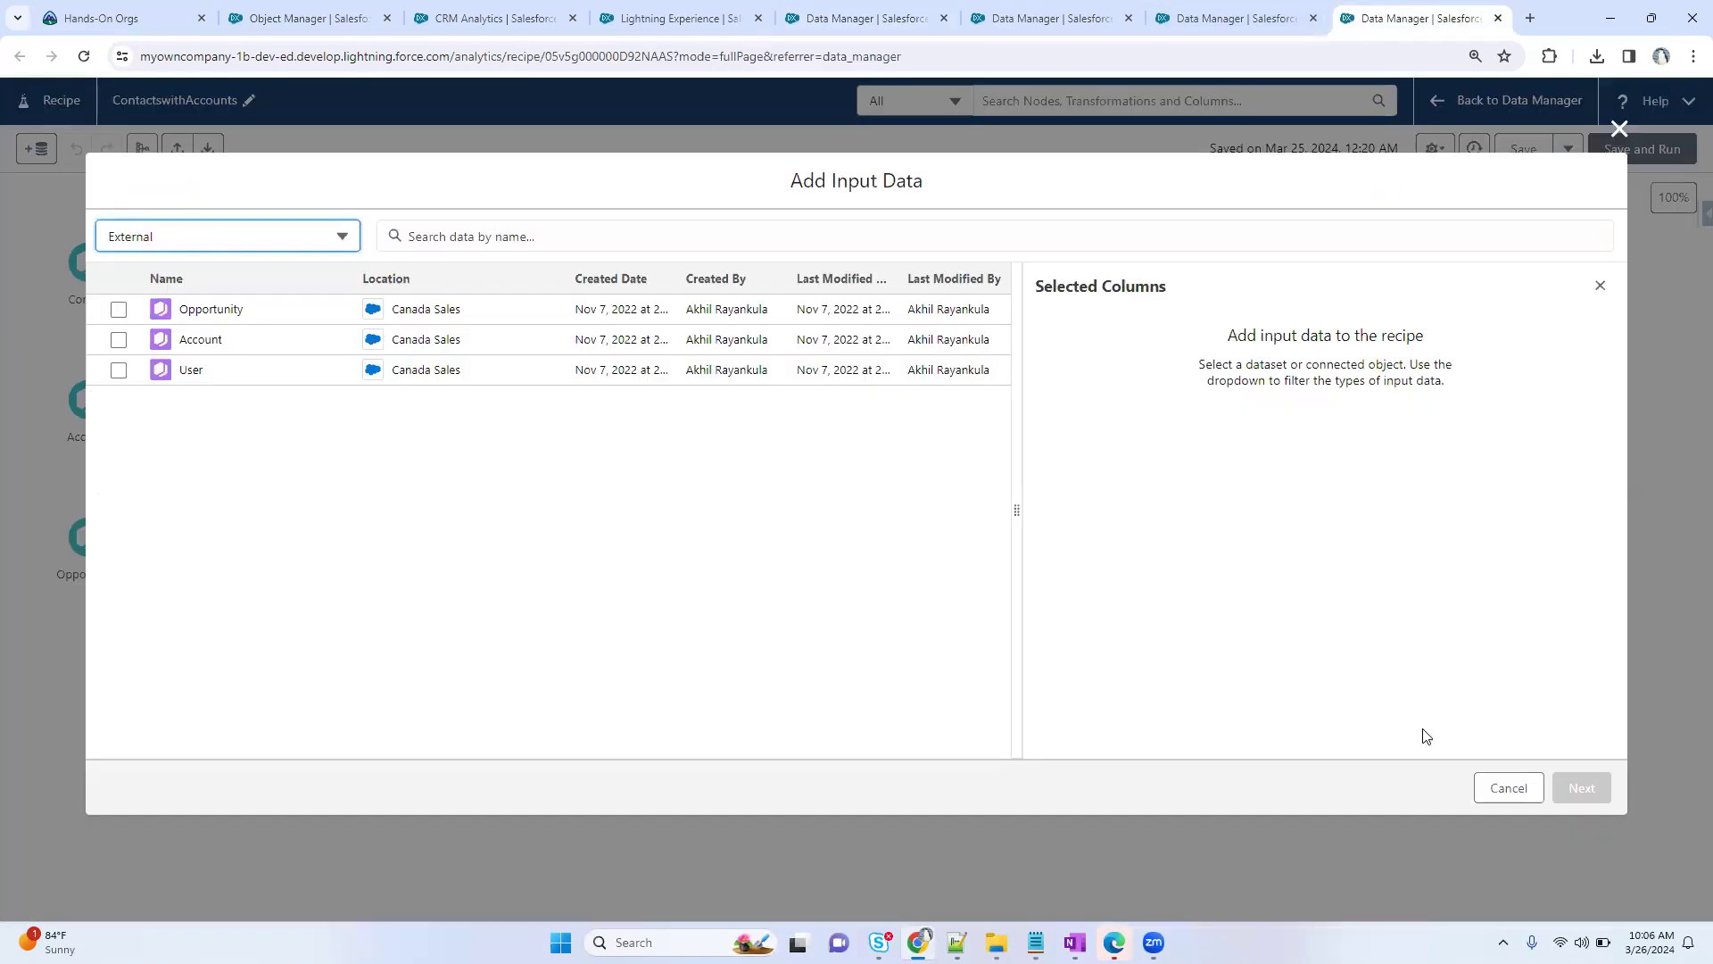
left_click(1508, 787)
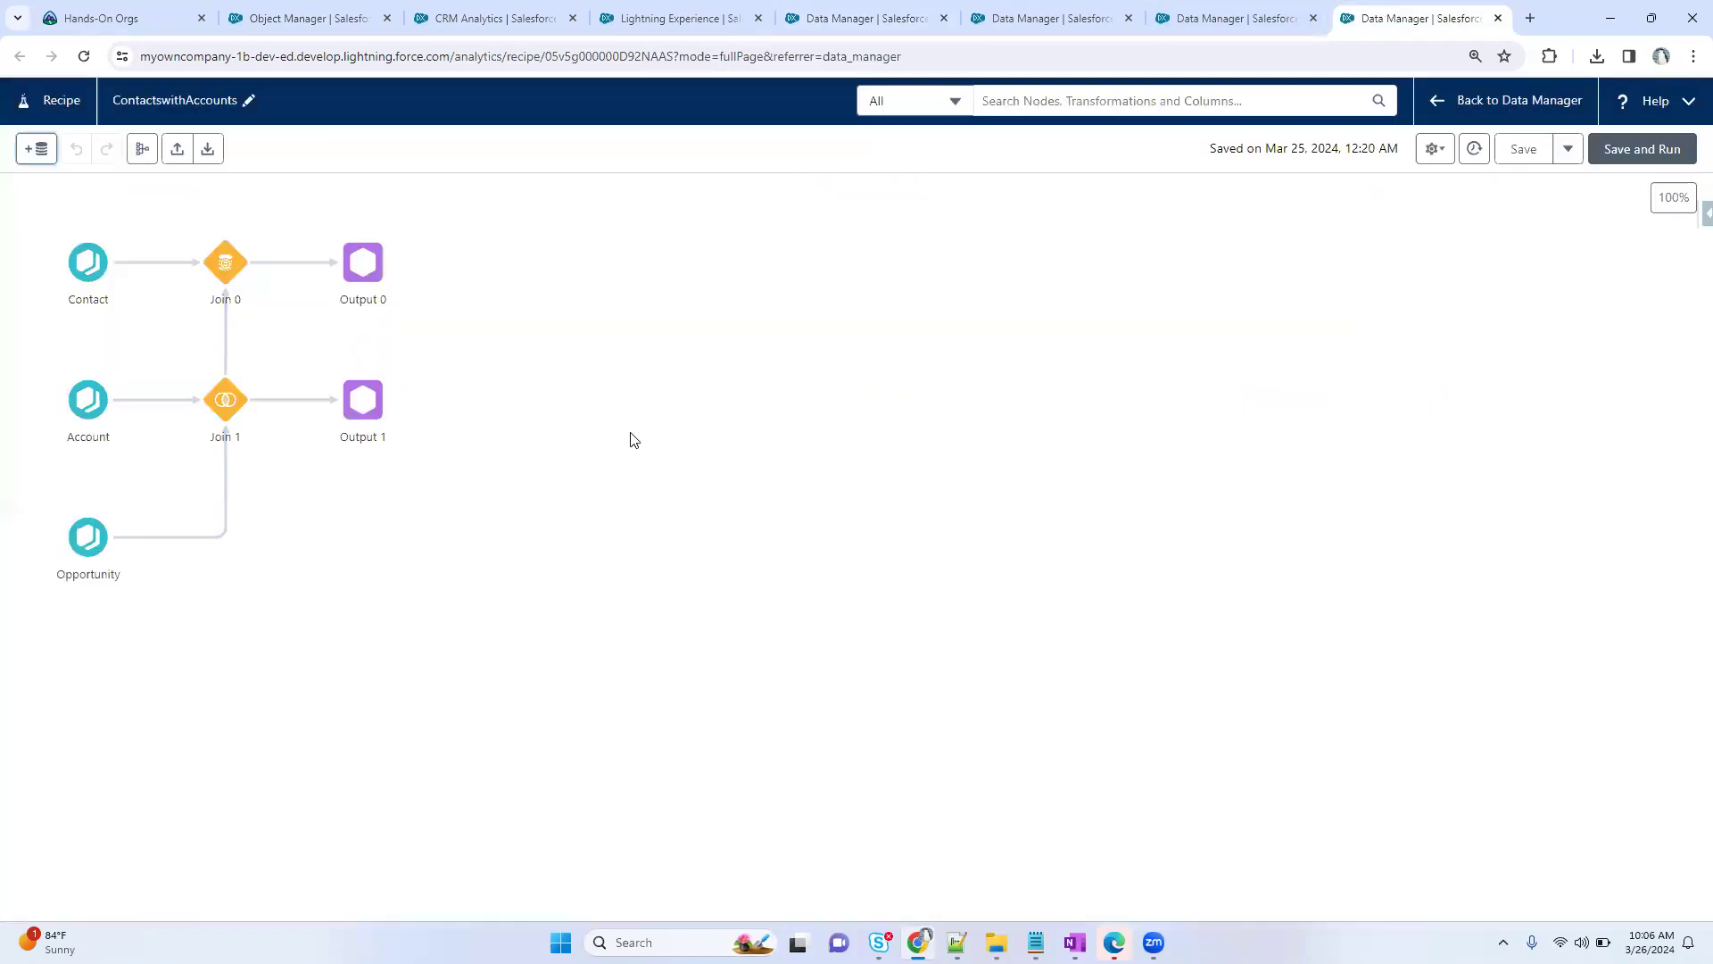
left_click(363, 264)
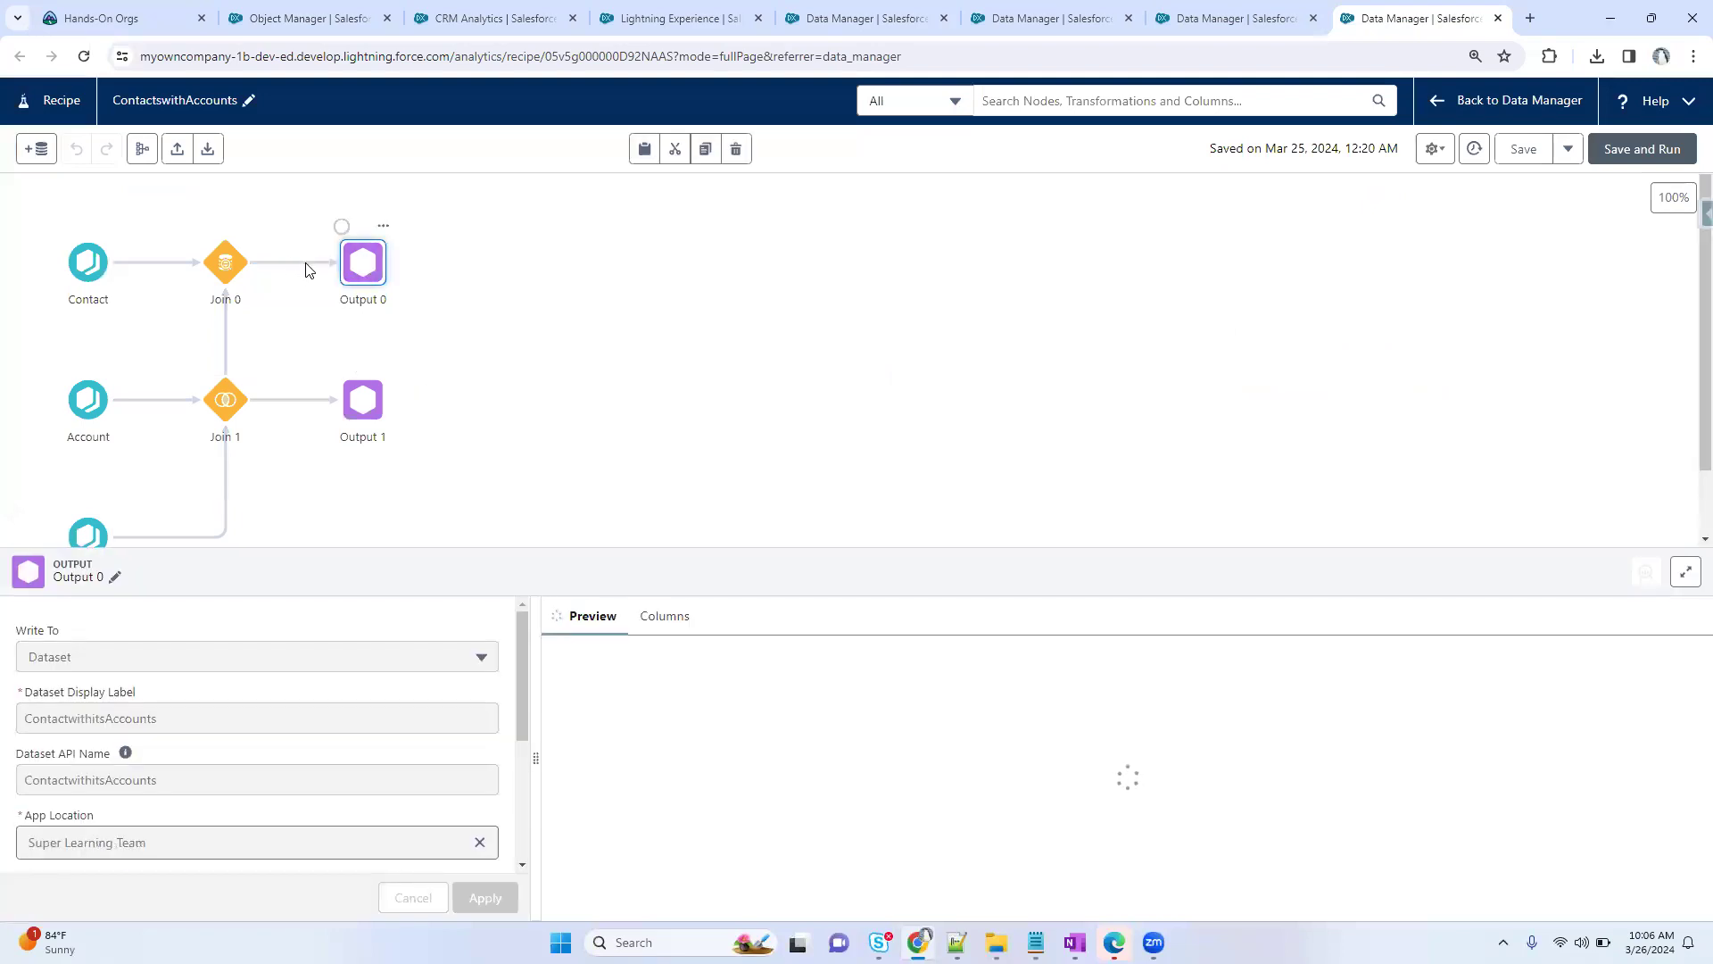
left_click(304, 262)
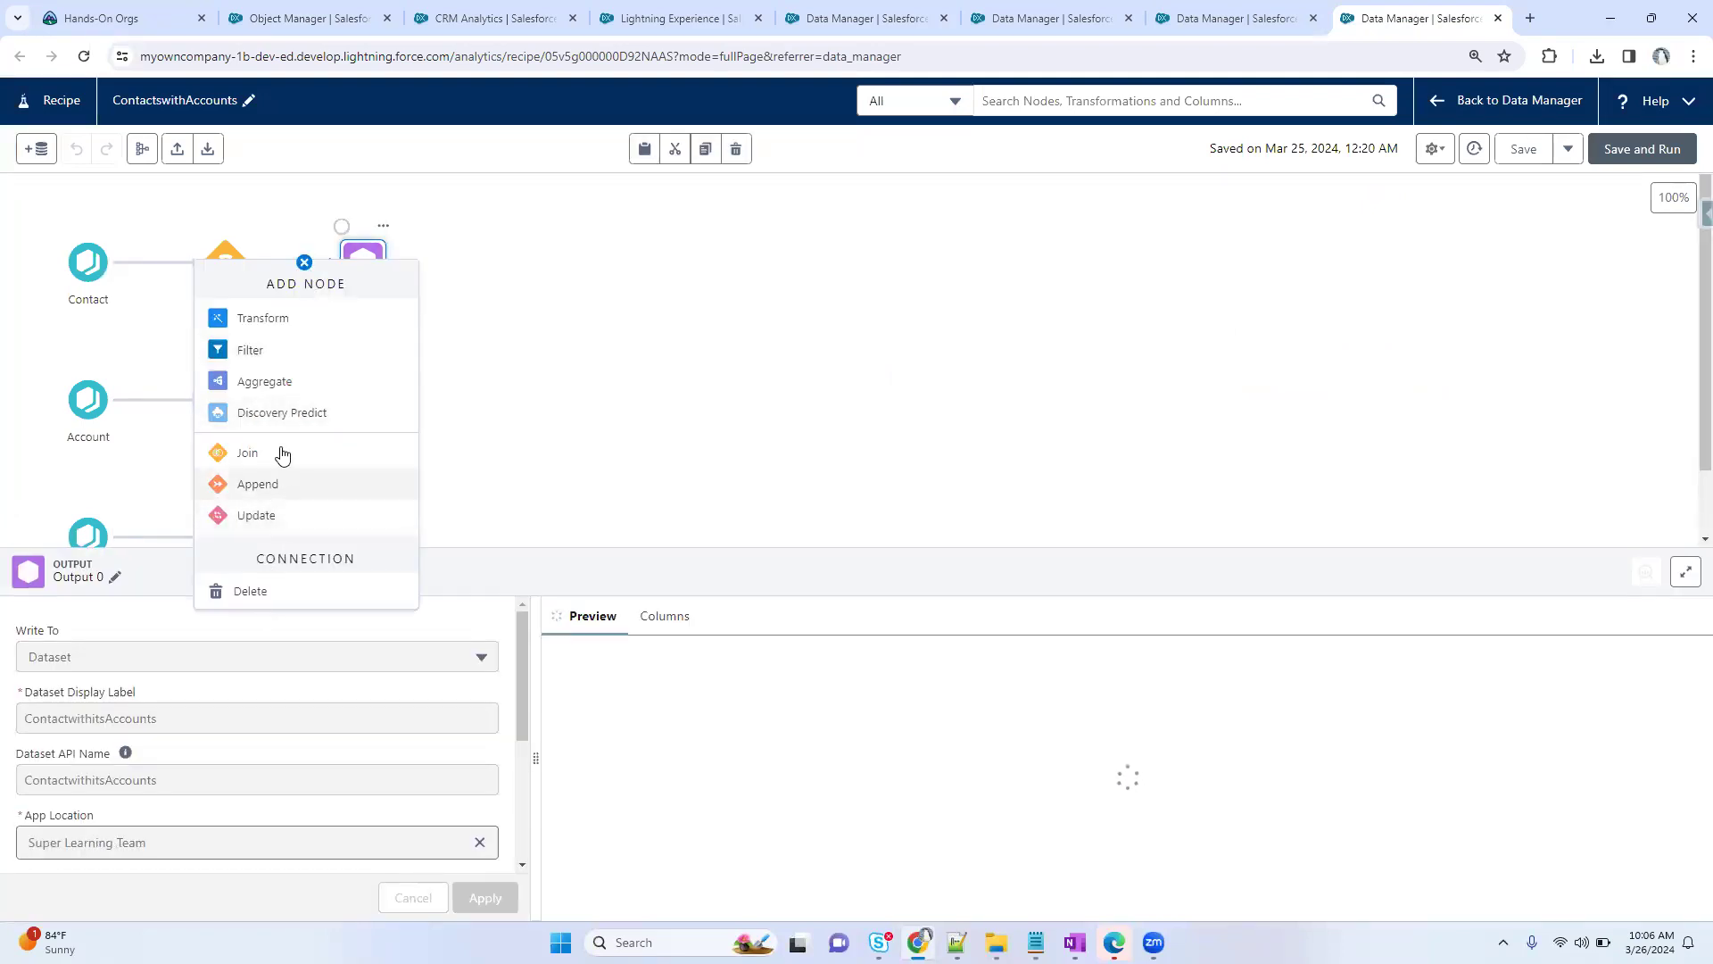
left_click(498, 309)
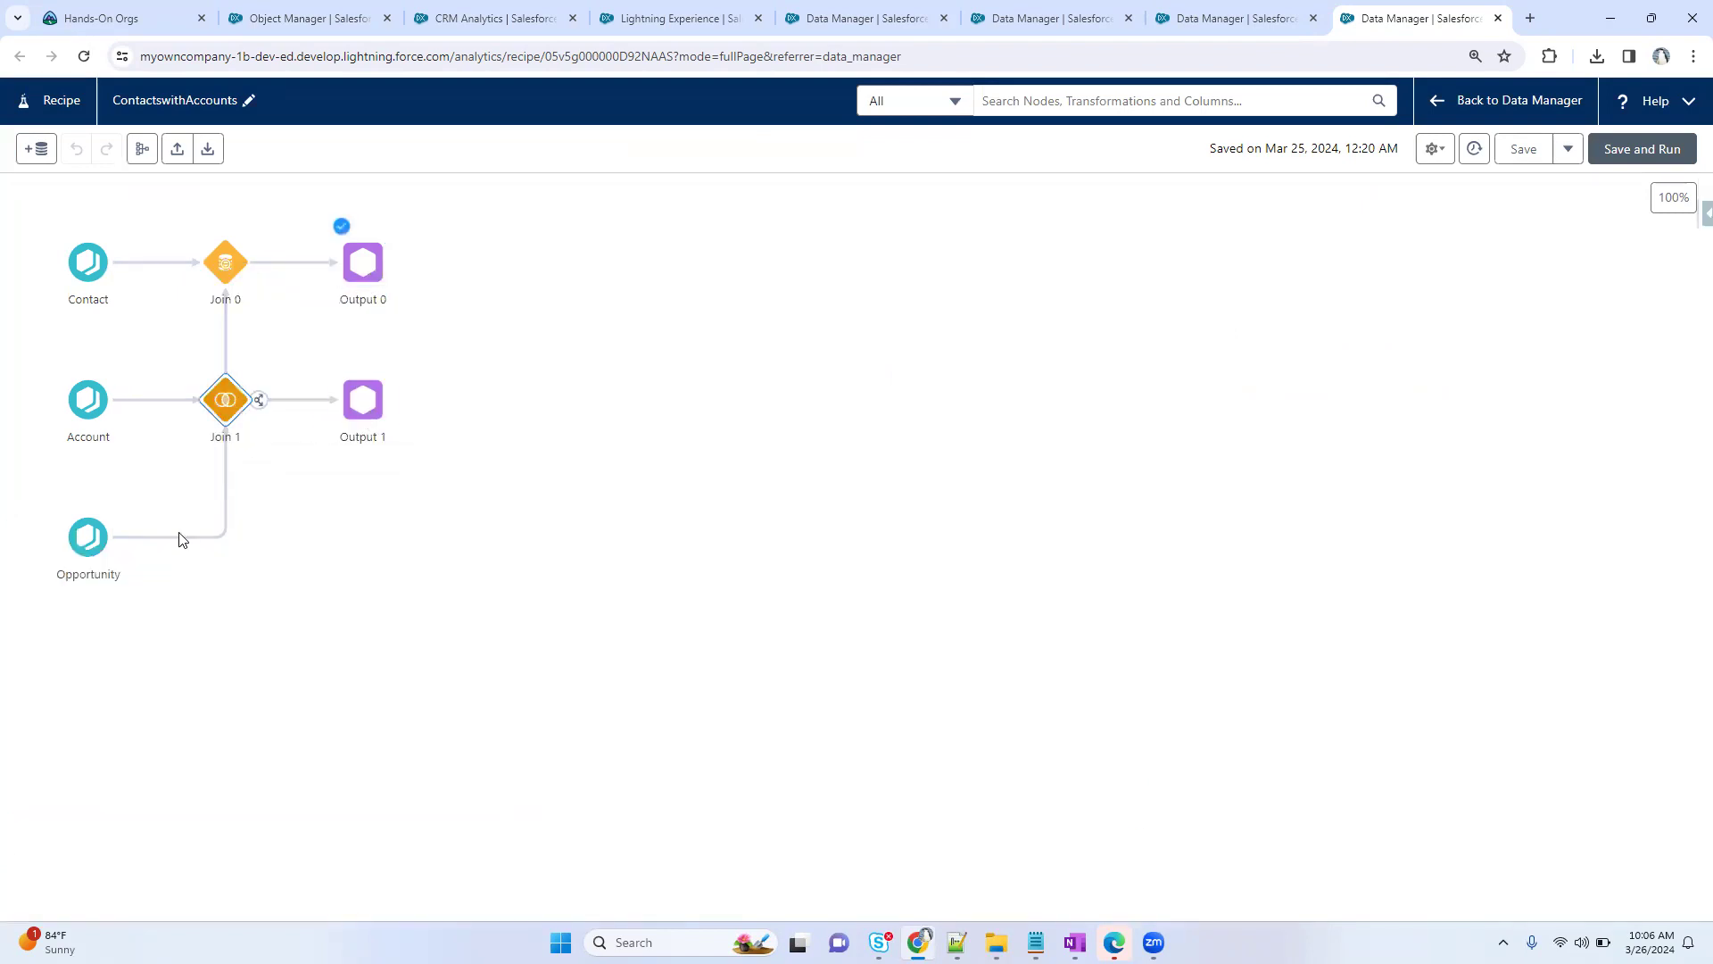
left_click(177, 538)
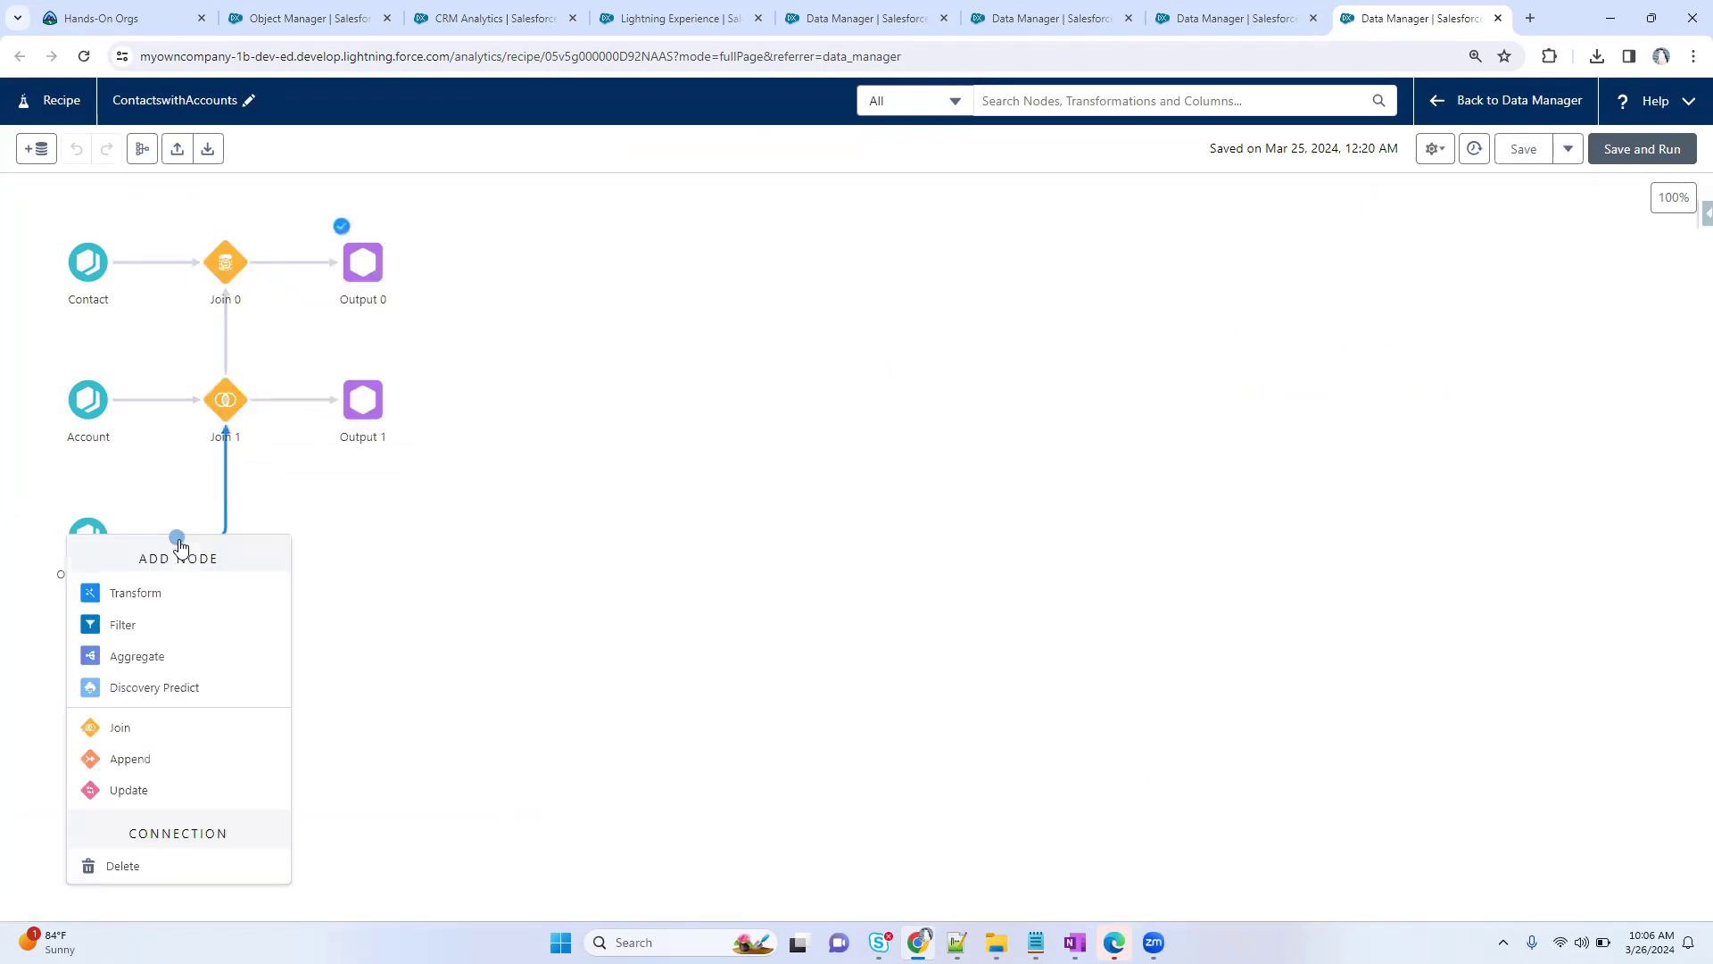
left_click(321, 693)
left_click_drag(87, 261, 904, 4)
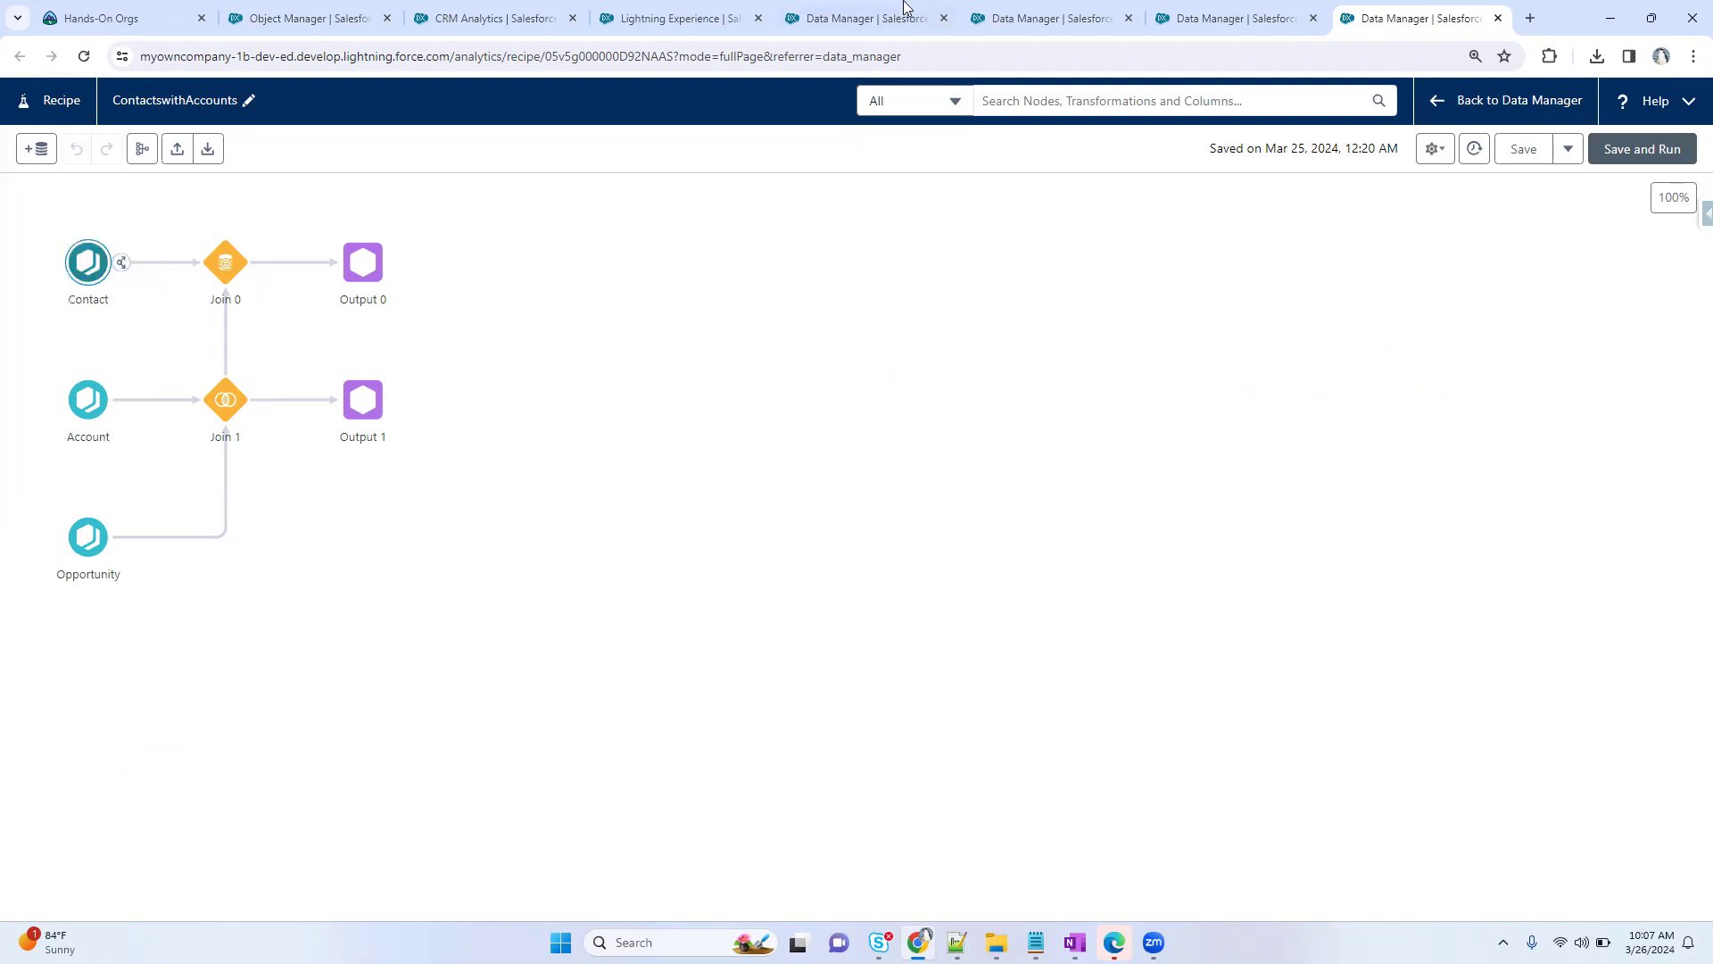
- Add the Cases dataset from Exec App 2 as recipe input and attach an output node to it
left_click(35, 150)
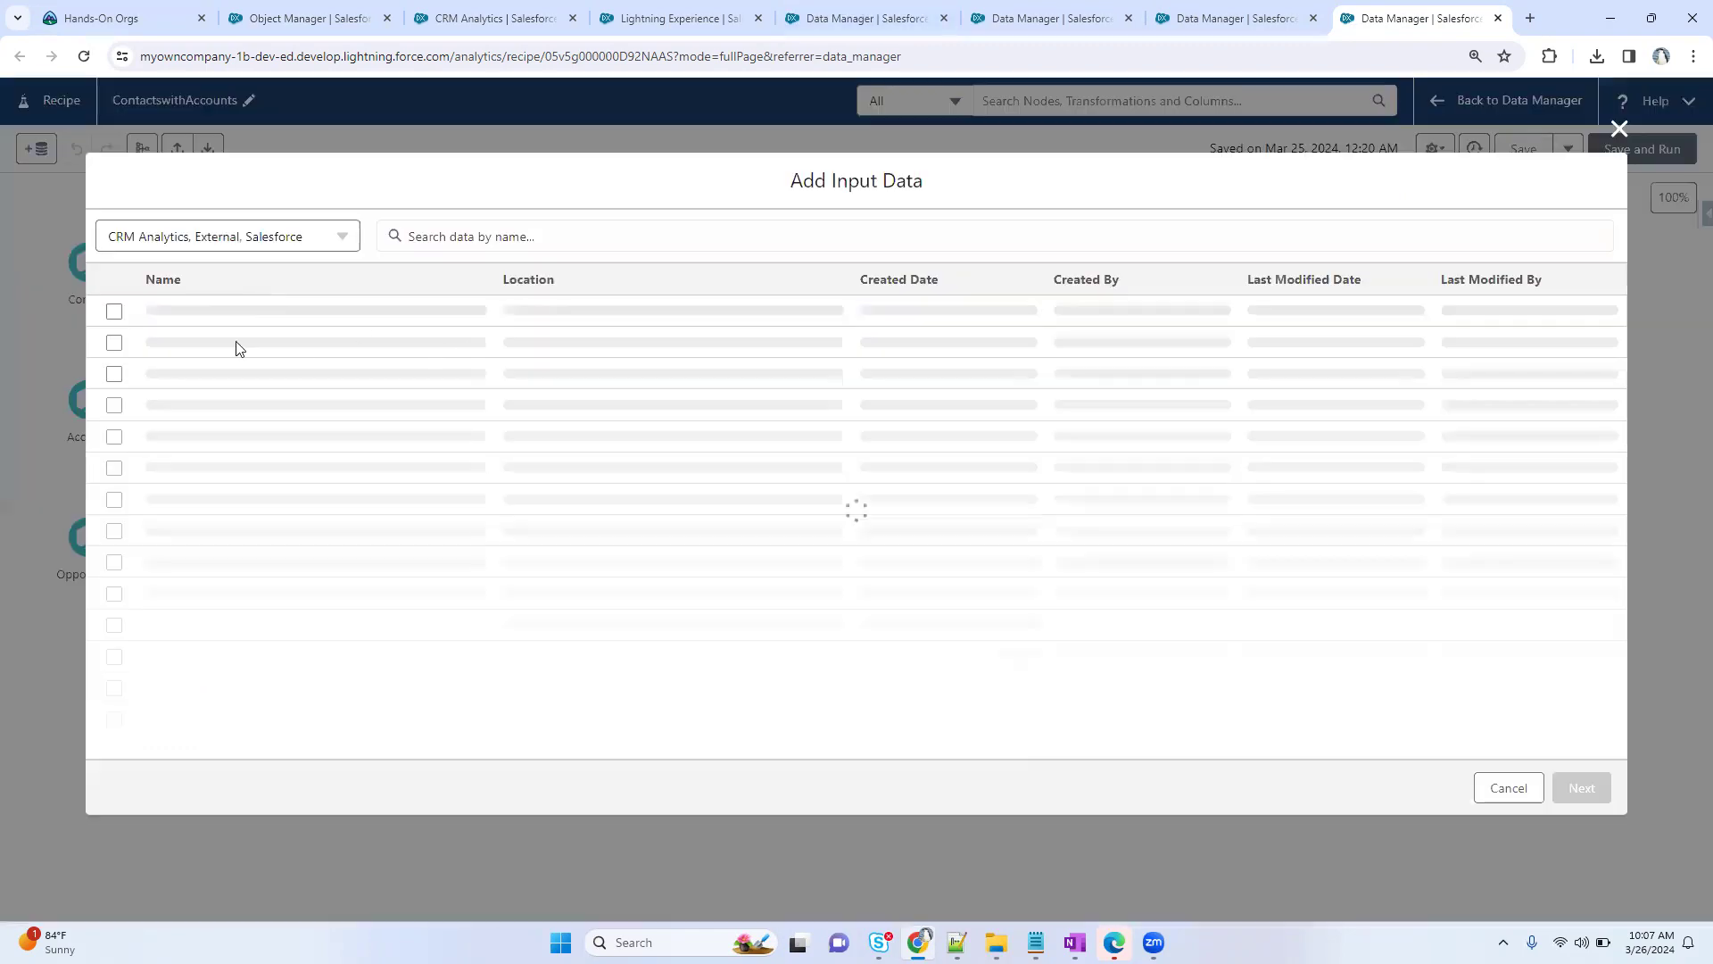
left_click(114, 343)
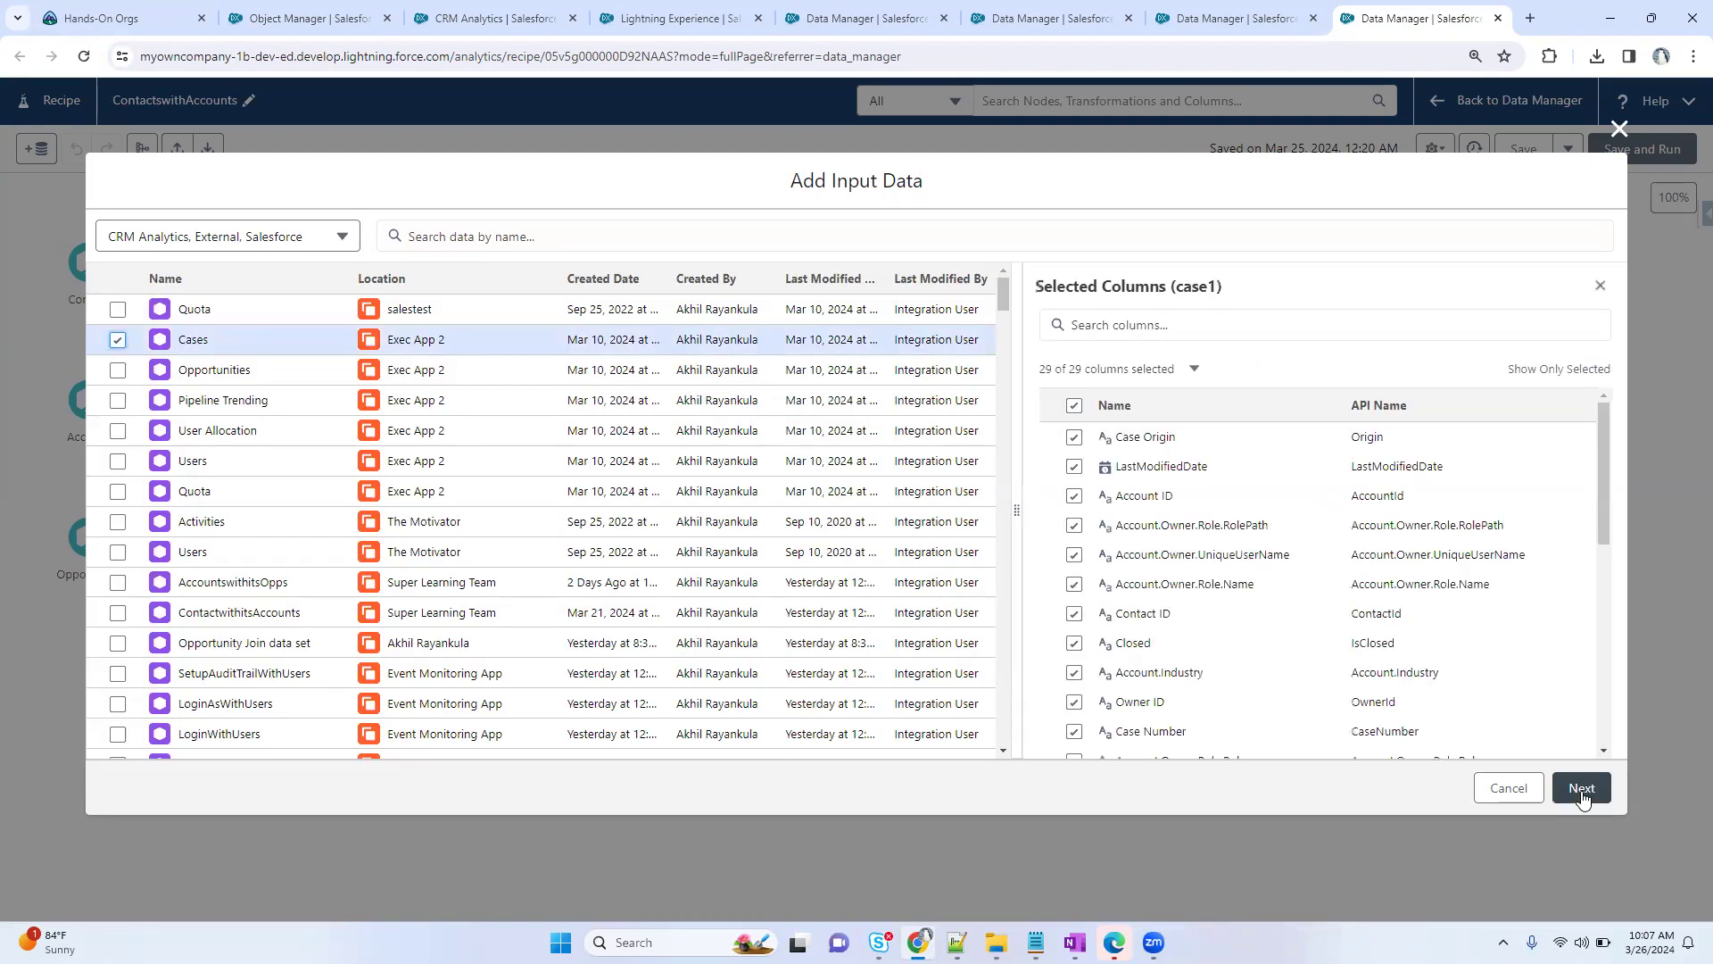
left_click(1582, 792)
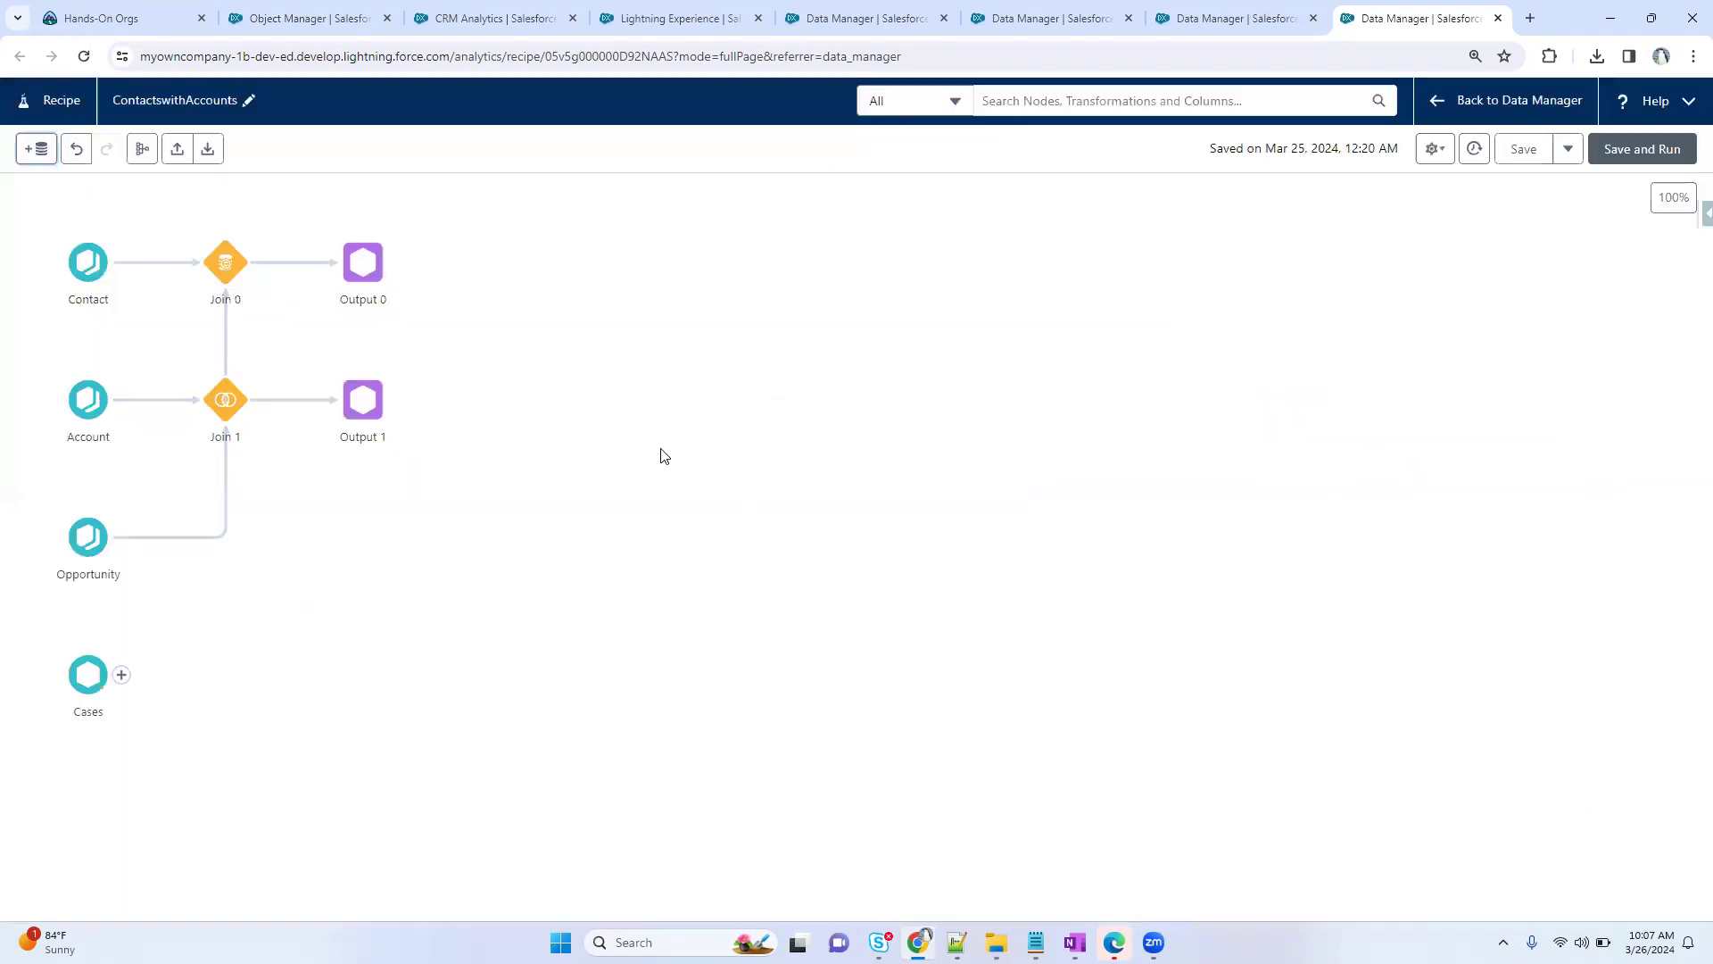
left_click(118, 677)
left_click(100, 909)
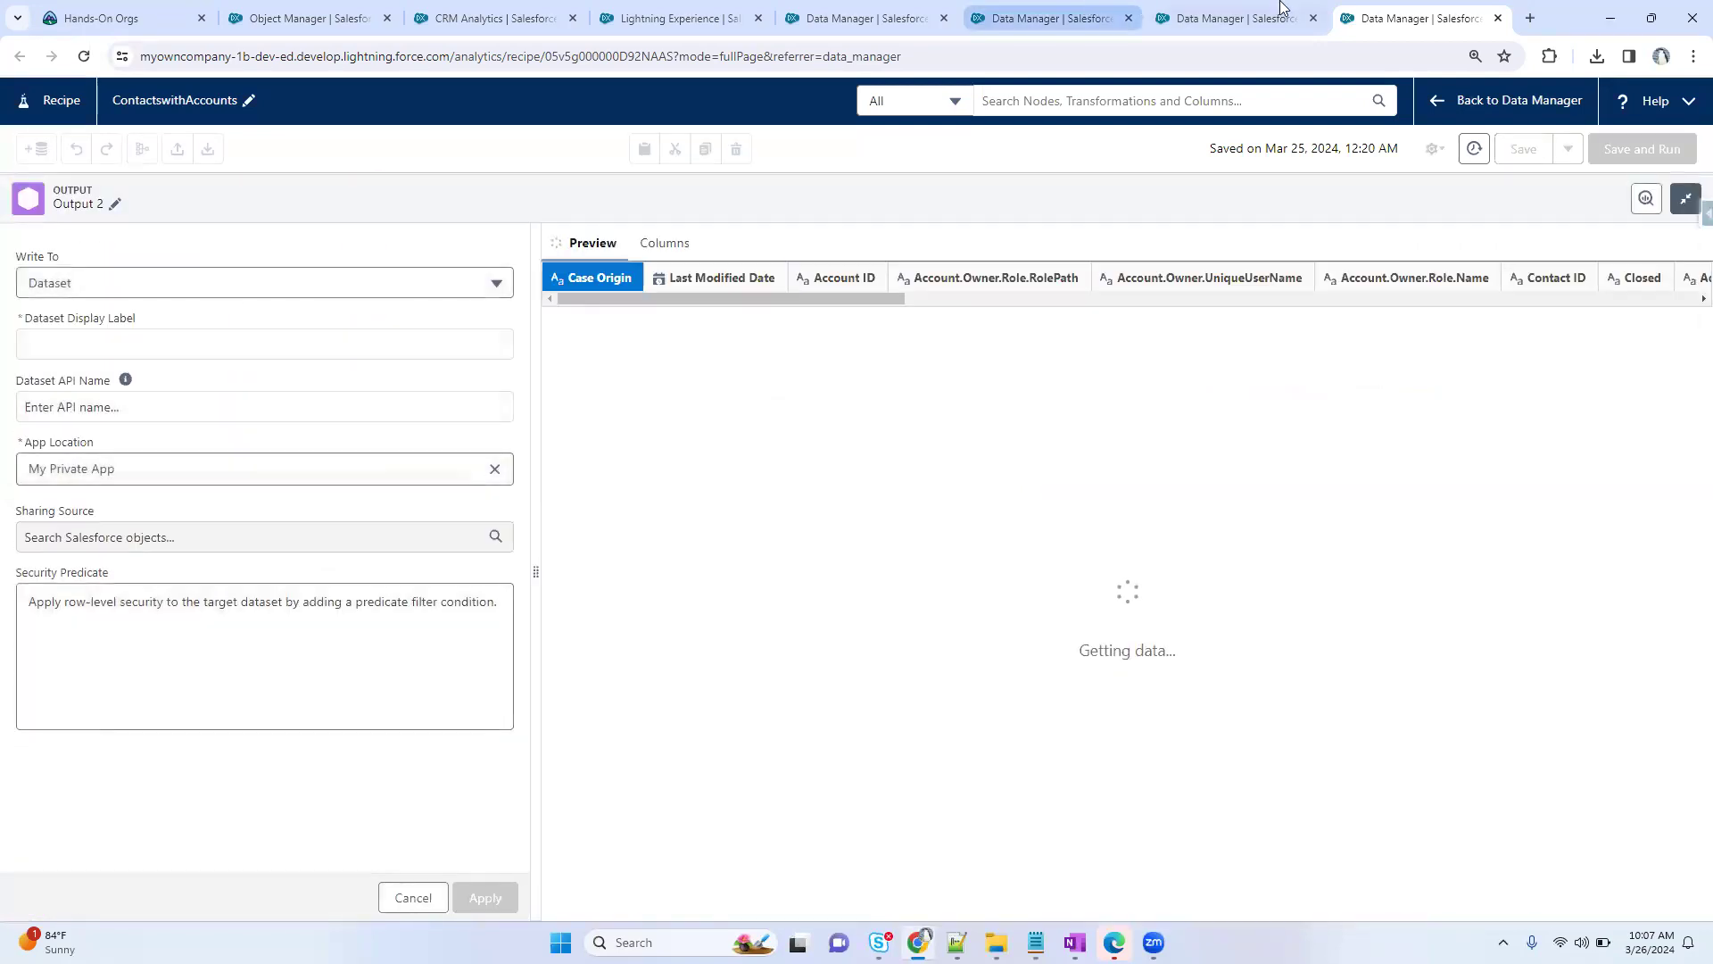
- Return to the Super Learning Team dataflow and start an sfdcRegister node named registerMyAccData
left_click(1280, 8)
left_click(1053, 18)
left_click(861, 18)
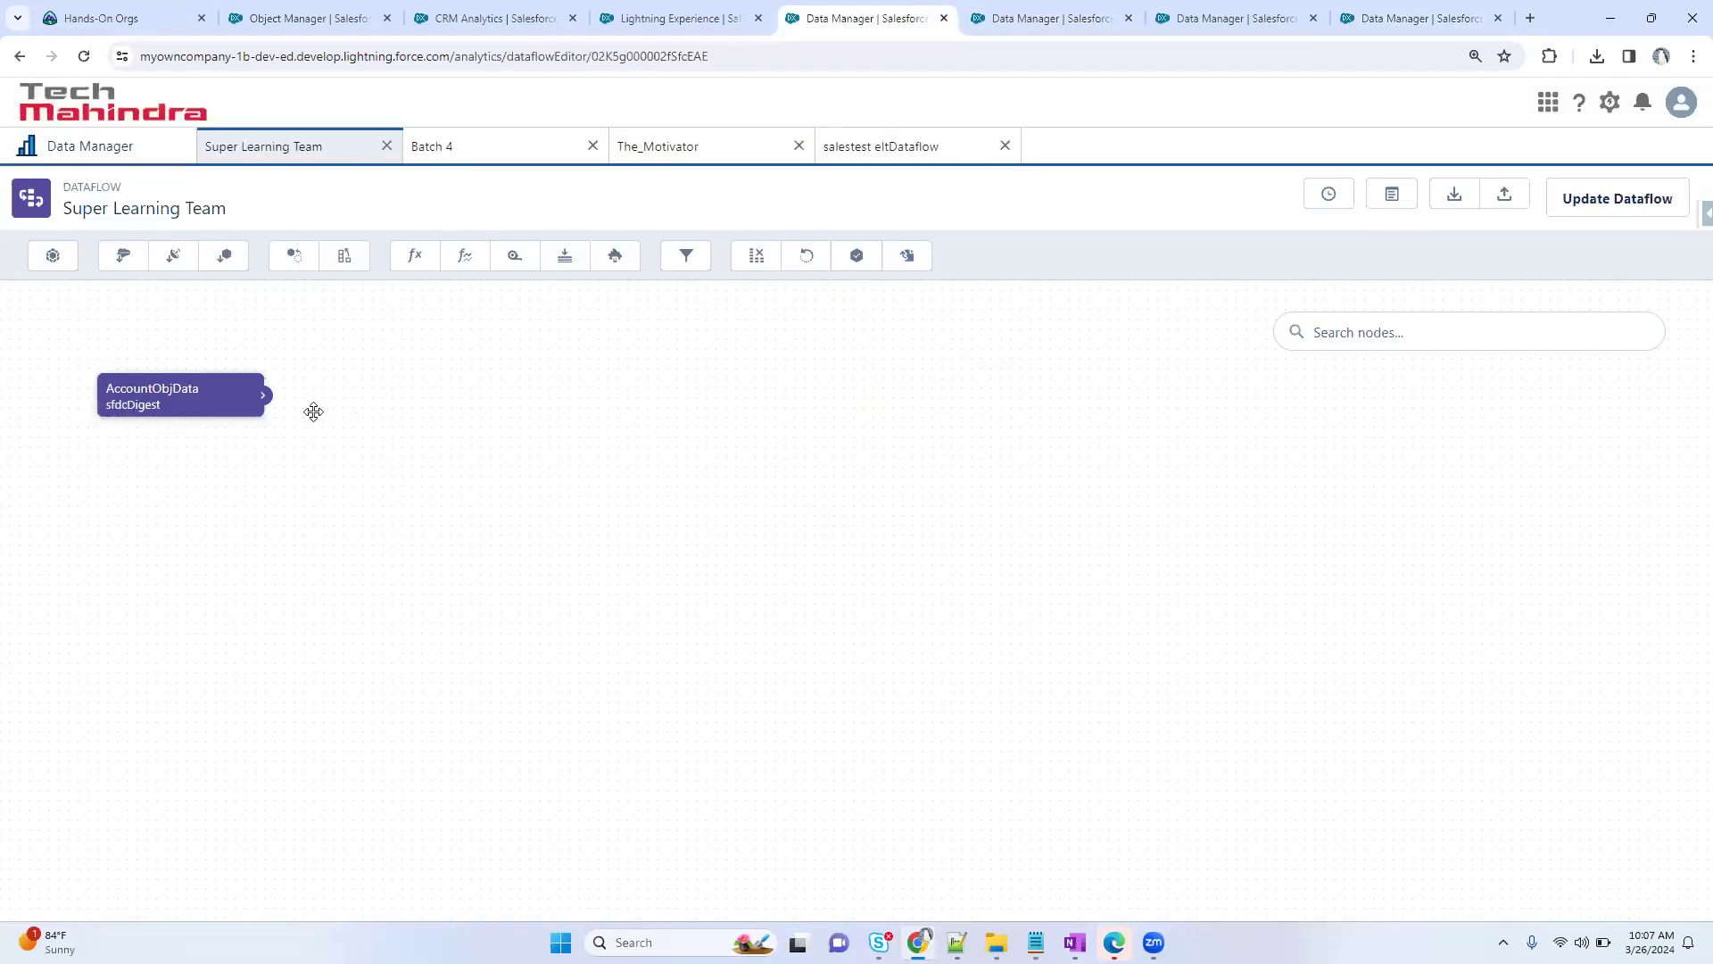
left_click(864, 273)
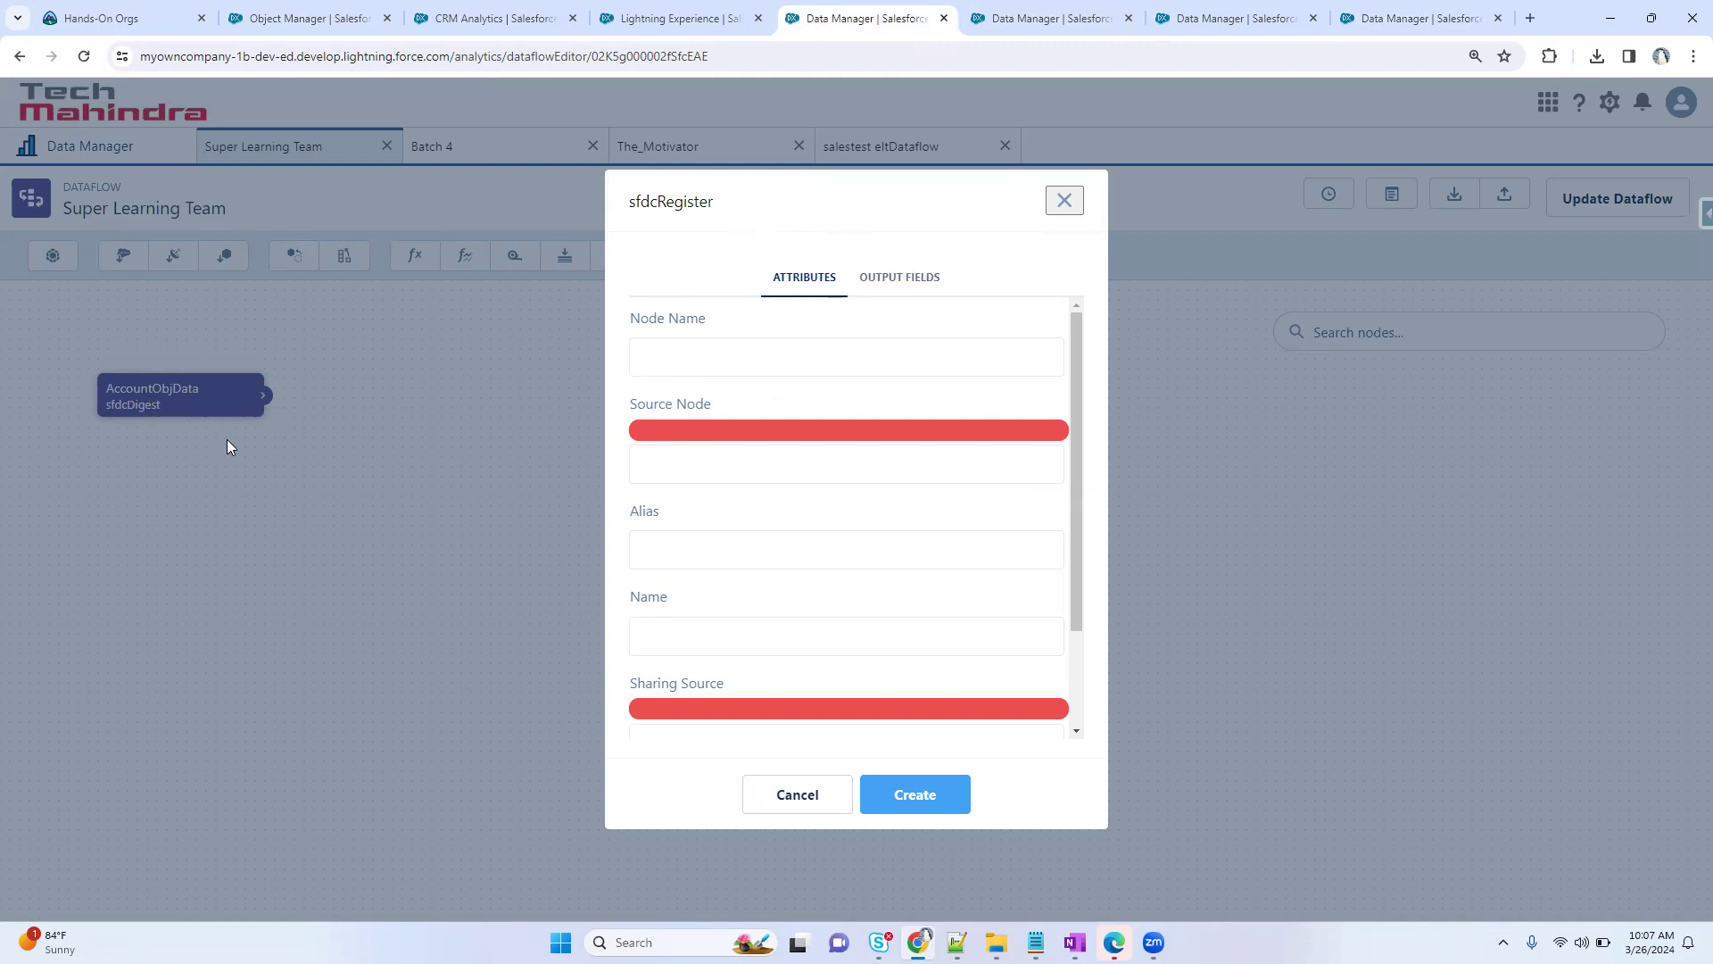
left_click_drag(628, 204, 718, 211)
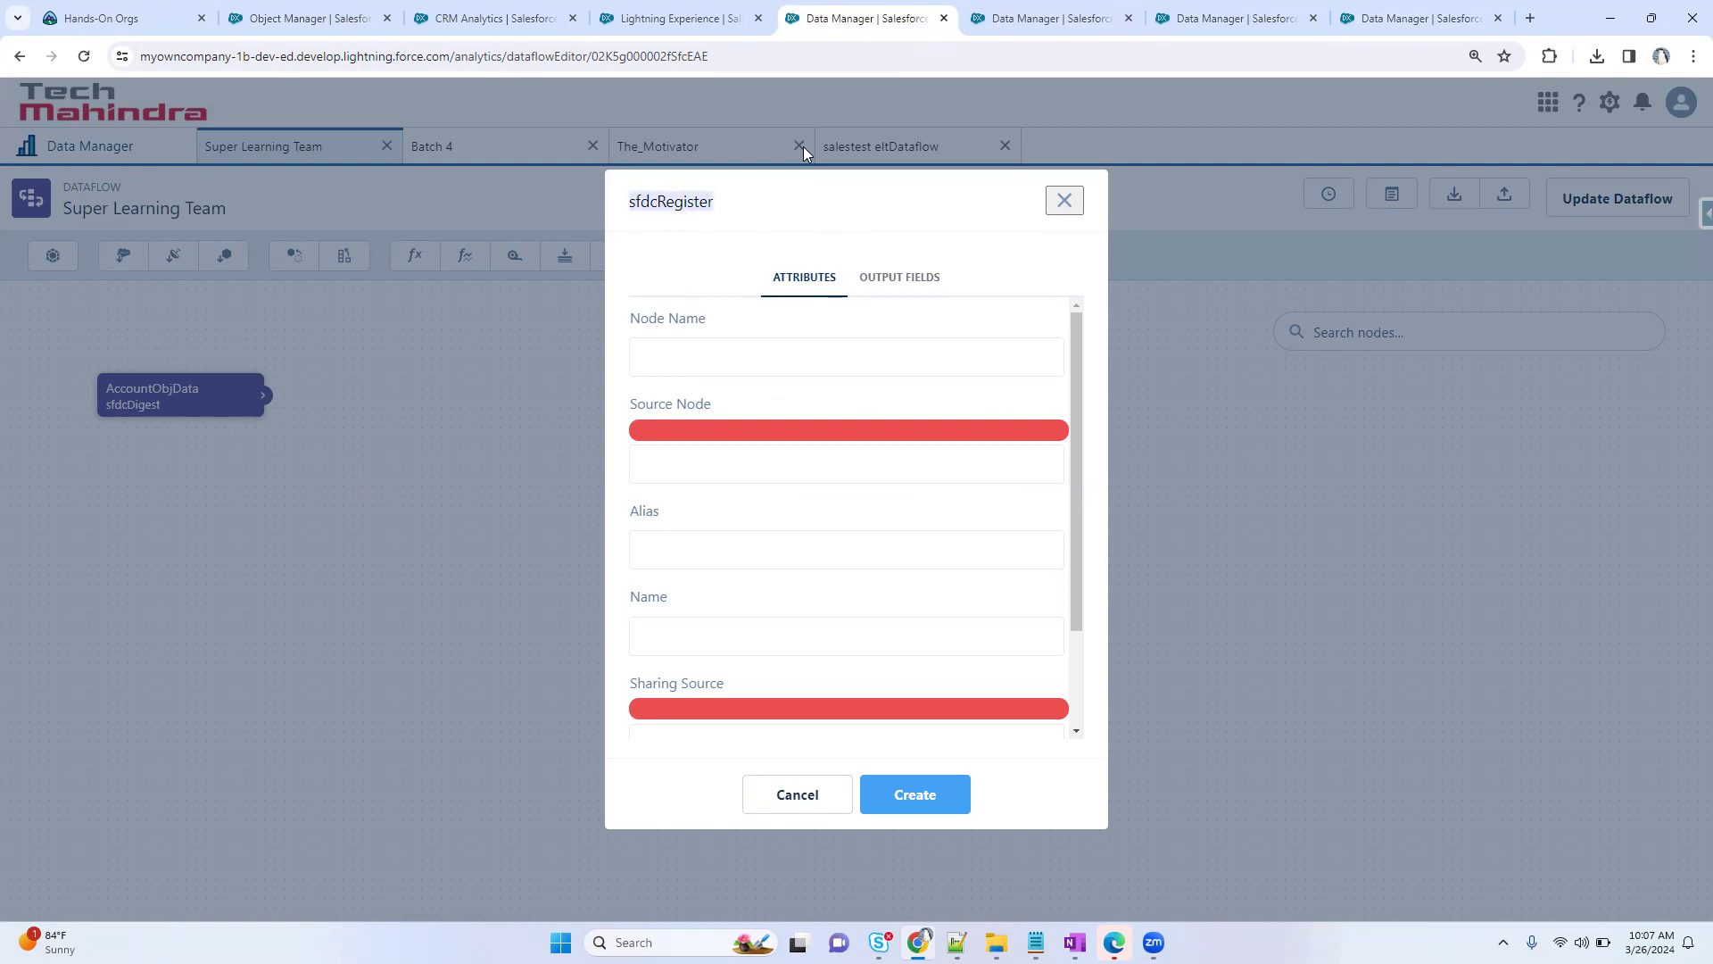
left_click(758, 371)
type("registe")
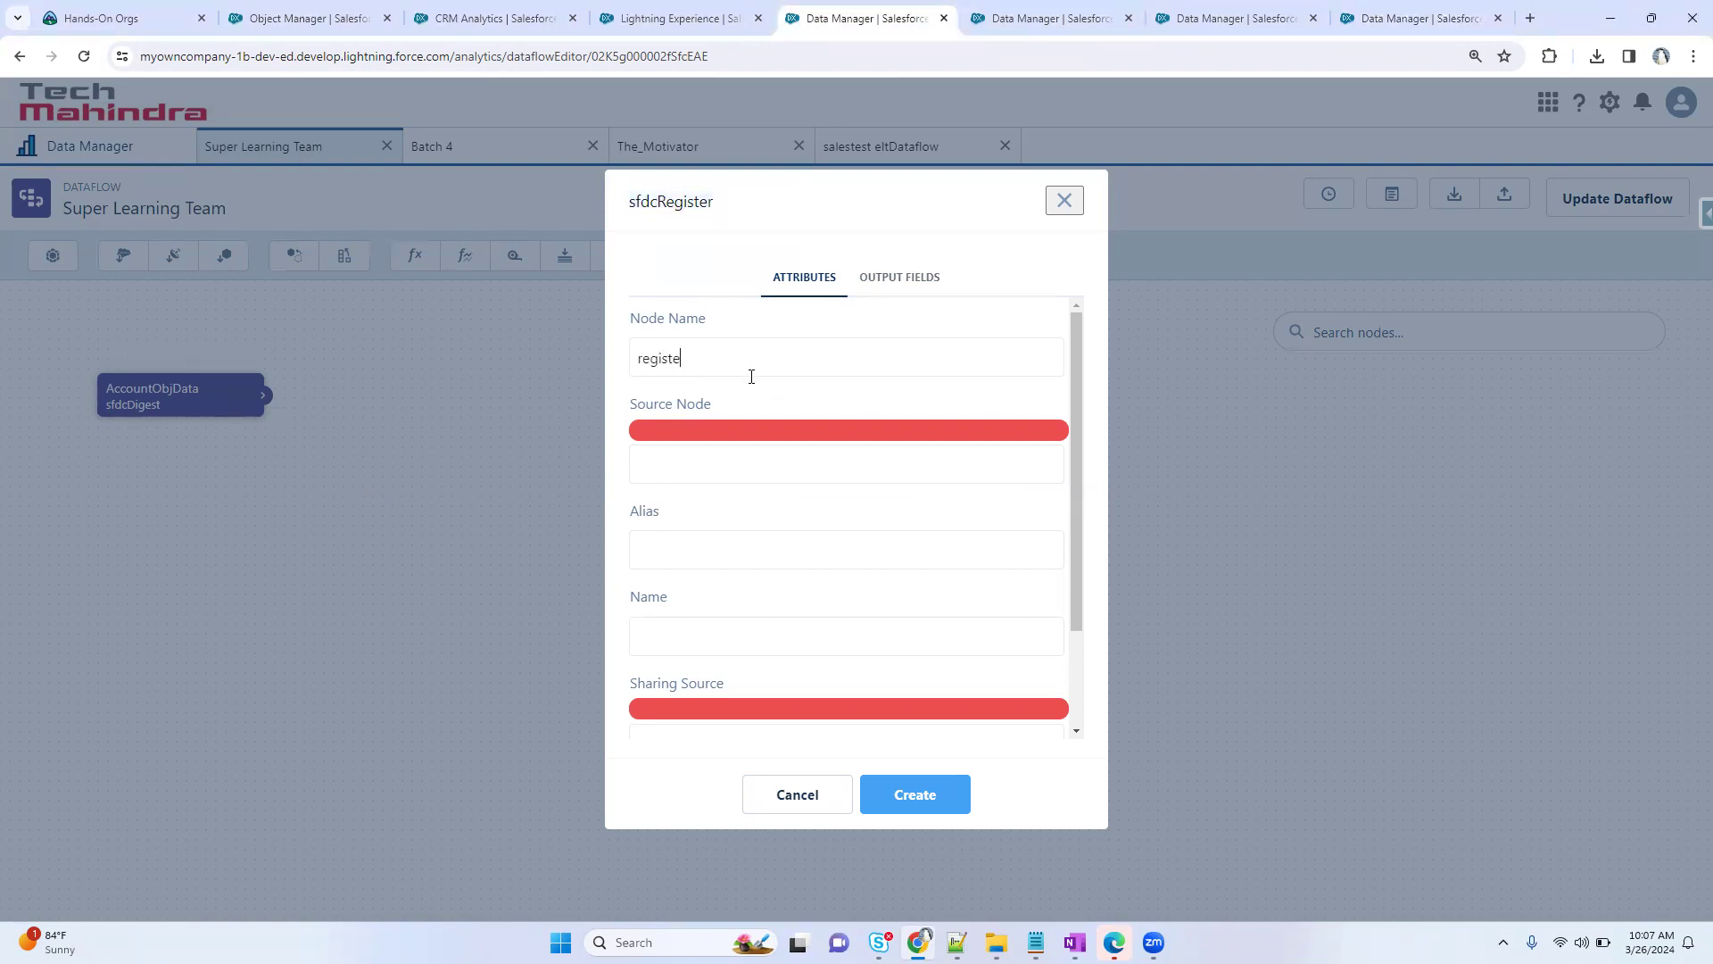
type("rMyAccData")
left_click_drag(625, 207, 726, 210)
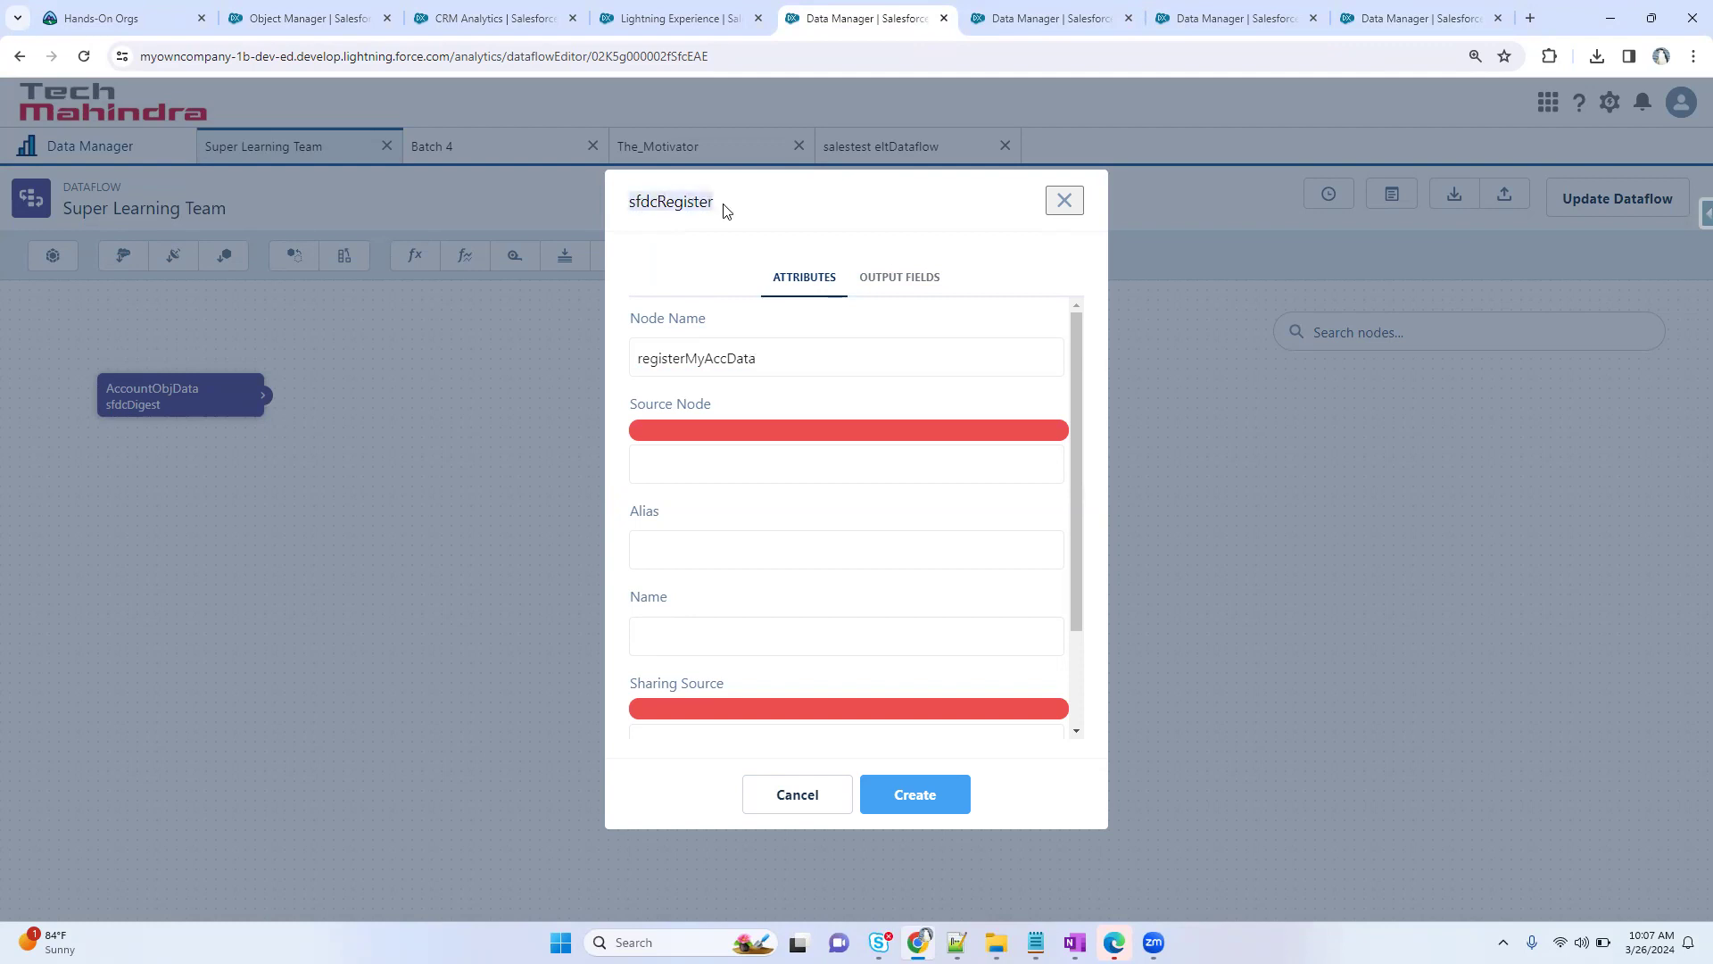
- Set AccountObjData as the source node of the register node
left_click(695, 486)
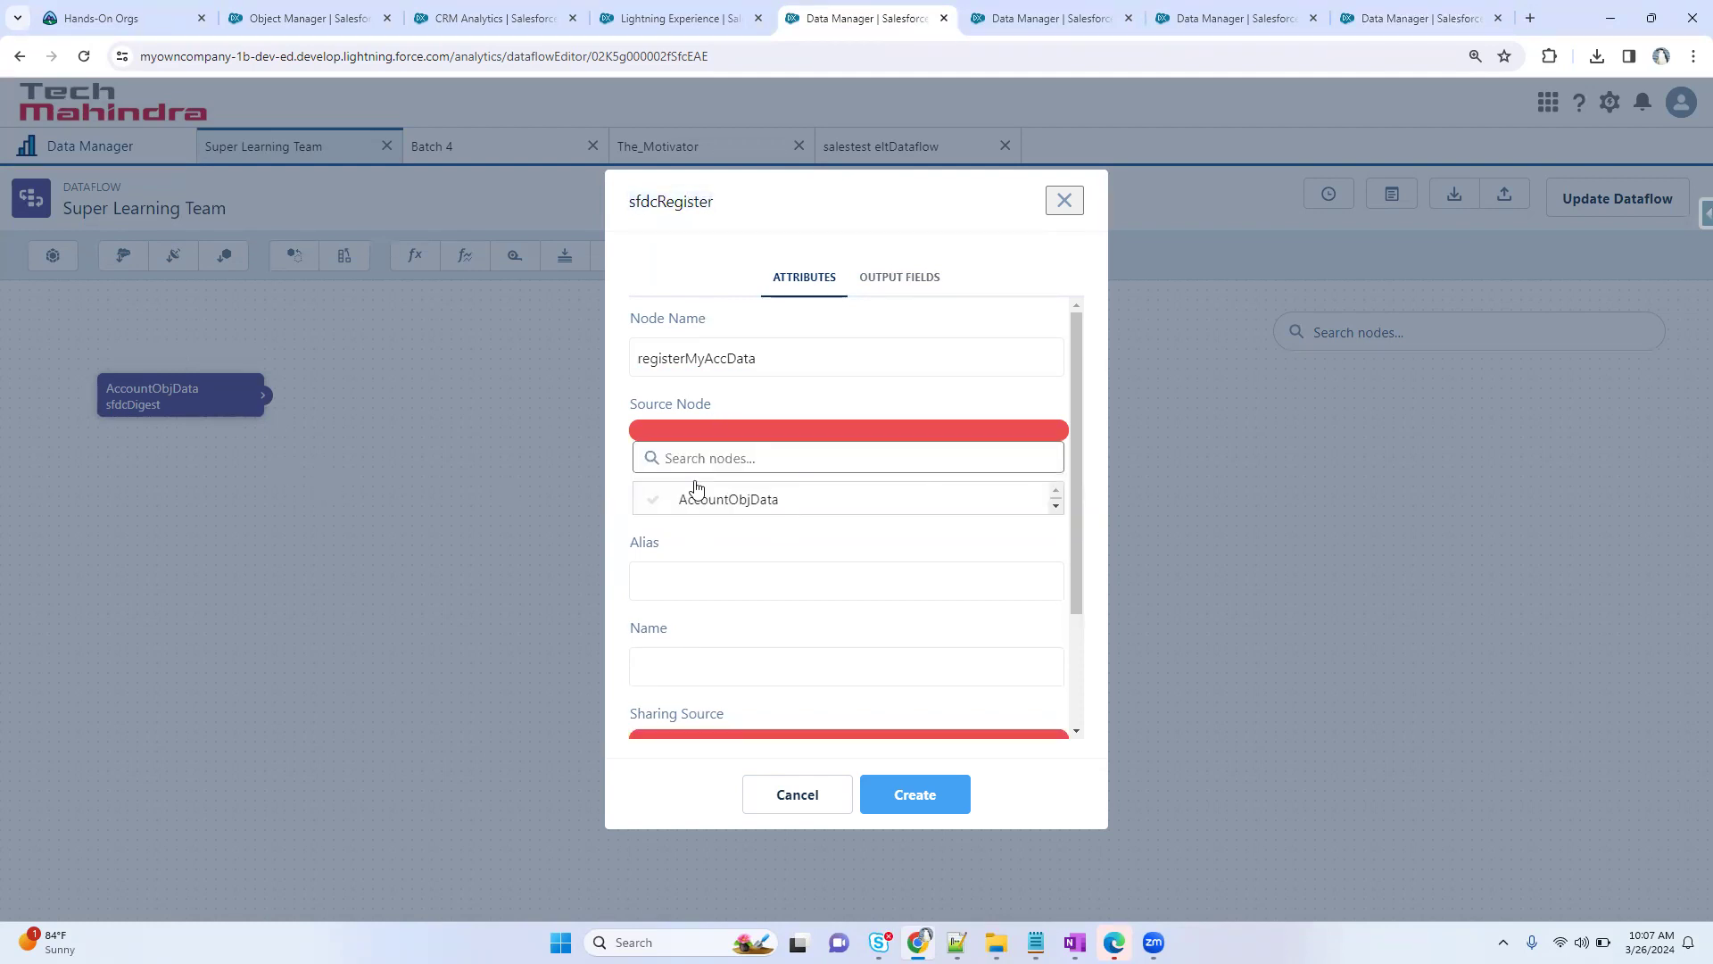
left_click_drag(629, 405, 718, 398)
left_click(691, 471)
left_click(742, 499)
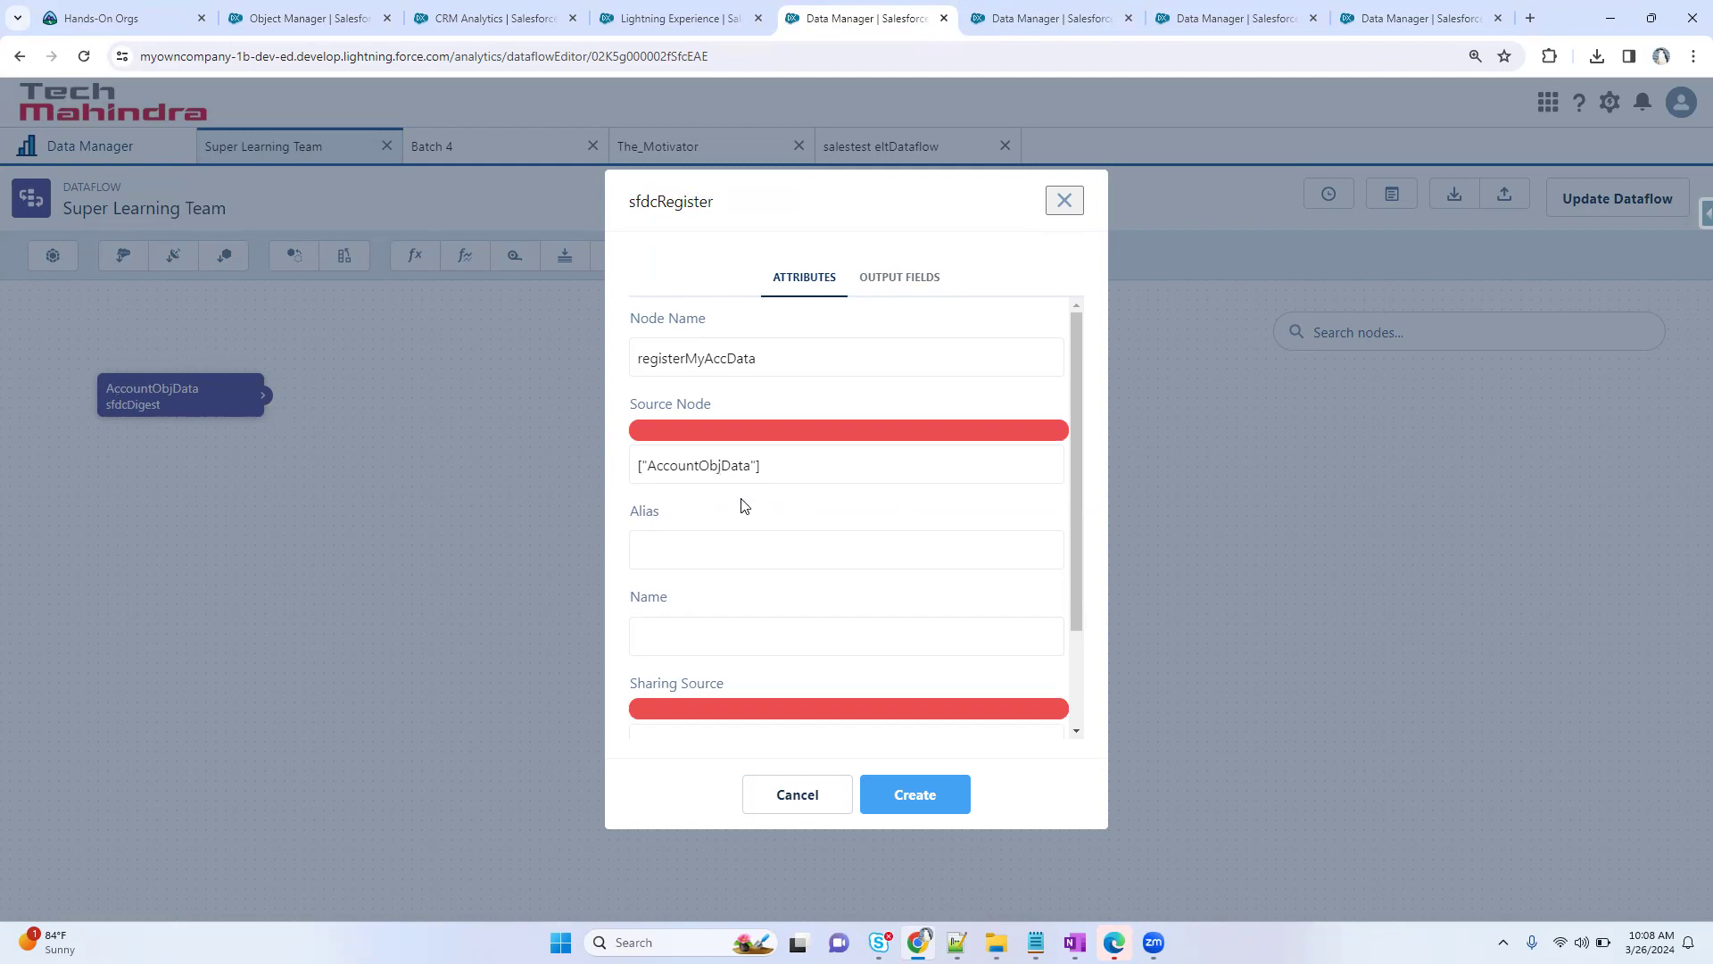
- Set the register node's alias to AccountDSFromDataflow
left_click(698, 558)
scroll(697, 558, "down", 1)
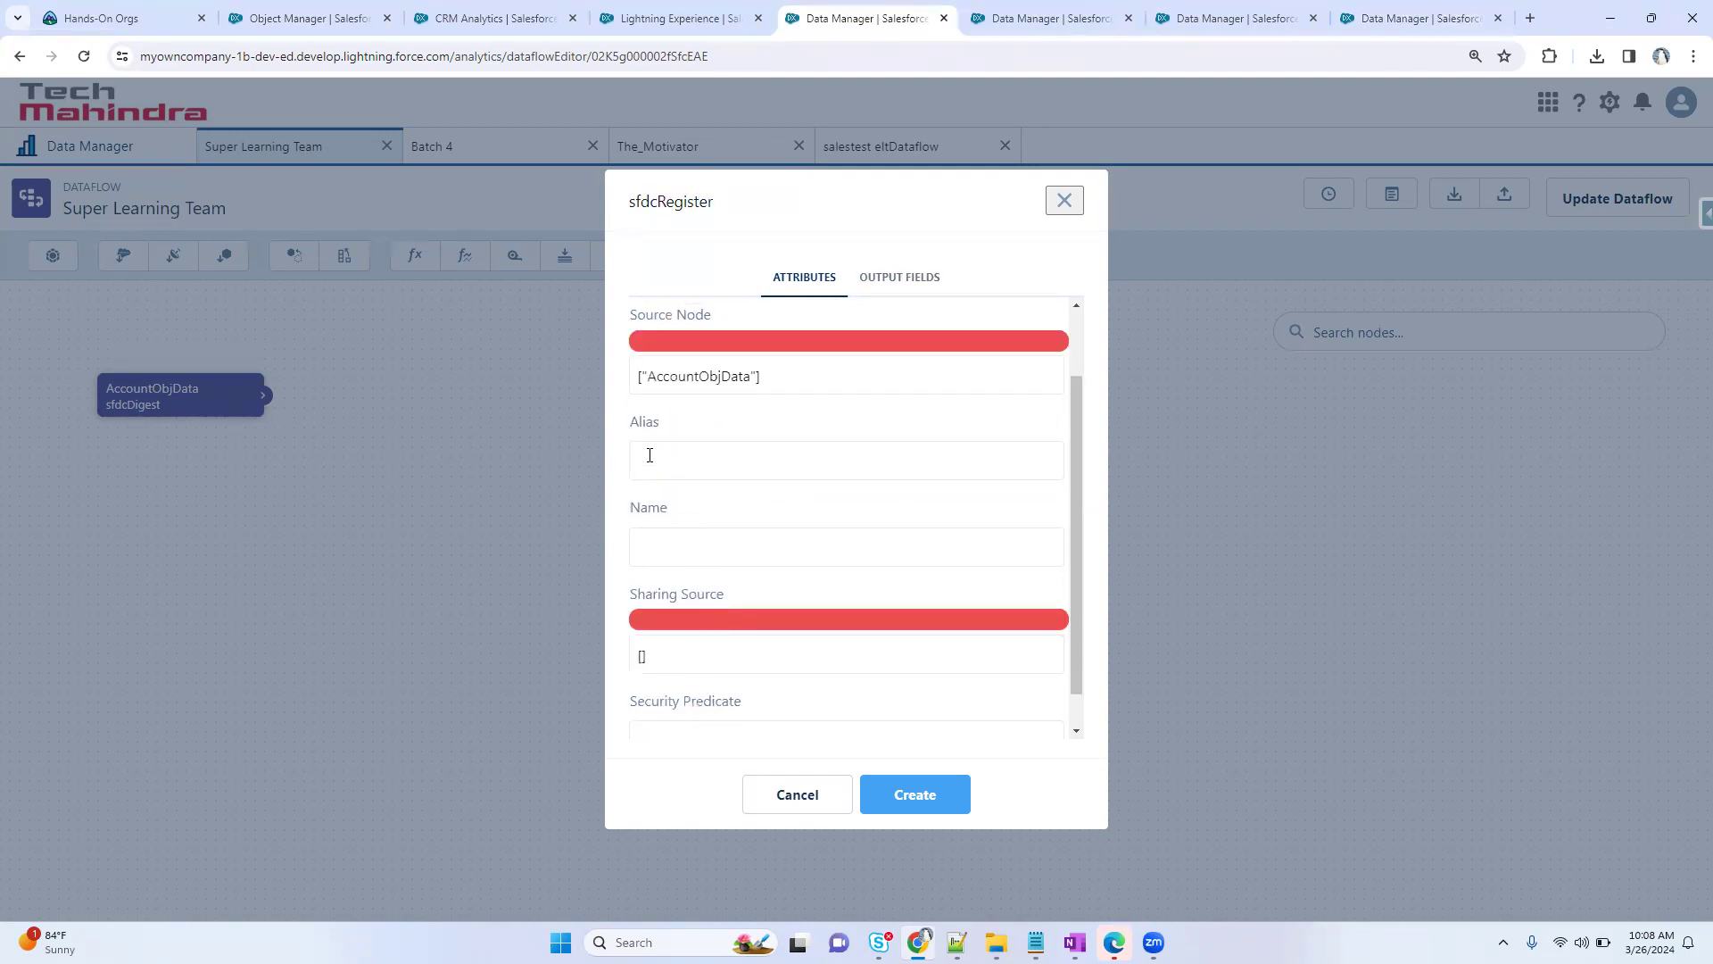
left_click_drag(631, 423, 700, 432)
left_click_drag(631, 506, 691, 514)
left_click_drag(630, 422, 675, 427)
left_click_drag(631, 509, 689, 516)
left_click_drag(630, 423, 687, 430)
left_click_drag(631, 509, 673, 511)
left_click(725, 550)
type("AccountDSfrm")
key("BackSpace")
key("BackSpace")
key("BackSpace")
type("fro")
type("From")
type("Dataflow")
- Copy the alias AccountDSFromDataflow into the register node's dataset name
key("ctrl+a")
key("ctrl+c")
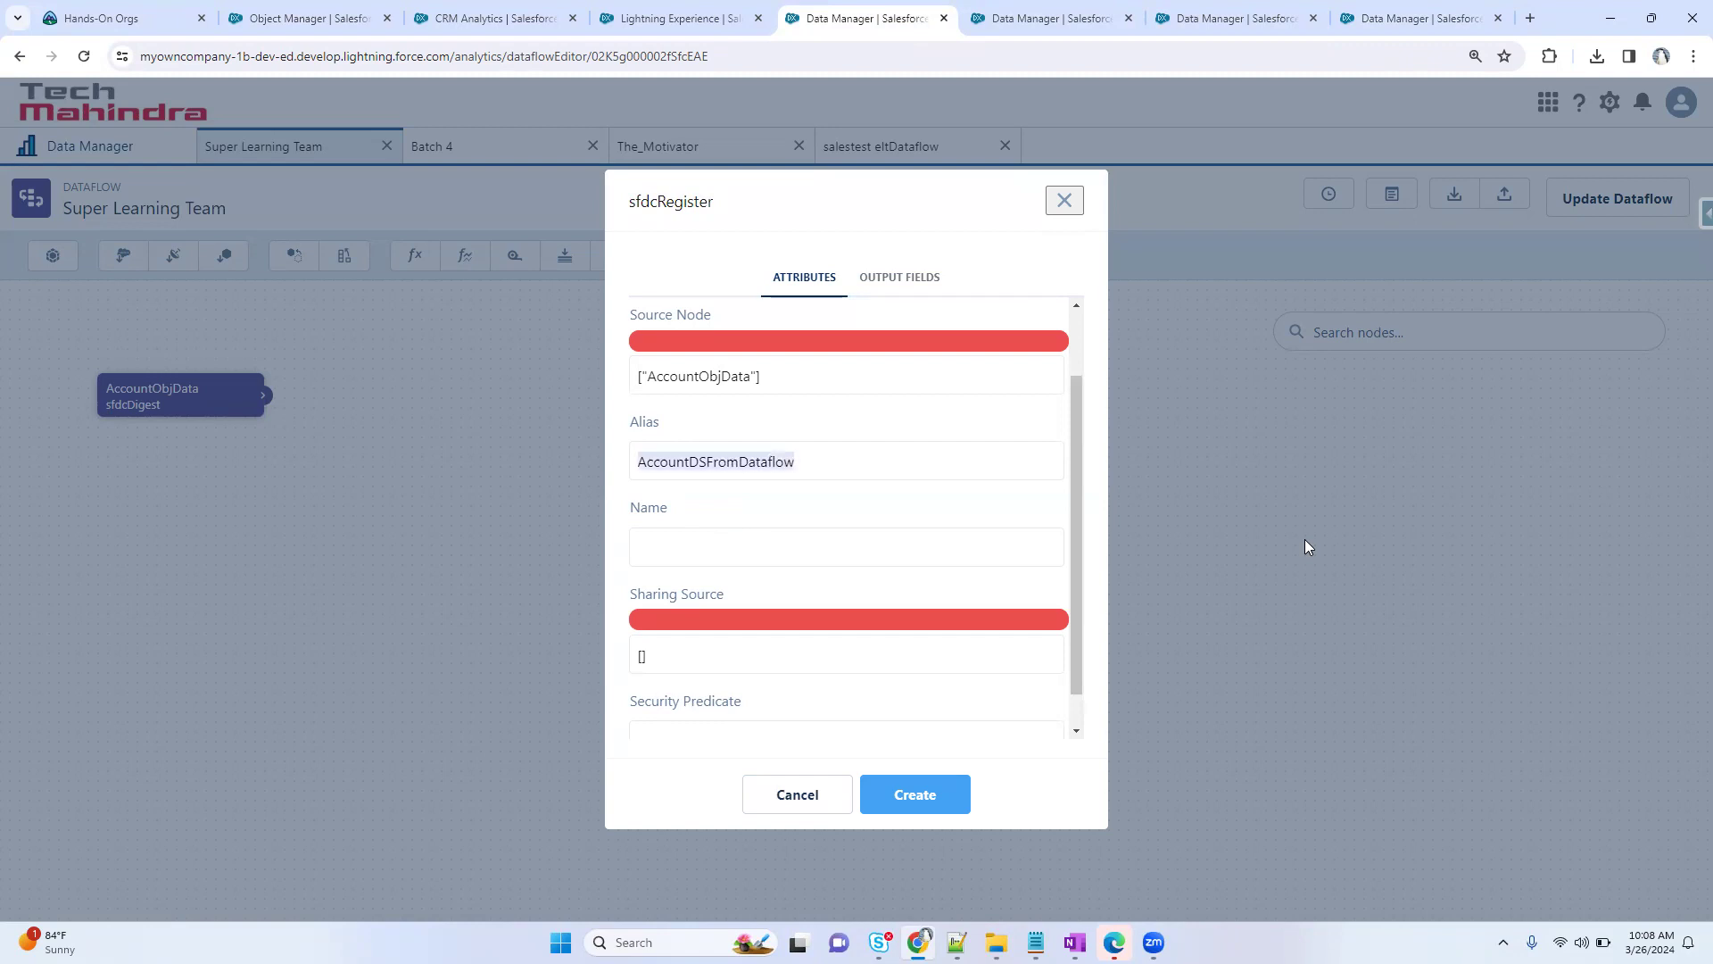
key("Tab")
key("ctrl+v")
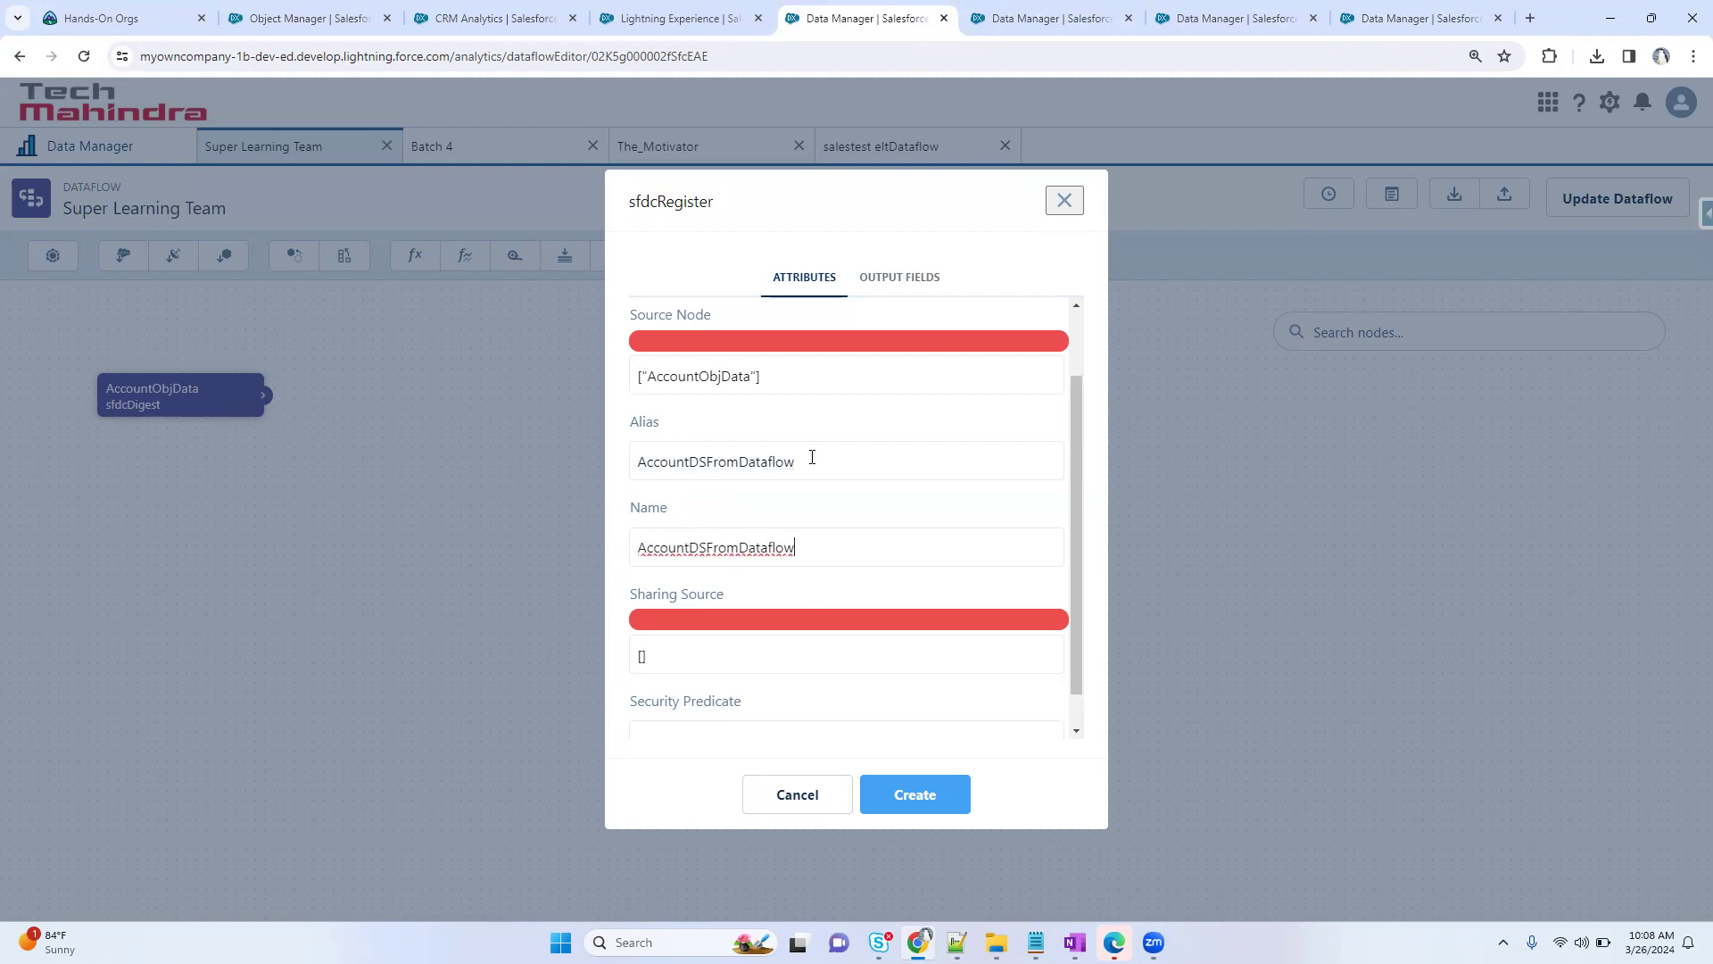
- Review the register node's alias, dataset name, security predicate and node name before creating it
left_click_drag(812, 457, 566, 453)
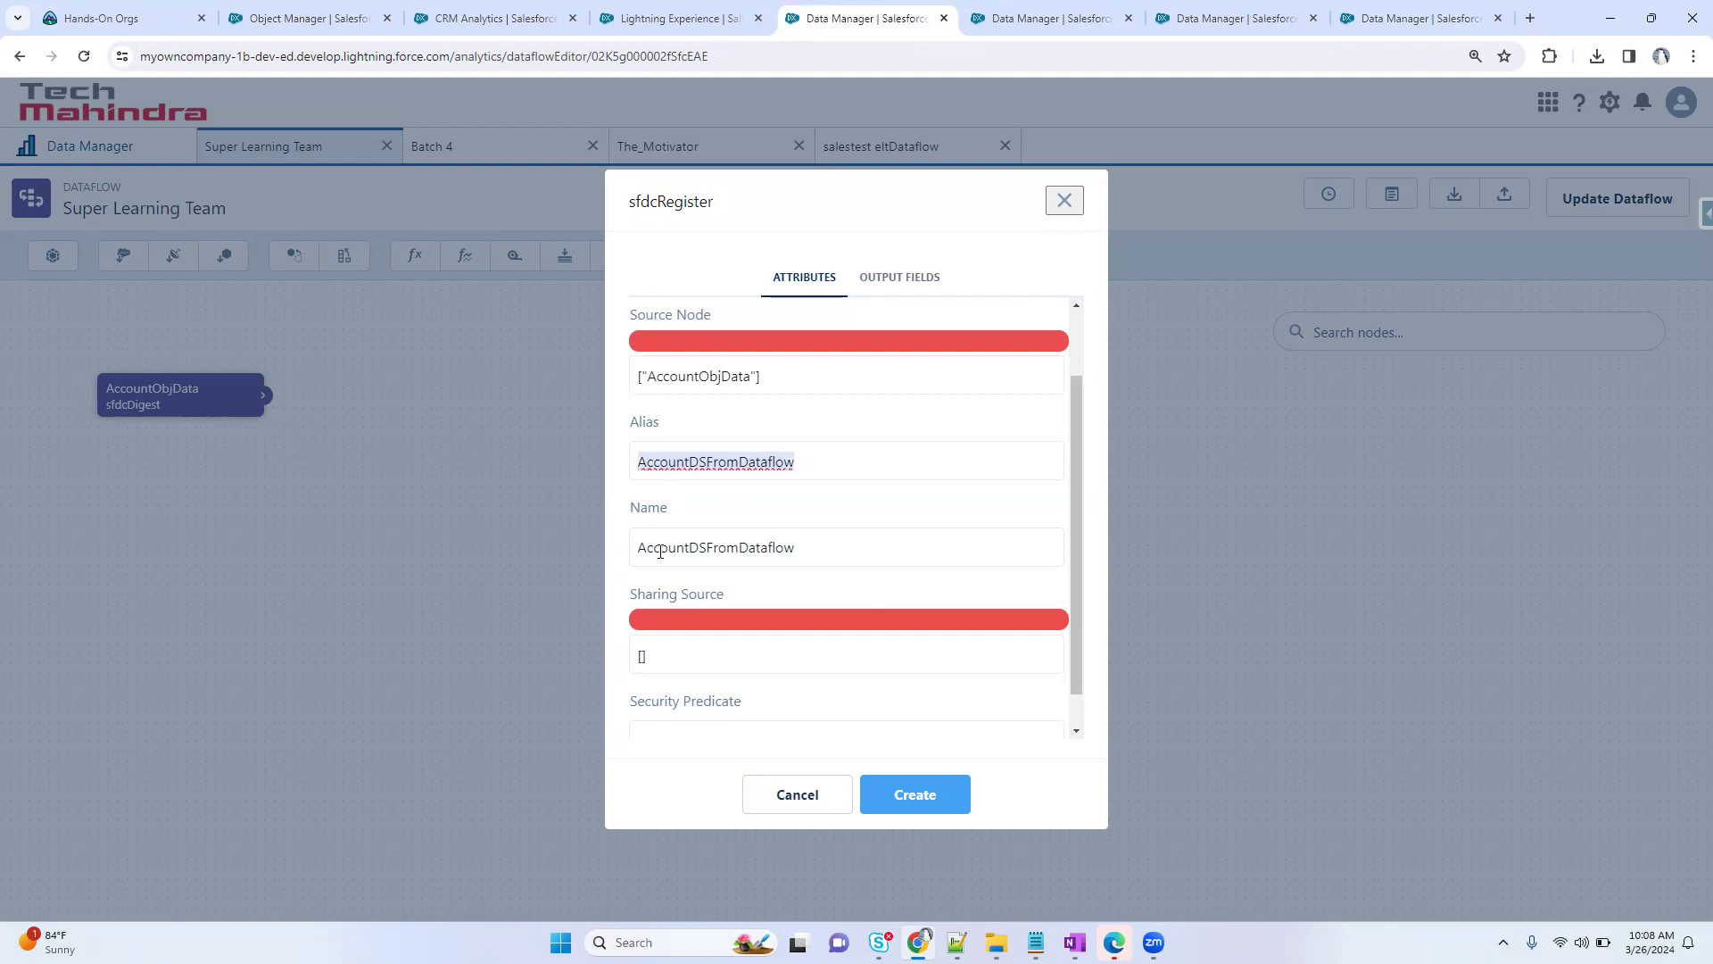
left_click_drag(660, 550, 824, 541)
scroll(784, 651, "down", 1)
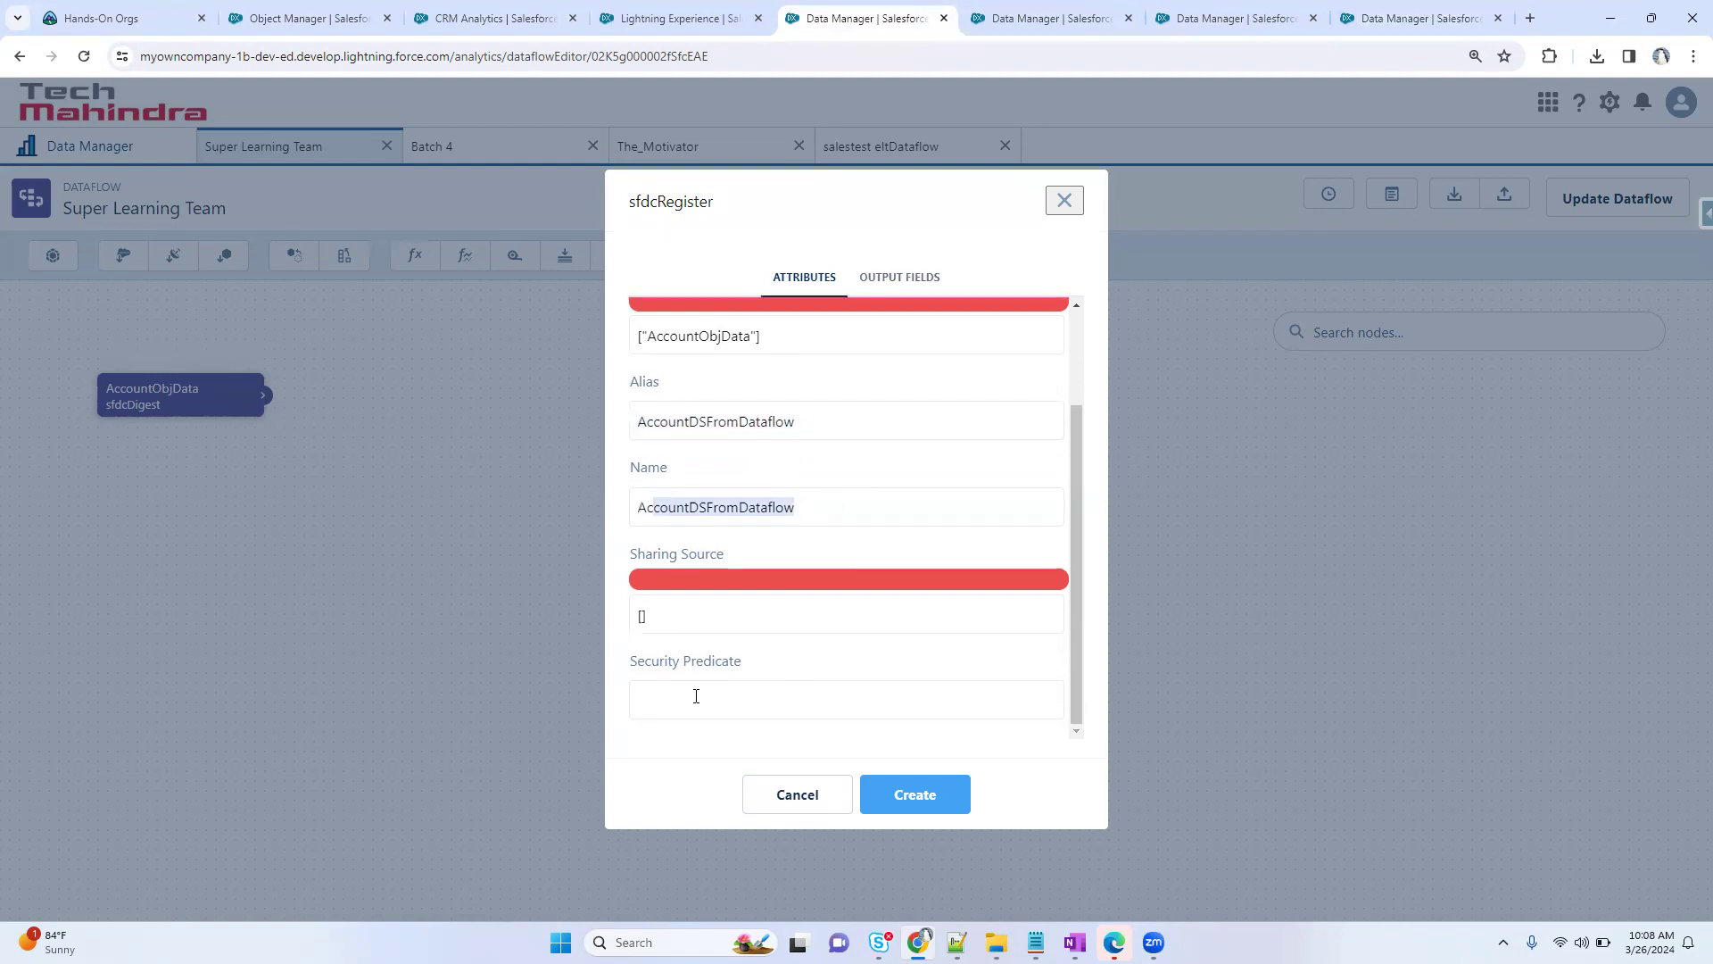
left_click_drag(639, 661, 737, 663)
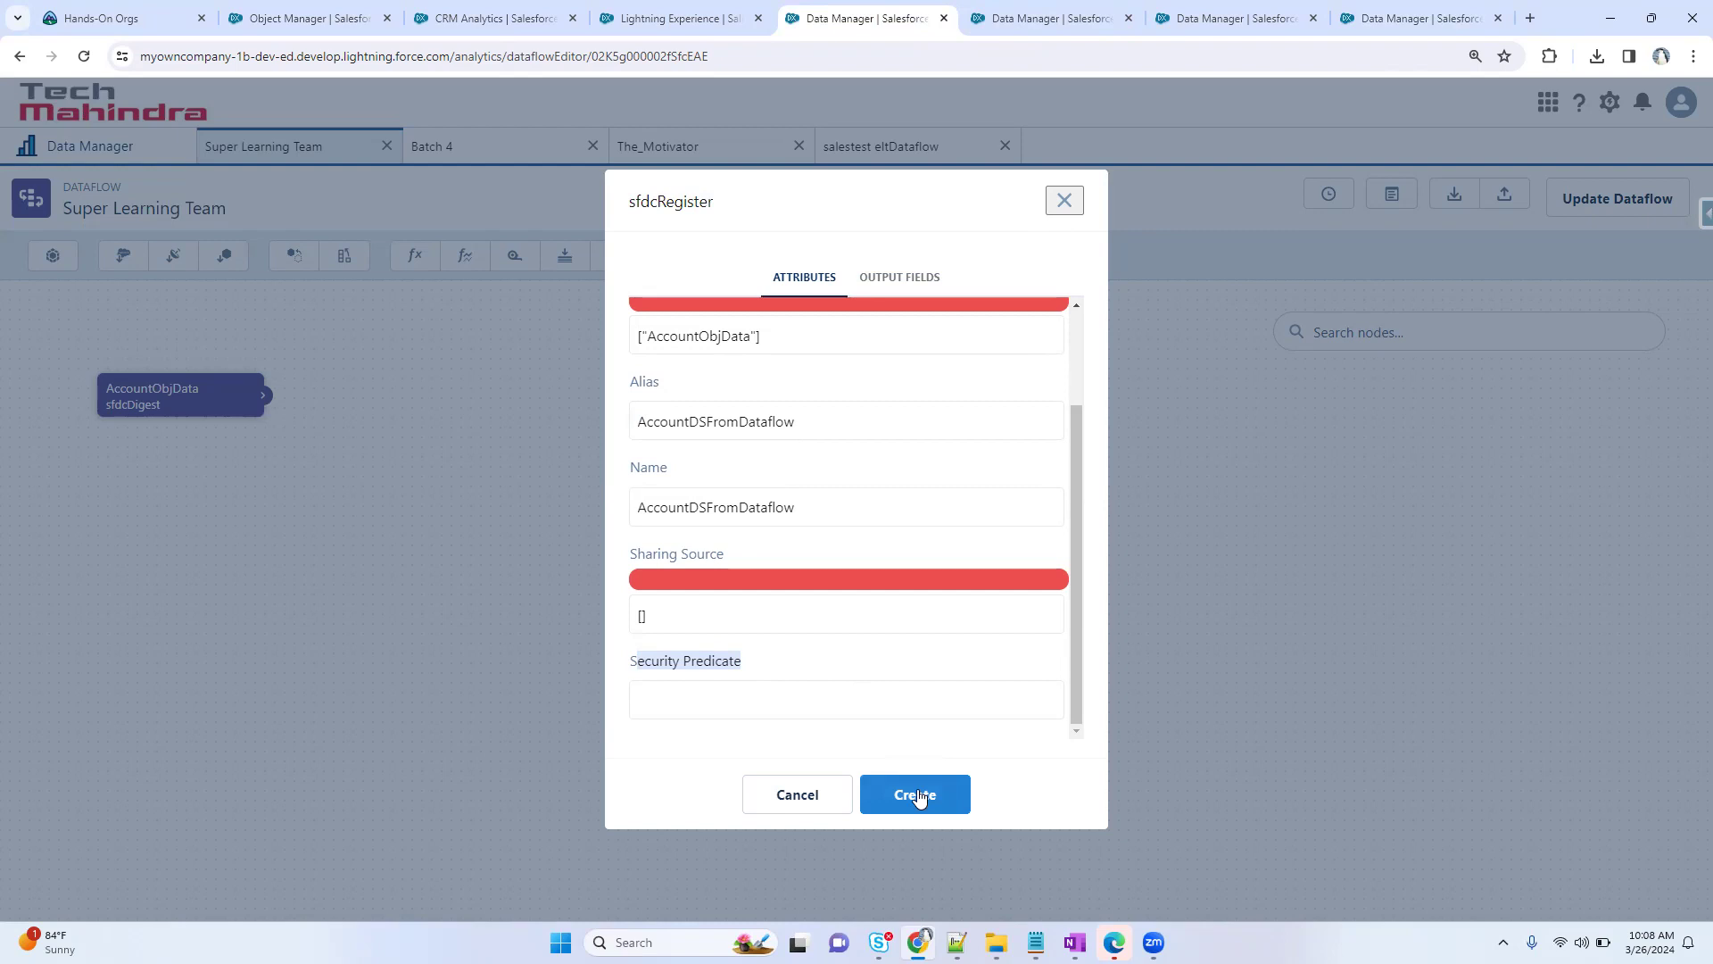
scroll(764, 508, "up", 3)
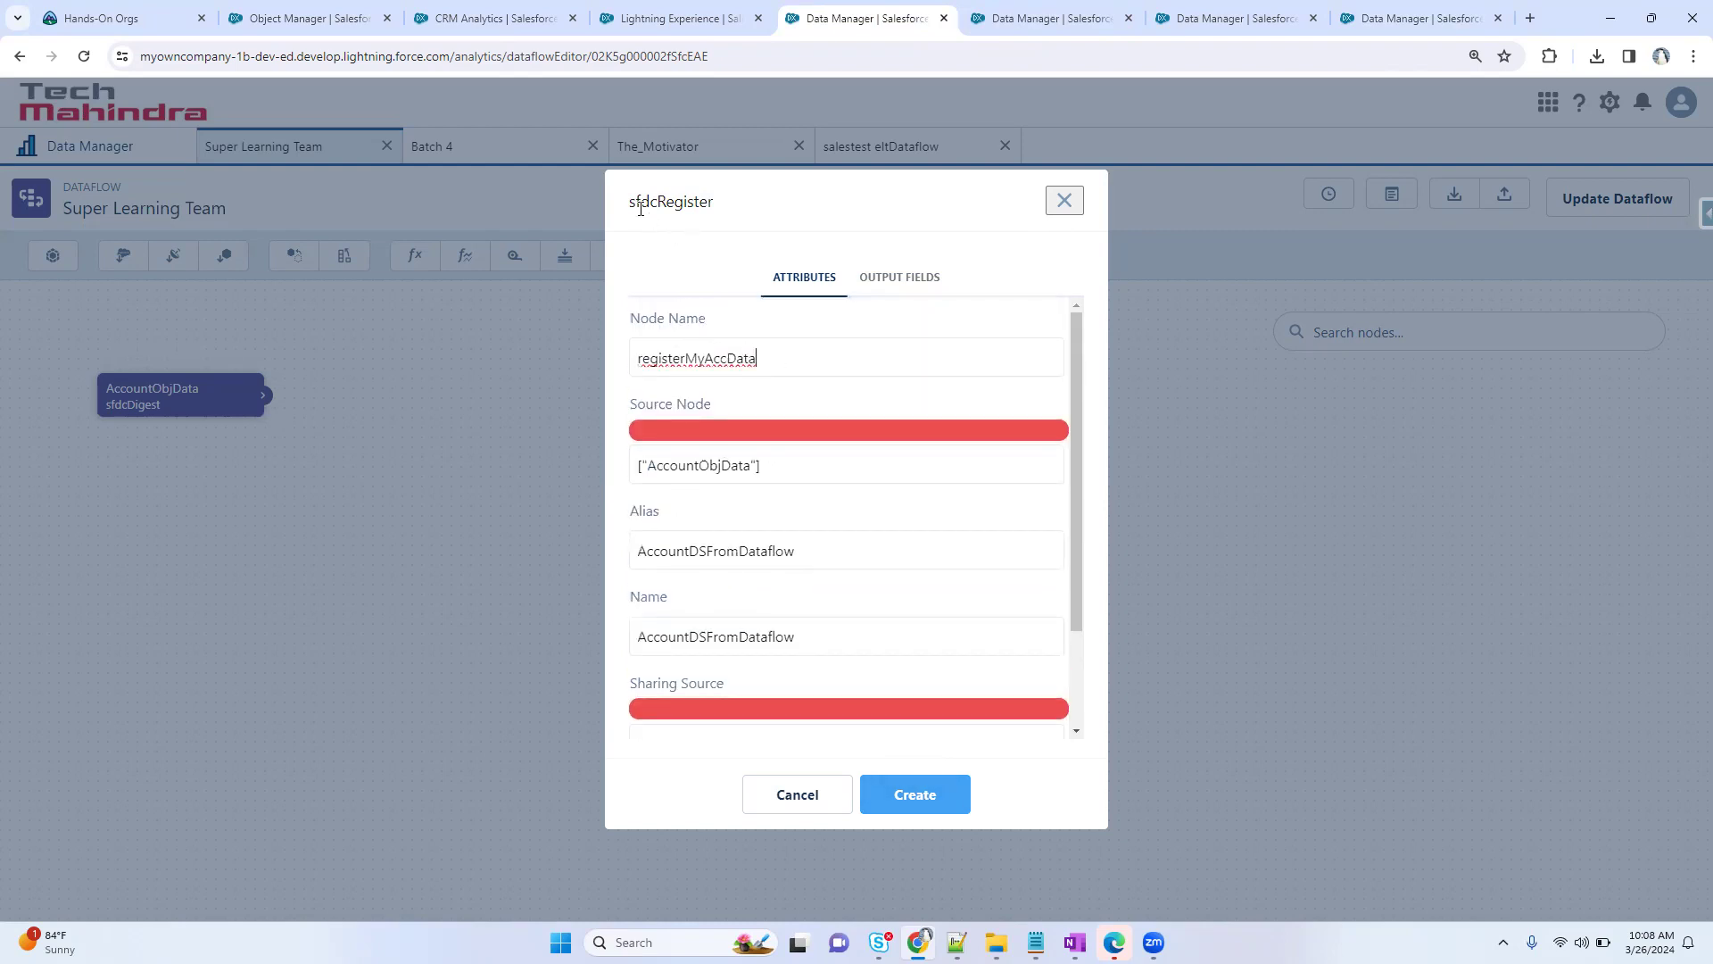
left_click_drag(634, 207, 711, 202)
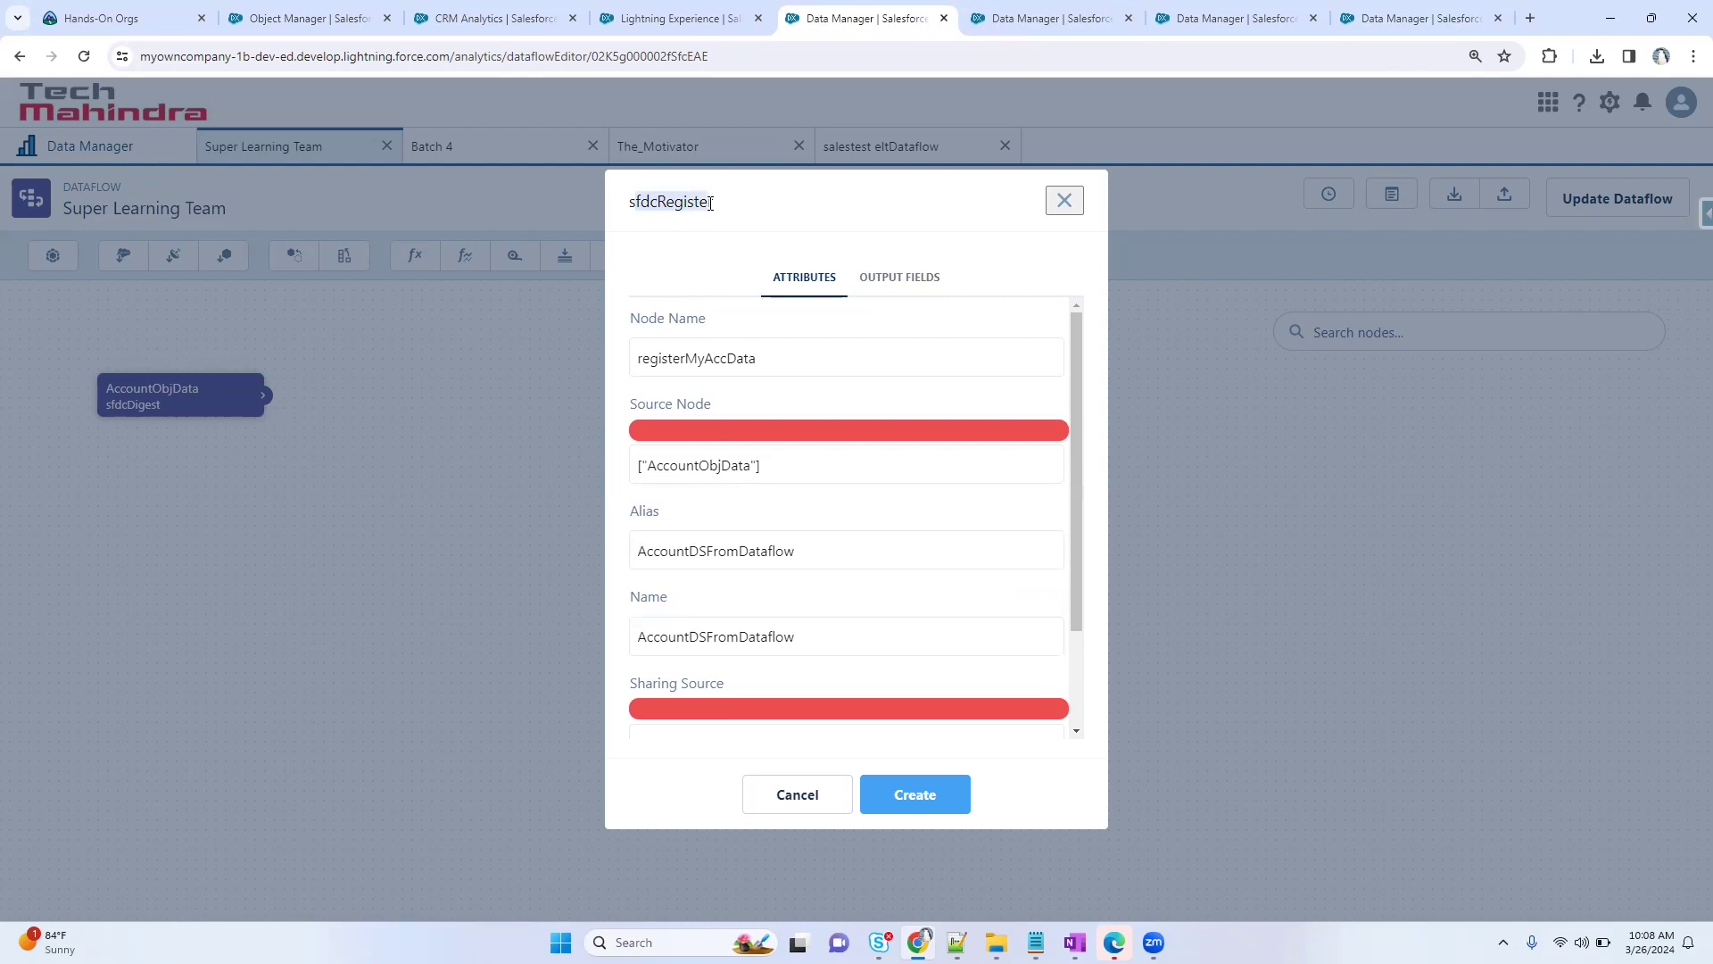
double_click(776, 373)
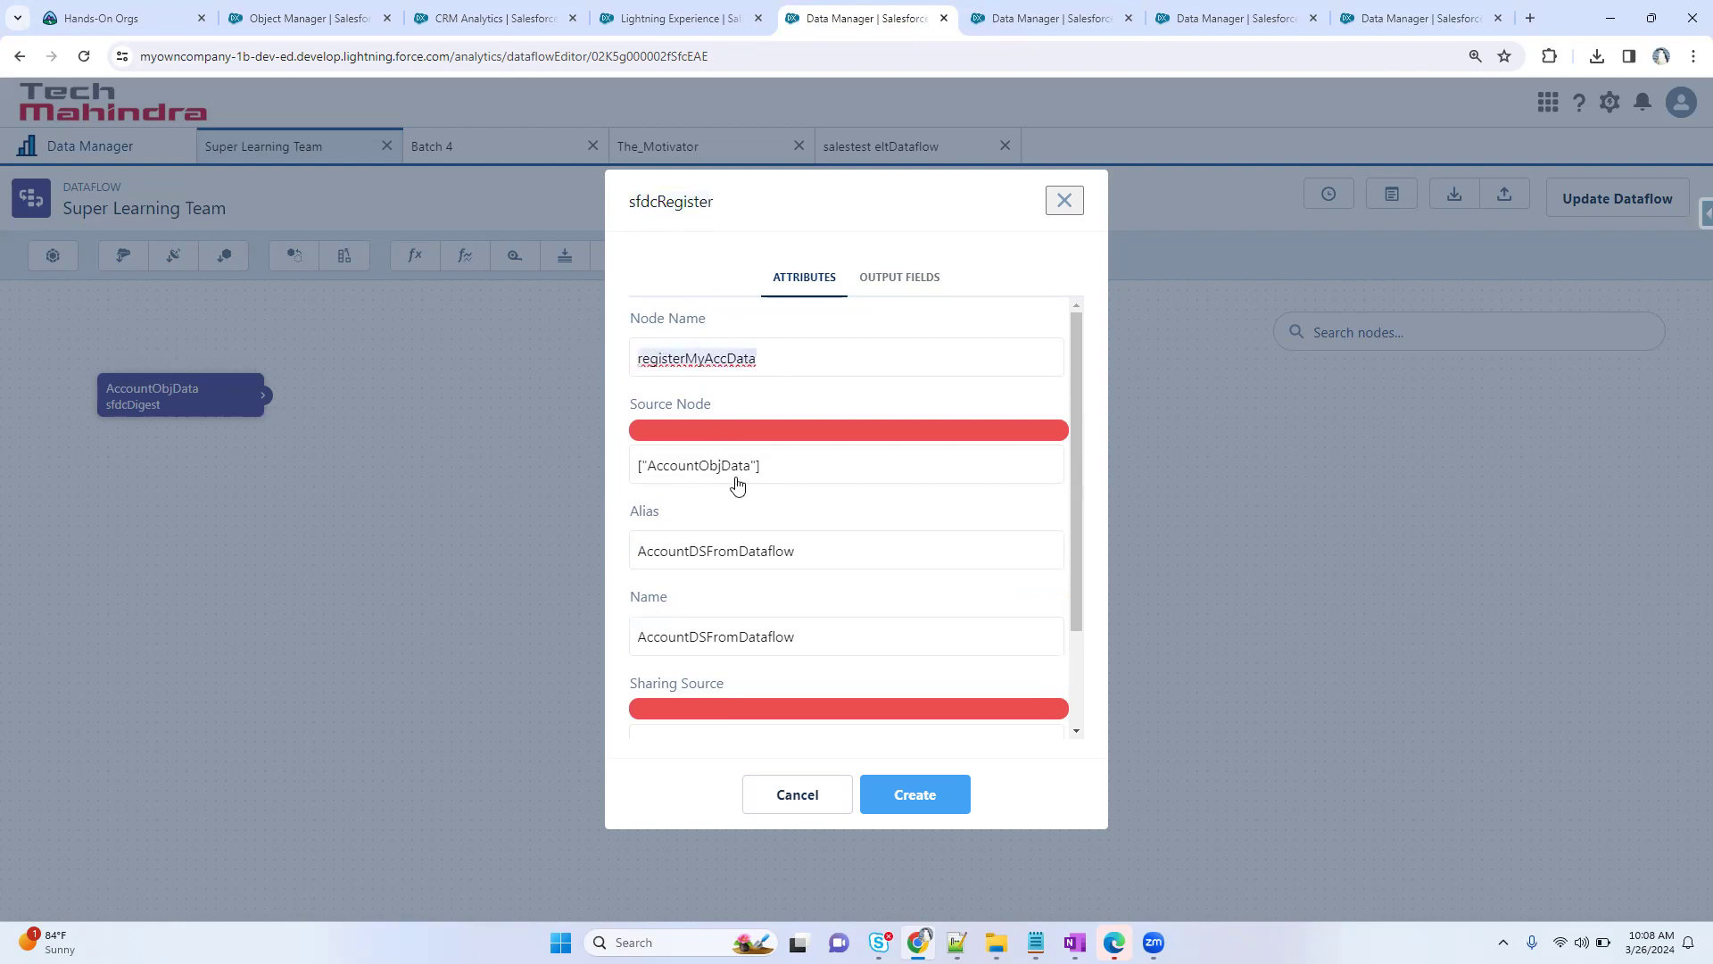
left_click_drag(643, 547, 819, 546)
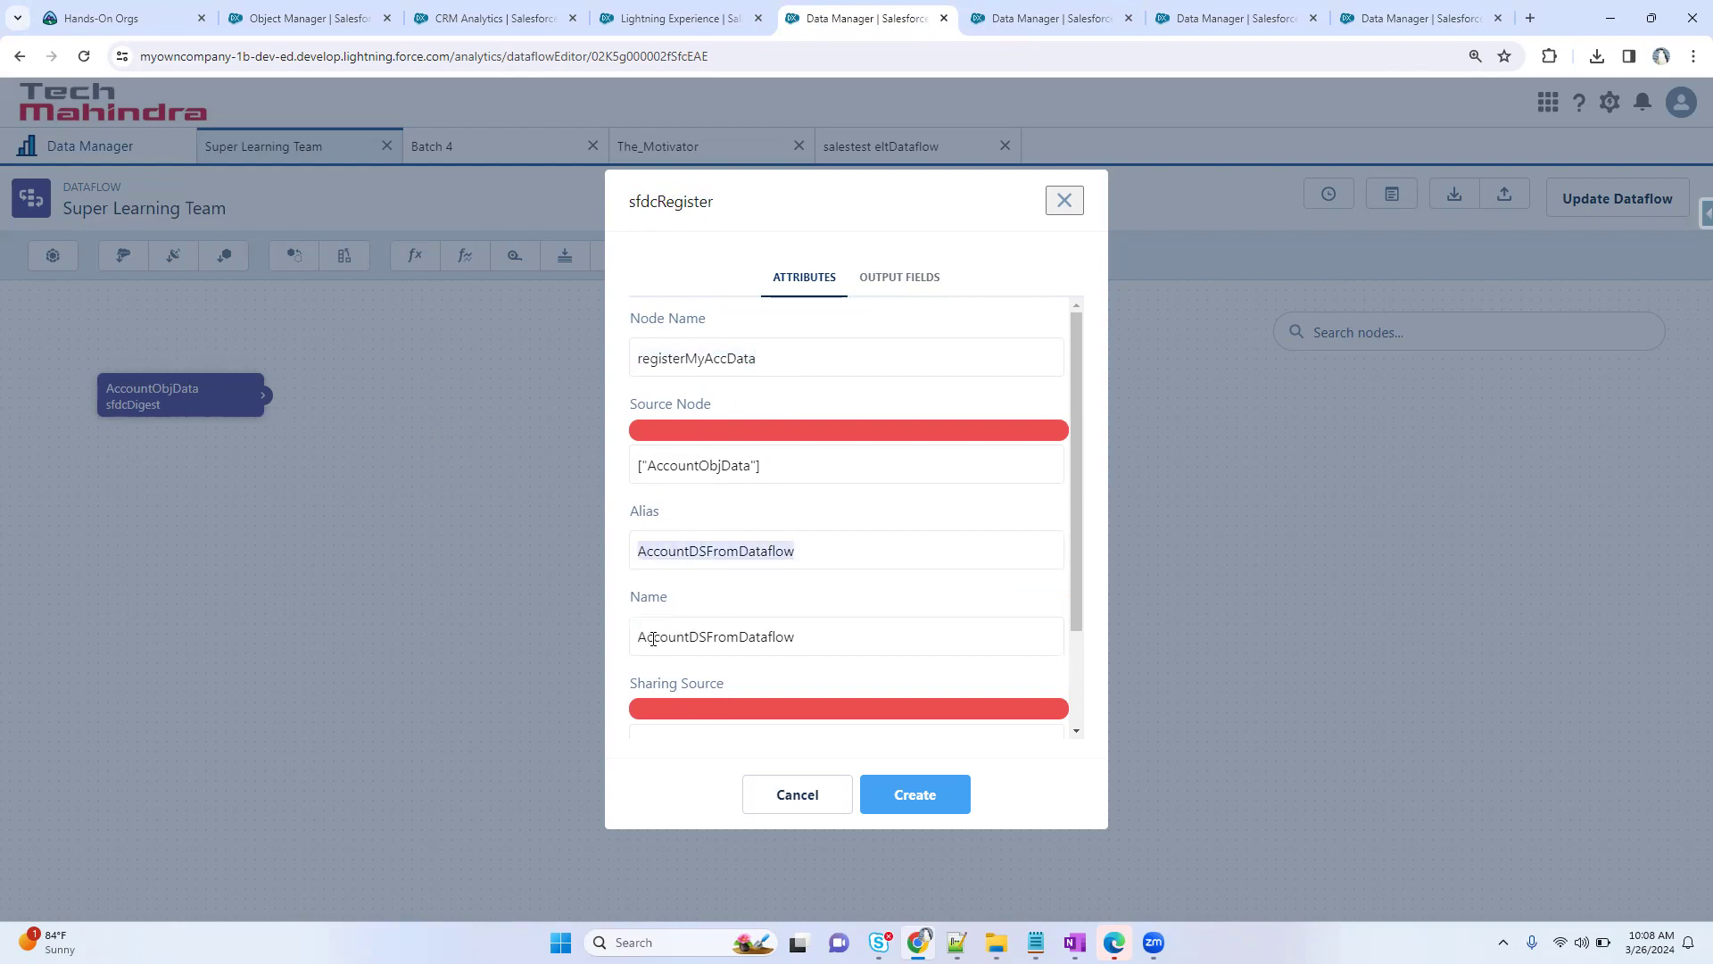
scroll(889, 602, "down", 3)
- Create the registerMyAccData node and arrange it beside AccountObjData roughly in one row on the canvas
left_click(915, 794)
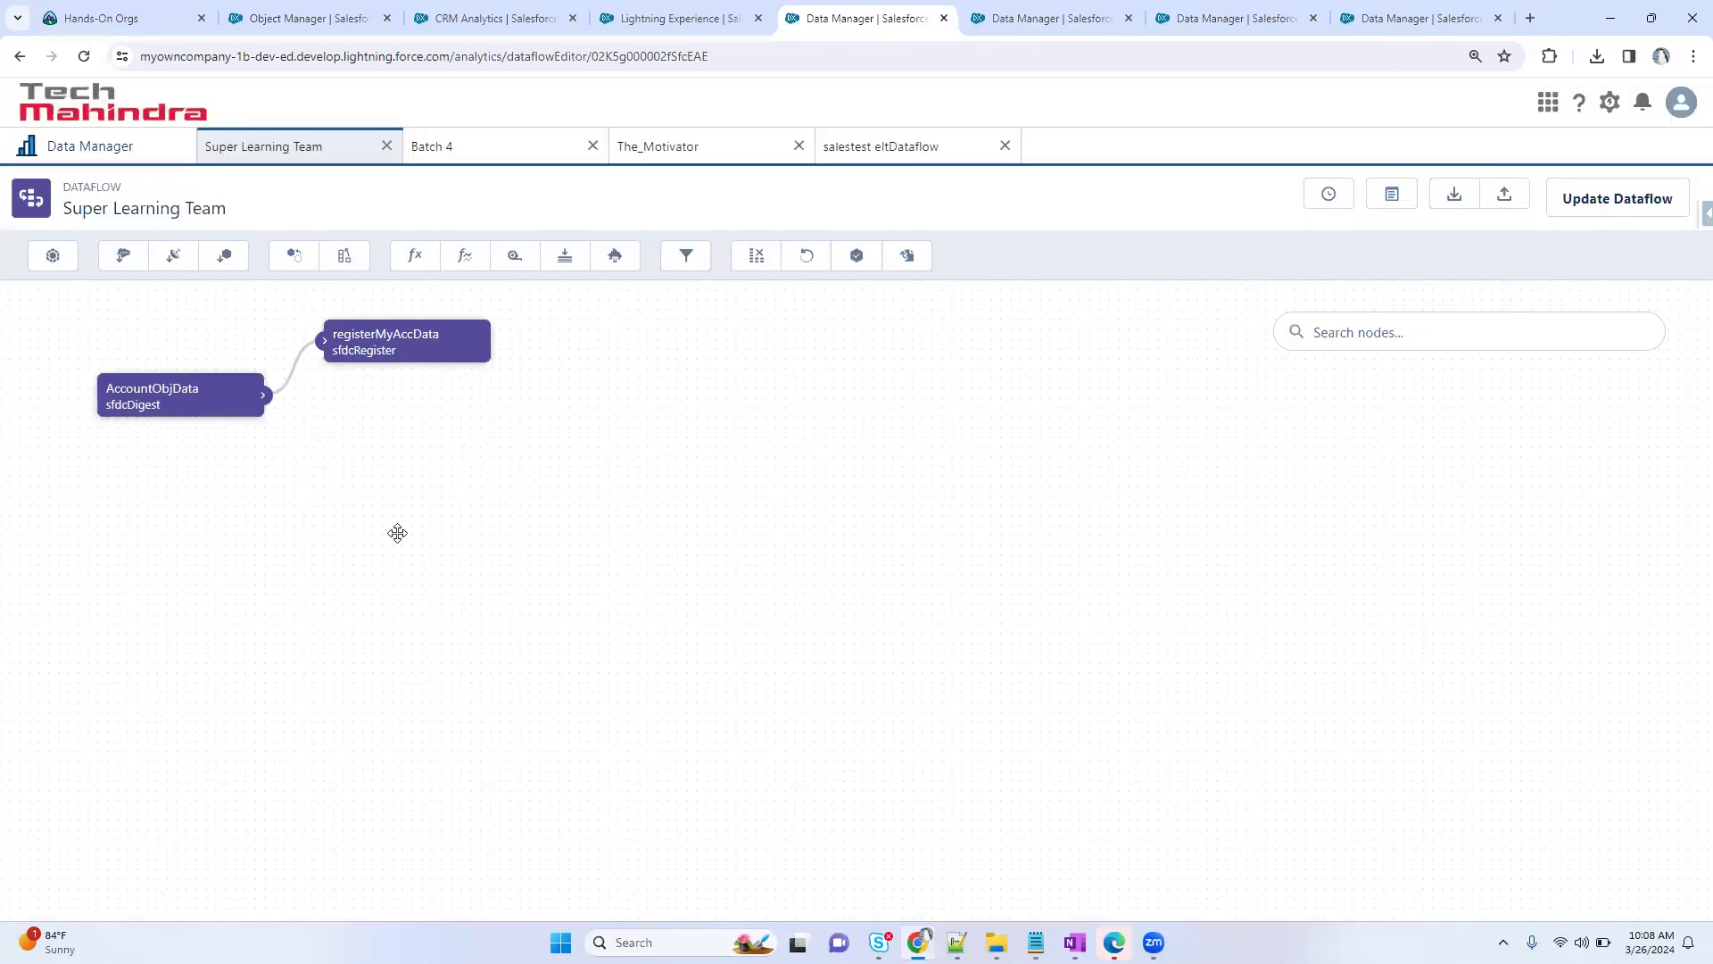
left_click_drag(406, 380, 533, 481)
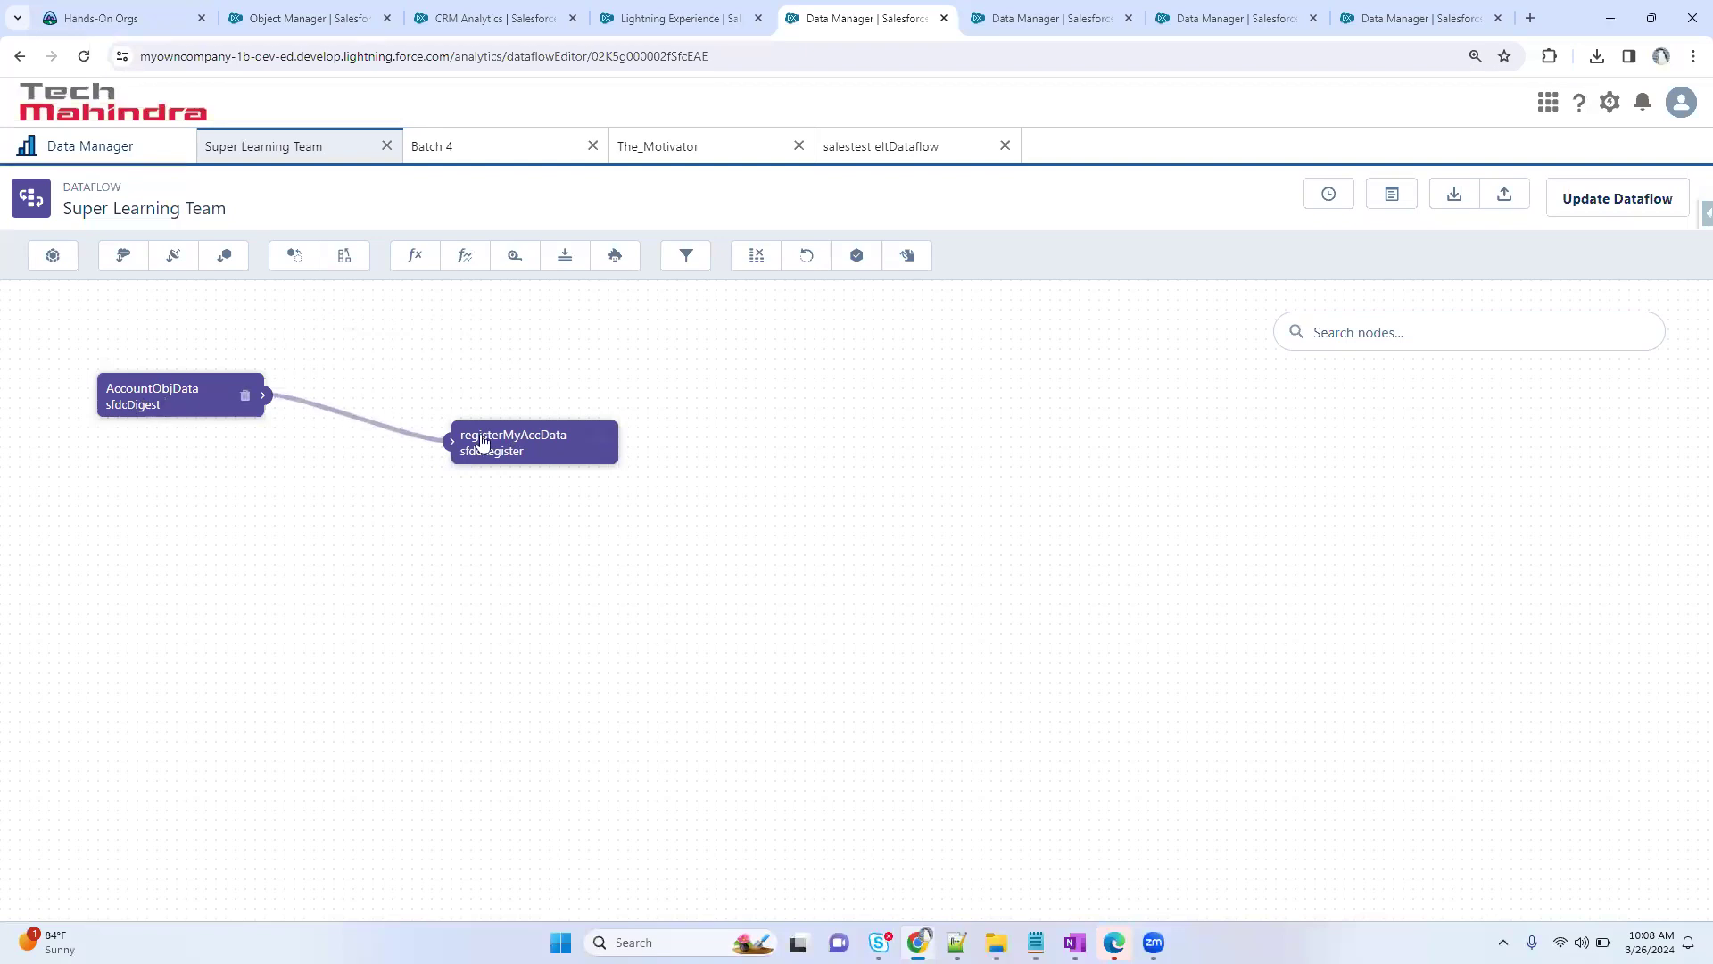
left_click_drag(131, 383, 157, 420)
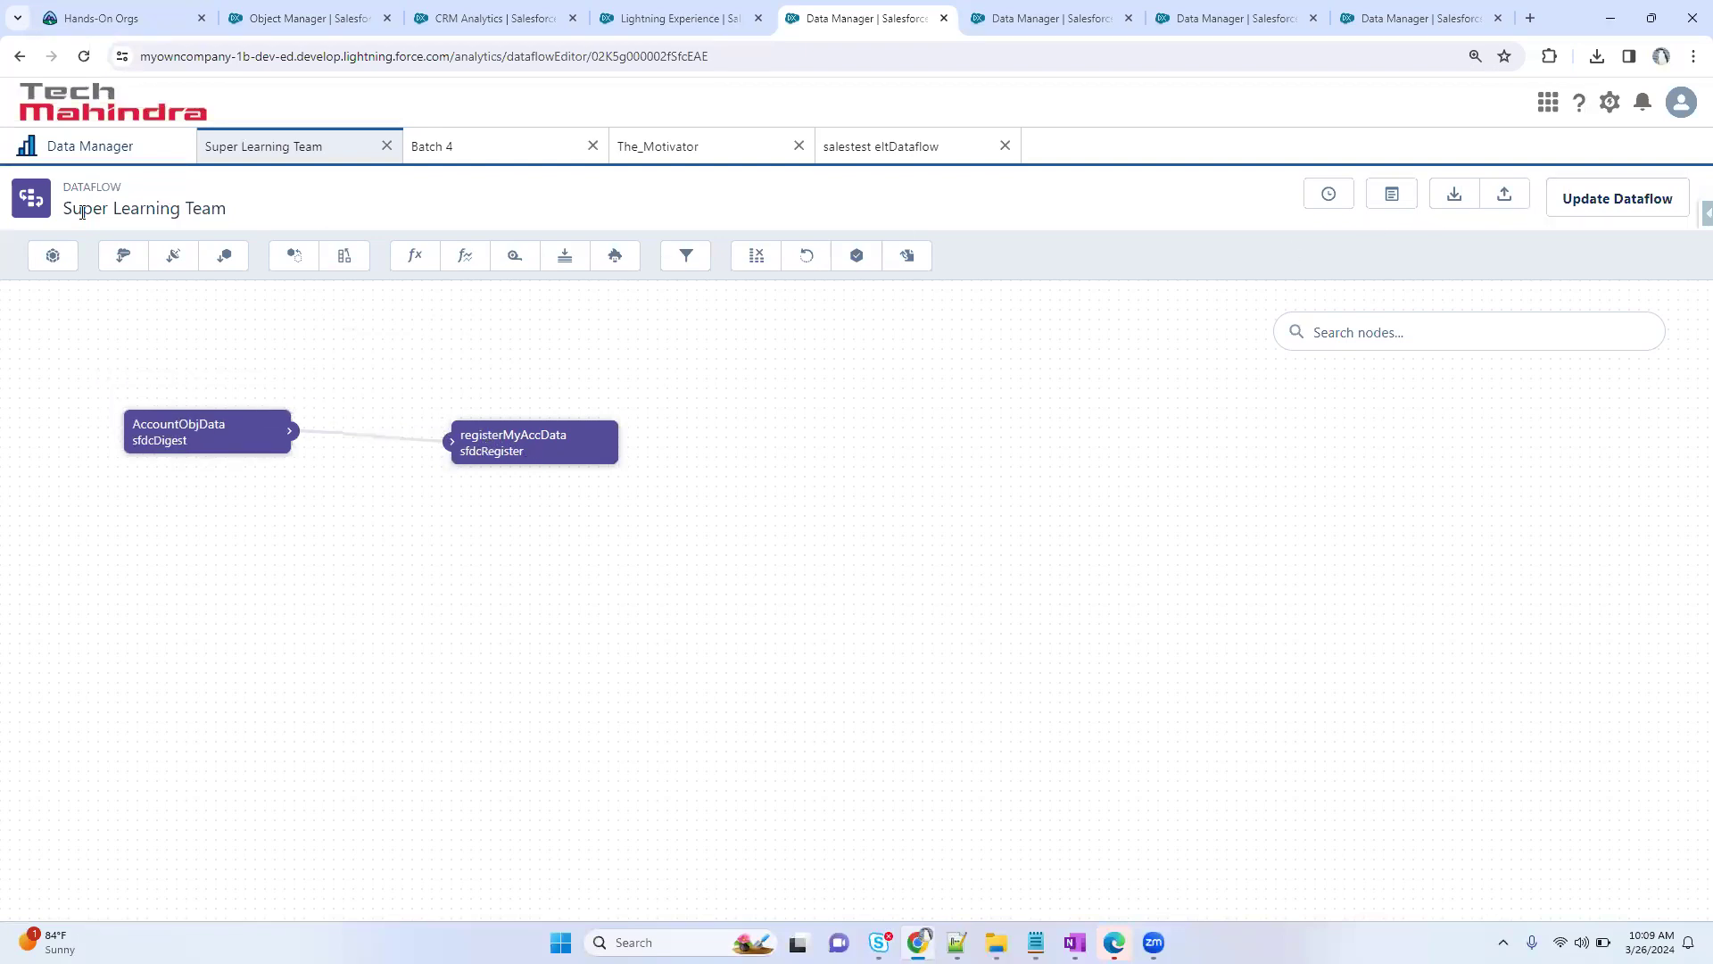
- Update the Super Learning Team dataflow with the version history description "Account datasetwithout any filters"
left_click(1585, 202)
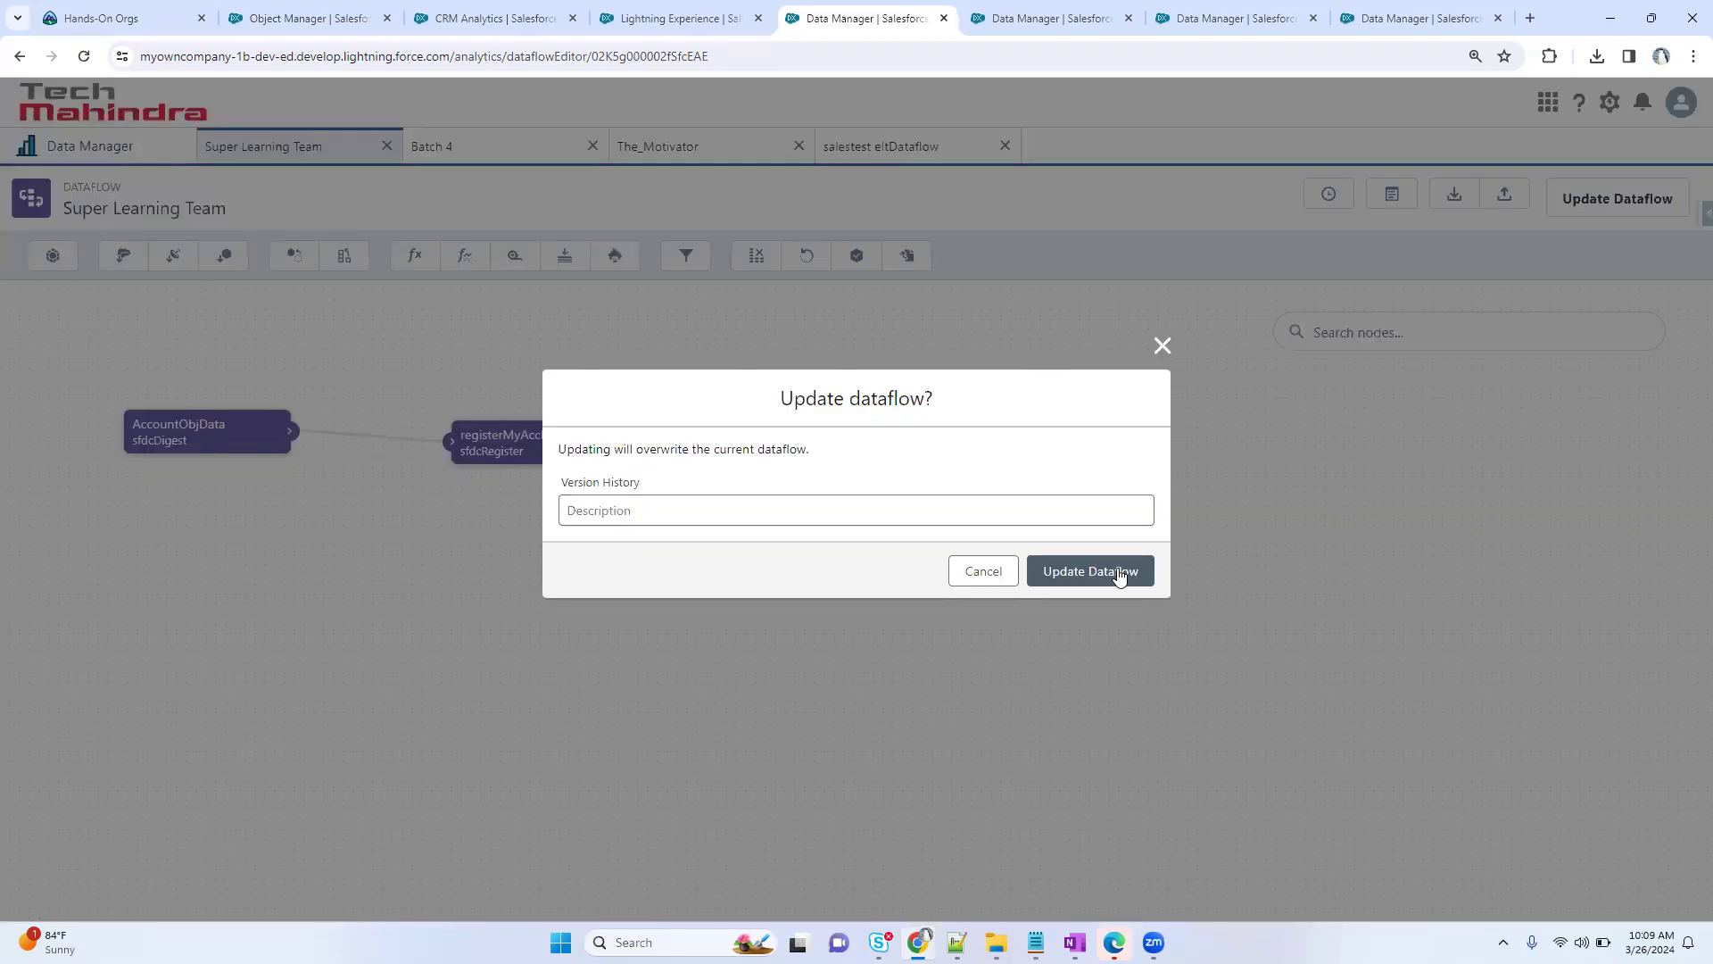
left_click(795, 518)
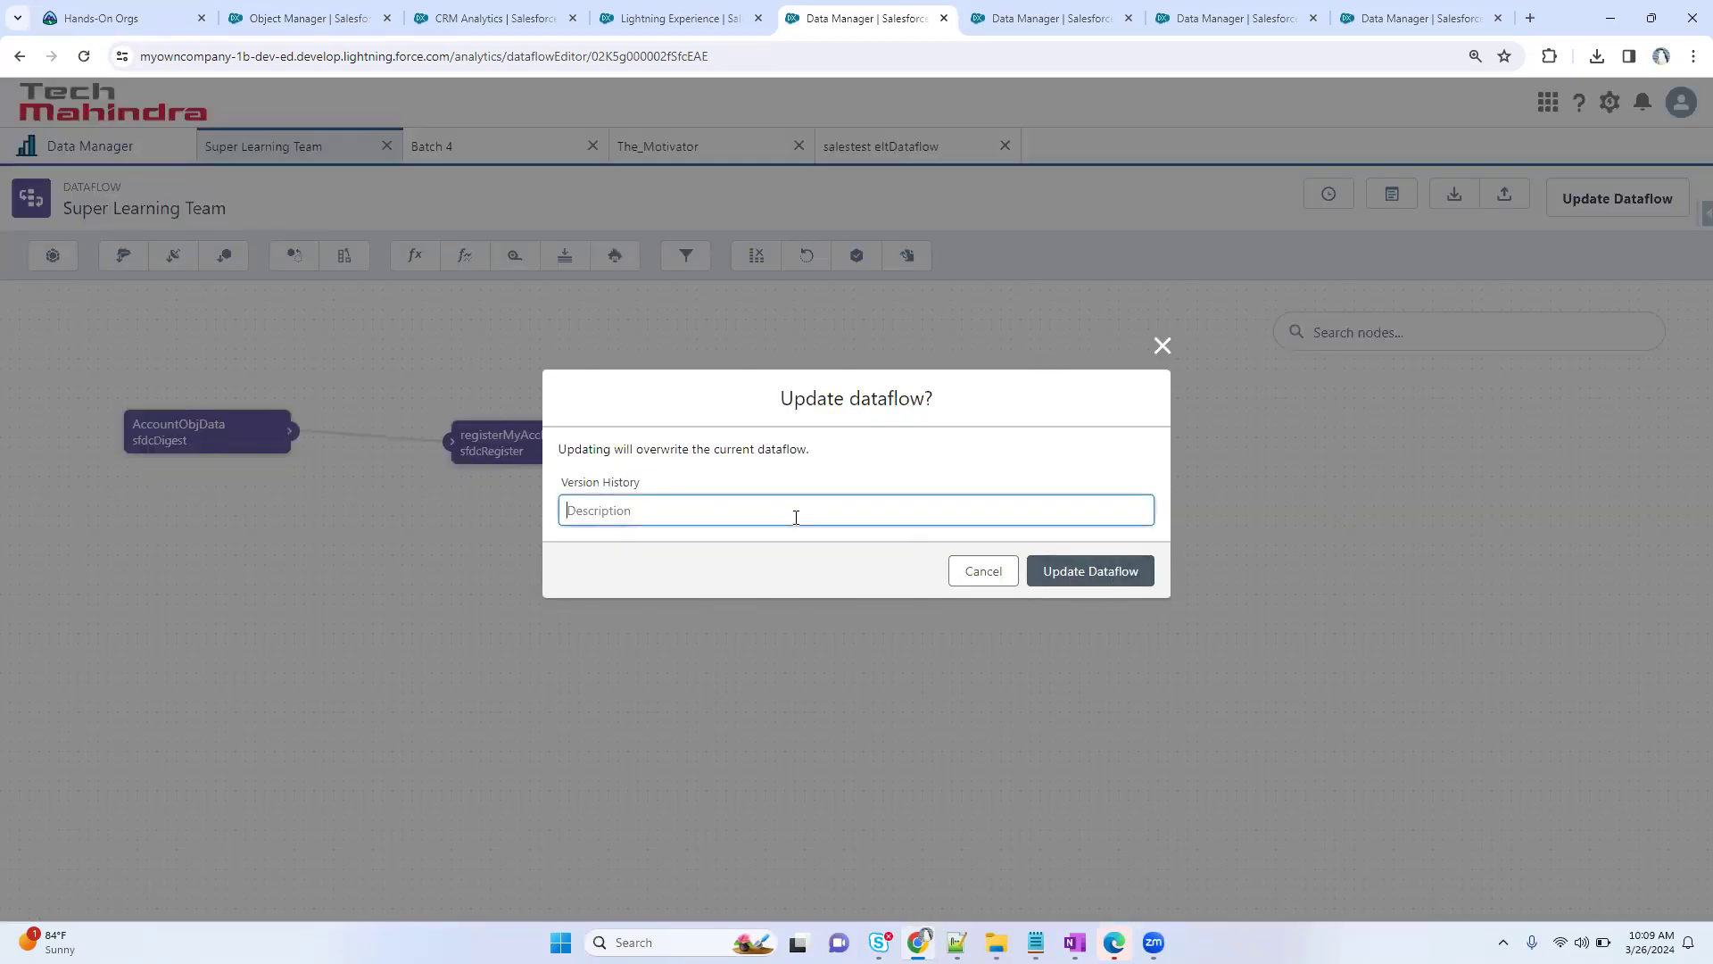
type("Acciont datasetwithout any filters")
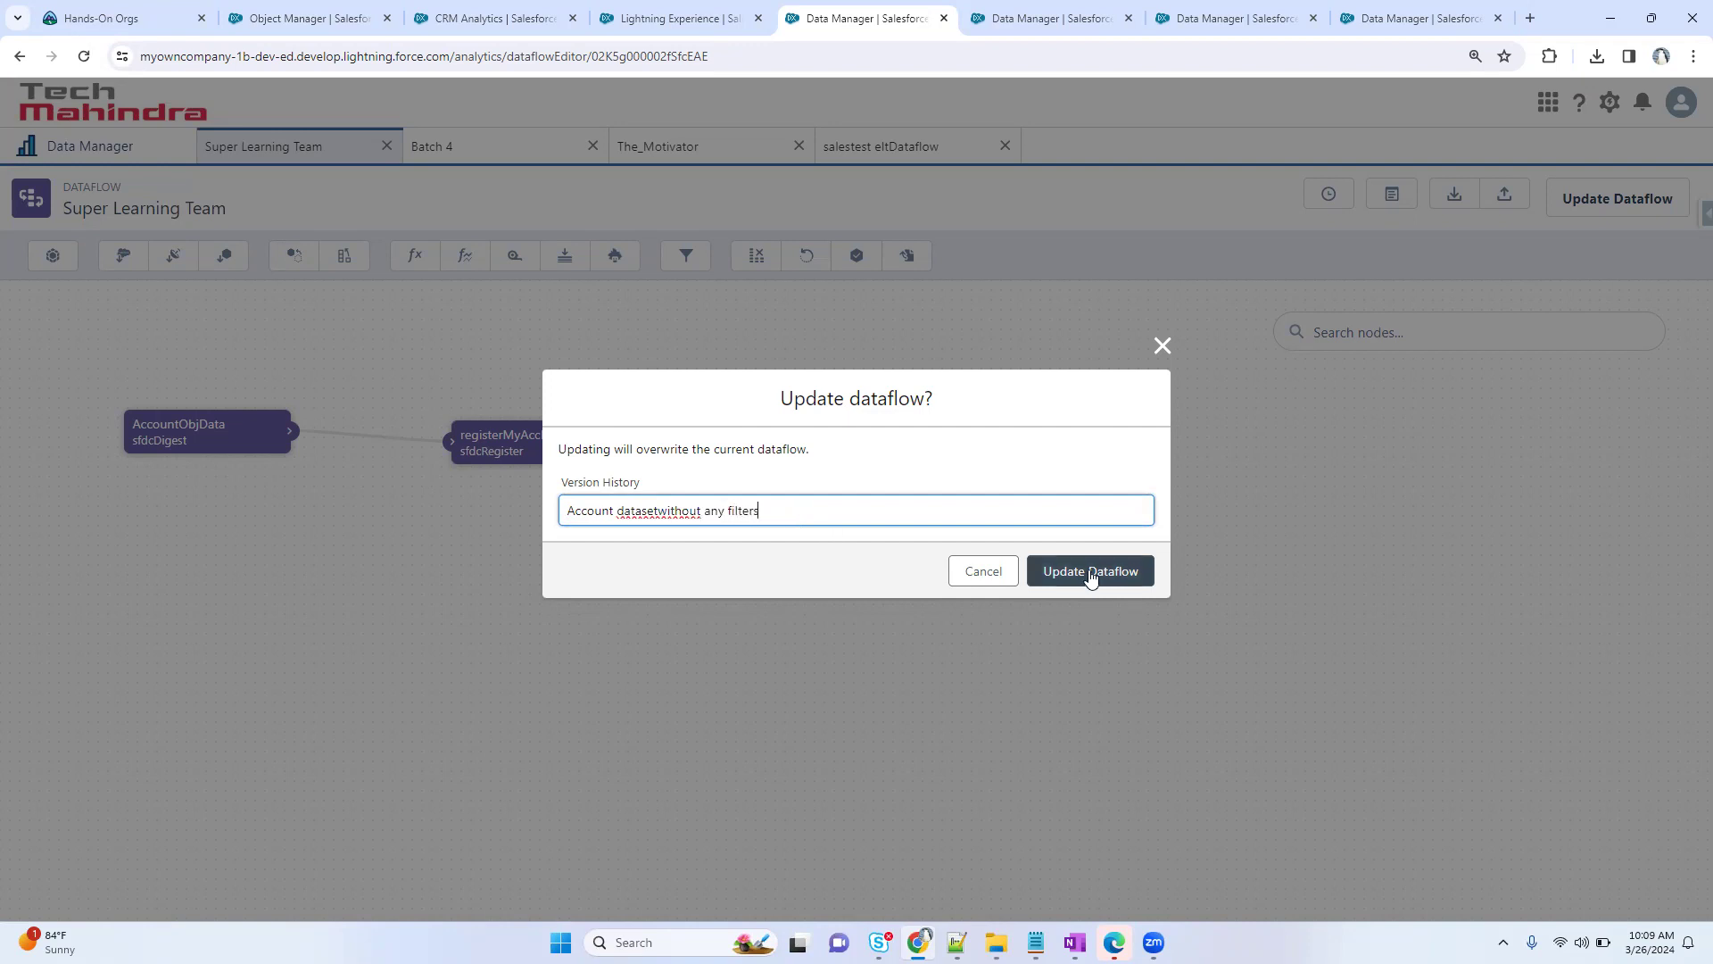
left_click(1095, 578)
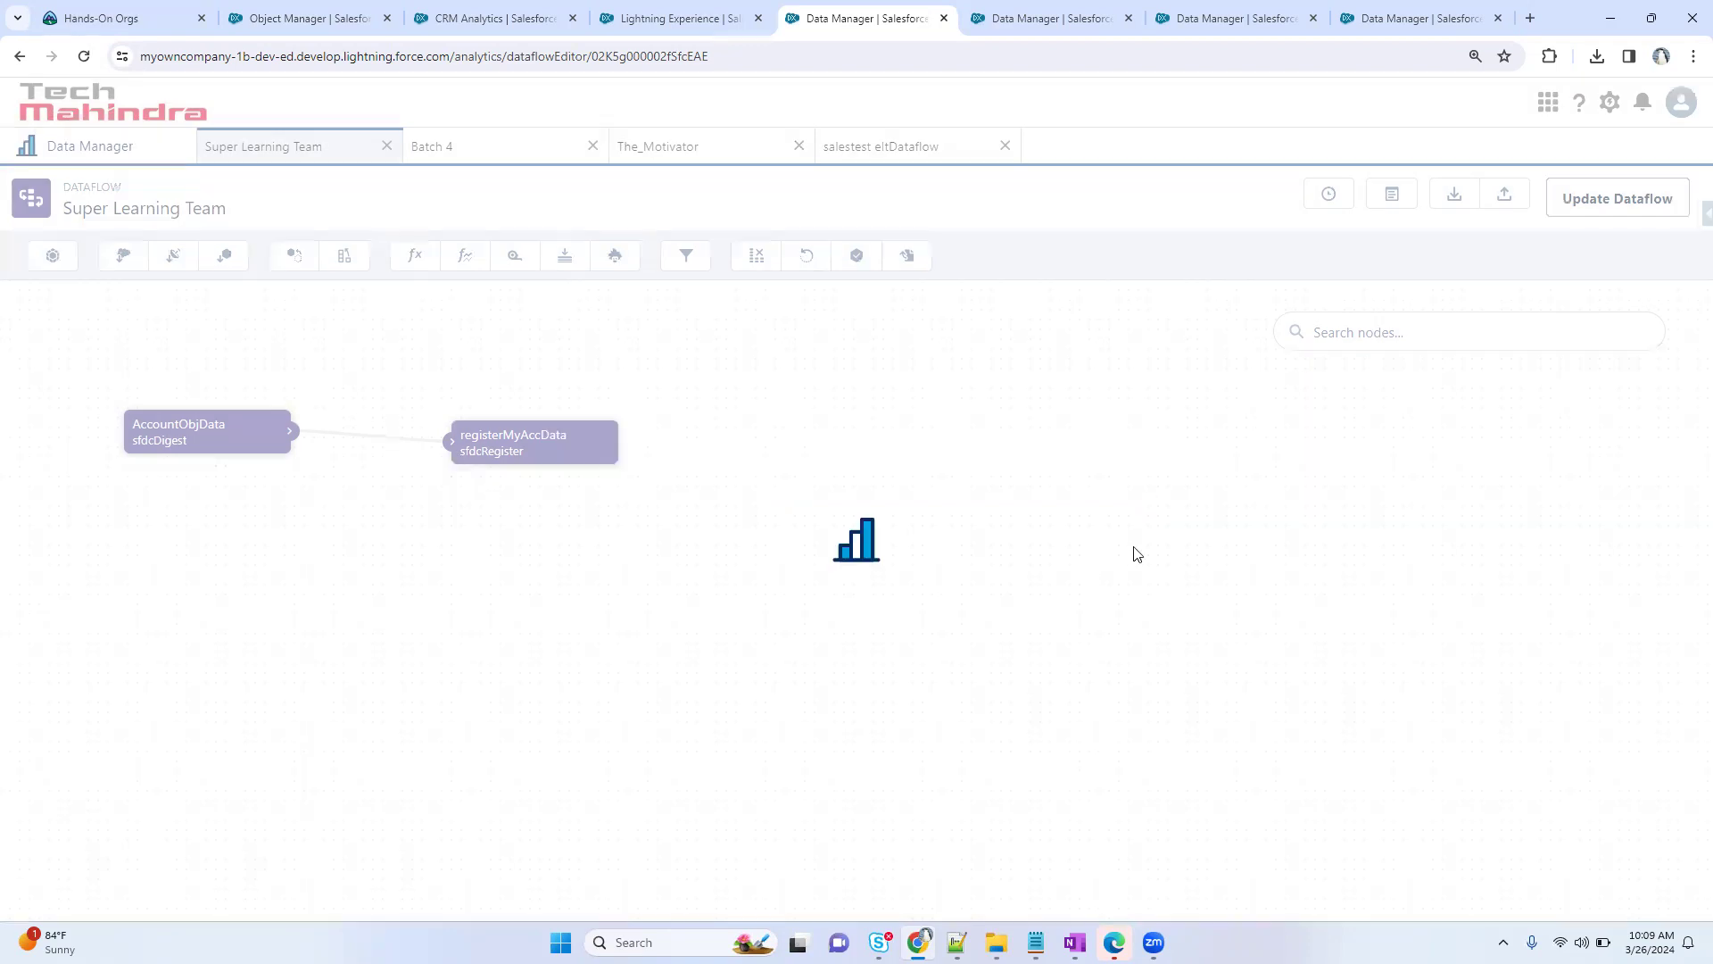
- Check the registerMyAccData node, run the Super Learning Team dataflow and go to the job monitor
left_click(497, 447)
left_click(786, 812)
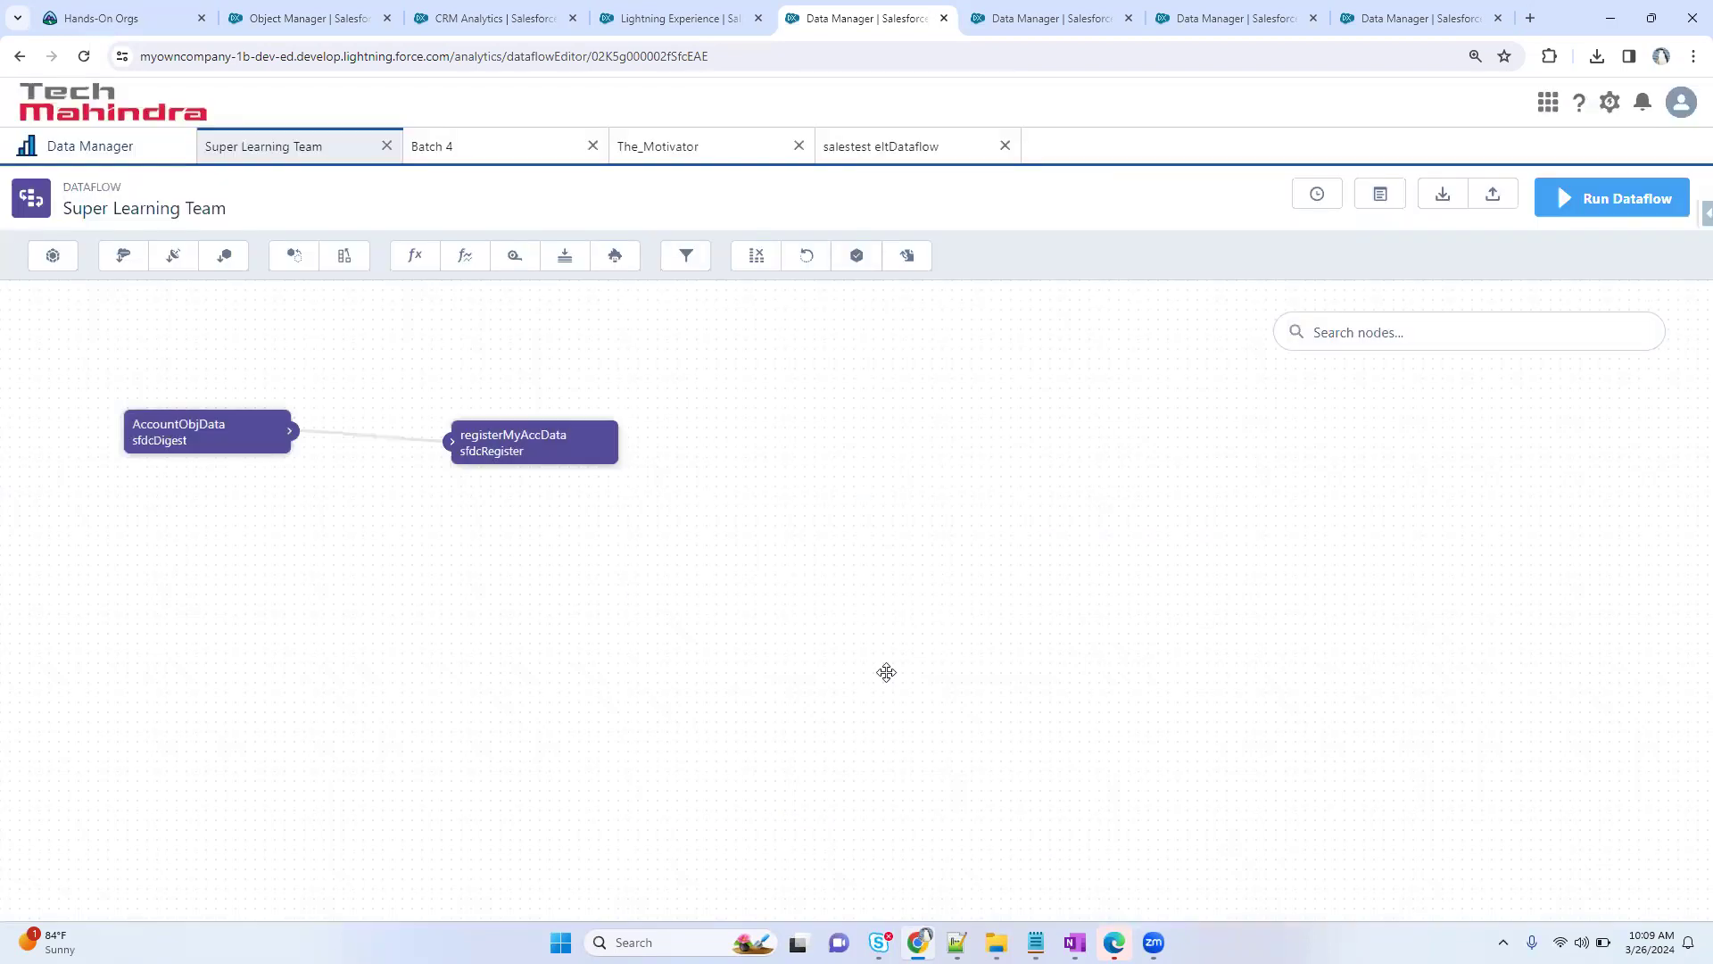
left_click(1595, 203)
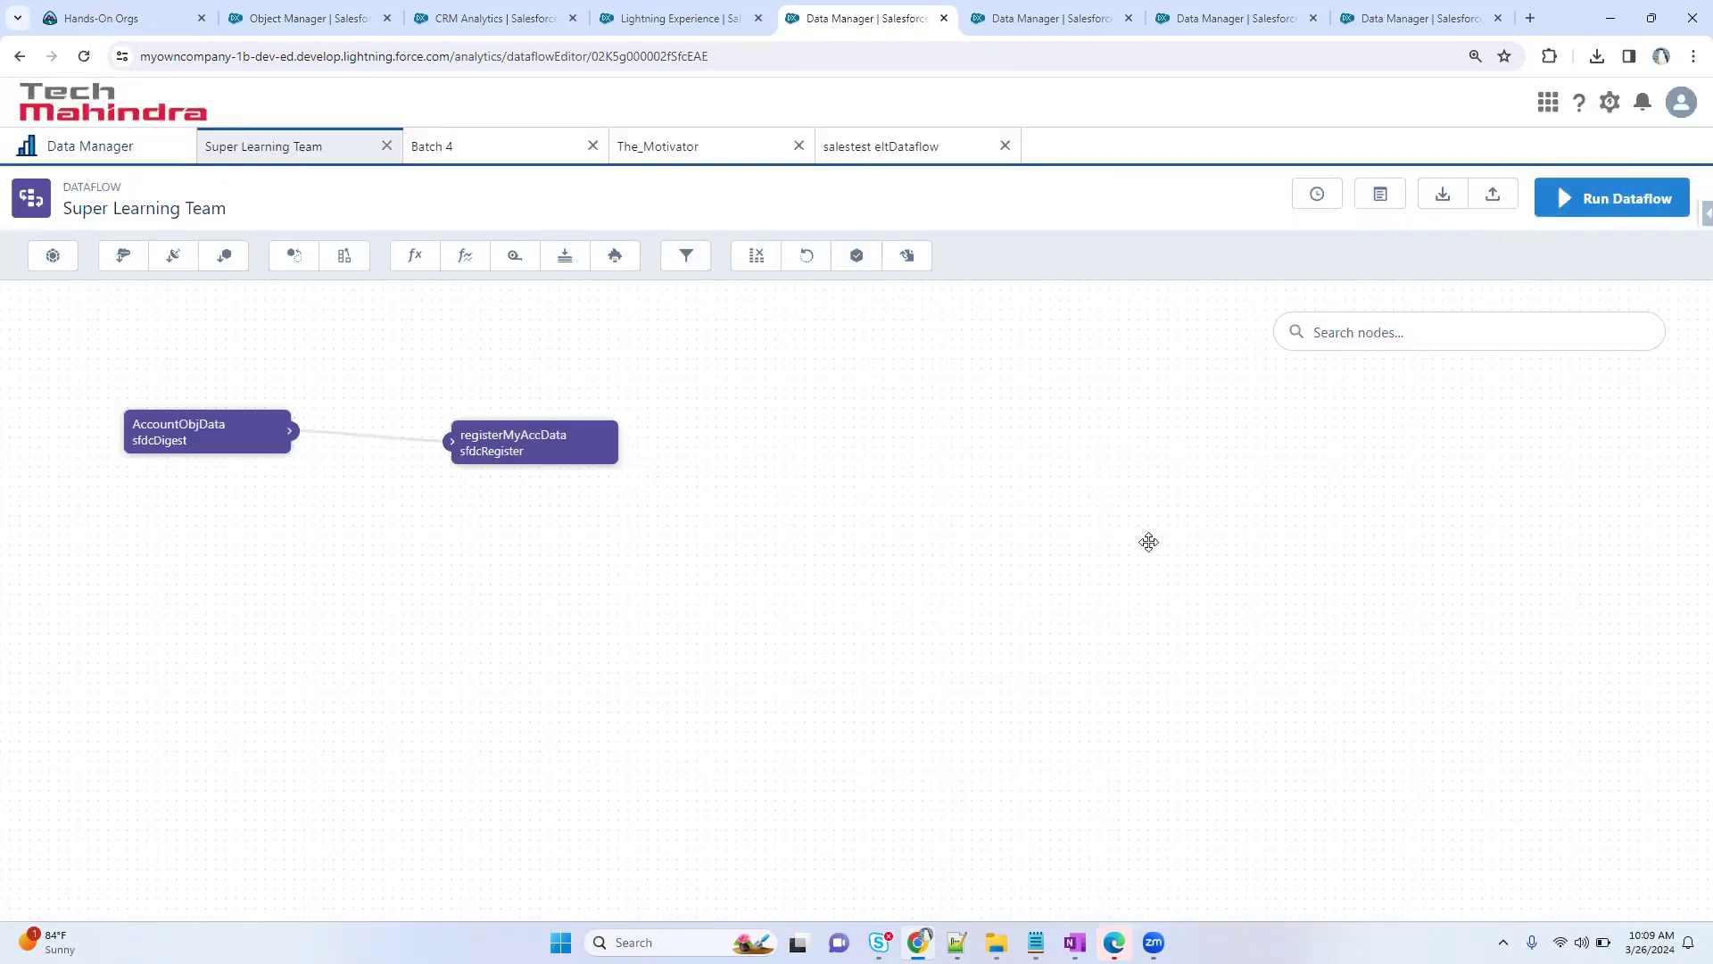
left_click(1100, 550)
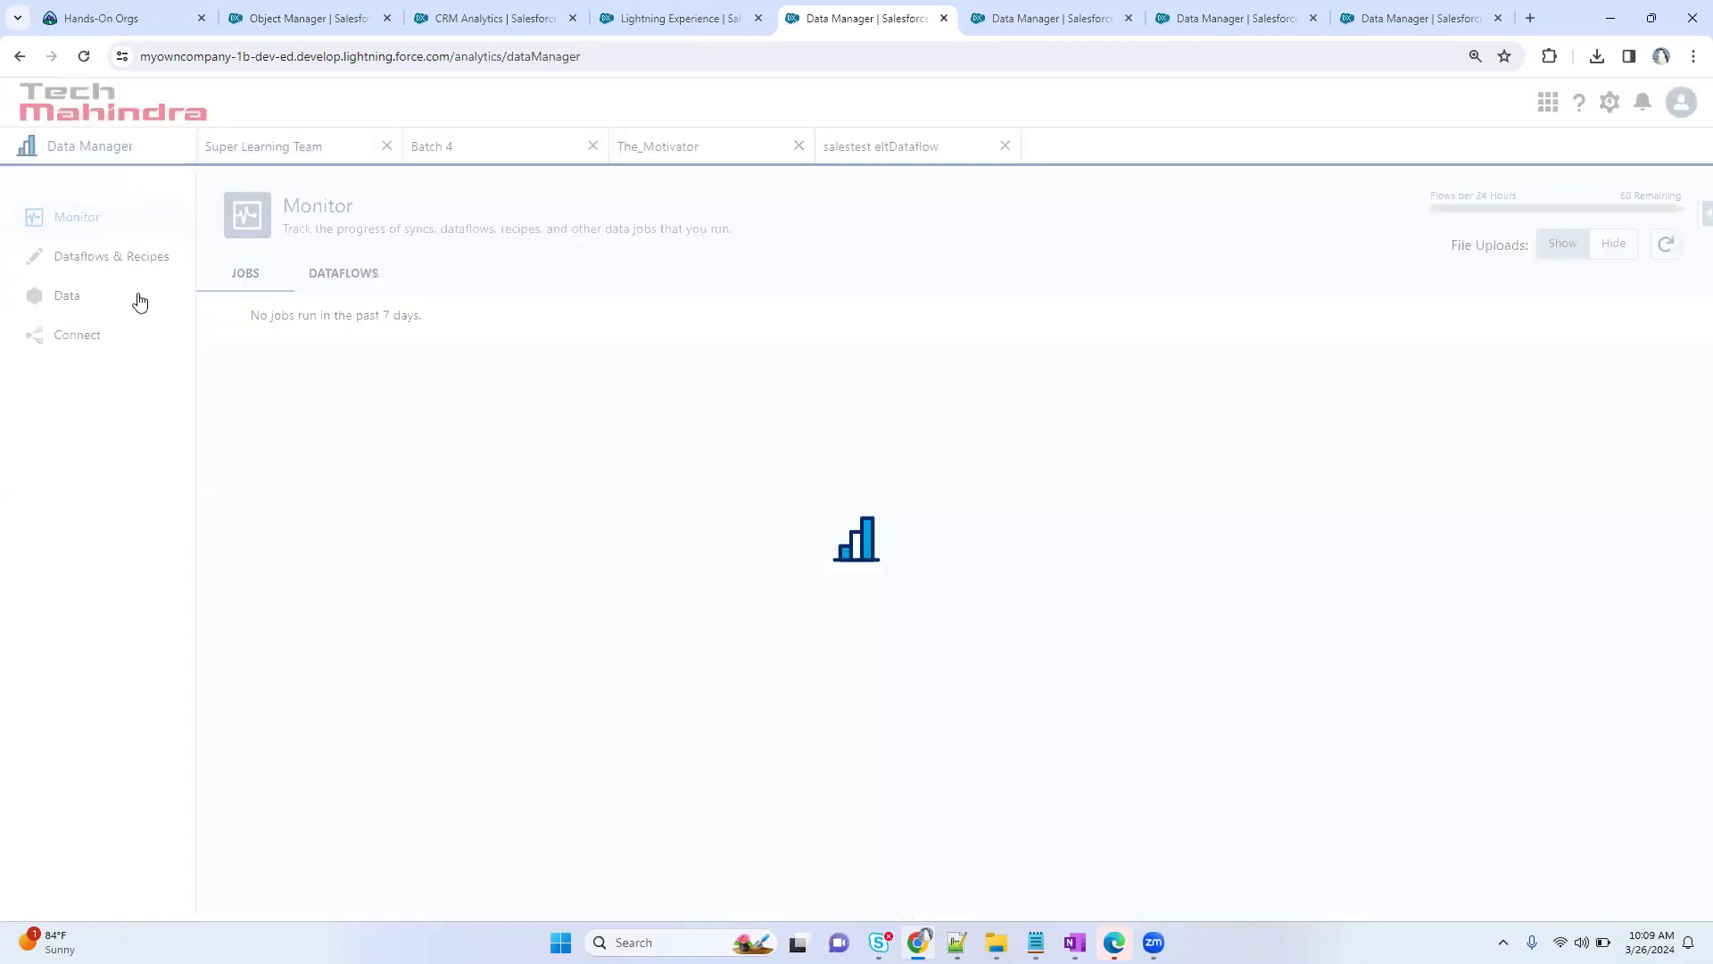
- Refresh the job monitor repeatedly to follow the Account (SFDC_LOCAL) data sync triggered by the dataflow run
left_click(1665, 244)
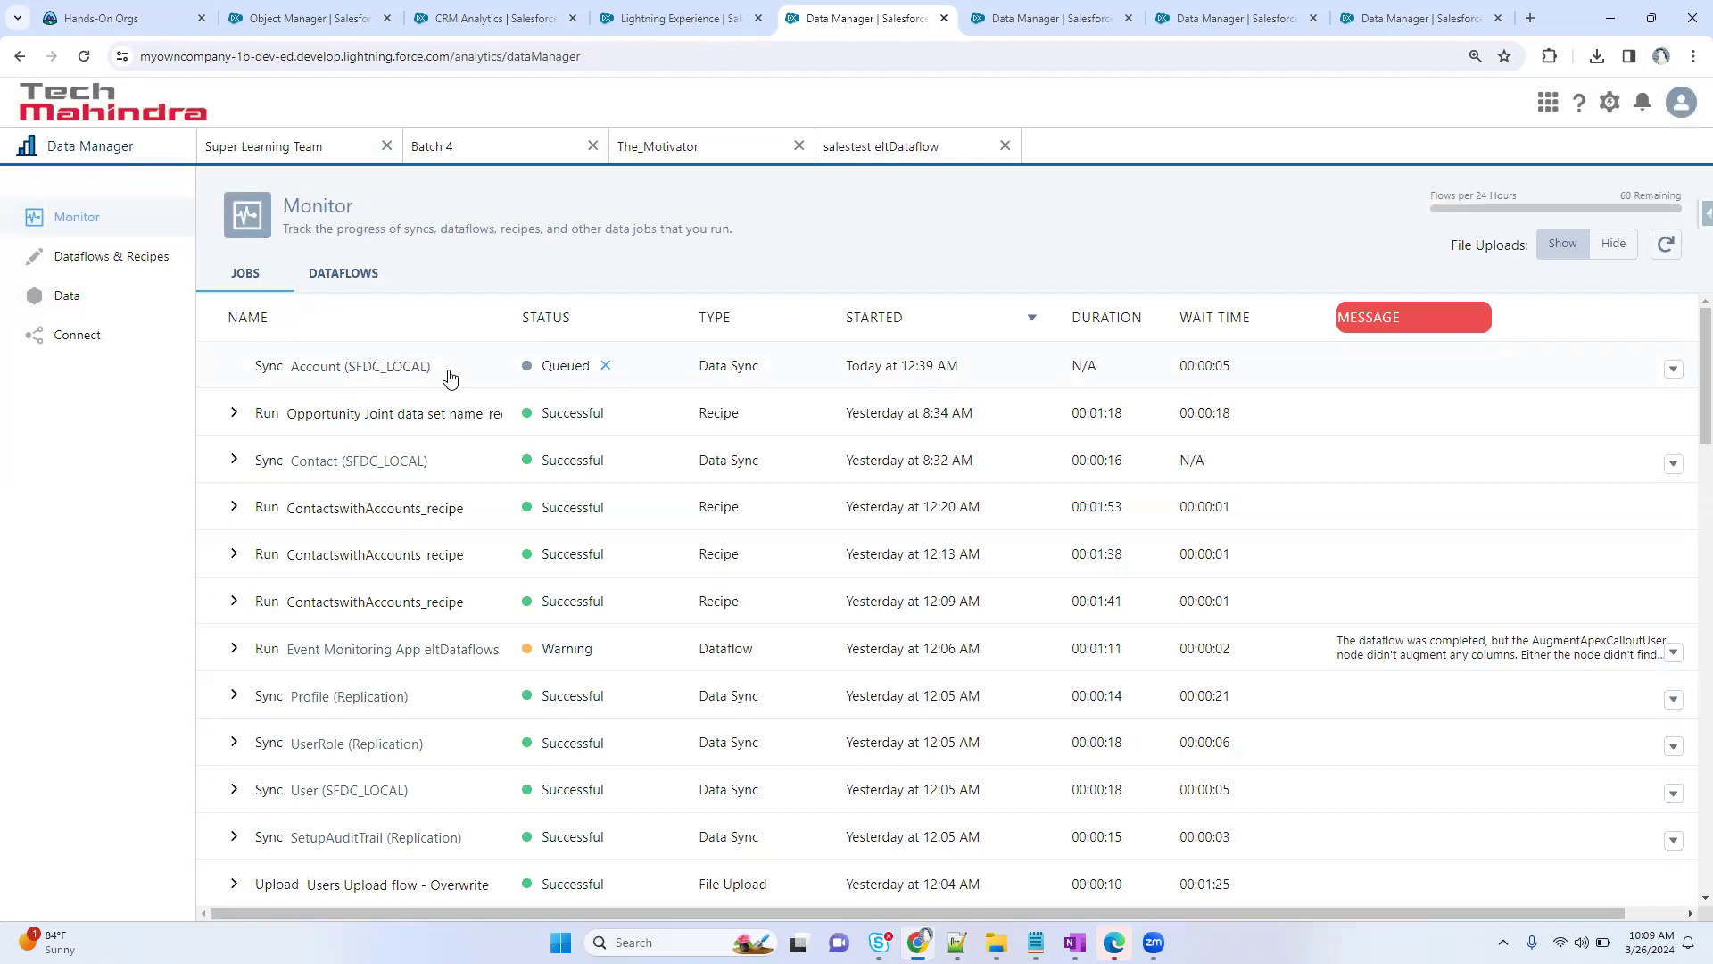
left_click(1666, 246)
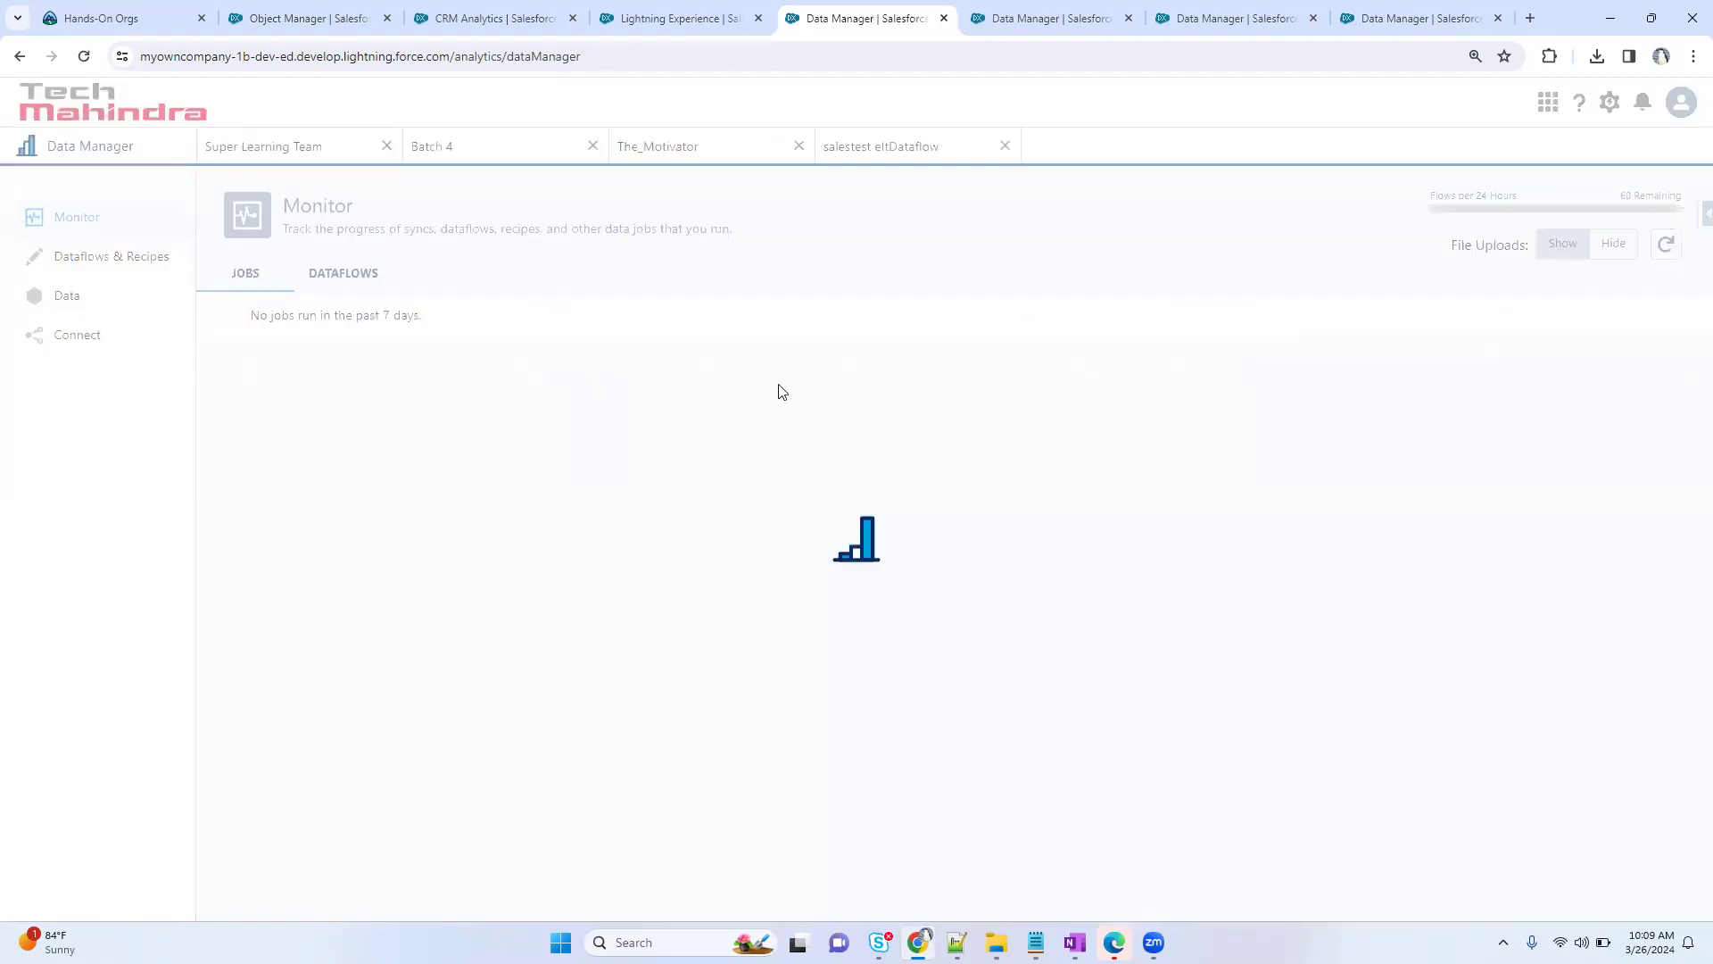
left_click_drag(705, 371, 753, 370)
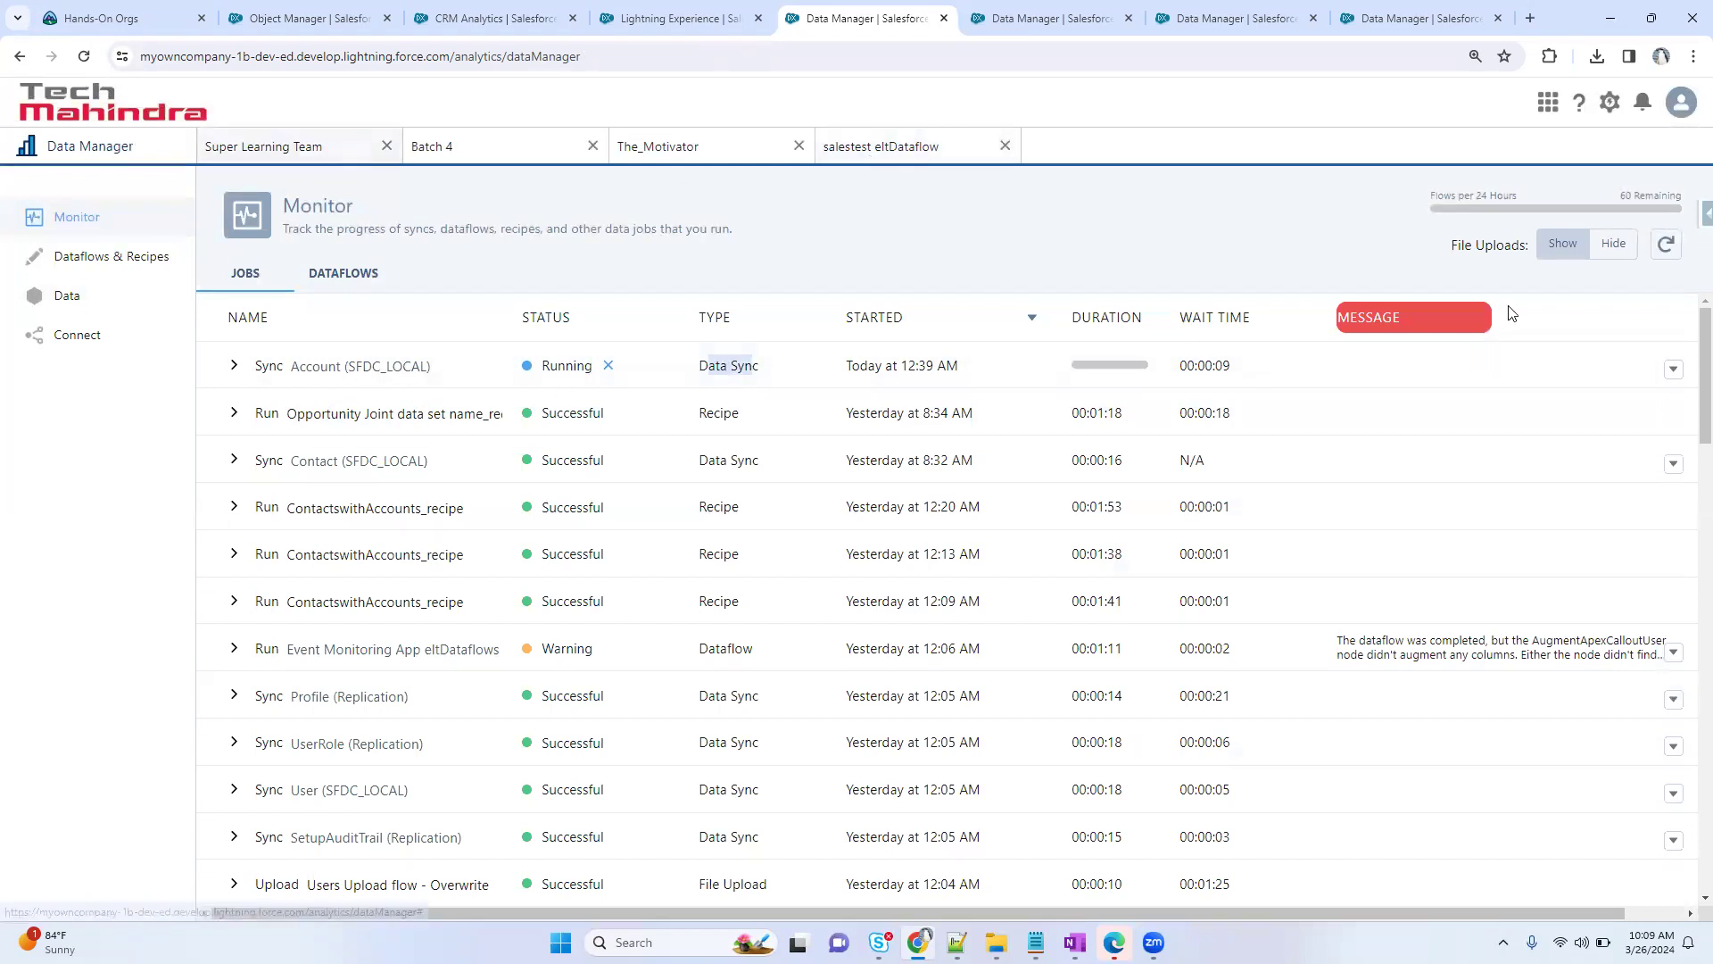
left_click(1665, 251)
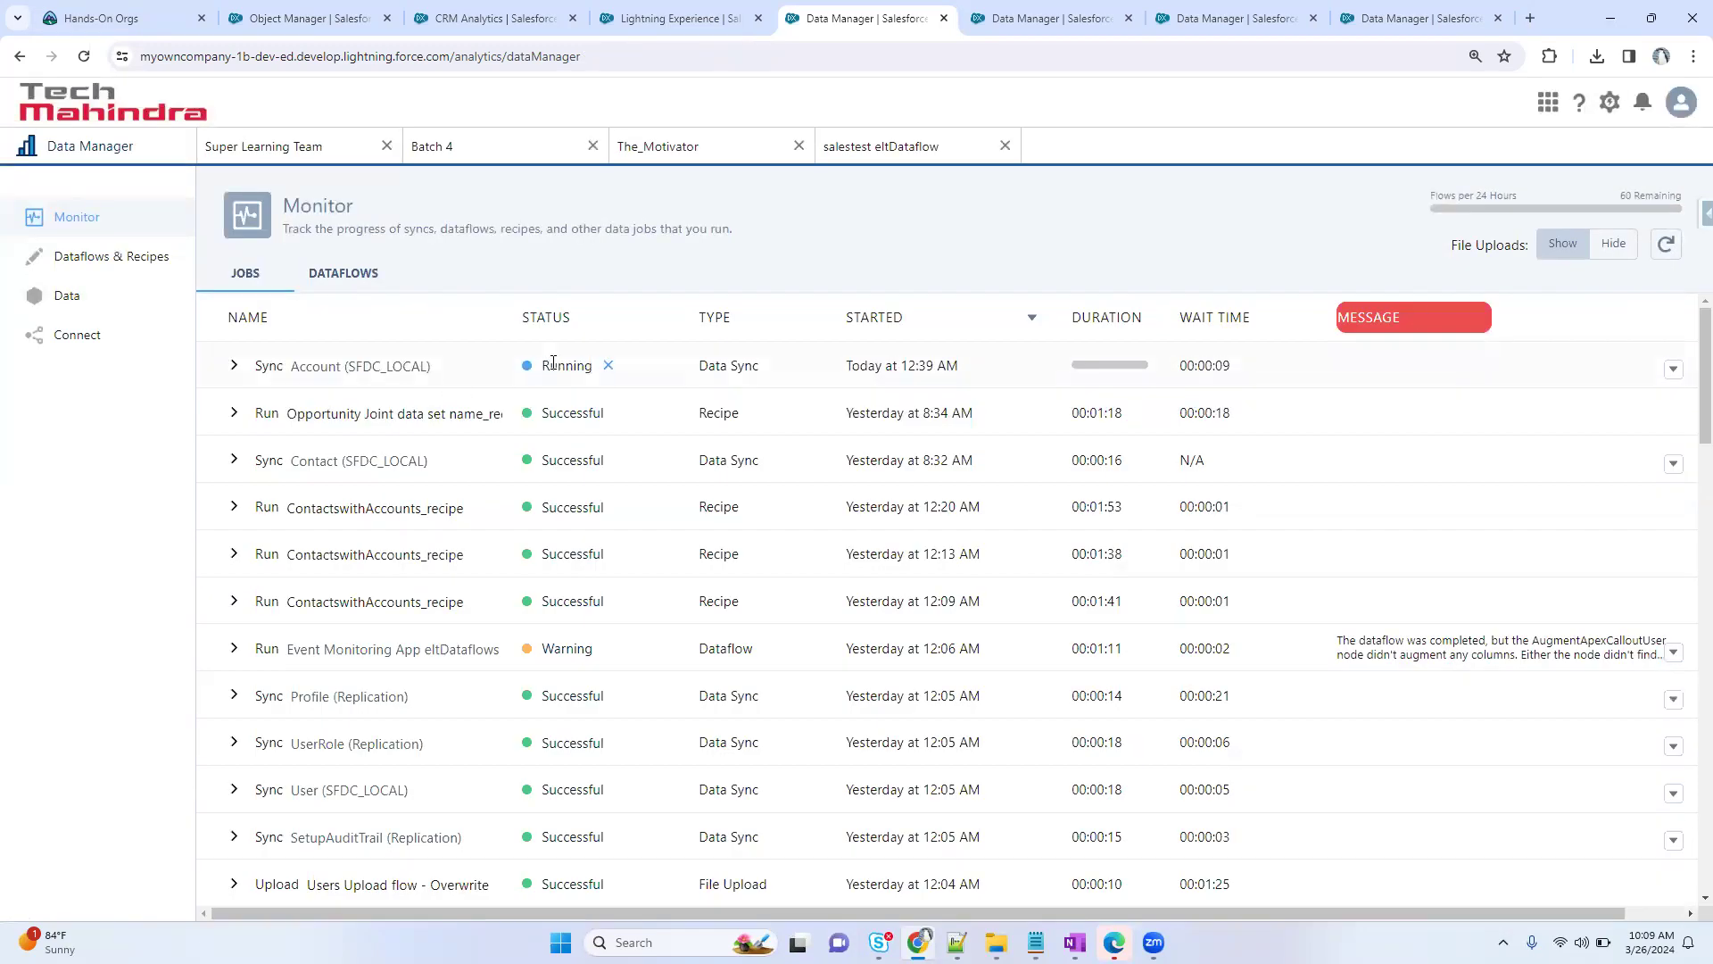
left_click(1677, 252)
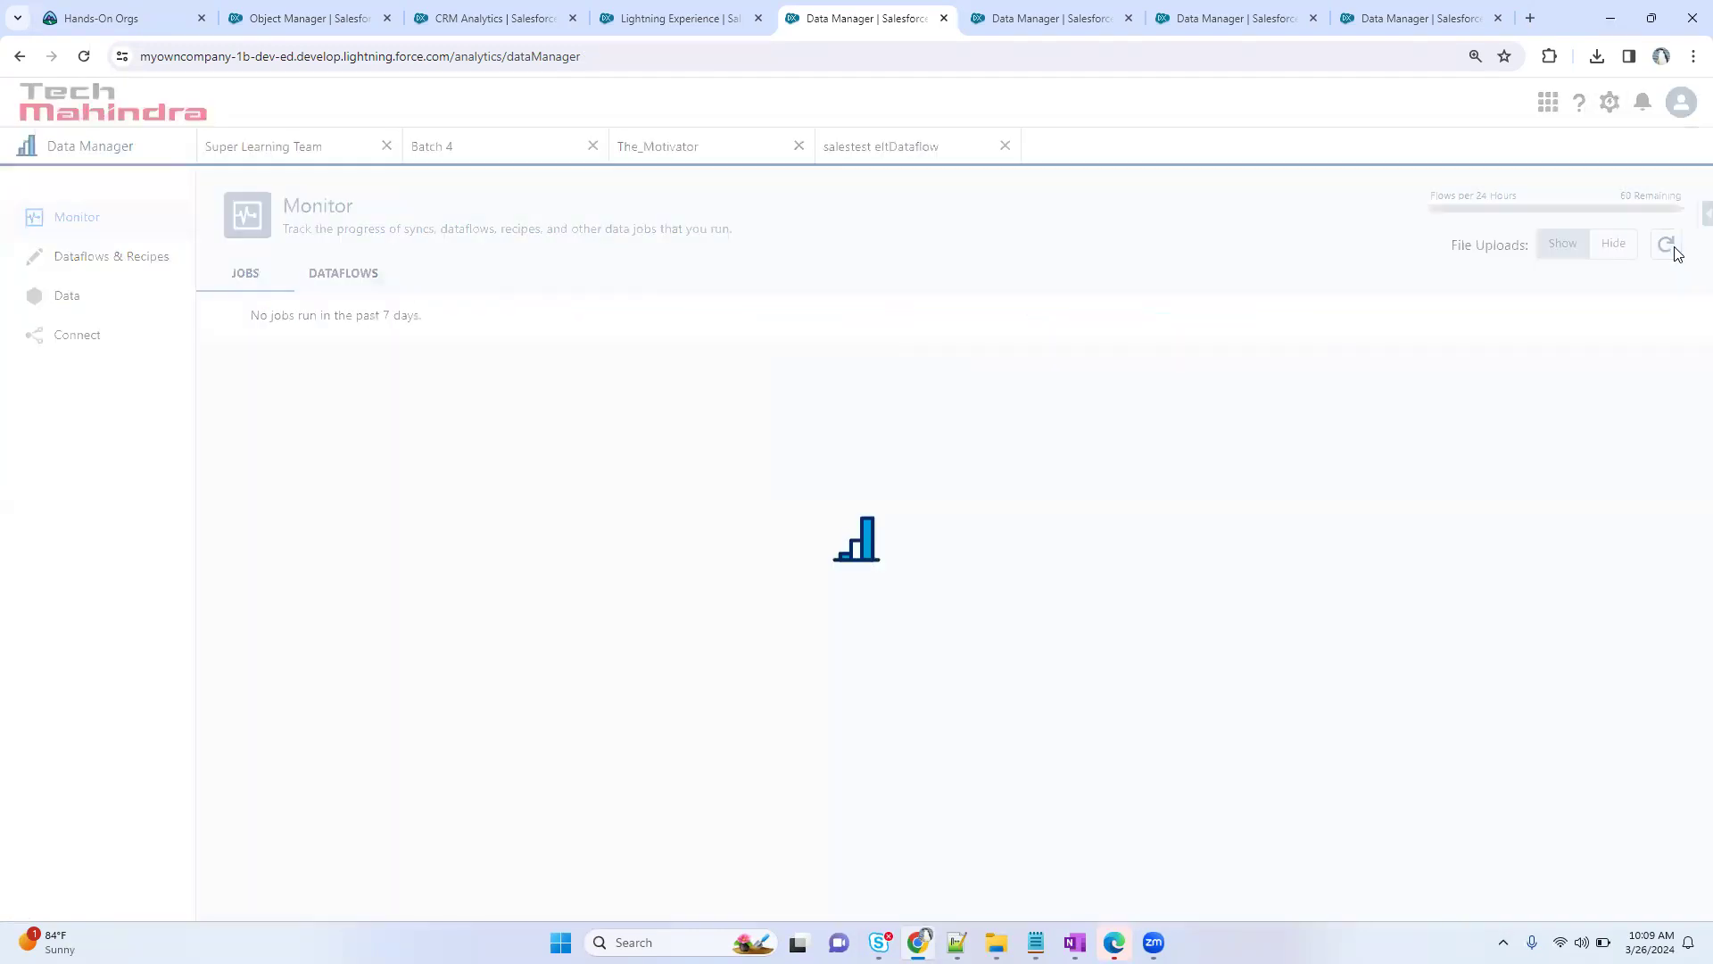
left_click(1675, 255)
left_click(1674, 253)
left_click(1674, 250)
left_click_drag(548, 405, 601, 409)
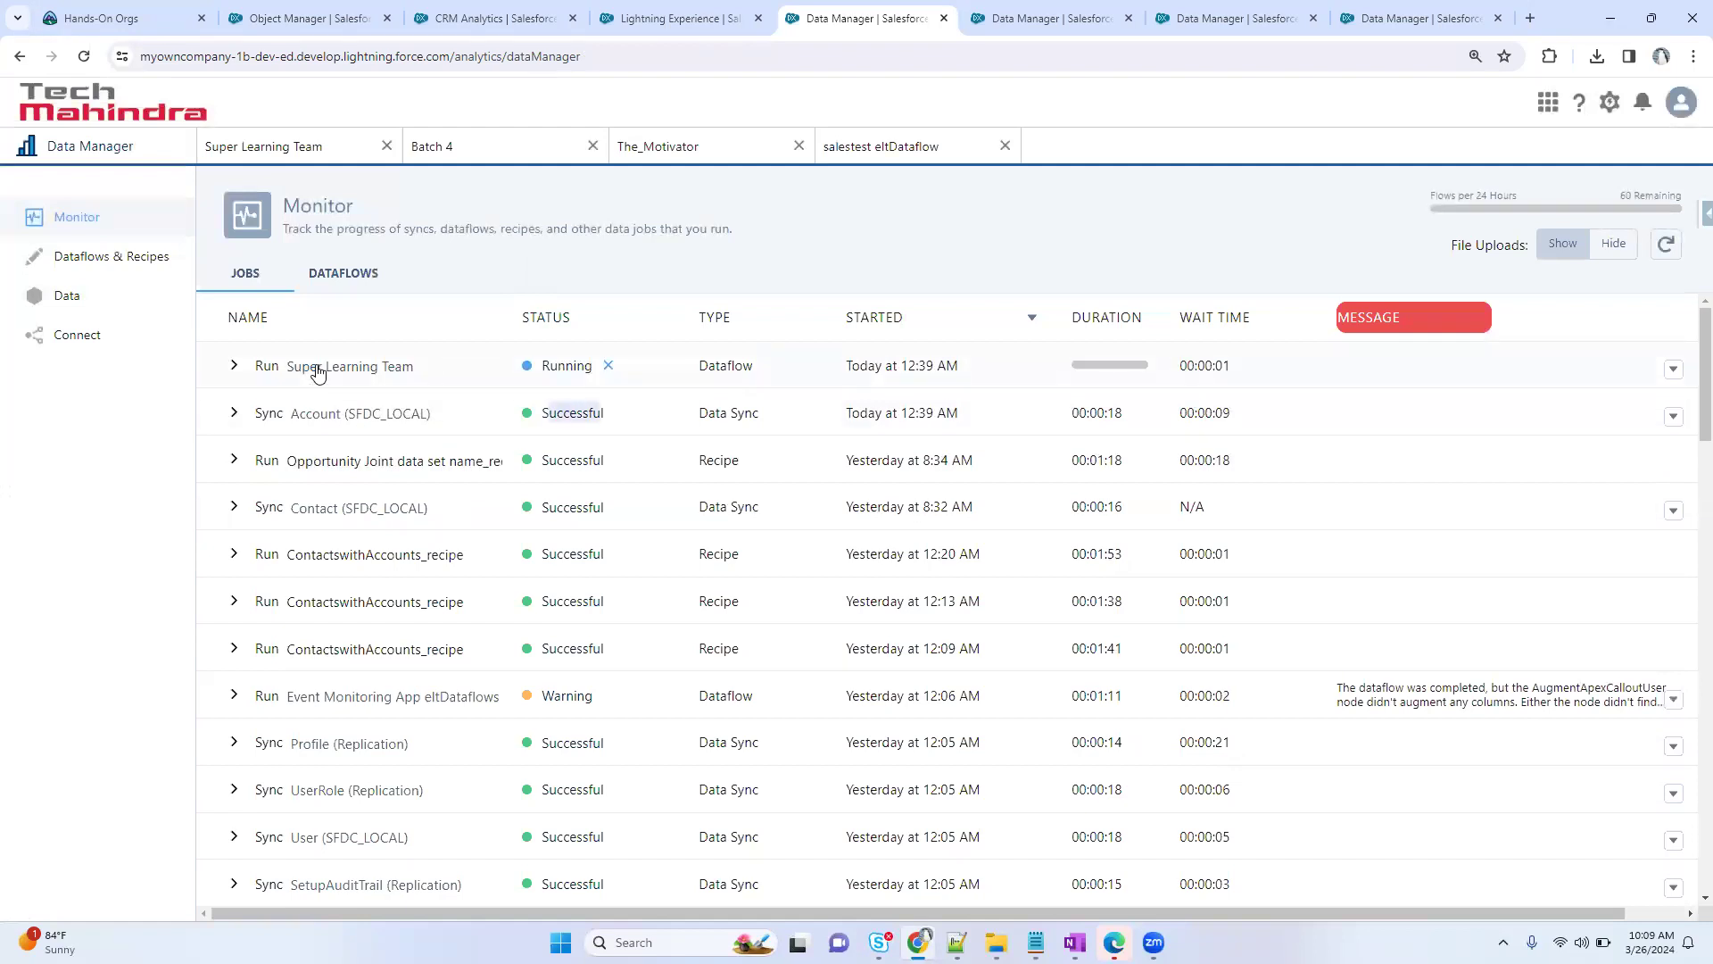
- Check the type and start time of the Super Learning Team job and refresh its run status
left_click_drag(701, 367, 749, 370)
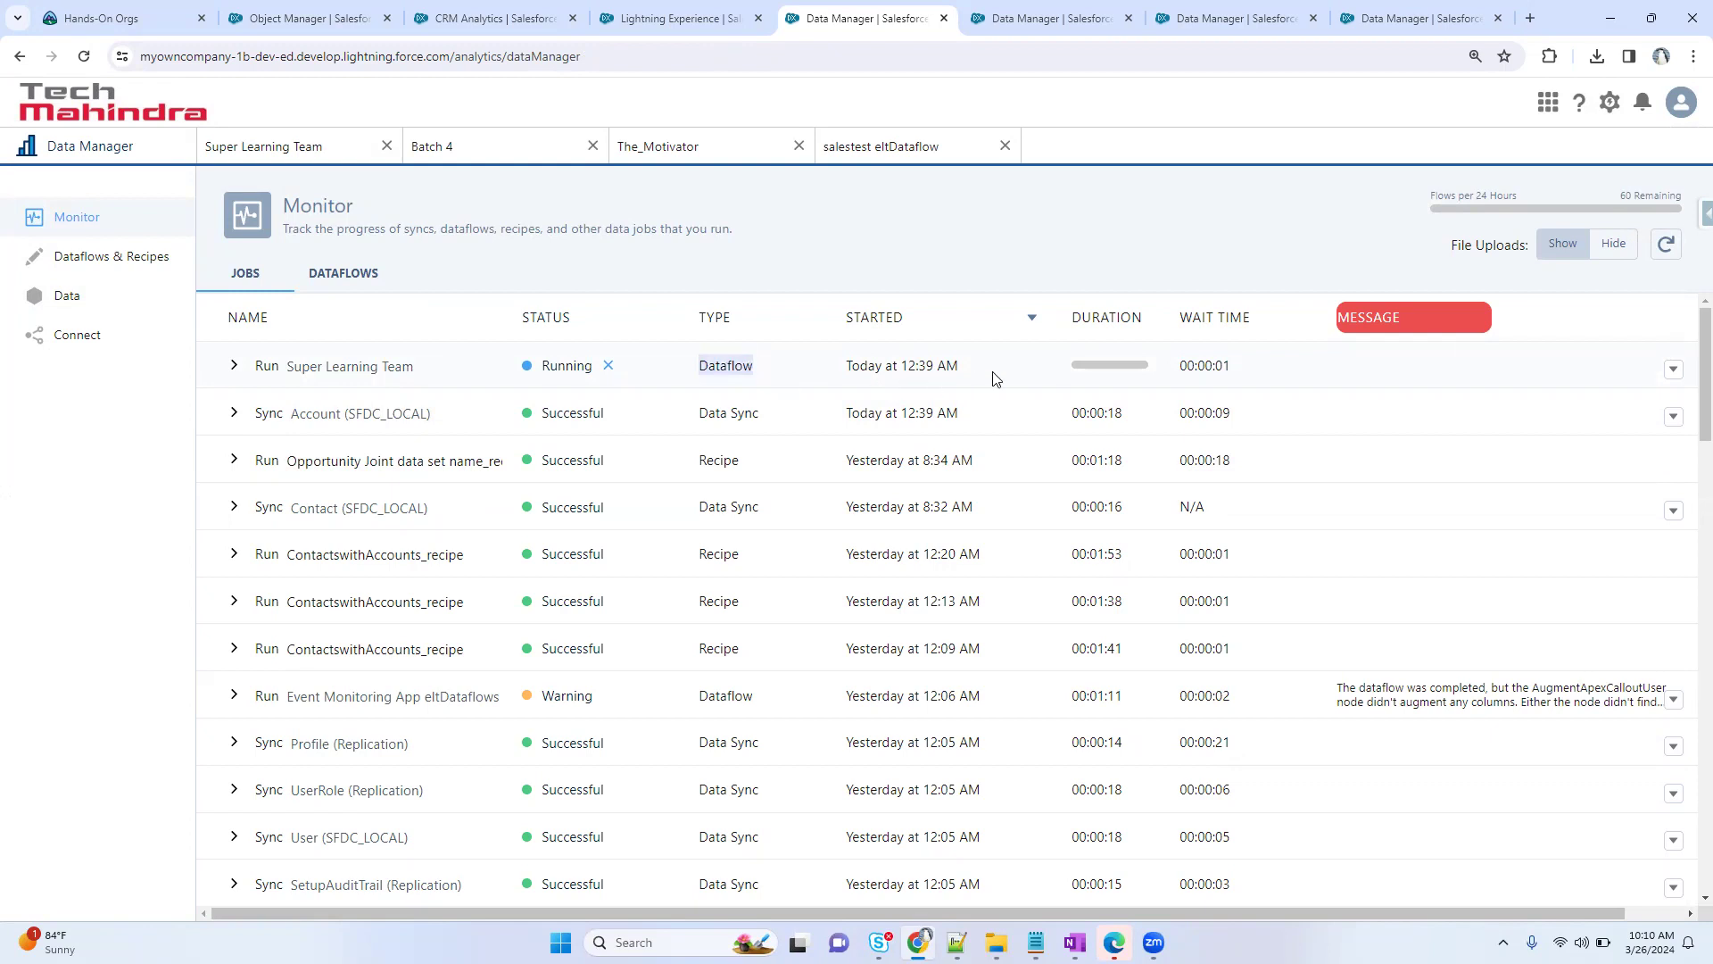
left_click_drag(892, 364, 971, 373)
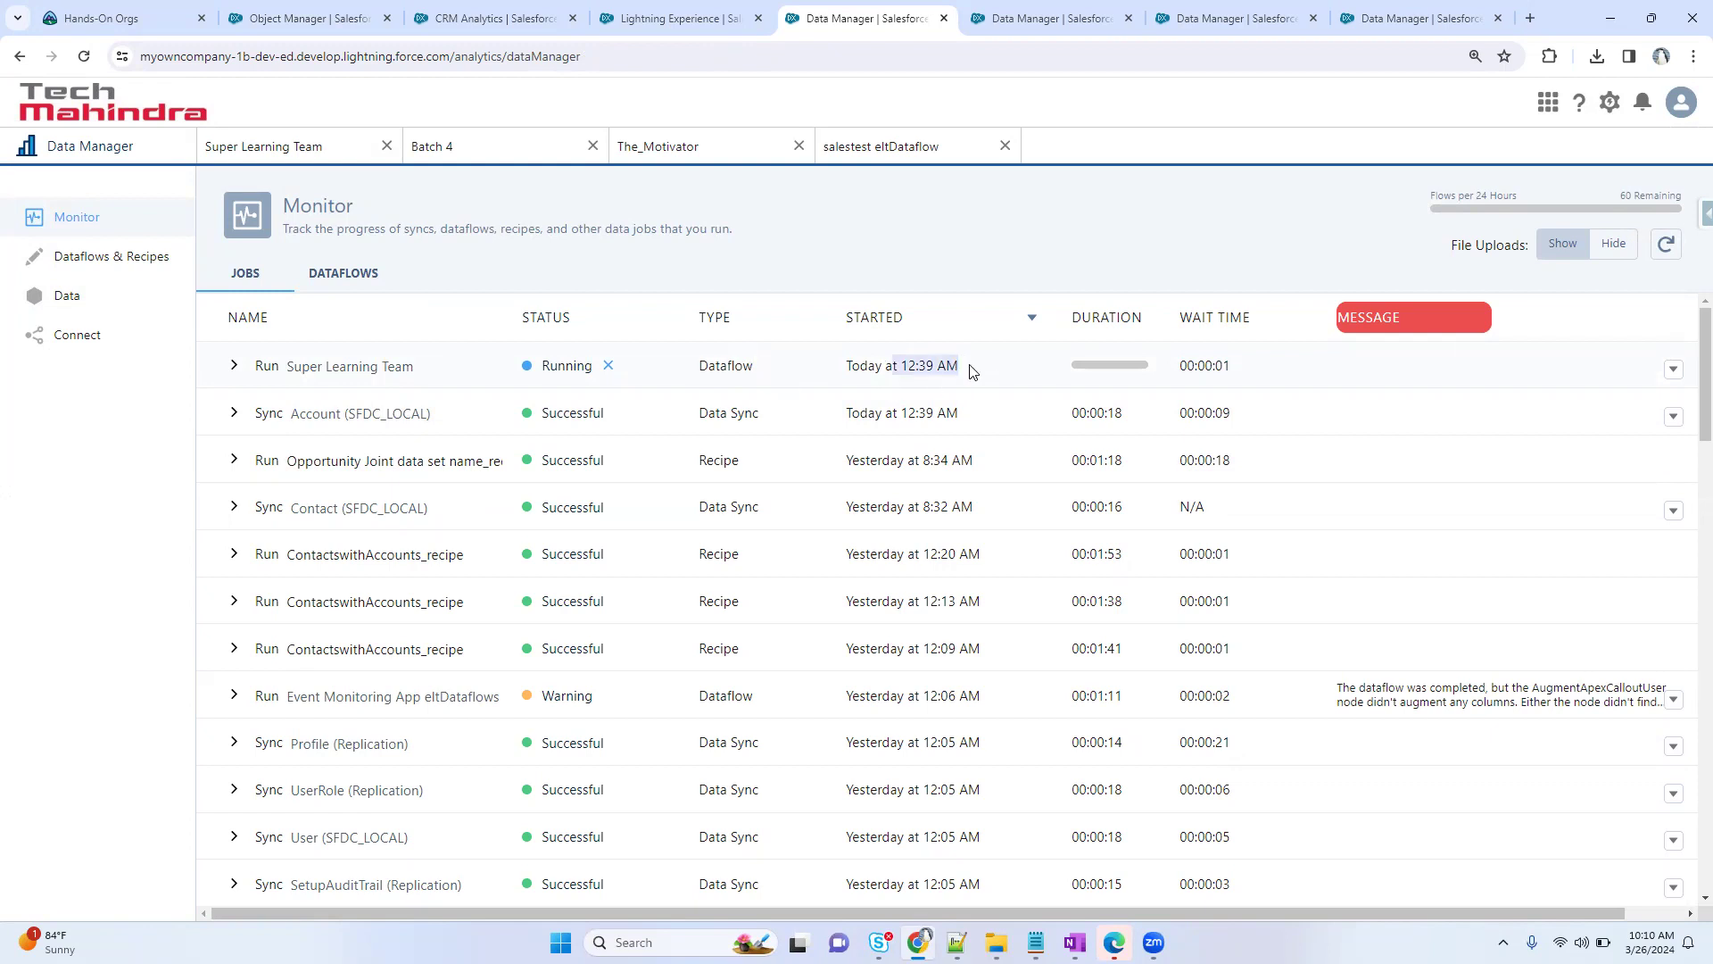
left_click(889, 381)
left_click(1651, 251)
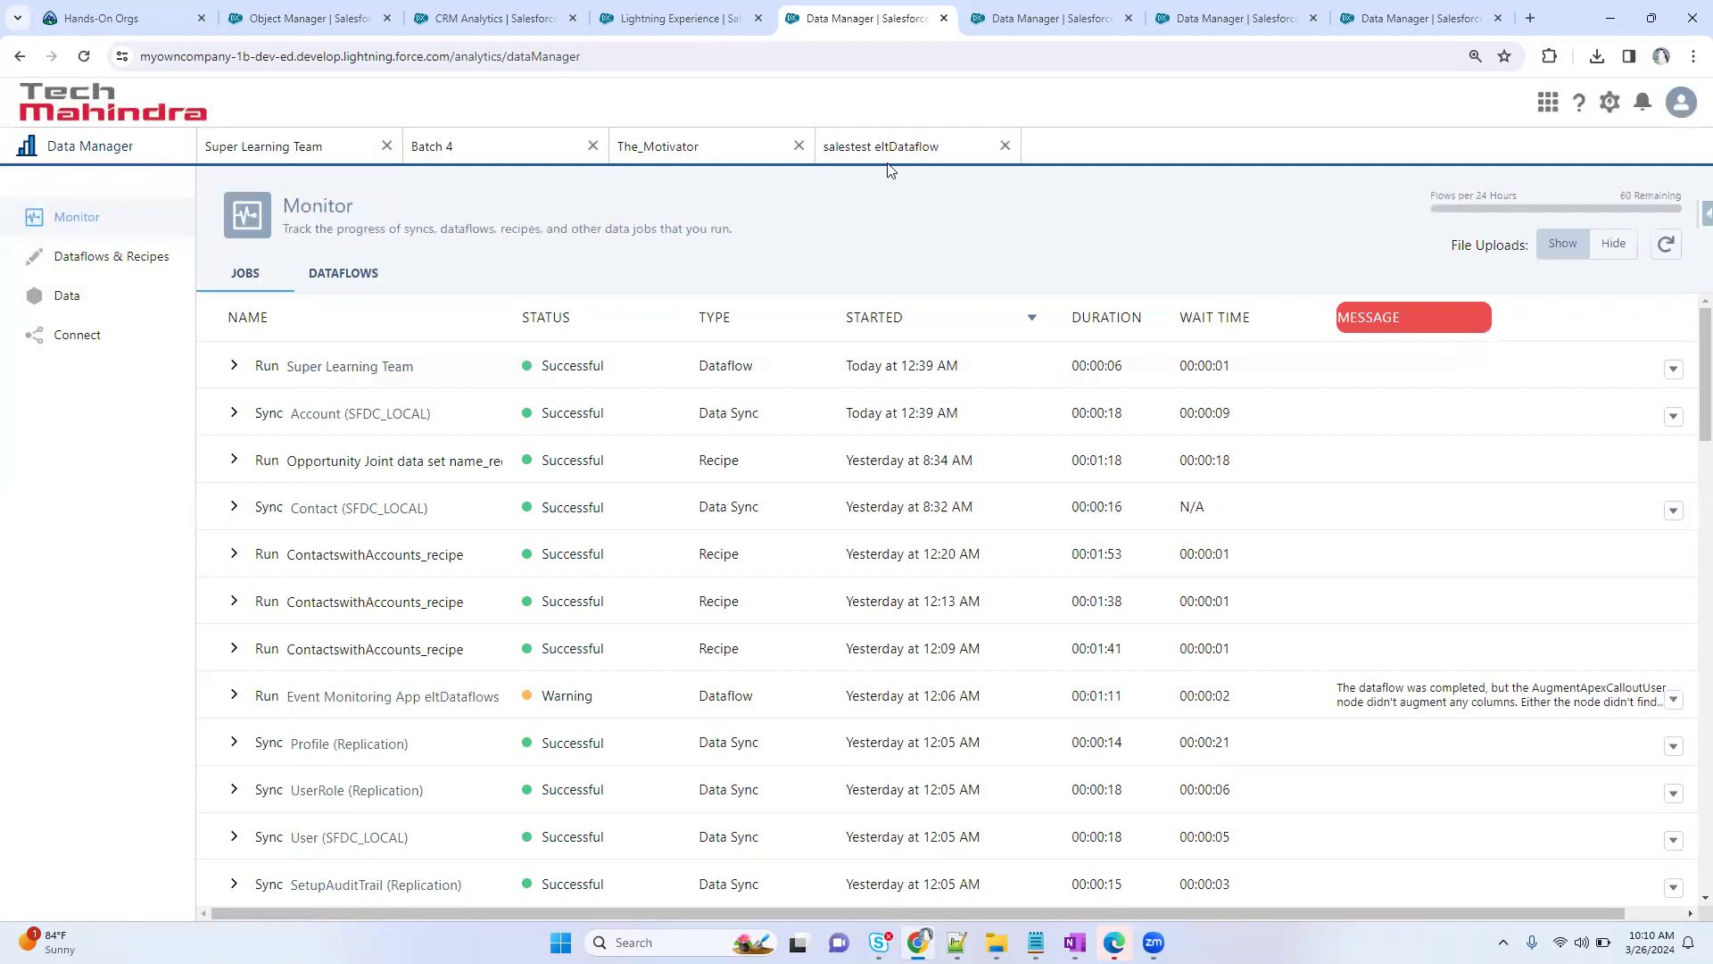
- Copy the dataset name from the registerMyAccData node of the Super Learning Team dataflow and close the node
left_click(343, 157)
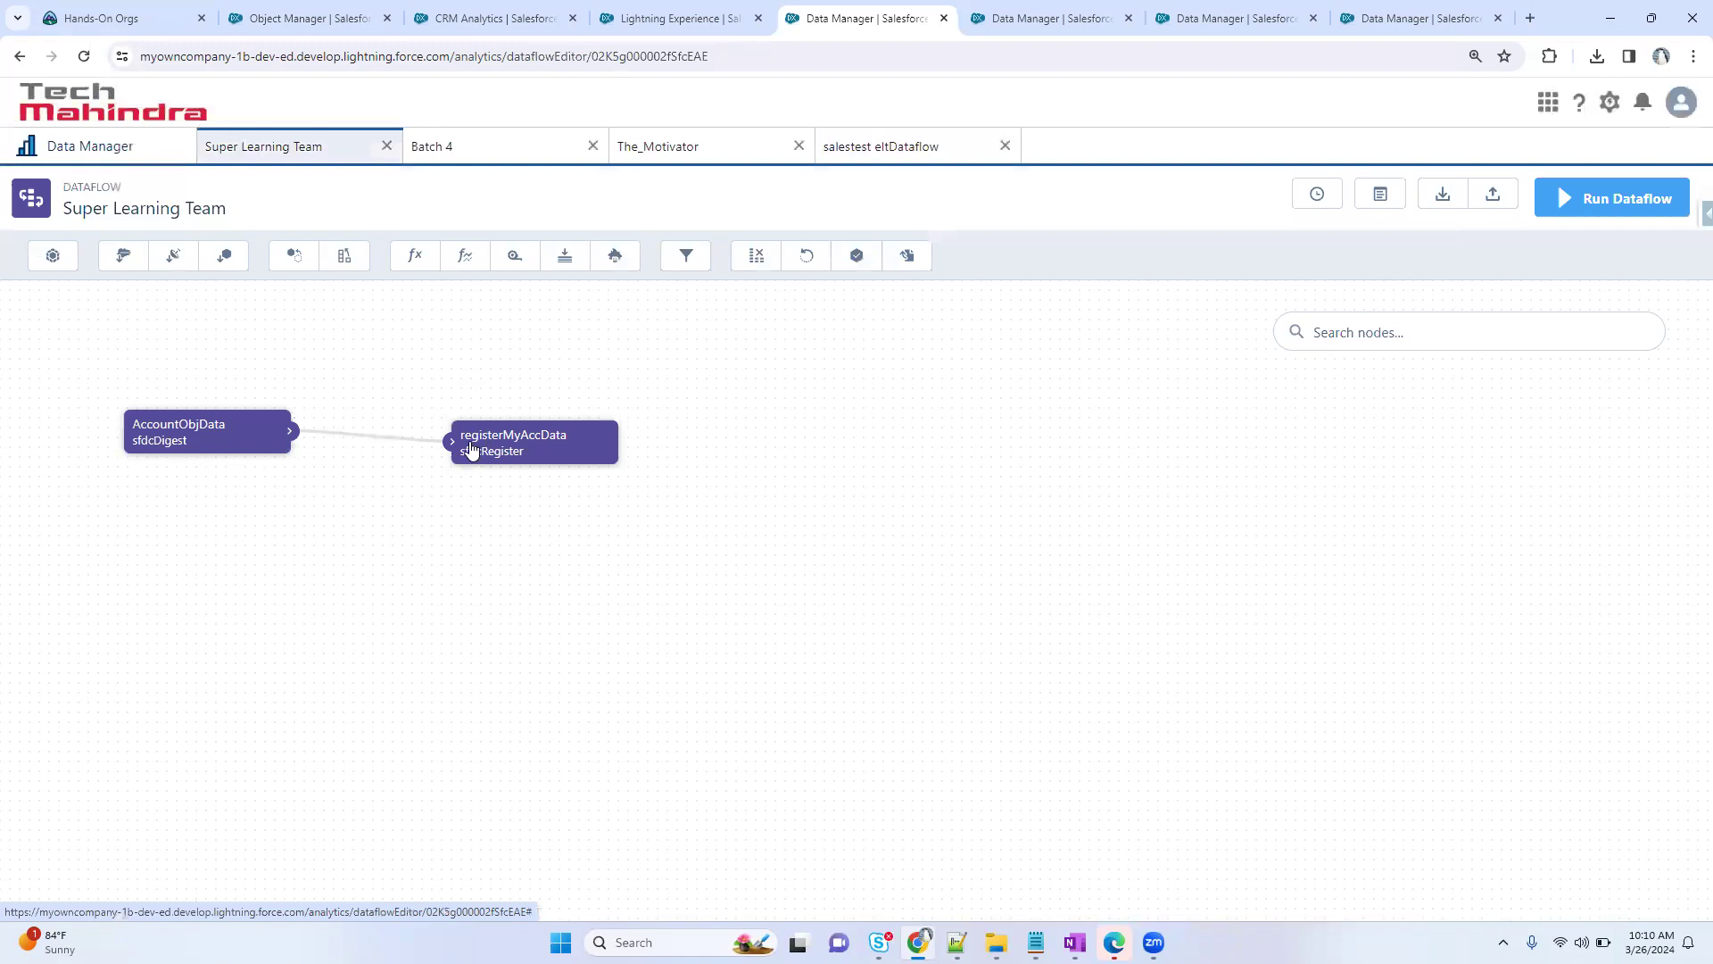
left_click(474, 446)
left_click_drag(826, 552, 351, 556)
key("ctrl+c")
left_click(796, 794)
- Search the Data Manager datasets for AccountDSFromDataflow
left_click(134, 147)
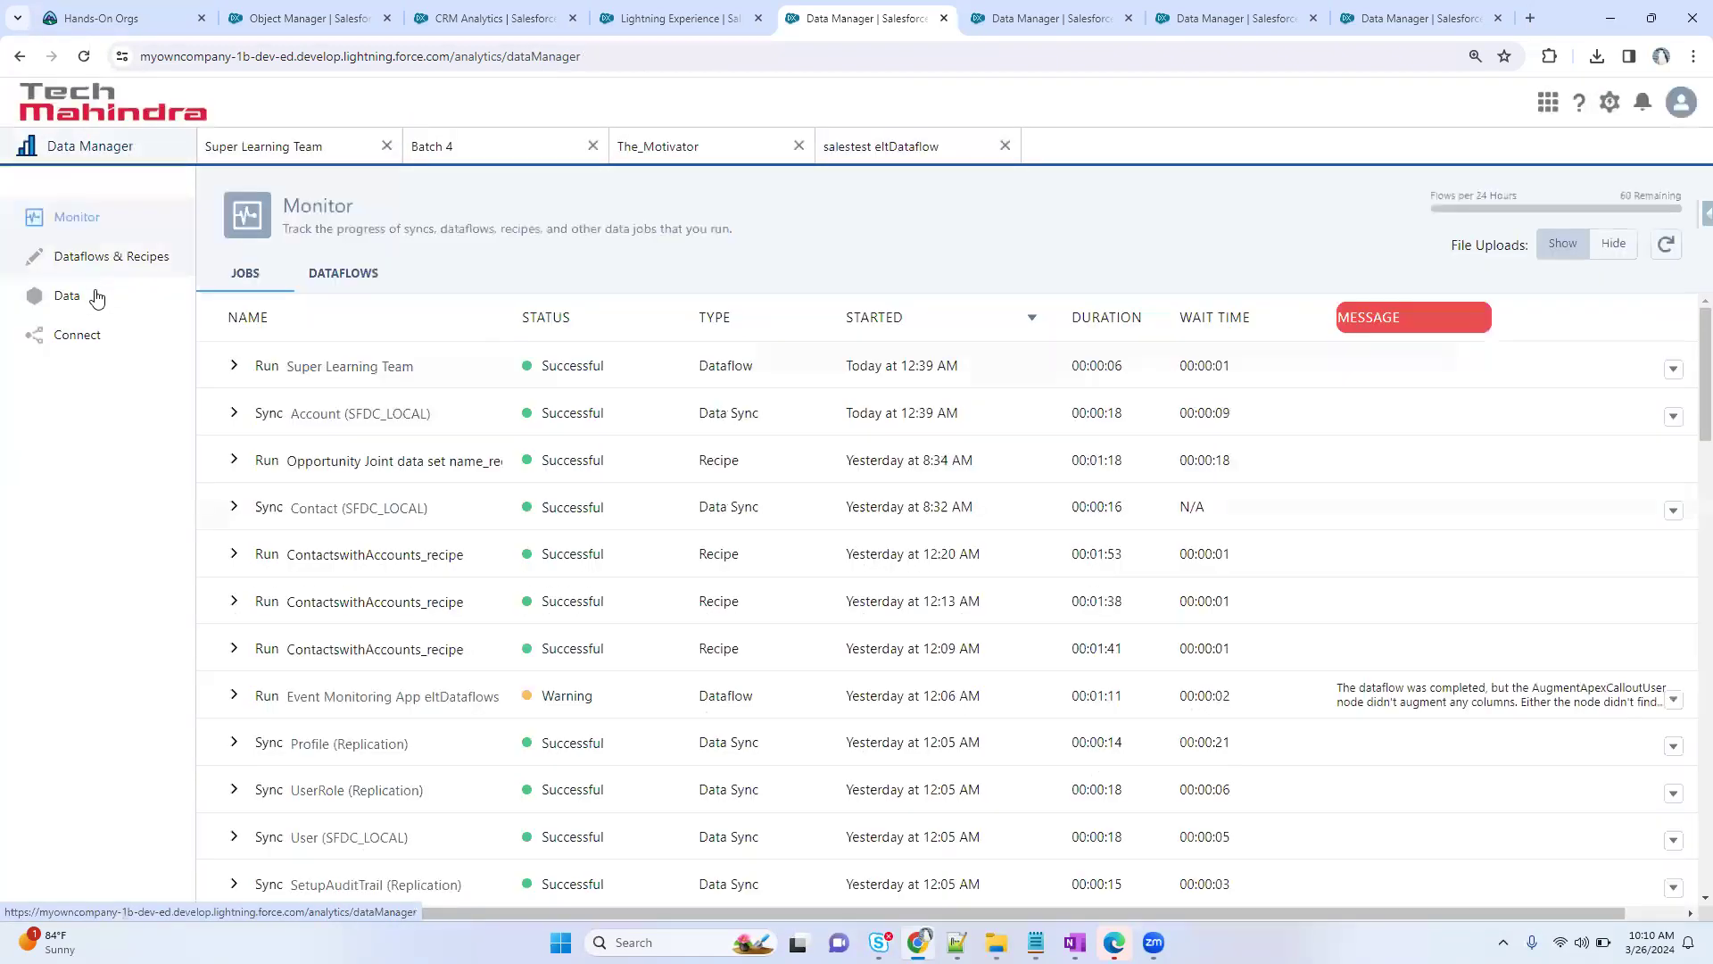
left_click(89, 296)
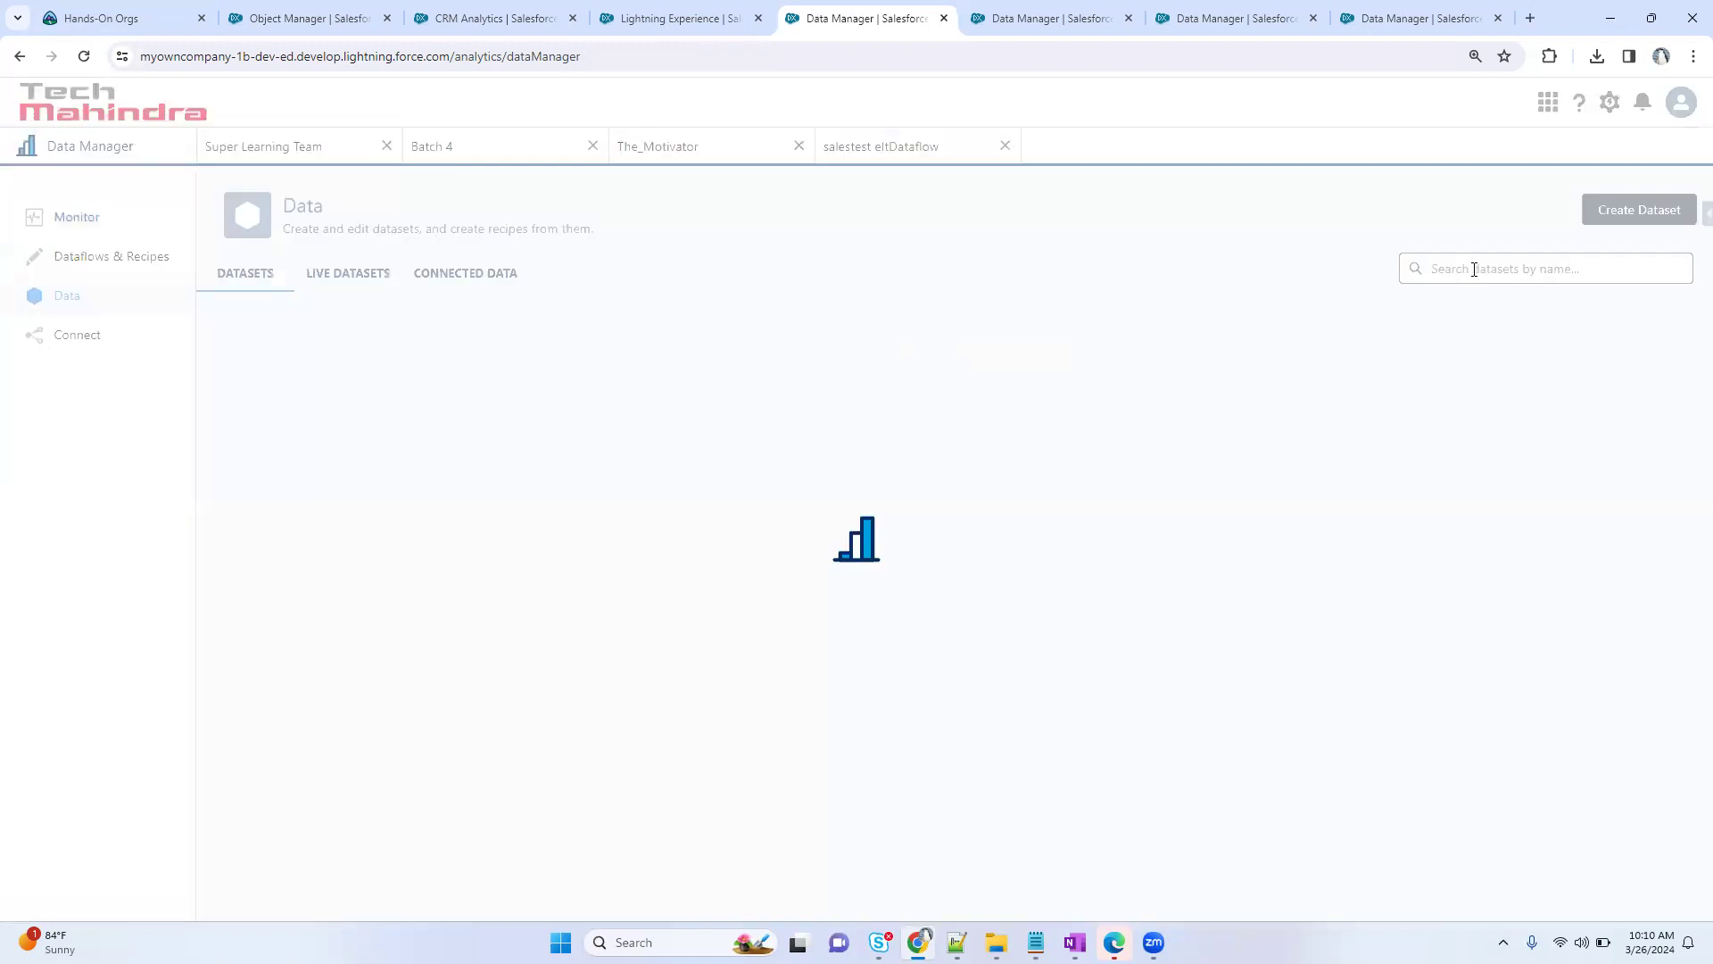
left_click(1474, 269)
key("ctrl+v")
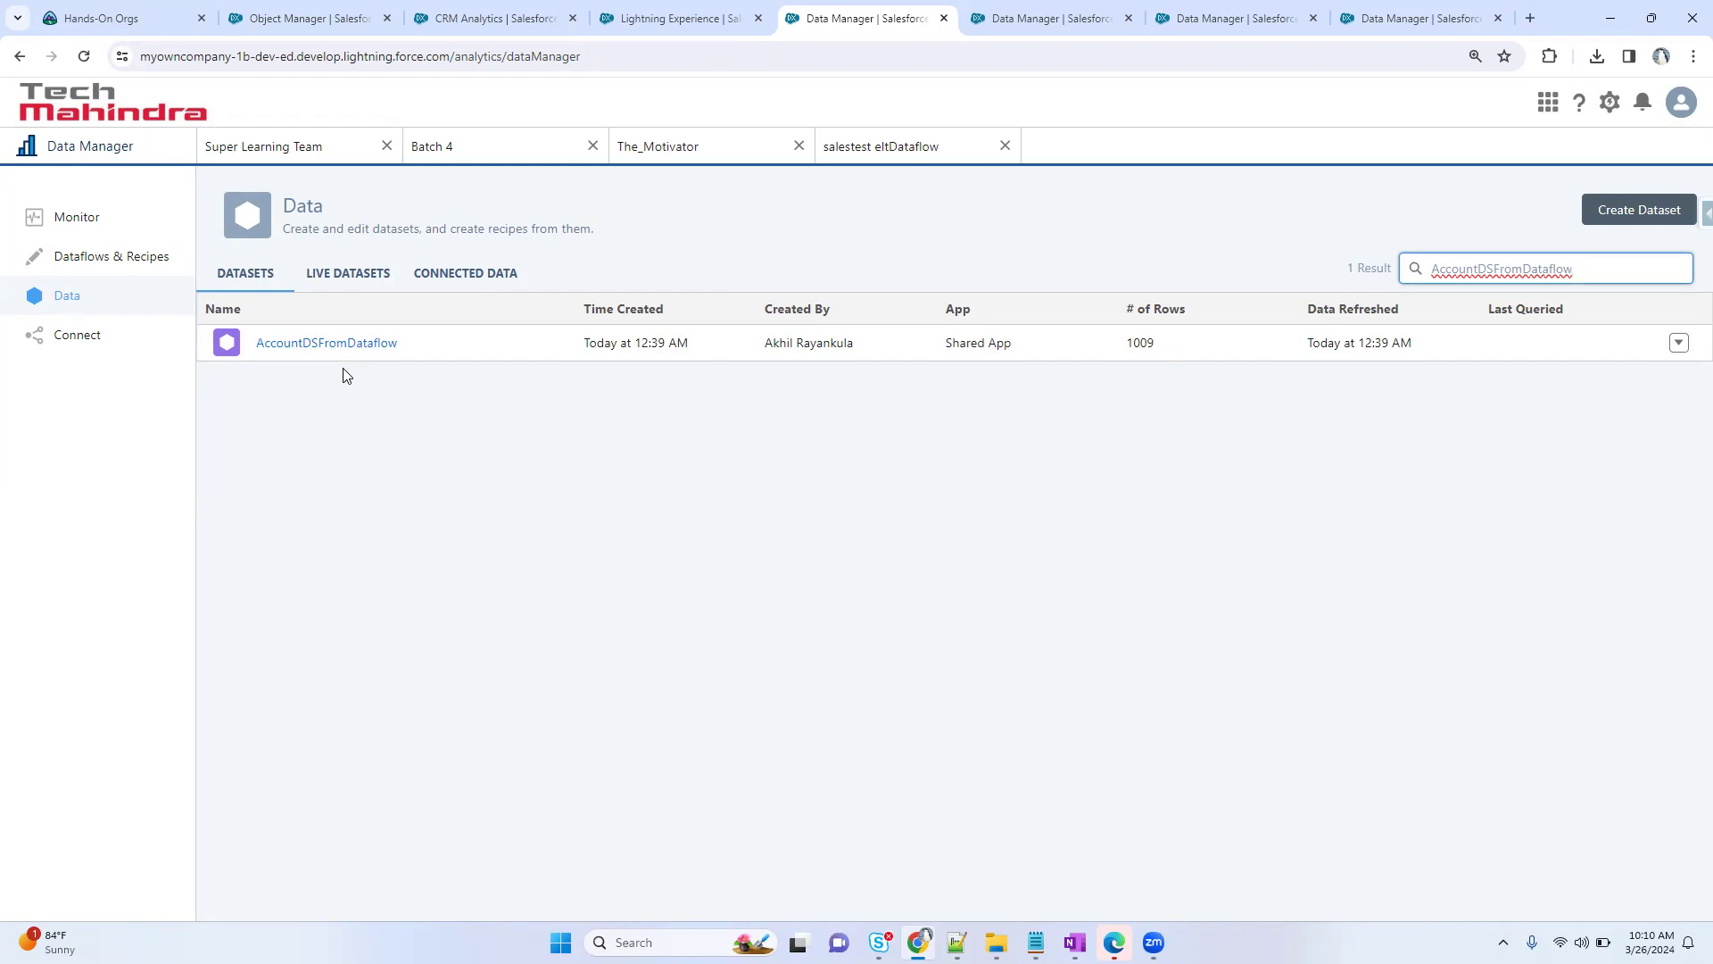
- Convert the Super Learning Team dataflow to a recipe from the monitored dataflows
left_click(105, 223)
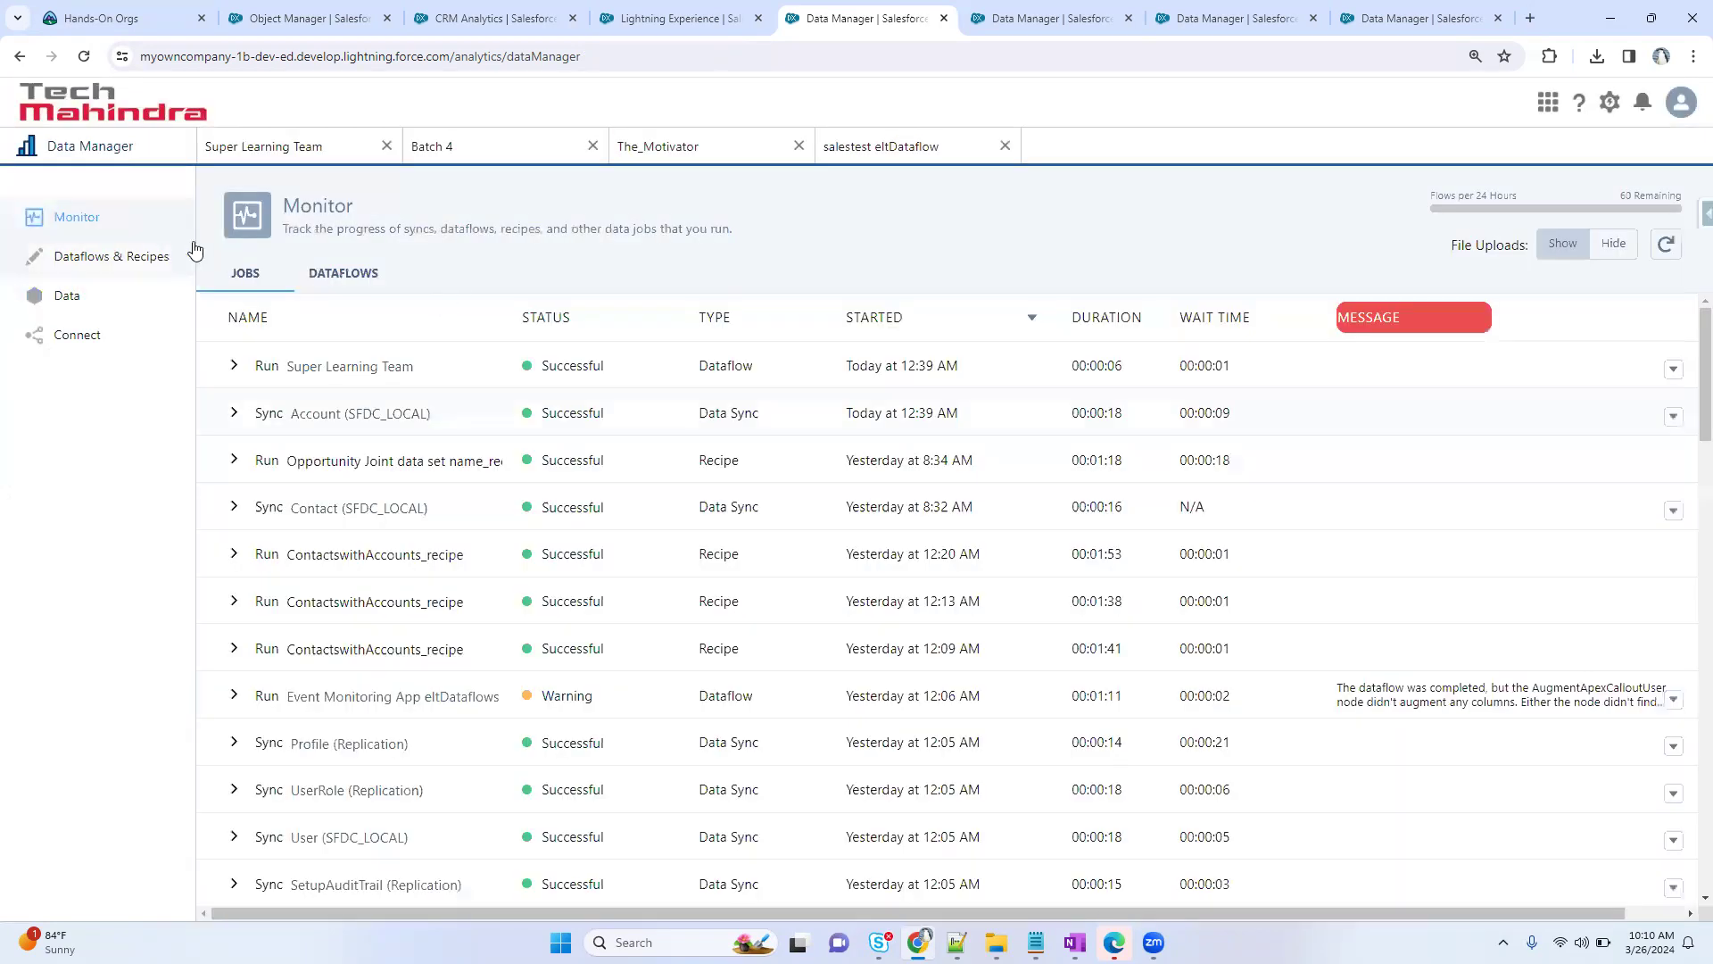
left_click(314, 272)
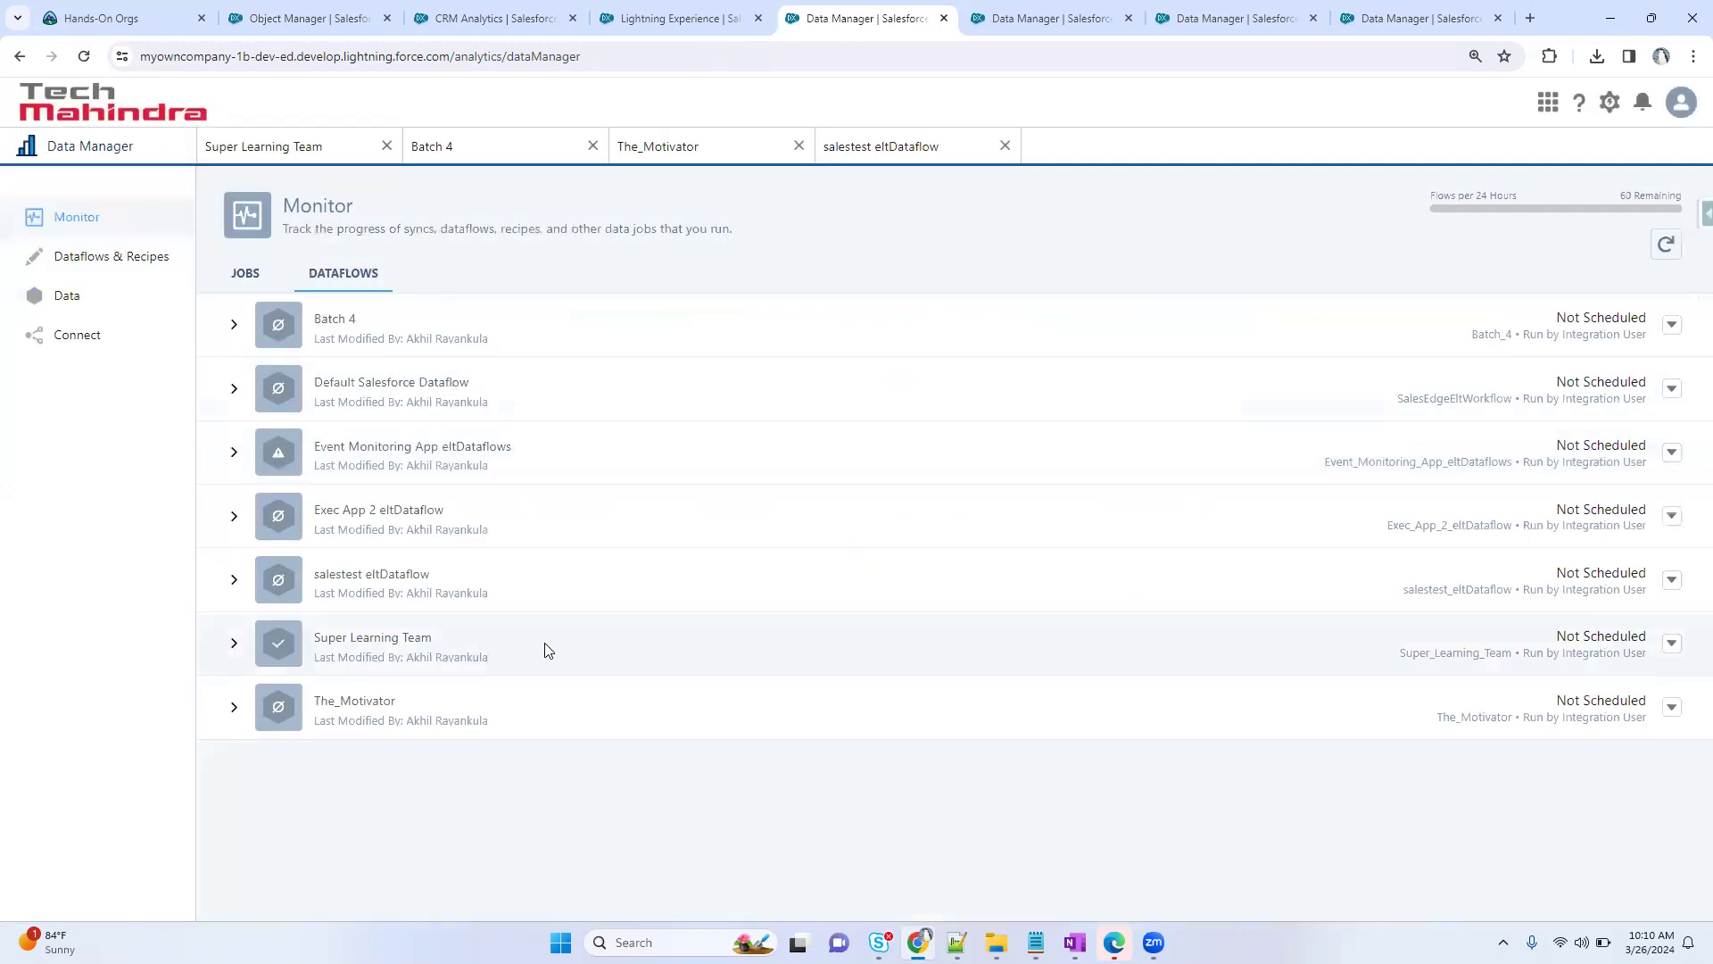
left_click(1671, 644)
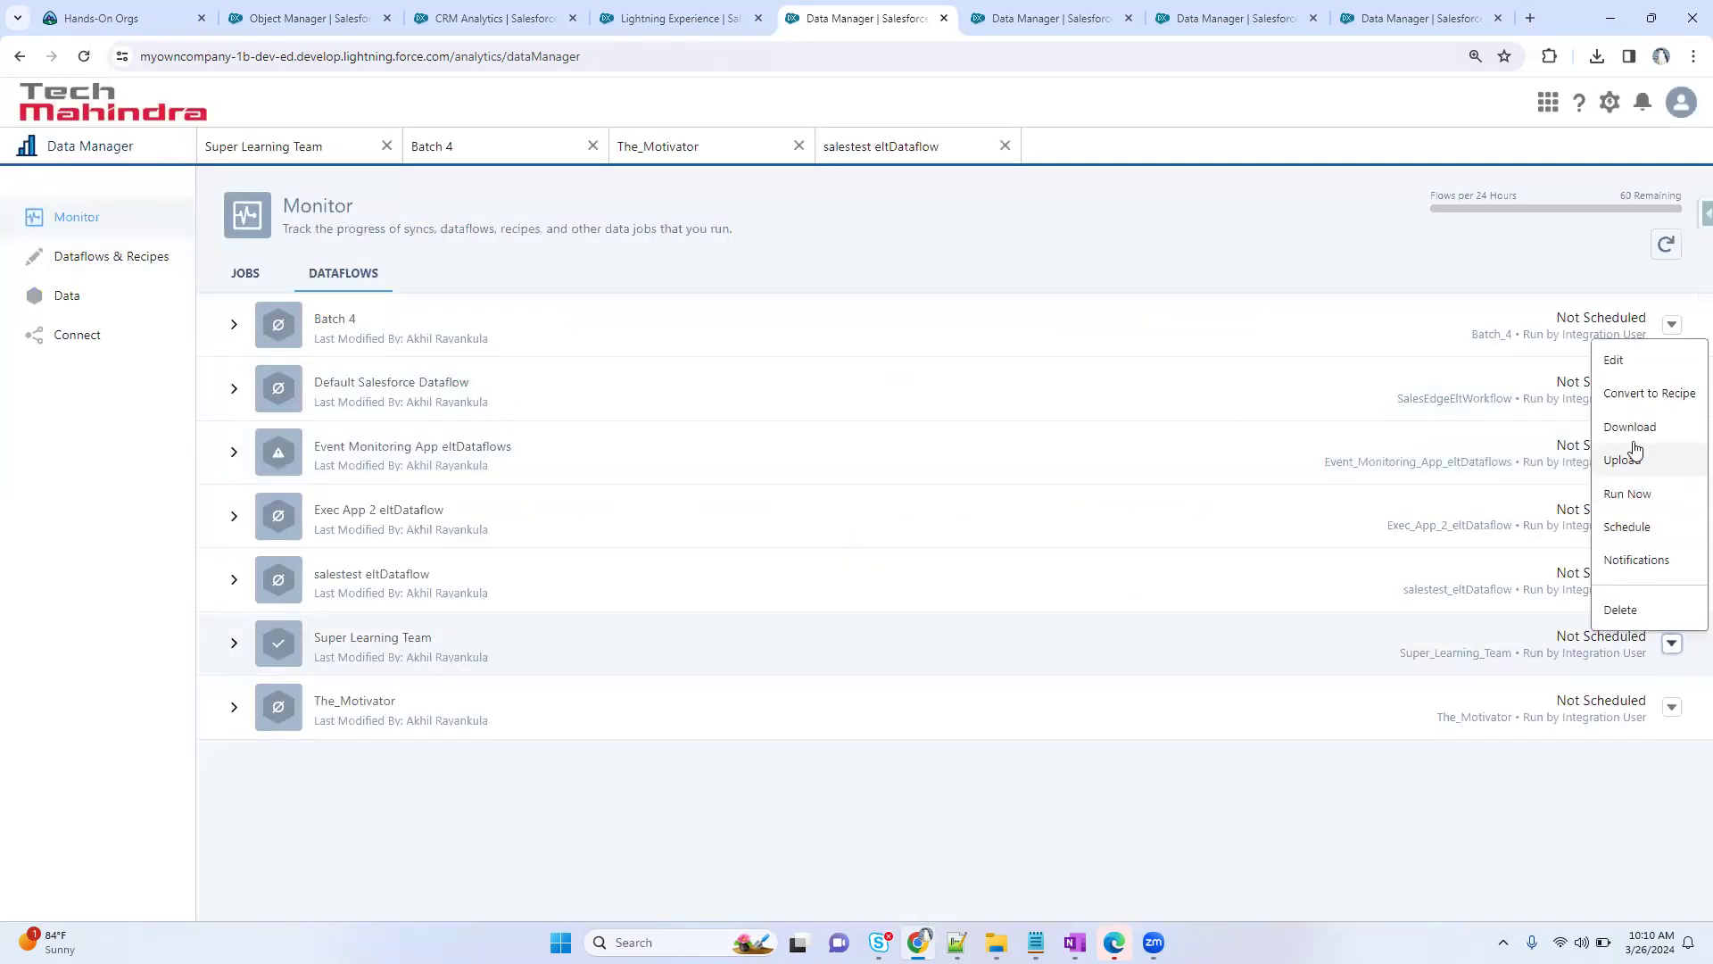
left_click(1640, 394)
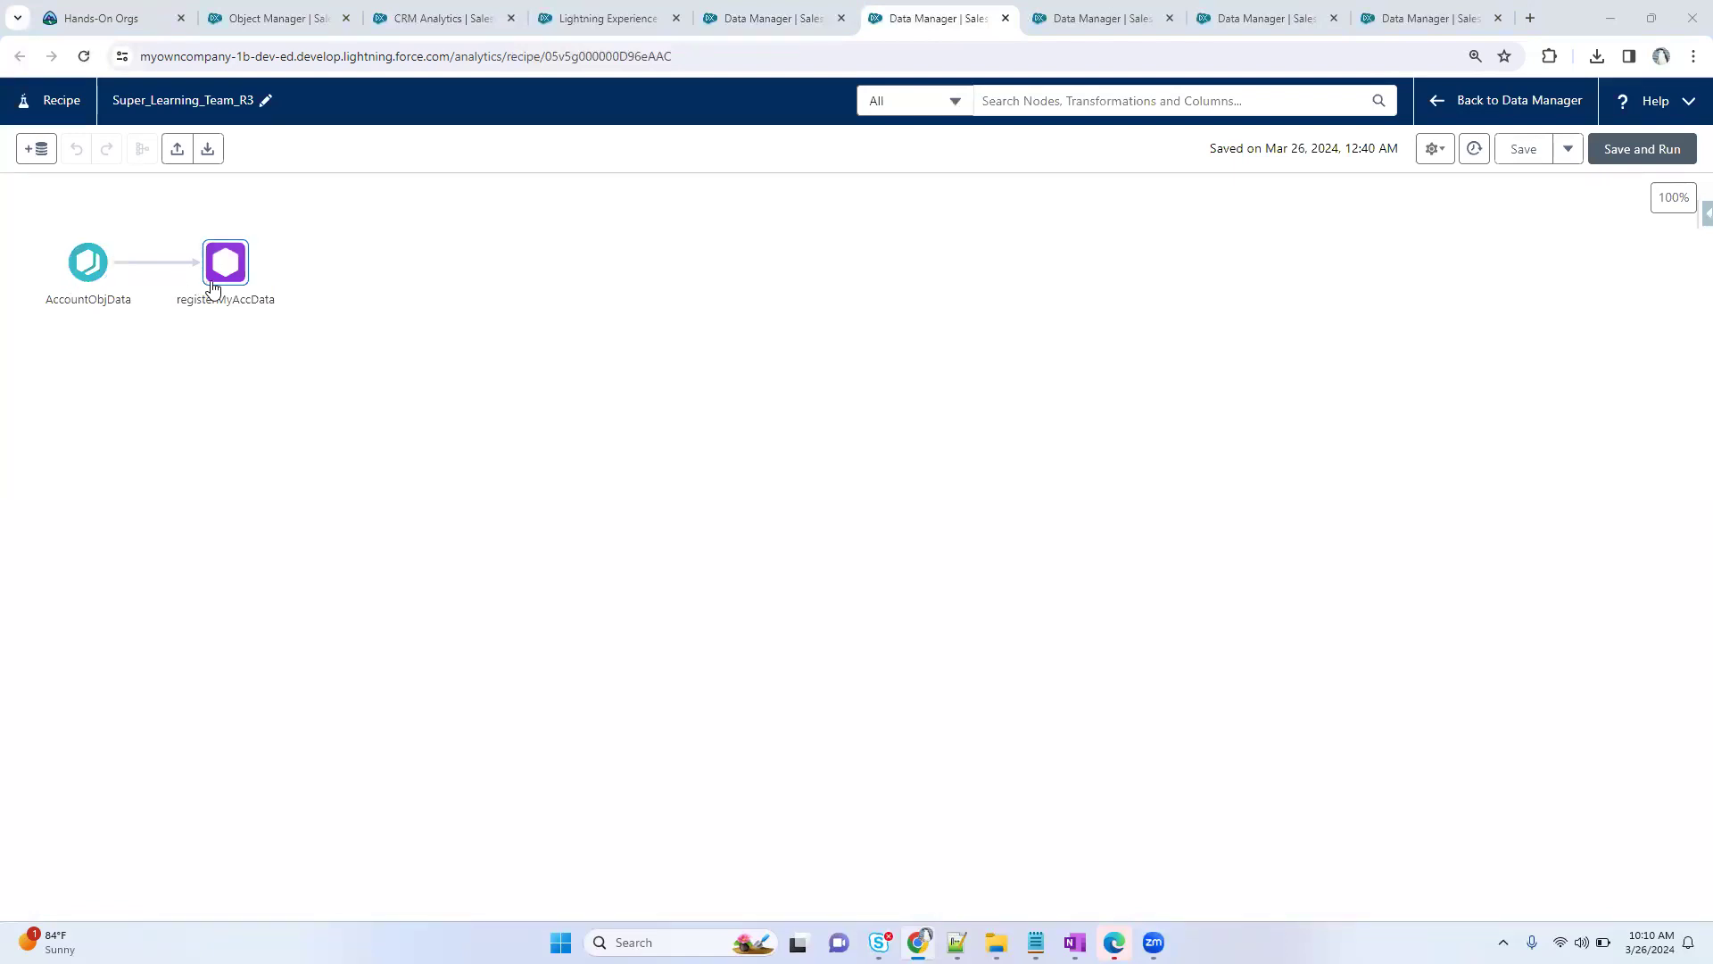
- Examine the AccountObjData input and registerMyAccData output nodes of the converted recipe and return to Data Manager
left_click(89, 284)
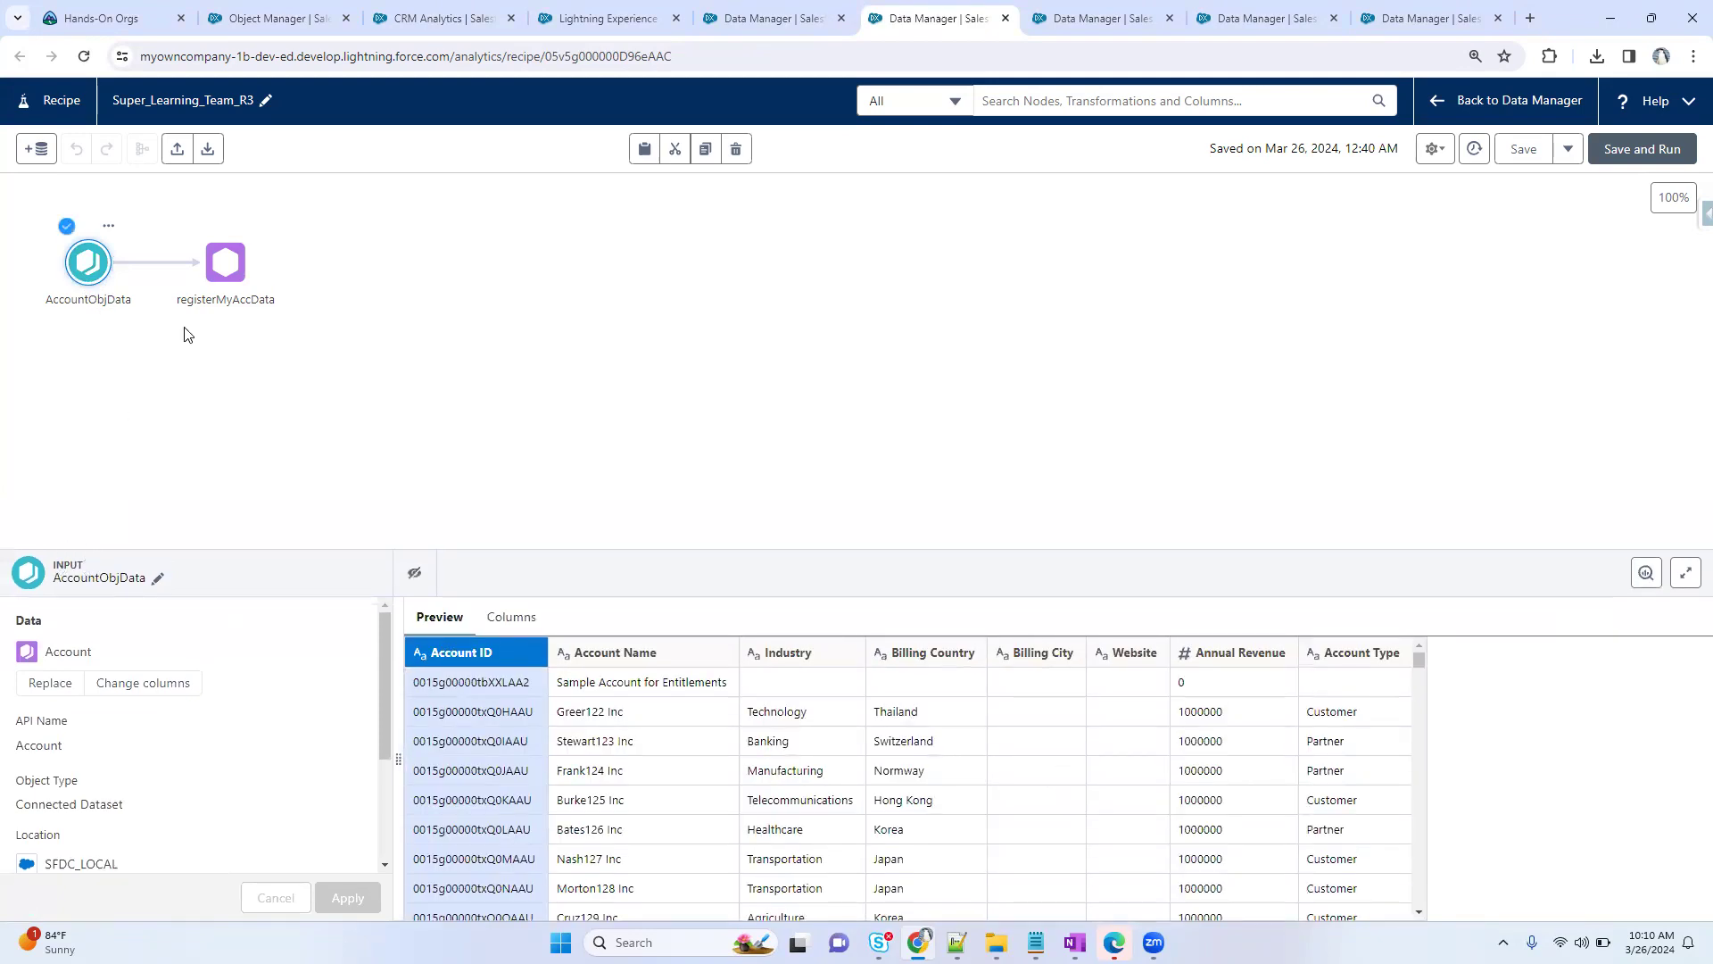
left_click(214, 273)
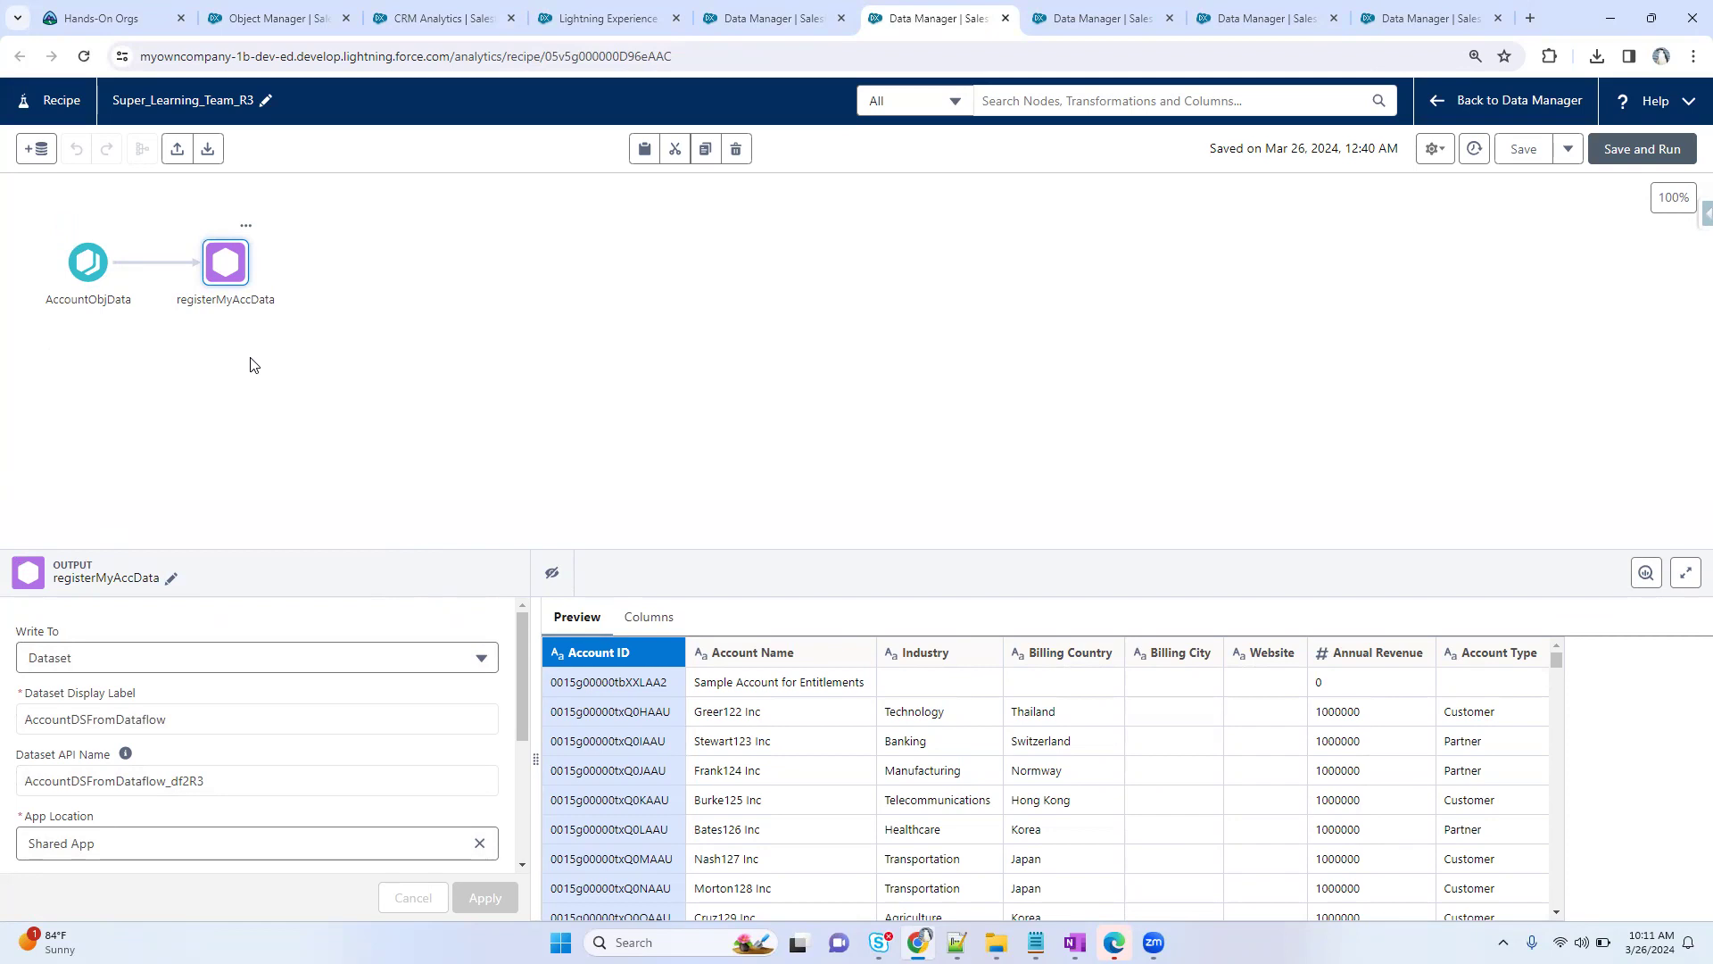
left_click(774, 7)
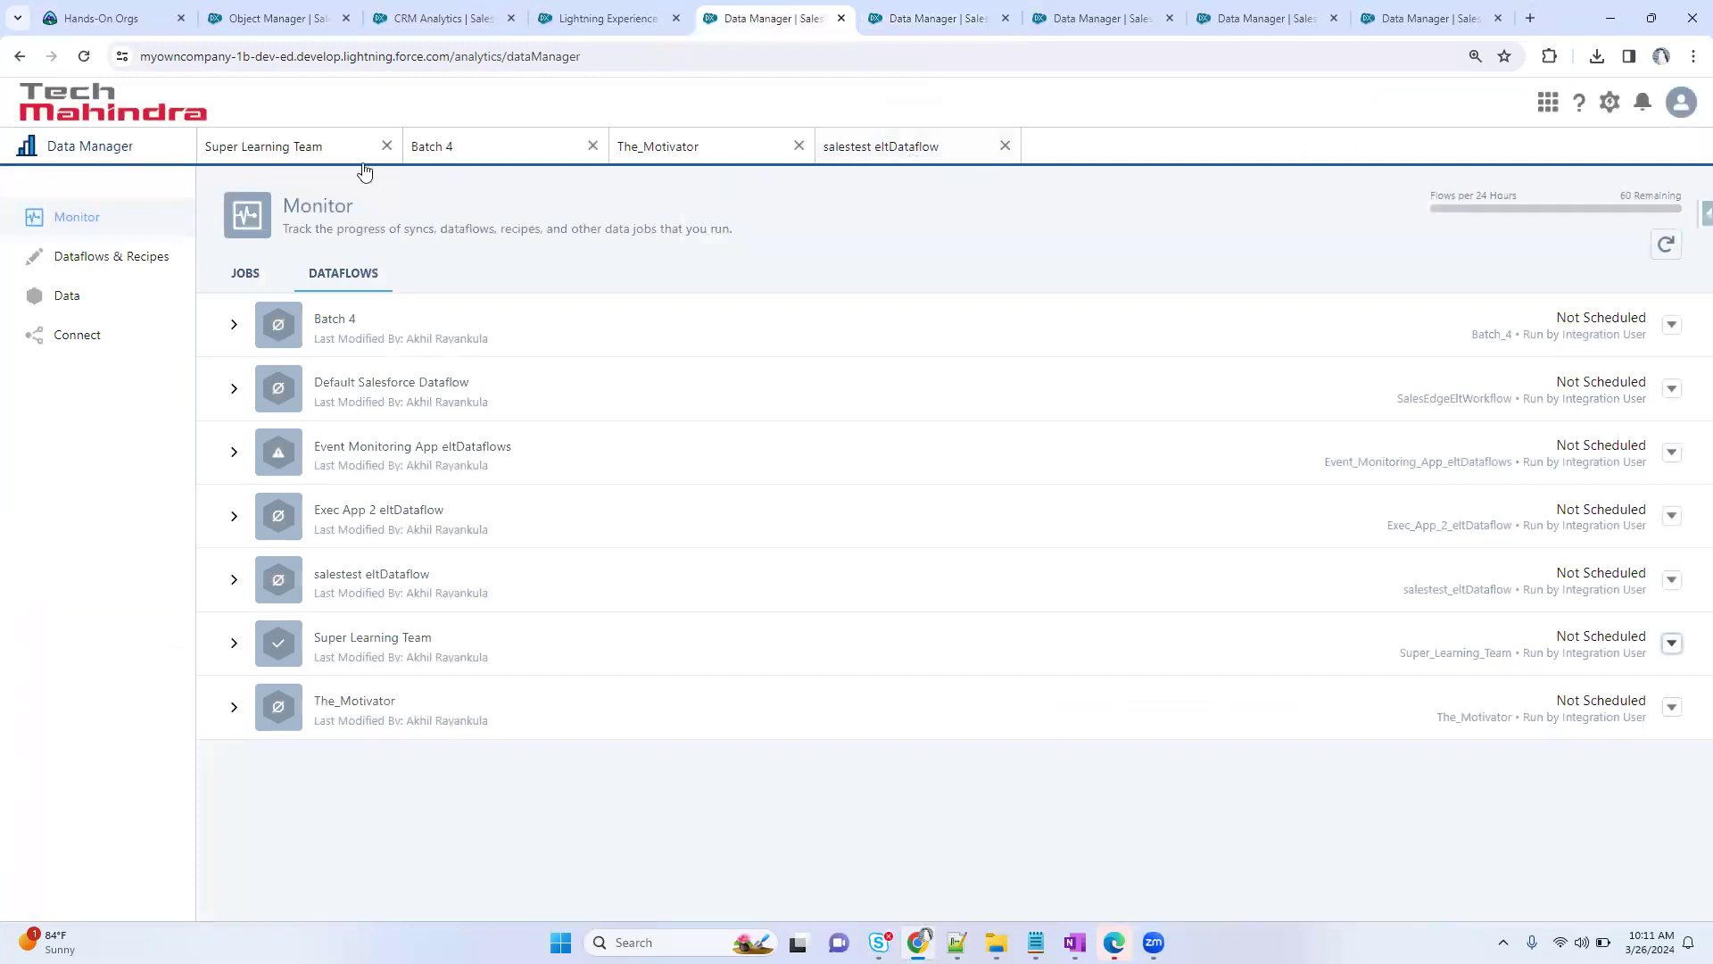
- Add a new dataset named CasesfromDaflow to the Super Learning Team dataflow with the dataset builder
left_click(268, 148)
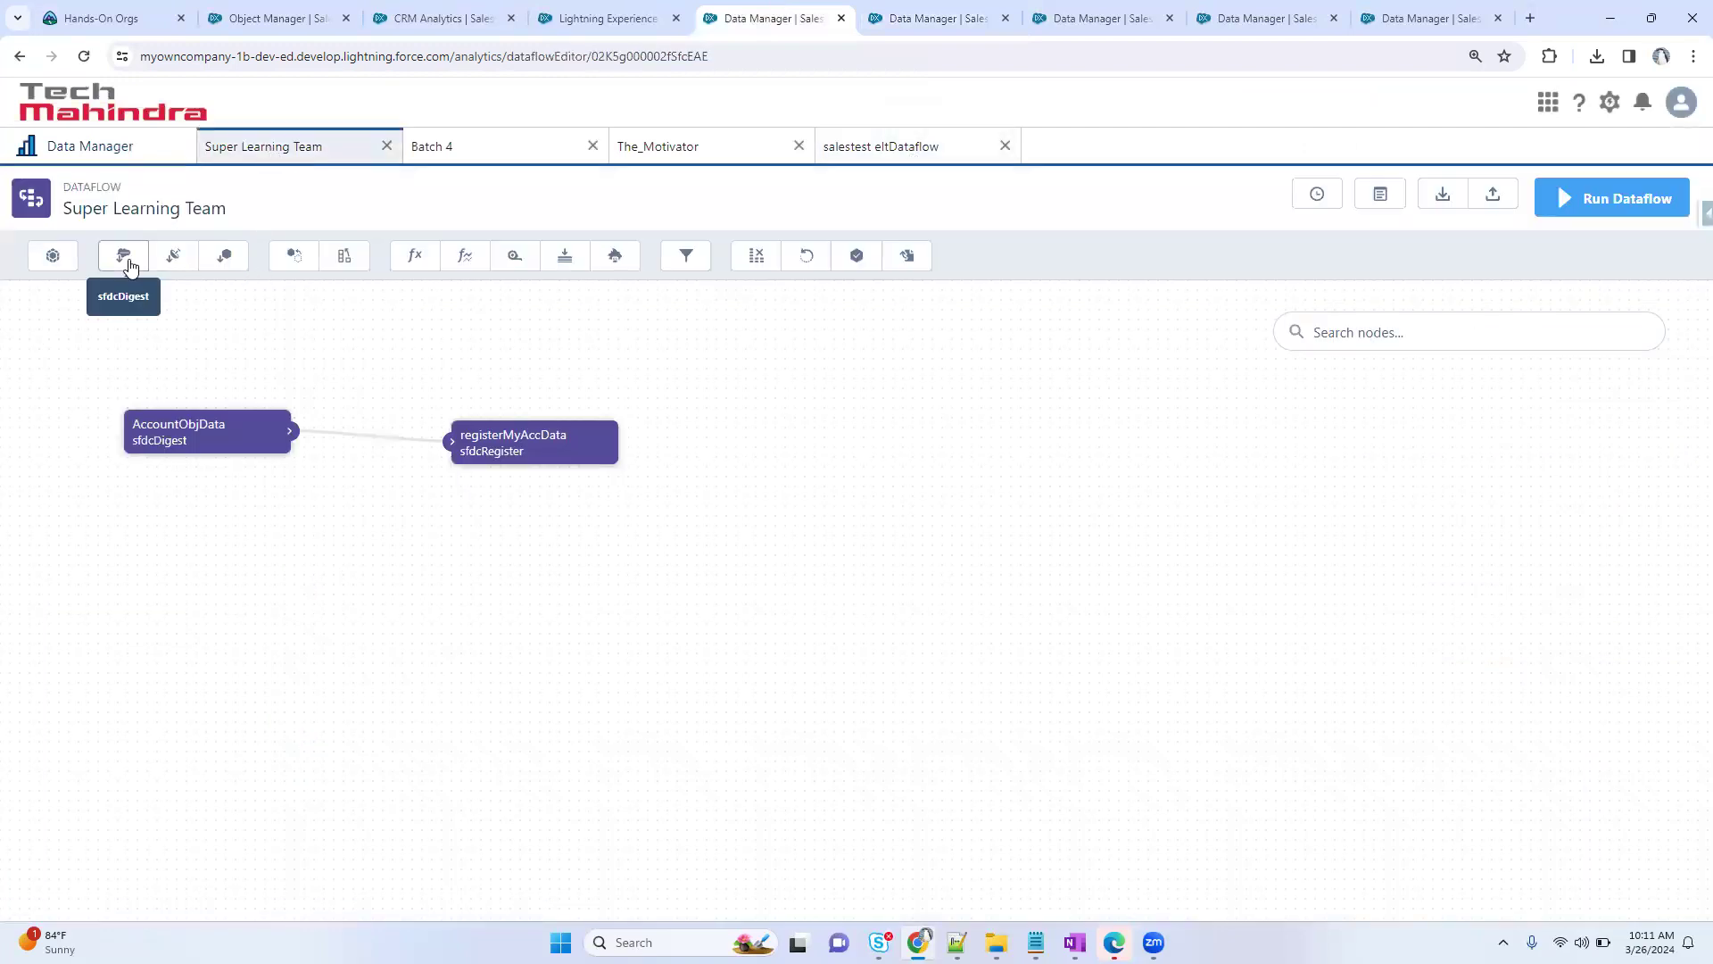
left_click(54, 261)
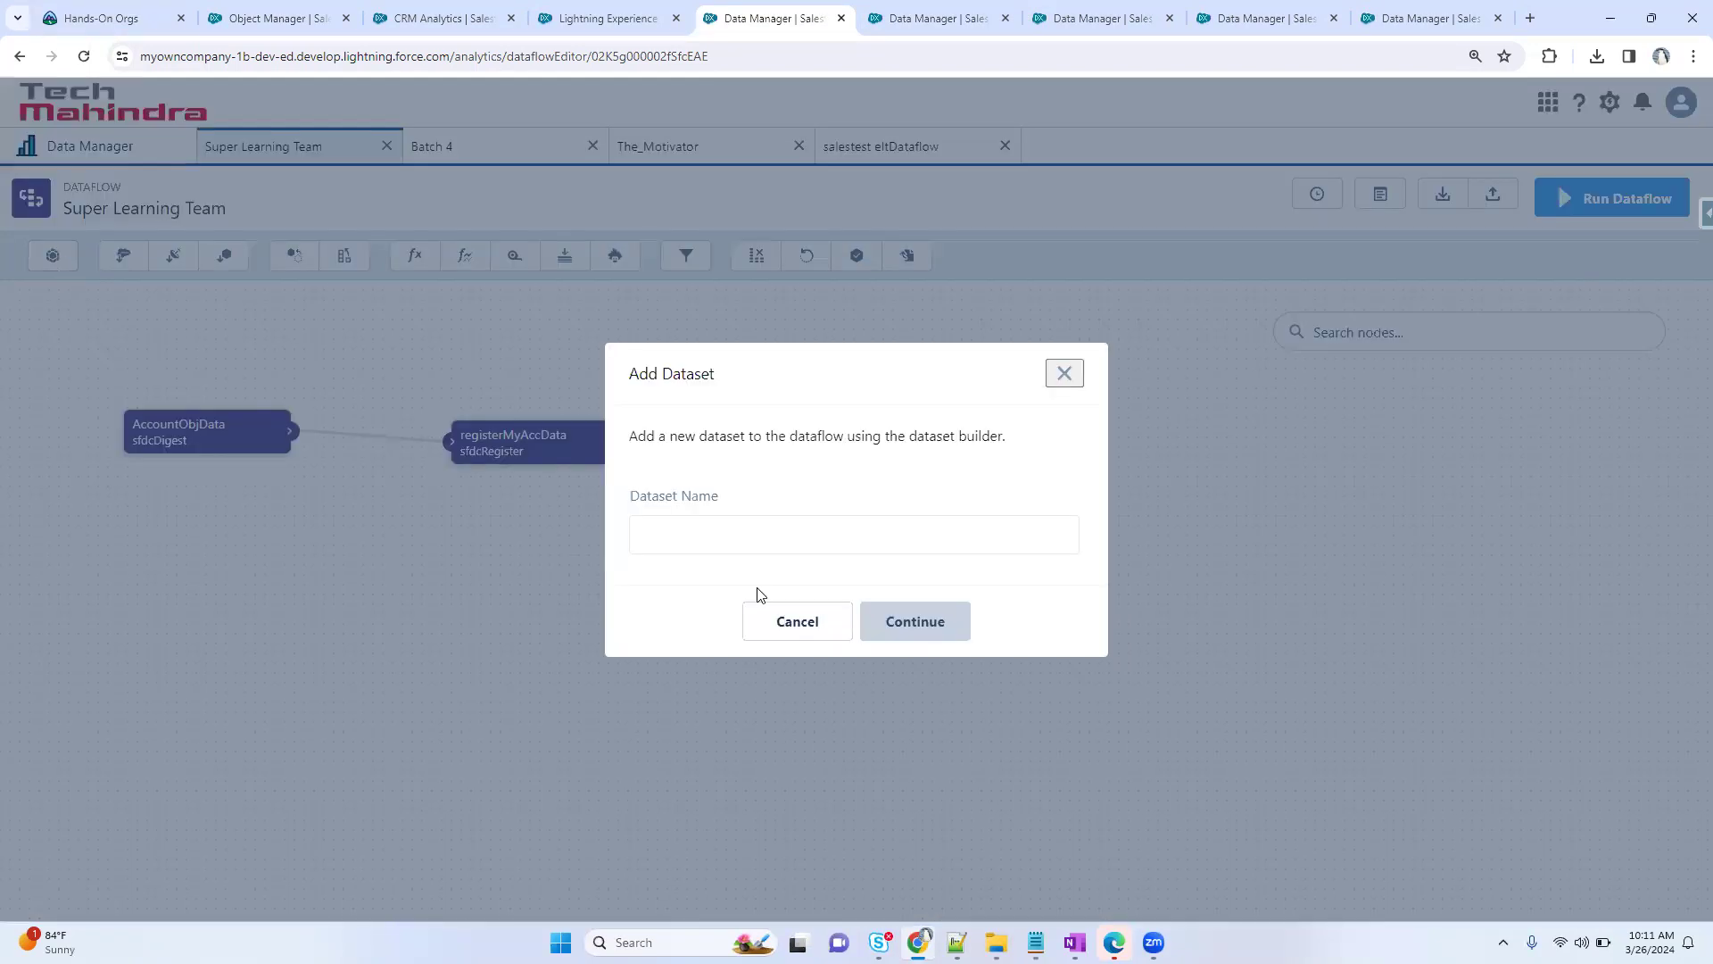
left_click_drag(631, 506, 728, 501)
left_click(903, 548)
type("CasesfromDaflow")
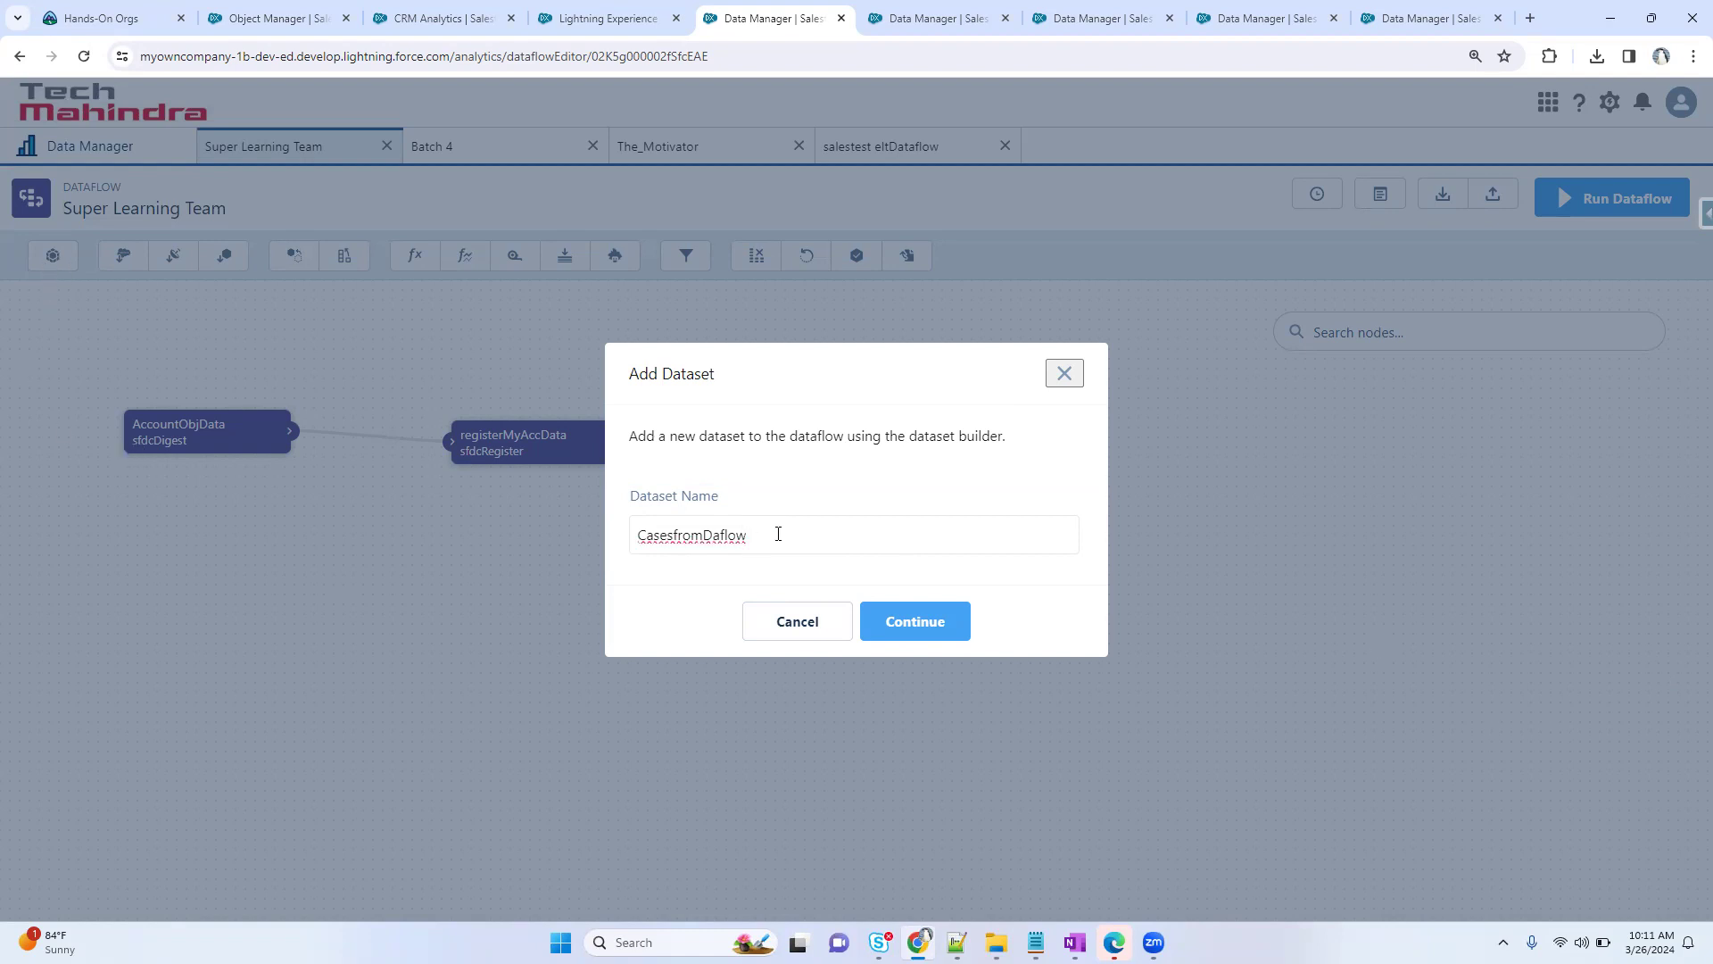
mouse_move(741, 534)
left_mouse_down()
mouse_move(622, 543)
mouse_move(742, 501)
left_mouse_up()
left_click(928, 636)
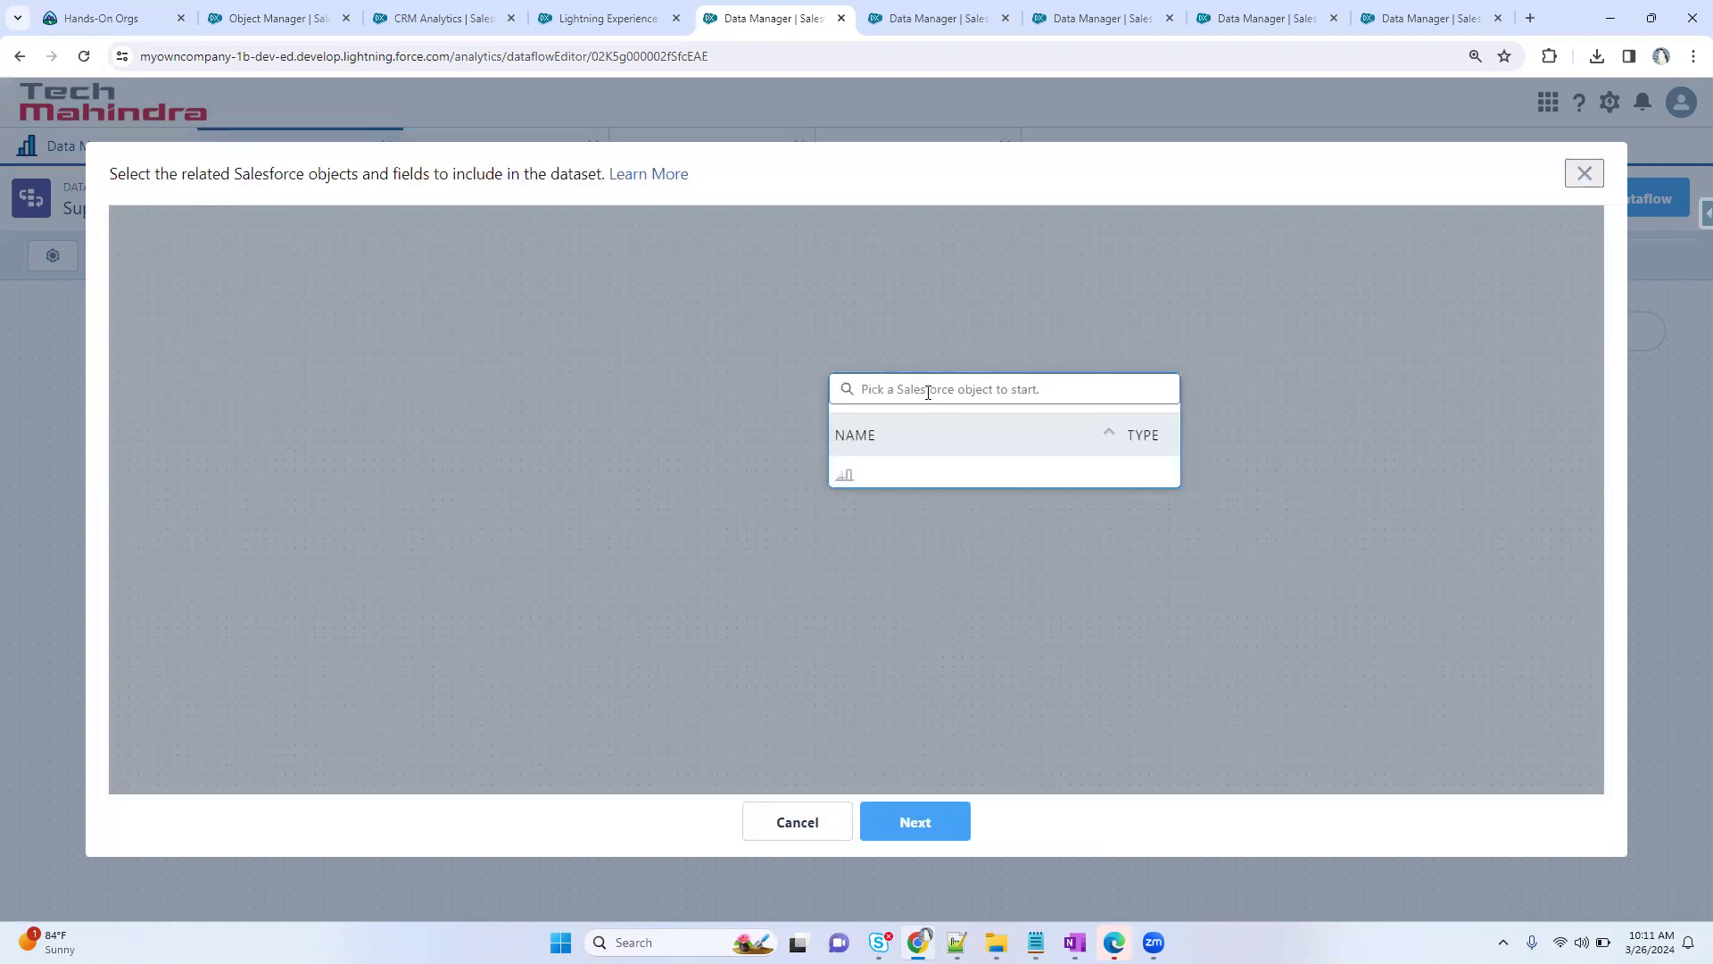
- Find the Case object and pick it as the dataset's root object
left_click(844, 387)
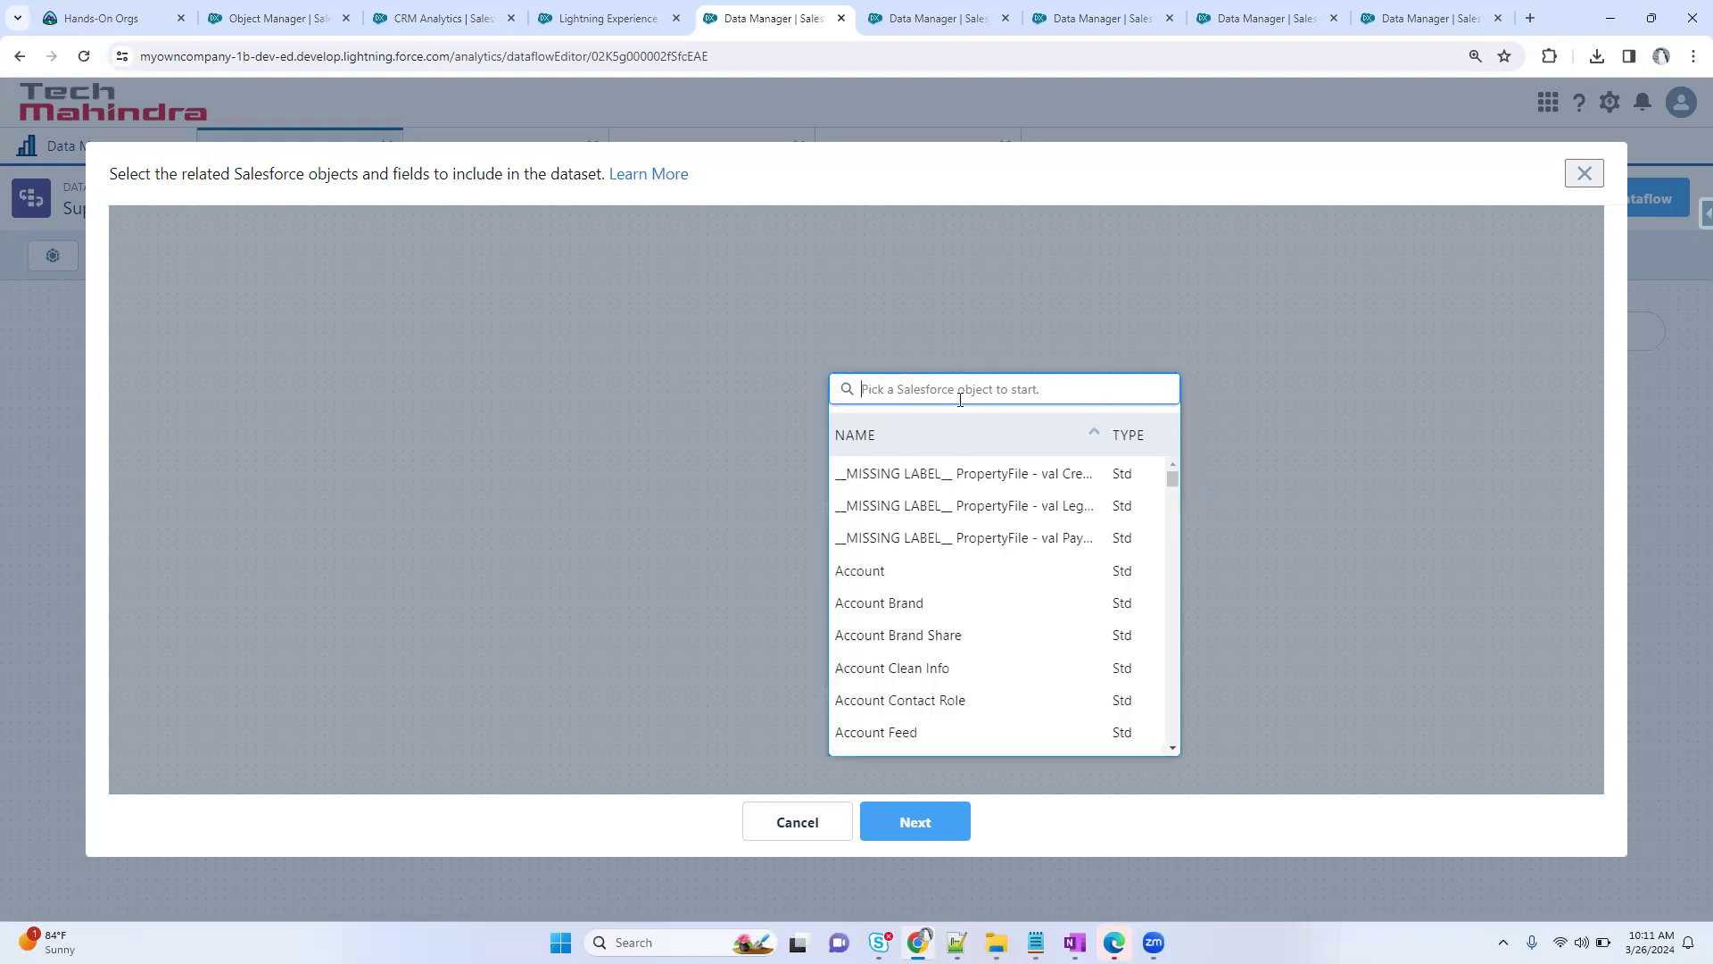
type("case")
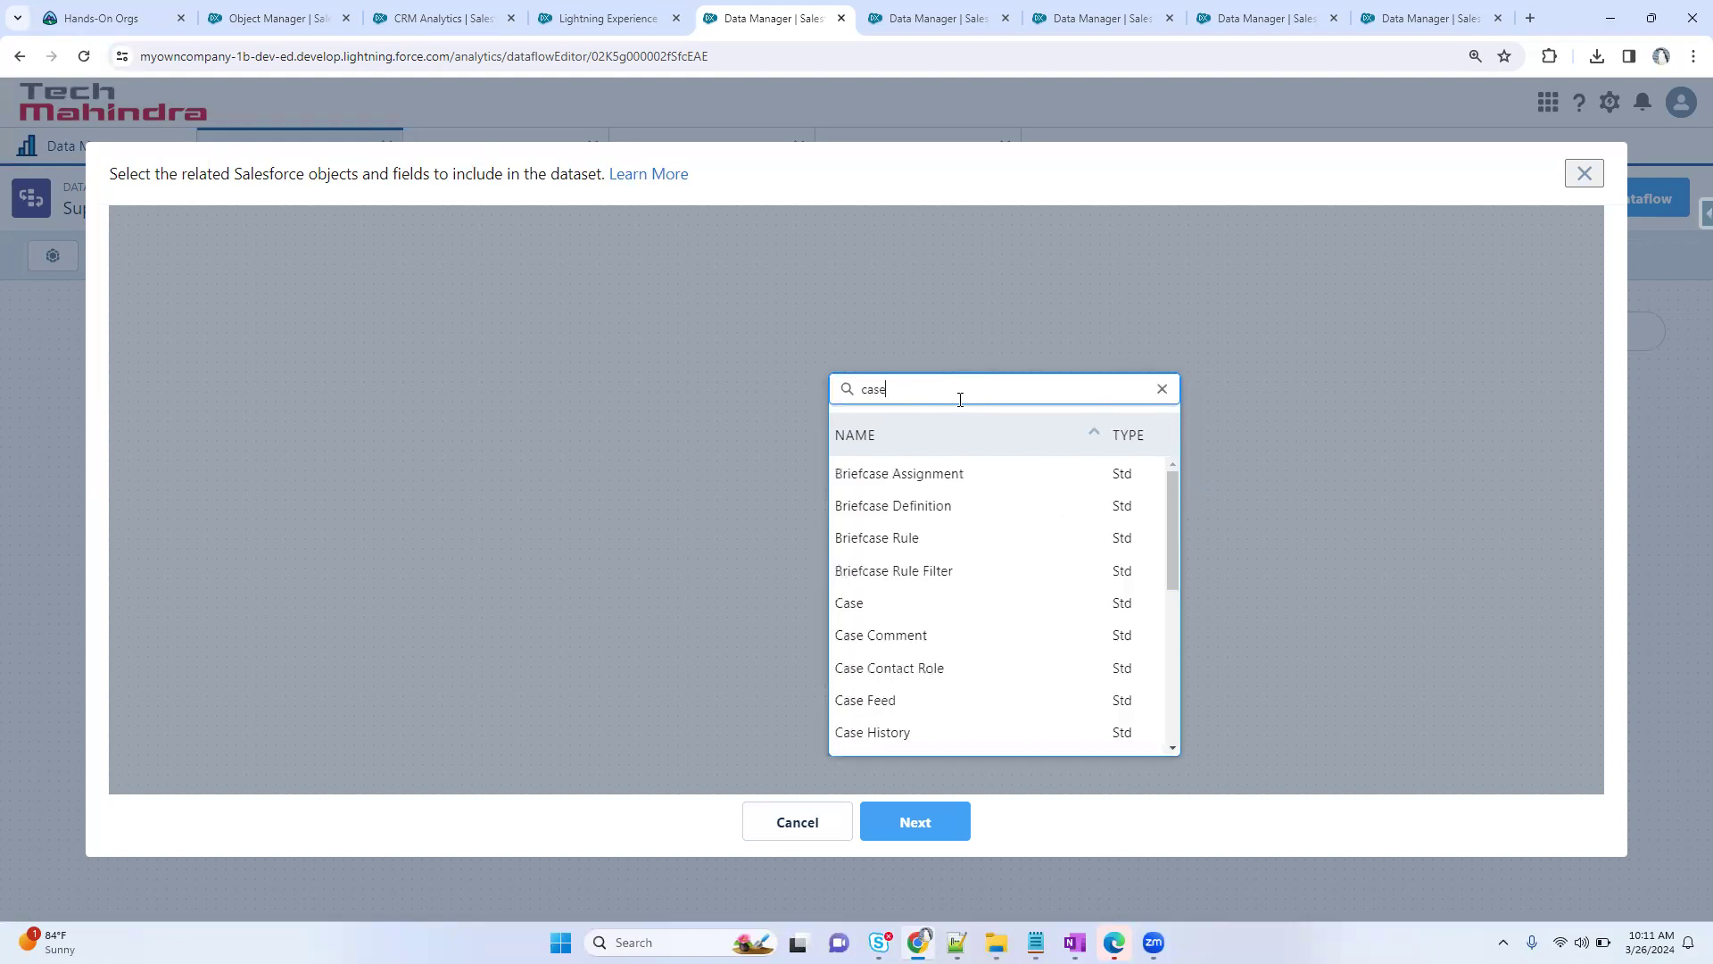
left_click(854, 604)
left_click(1086, 395)
- Include the Case ID, Case Number, Case Origin, Case Reason, Case Type and Closed Date fields from the Case root object
left_click(1125, 338)
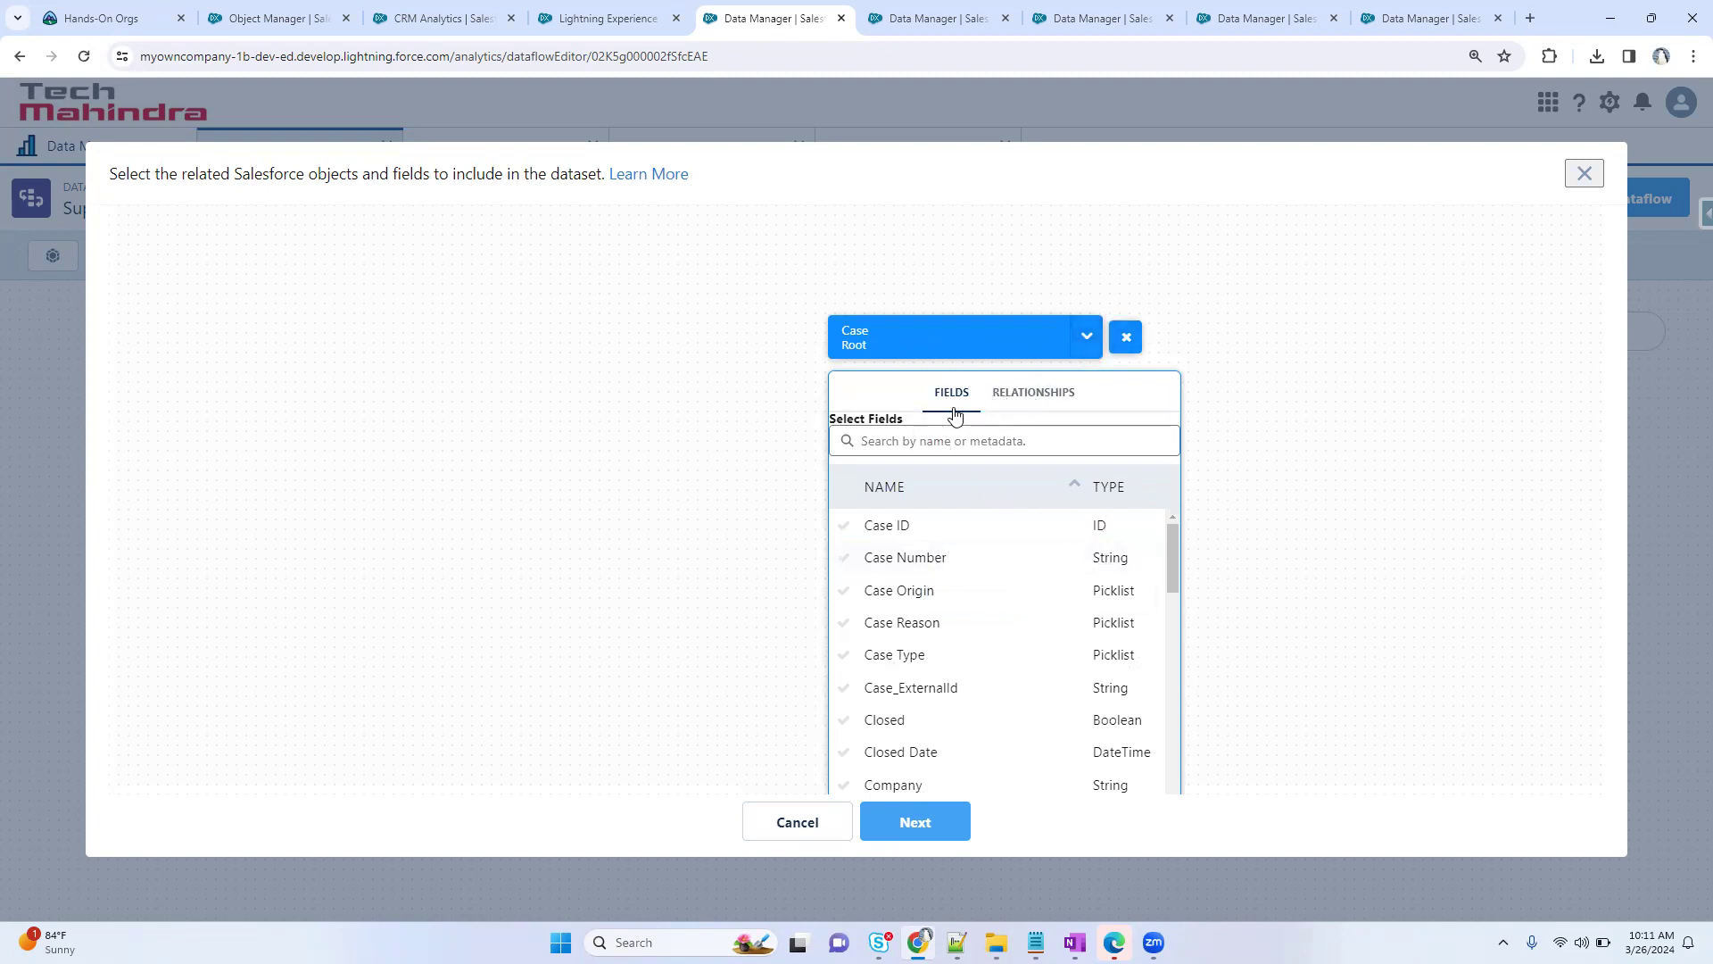
left_click(911, 530)
left_click(930, 562)
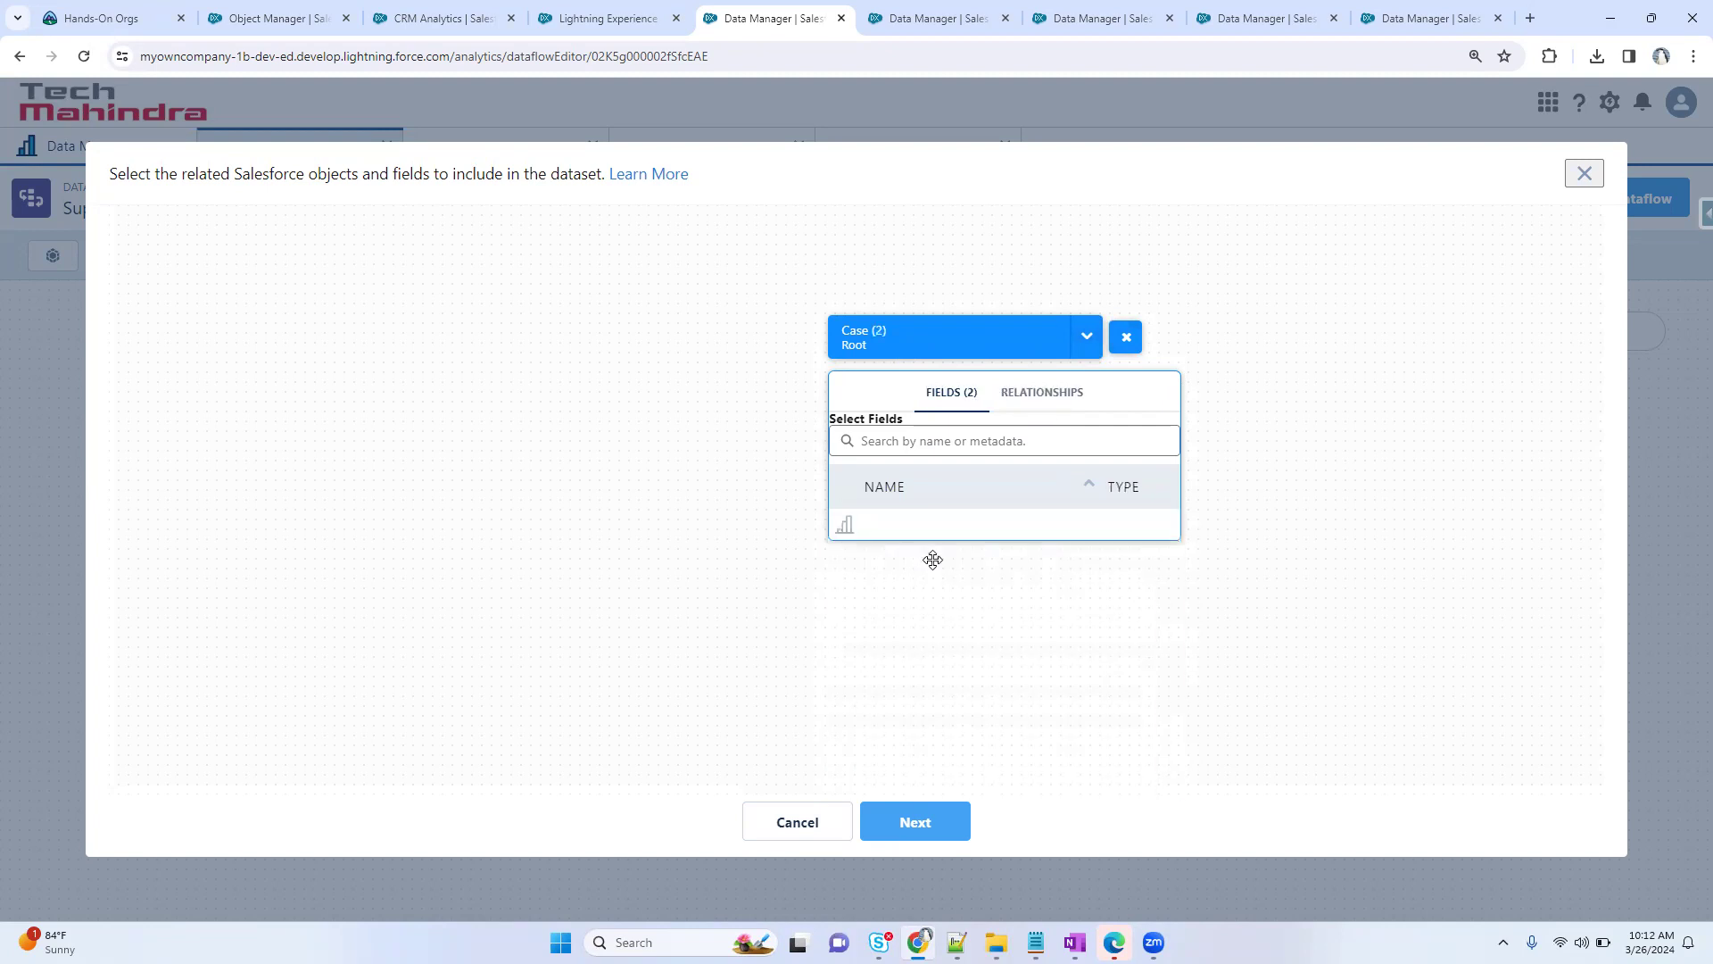
left_click(930, 592)
left_click(924, 623)
left_click(919, 653)
scroll(929, 714, "down", 2)
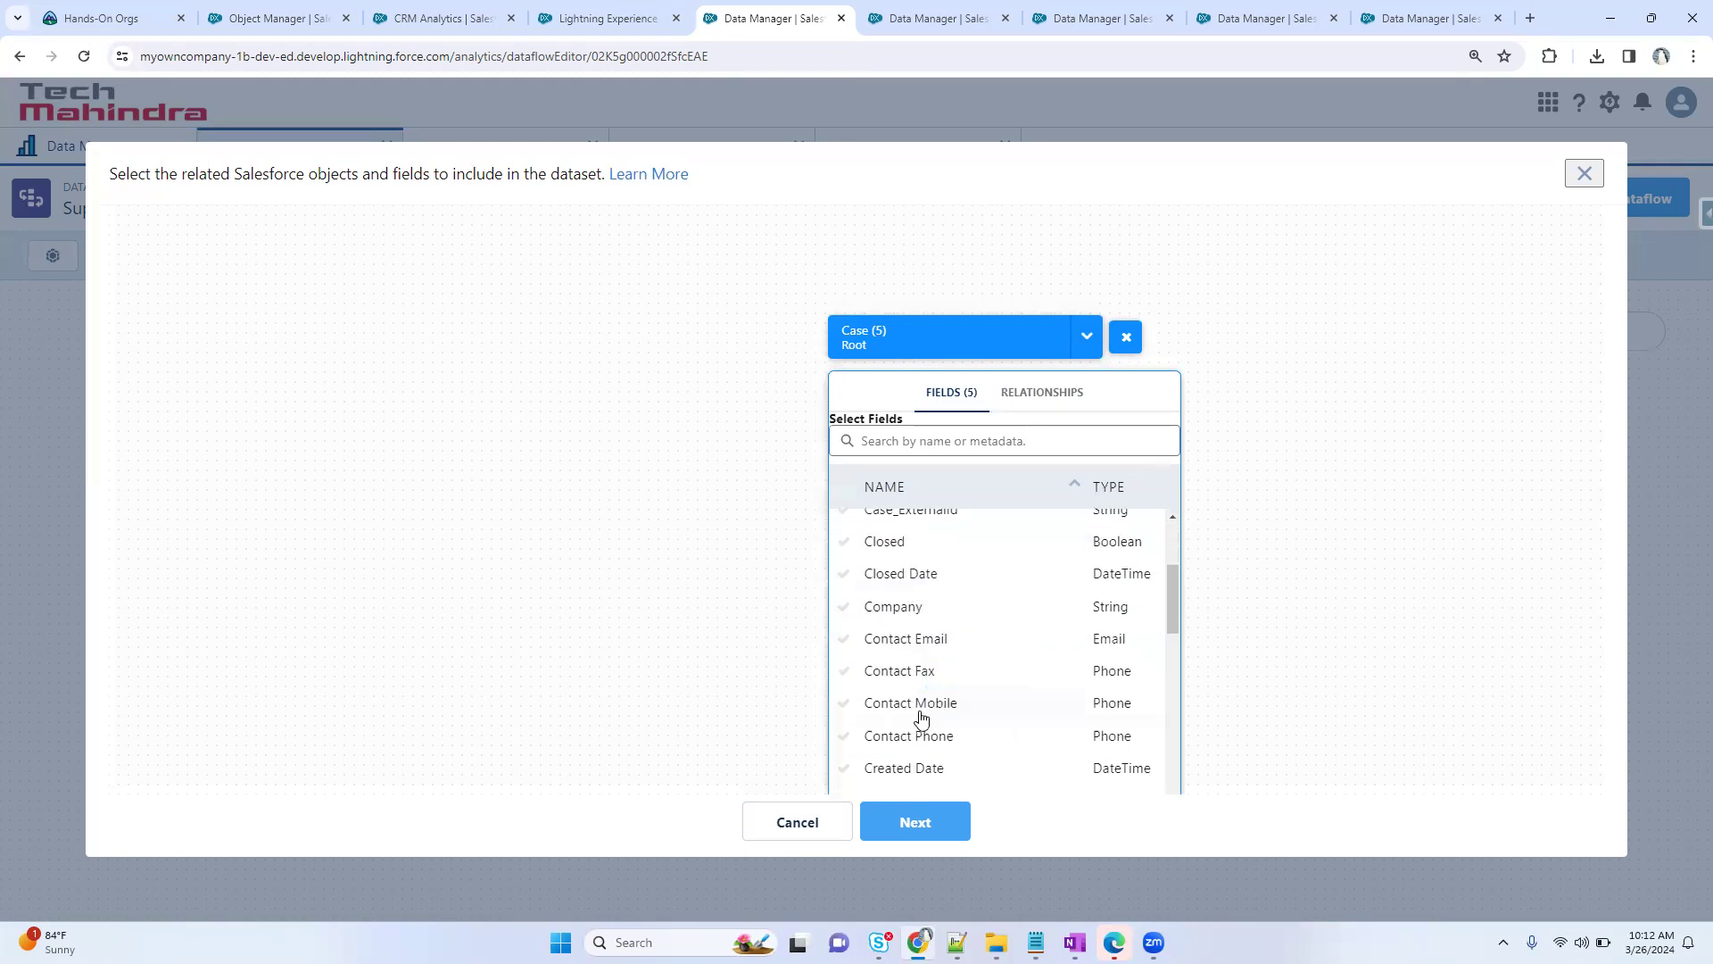
left_click(928, 576)
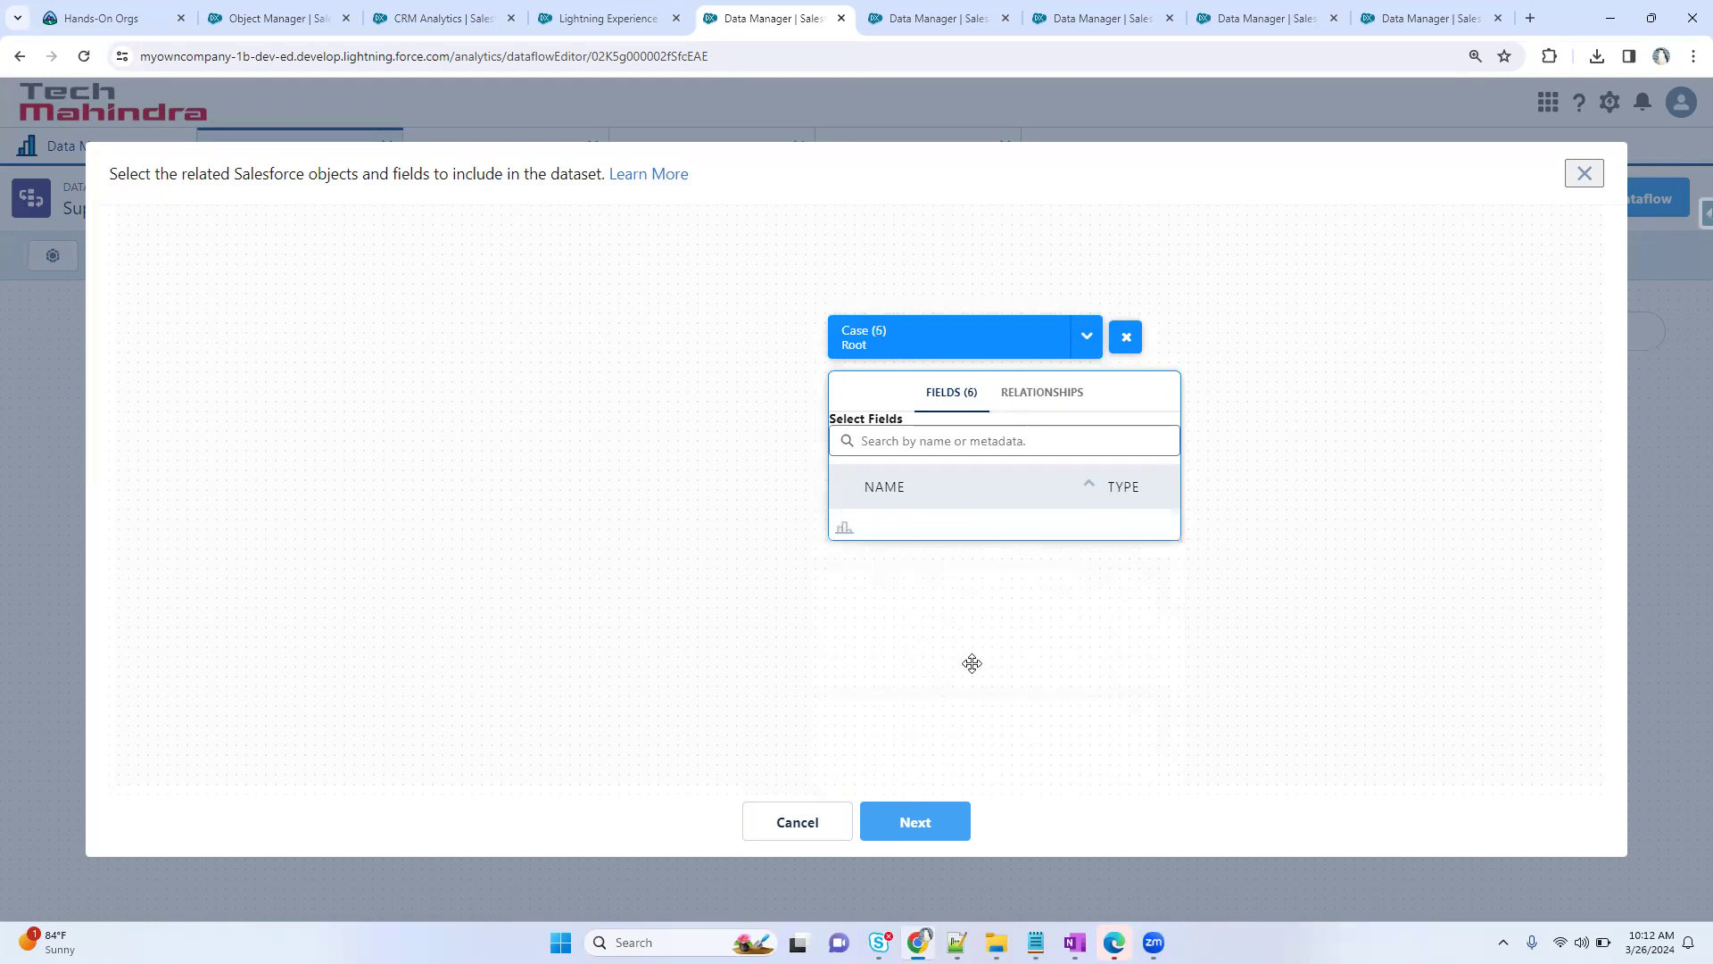
- Add the Status and Subject fields to the Case root object's selected fields
scroll(990, 658, "down", 3)
scroll(992, 661, "down", 5)
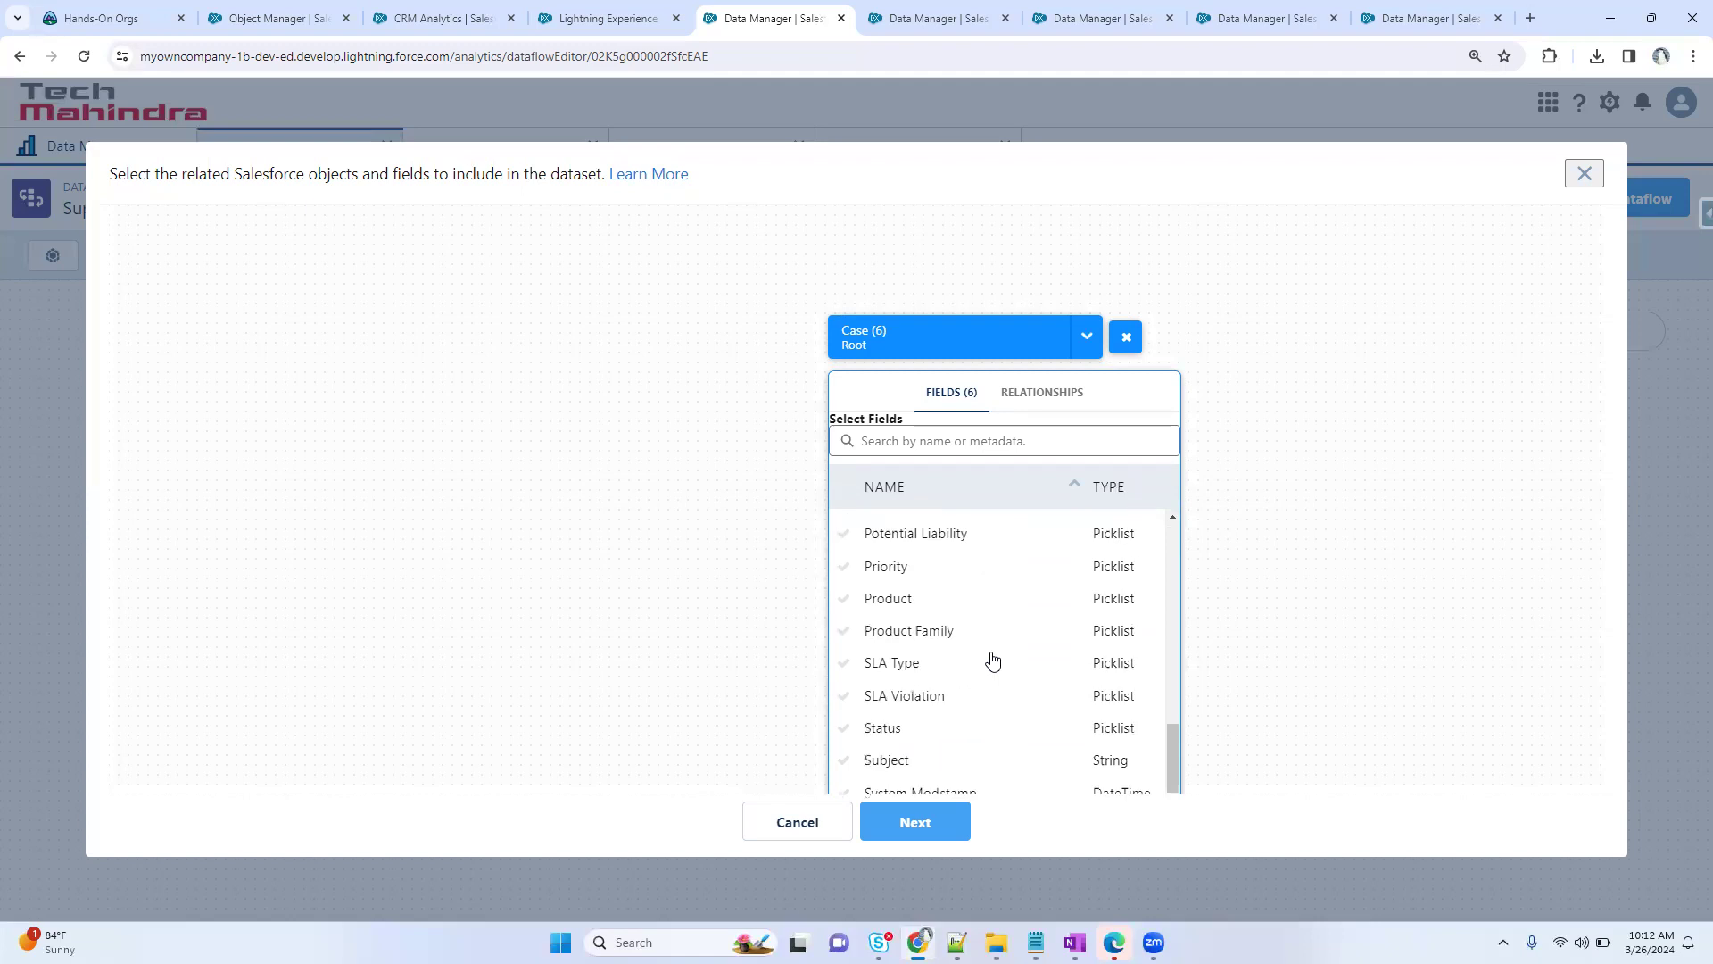
left_click(916, 727)
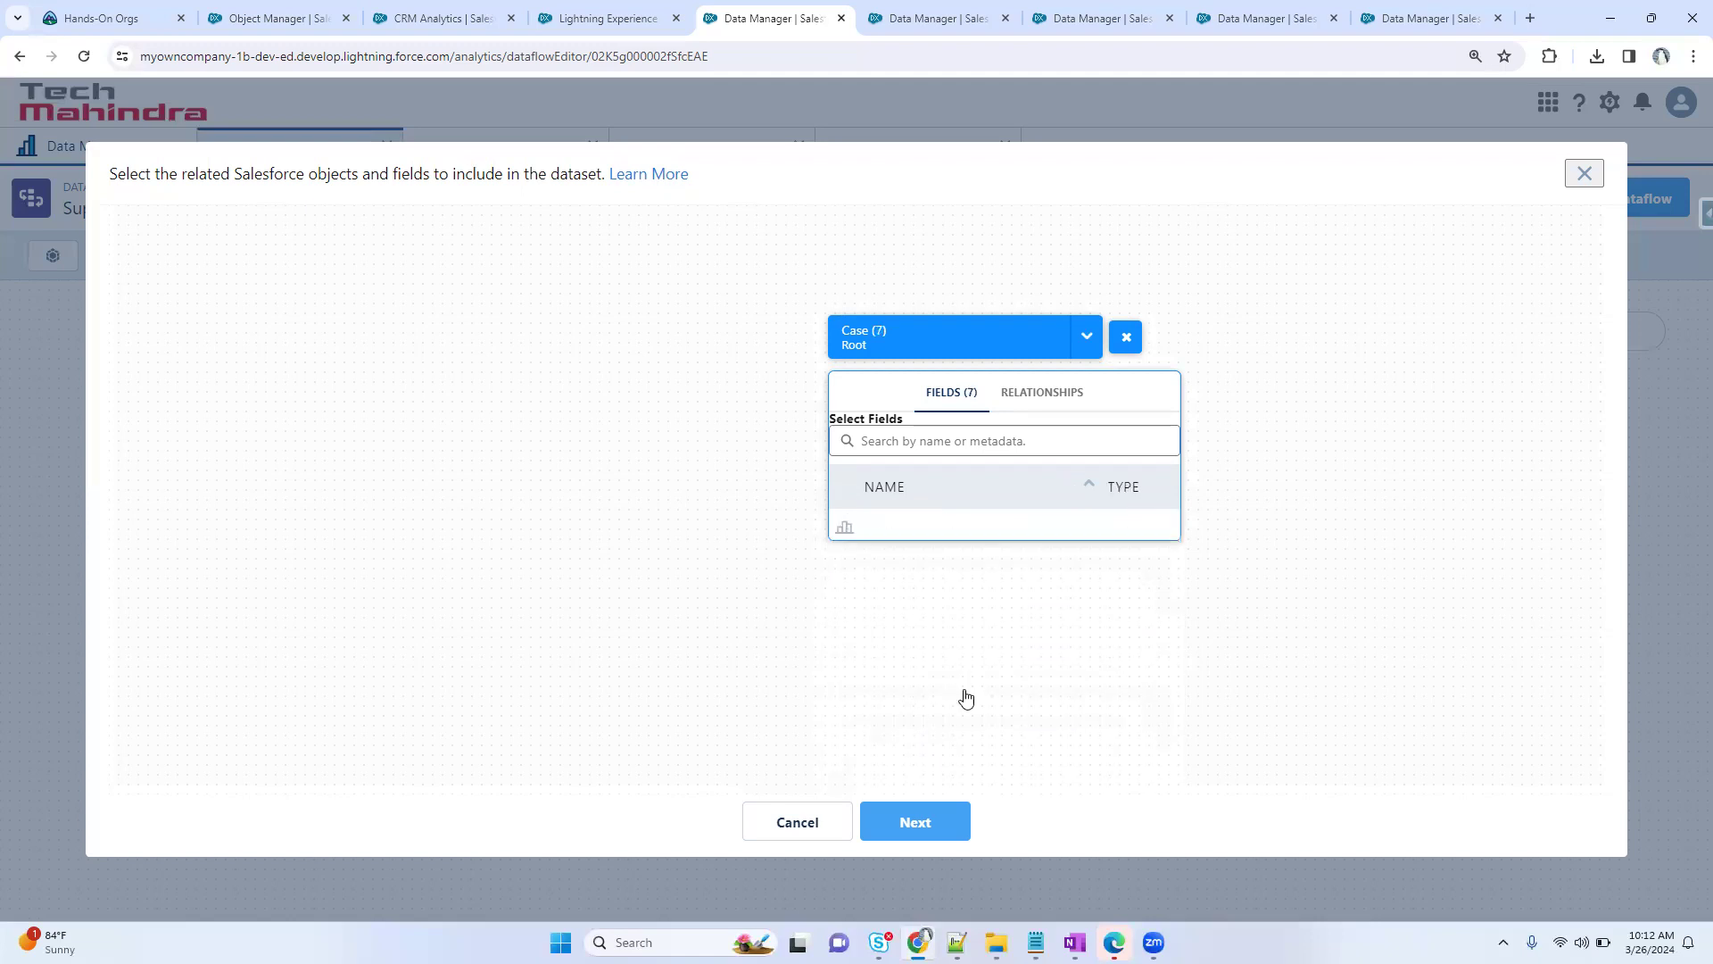
scroll(964, 710, "down", 2)
scroll(934, 625, "up", 1)
scroll(958, 620, "down", 4)
scroll(958, 620, "up", 3)
scroll(958, 620, "up", 3)
left_click(945, 444)
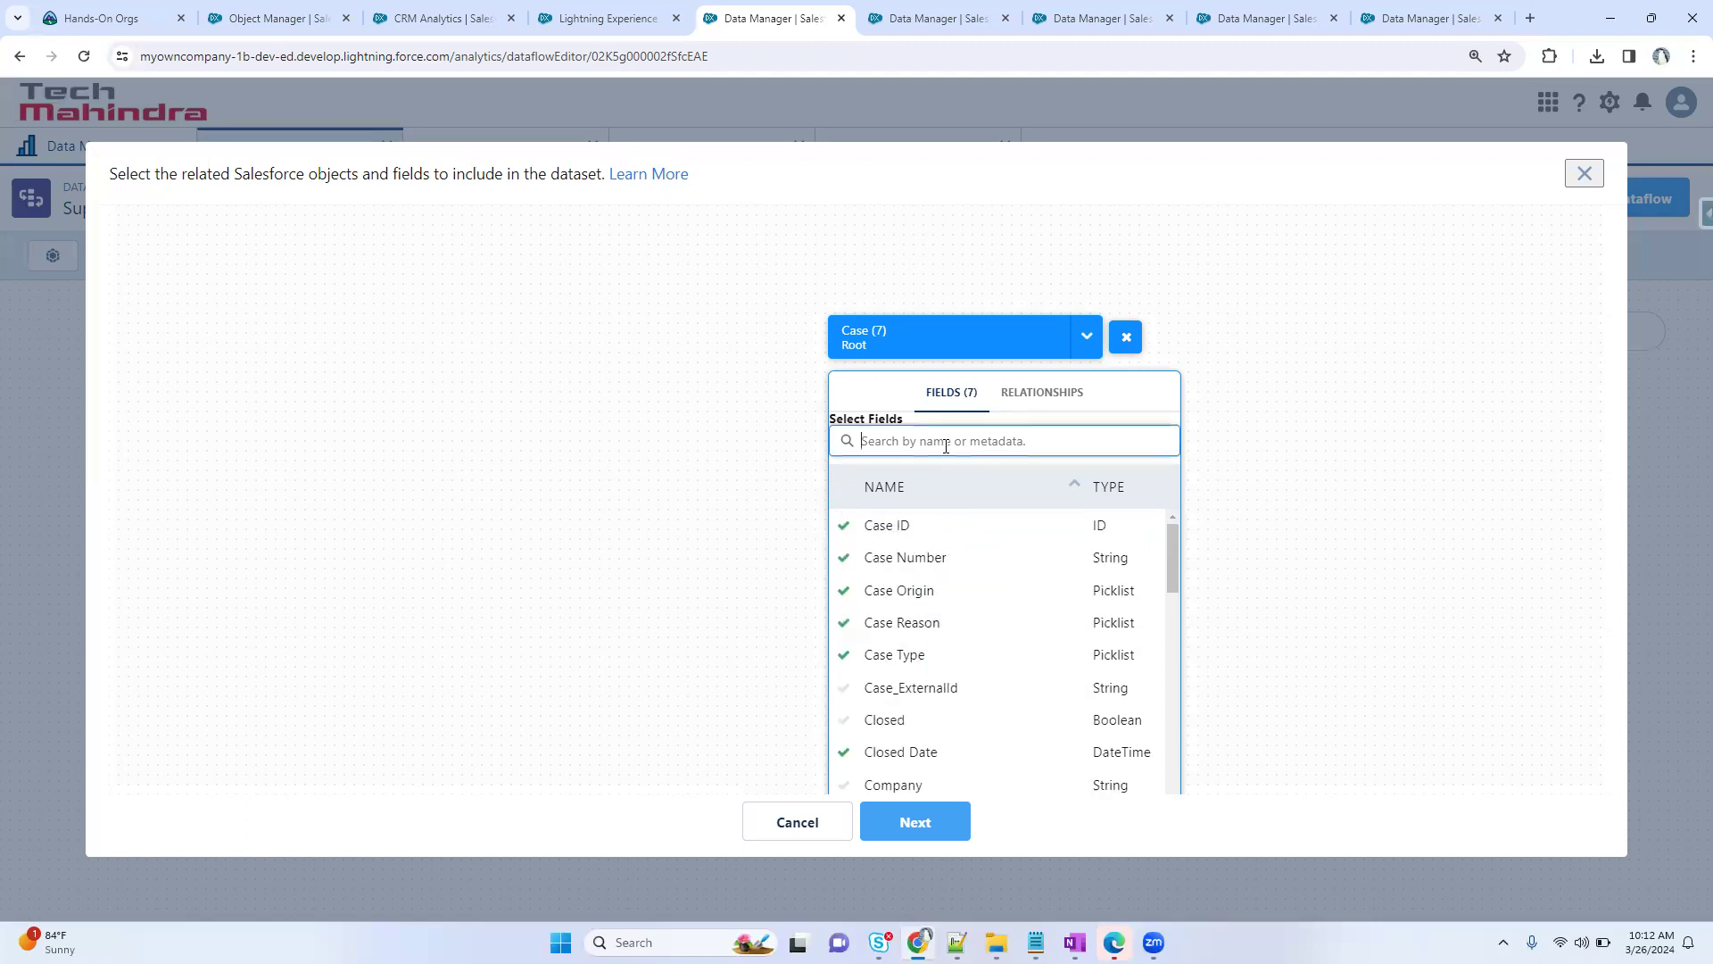
type("sub")
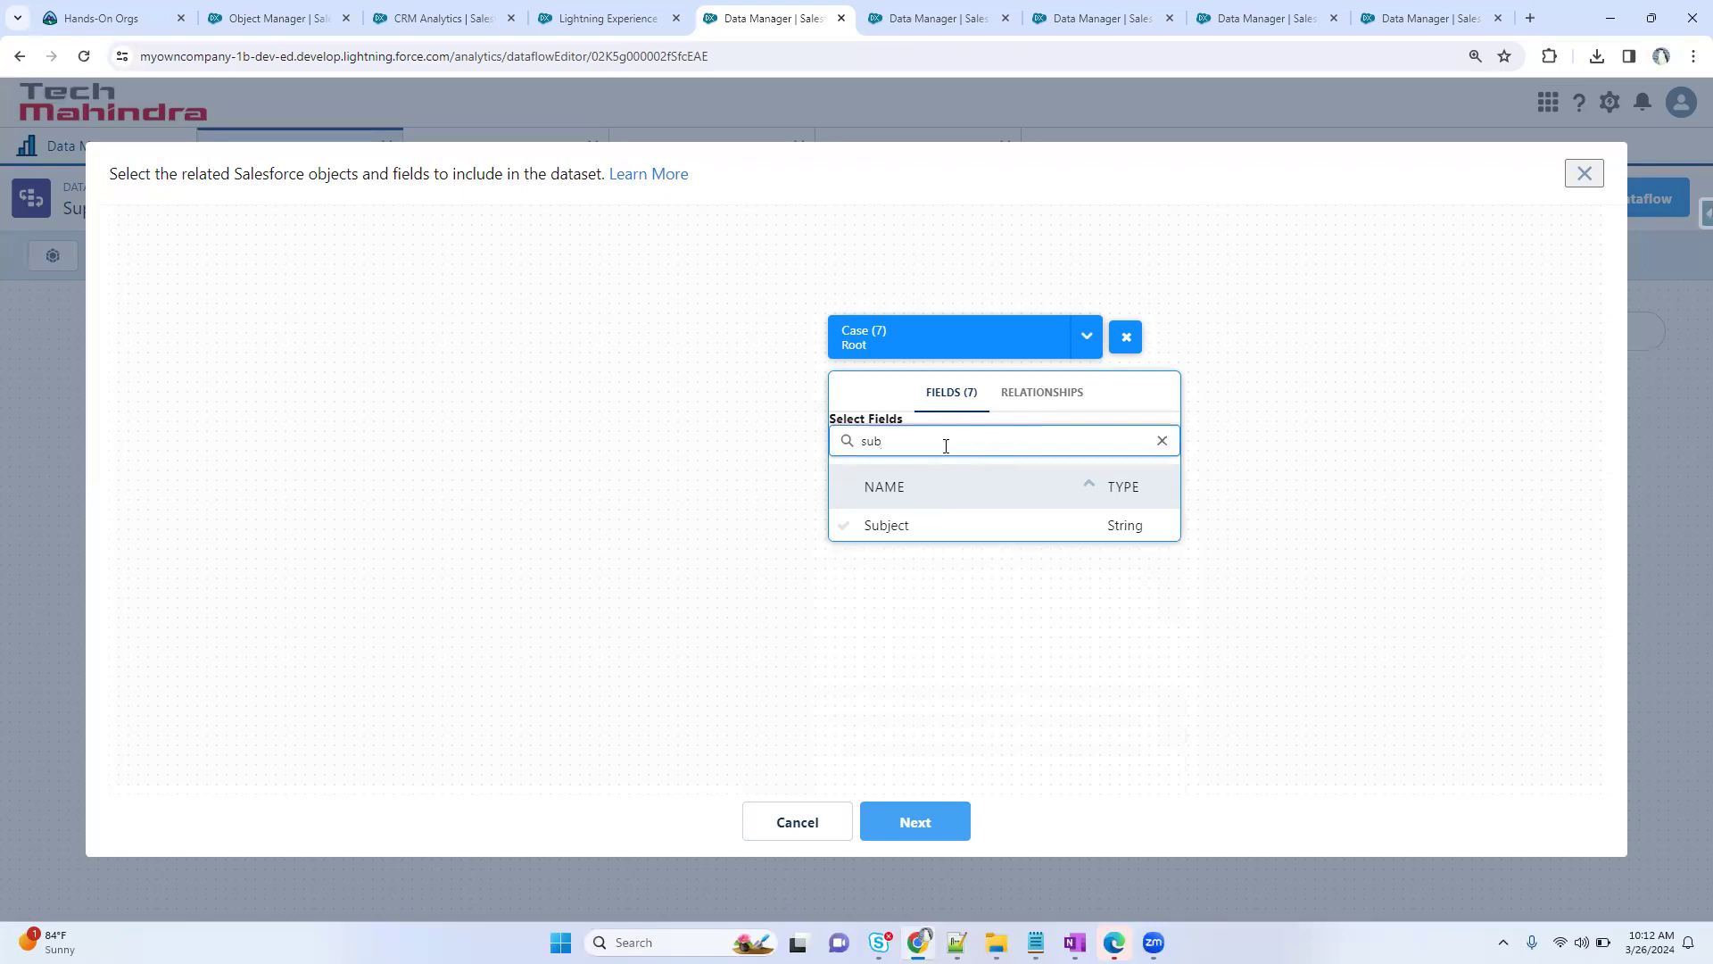
left_click(903, 525)
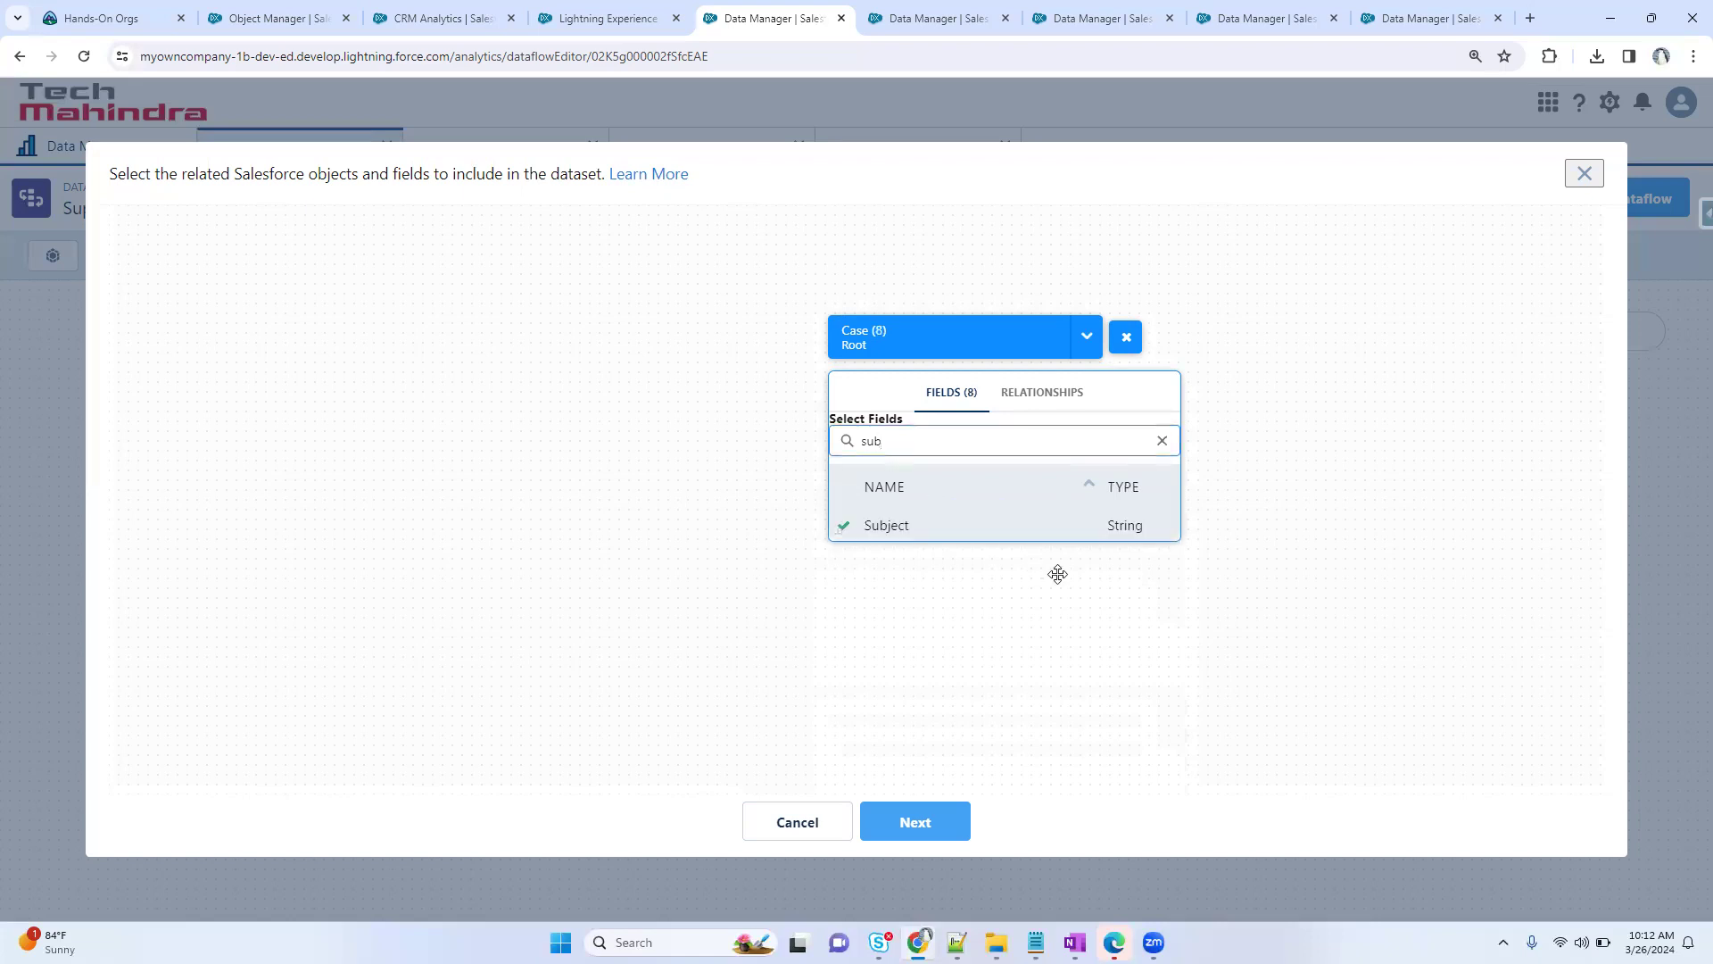
- Finish the Case dataset builder and place the sfdcDigest_Case node below the AccountObjData node on the dataflow canvas
left_click(1004, 632)
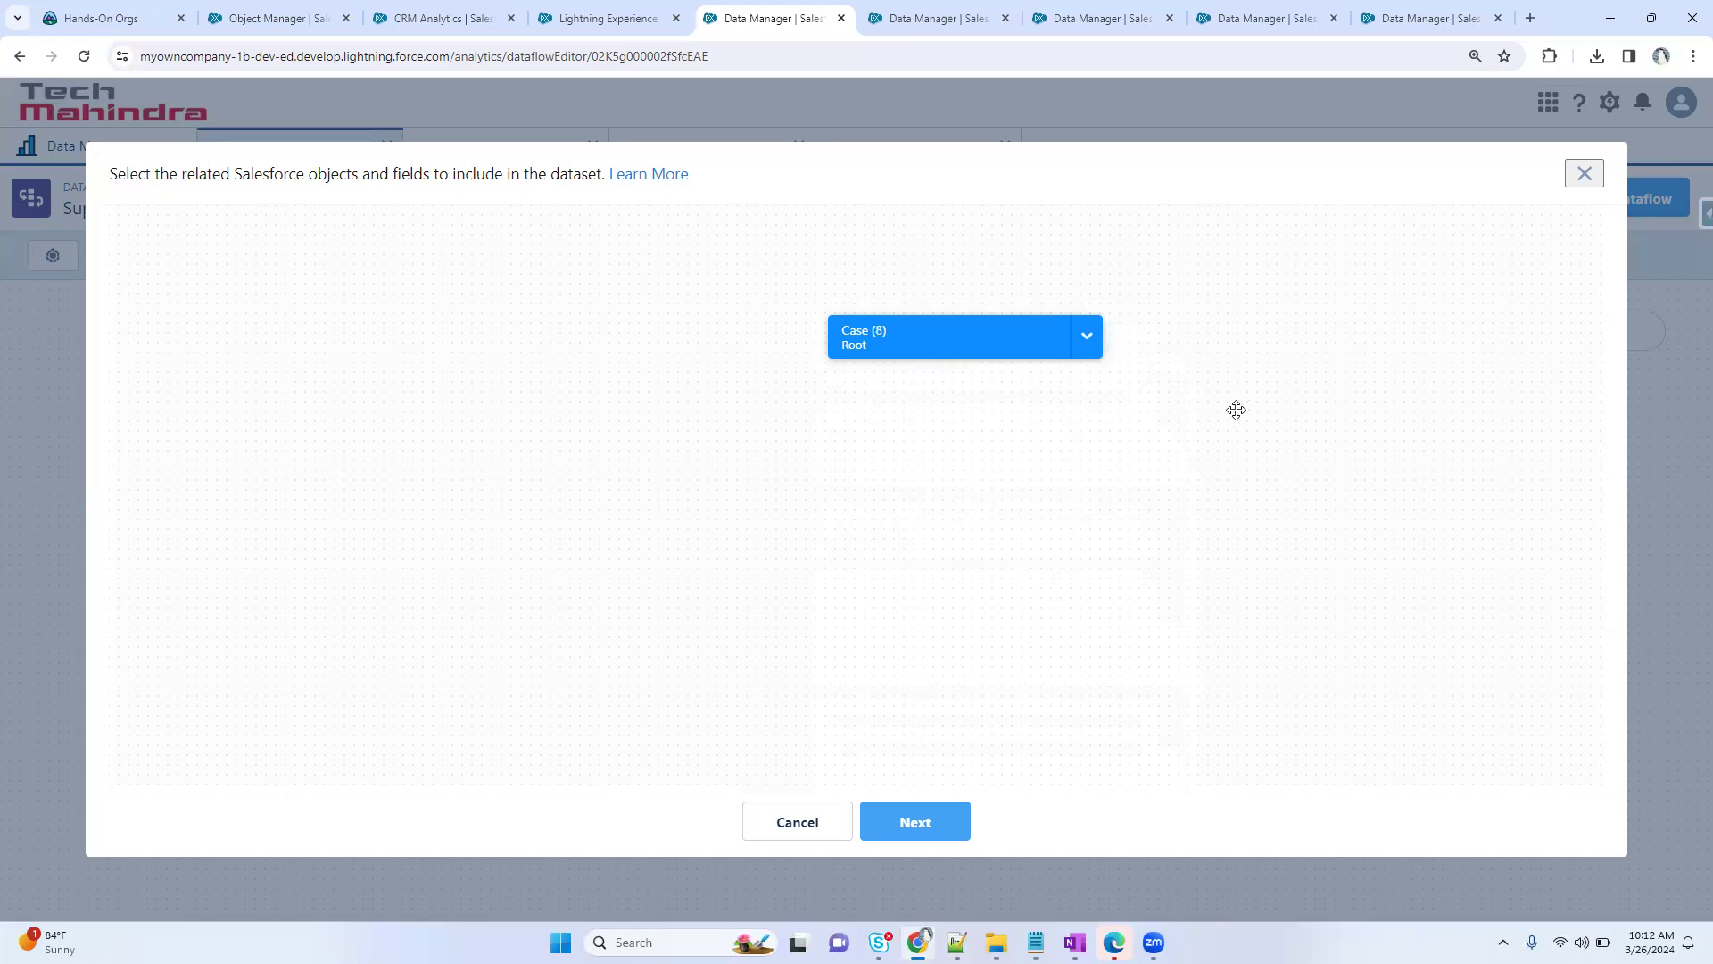
left_click_drag(941, 360, 800, 360)
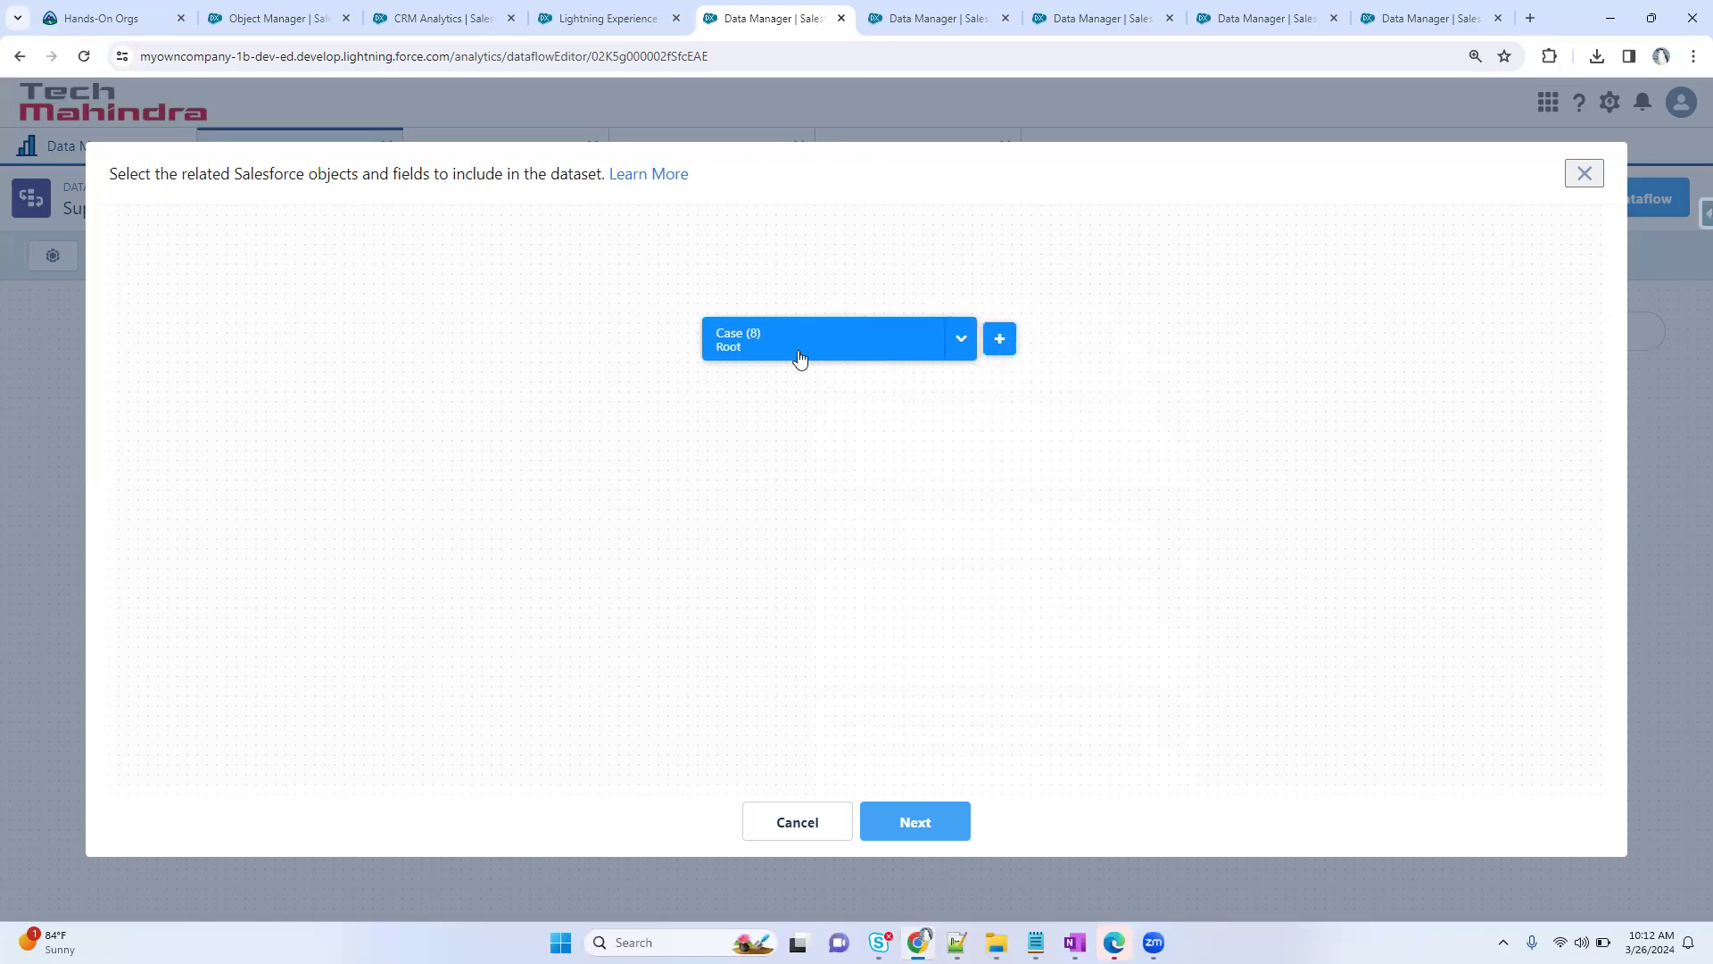
left_click(933, 834)
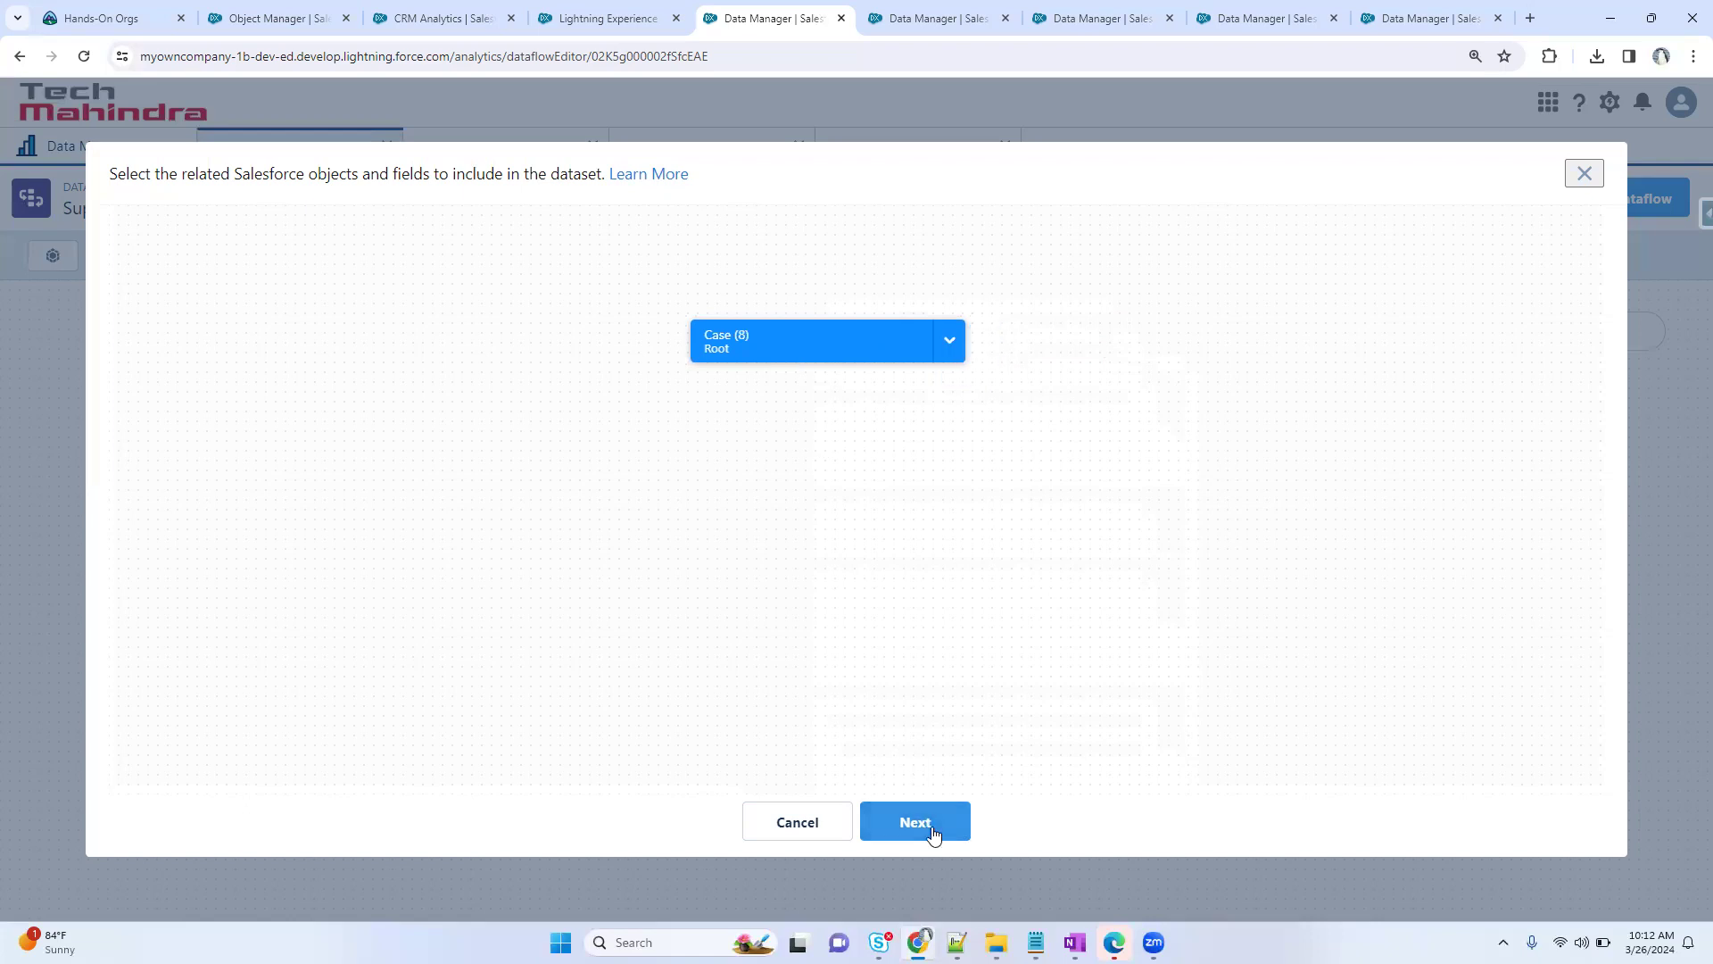
left_click_drag(137, 466, 185, 720)
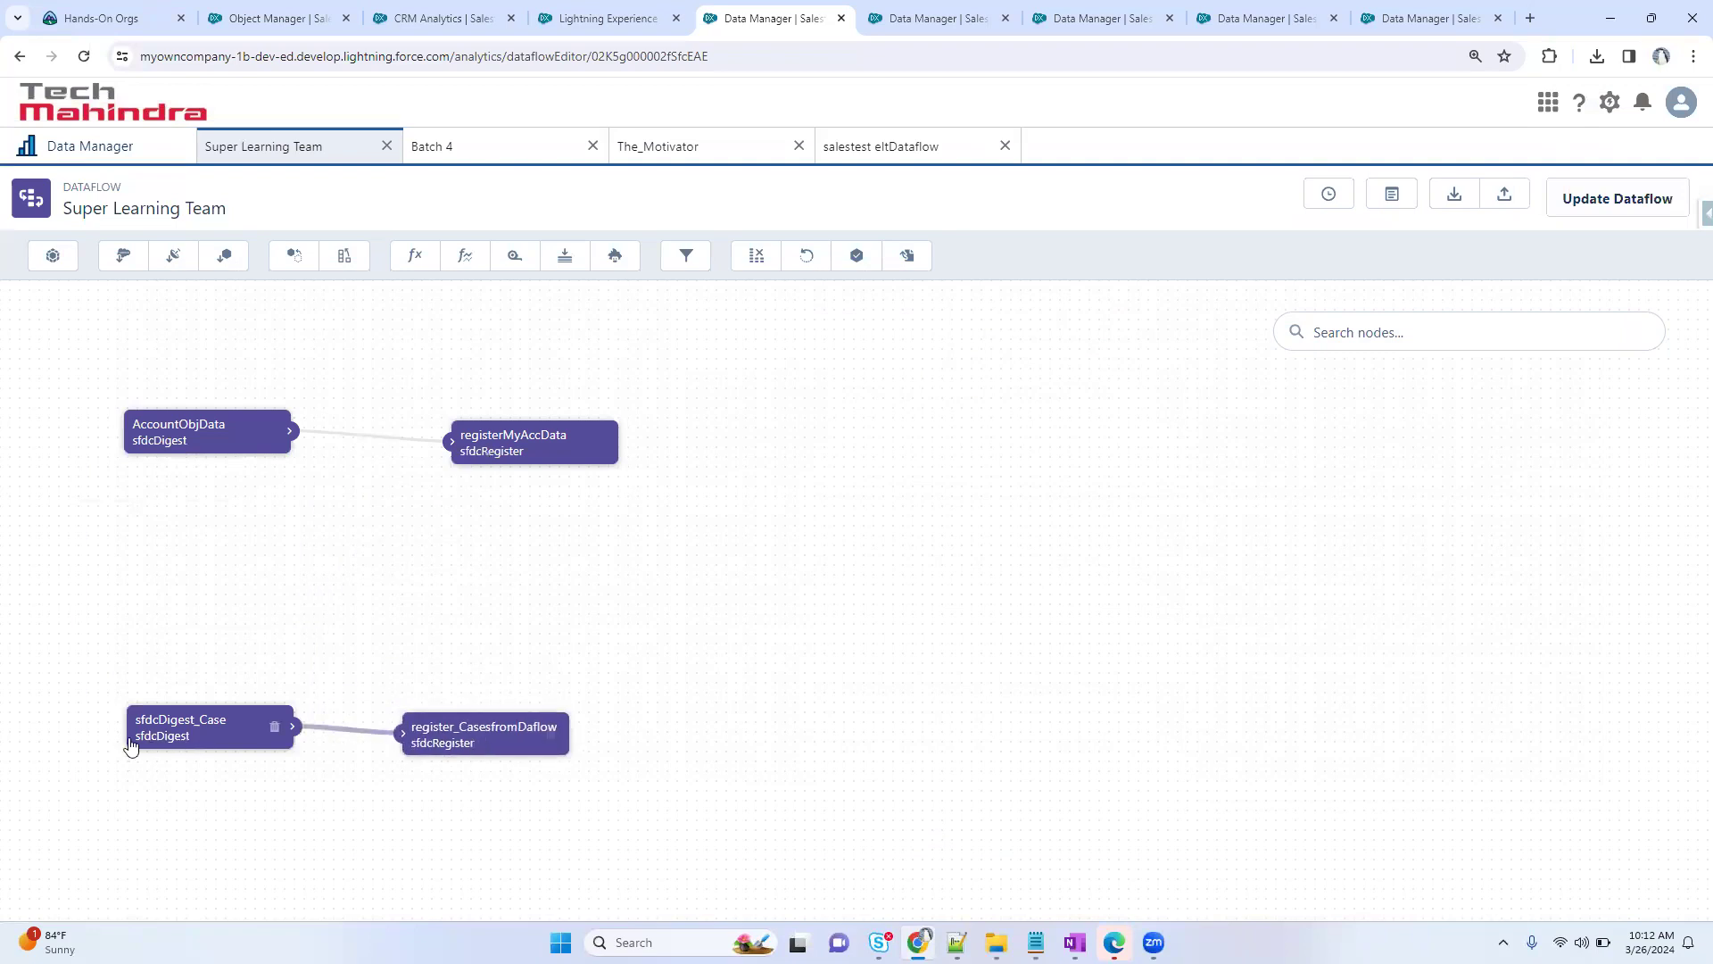
- Inspect the sfdcDigest_Case node and the Add Dataset dialog, closing both without changes
left_click(190, 741)
left_click(759, 787)
left_click(52, 259)
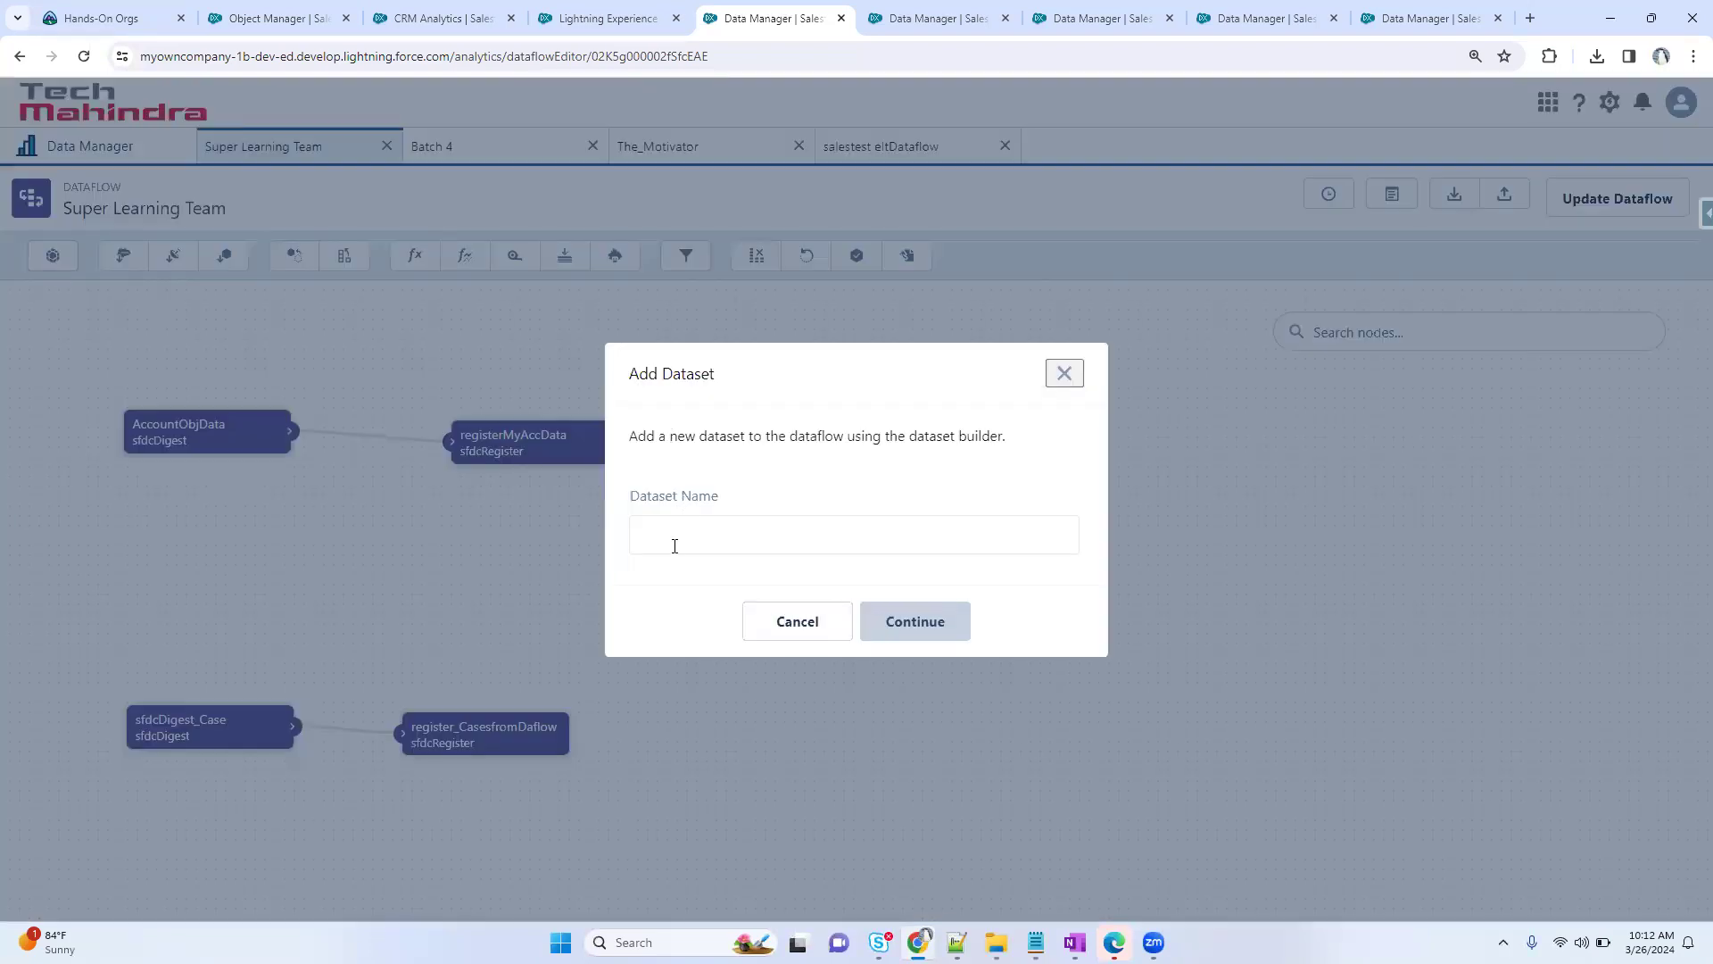
left_click(814, 637)
- Copy the alias CasesfromDaflow from the register_CasesfromDaflow node's attributes and close the node without changes
left_click(455, 746)
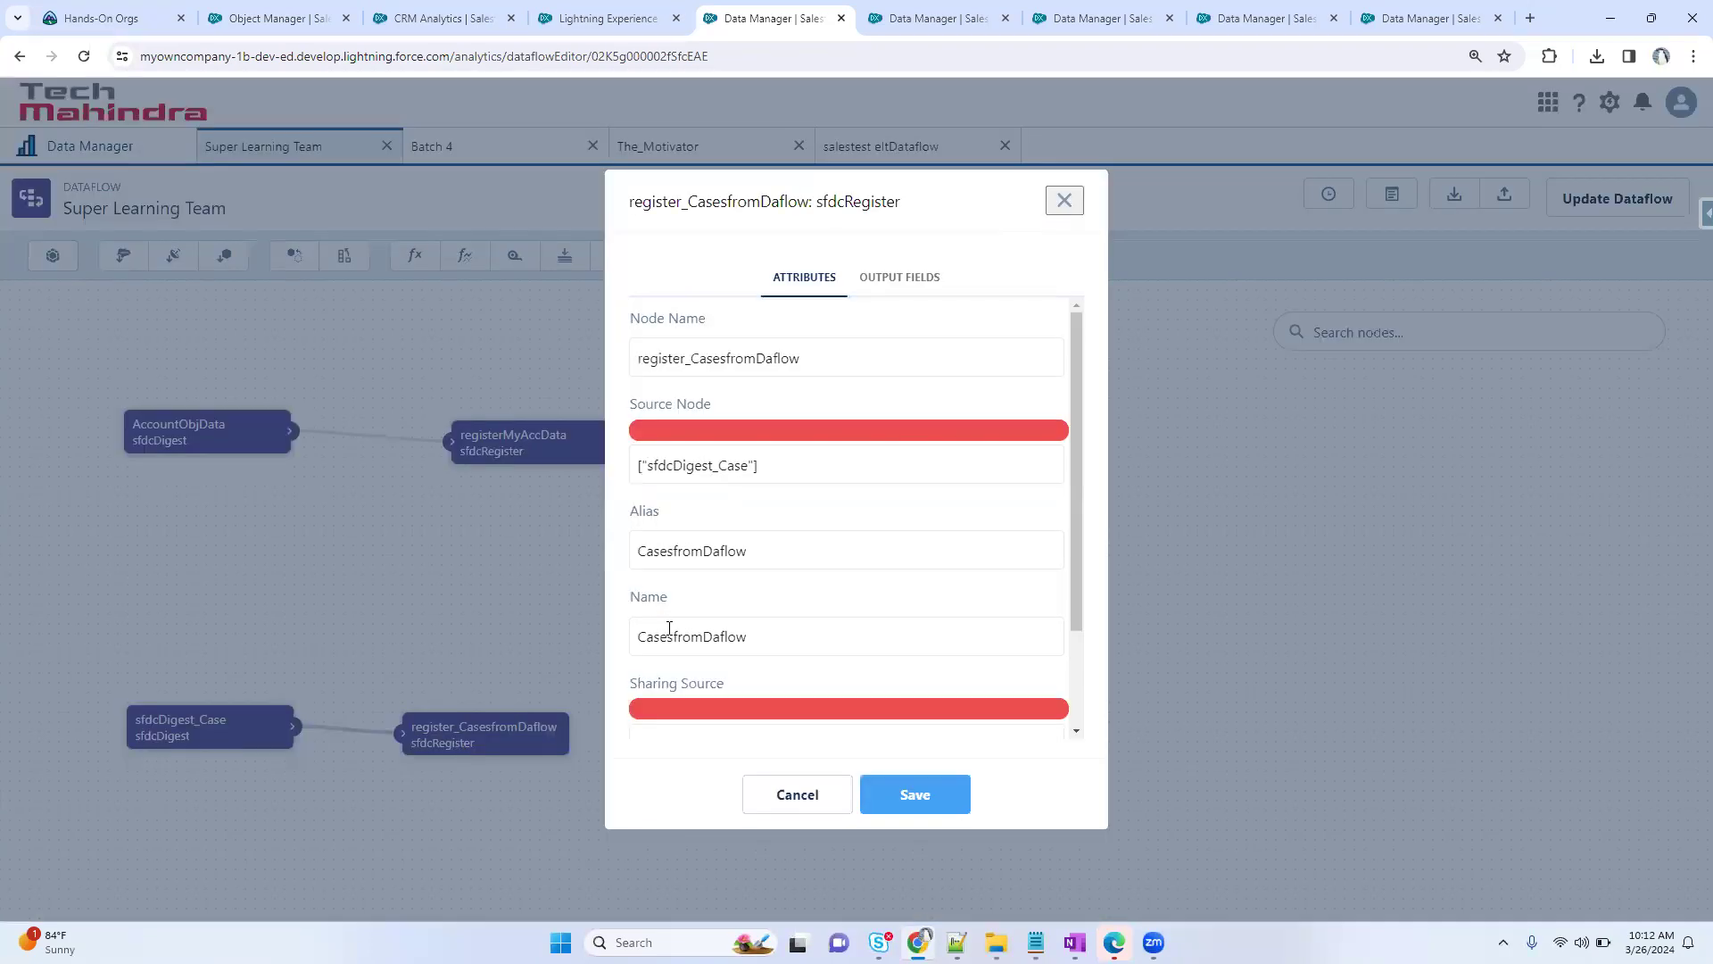
left_click_drag(778, 551, 540, 551)
key("ctrl+c")
left_click(809, 796)
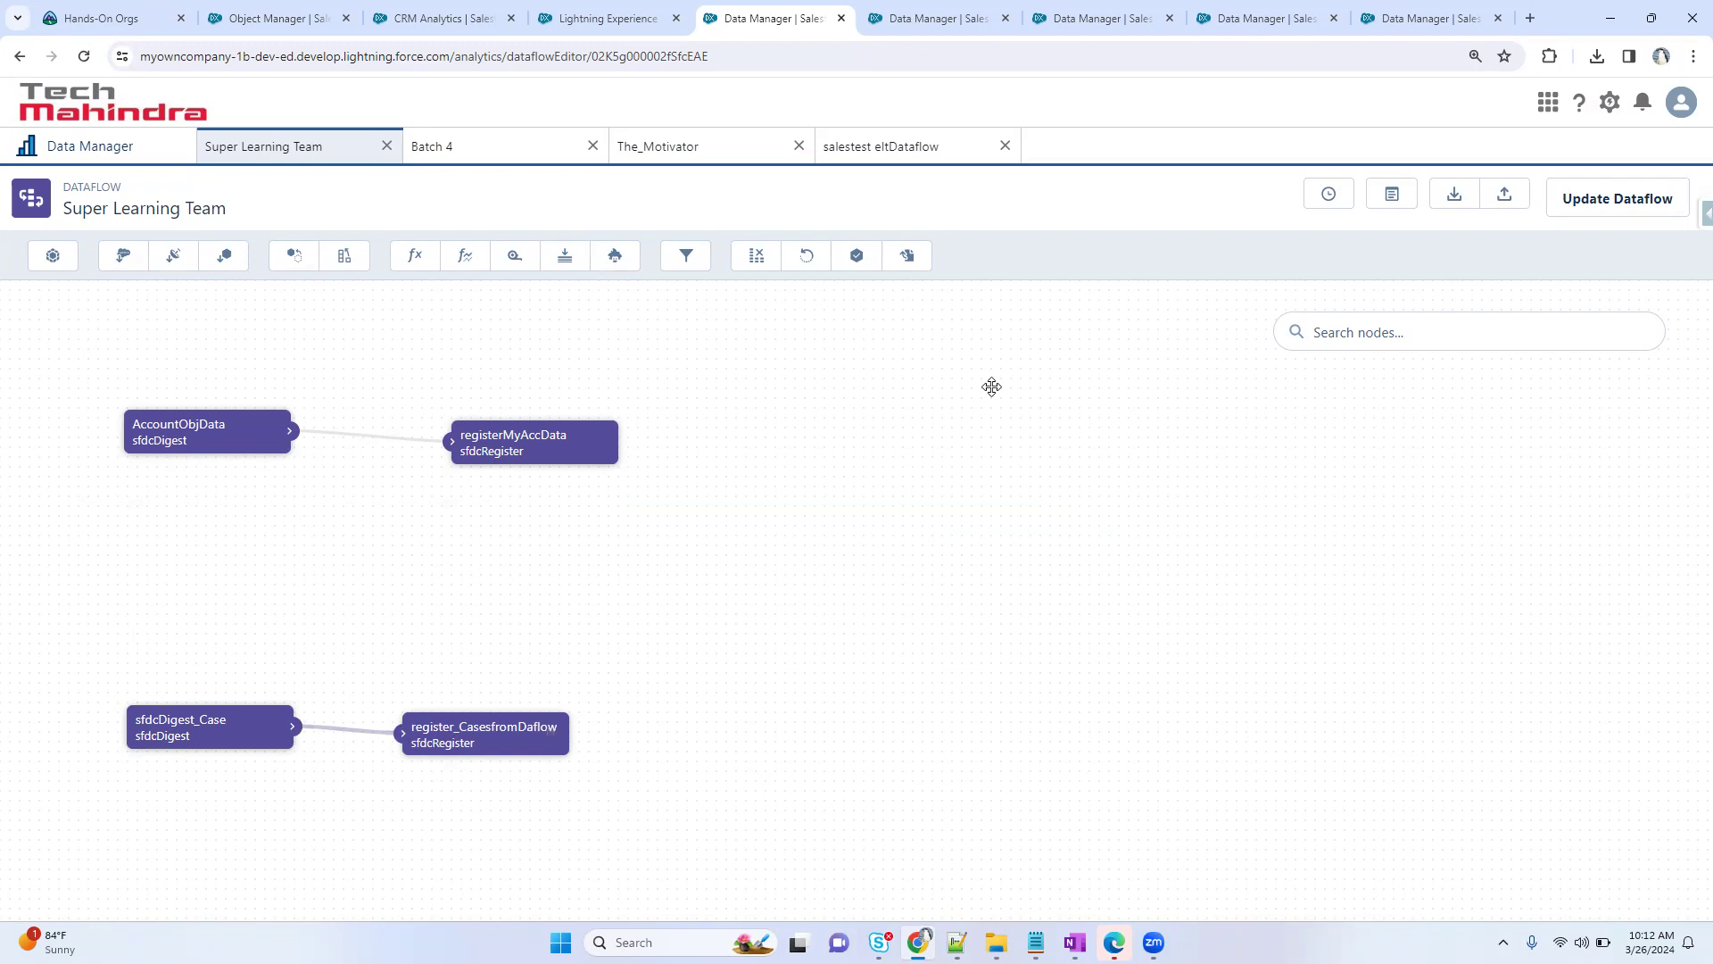
- Update the Super Learning Team dataflow and download its JSON definition to review the new Case digest and register nodes
left_click(1617, 198)
left_click(1088, 571)
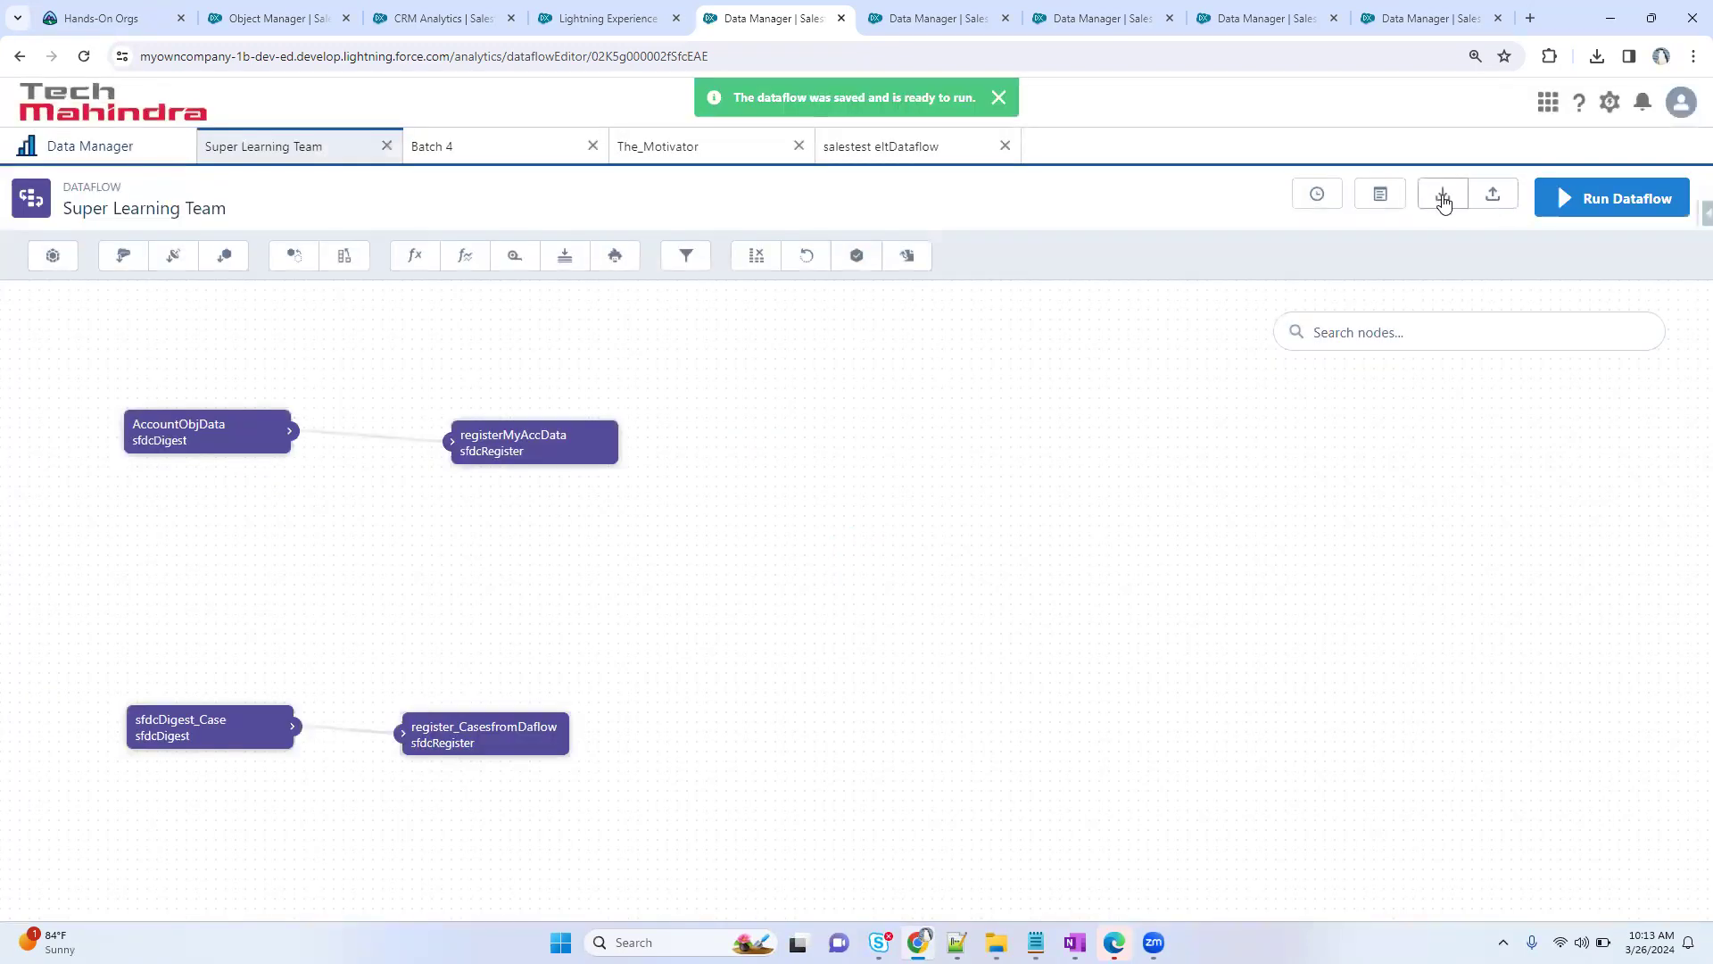
left_click(1445, 196)
left_click(1579, 103)
scroll(283, 296, "down", 10)
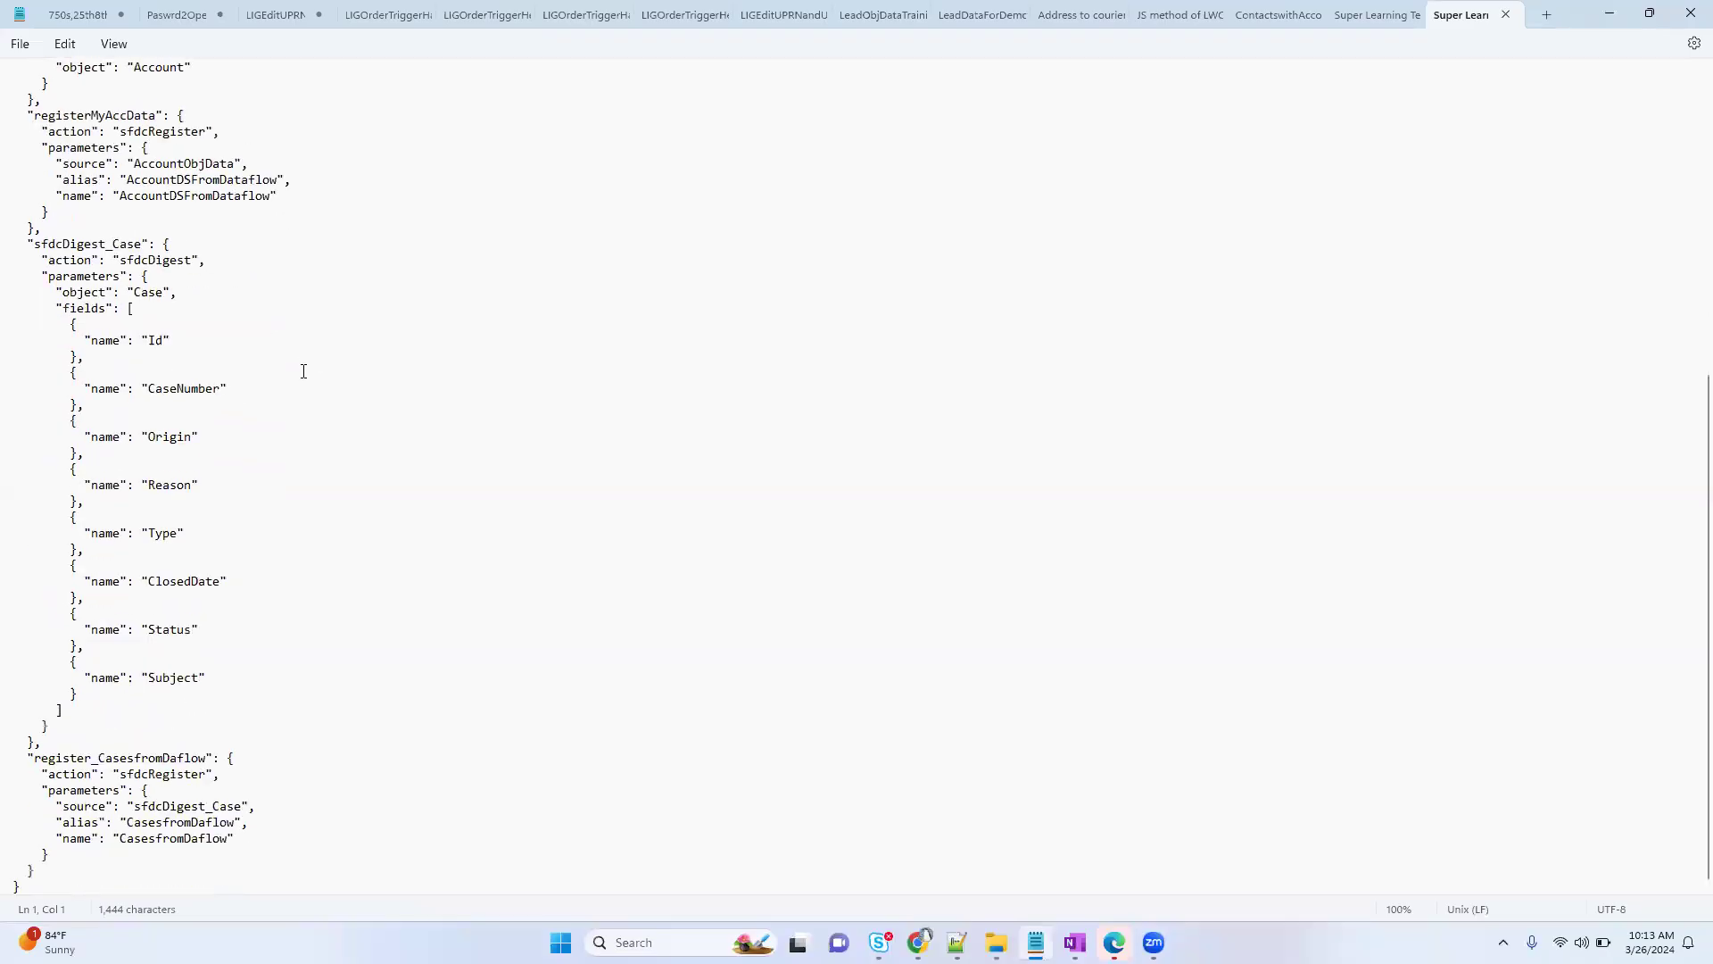
left_click(1625, 14)
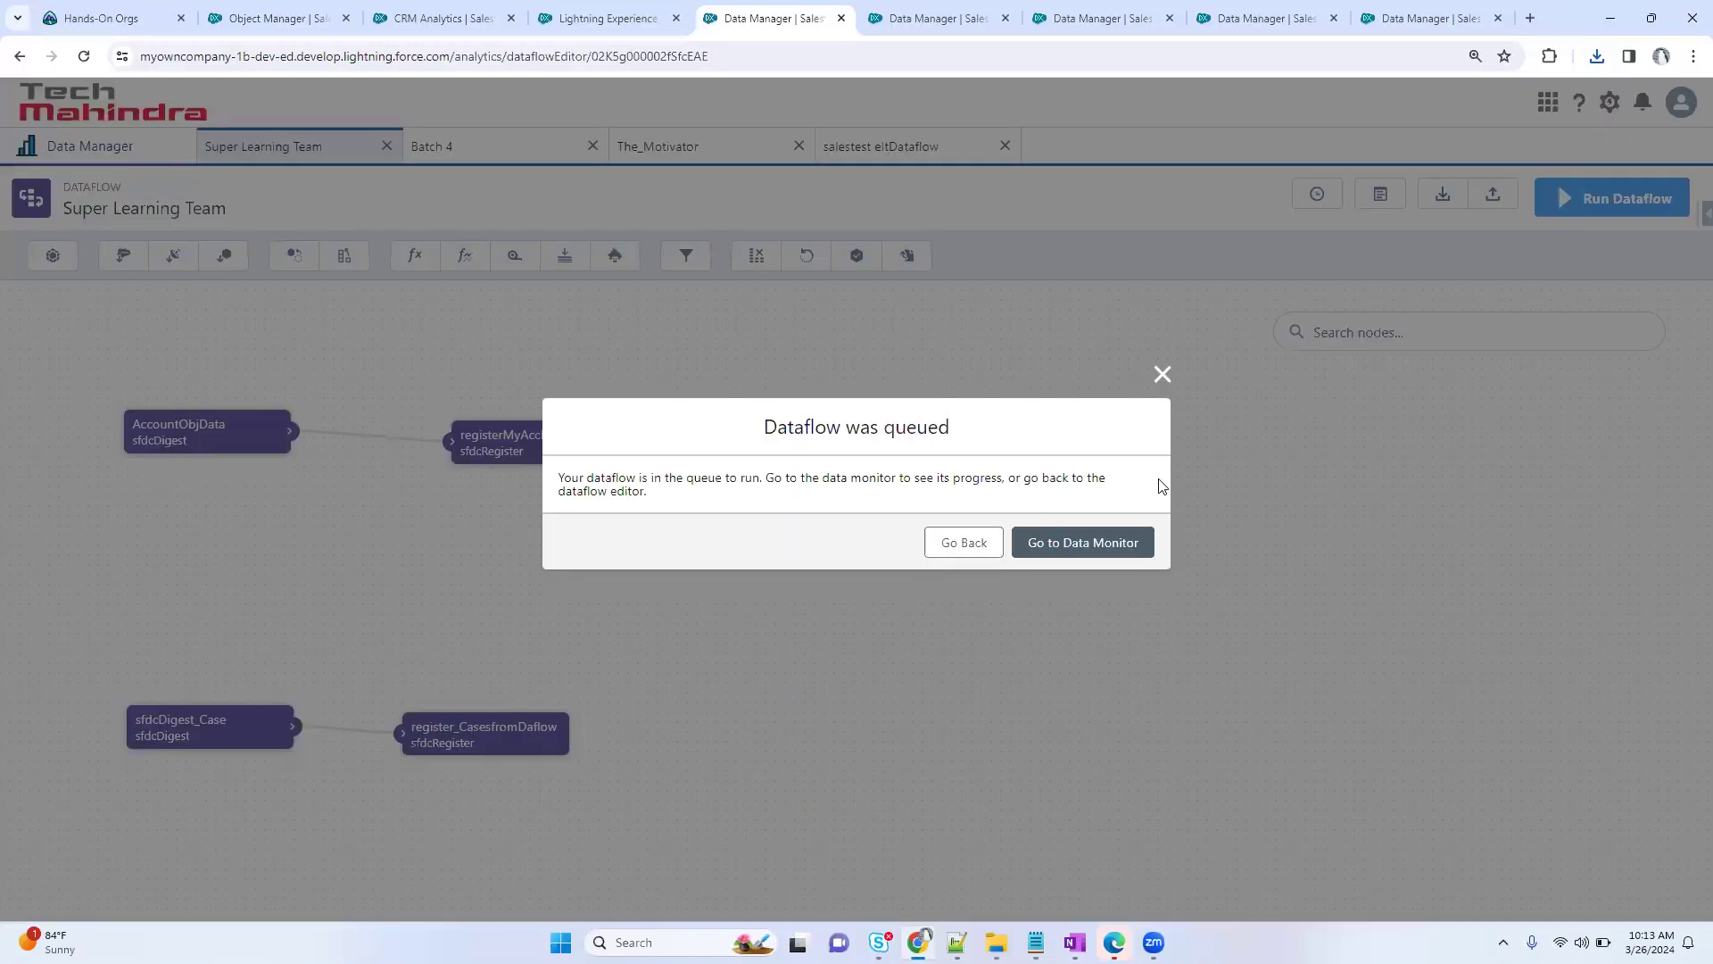
- Run the Super Learning Team dataflow and check the progress of its jobs in the data monitor
left_click(1087, 544)
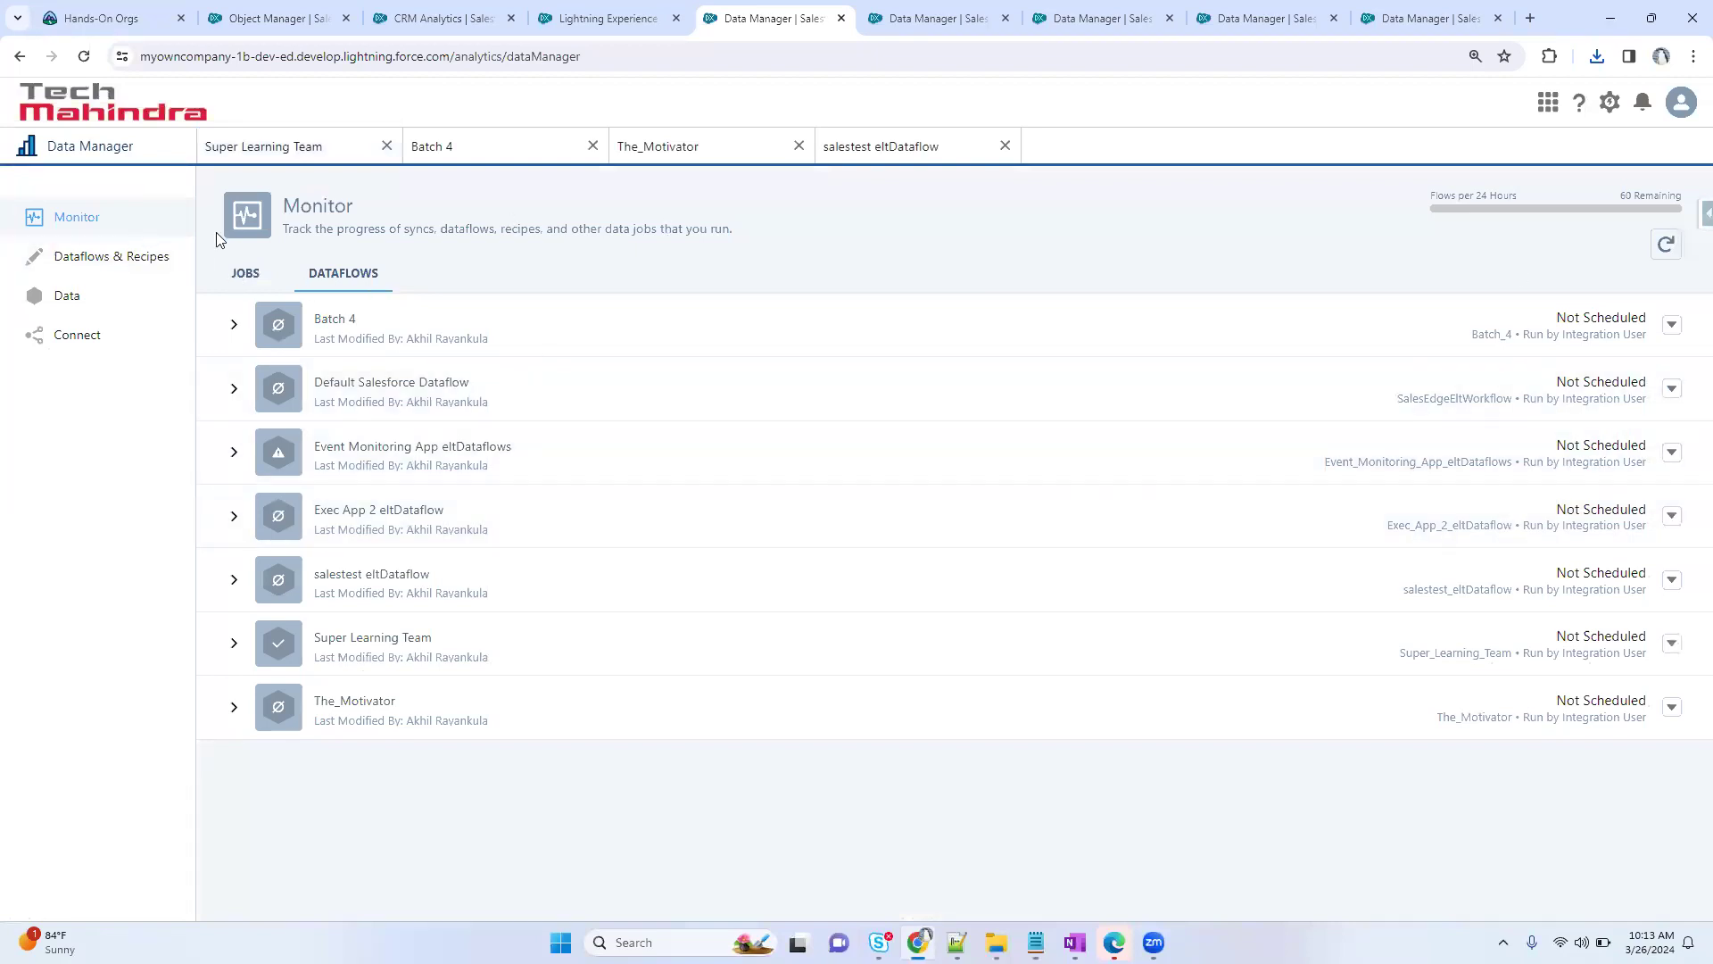
left_click(107, 256)
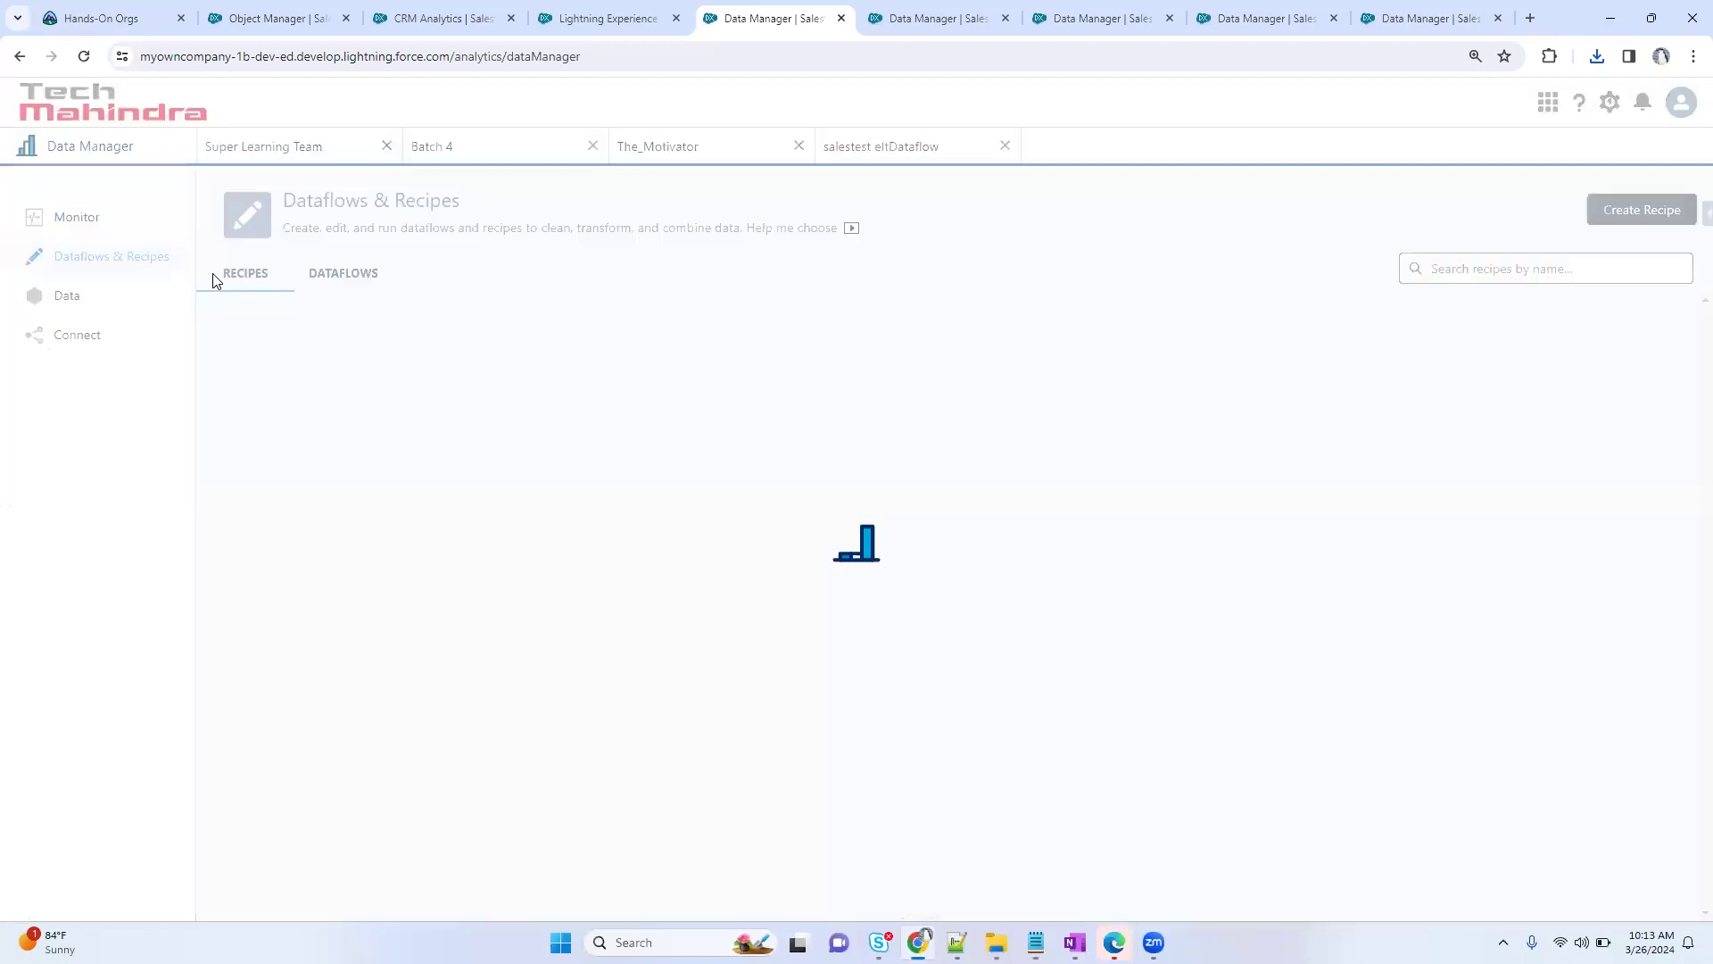
left_click(77, 216)
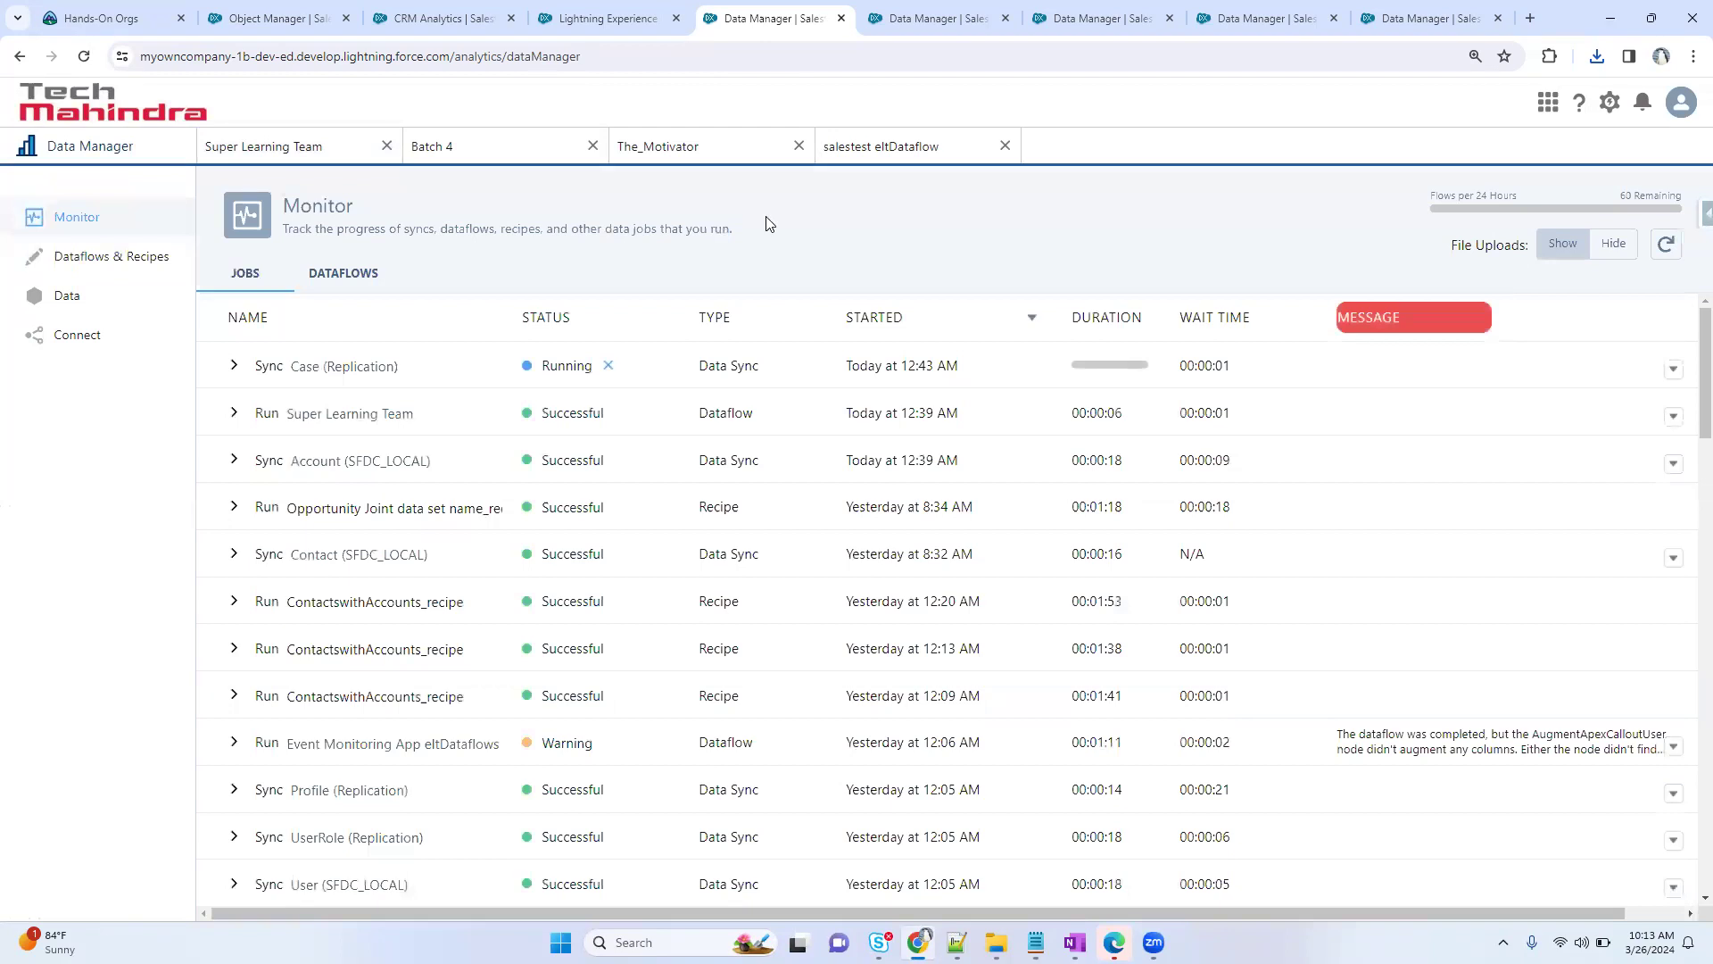
left_click(1665, 245)
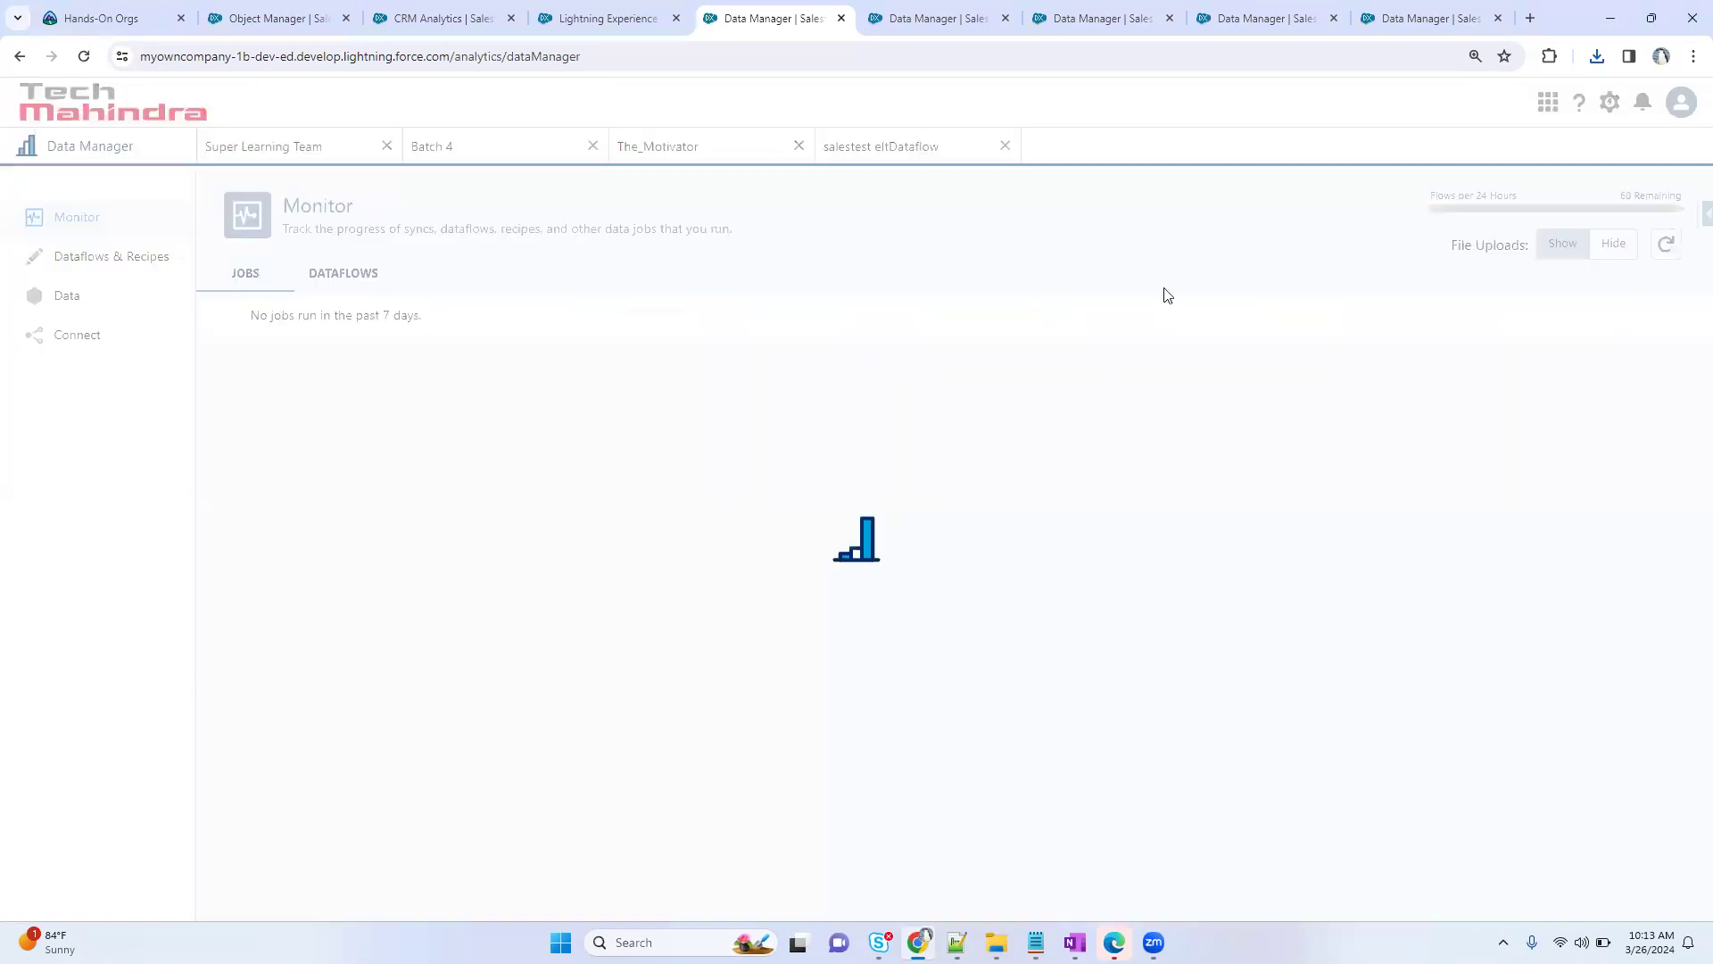
- Check the dataset alias and name in the register_CasesfromDaflow node of the Super Learning Team dataflow
left_click(236, 146)
left_click(475, 738)
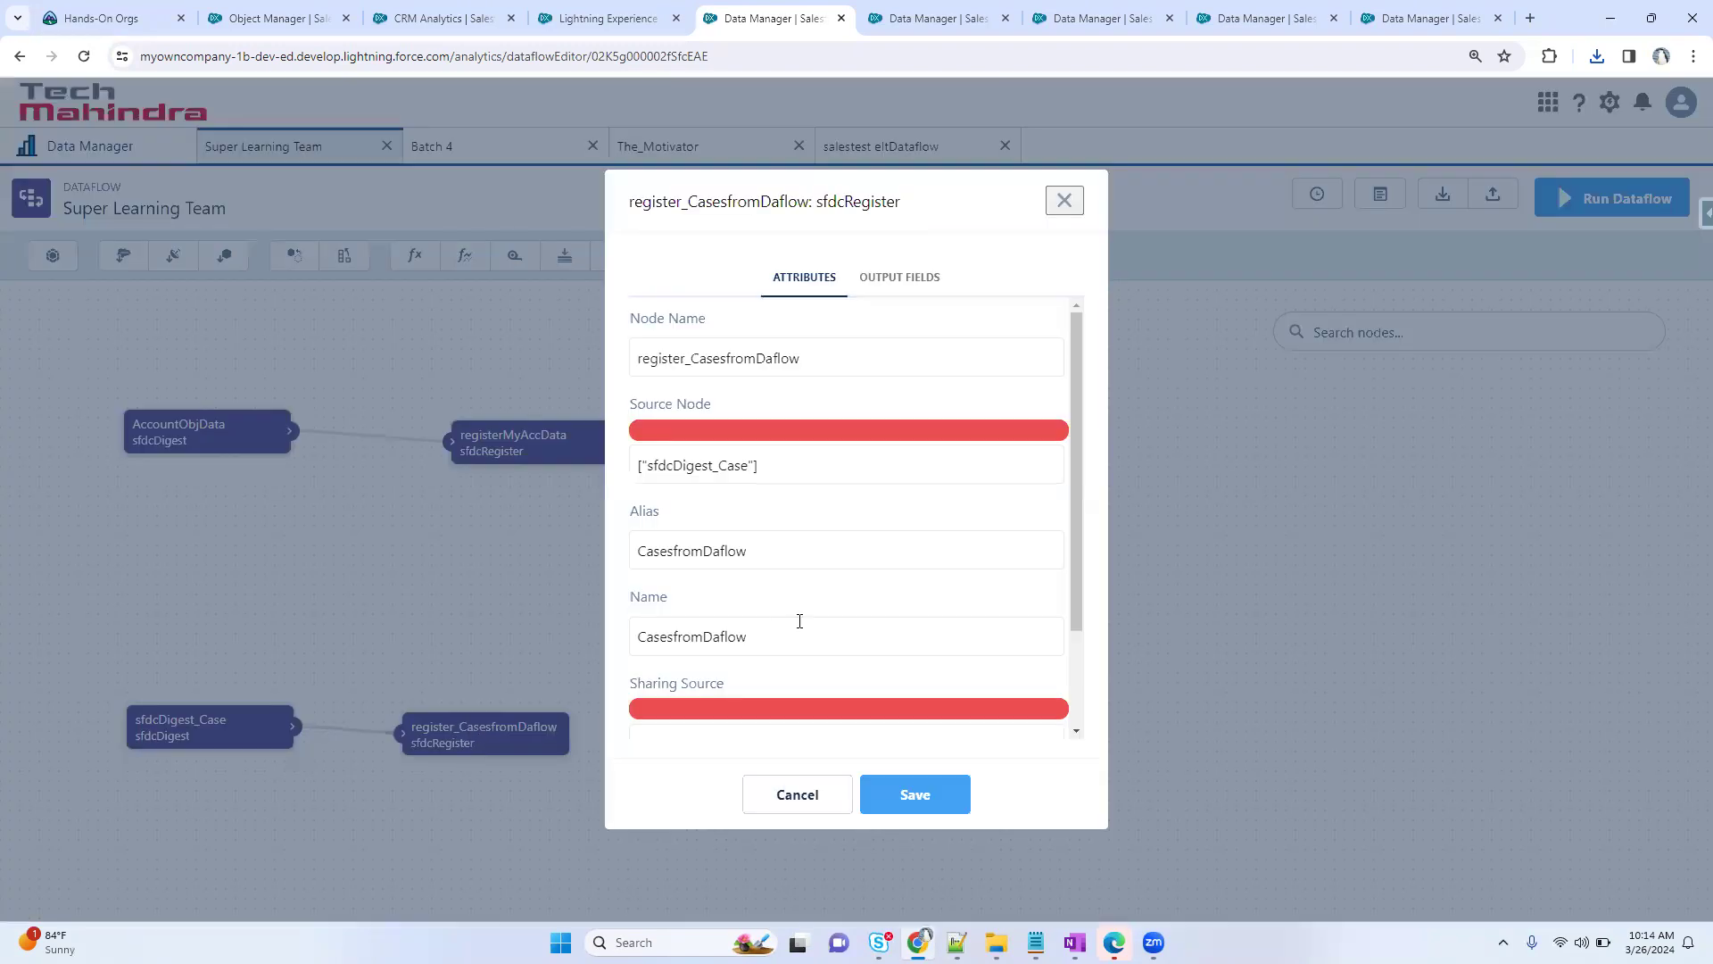
left_click(797, 794)
- Search the Data Manager datasets for CasesfromDaflow and check its available actions and row count
left_click(82, 150)
left_click(40, 298)
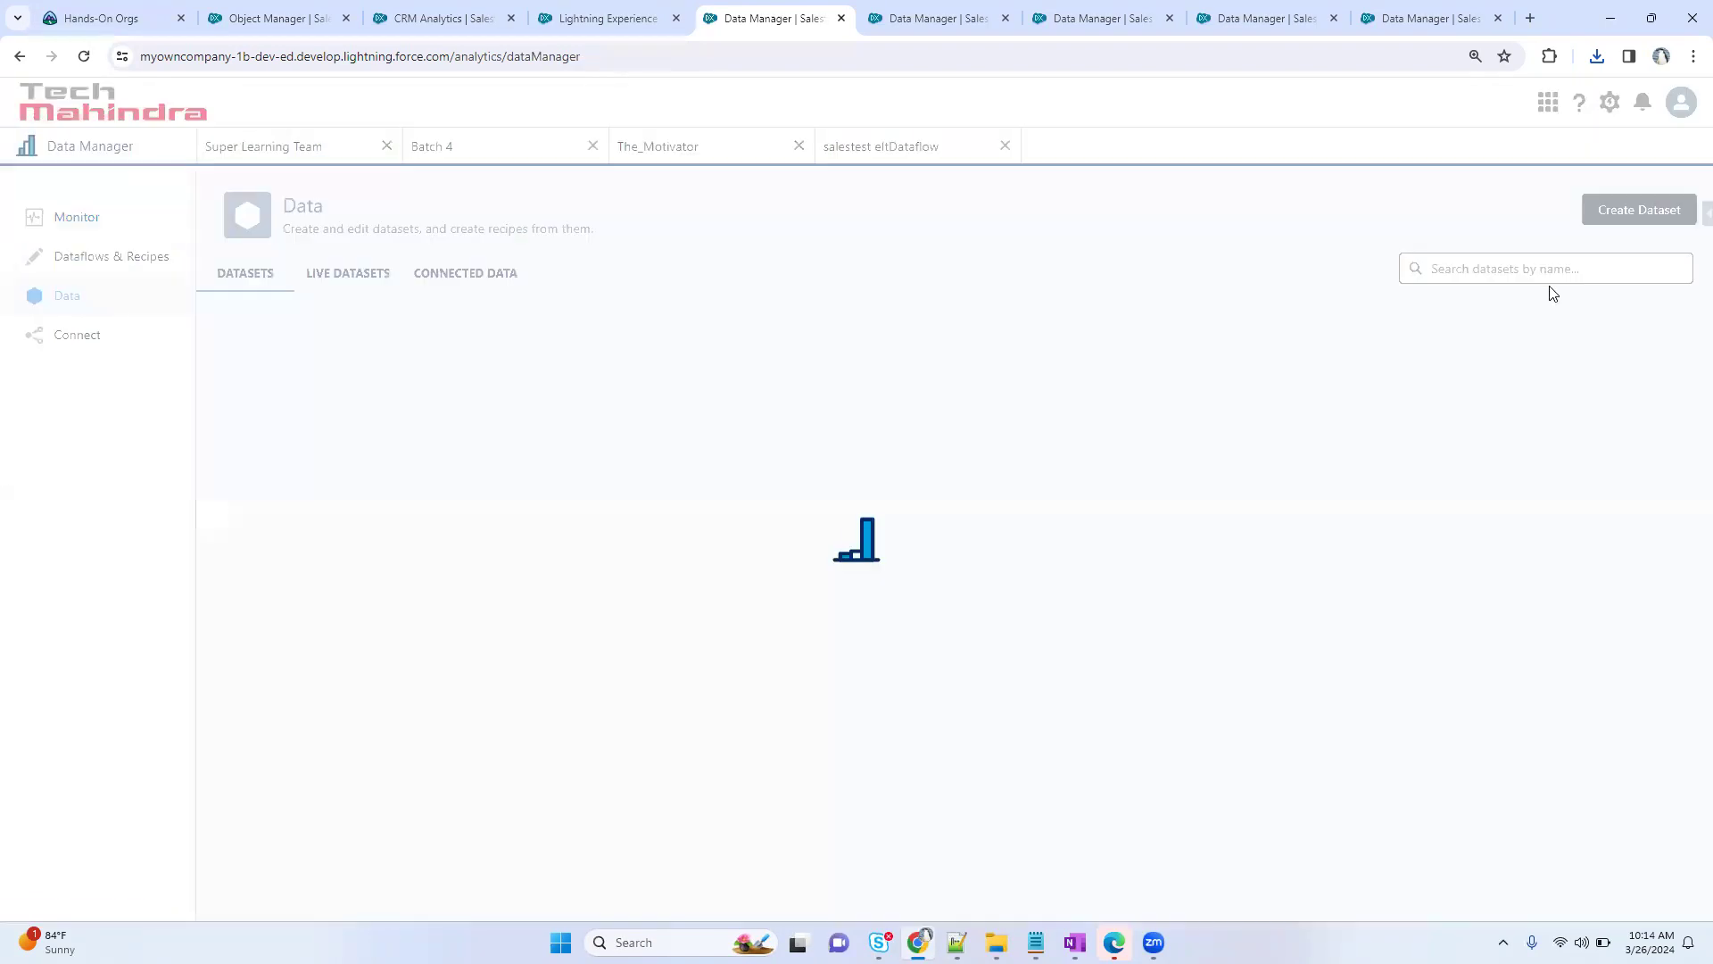
left_click(1568, 274)
key("ctrl+v")
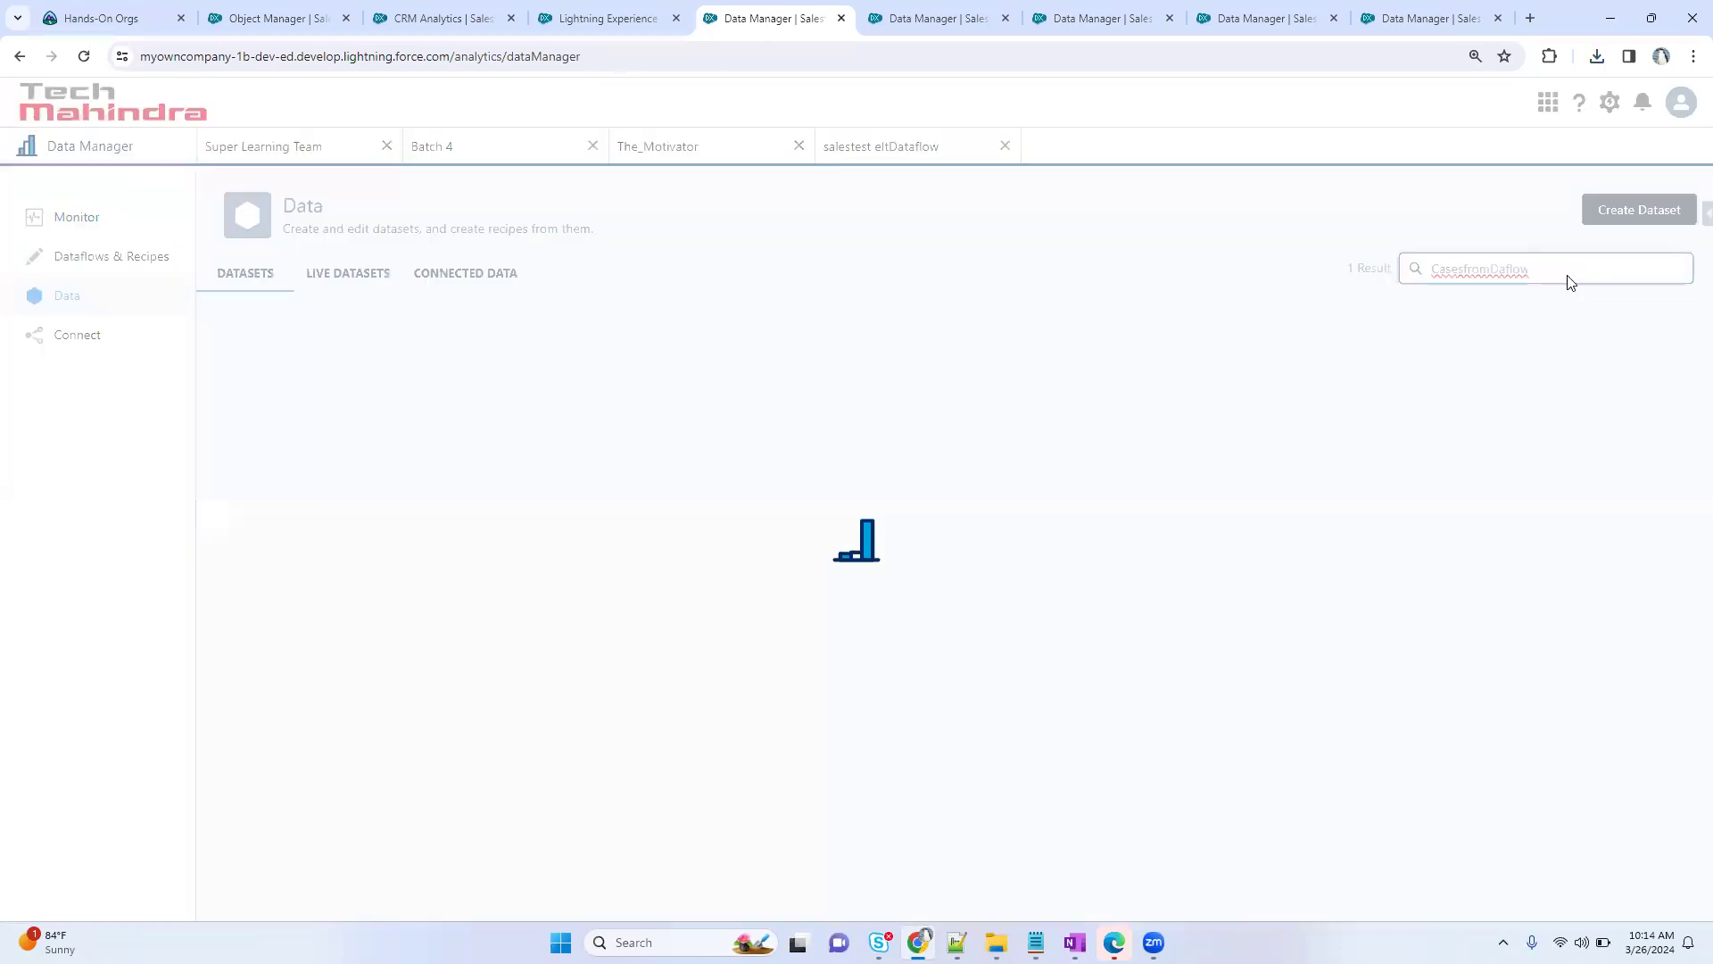
left_click(1679, 343)
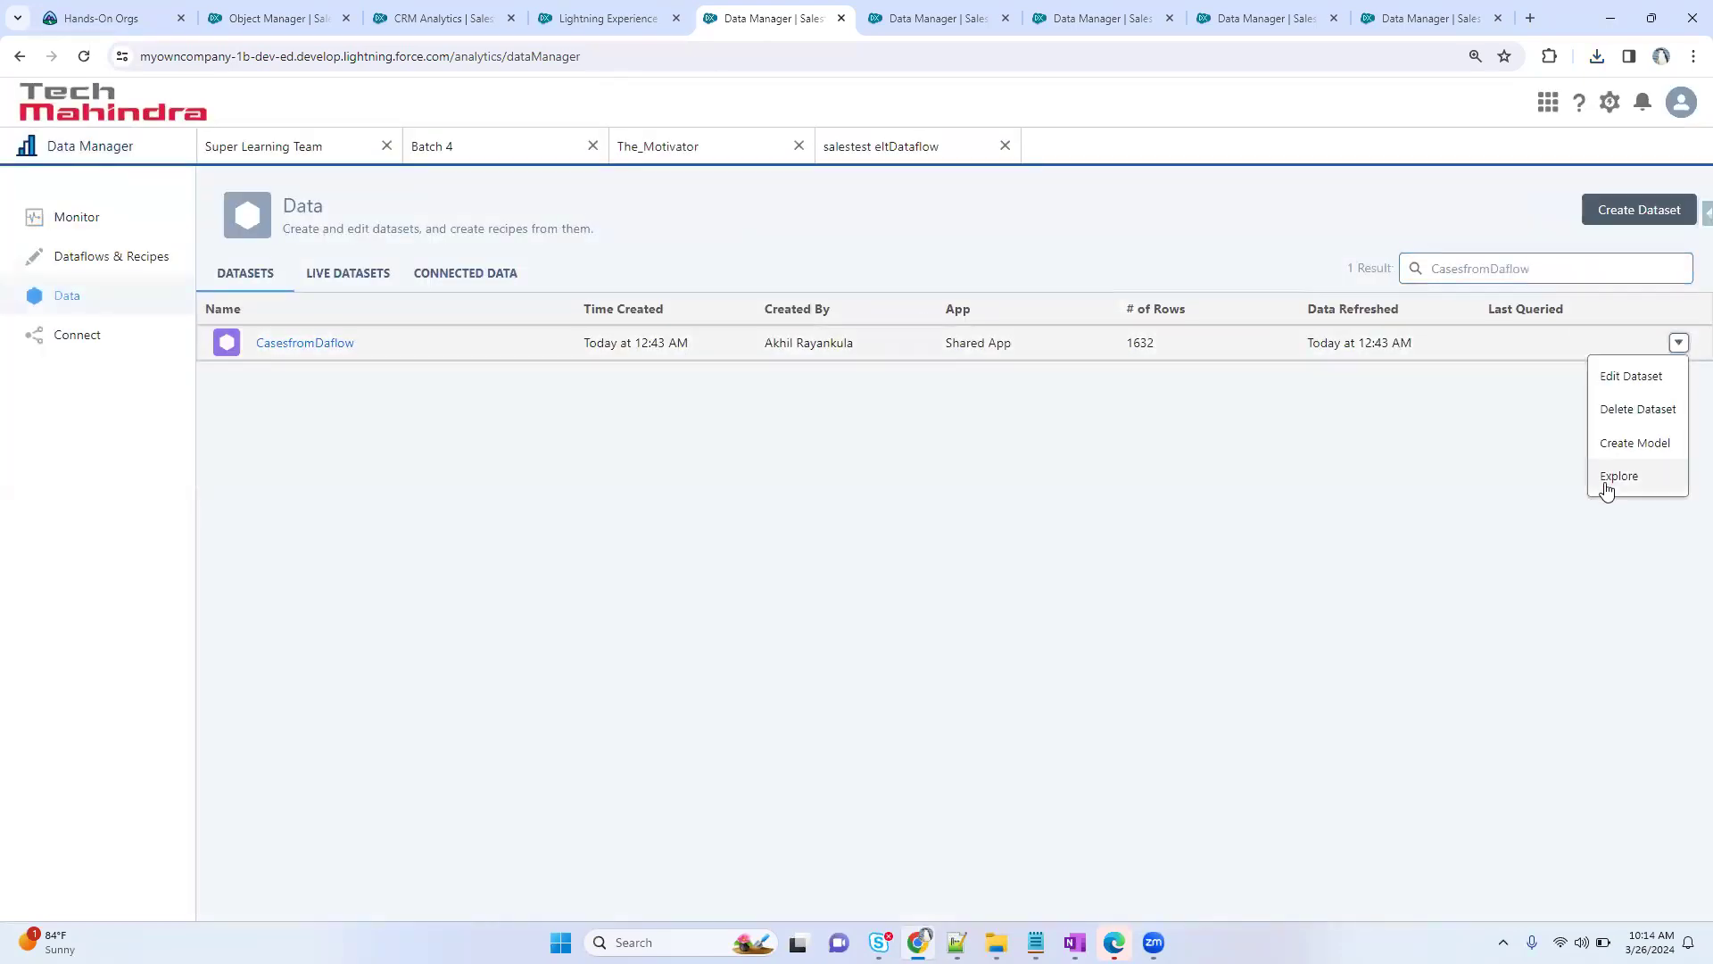
left_click(1147, 344)
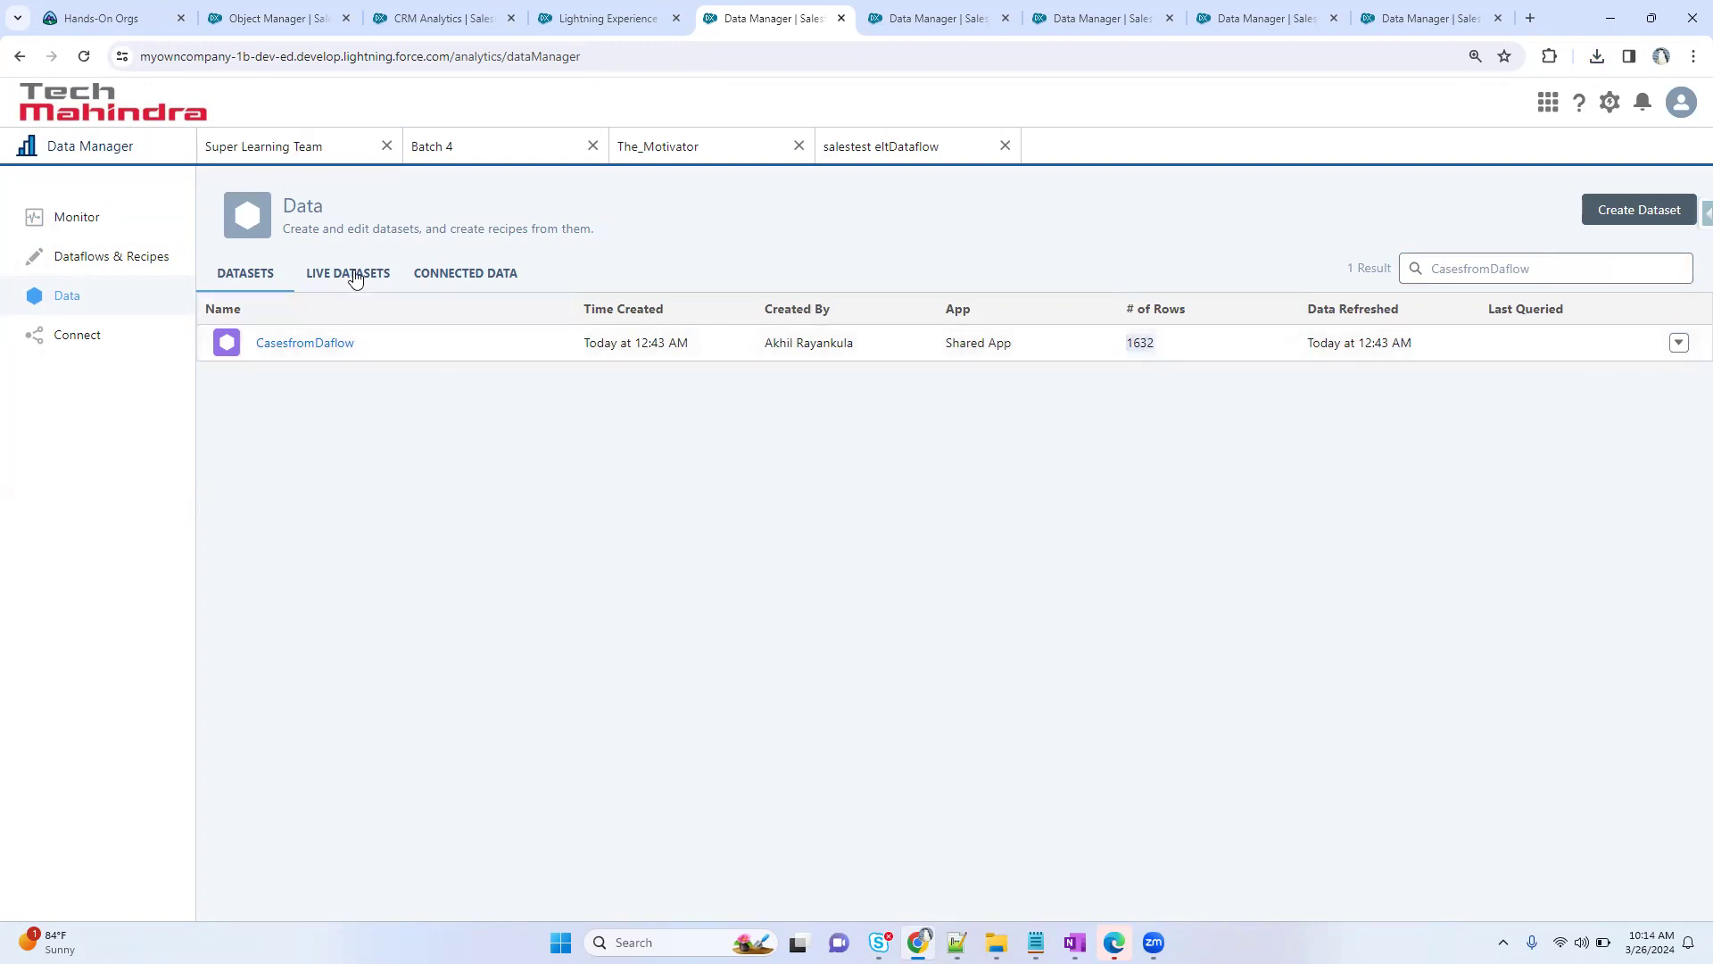
- Rearrange the Super Learning Team dataflow so the Account and Case node pairs sit in two compact rows near the canvas top
left_click(241, 150)
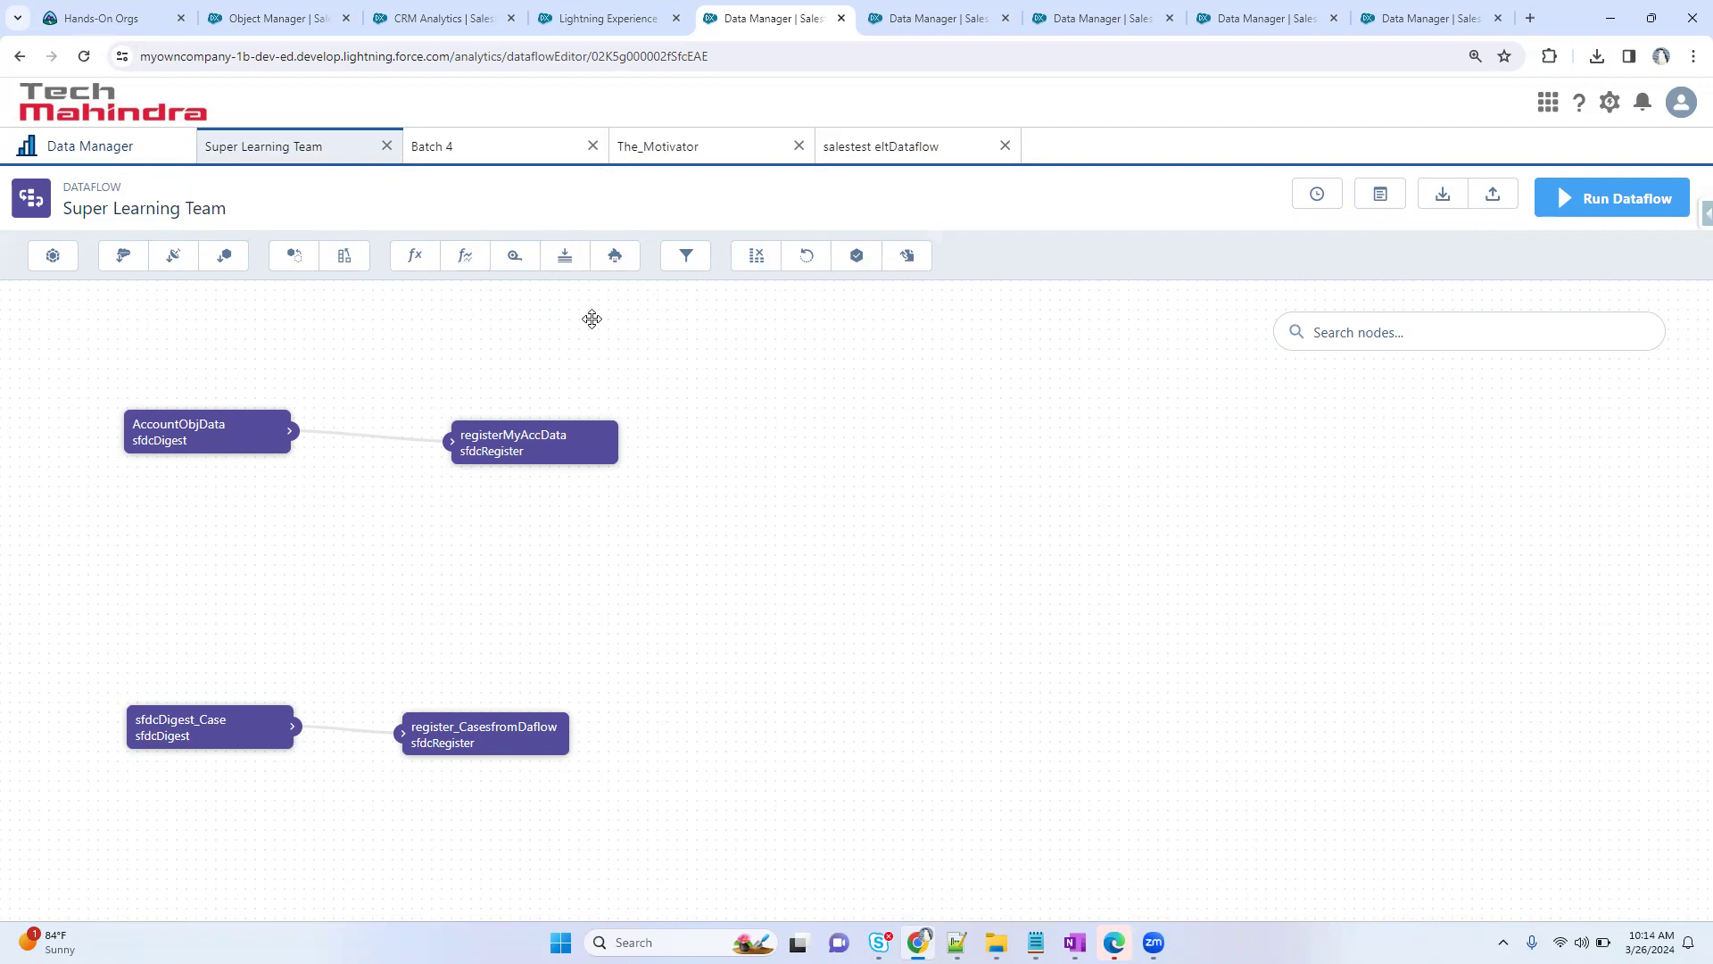
left_click_drag(260, 427, 260, 411)
left_click_drag(578, 467, 505, 424)
left_click_drag(222, 738, 203, 555)
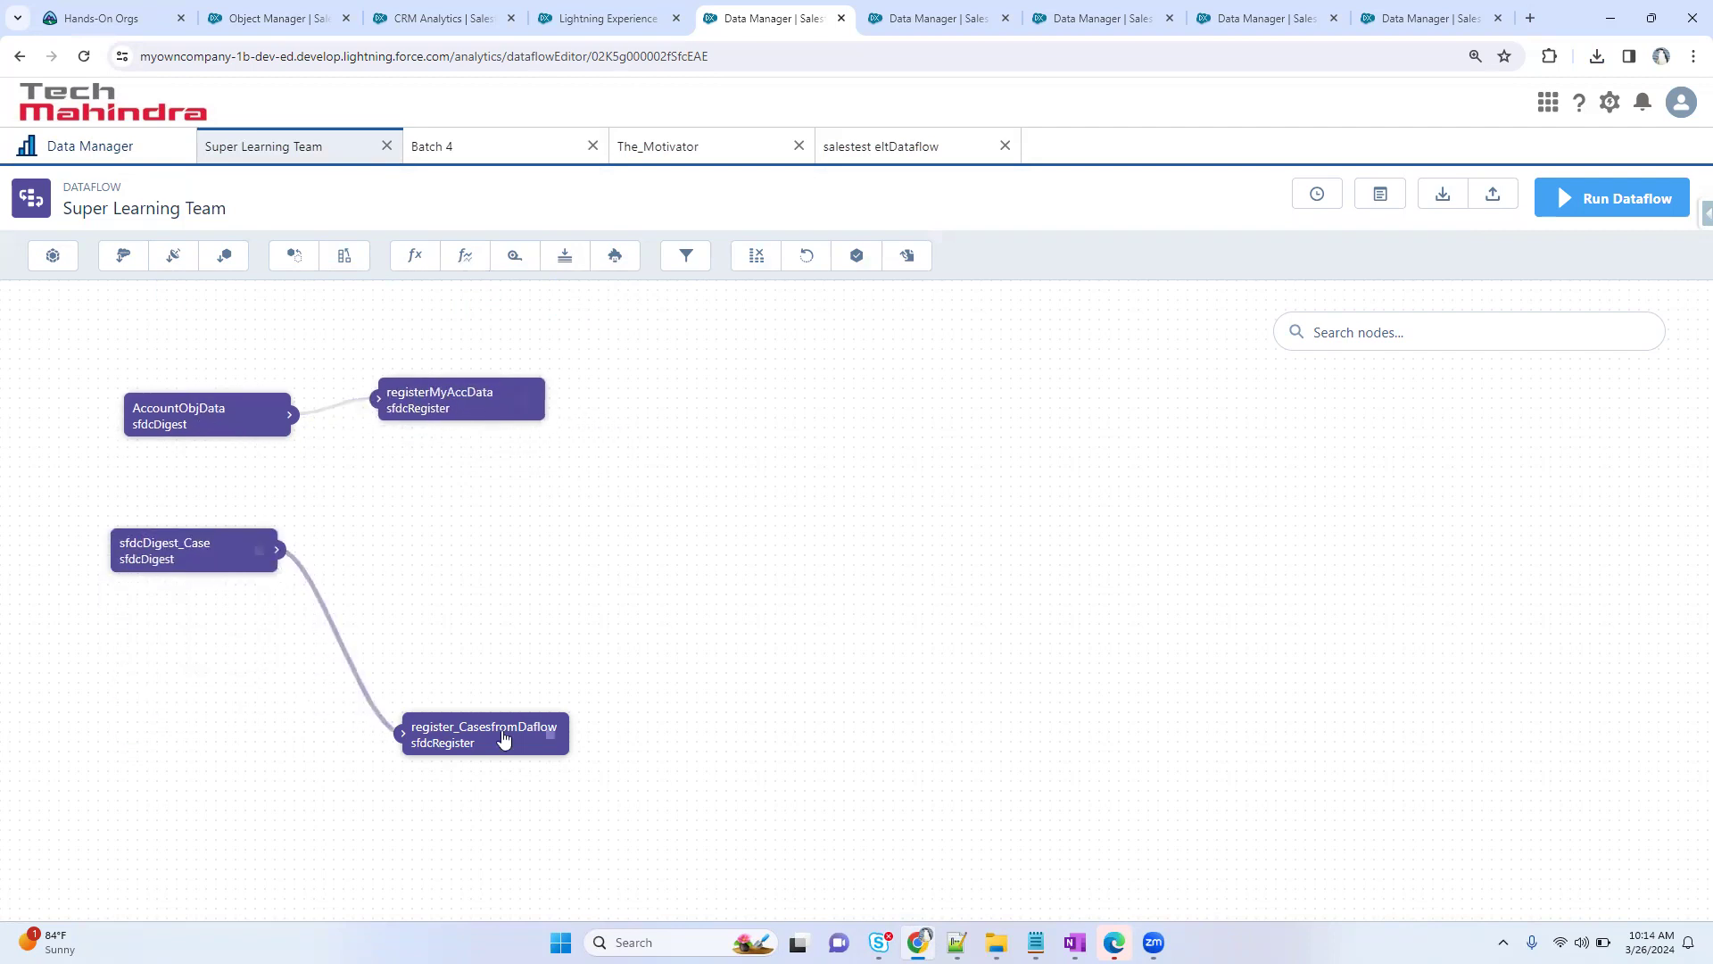
left_click_drag(500, 735, 479, 537)
left_click_drag(178, 438, 169, 416)
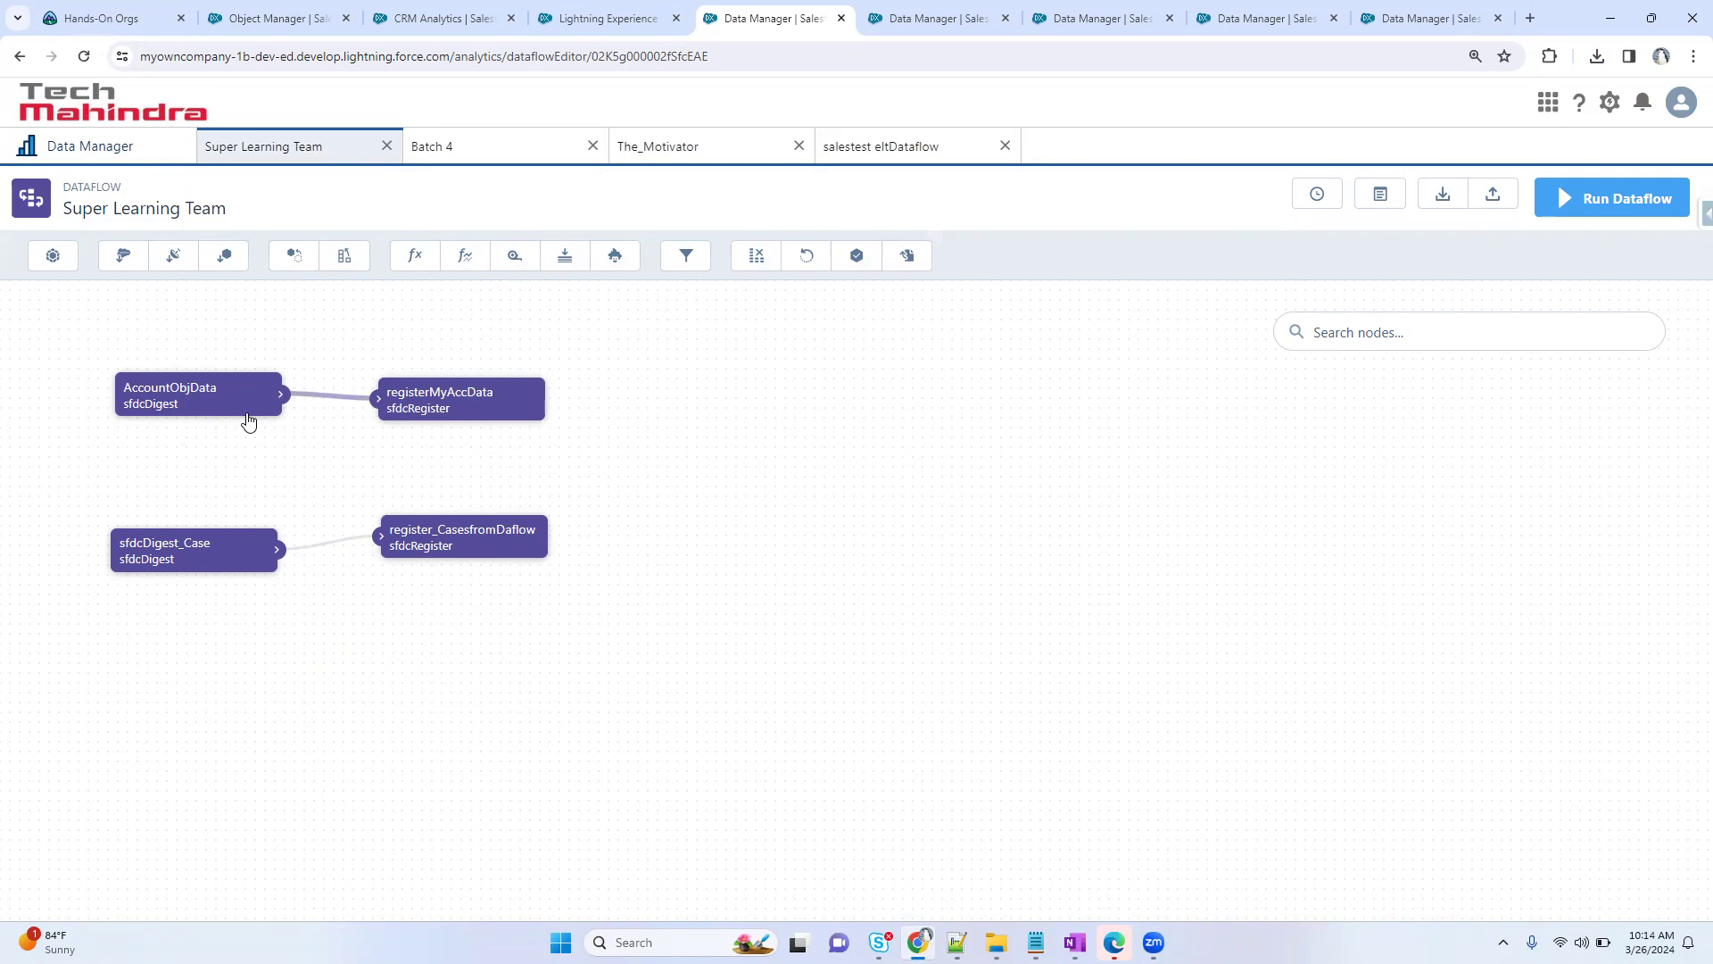
left_click_drag(478, 407, 547, 394)
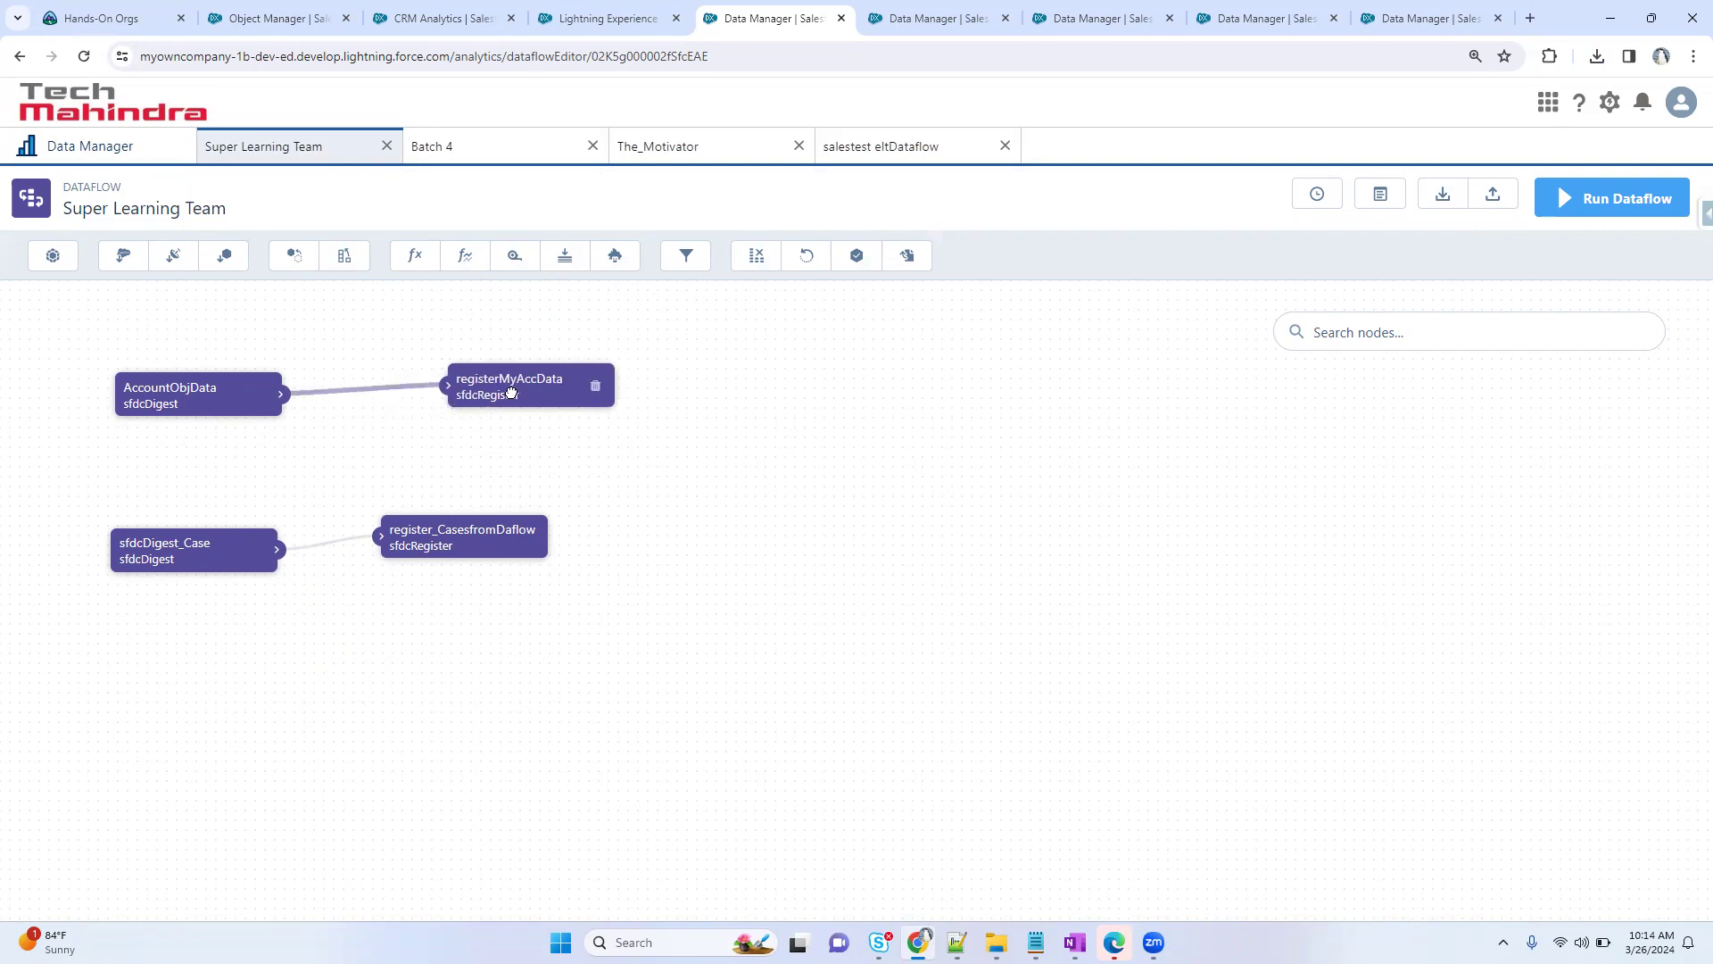
- Switch to the ContactswithAccounts recipe and shrink its preview pane to view the complete node graph
left_click(1108, 11)
left_click(1220, 11)
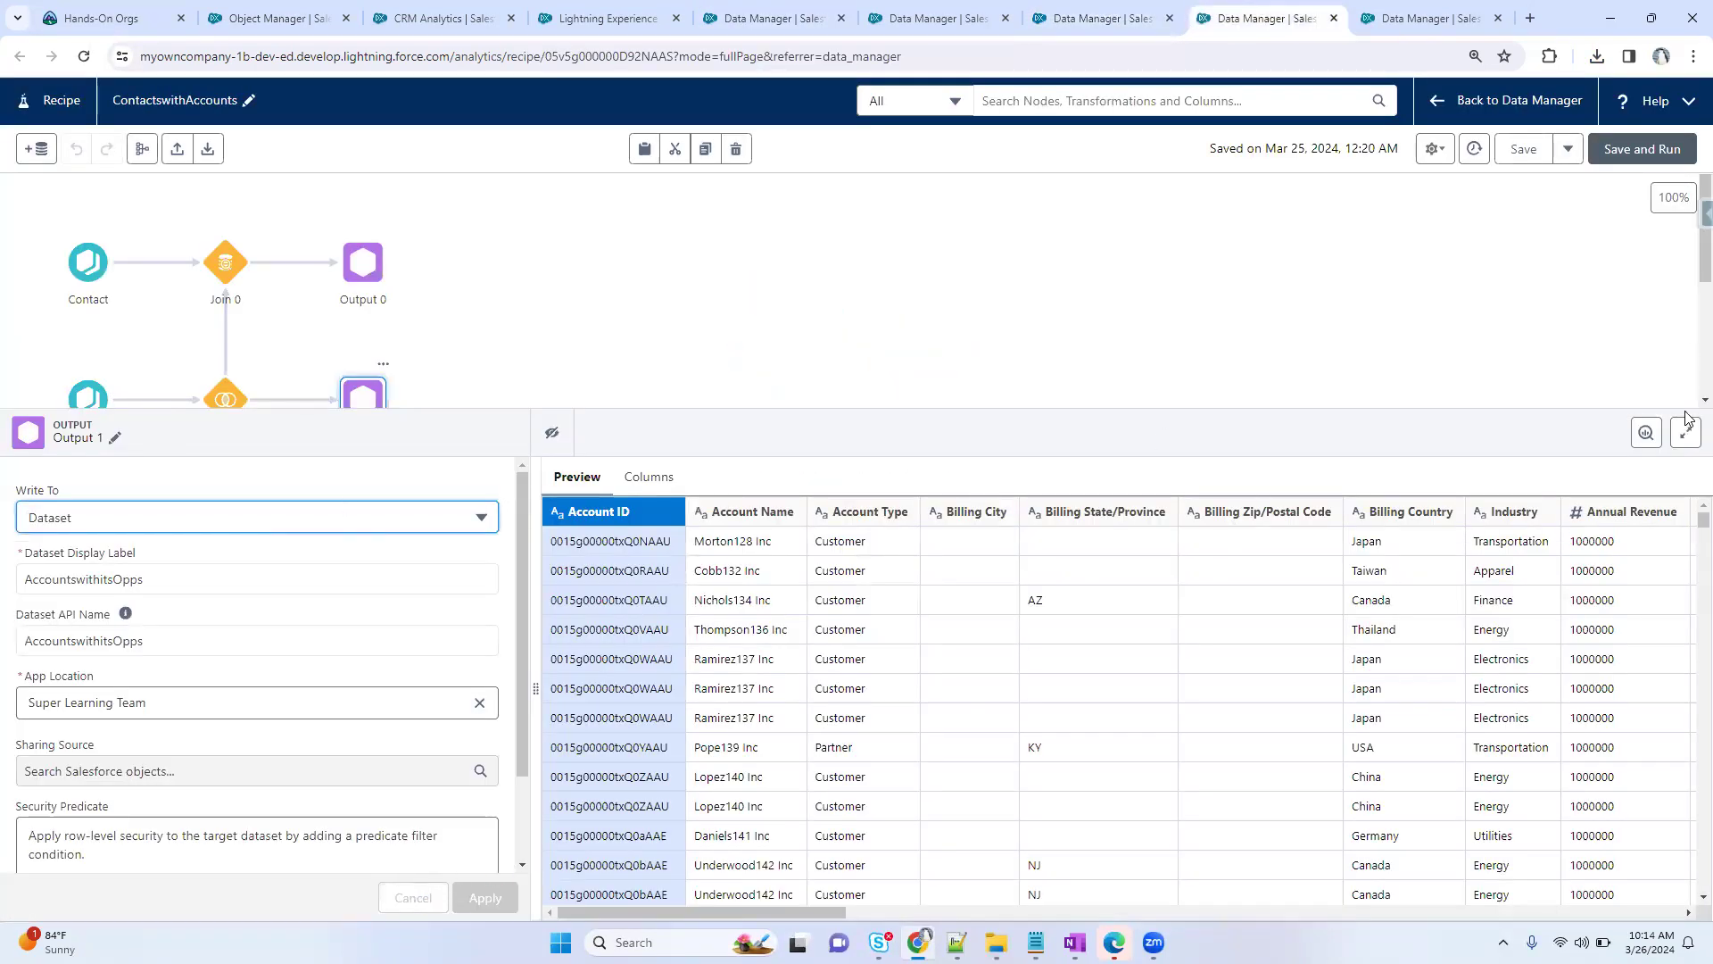
left_click_drag(1550, 444, 1577, 716)
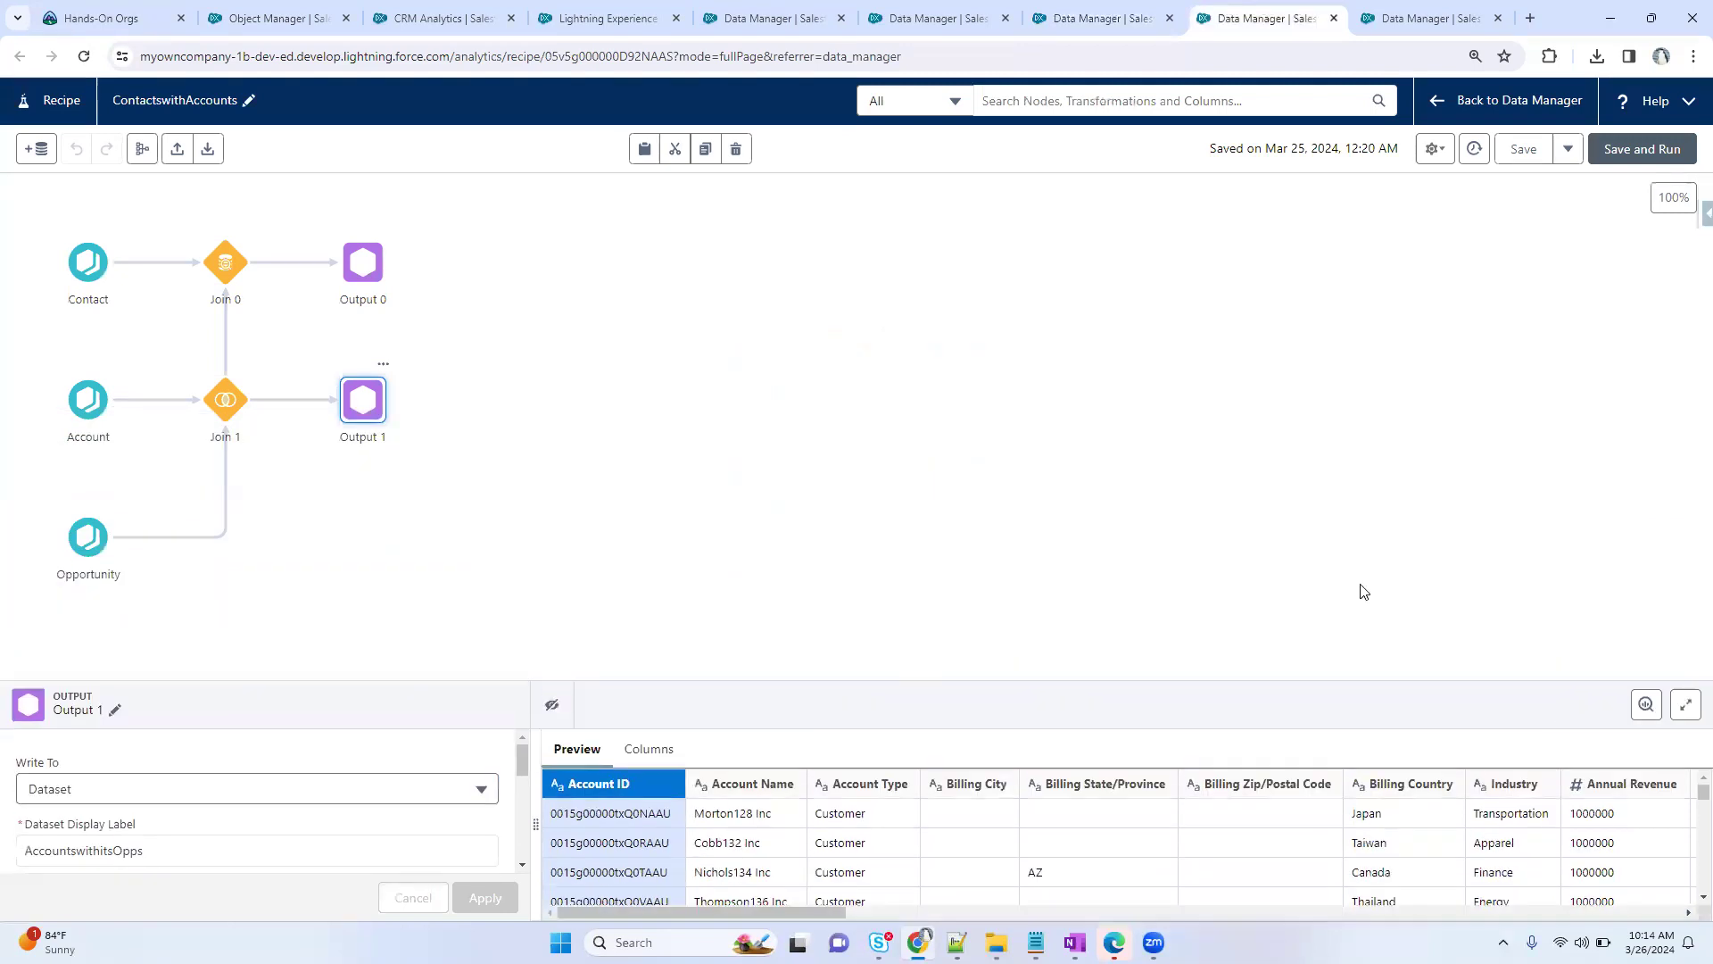